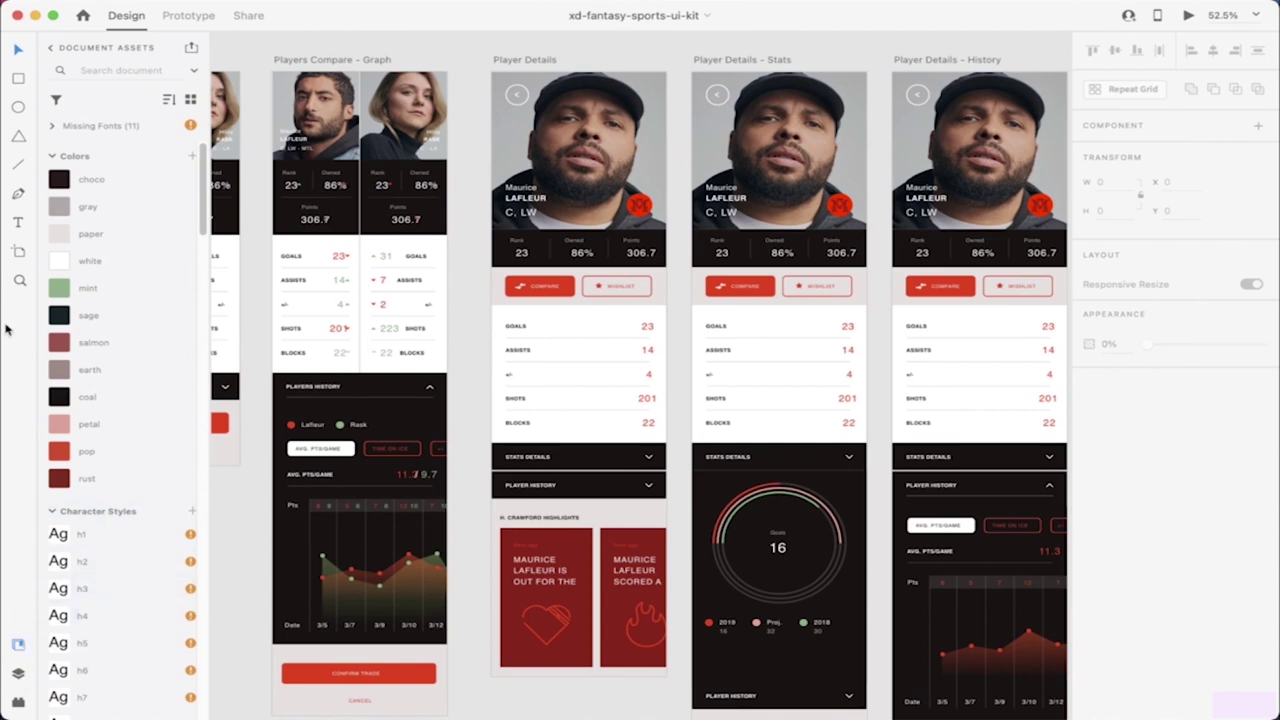
Step: Show the document assets and collapse the Colors, Character Styles and Components groups
click(19, 671)
click(18, 645)
click(18, 672)
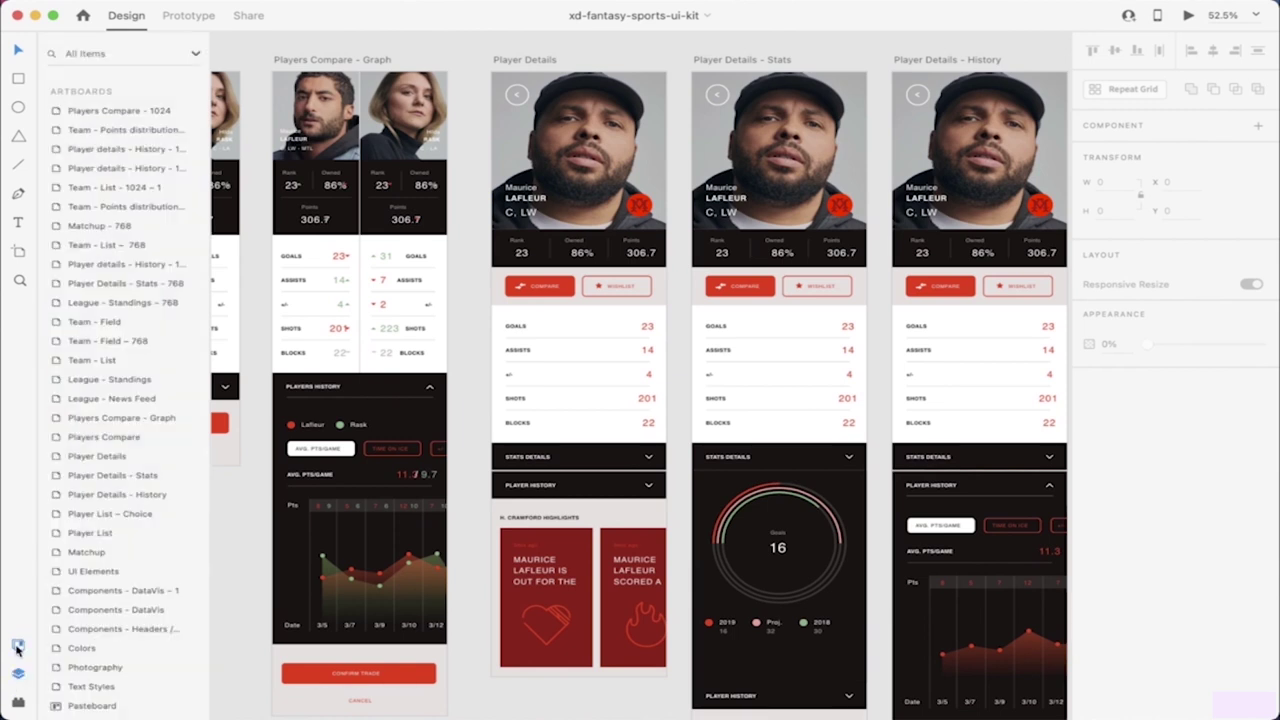
click(18, 645)
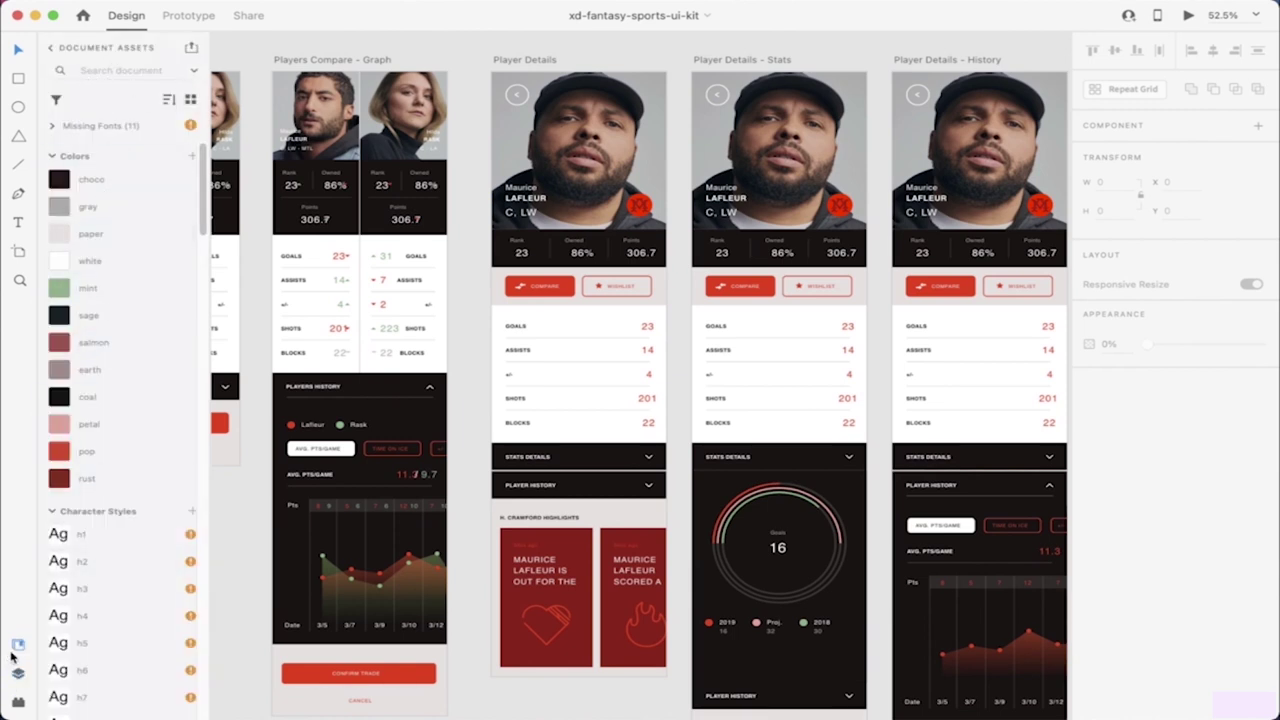
click(55, 158)
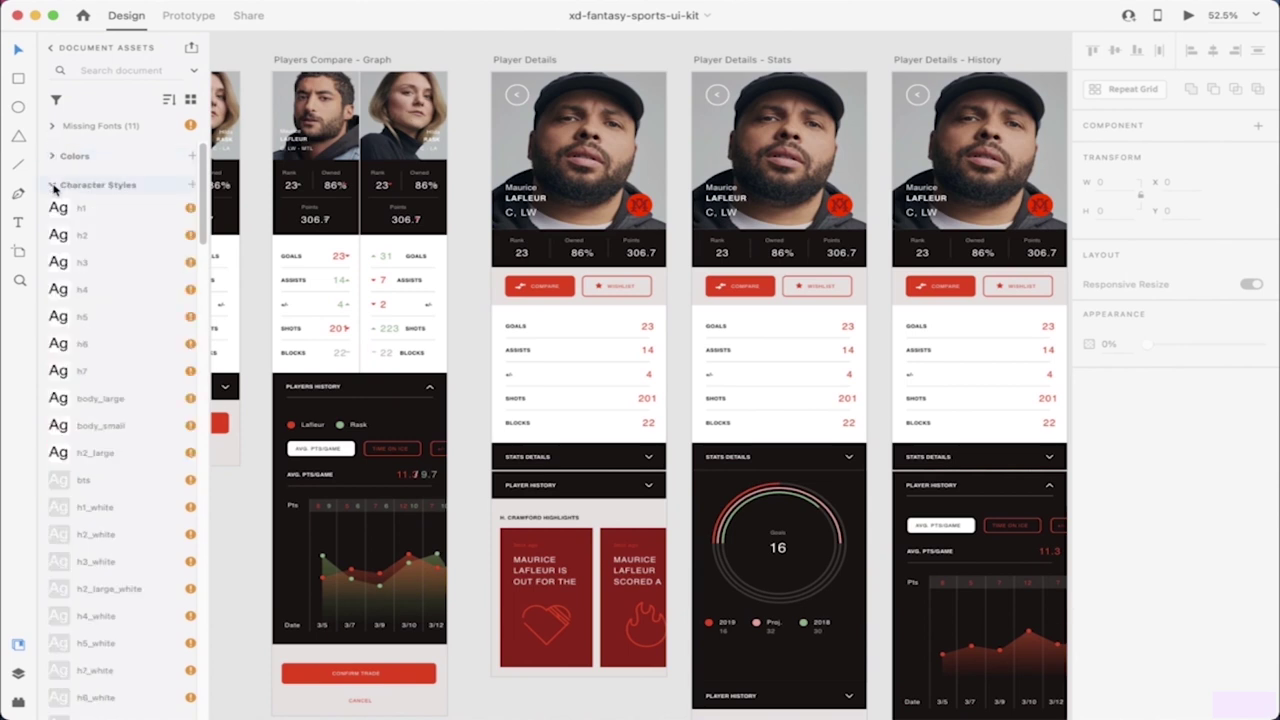
click(53, 185)
click(53, 214)
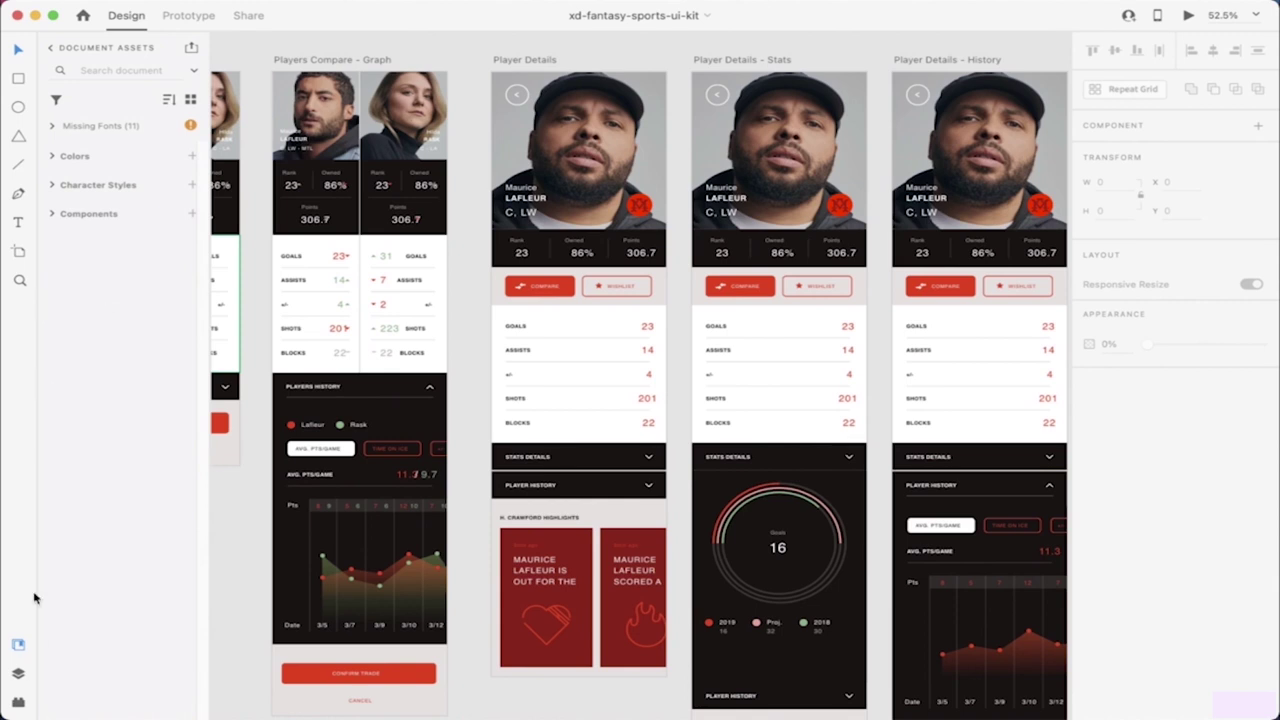
Step: Show the document's artboard list in the layers and select the Players Compare - Graph artboard
click(17, 675)
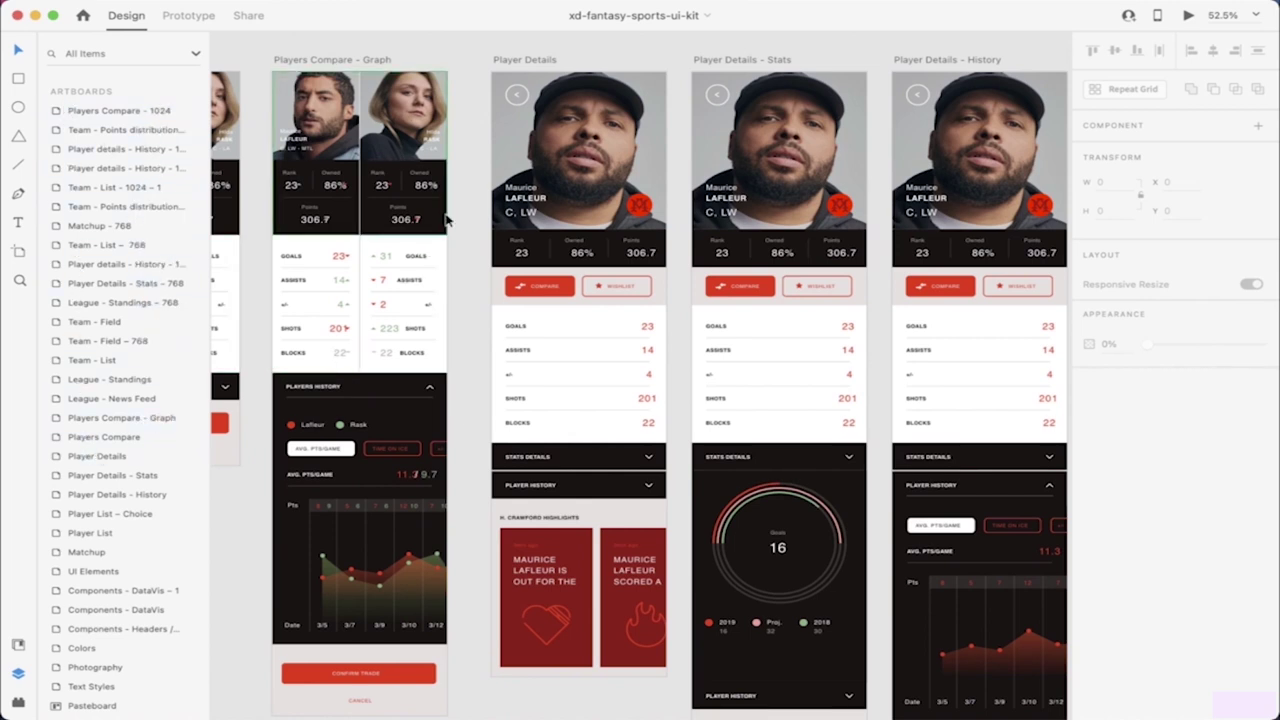
double_click(88, 112)
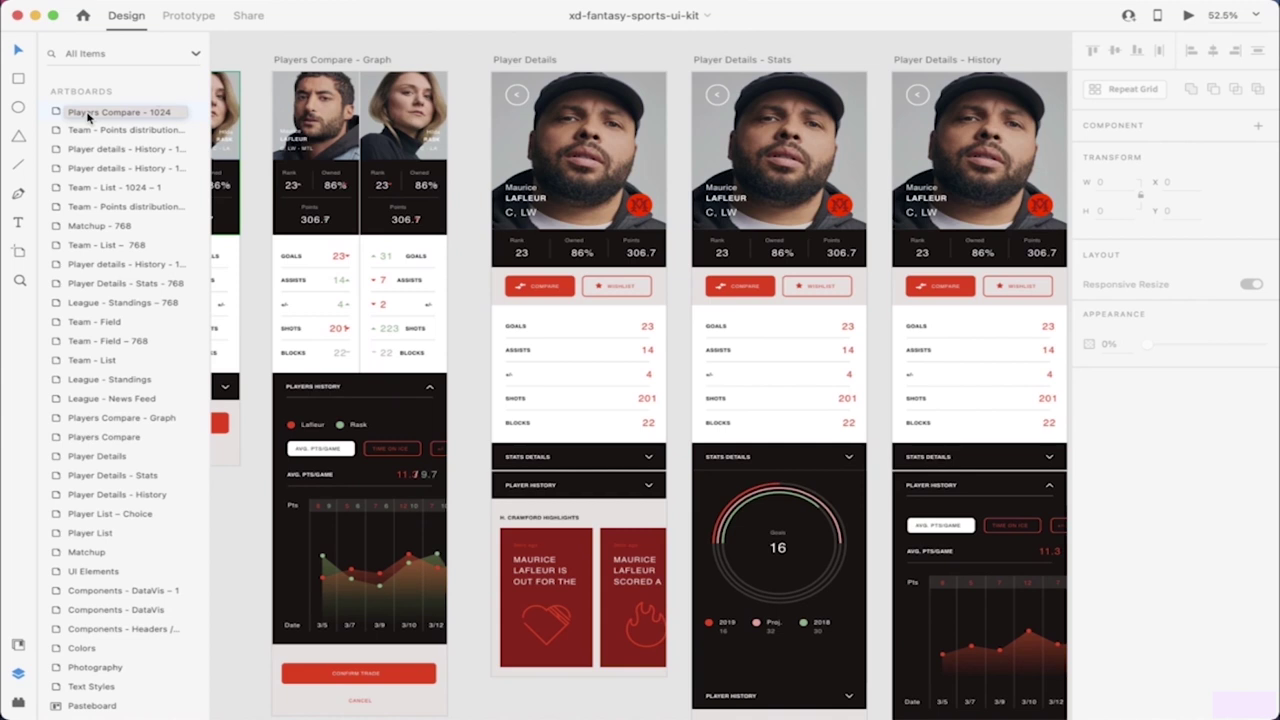
click(325, 61)
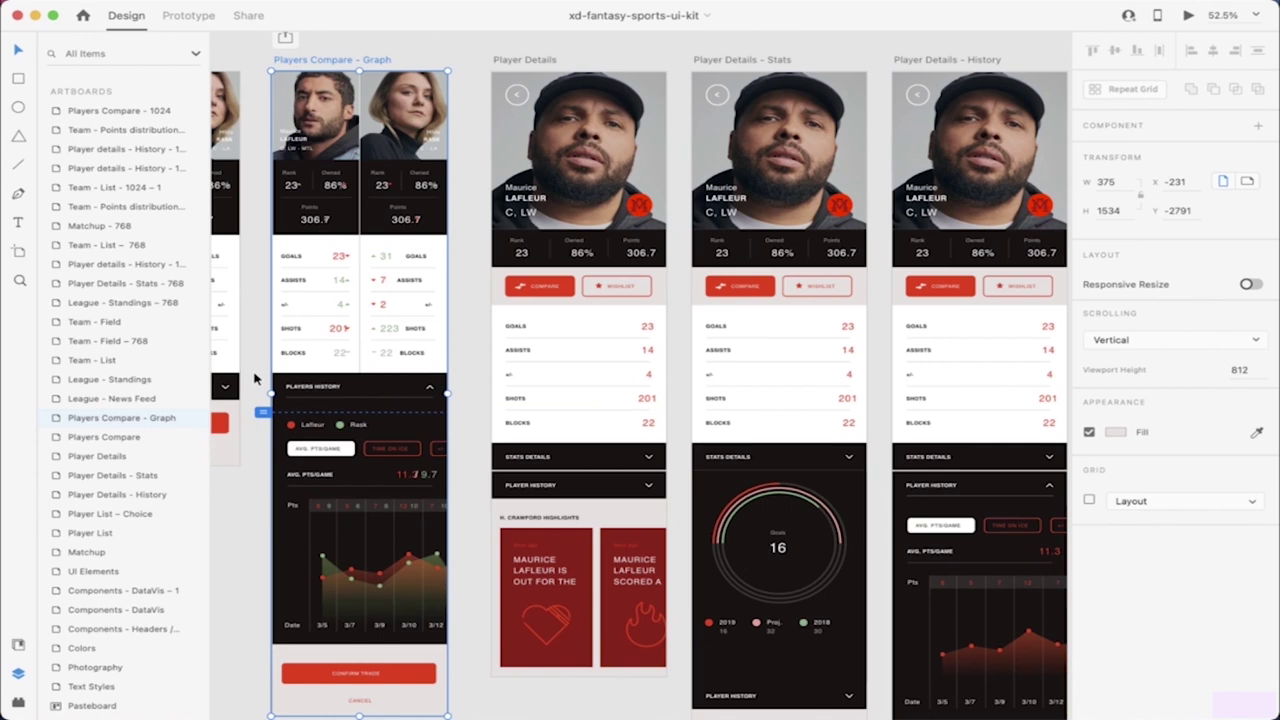
scroll(254, 378, left, 5)
scroll(254, 378, up, 3)
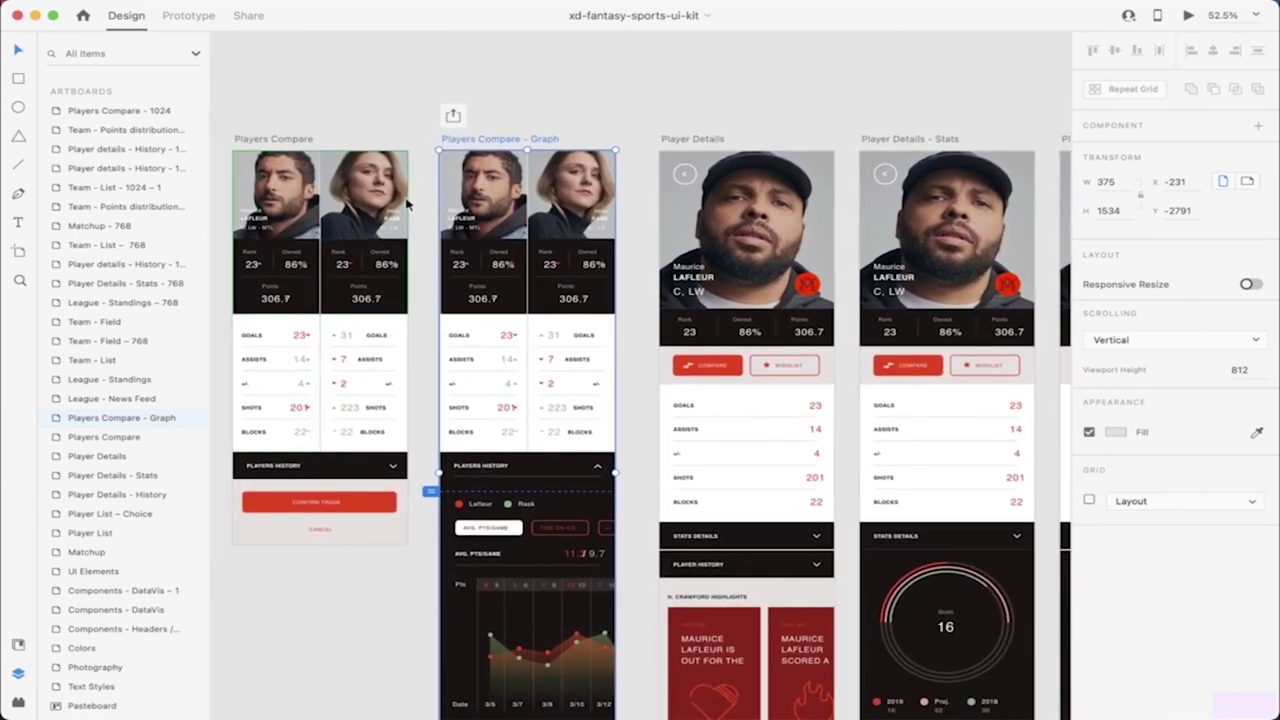
scroll(409, 201, up, 5)
scroll(409, 201, right, 4)
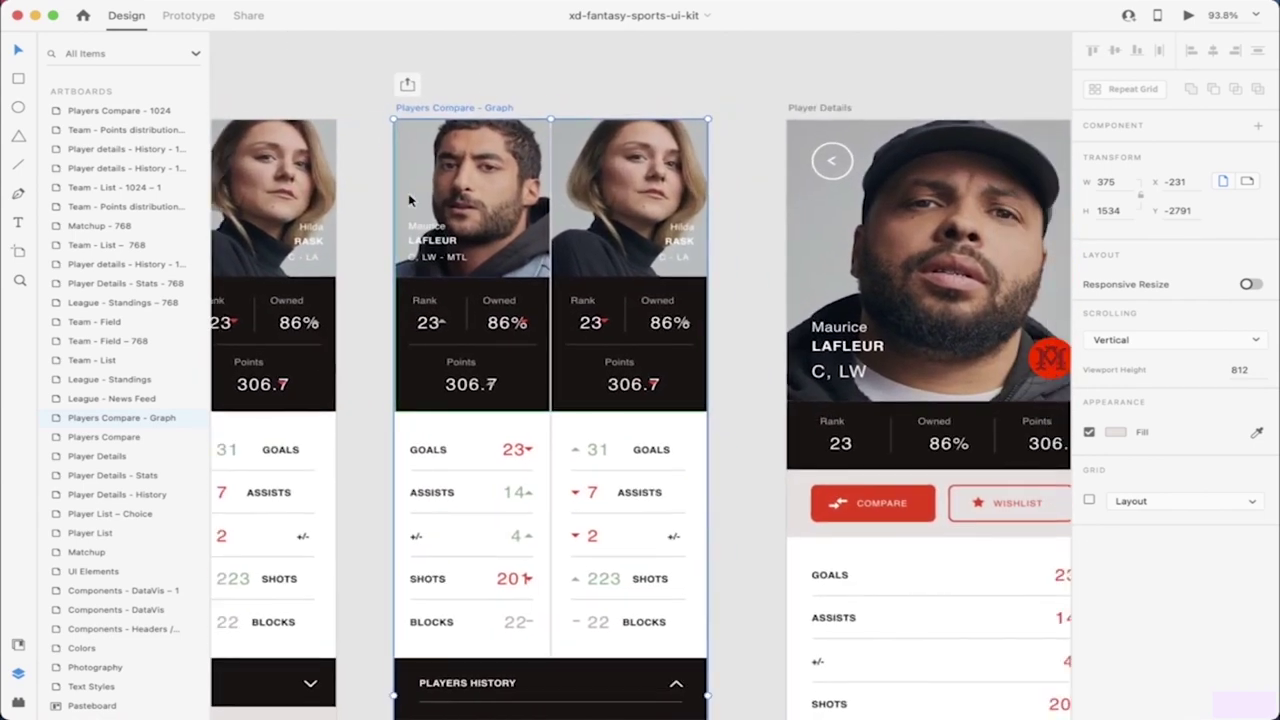
scroll(409, 201, down, 2)
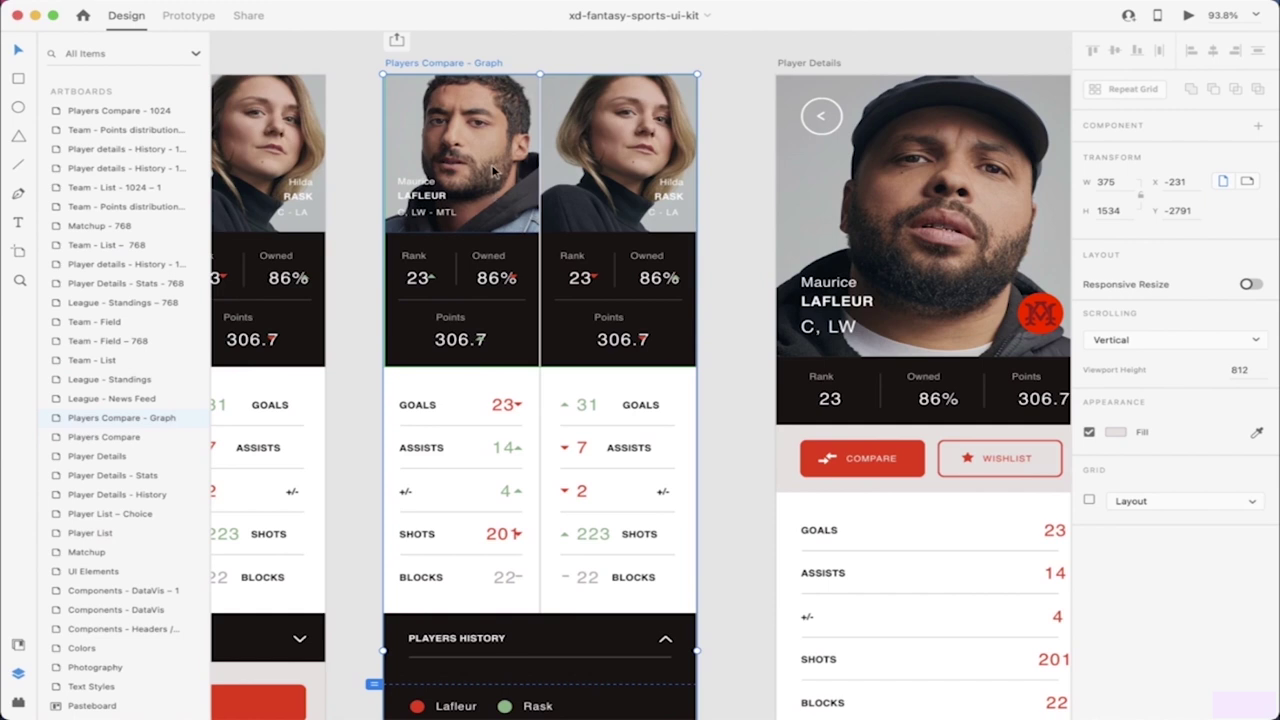
Step: Alternate between selecting the Players Compare - Graph artboard and its player compare component to inspect their layer entries
click(466, 288)
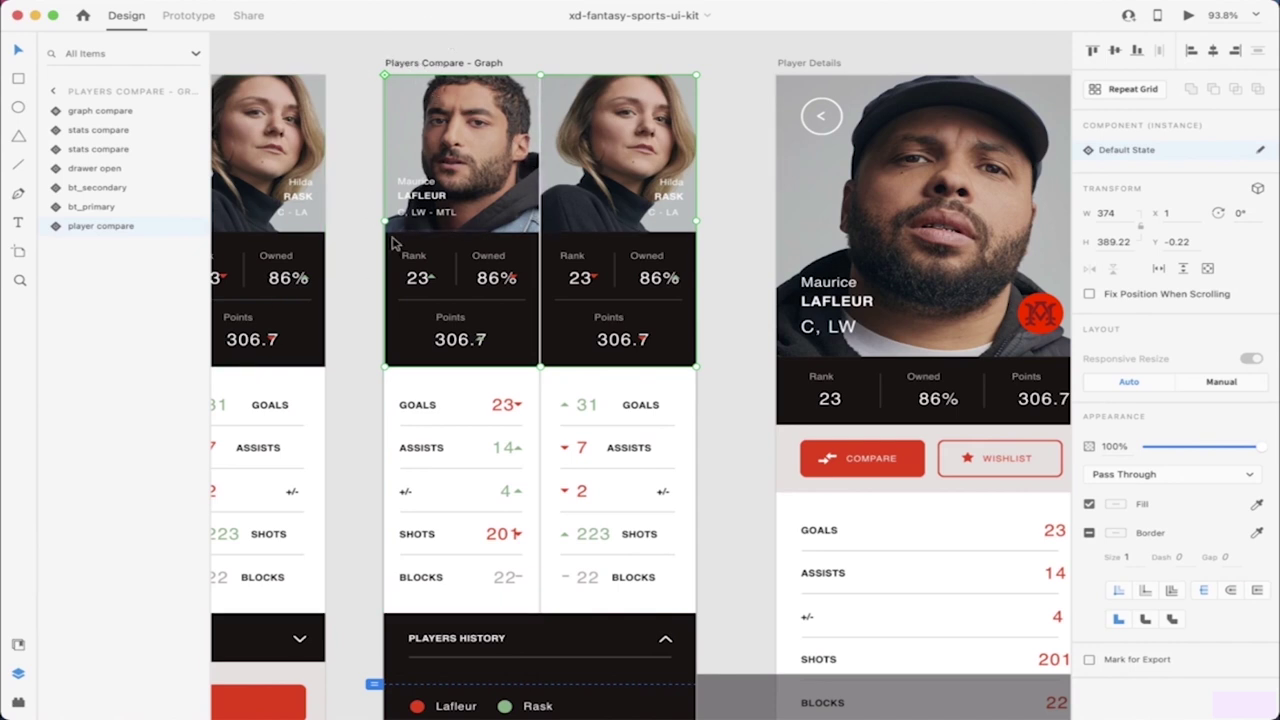
click(490, 52)
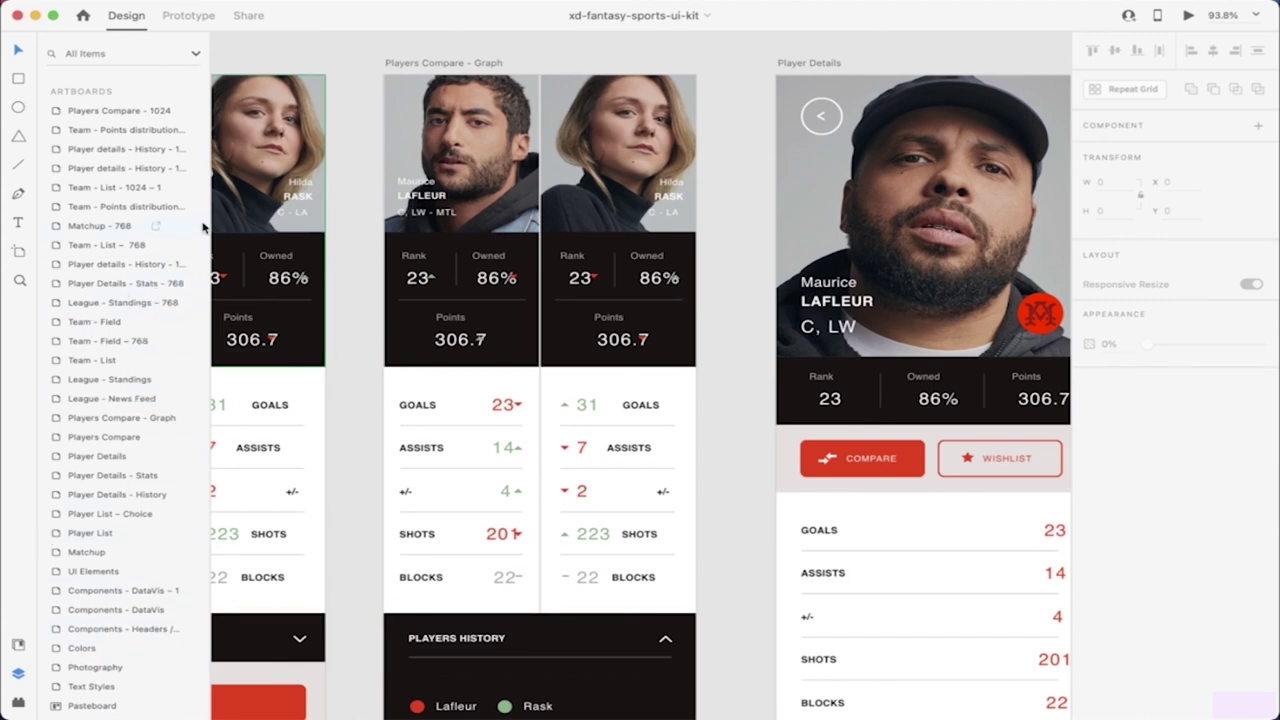
click(68, 266)
click(431, 64)
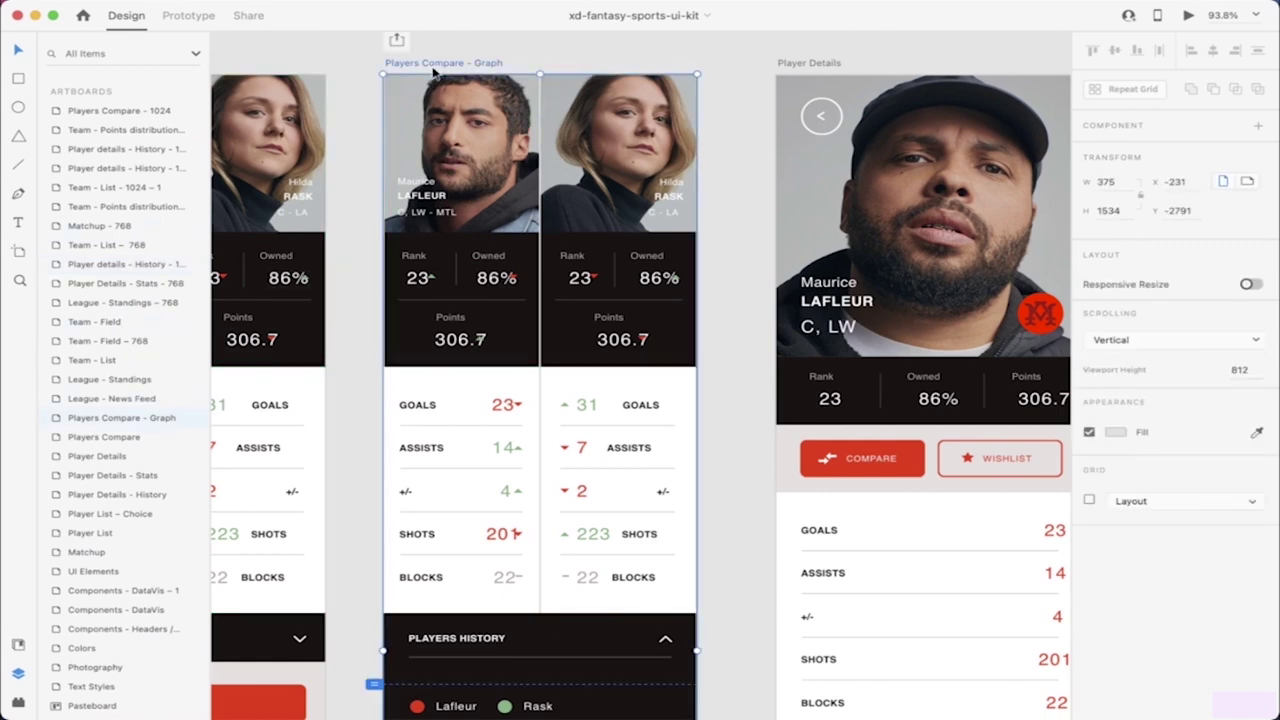
click(450, 140)
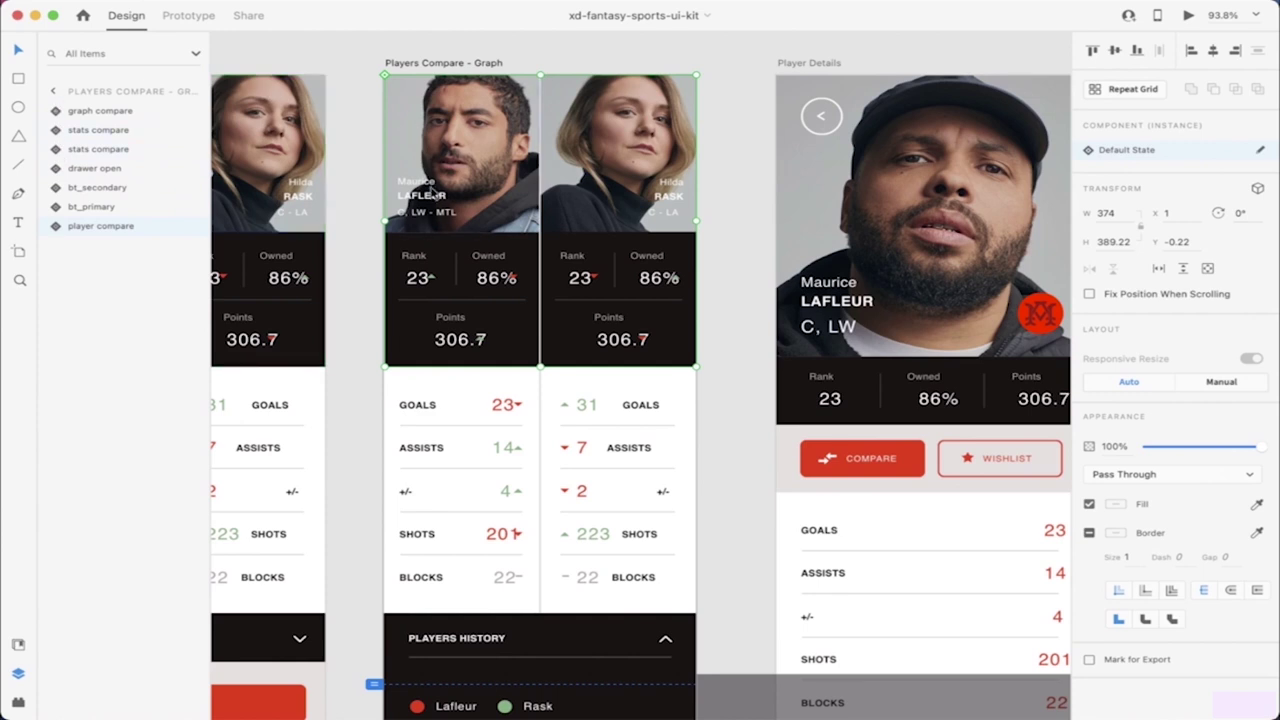
click(414, 63)
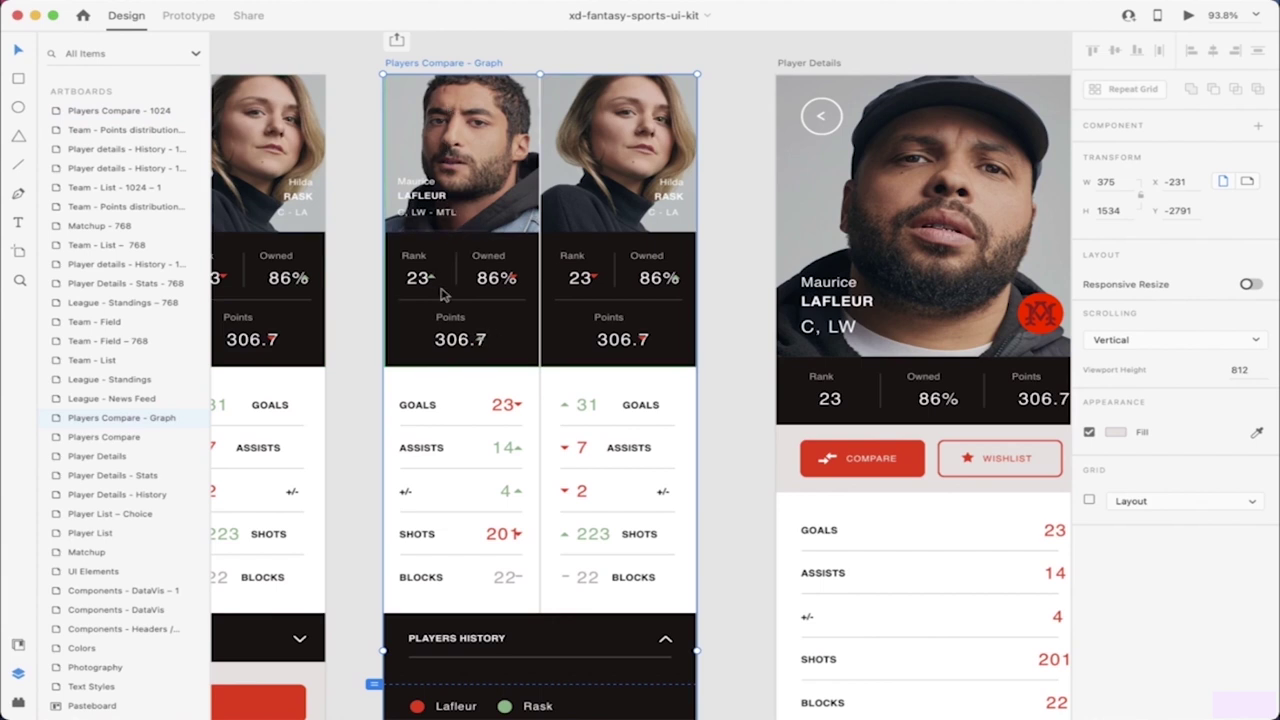
click(480, 354)
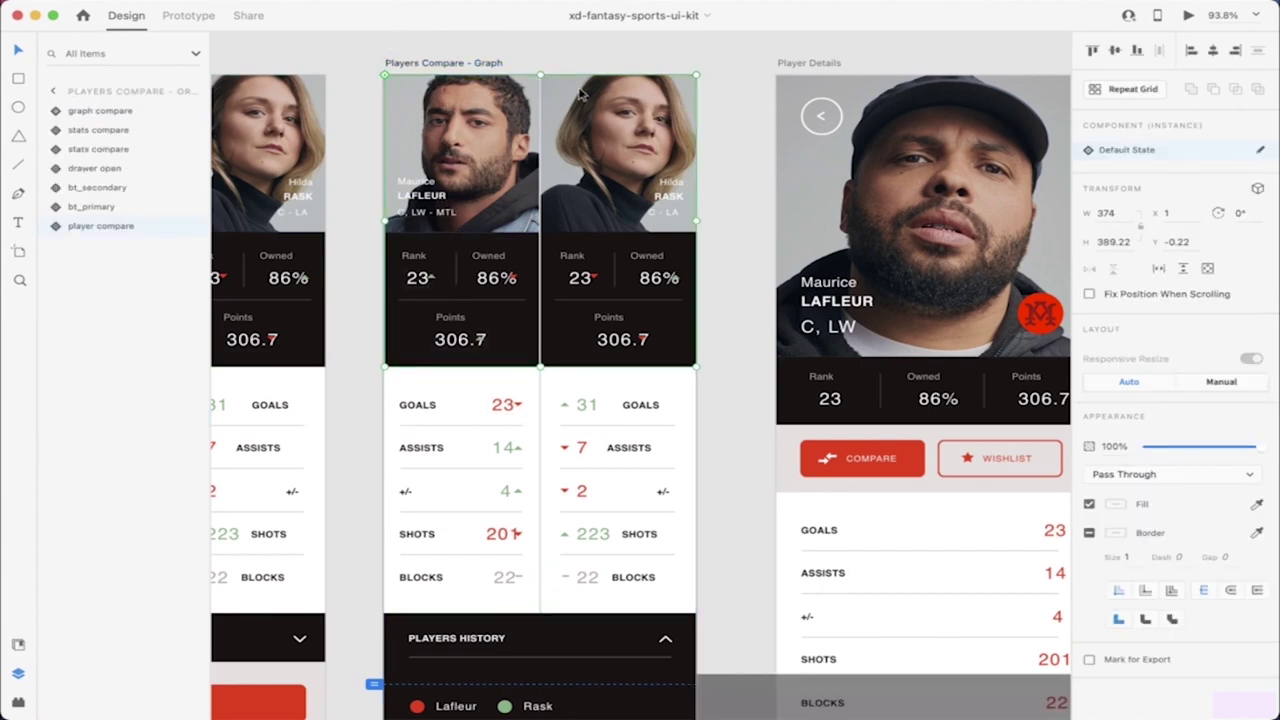
Step: Try moving the player compare component on the artboard and undo each move
mouse_move(600, 178)
mouse_down()
mouse_move(600, 290)
mouse_move(625, 250)
mouse_move(590, 190)
mouse_up()
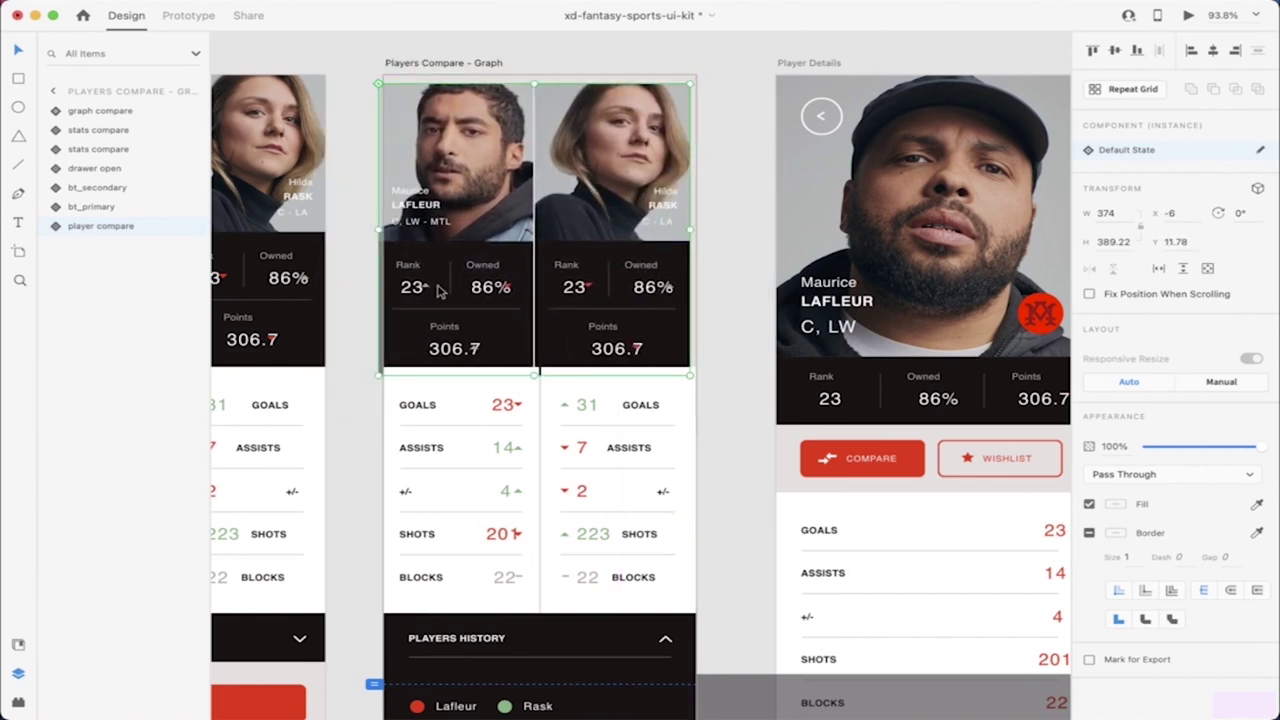
key(super+z)
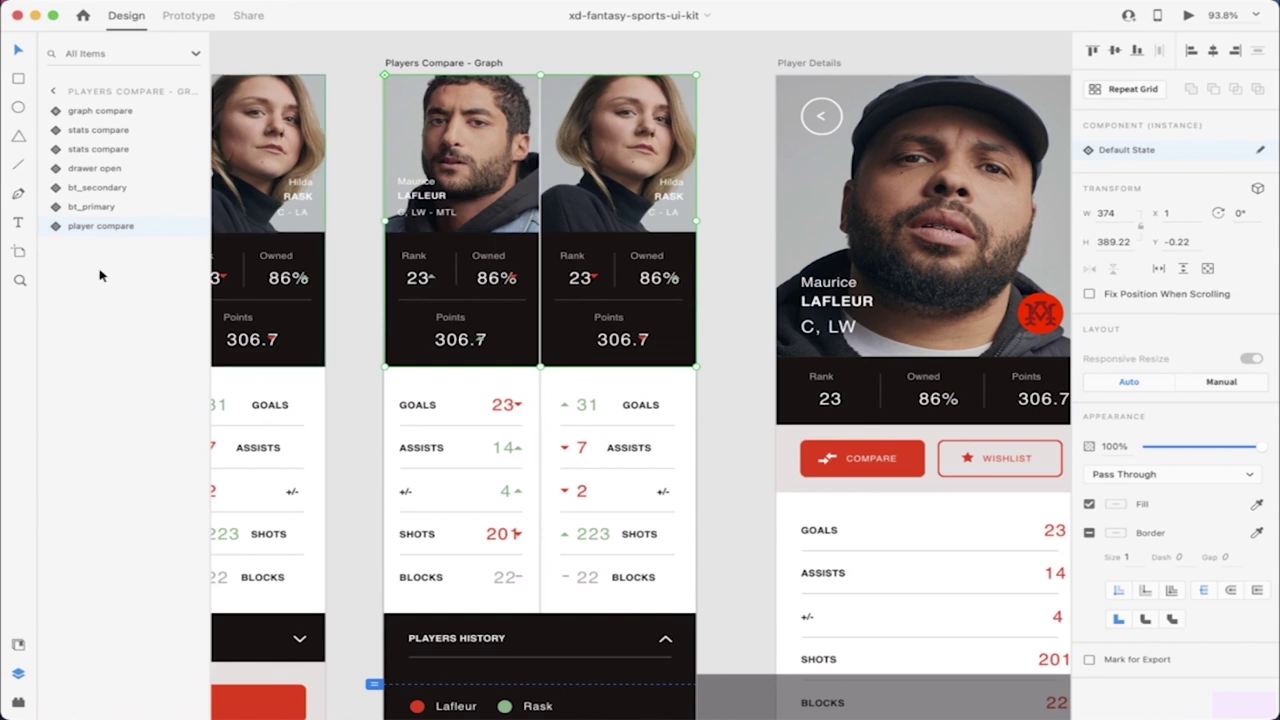
double_click(86, 230)
key(Return)
drag(473, 146, 480, 152)
key(super+z)
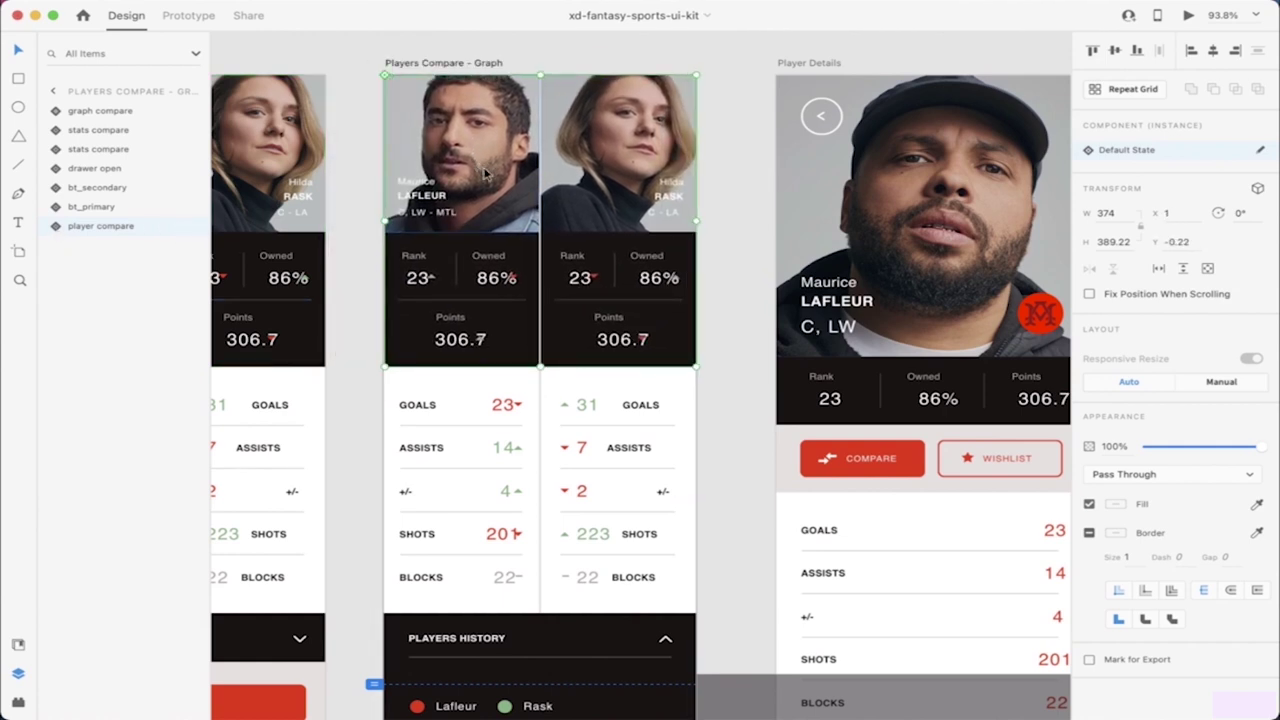
Step: Select image1 inside the player compare component, review the component's nested layers and collapse them
double_click(487, 176)
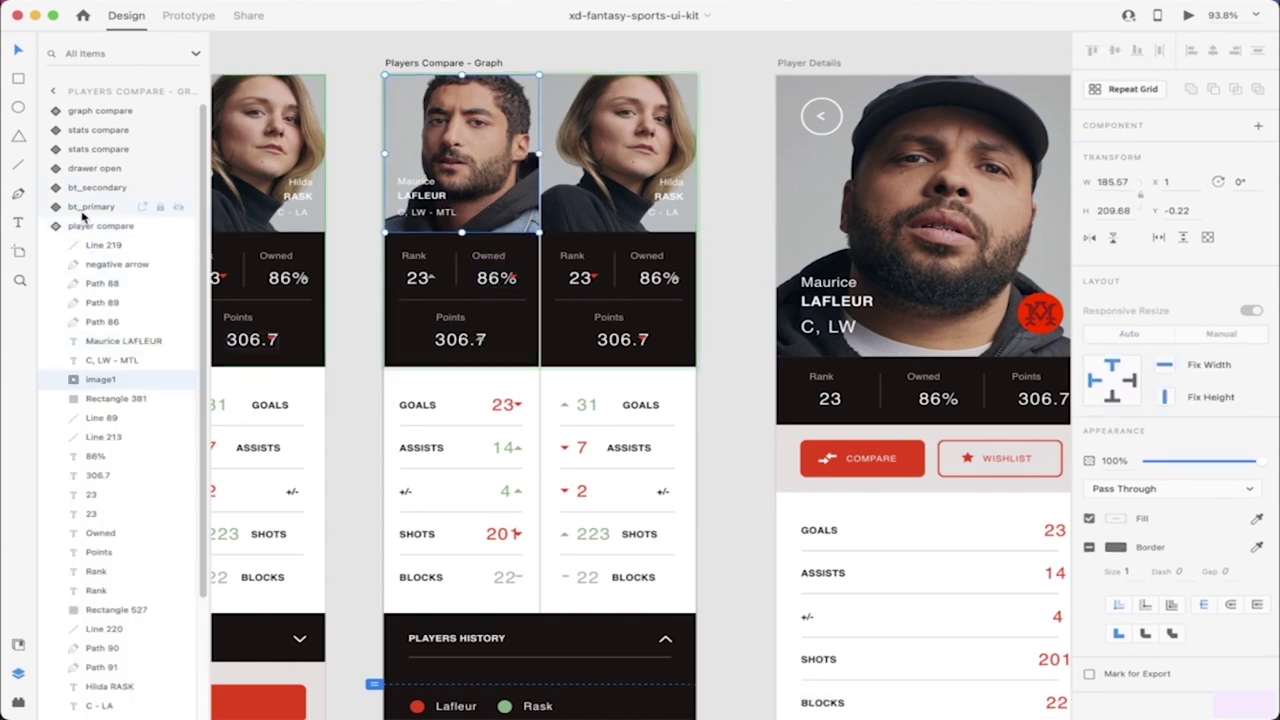
scroll(115, 517, down, 3)
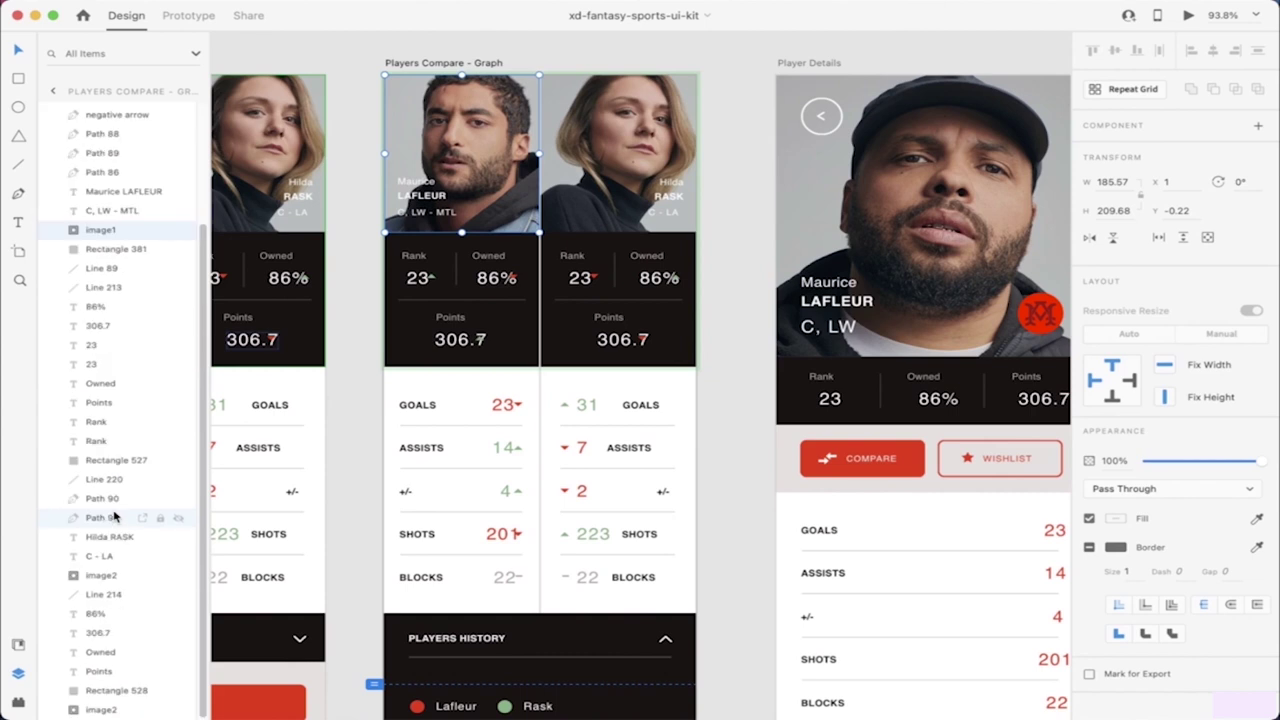
scroll(115, 517, up, 3)
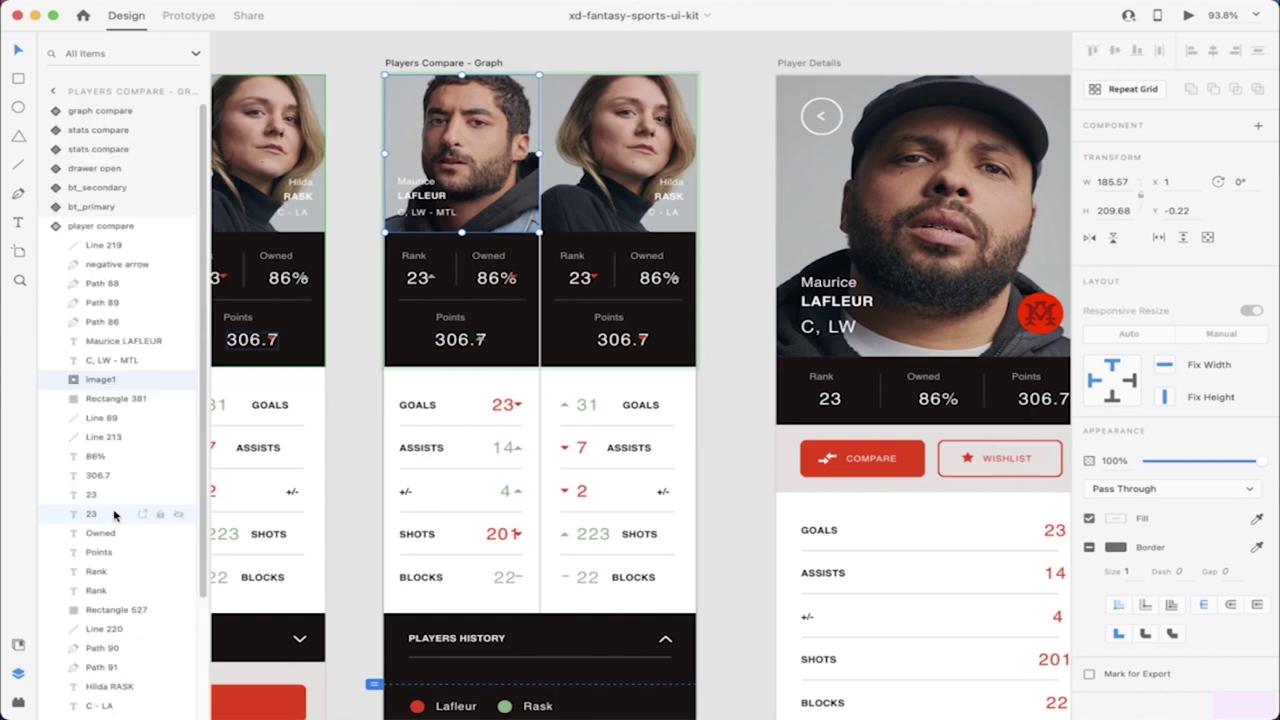
click(57, 227)
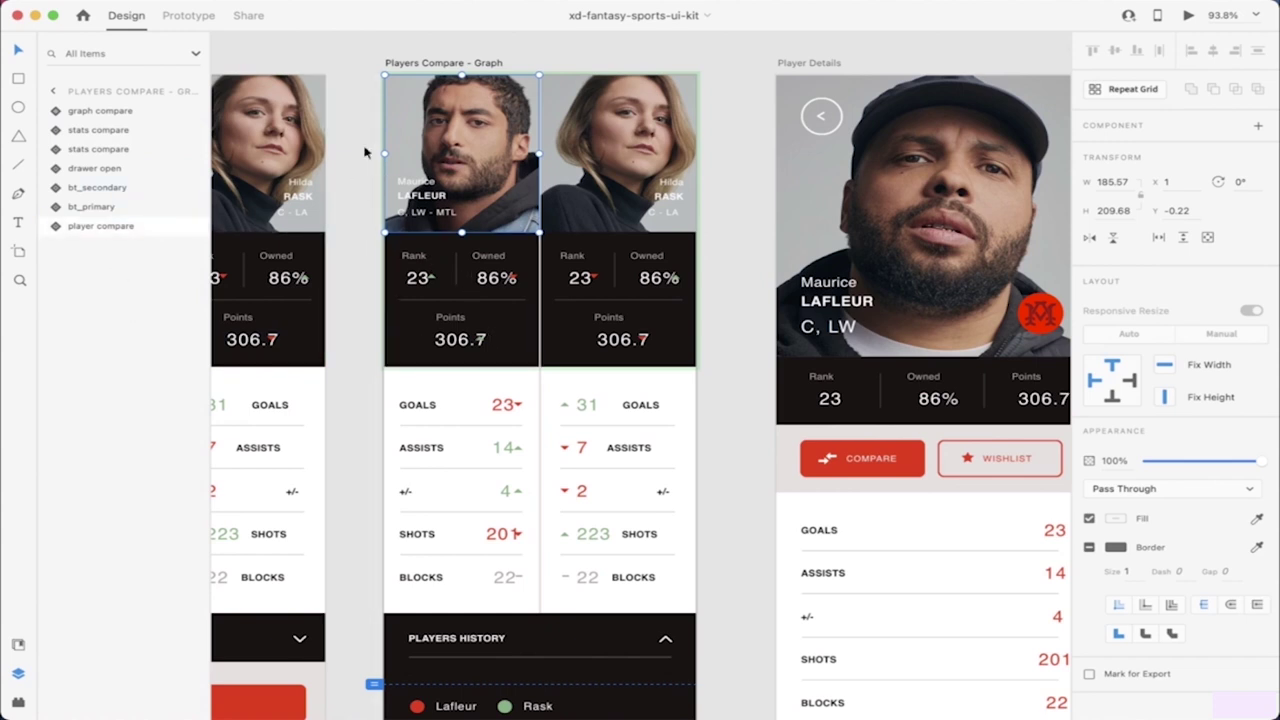
Step: Select the Players Compare - Graph artboard and look over its full length
click(441, 62)
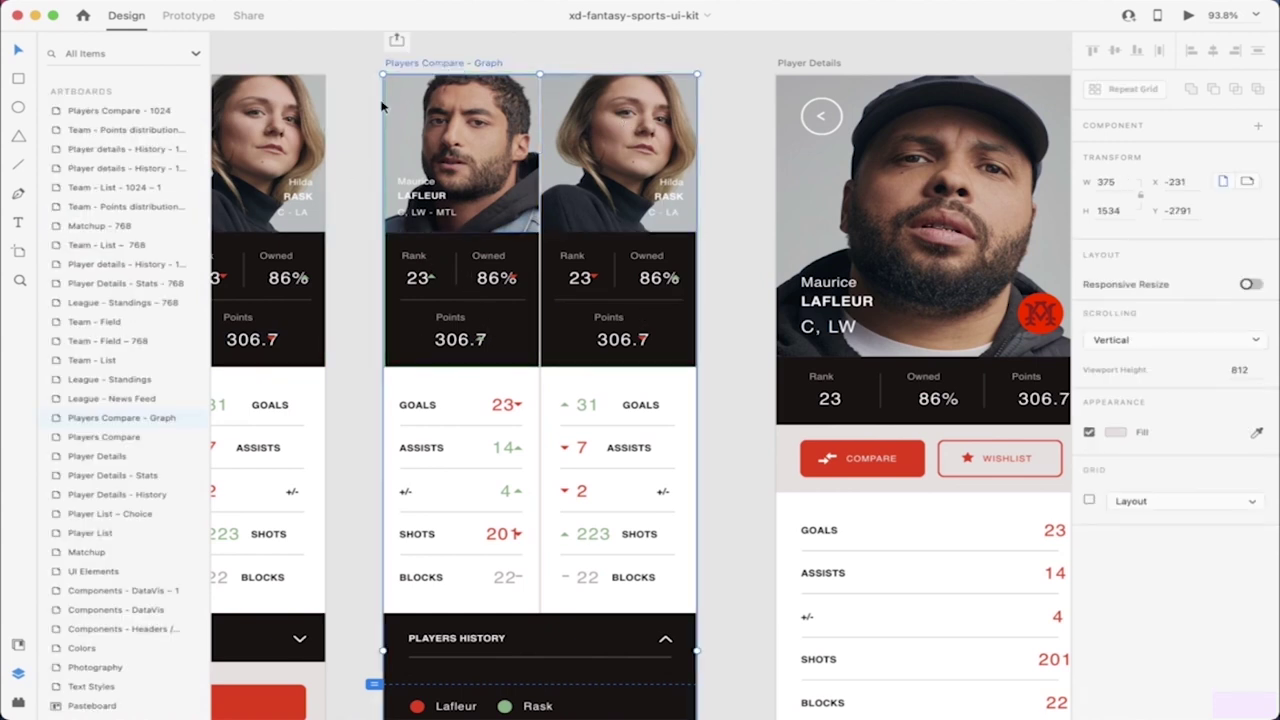
scroll(600, 468, down, 3)
scroll(600, 468, down, 10)
scroll(553, 575, up, 15)
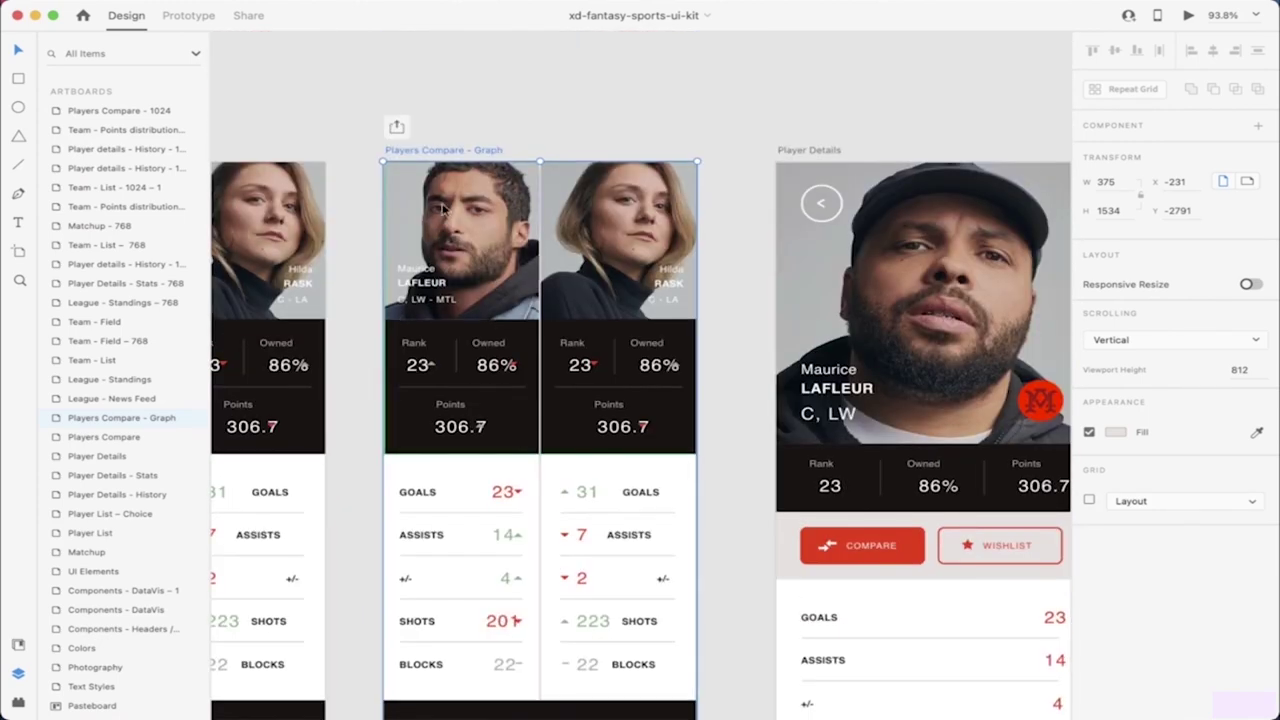
click(443, 208)
click(428, 157)
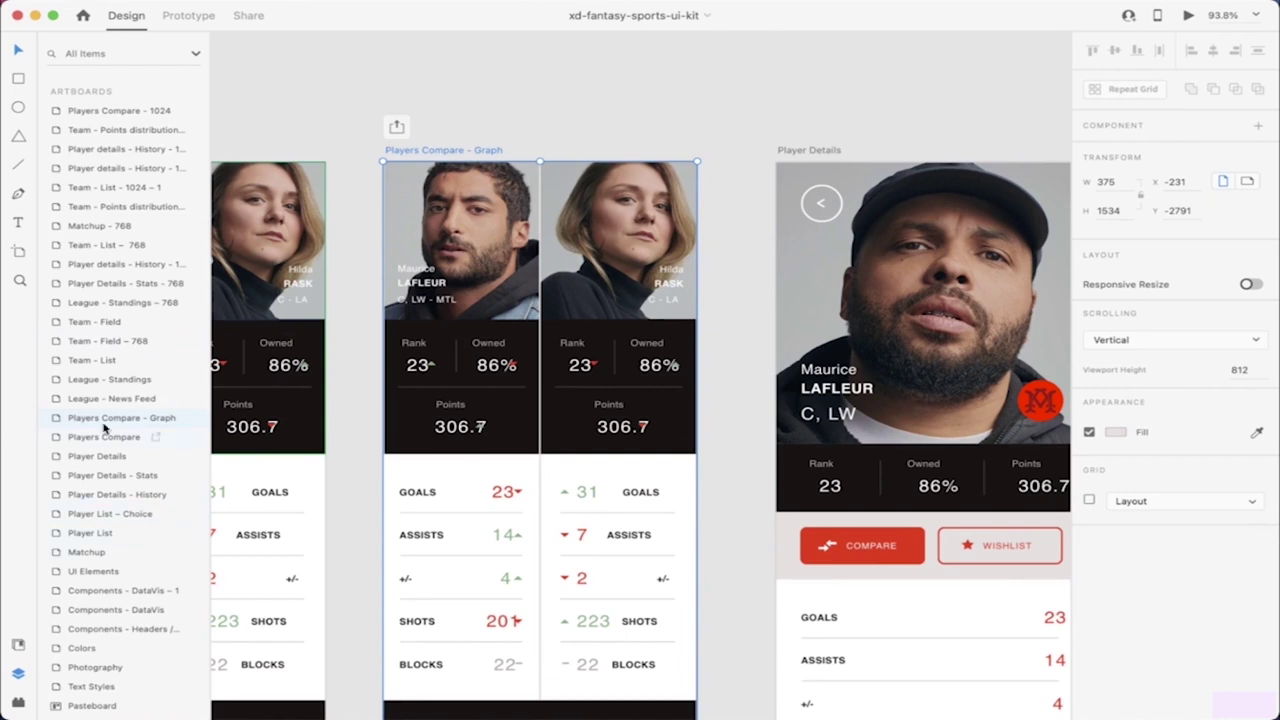
Step: Bring the Players Compare - Graph artboard into focus from the layers list and select its player compare component
double_click(70, 420)
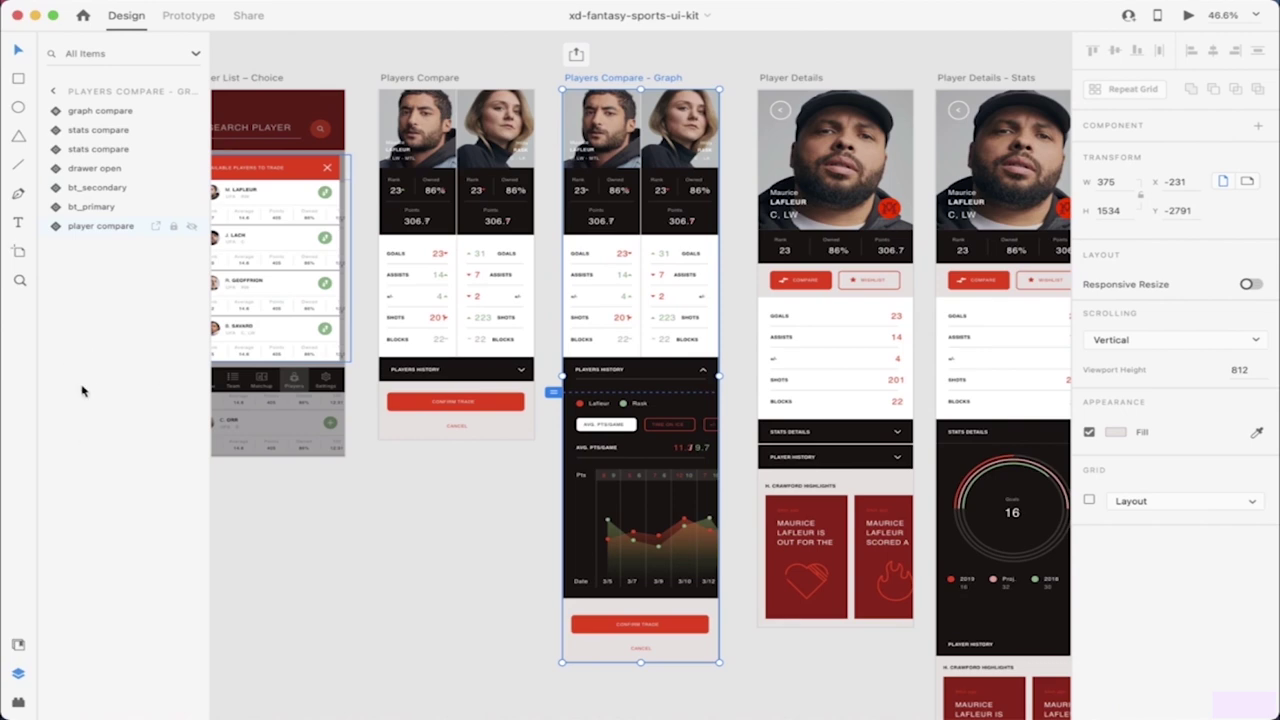
scroll(600, 163, up, 5)
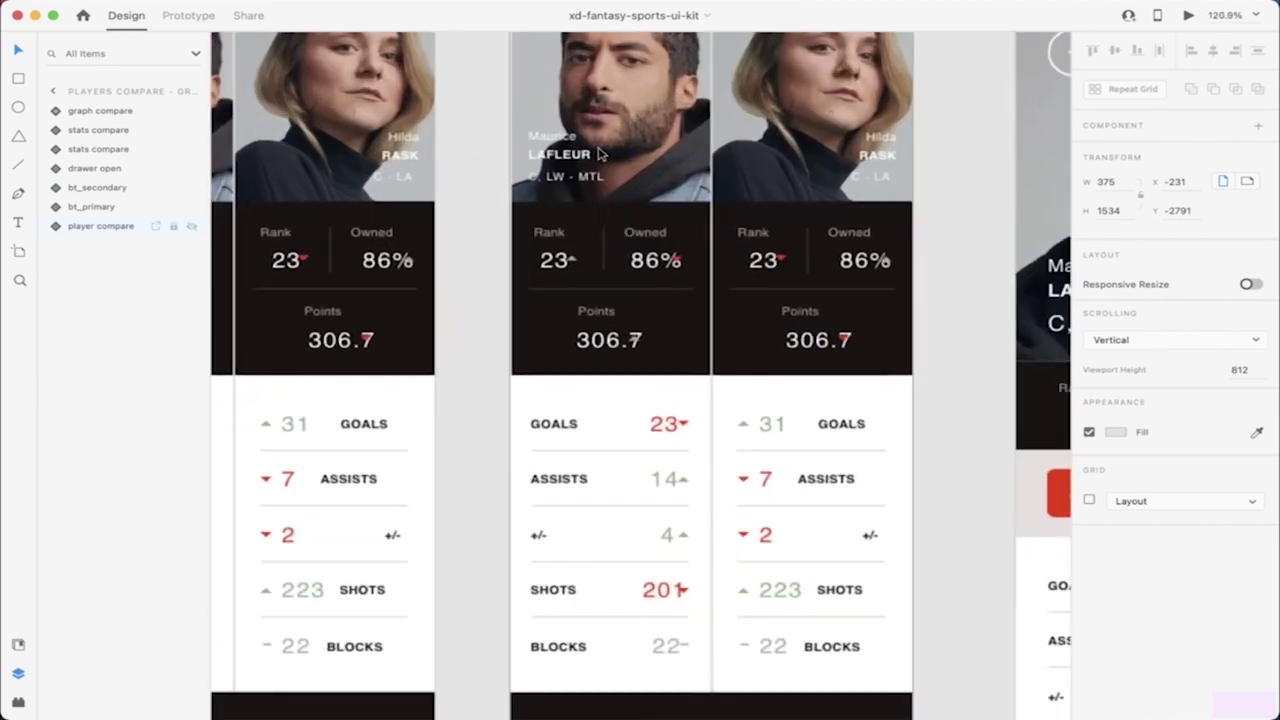
scroll(615, 170, up, 2)
click(556, 286)
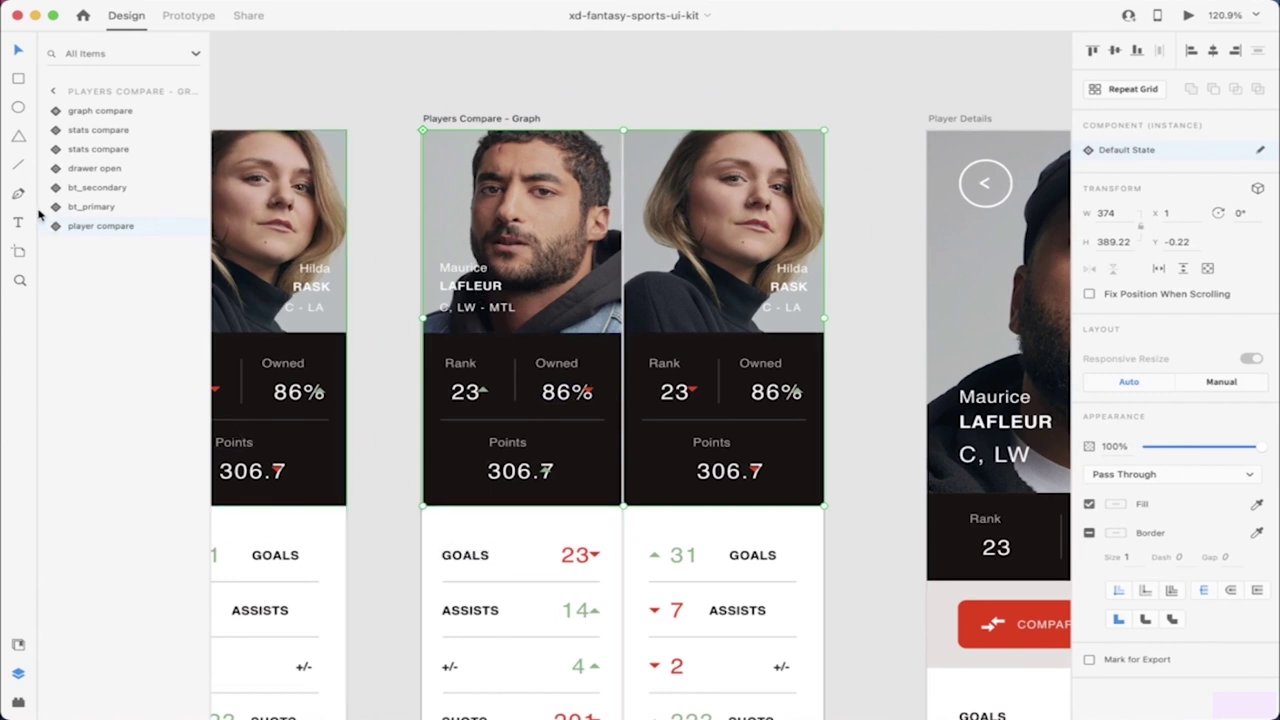
Step: Select the first player's rank number inside the player compare component and examine the component's nested layers
double_click(467, 396)
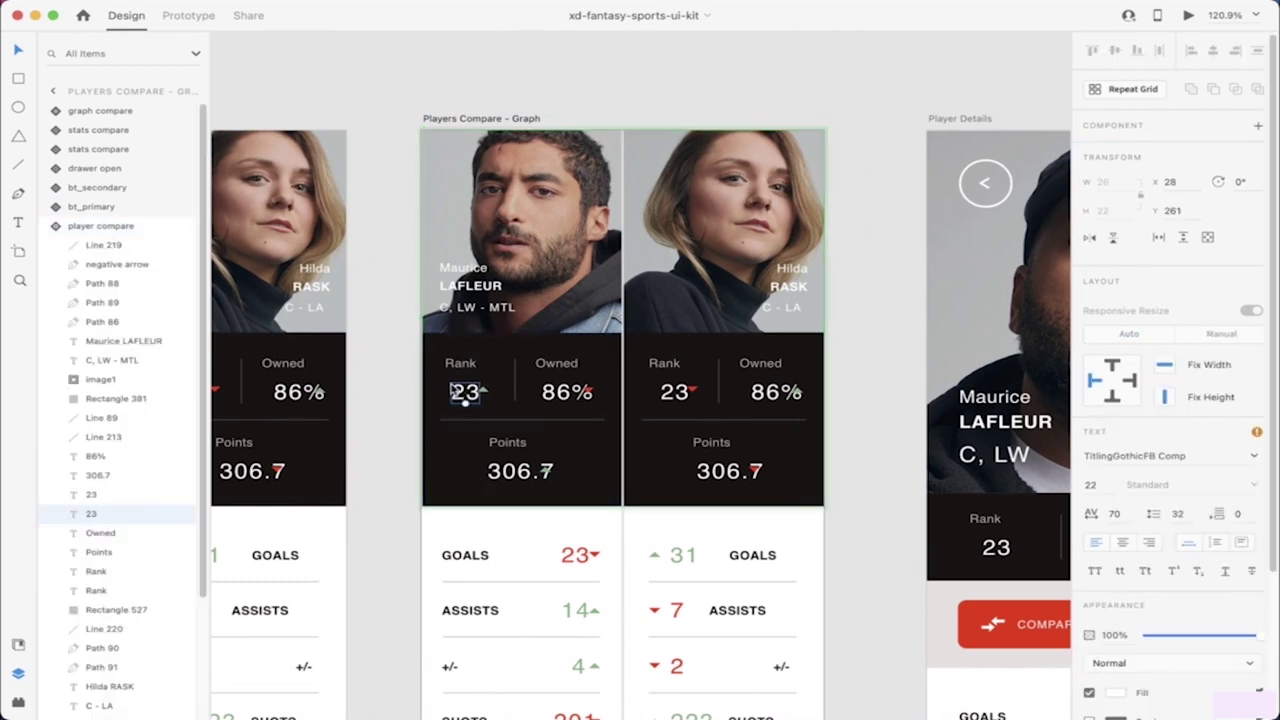
mouse_move(467, 397)
mouse_down()
mouse_move(477, 400)
mouse_move(455, 394)
mouse_up()
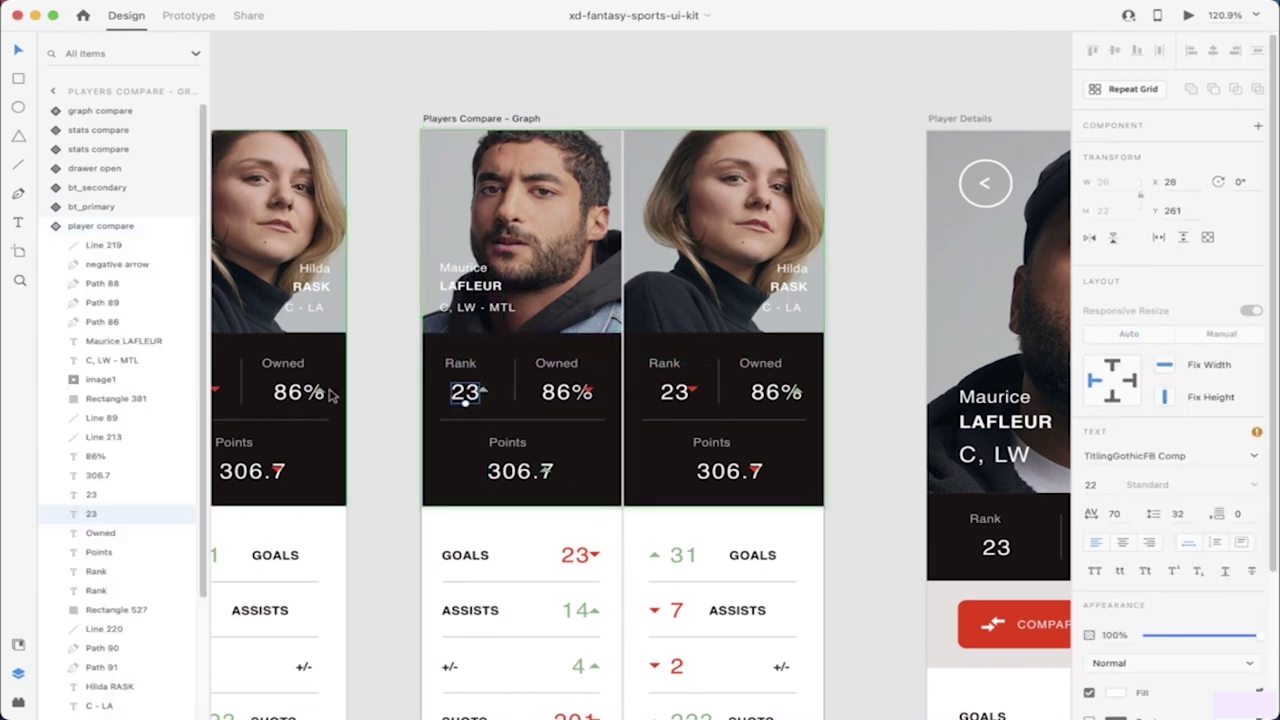
click(57, 227)
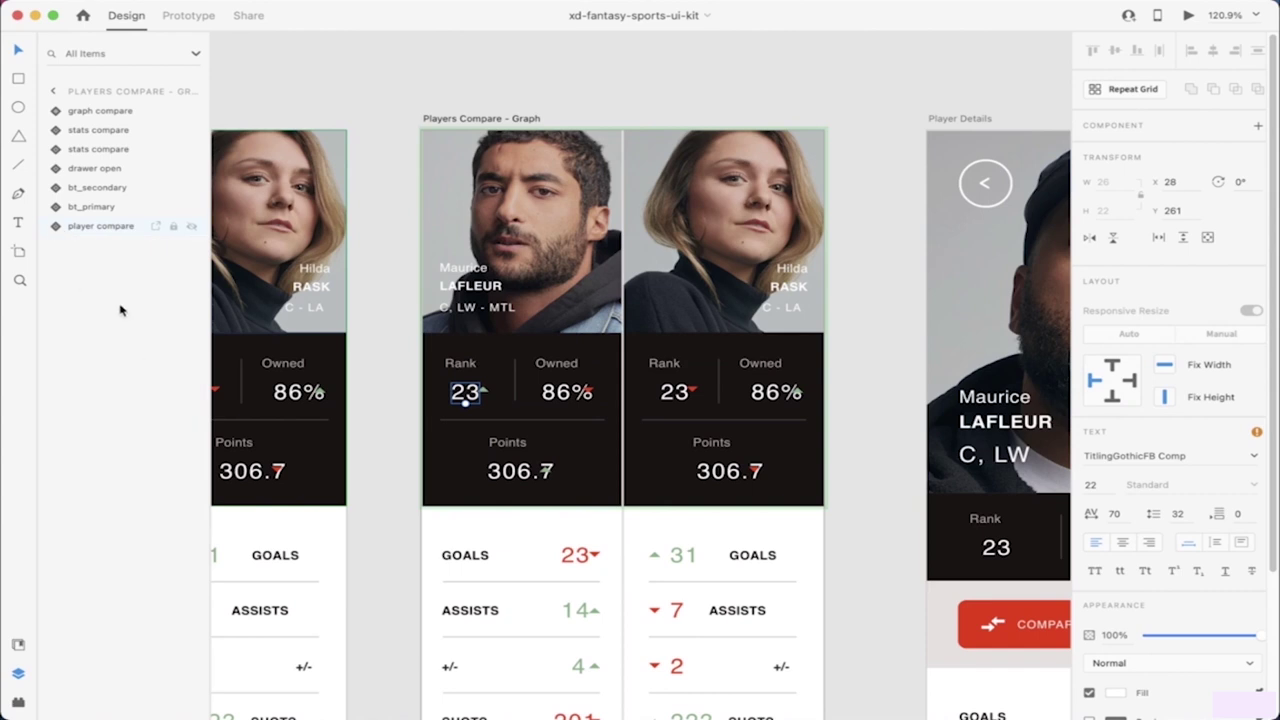
click(57, 227)
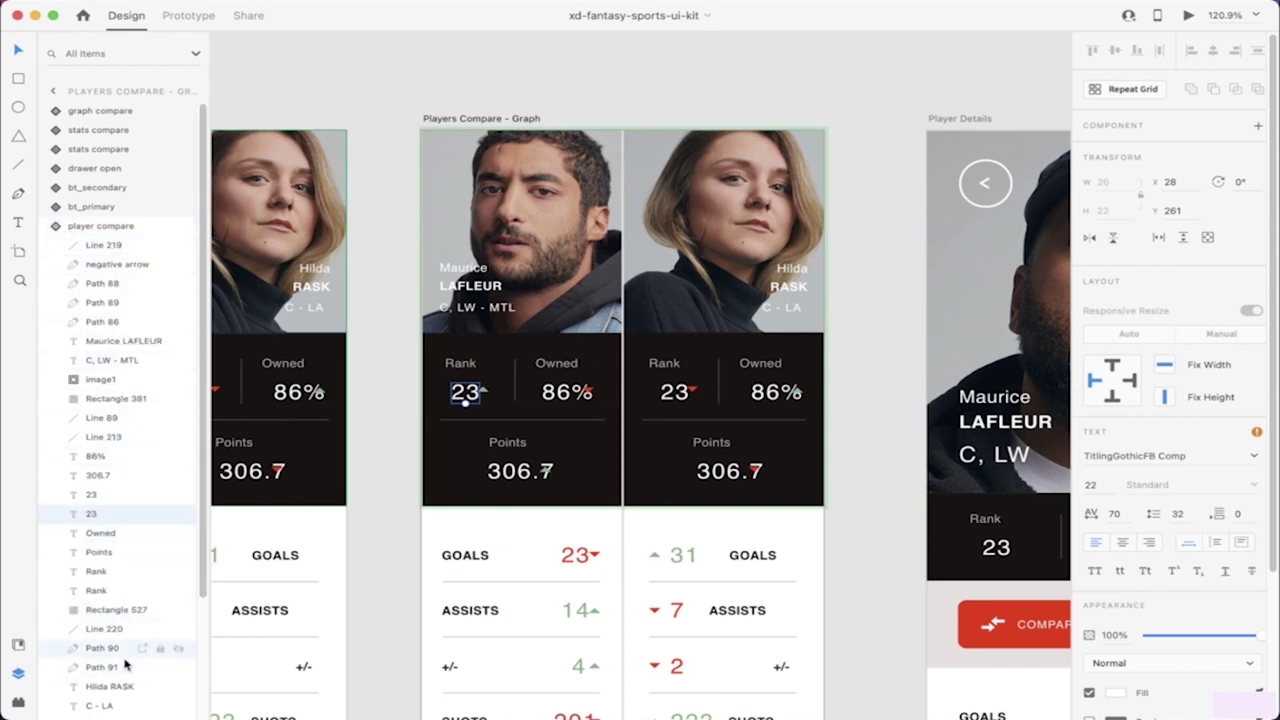
scroll(125, 655, down, 5)
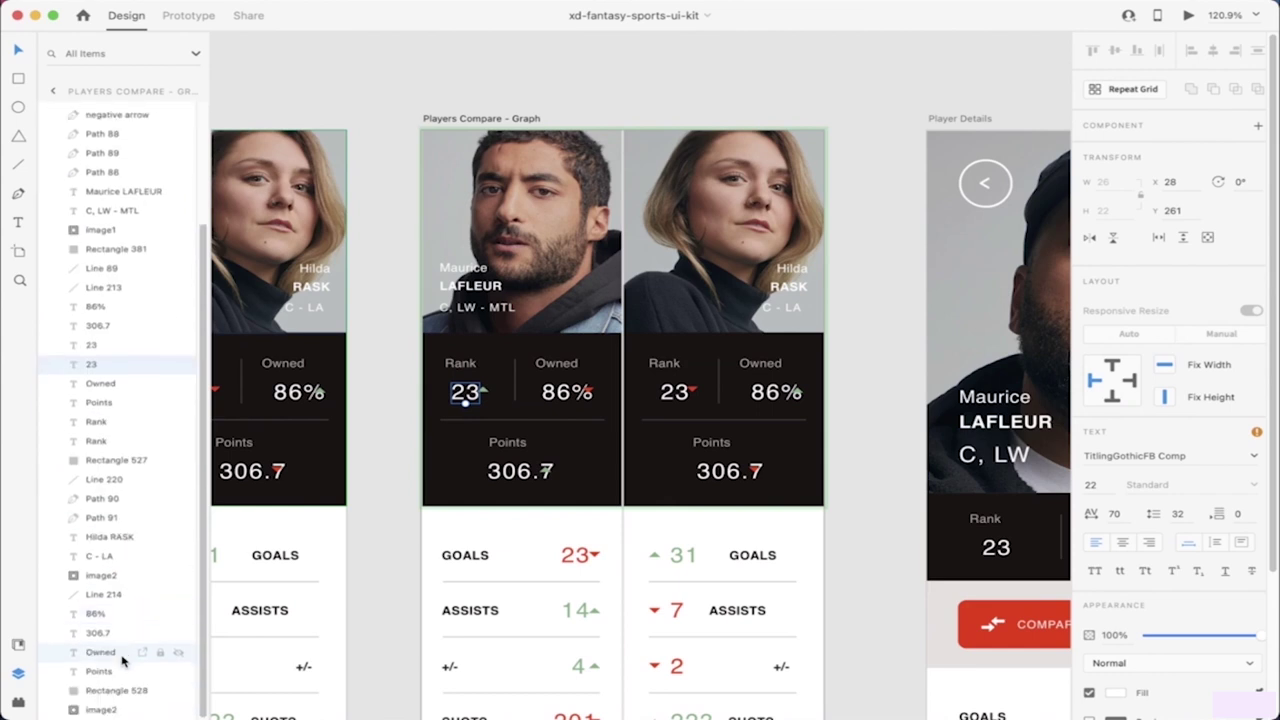
scroll(100, 543, up, 5)
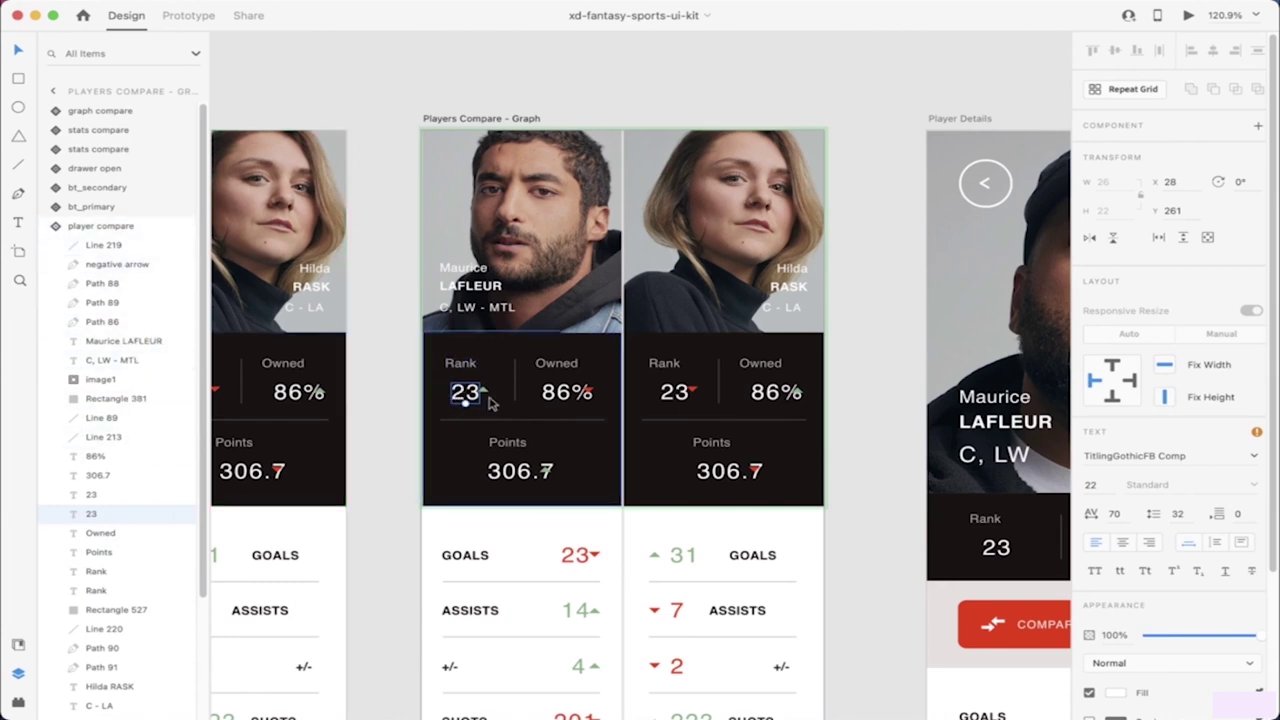
Step: Select both player photos in the player compare component and compare the two image2 layers
click(552, 219)
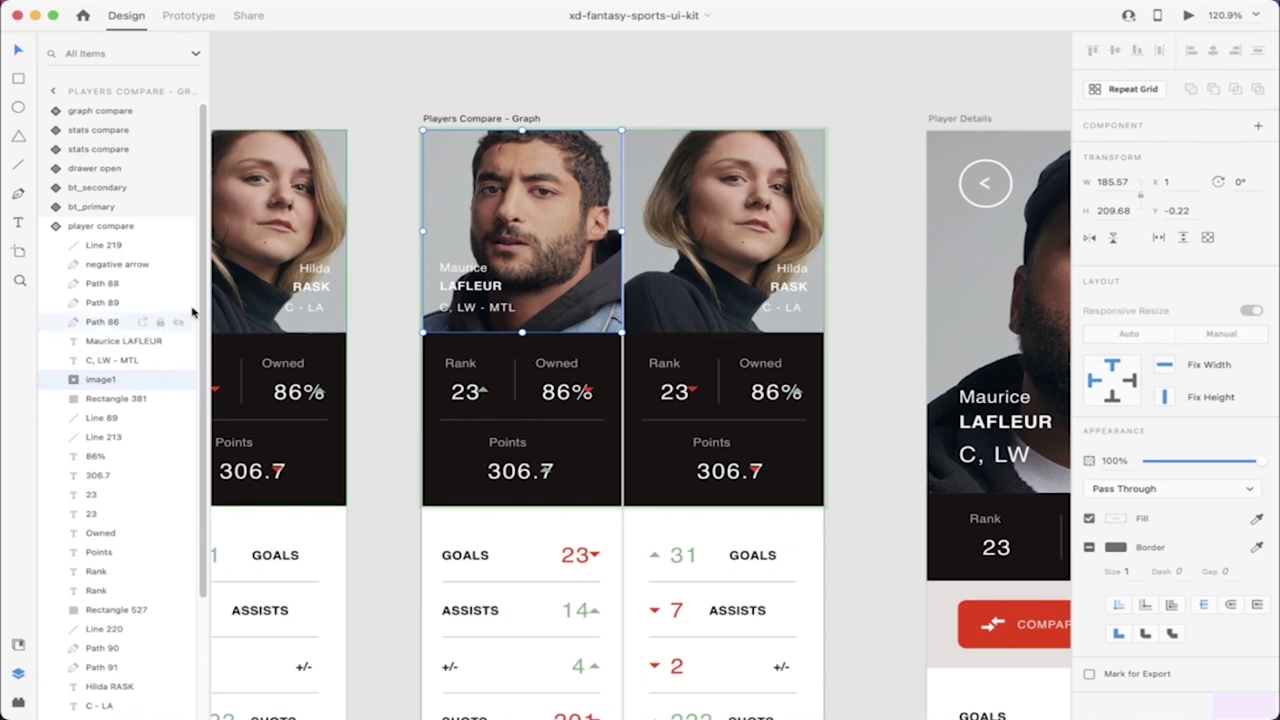
click(709, 195)
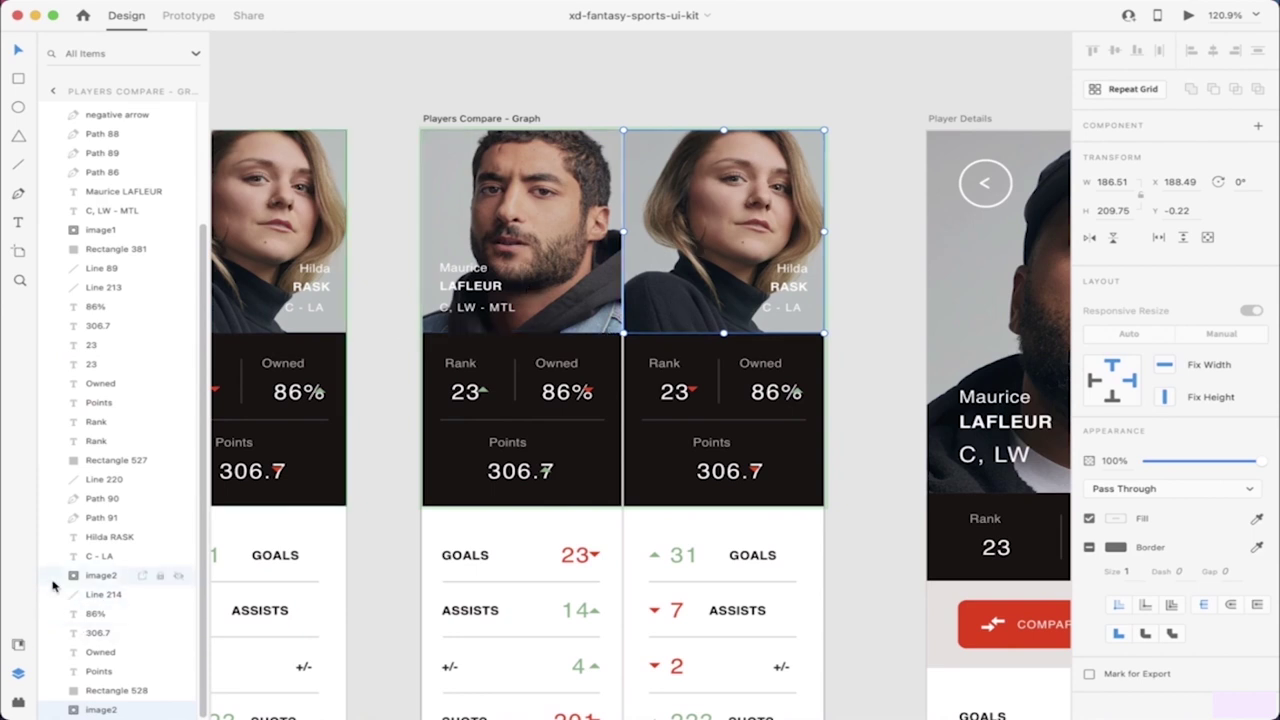
click(105, 577)
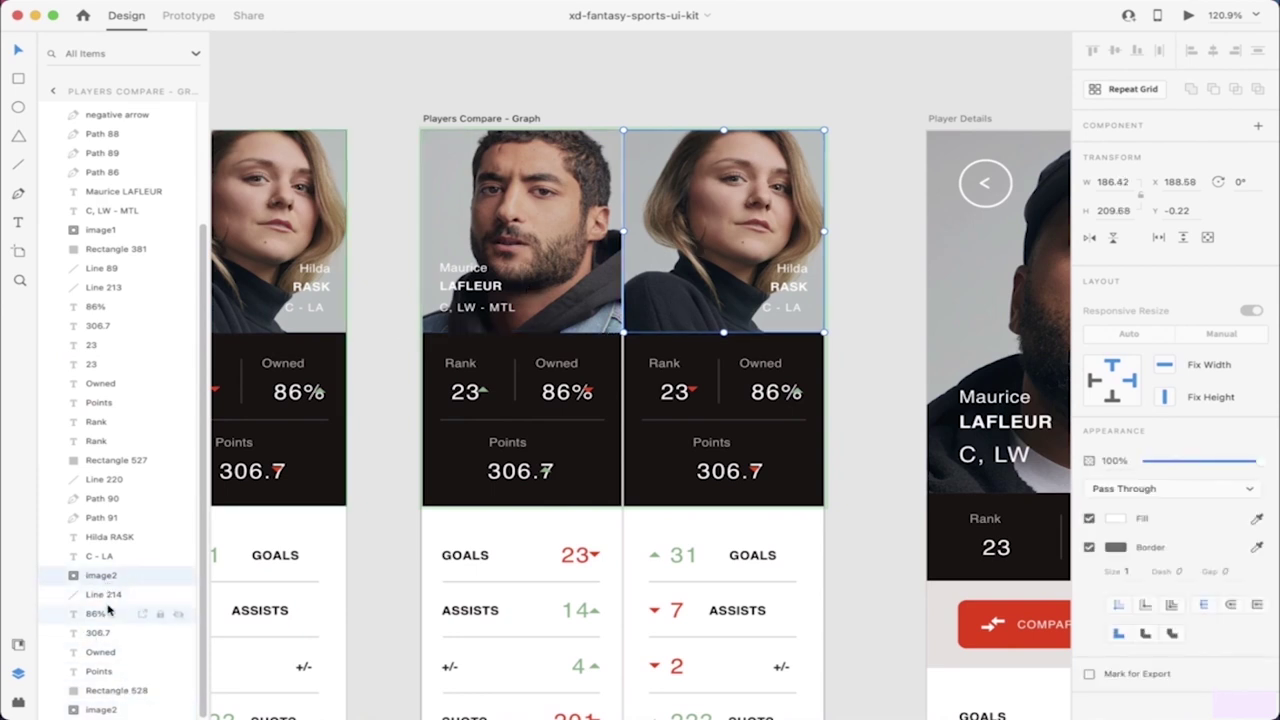
click(72, 707)
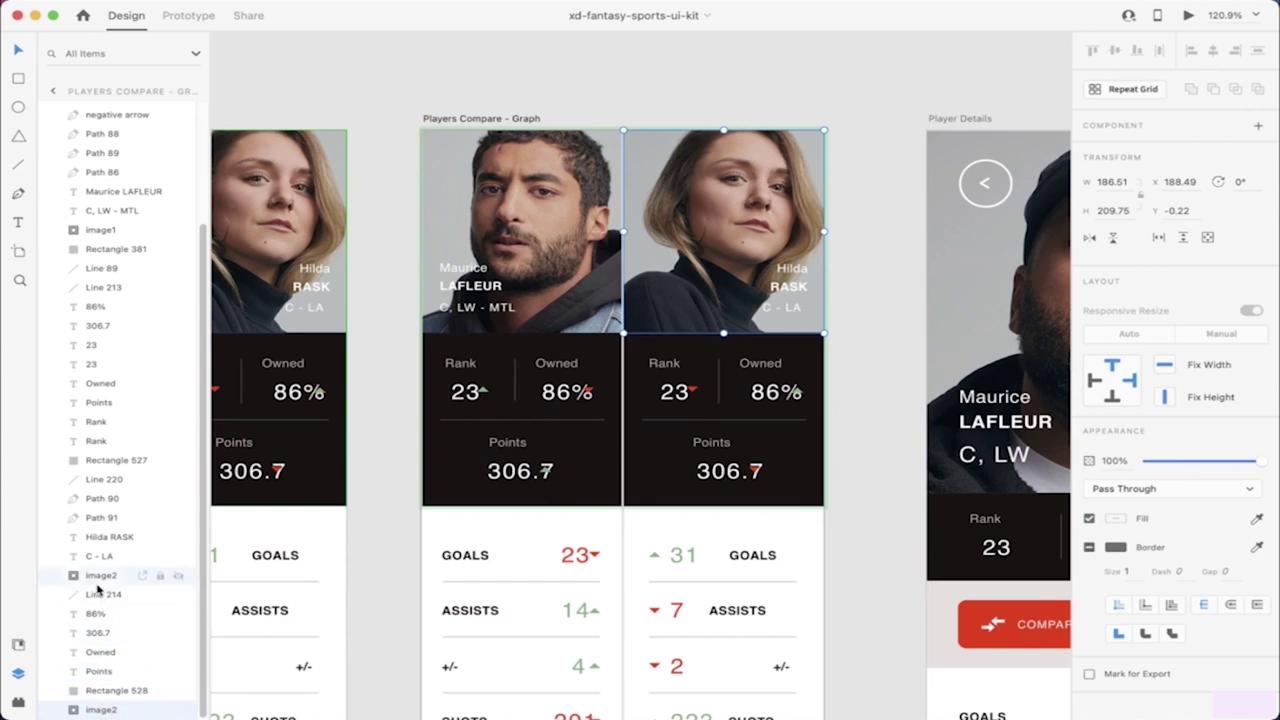
Step: Try to move the second player's lower image2 photo out of the component, undo the move, and select the upper image2 layer
drag(709, 255, 846, 390)
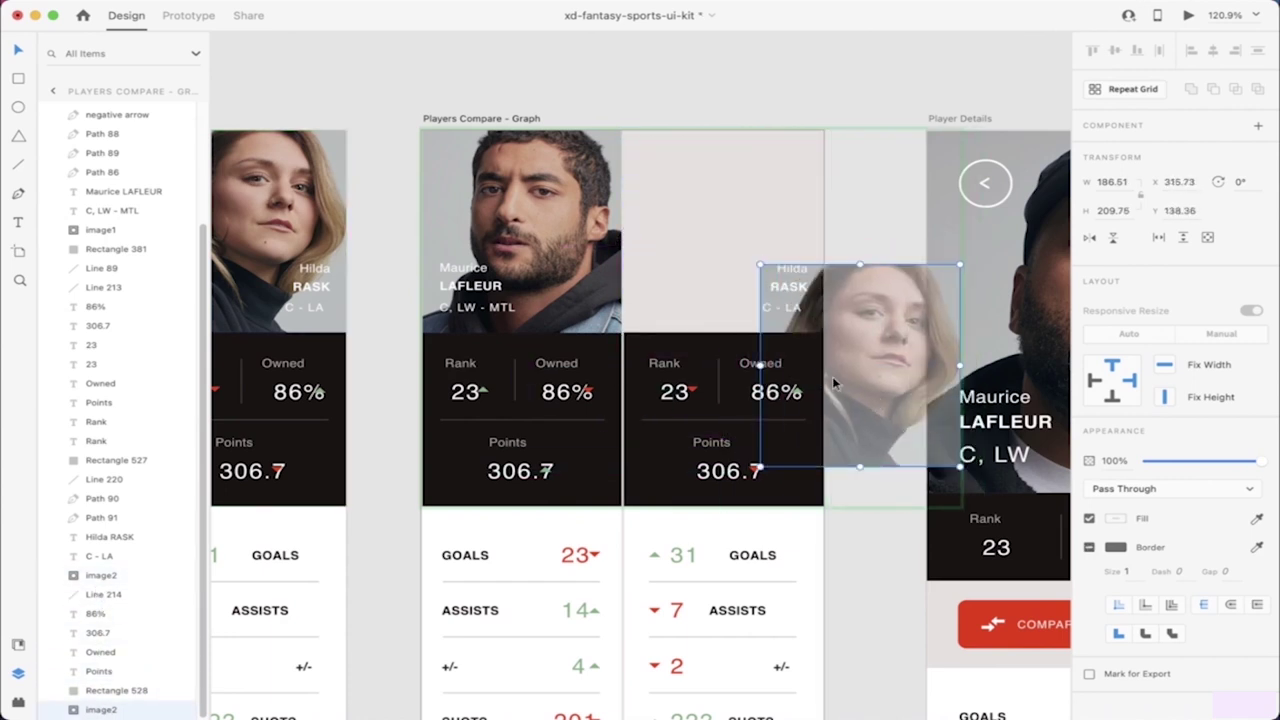
key(ctrl+z)
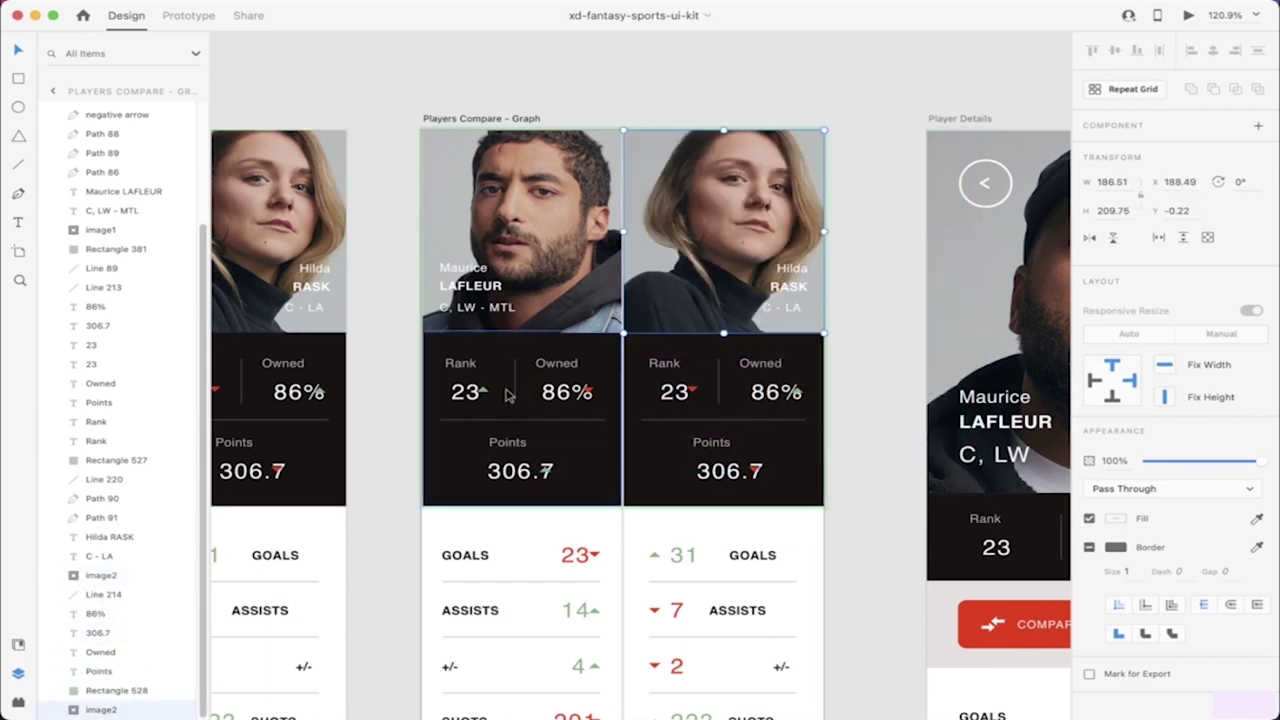
click(96, 578)
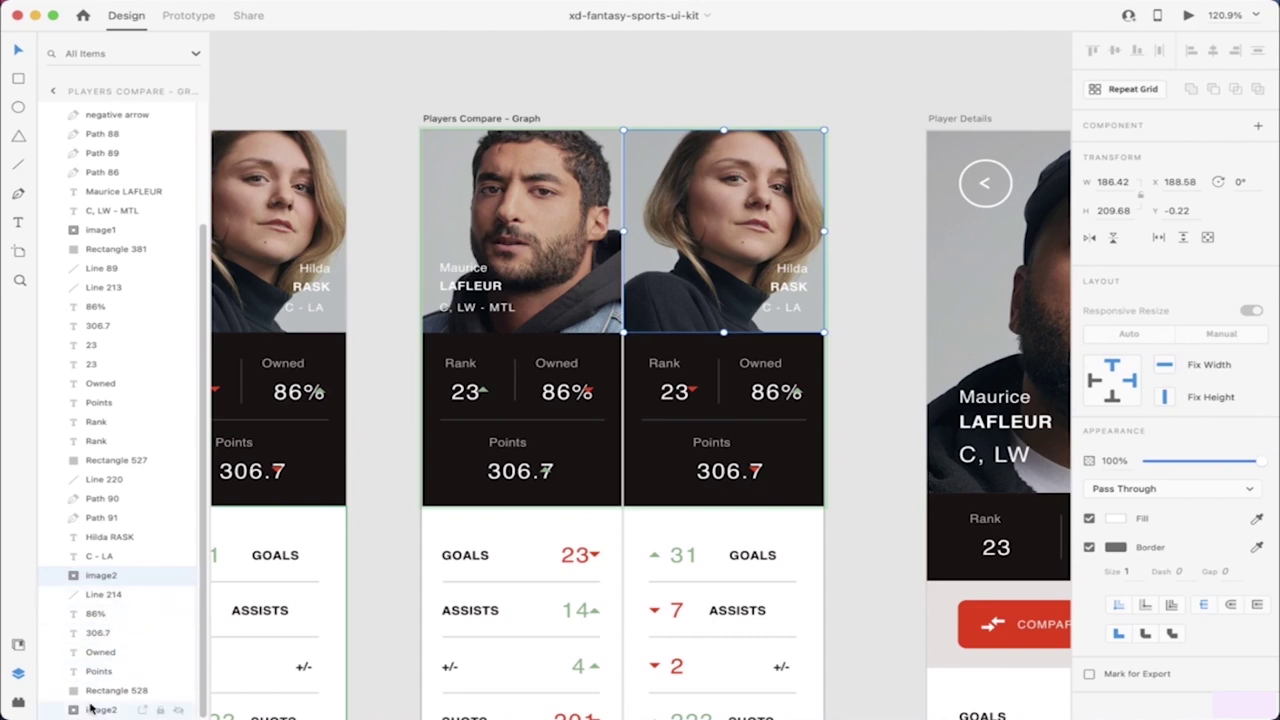
Step: Rename the Rectangle 528 layer as Information Box R
click(100, 692)
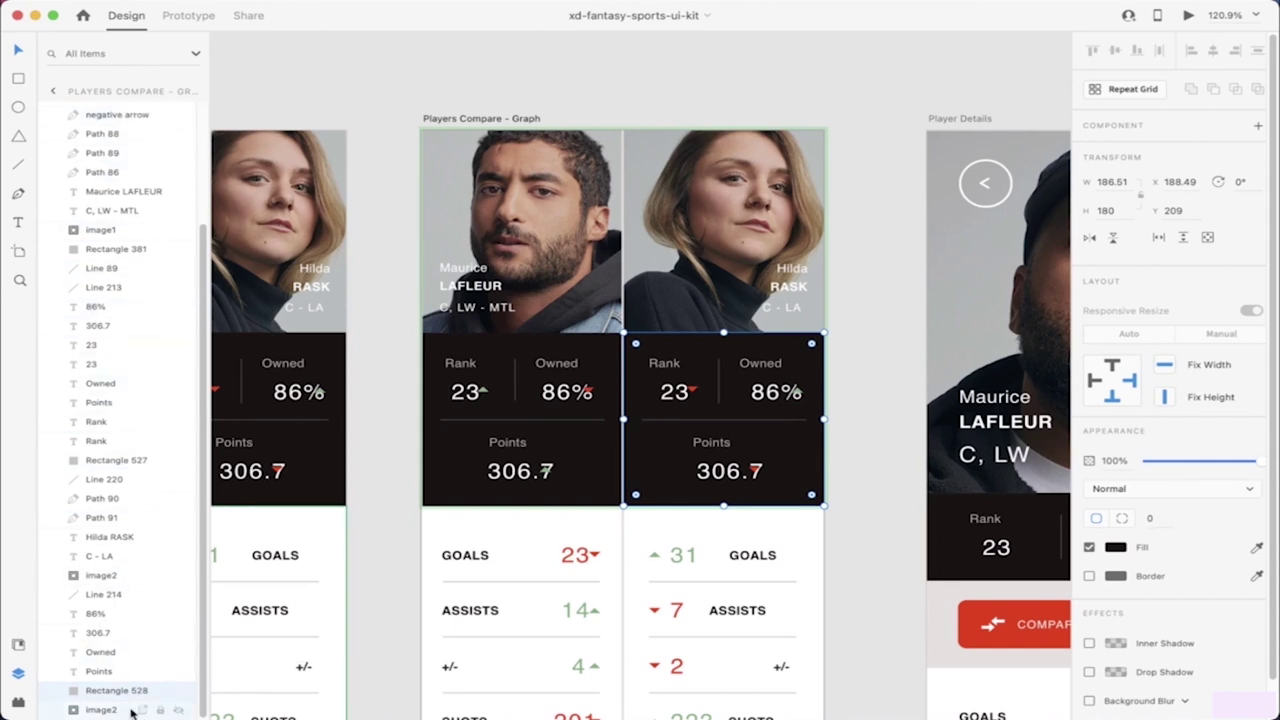
double_click(103, 691)
text(Box R)
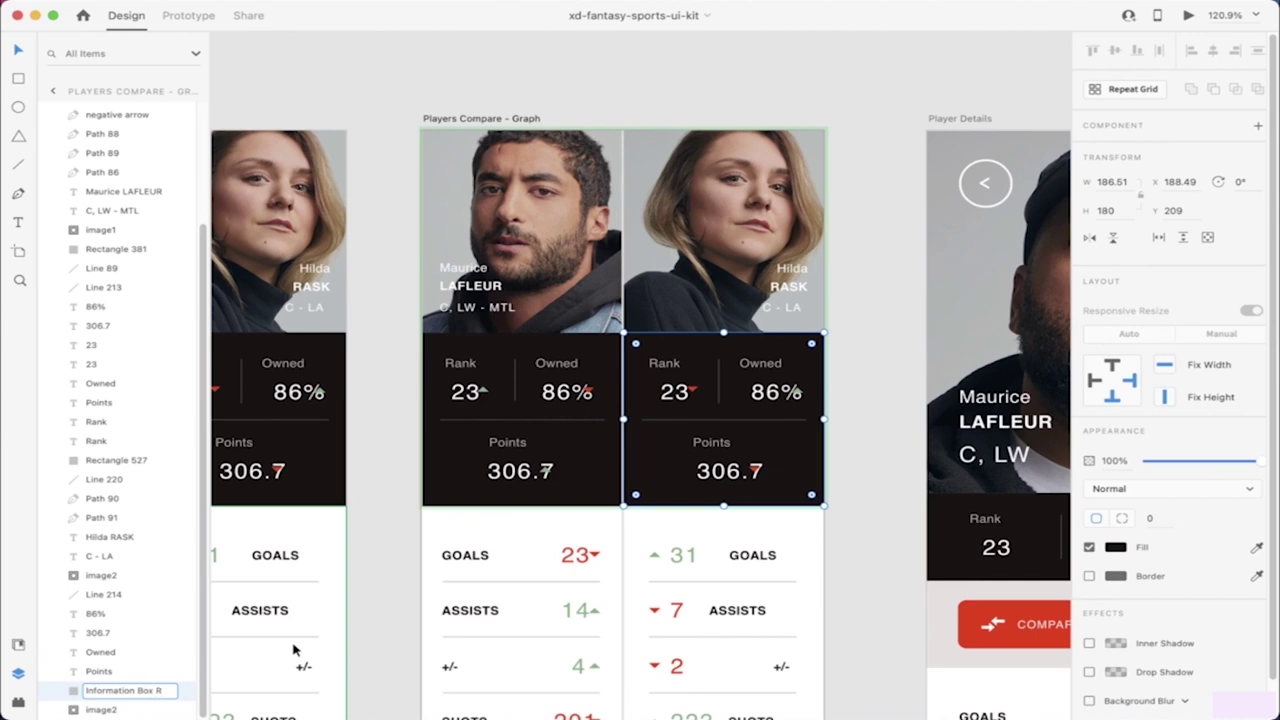
key(Return)
click(367, 661)
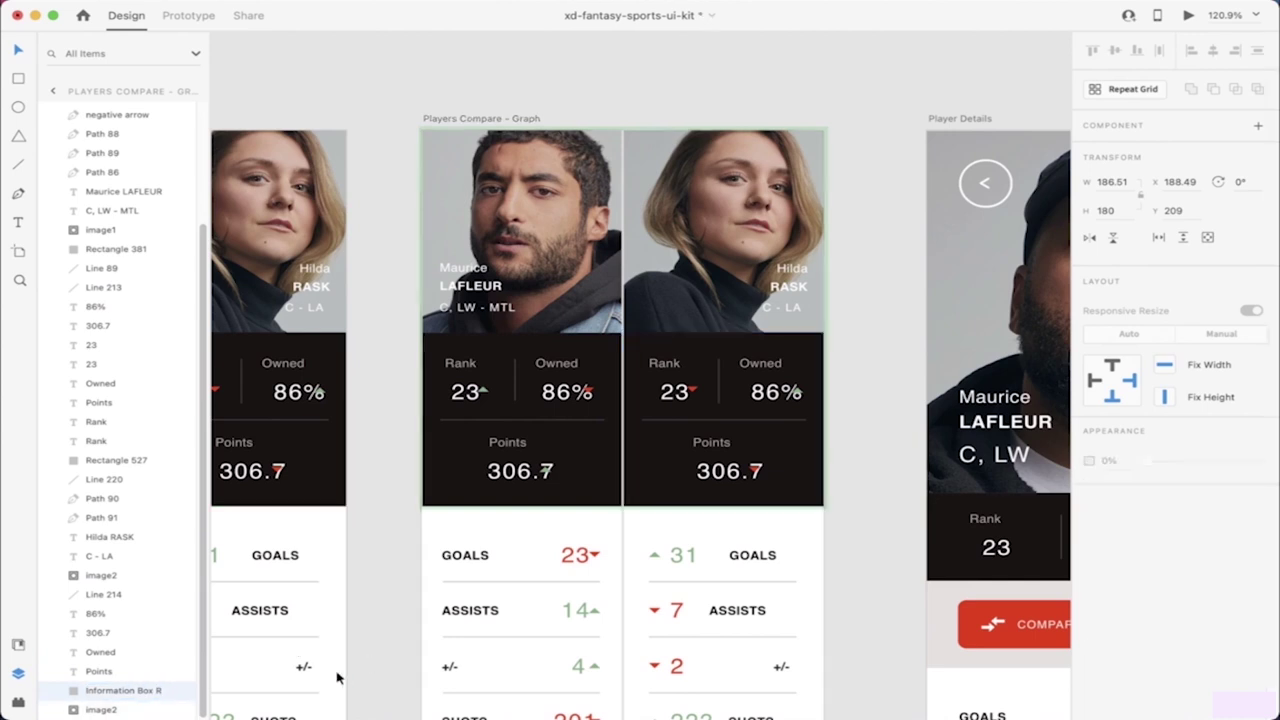
Step: Select Information Box R on the canvas, try to move it, and undo the move
click(801, 479)
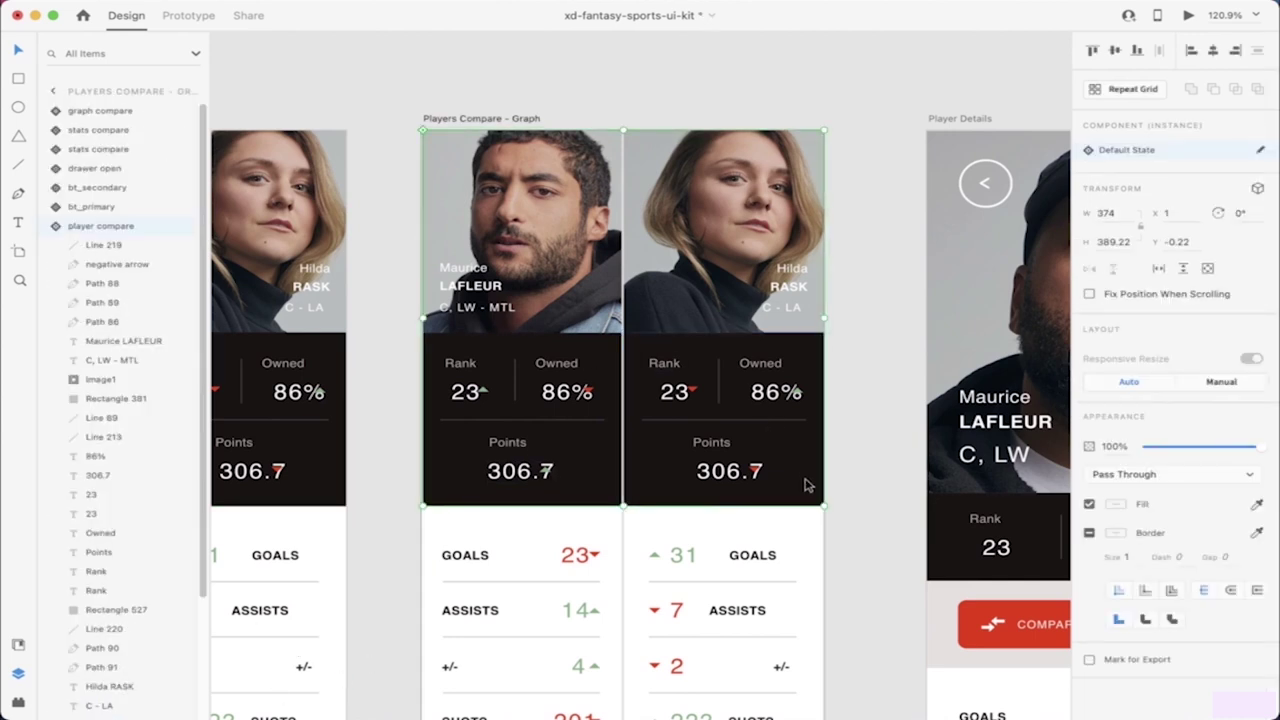
double_click(805, 479)
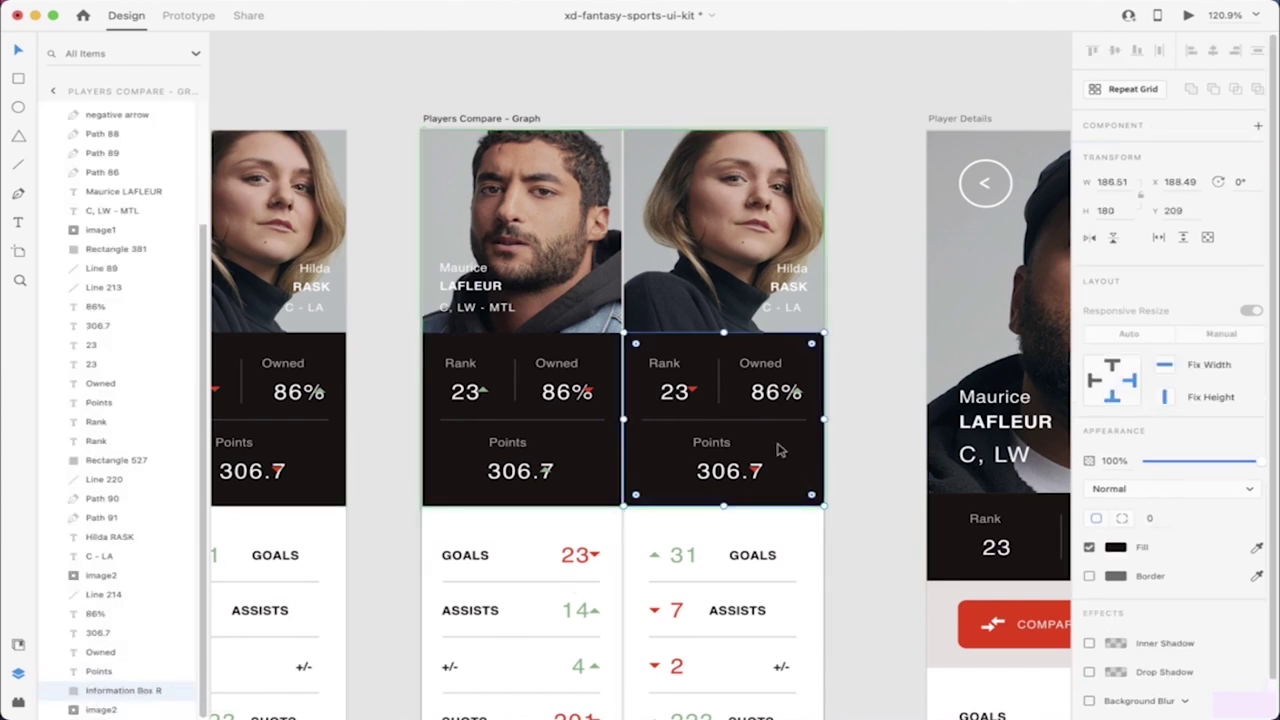
drag(780, 455, 800, 497)
key(super+z)
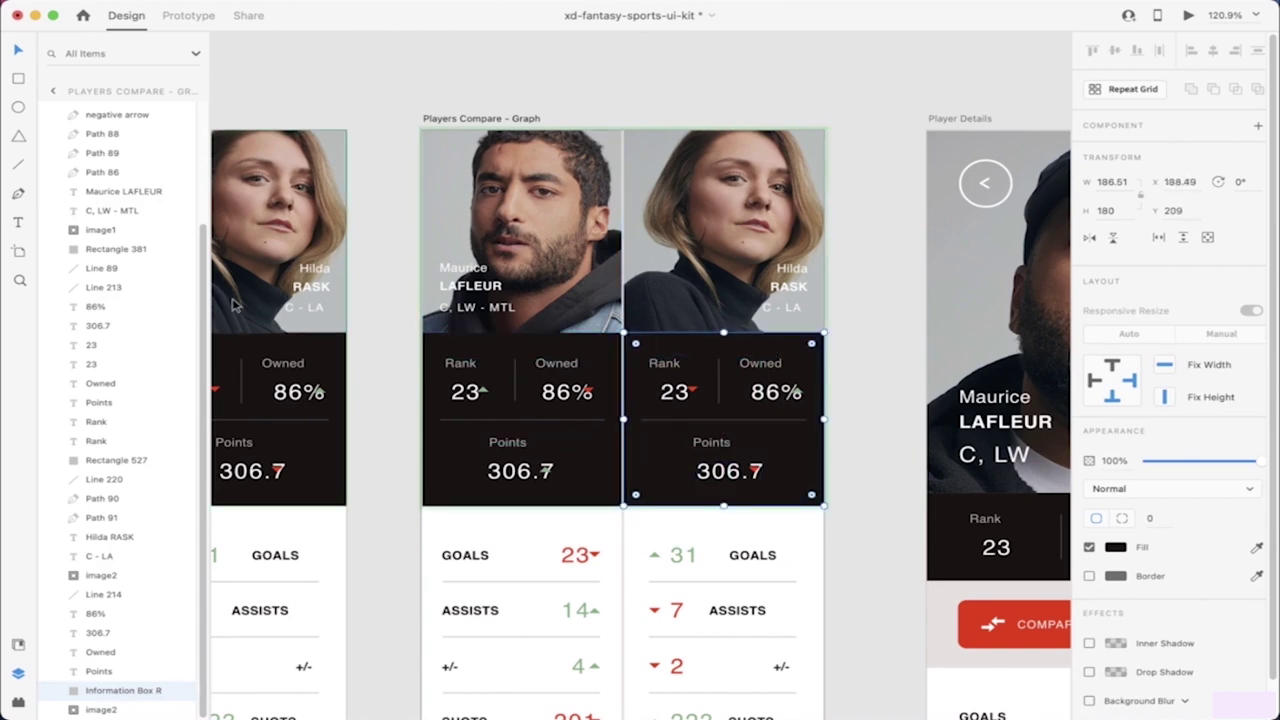
Step: Expand the image1 group, examine its mask, Rectangle 652, photo and overlay layers one by one, and collapse it
scroll(135, 300, up, 3)
scroll(135, 300, up, 2)
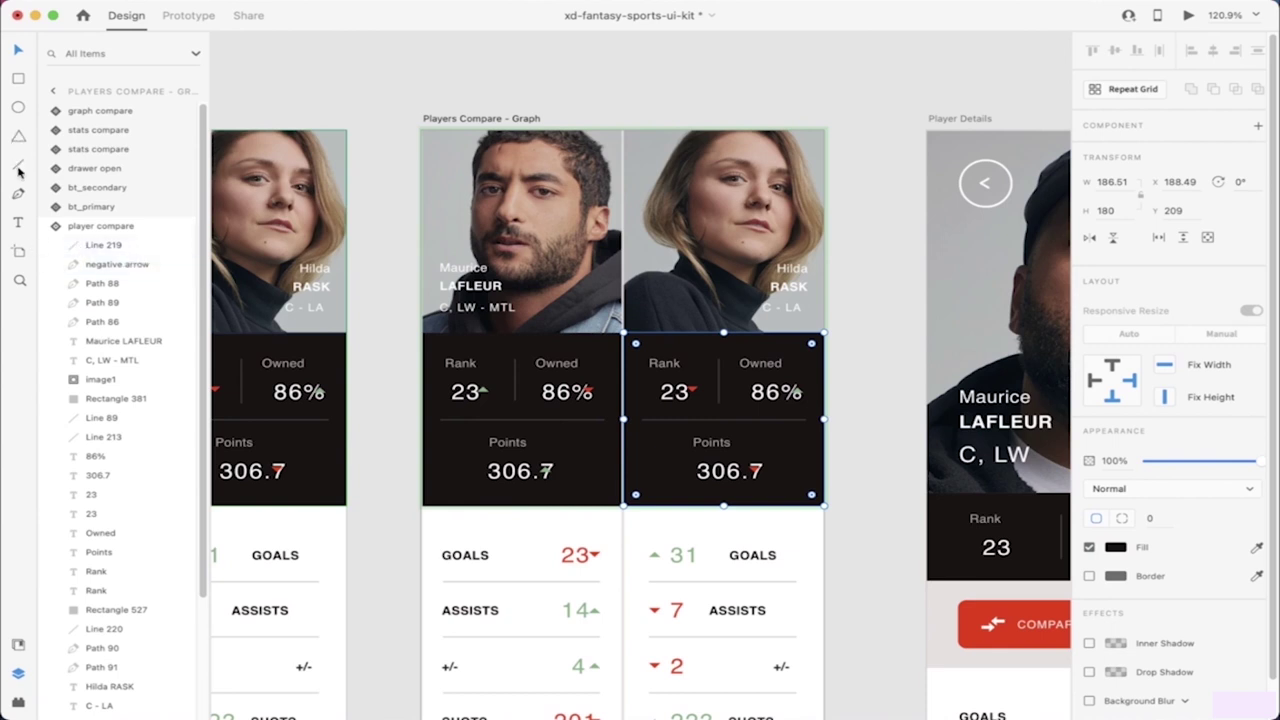
click(82, 386)
click(75, 384)
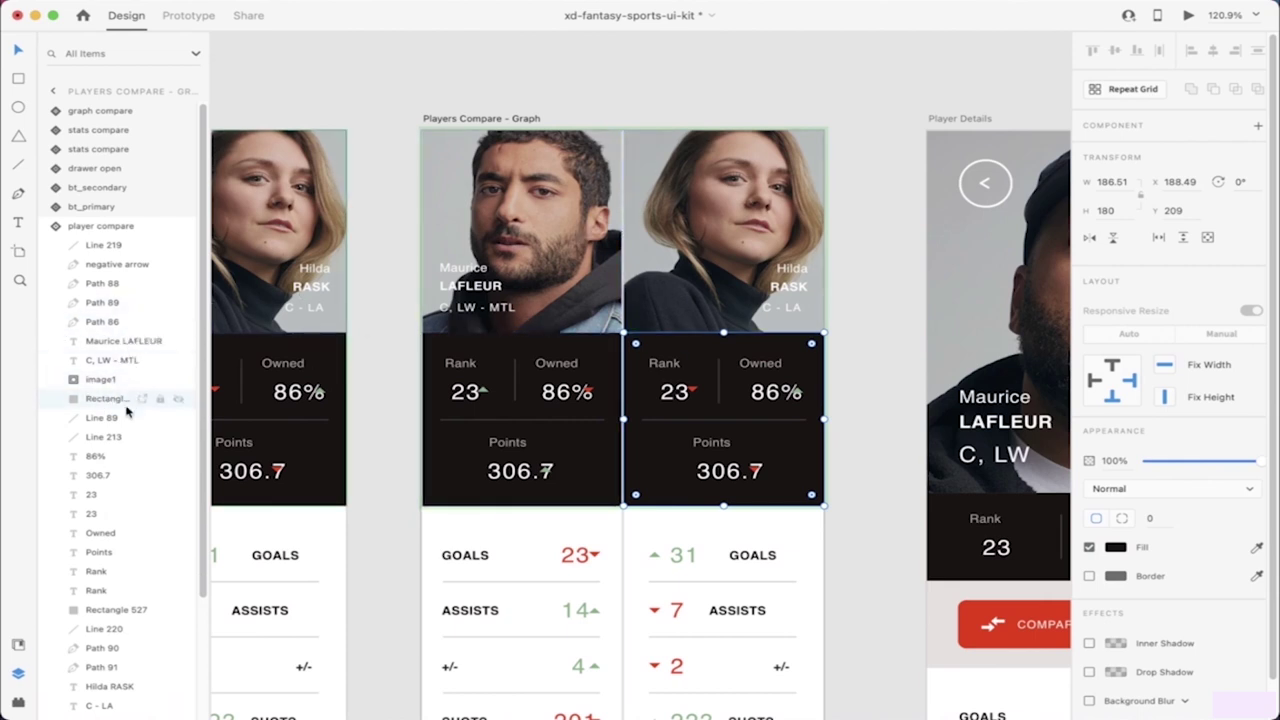
click(105, 380)
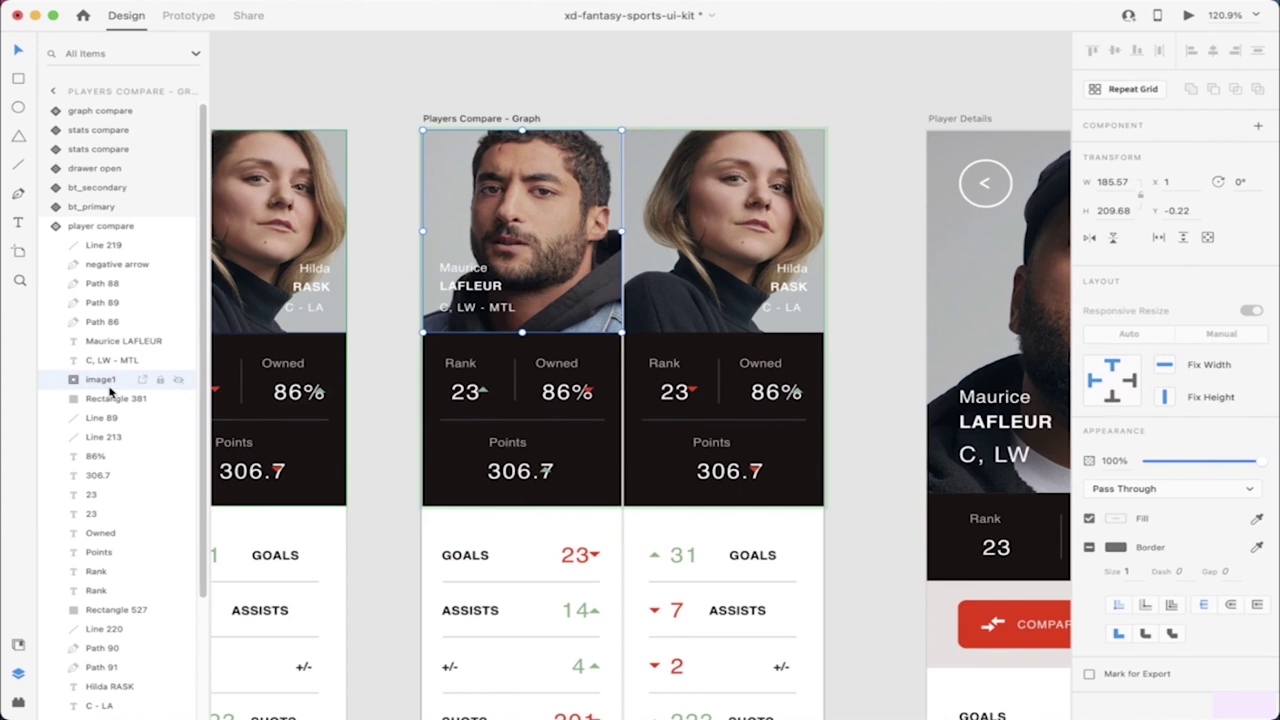
click(74, 383)
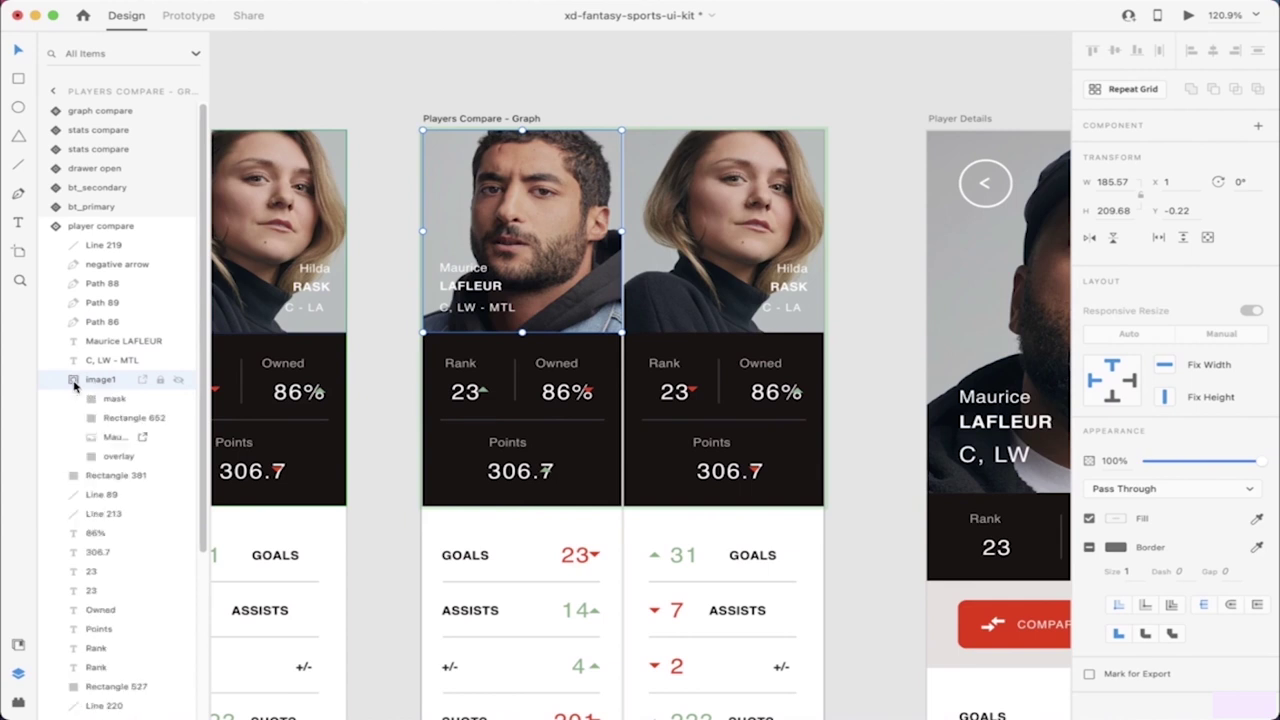
click(114, 399)
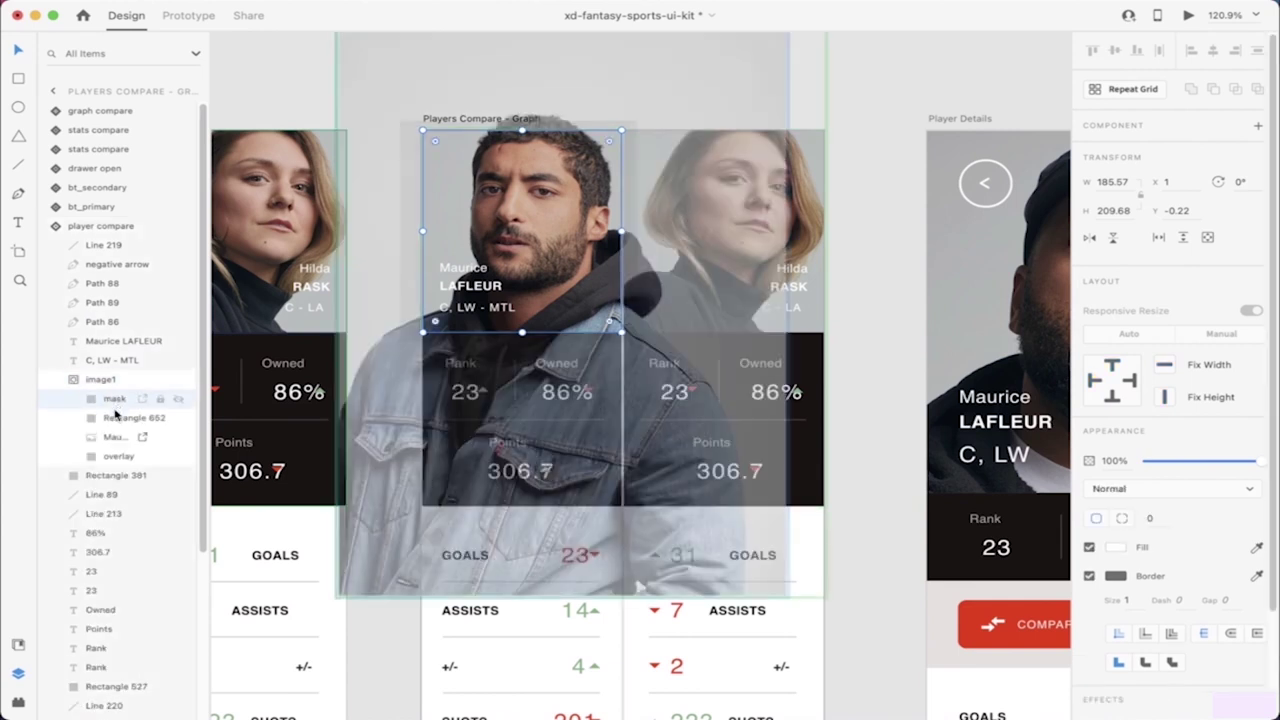
click(115, 418)
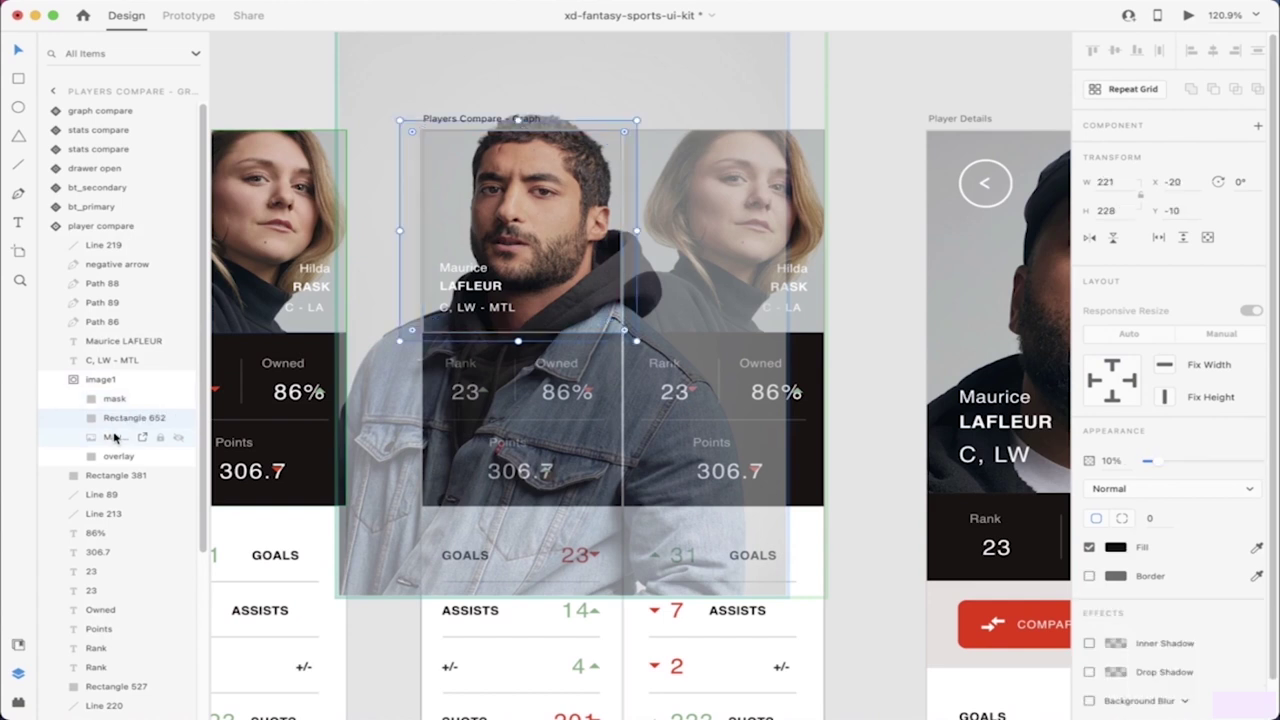
click(115, 438)
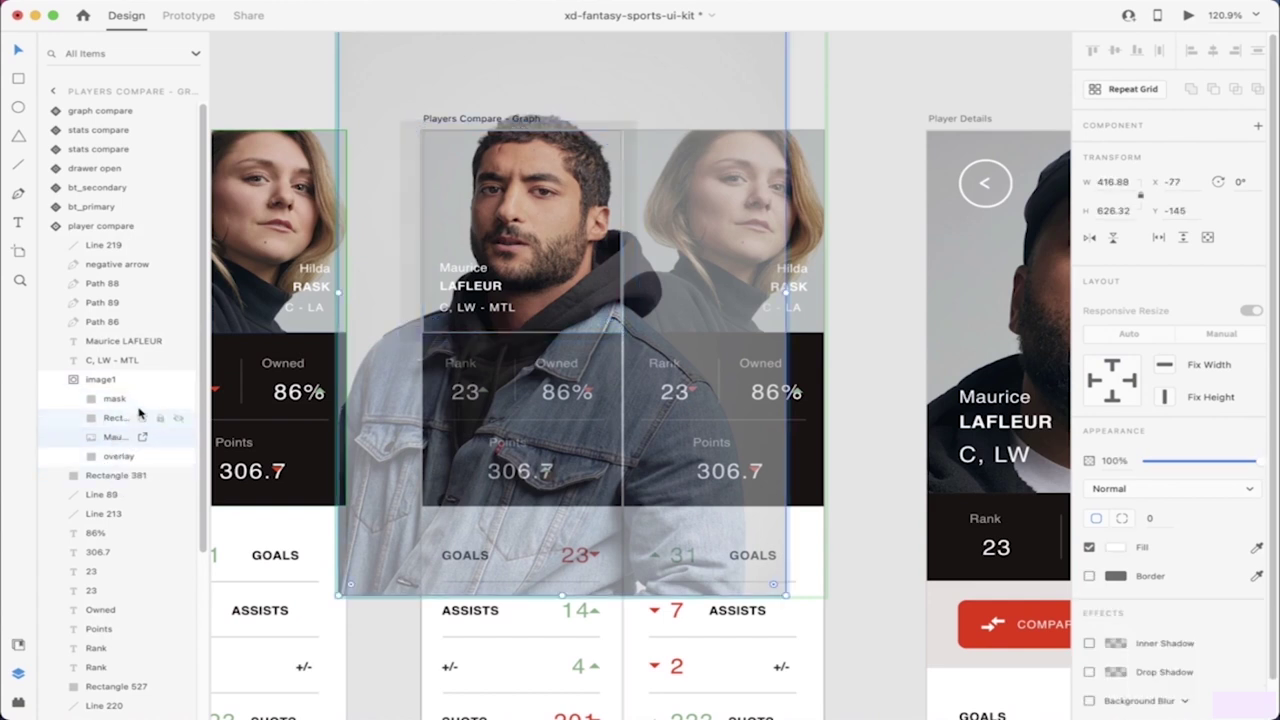
click(103, 458)
click(73, 381)
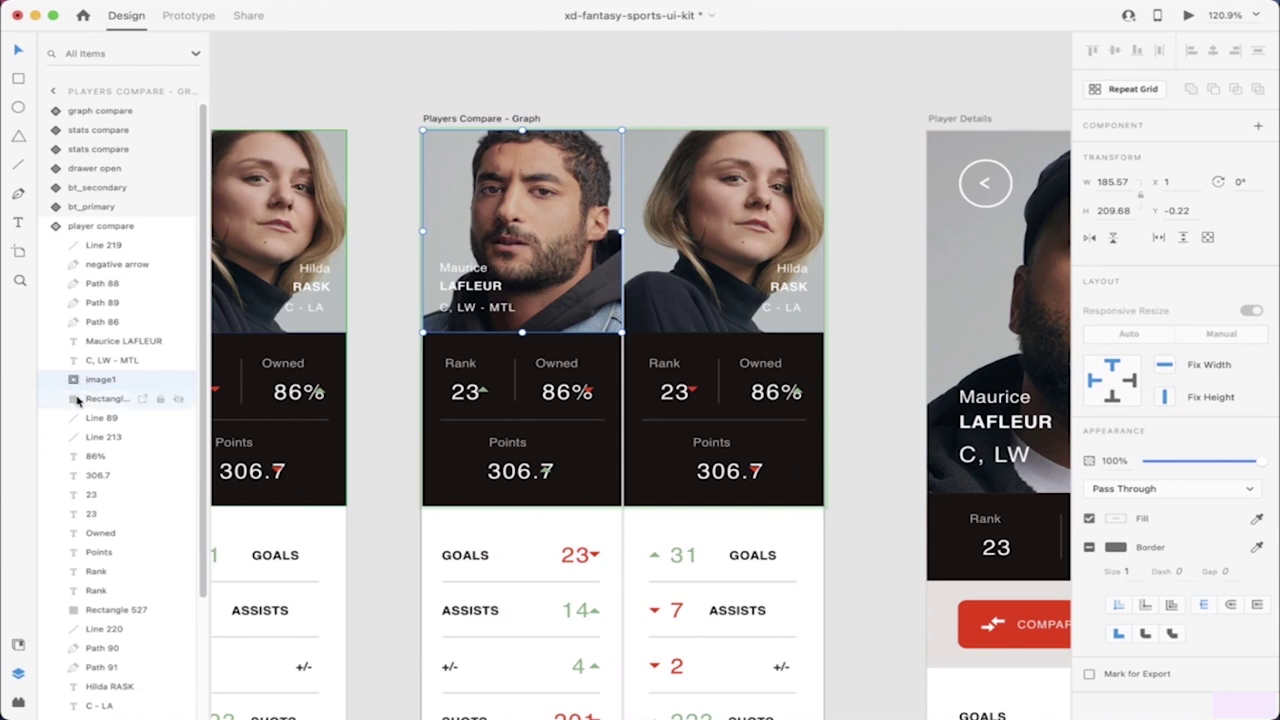
Step: Select Rectangle 381, Path 90 and the C - LA text in the layers list to identify them on the canvas
click(115, 402)
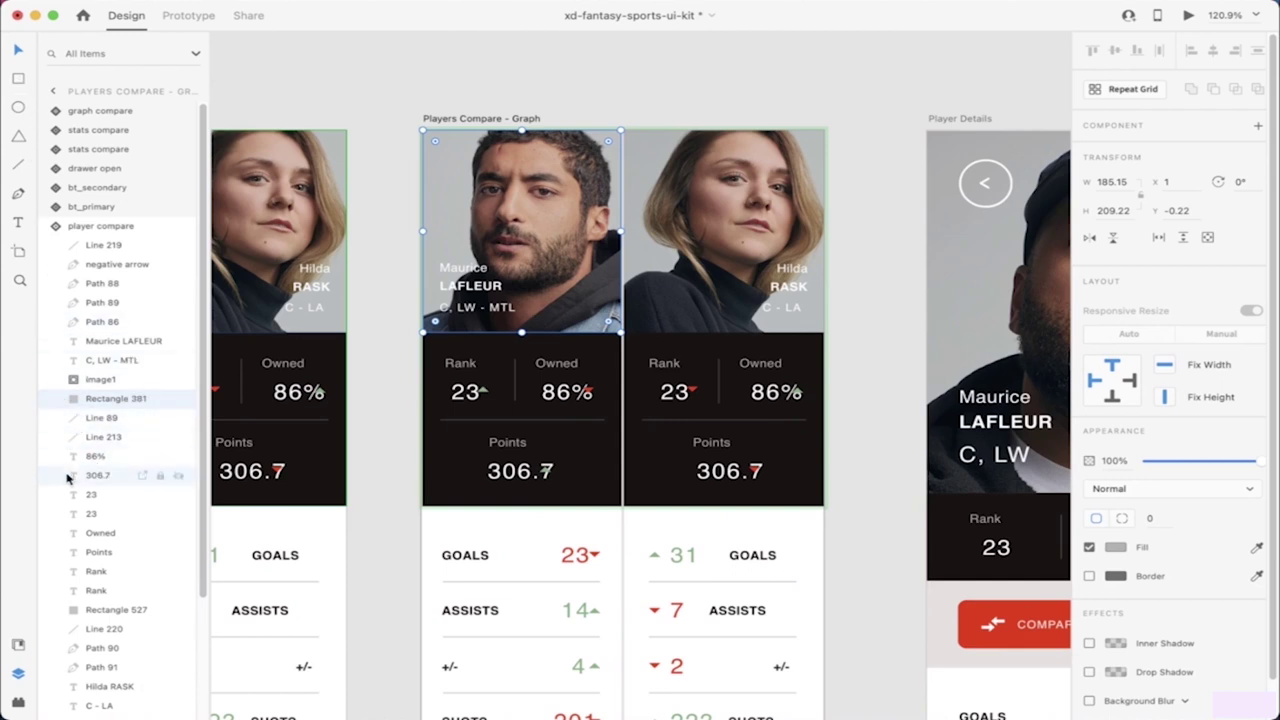
scroll(148, 560, down, 5)
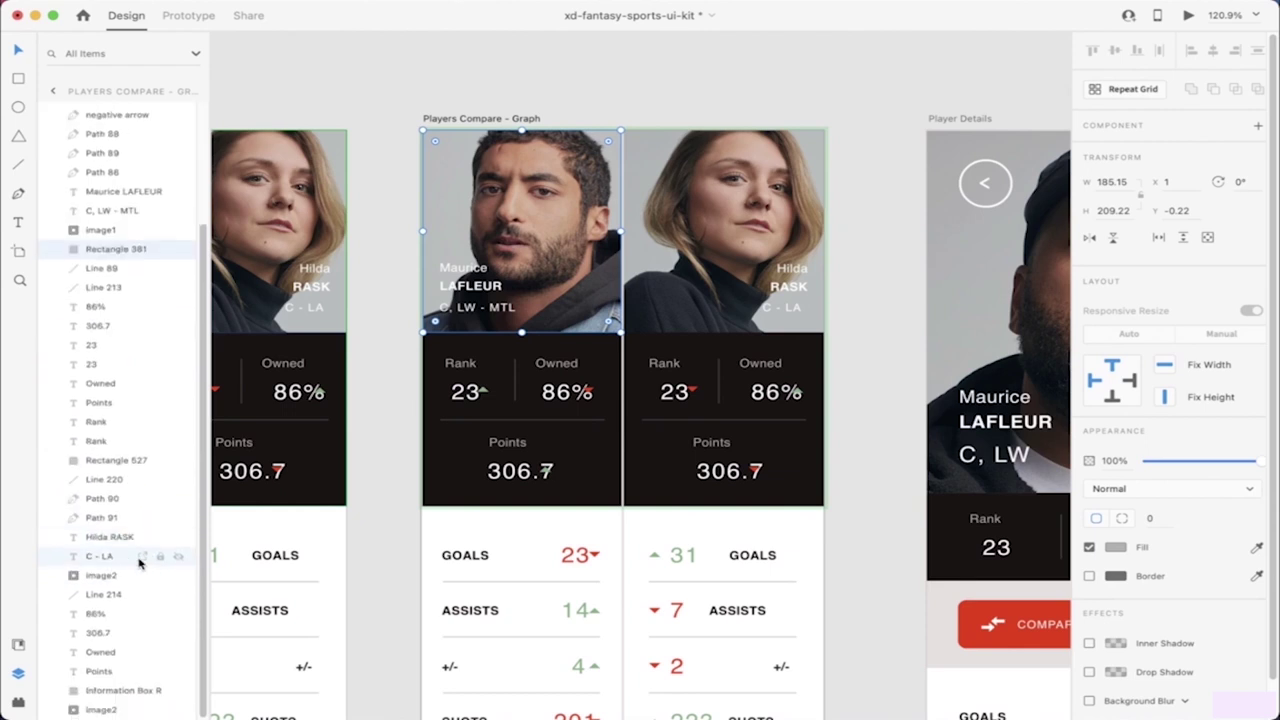
click(75, 577)
click(75, 577)
click(80, 556)
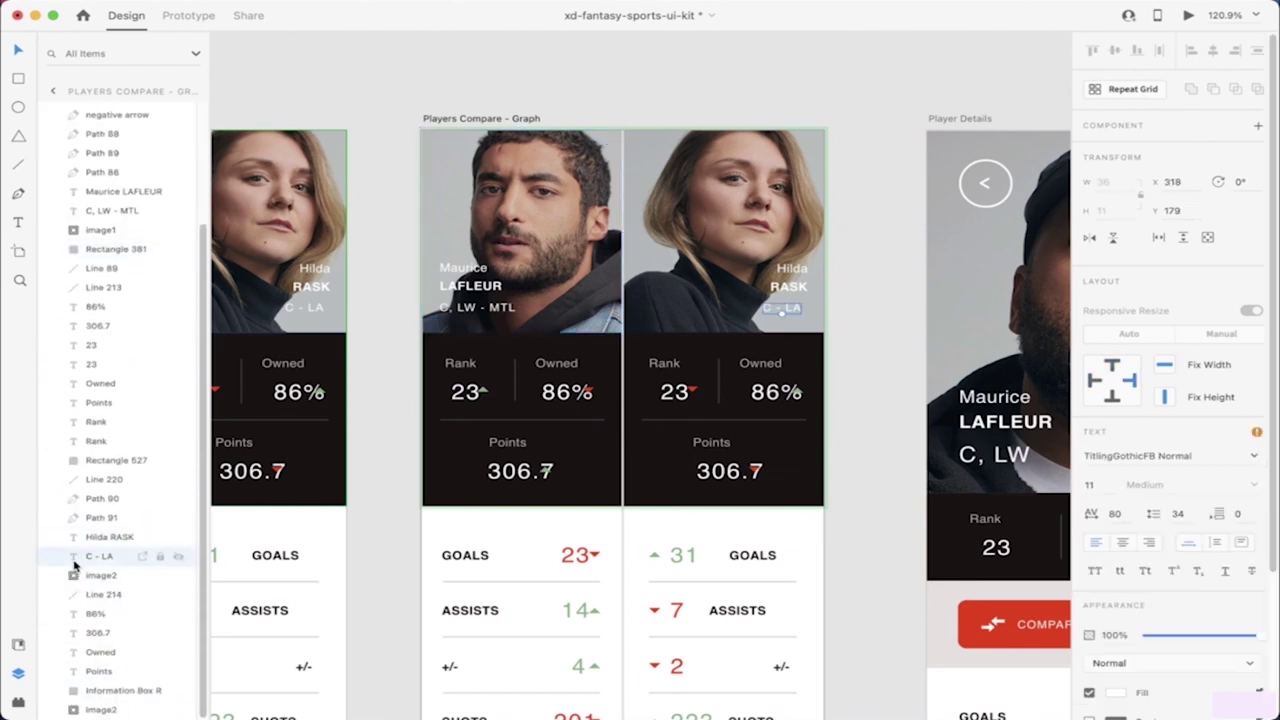
click(80, 498)
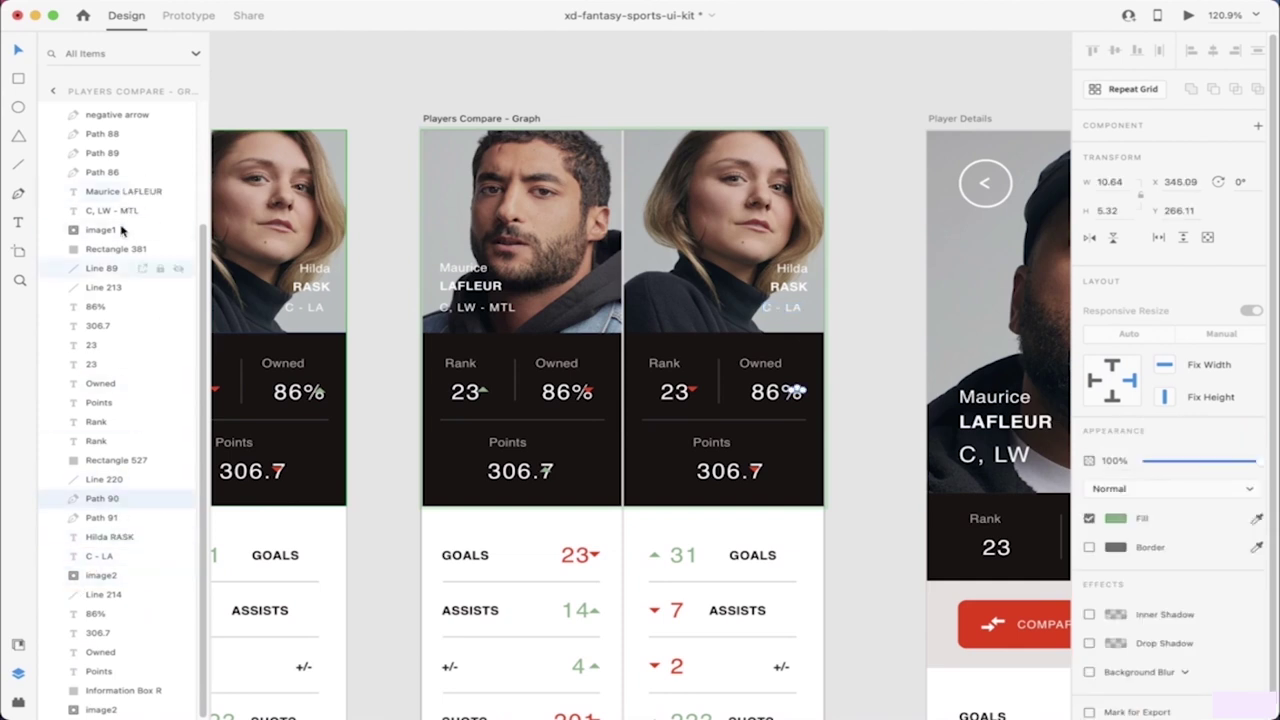
click(76, 558)
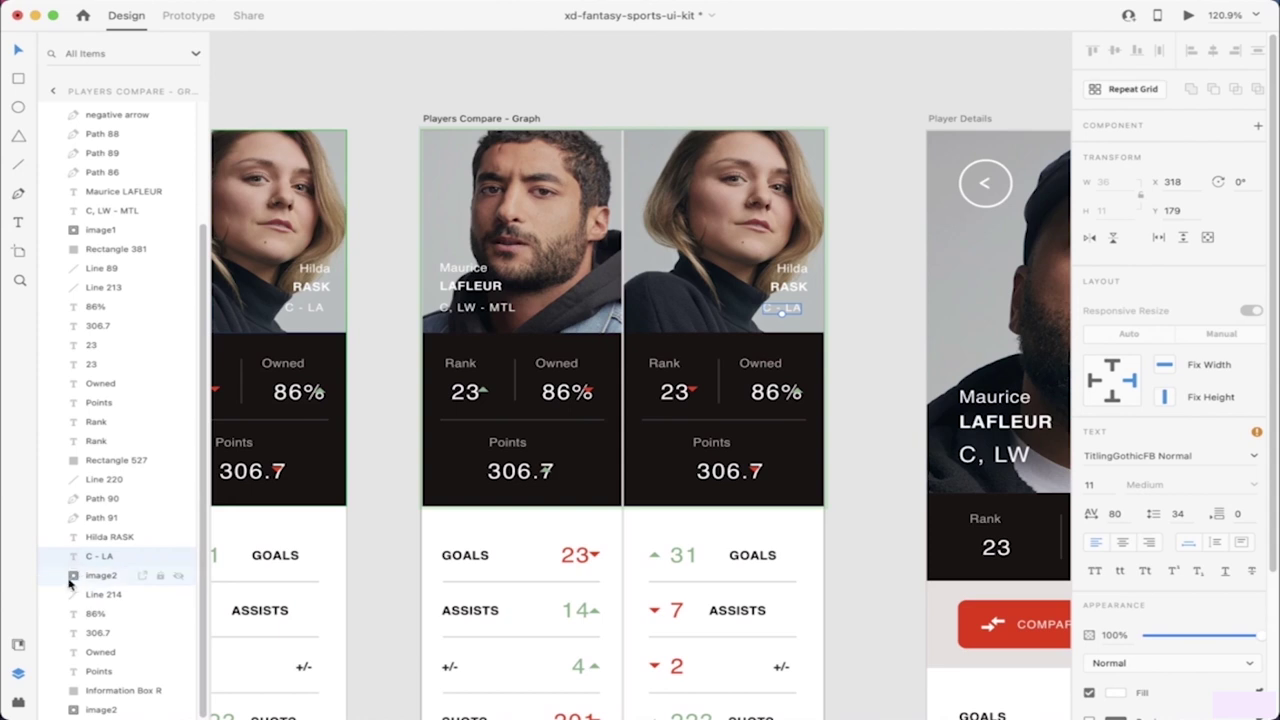
Step: Expand the upper image2 group, toggle the visibility of its mask layer several times, and deselect everything
click(75, 577)
click(110, 598)
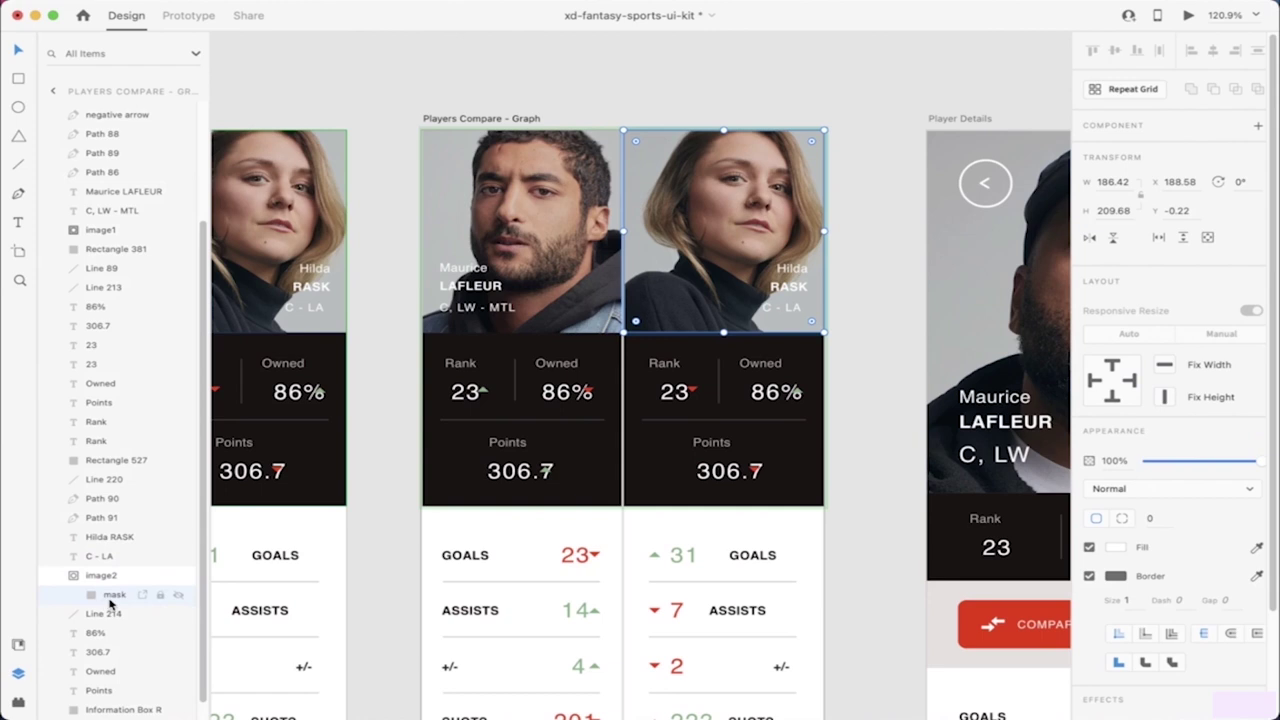
click(179, 596)
click(179, 596)
click(179, 596)
click(179, 596)
click(179, 596)
click(179, 596)
click(851, 323)
Step: Move the first player's image1 photo slightly down inside the player compare component, to X 1.93 and Y 7.82
scroll(780, 208, up, 5)
scroll(786, 214, down, 6)
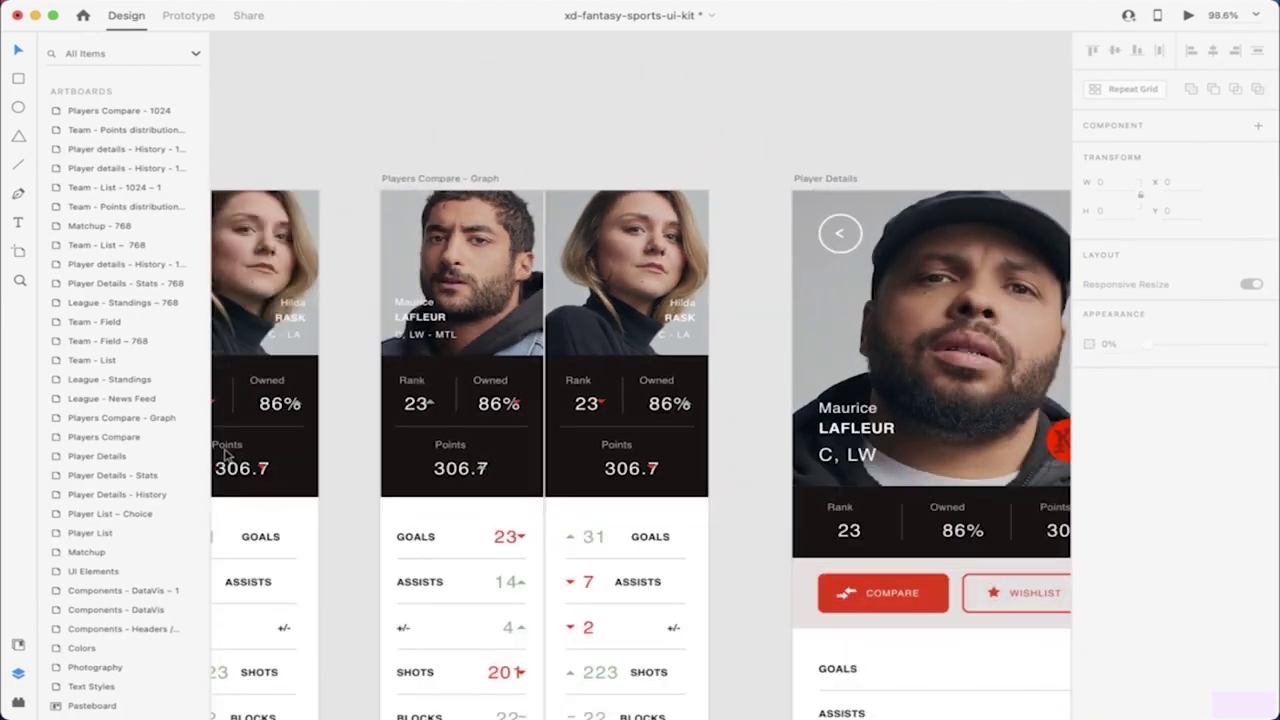
click(451, 178)
scroll(453, 183, down, 2)
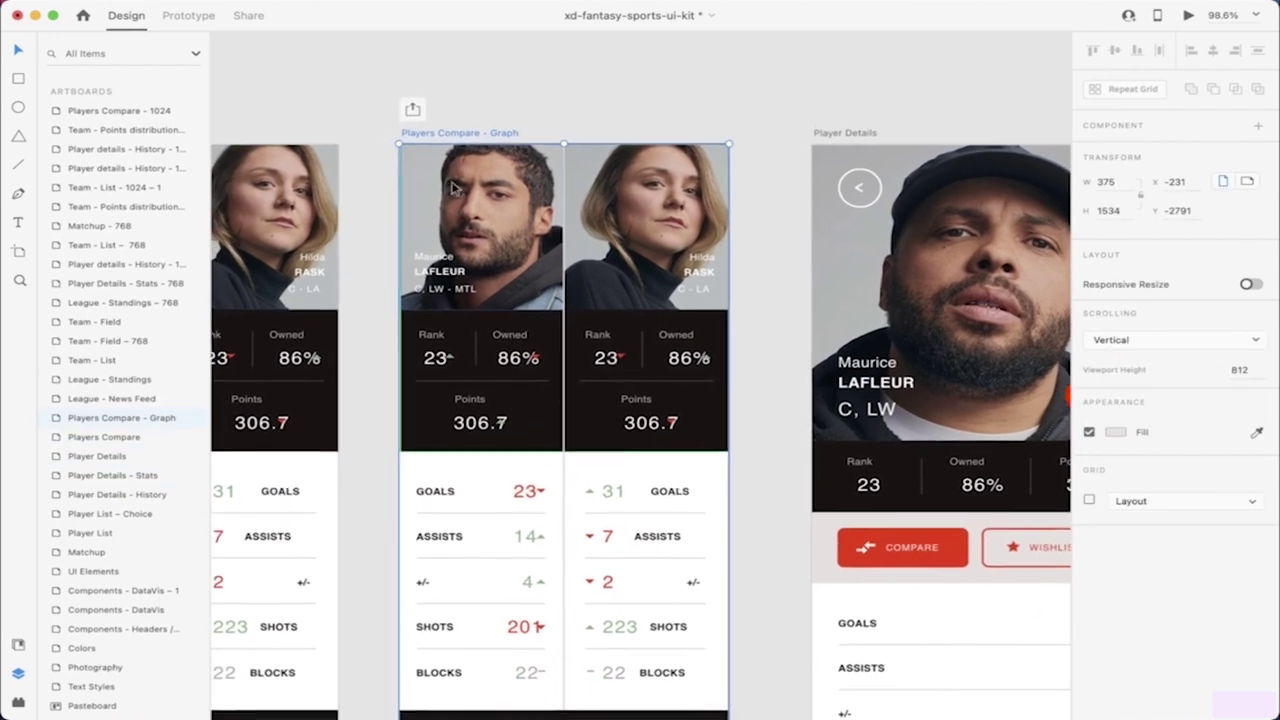
scroll(478, 210, down, 2)
double_click(525, 261)
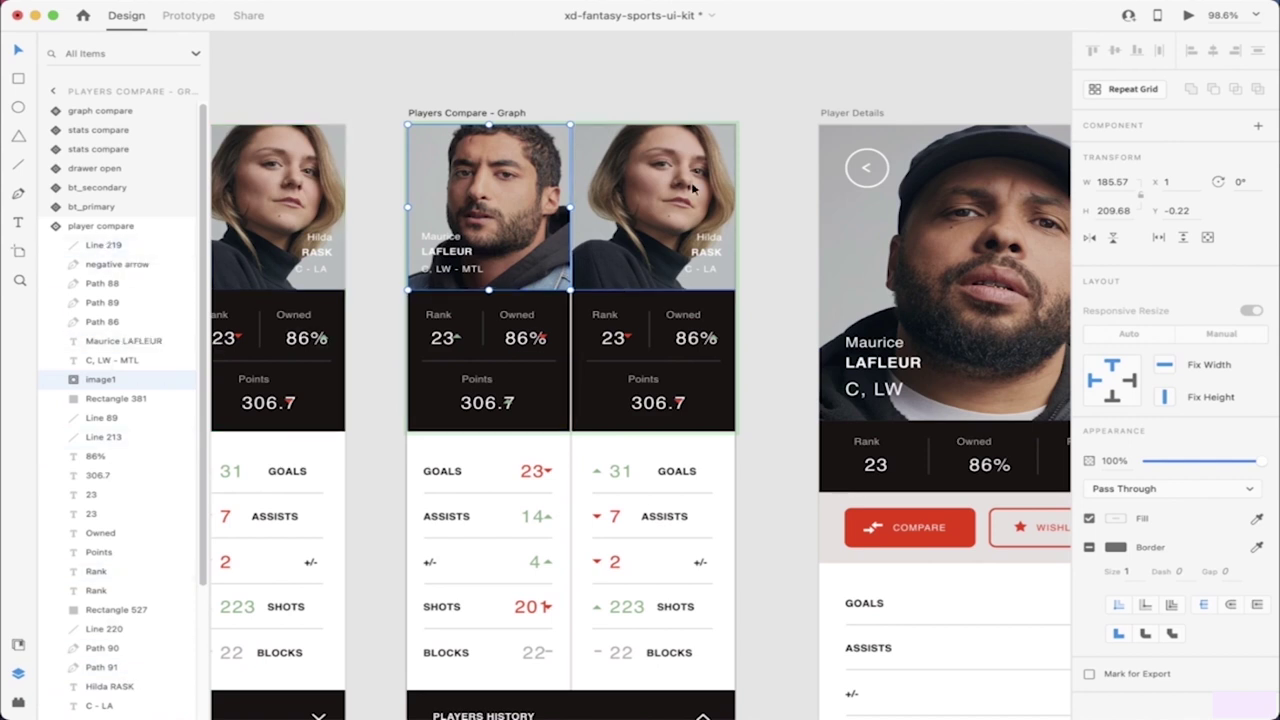
drag(515, 220, 516, 228)
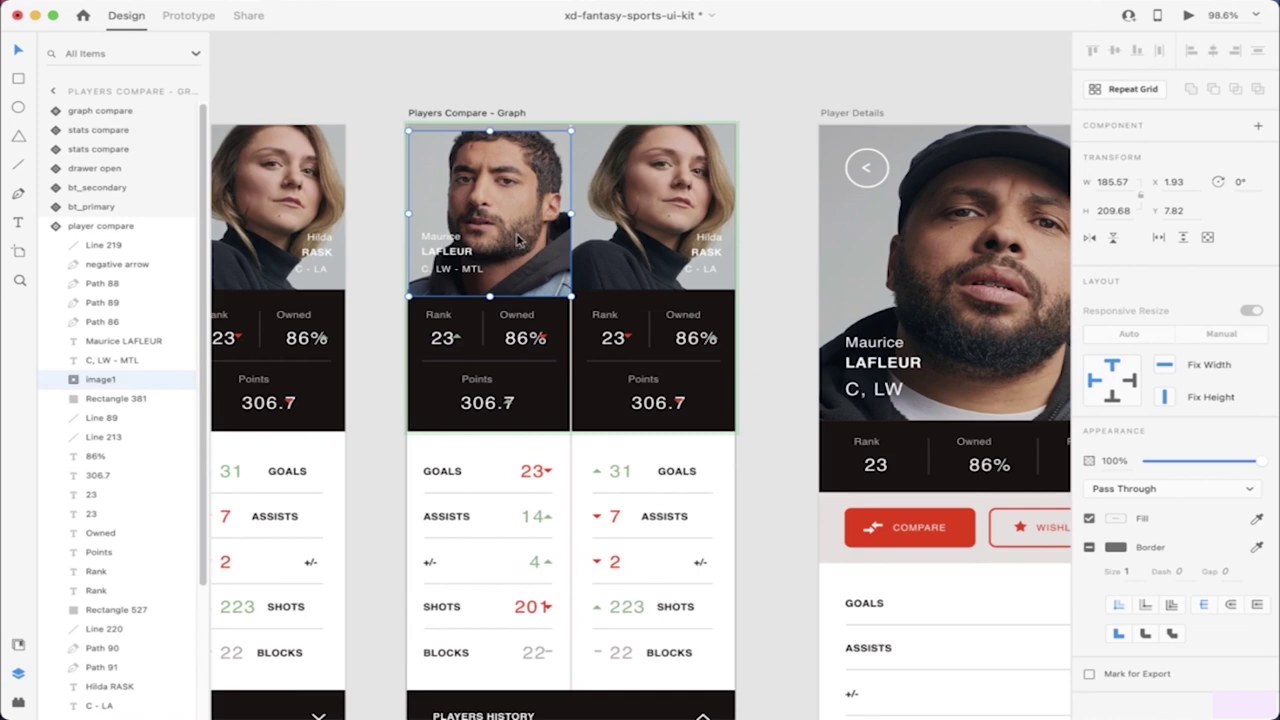
Step: Rename the first player's black Rectangle 527 layer as Information Box L
scroll(520, 243, up, 3)
scroll(520, 243, up, 5)
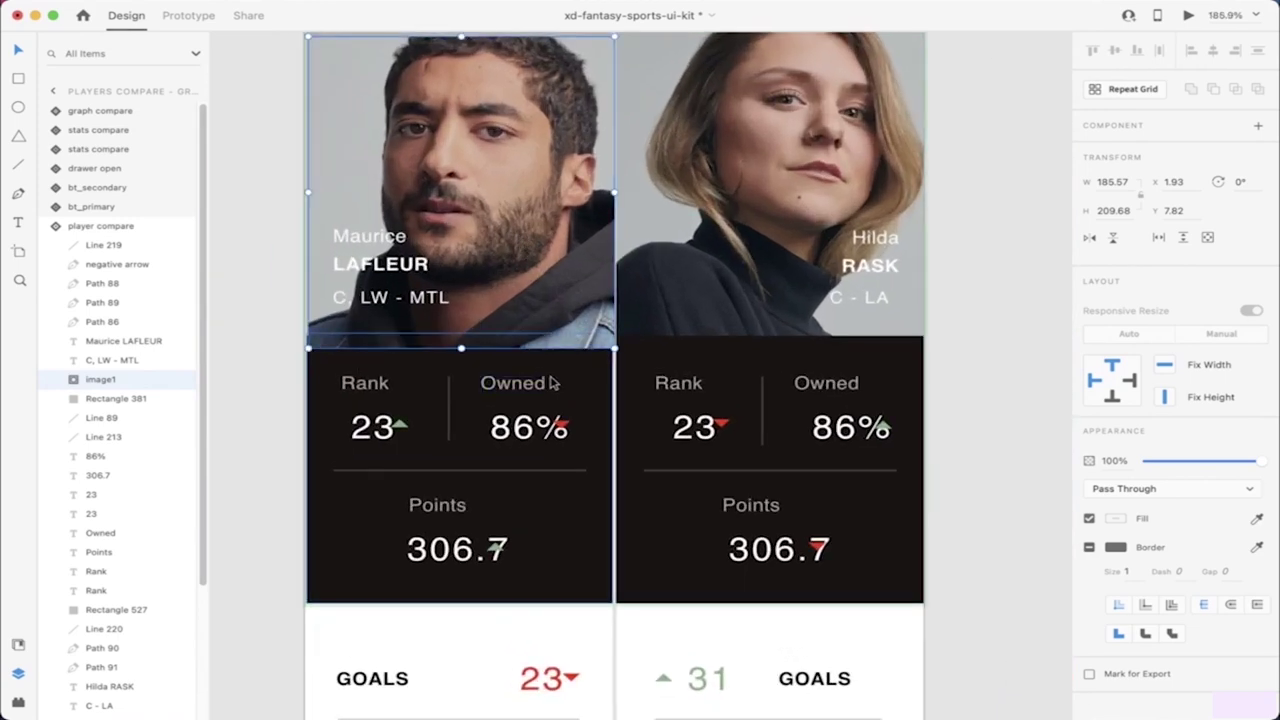
click(595, 393)
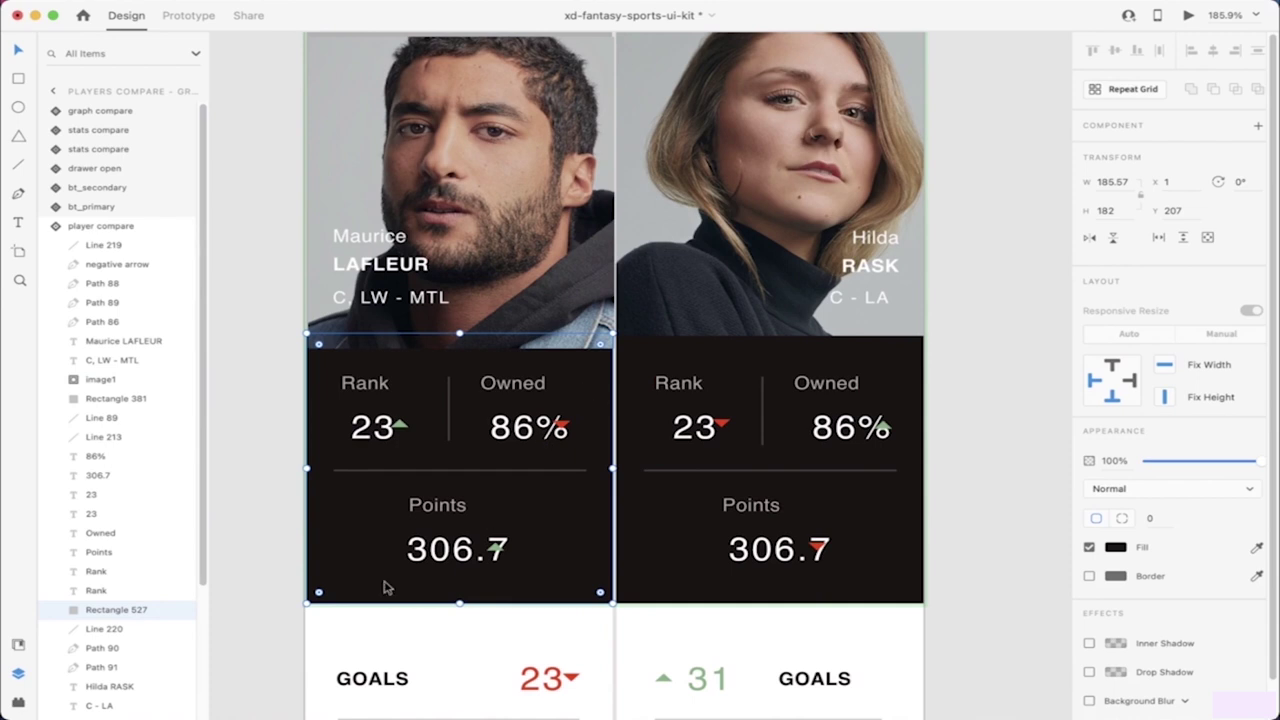
double_click(110, 610)
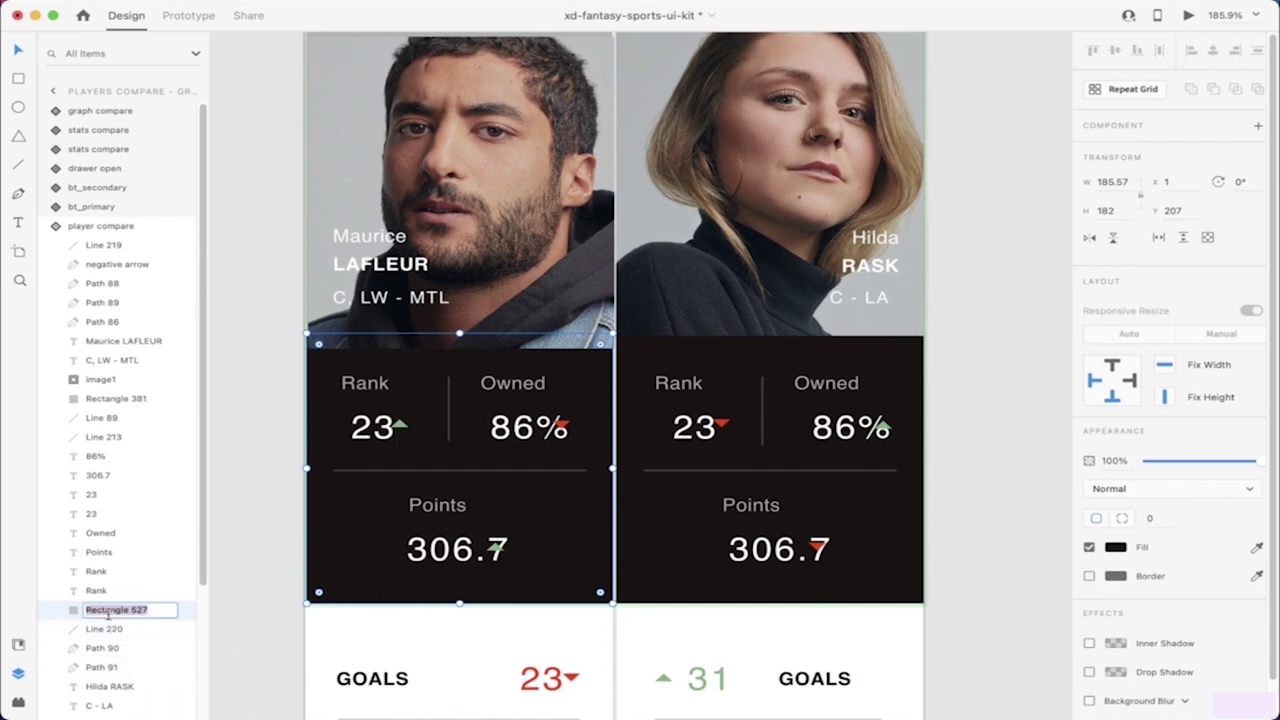
text(T)
key(Return)
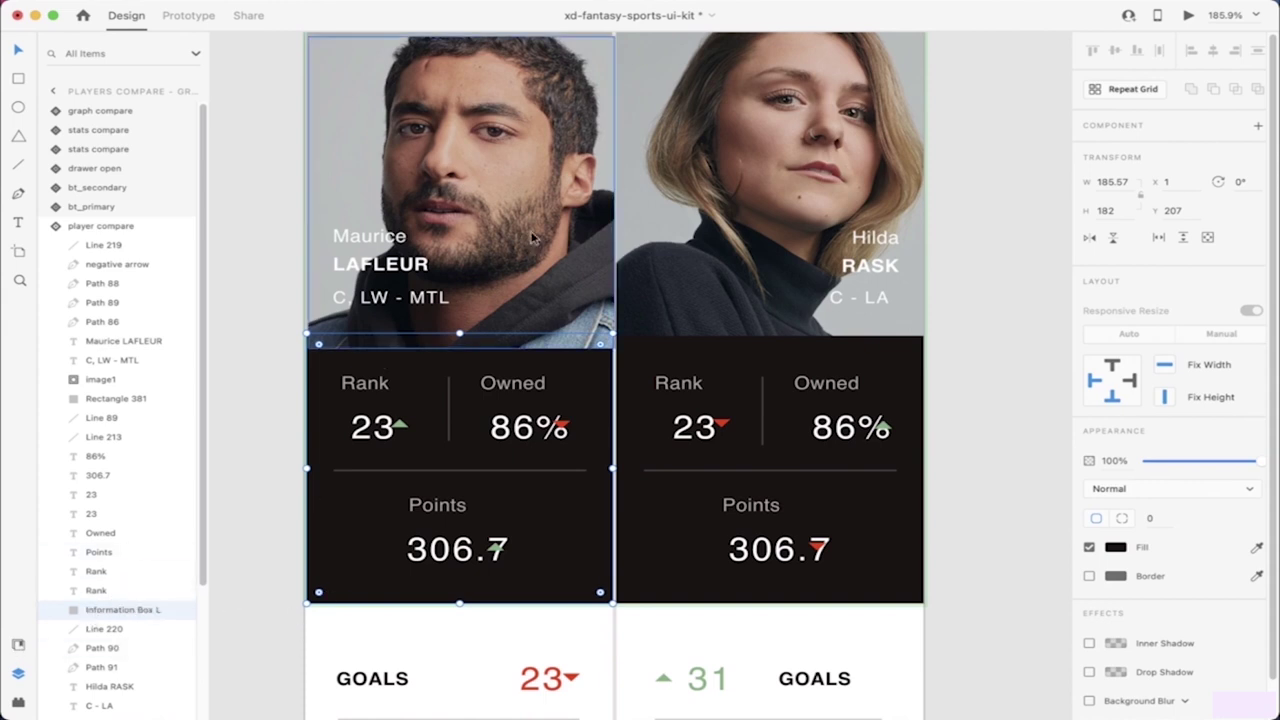
click(388, 305)
shift+click(387, 260)
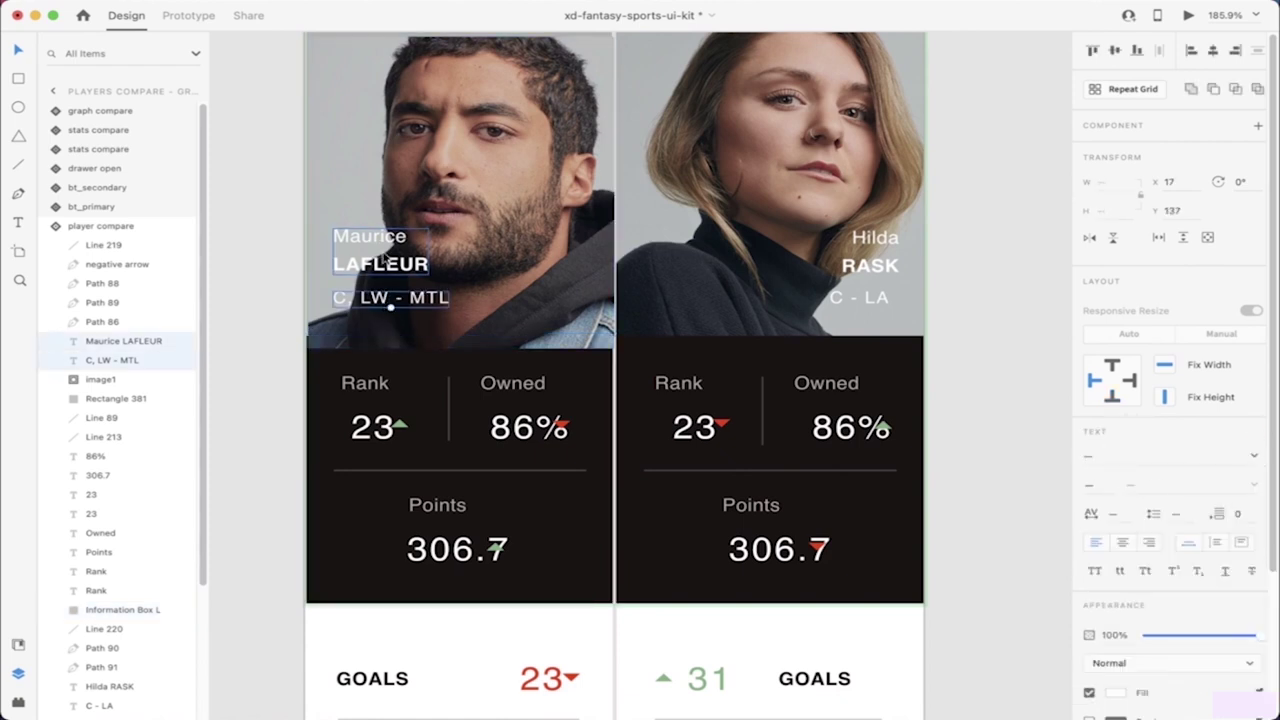
shift+click(483, 203)
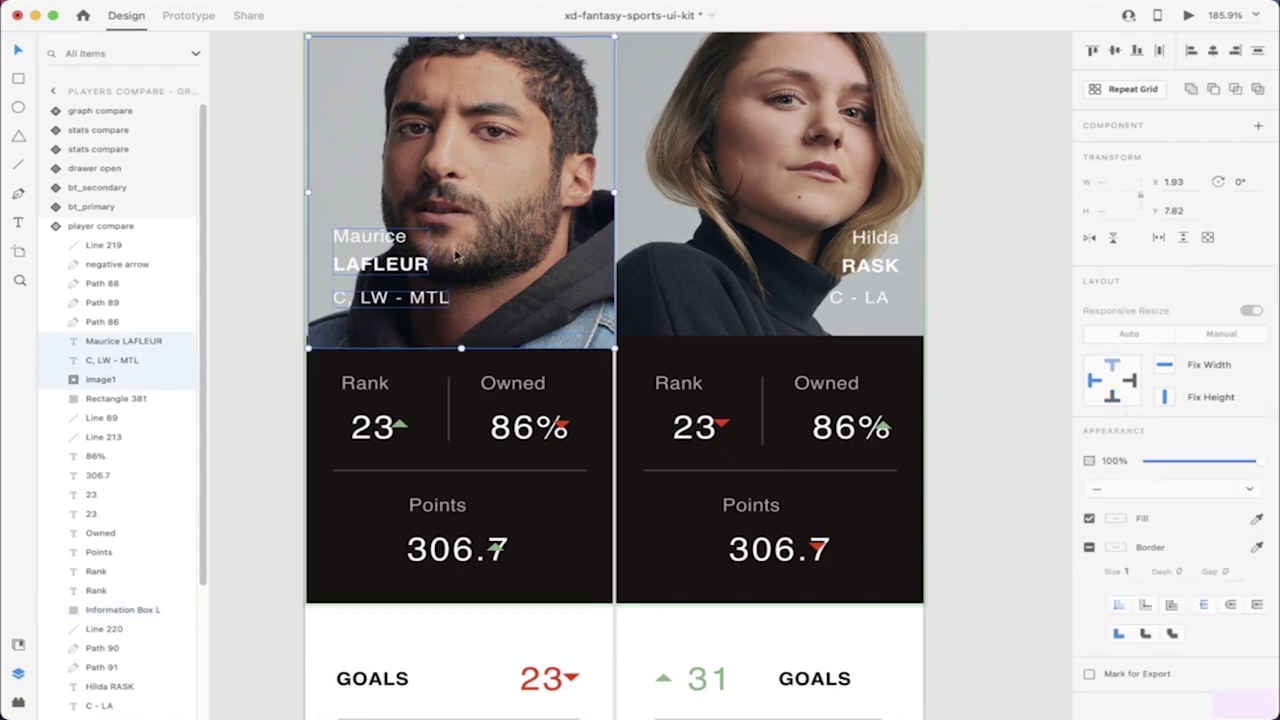
key(Escape)
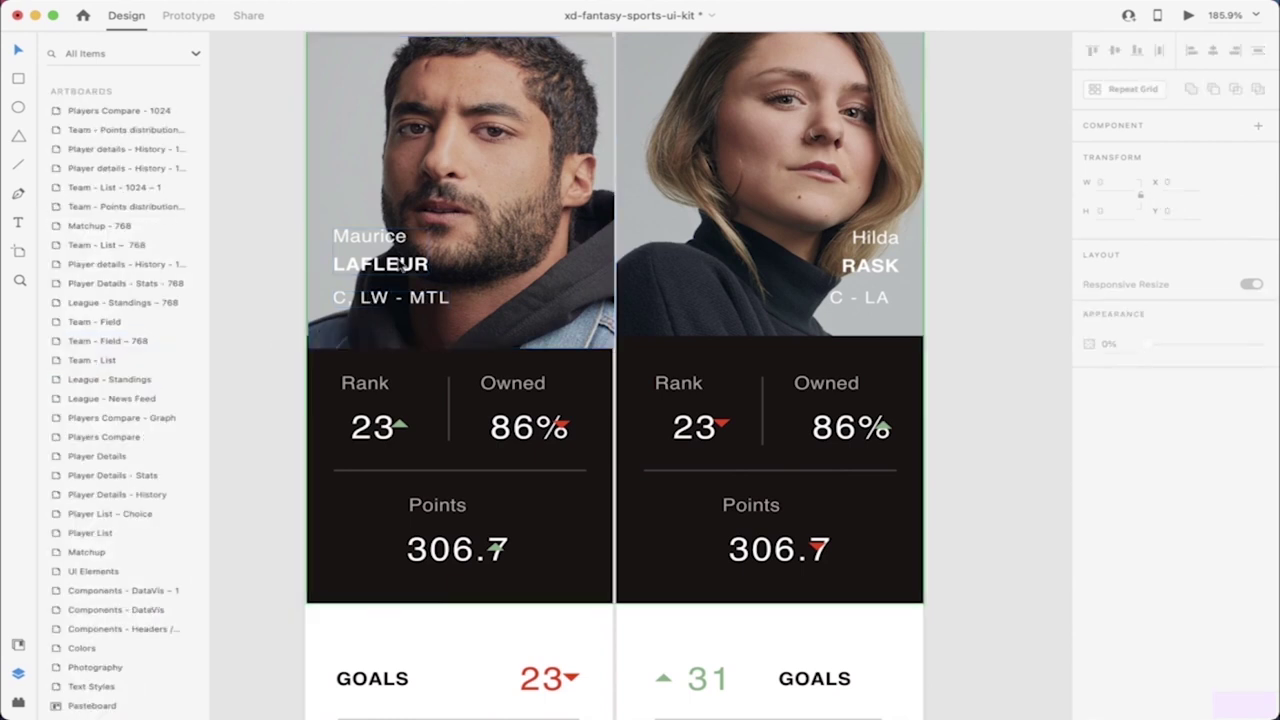
Step: Move the first player's name text, position text and image1 photo together directly below Information Box L in the layer order
click(400, 263)
double_click(399, 264)
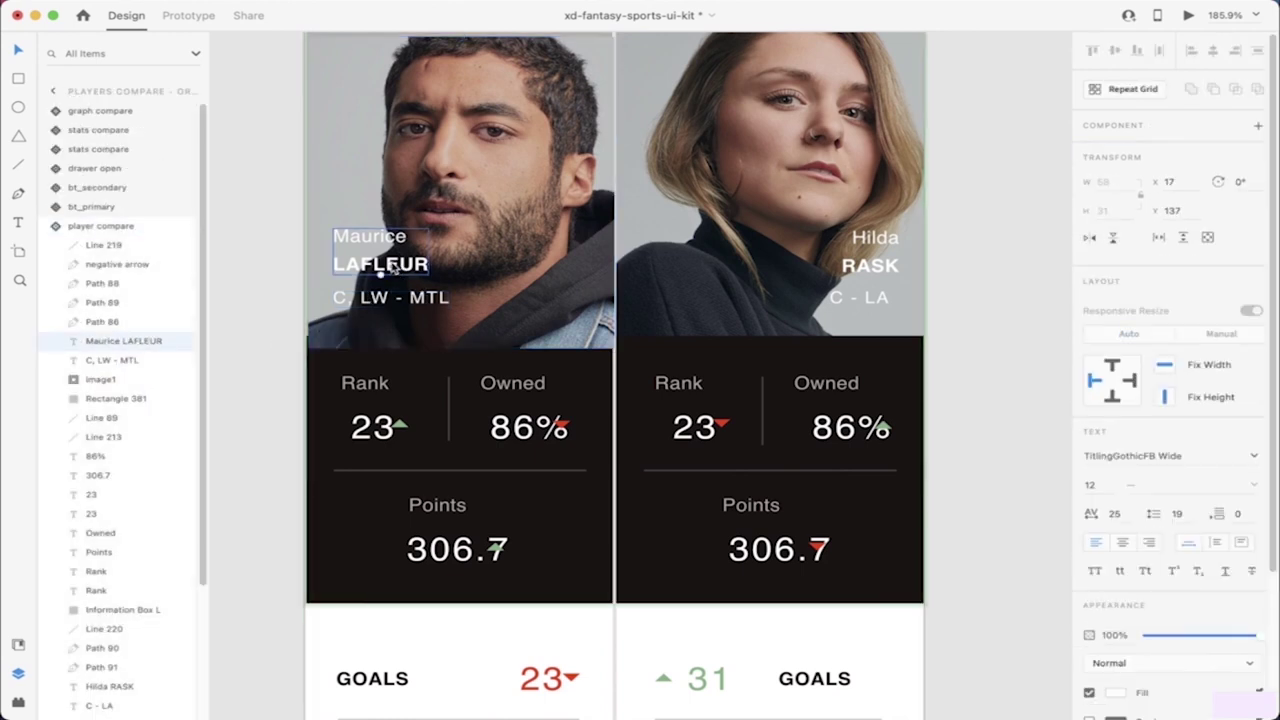
shift+click(430, 301)
shift+click(510, 224)
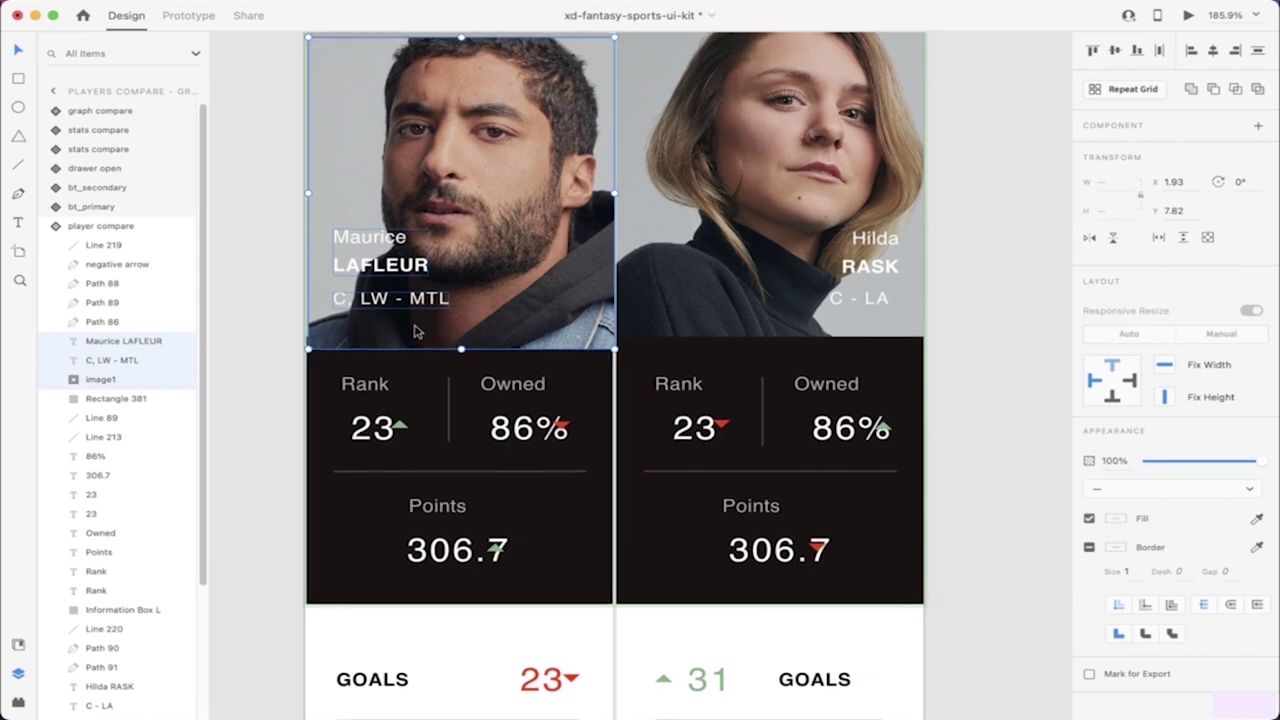
scroll(531, 235, up, 1)
mouse_move(531, 235)
mouse_down()
mouse_move(475, 238)
mouse_move(524, 205)
mouse_move(527, 236)
mouse_up()
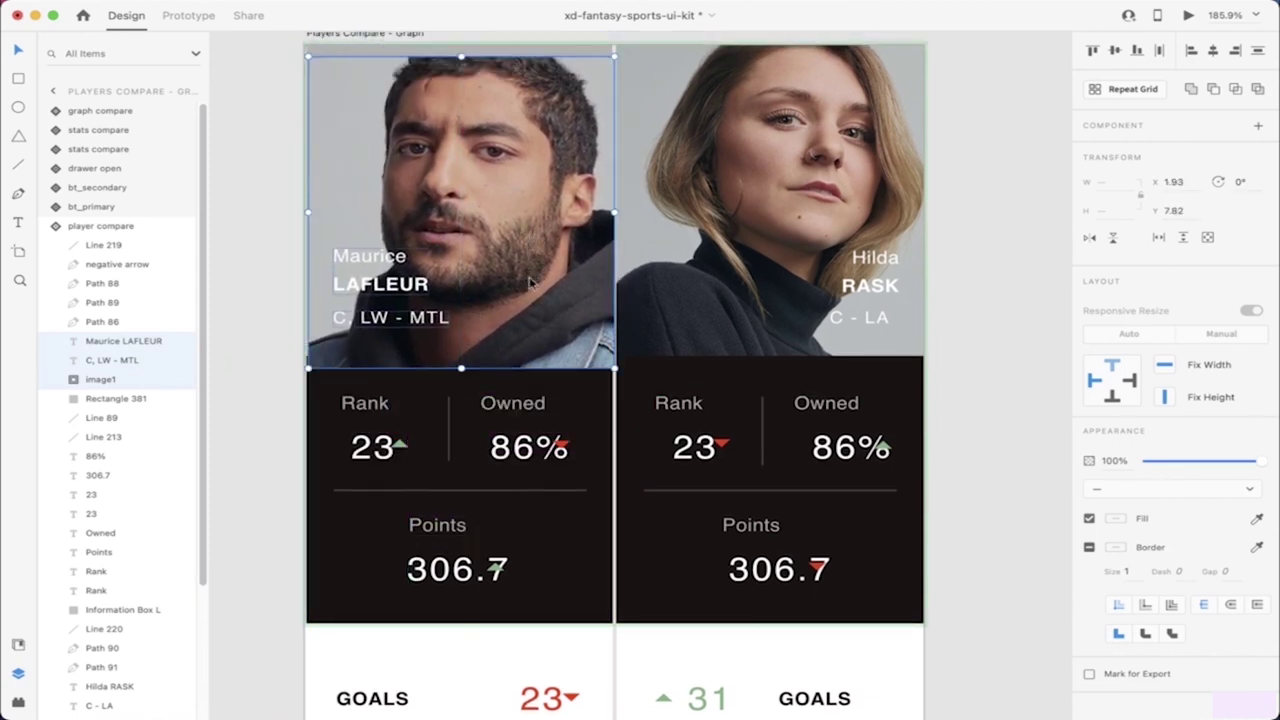
mouse_move(460, 195)
mouse_down()
mouse_move(367, 165)
mouse_move(460, 195)
mouse_up()
drag(99, 362, 99, 627)
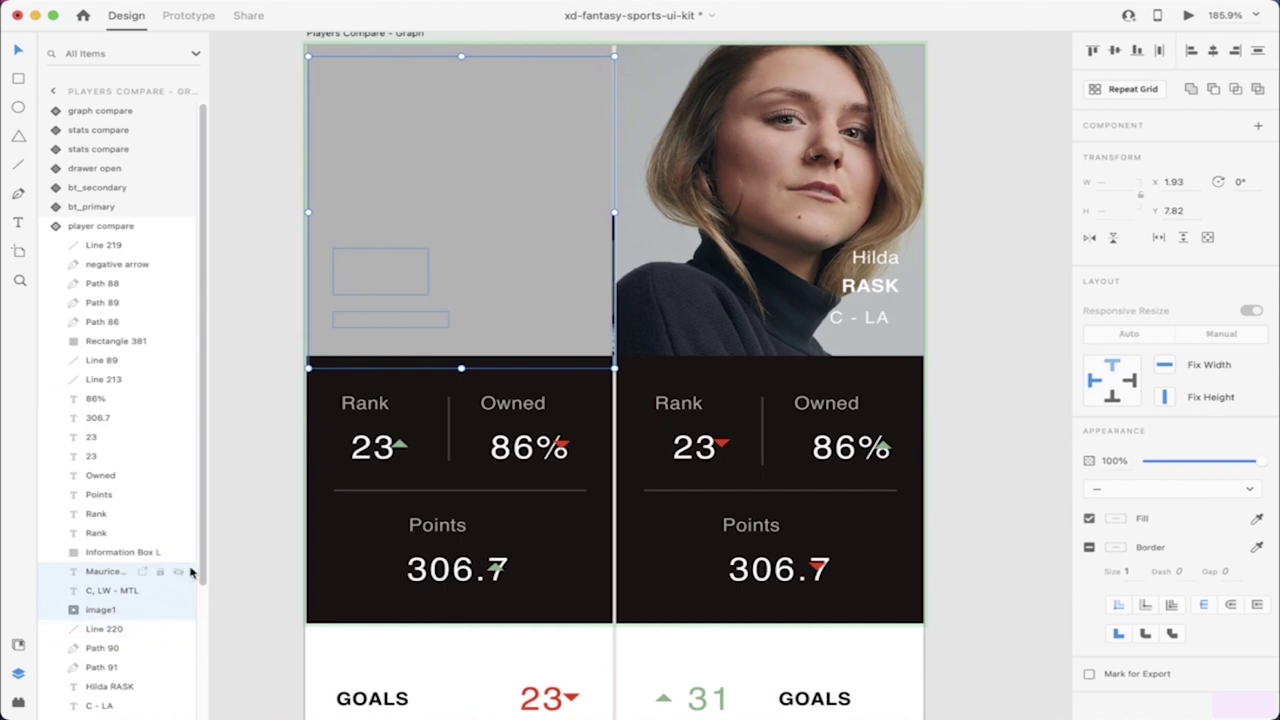
Step: Move the grey Rectangle 381 behind the first player's photo, directly below image1 in the layer order
click(508, 205)
drag(123, 346, 157, 612)
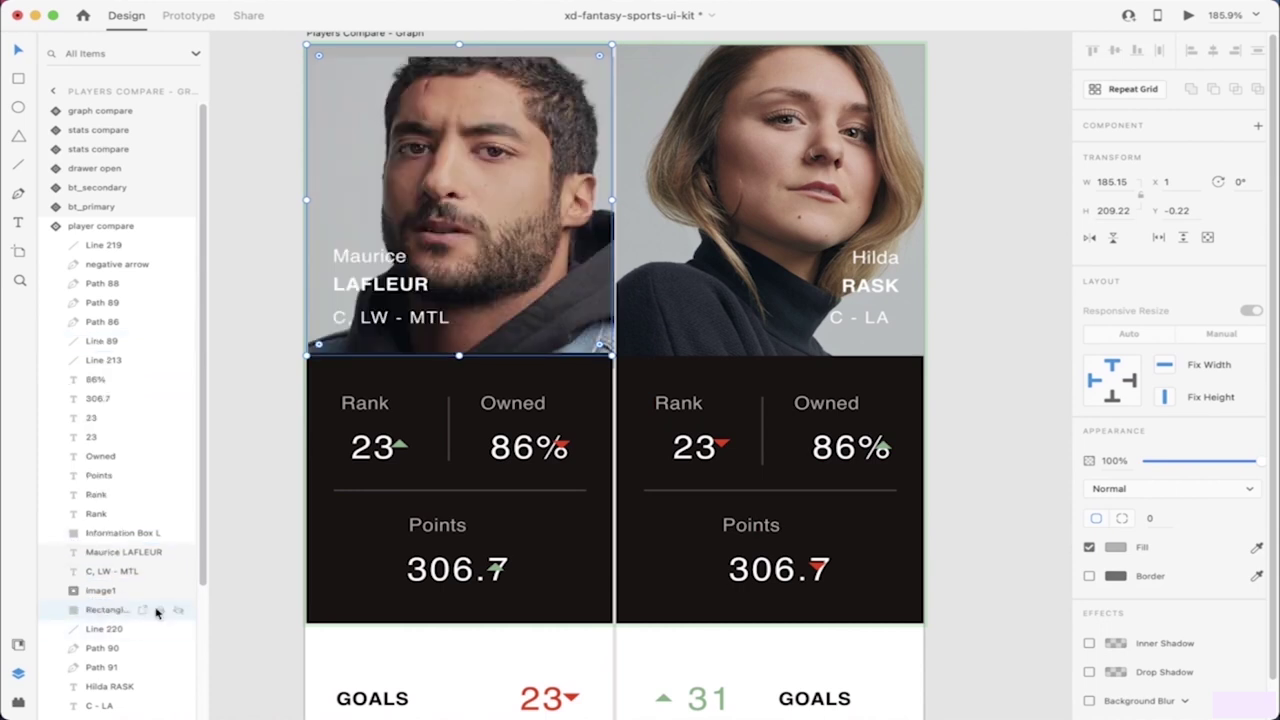
click(232, 432)
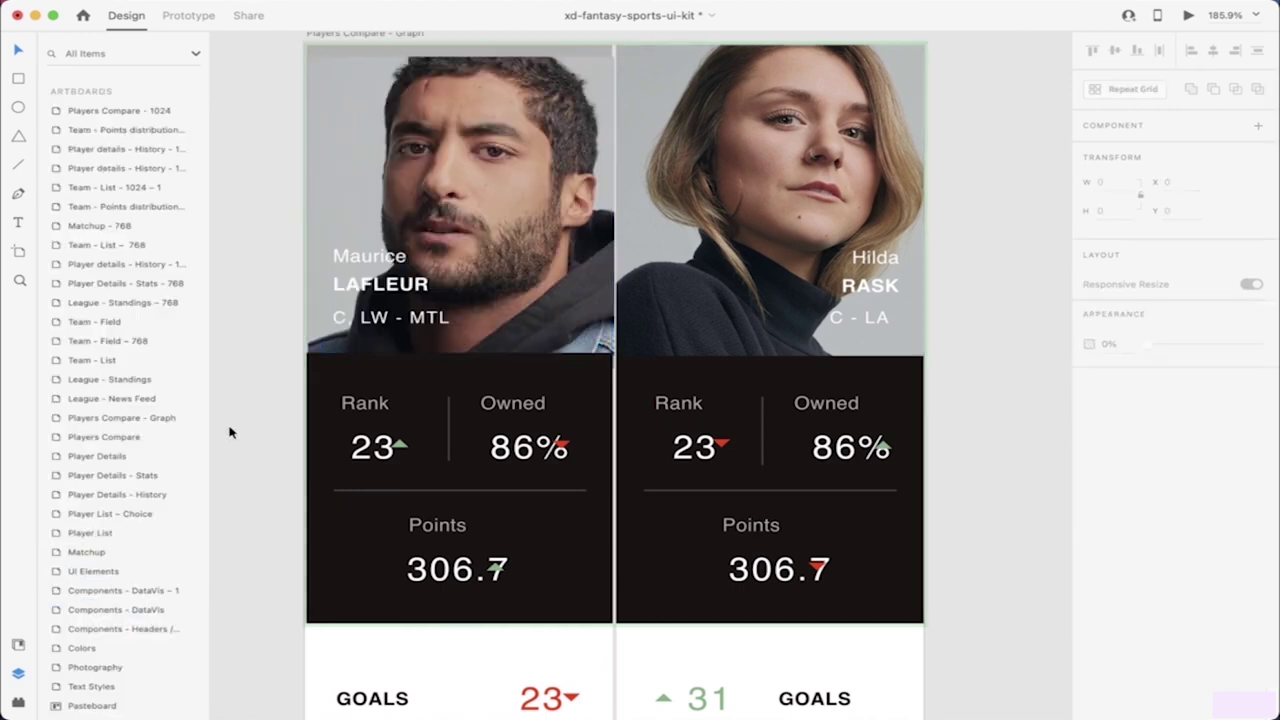
Step: Select the first player's Information Box L rectangle inside the player compare component and try to adjust its upper edge
click(377, 373)
scroll(396, 368, down, 2)
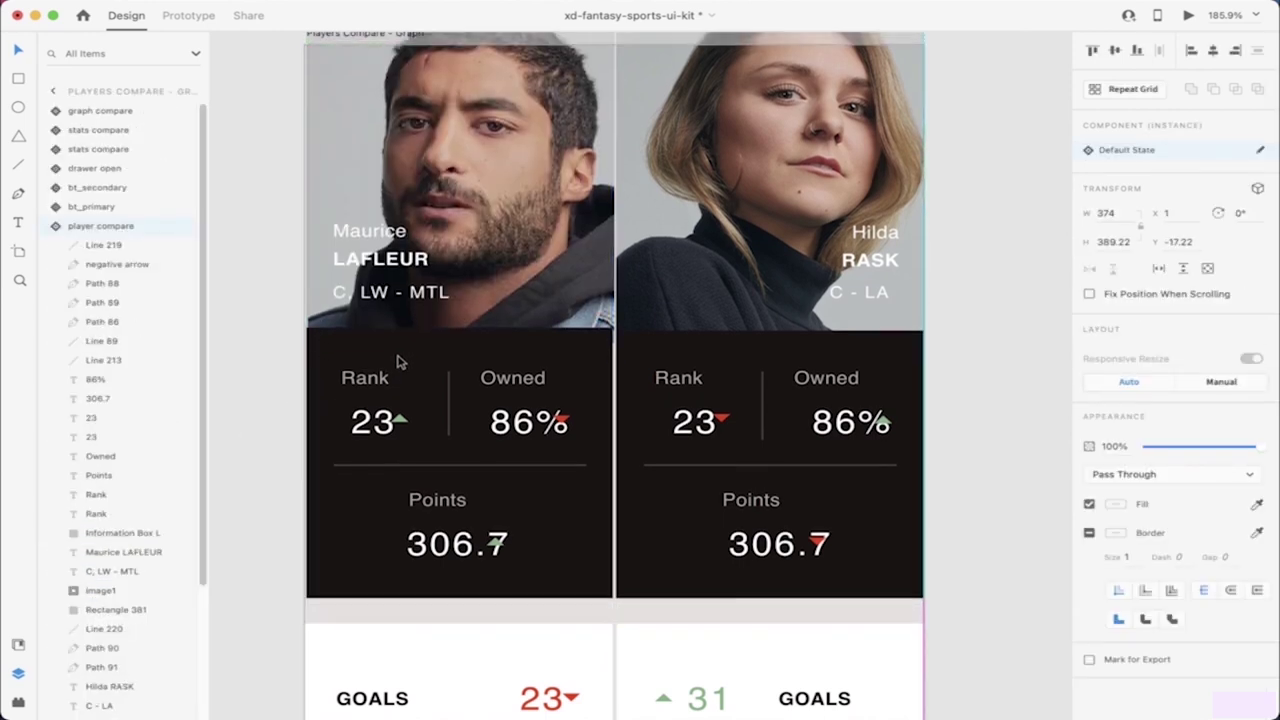
scroll(400, 367, up, 2)
double_click(402, 372)
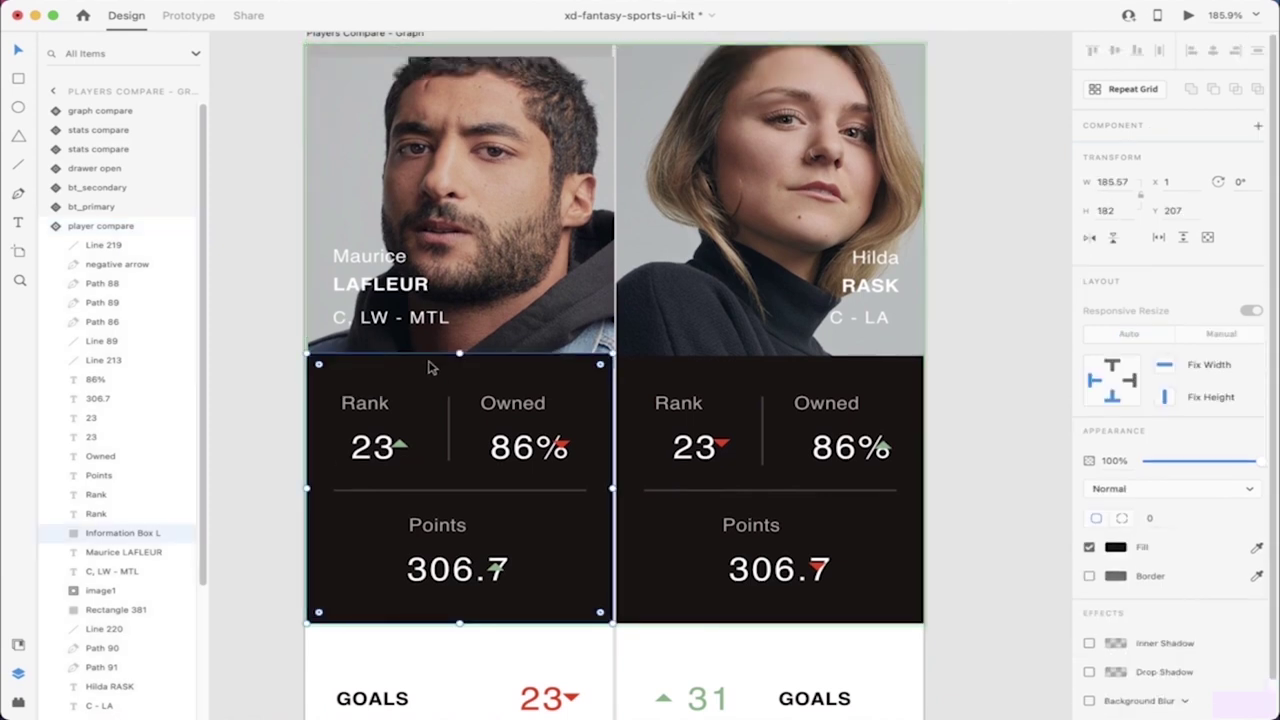
mouse_move(459, 354)
mouse_down()
mouse_move(458, 88)
mouse_move(474, 212)
mouse_move(471, 109)
mouse_move(471, 408)
mouse_move(465, 356)
mouse_up()
Step: Undo the recent layer reordering, the Information Box L rename and the move of the first player's photo
click(272, 423)
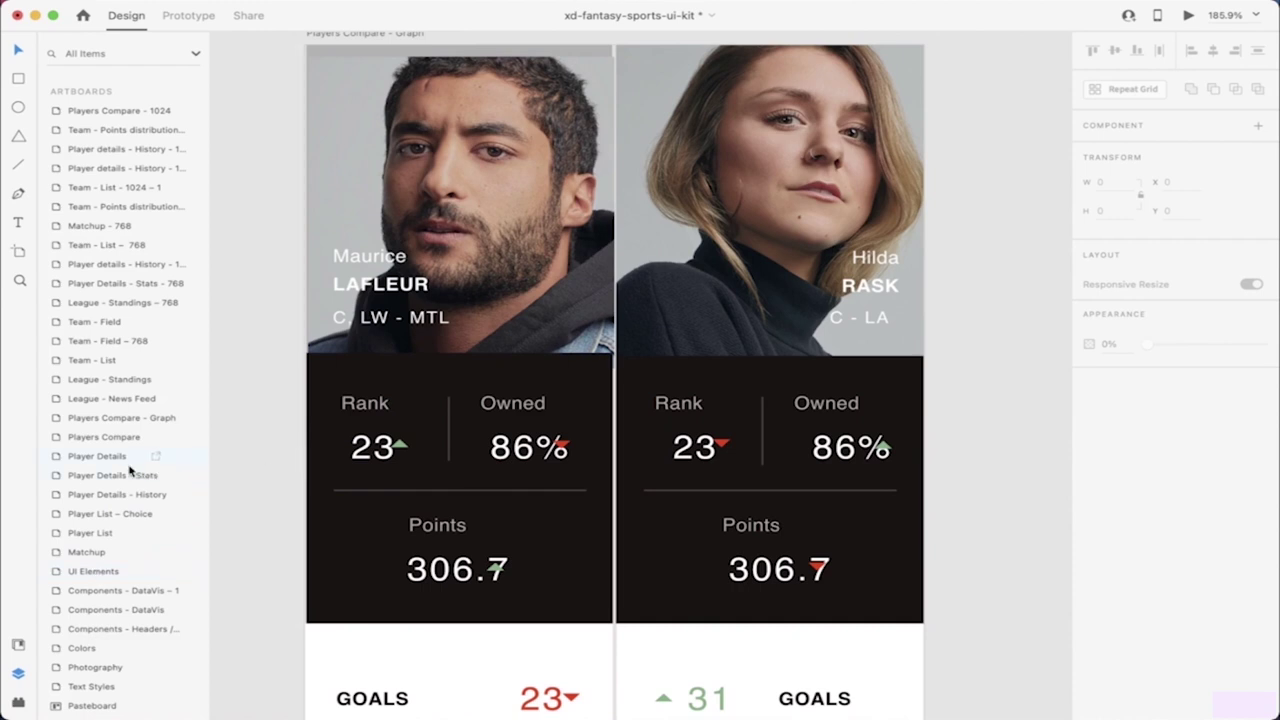
click(286, 382)
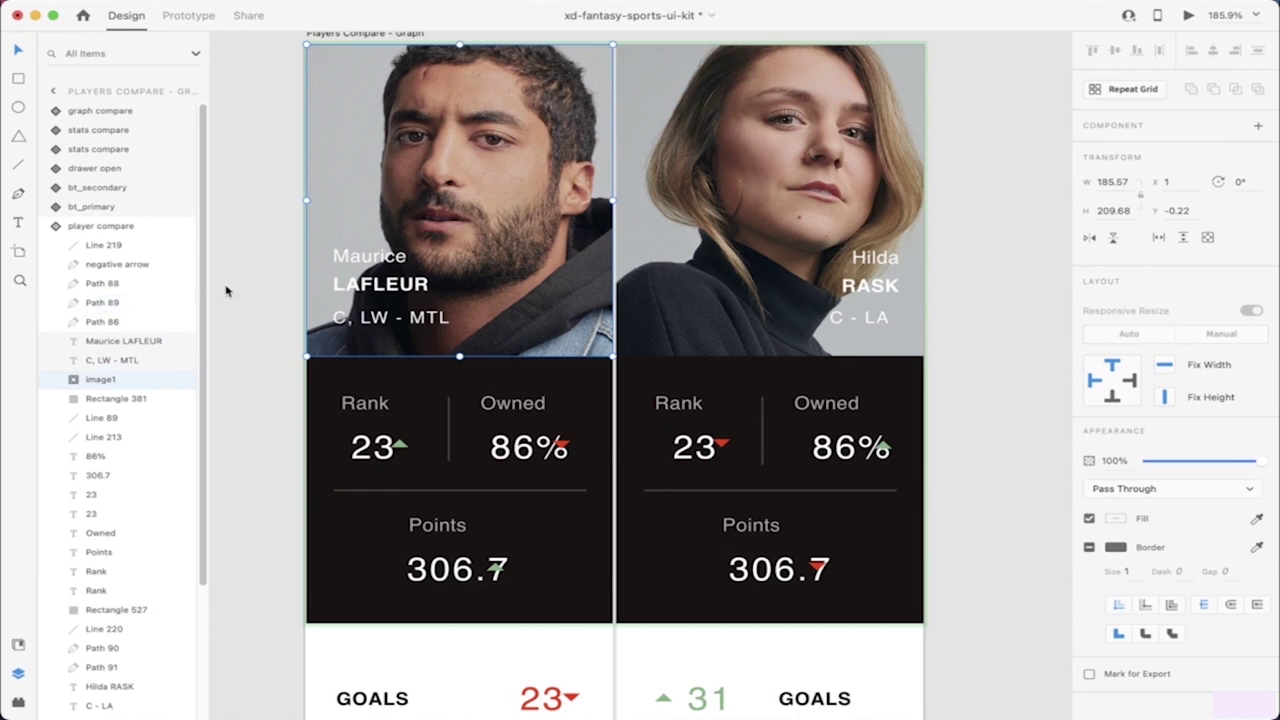
click(279, 307)
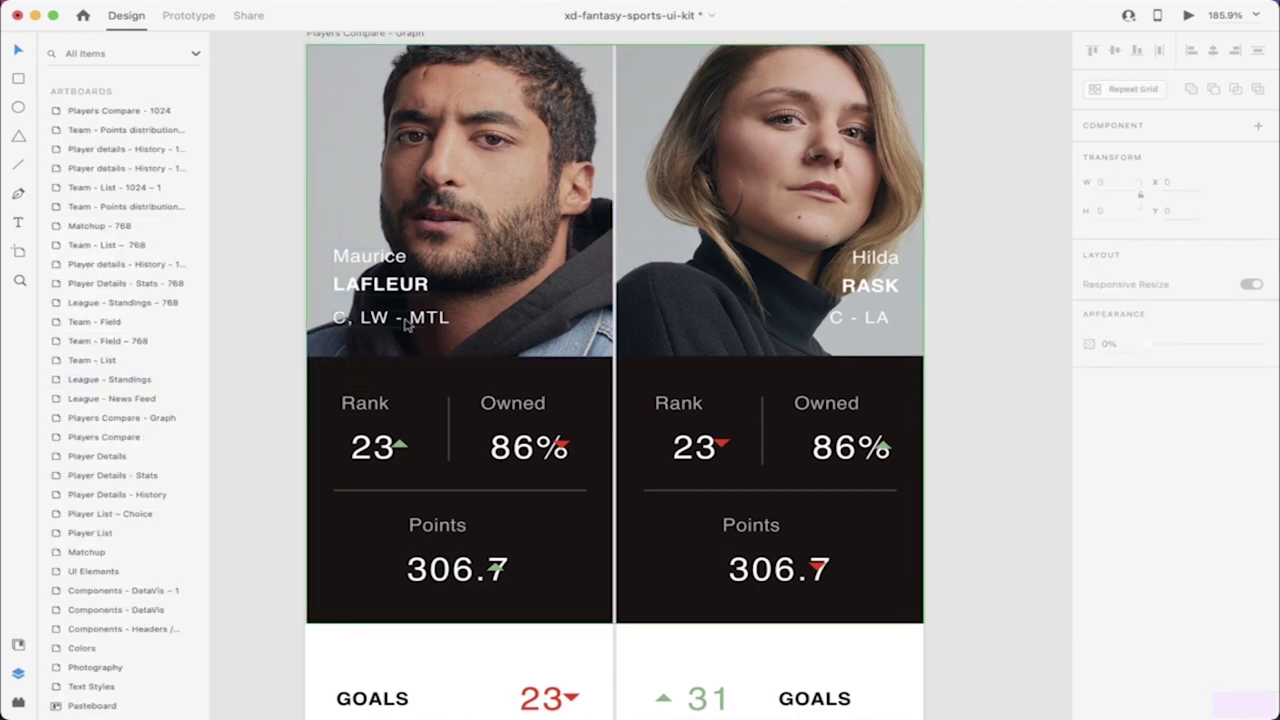
Step: Try placing the first player's name text below image1 in the layer order, and undo the reordering
click(408, 272)
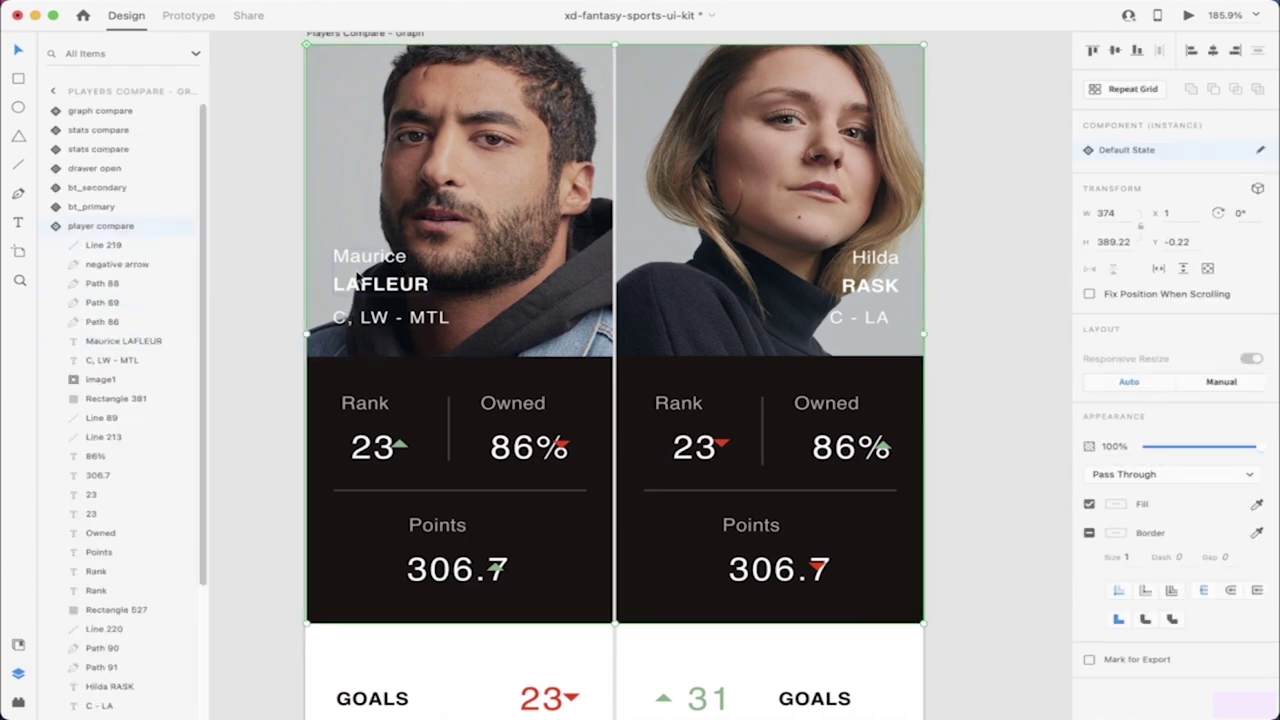
double_click(357, 278)
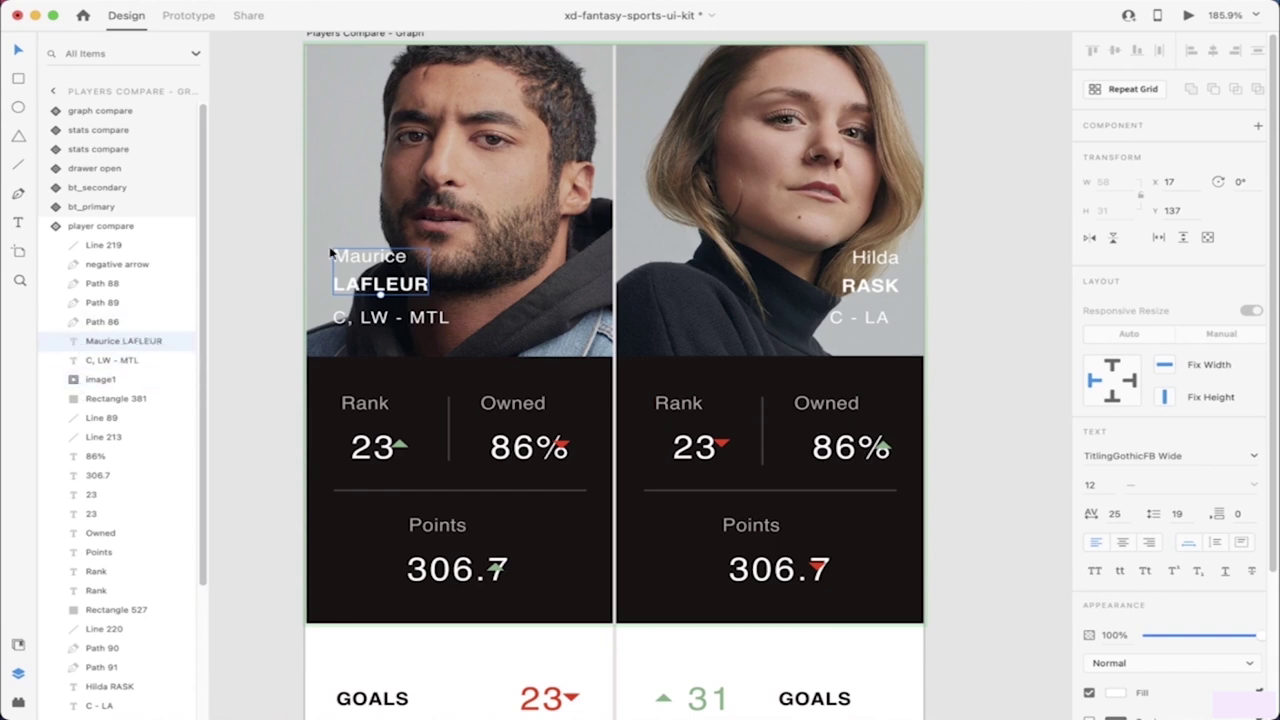
drag(97, 344, 104, 382)
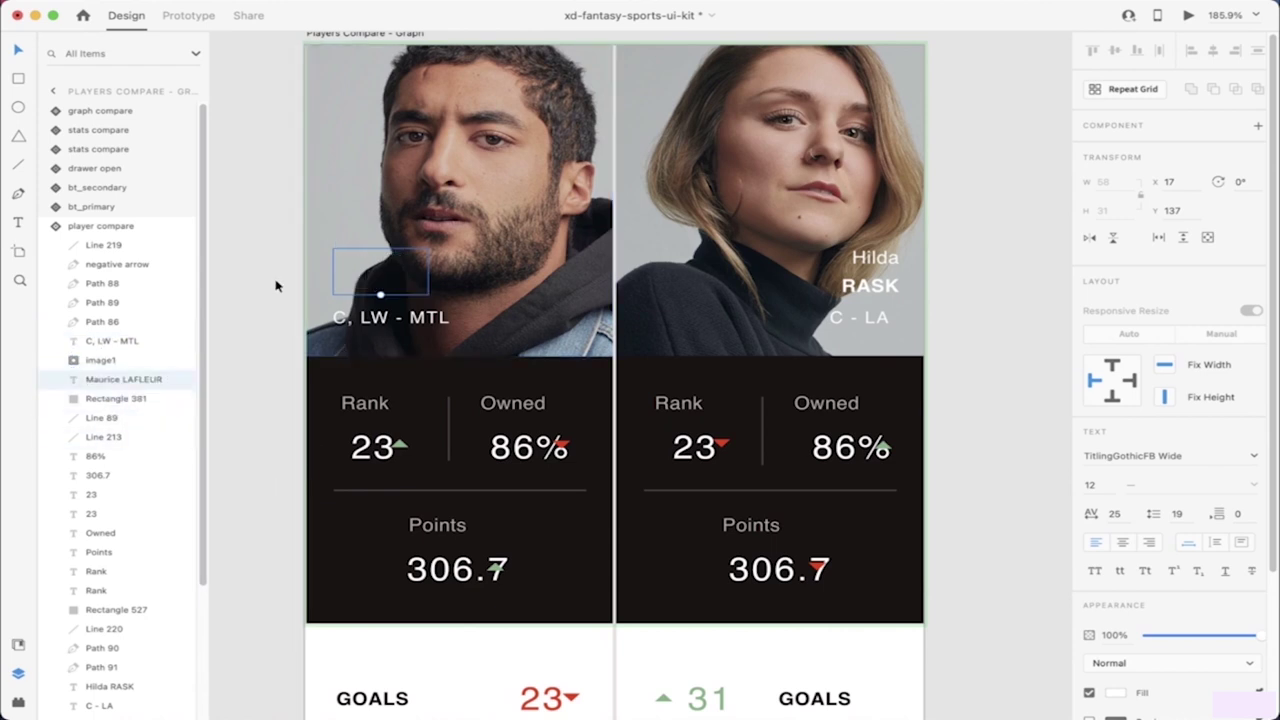
key(super+z)
click(240, 377)
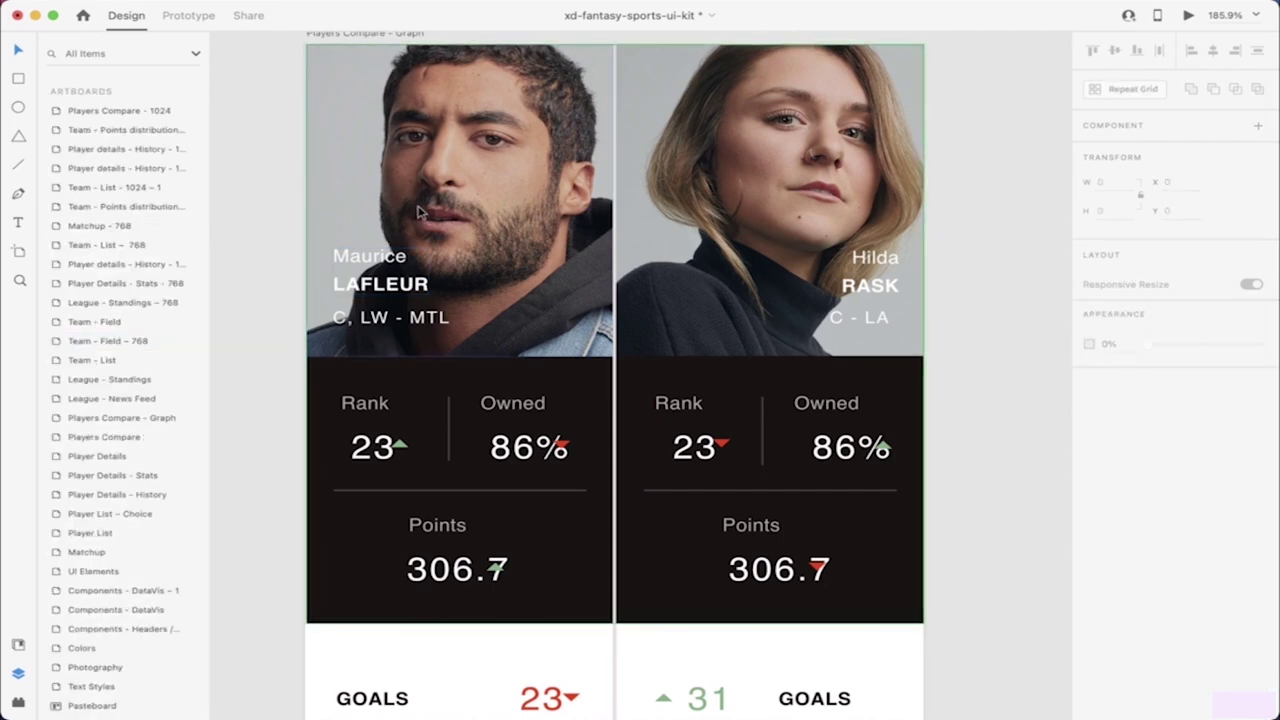
Step: Select the player compare component and both stats compare components beneath it to check how the artboard is built
click(370, 450)
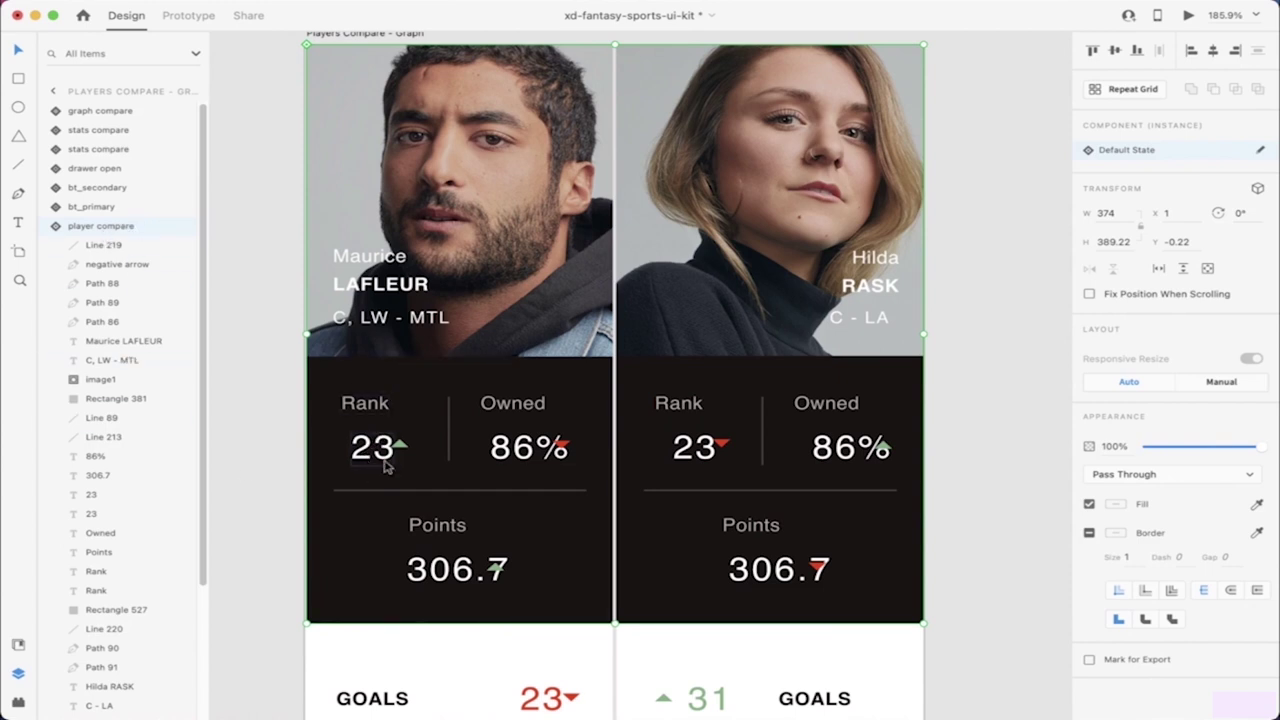
scroll(377, 508, down, 4)
scroll(395, 557, down, 2)
drag(252, 472, 971, 556)
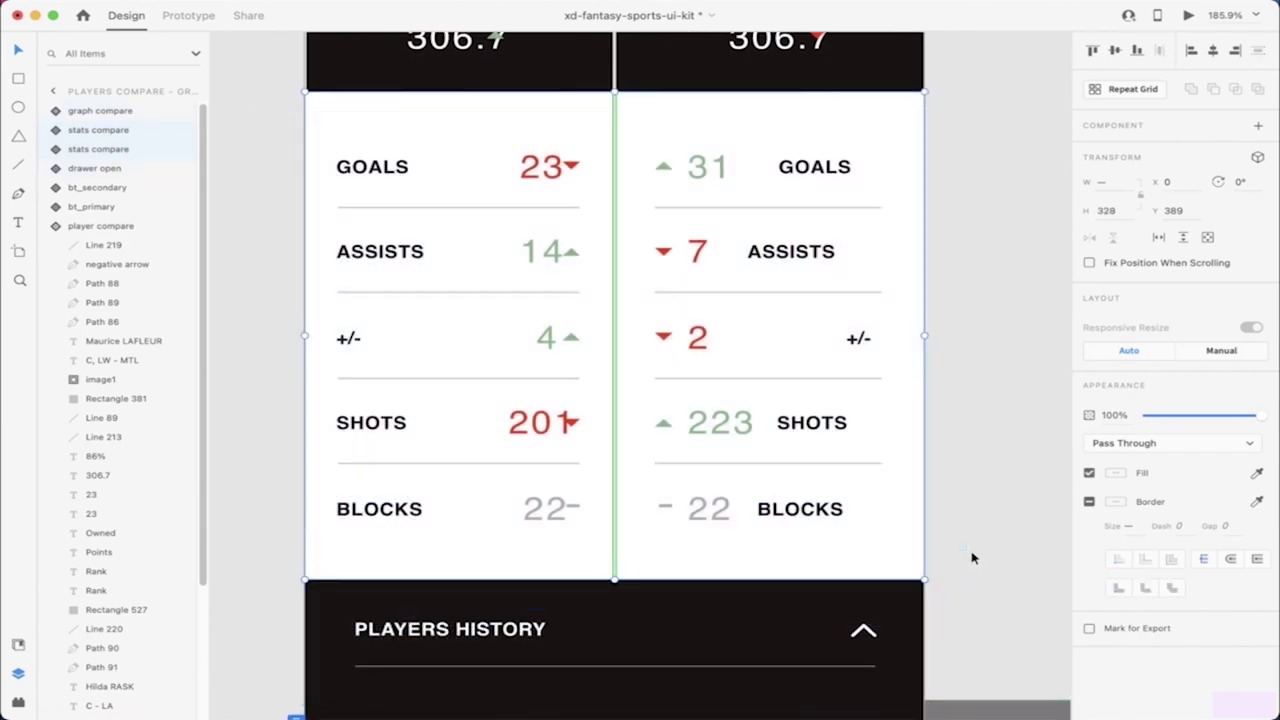
scroll(971, 557, up, 5)
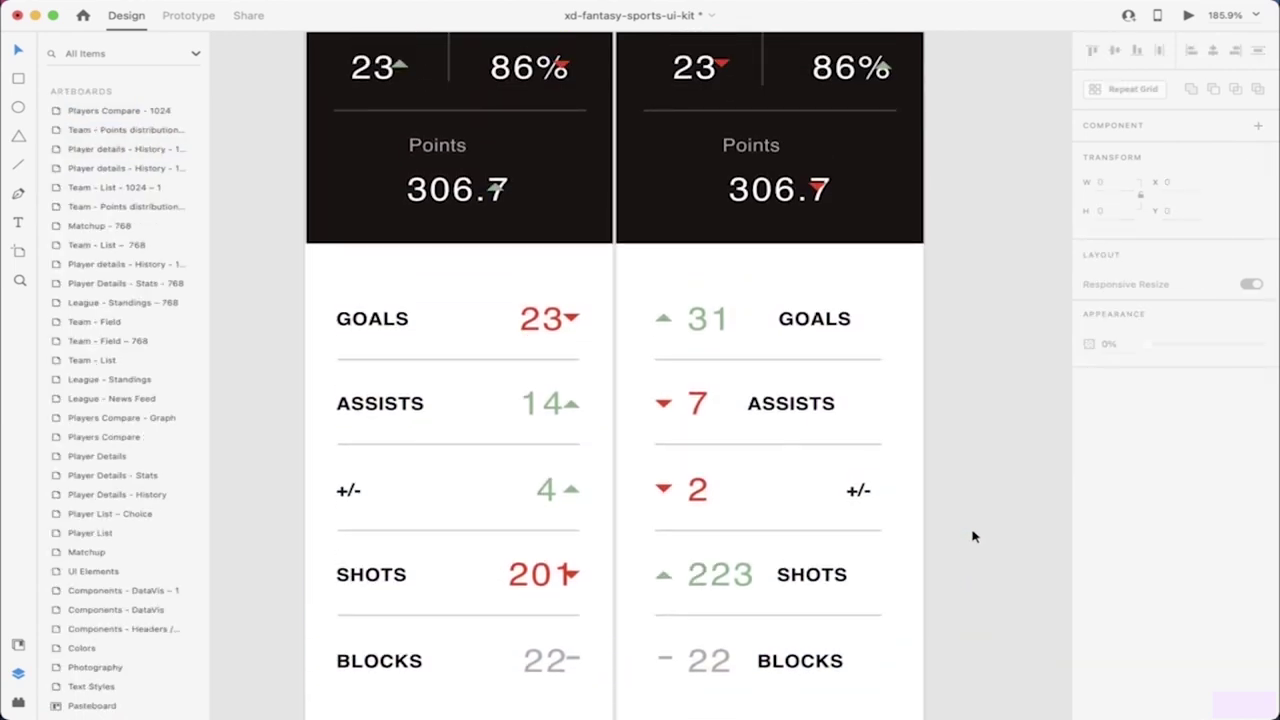
scroll(971, 527, up, 2)
Step: Move the red arrow clear of the second player's Points value by shifting it 20 px horizontally to X 325.09
click(817, 432)
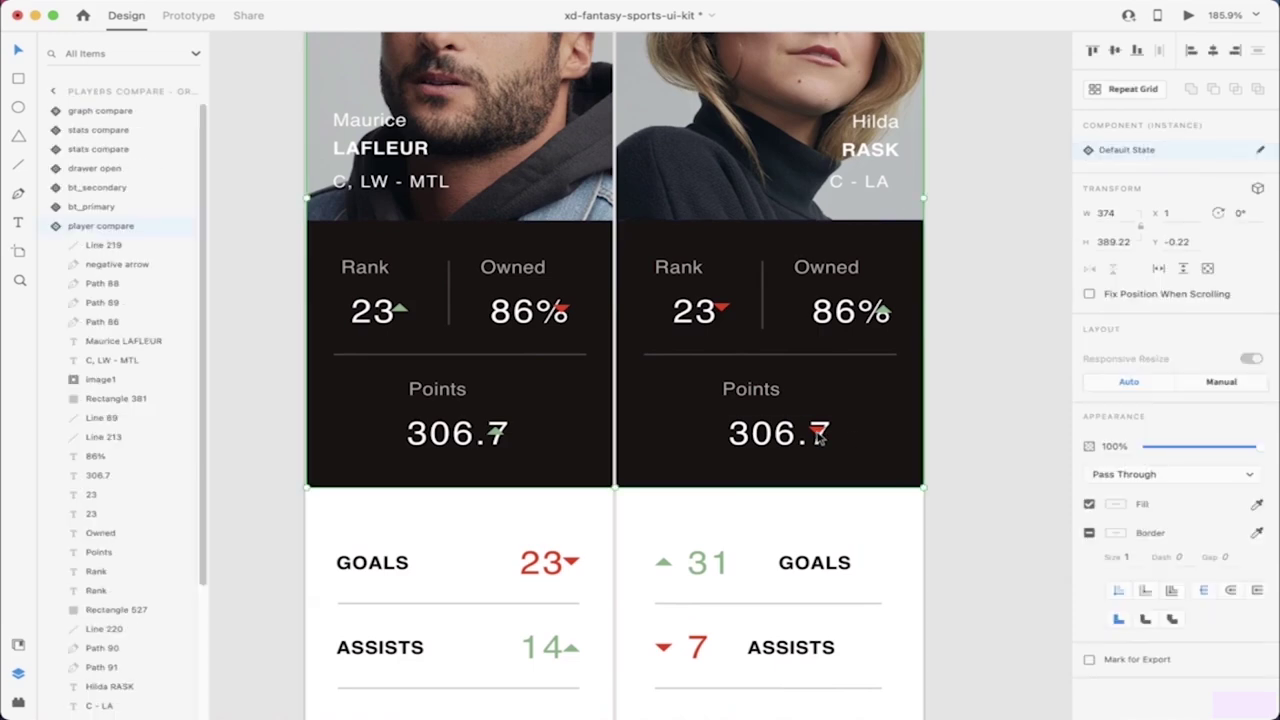
double_click(817, 432)
scroll(820, 435, up, 6)
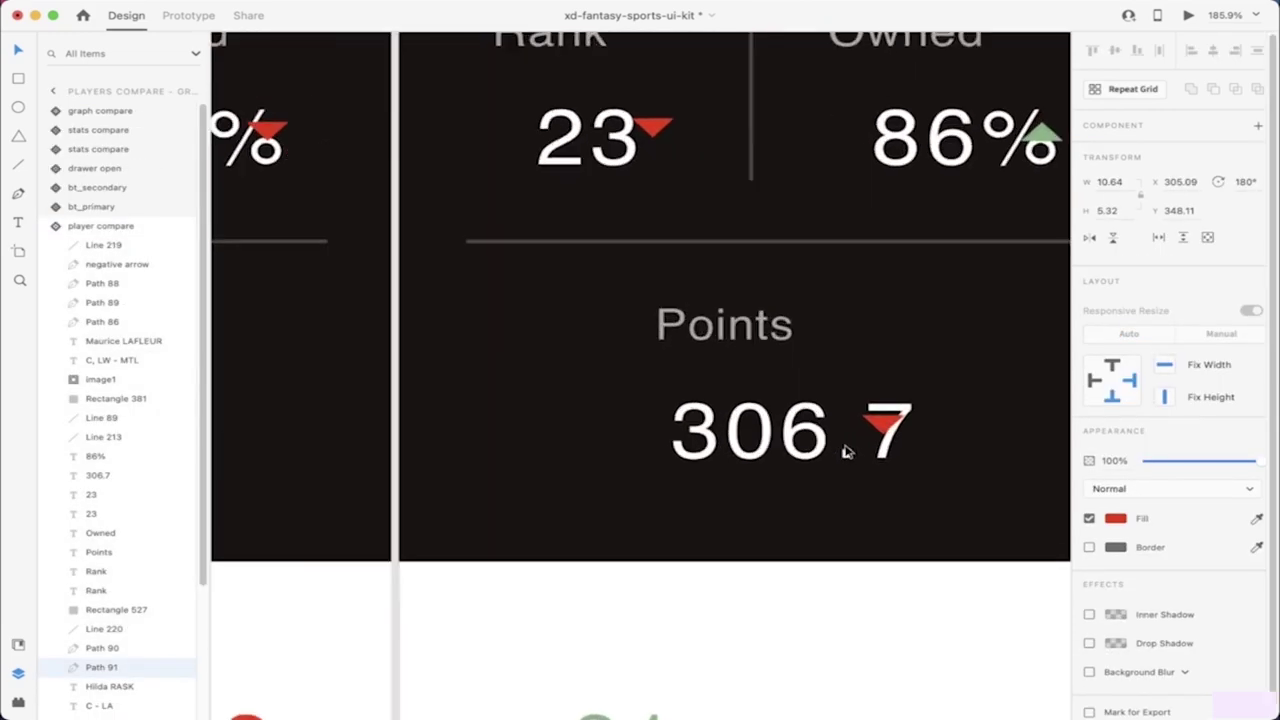
key(shift+Right)
key(shift+Right)
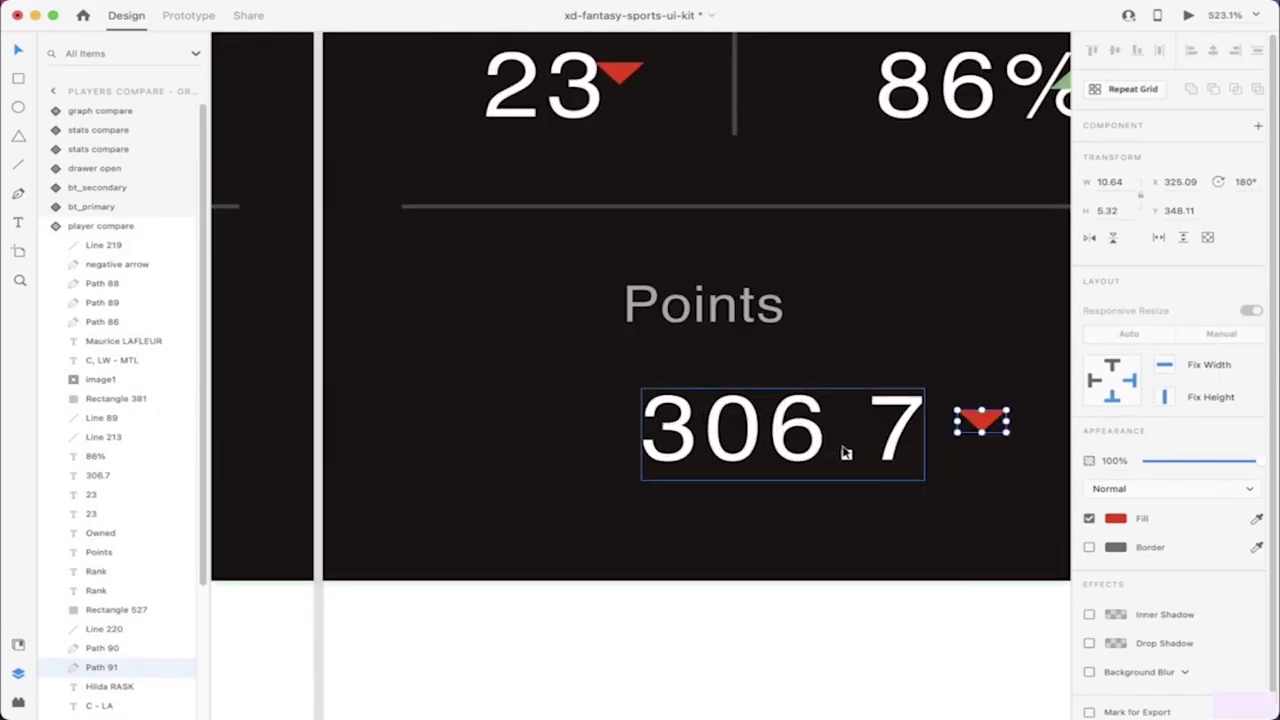
Step: Move the green arrow clear of the first player's Points value by shifting it 20 px horizontally to X 130.09
scroll(843, 452, down, 4)
click(431, 433)
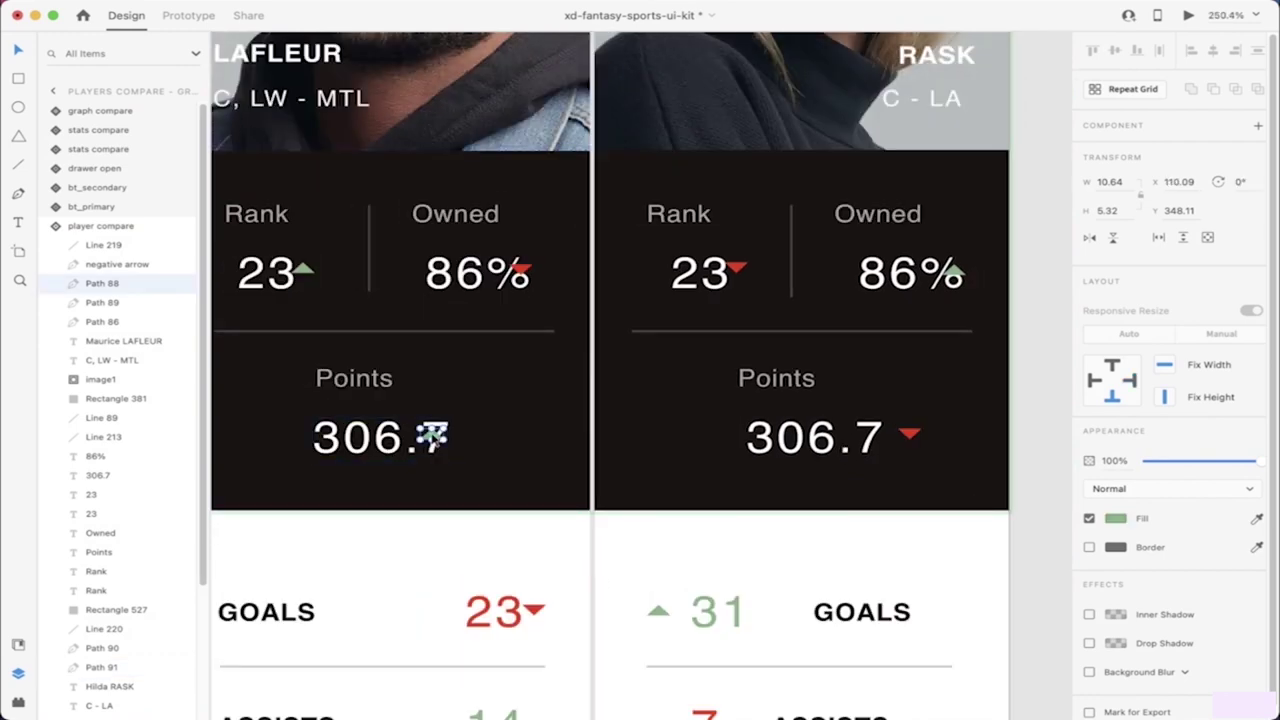
key(shift+Right)
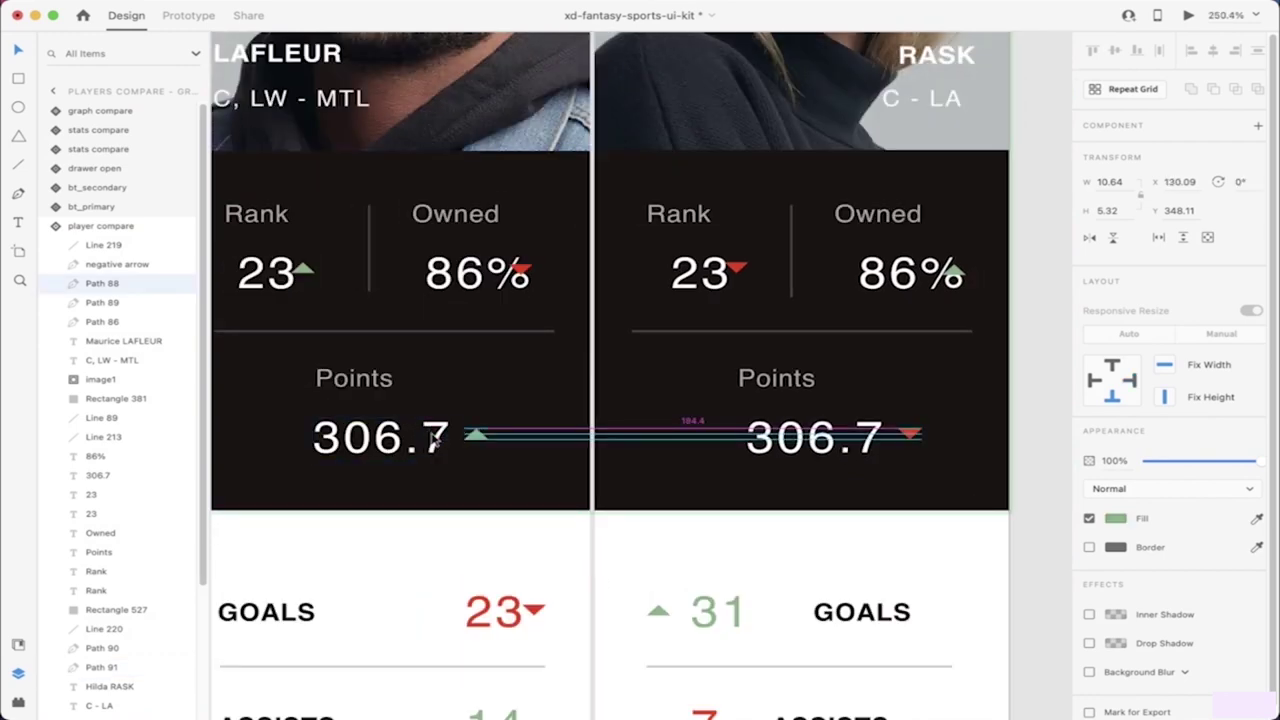
click(360, 557)
Step: Compare the Players Compare and Players Compare - Graph artboards with the neighbouring Player Details screens
scroll(362, 561, down, 4)
scroll(360, 561, left, 2)
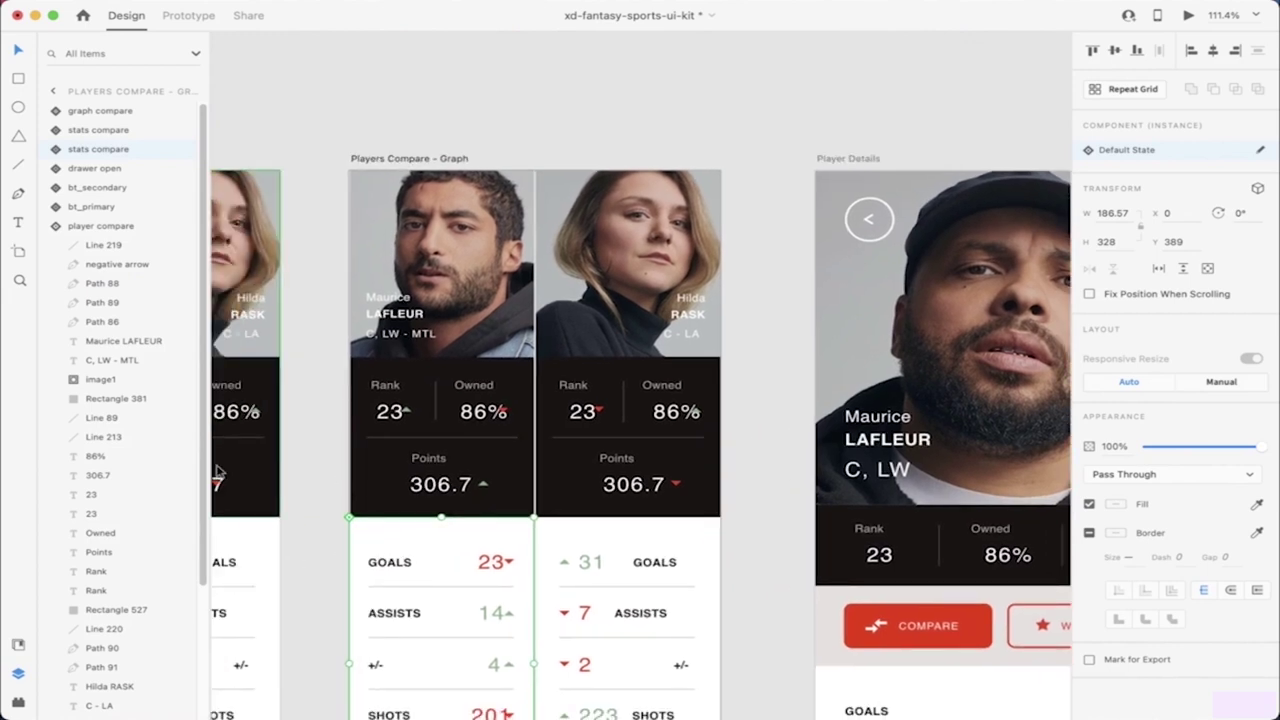
click(313, 487)
scroll(313, 487, down, 2)
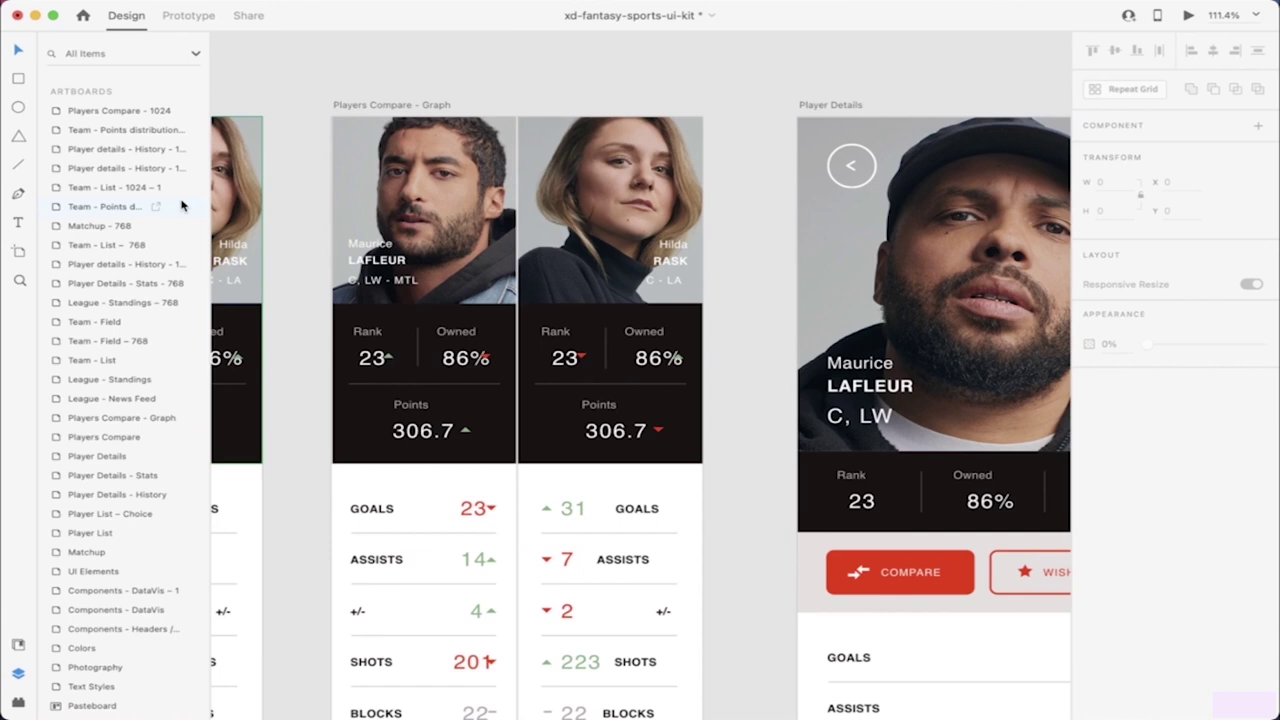
scroll(286, 180, left, 5)
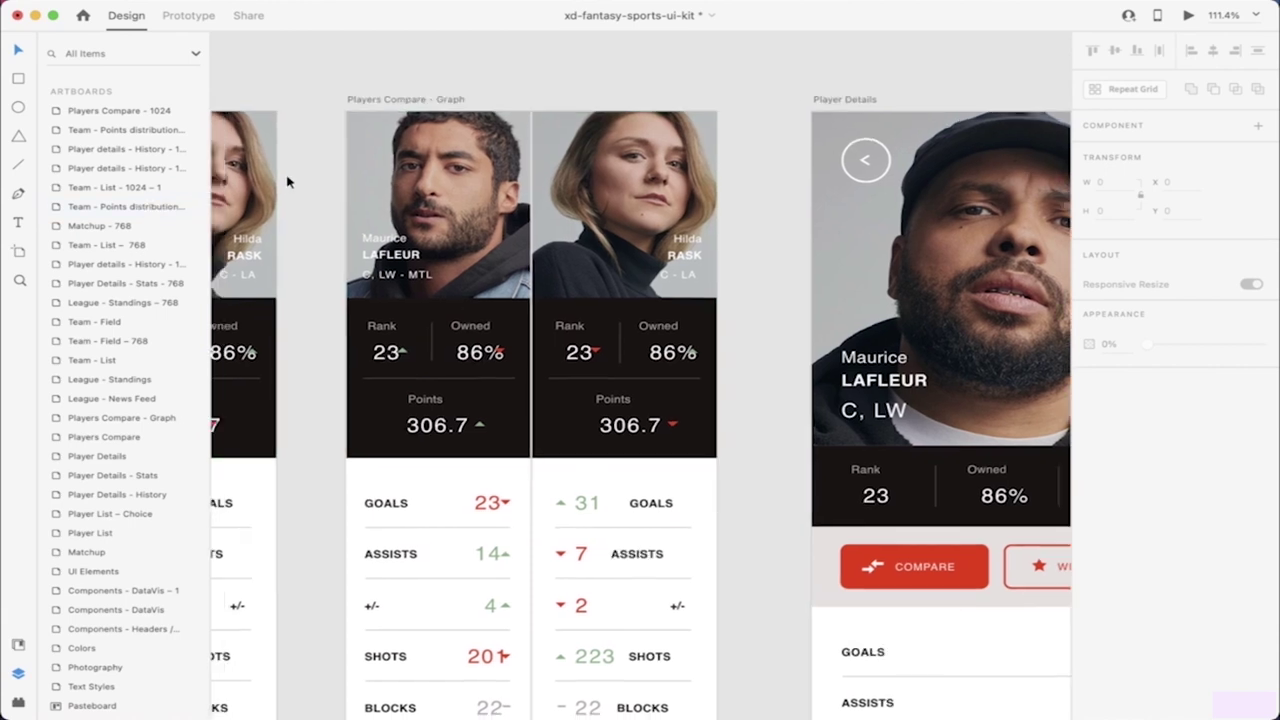
scroll(435, 112, down, 5)
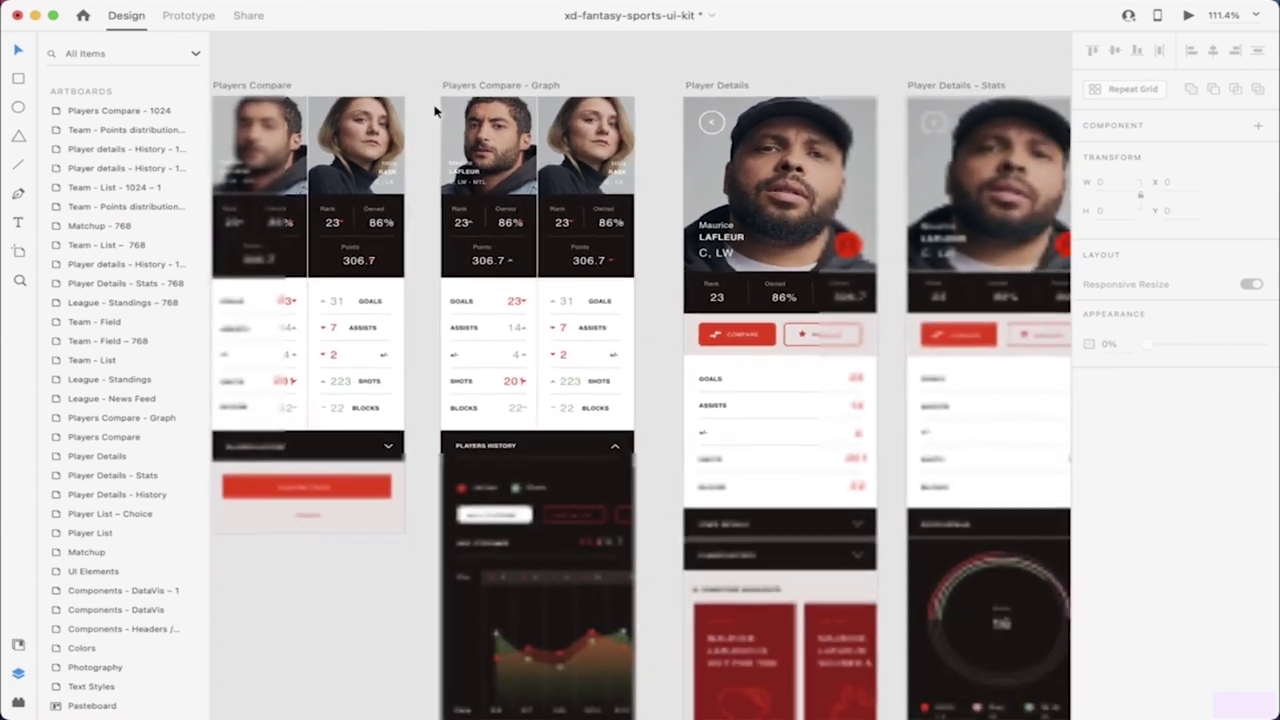
scroll(435, 112, left, 3)
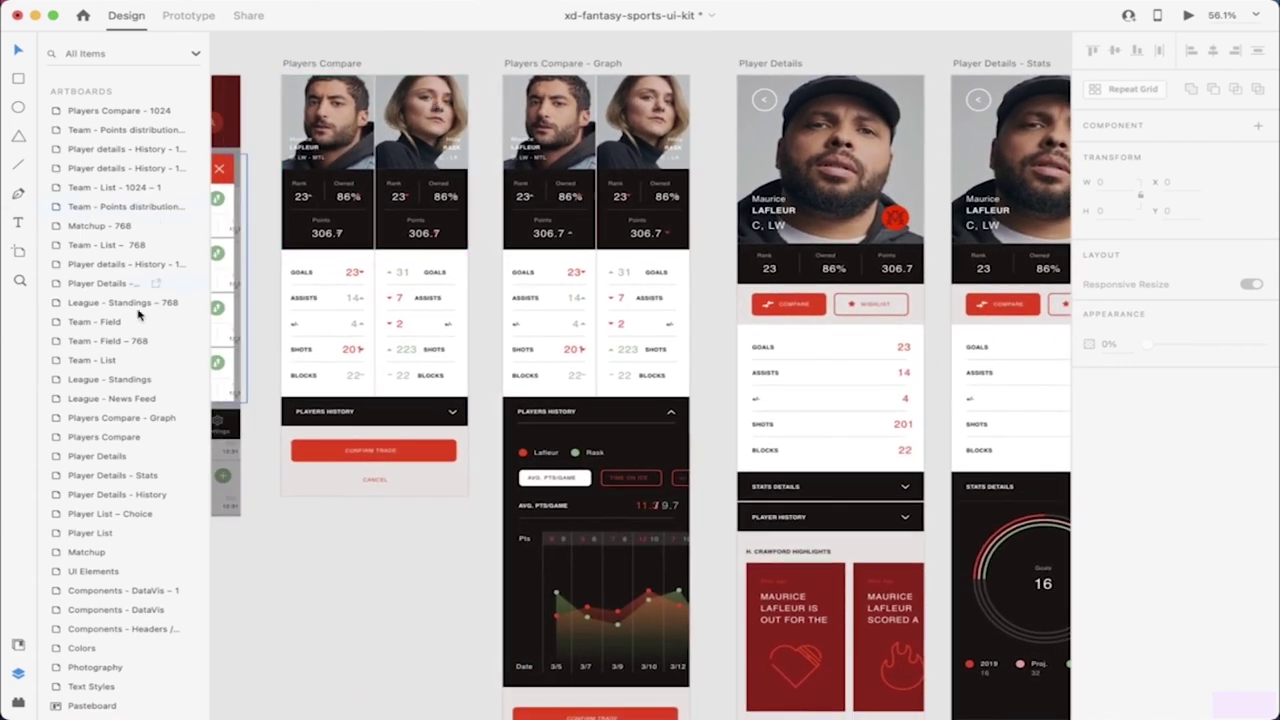
scroll(437, 534, up, 3)
scroll(437, 534, left, 3)
scroll(437, 534, right, 5)
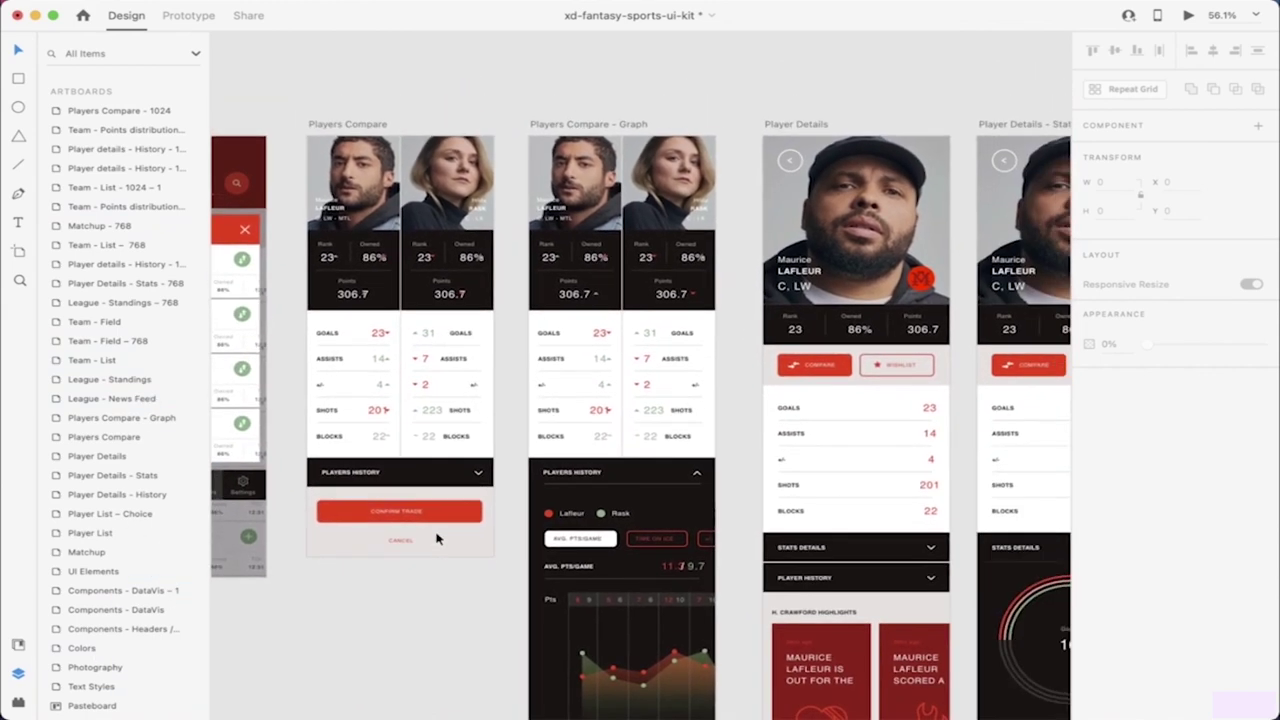
Step: Select the Players Compare - Graph, Players Compare and Player Details artboards in turn, and review the 375px layouts back to League - News Feed
click(538, 118)
click(307, 117)
click(747, 117)
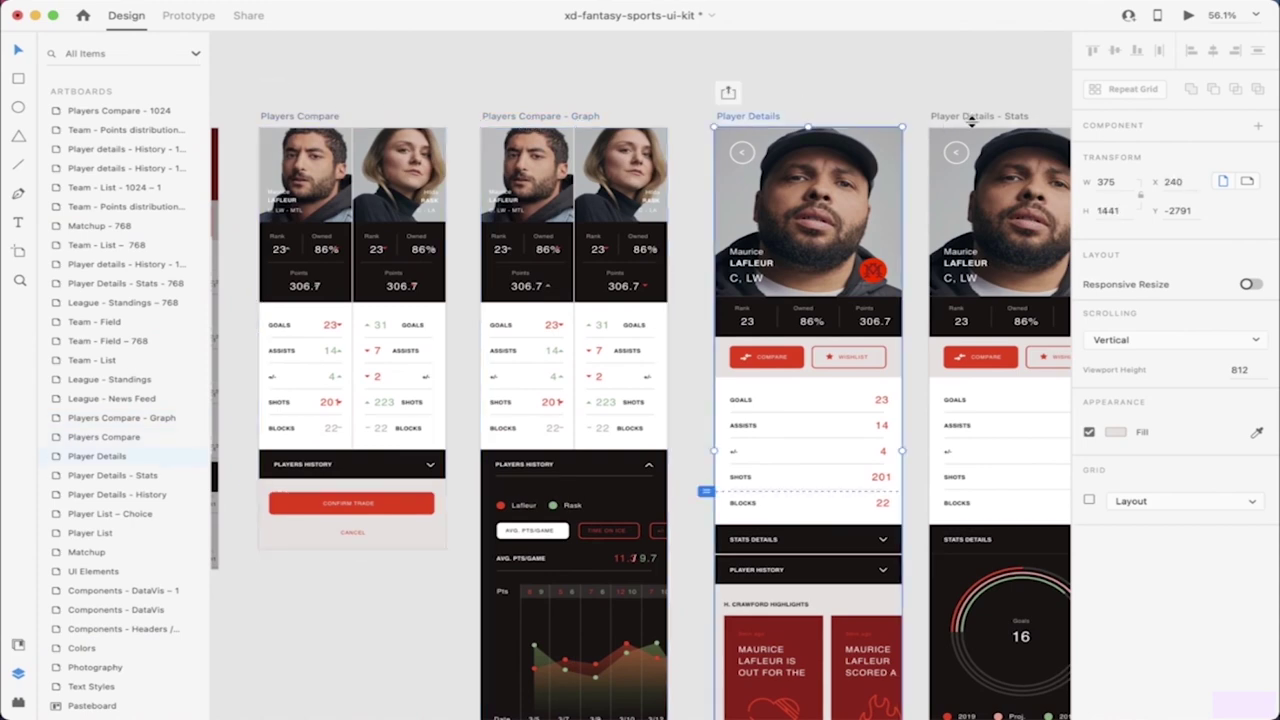
click(786, 100)
scroll(786, 100, left, 10)
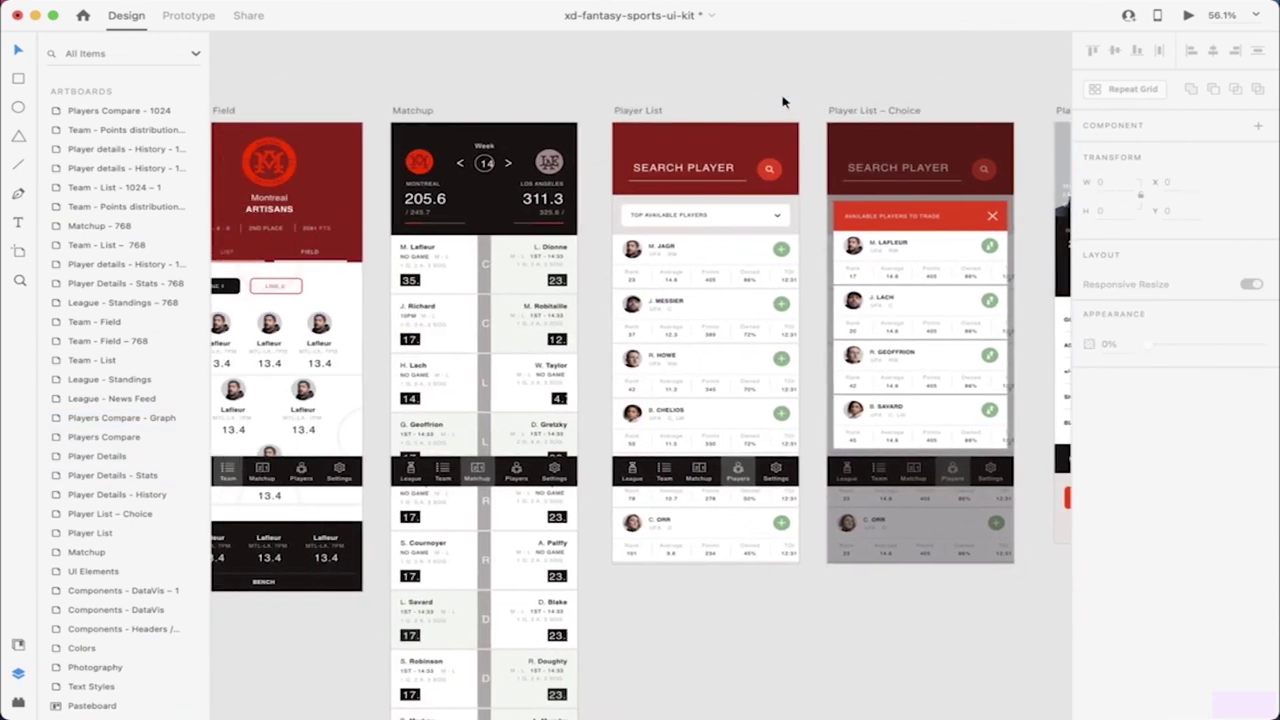
scroll(783, 101, left, 10)
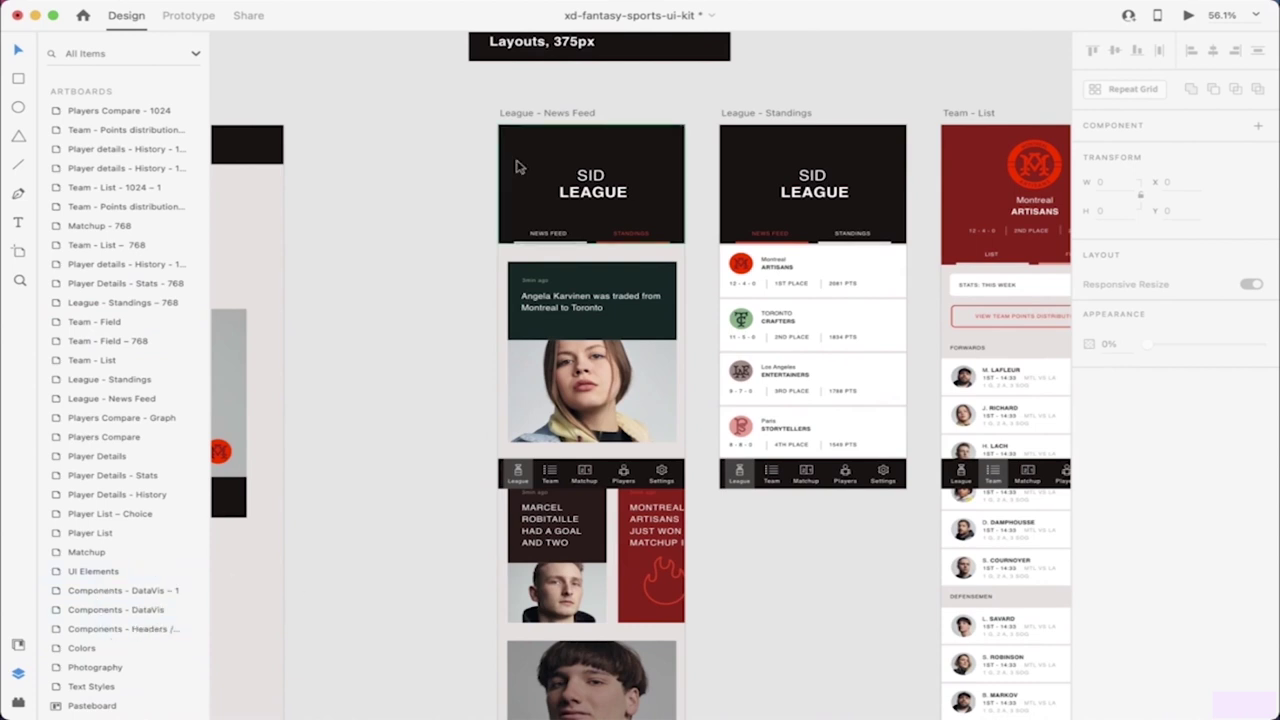
Step: Open the Colors artboard from the artboard list and bring its swatches into view
double_click(79, 652)
click(48, 652)
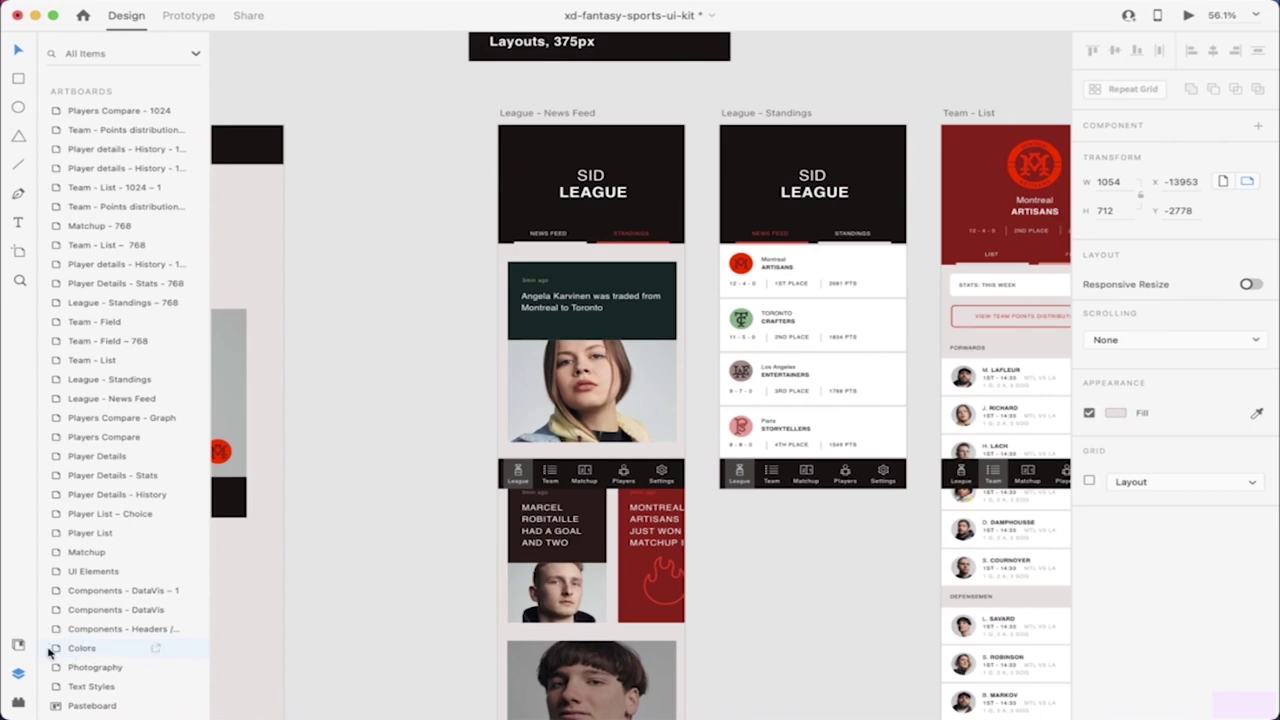
double_click(54, 650)
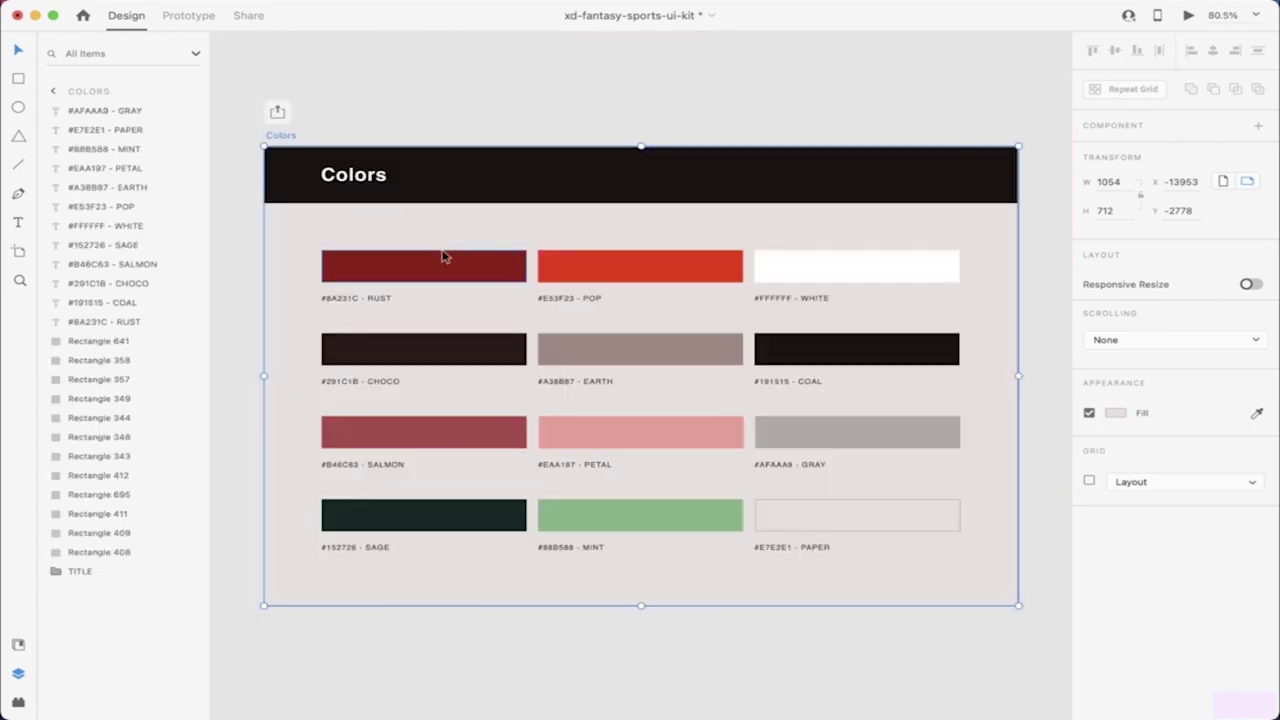
click(535, 125)
Step: Examine the Colors artboard's swatches and how it sits among the text styles, photography, component and layout artboards
scroll(536, 125, down, 6)
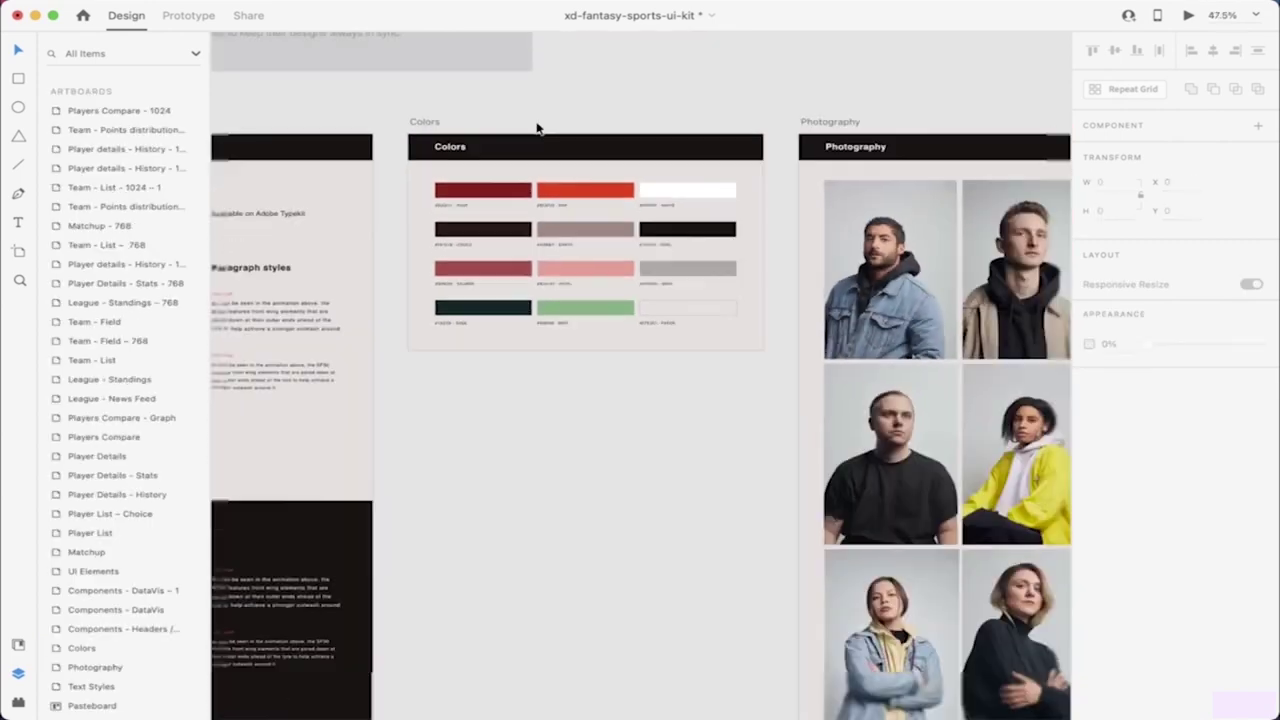
scroll(536, 125, down, 5)
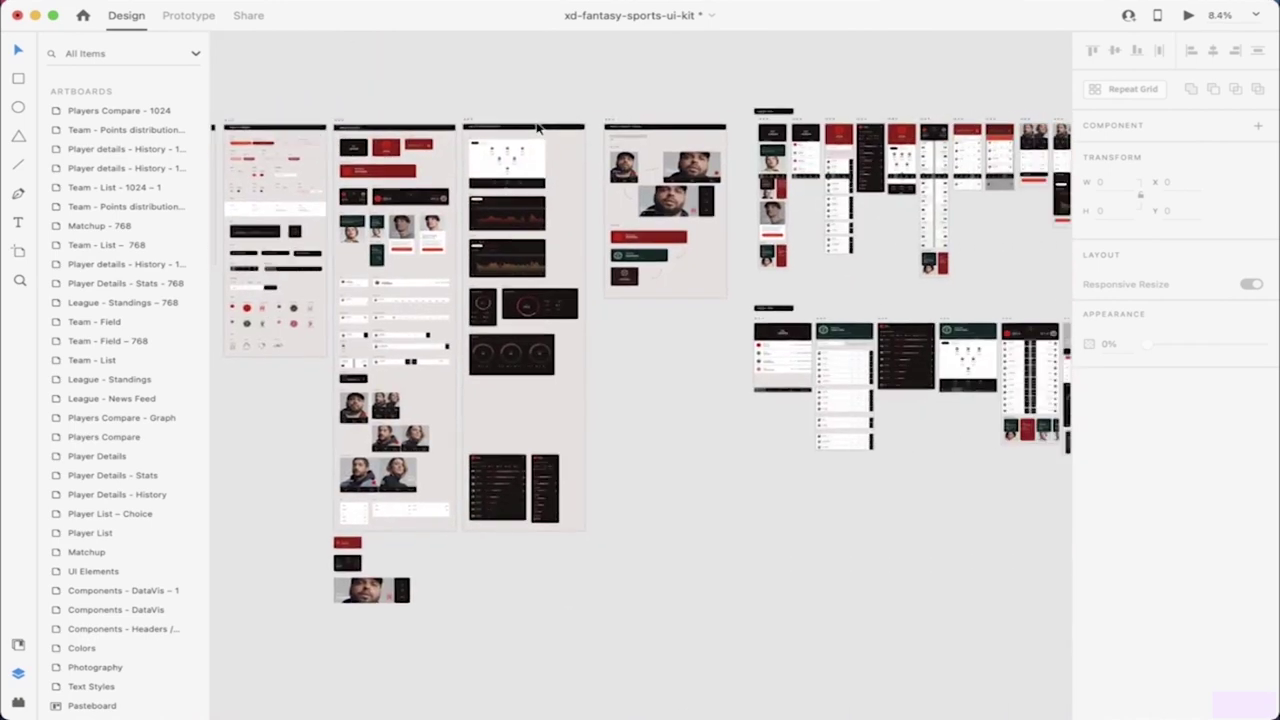
scroll(536, 125, left, 10)
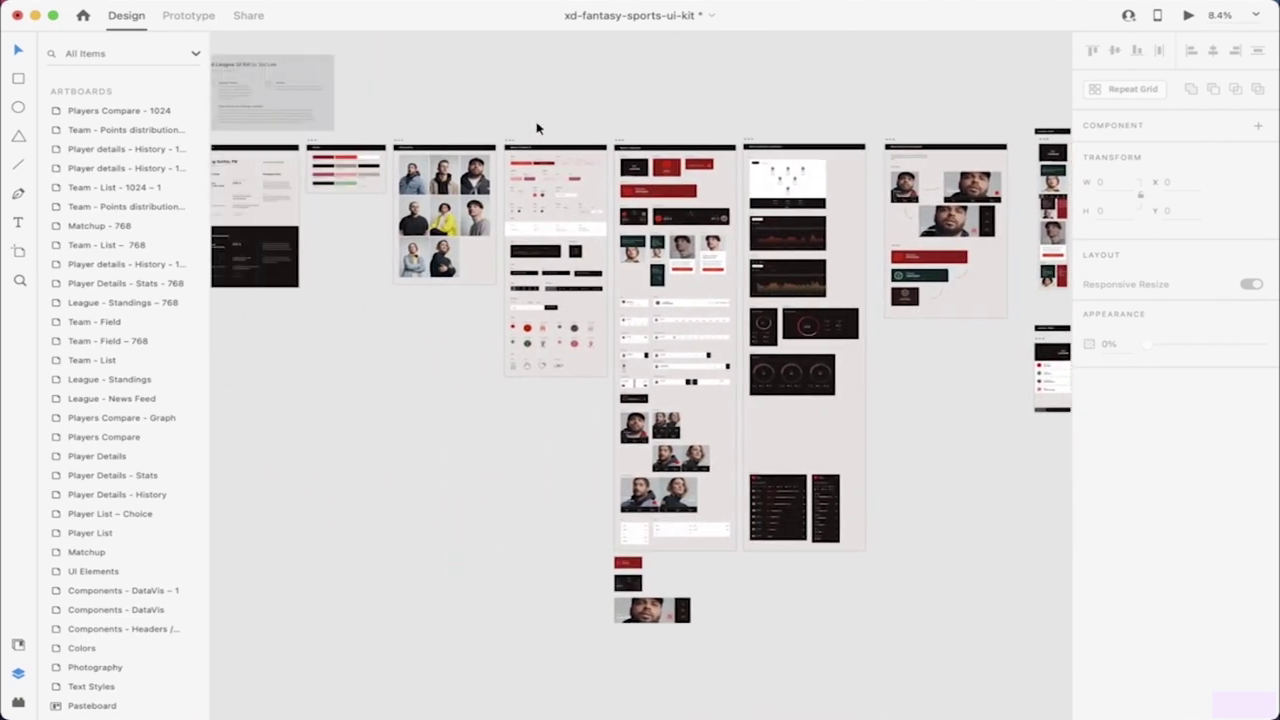
scroll(536, 125, left, 2)
scroll(536, 125, up, 10)
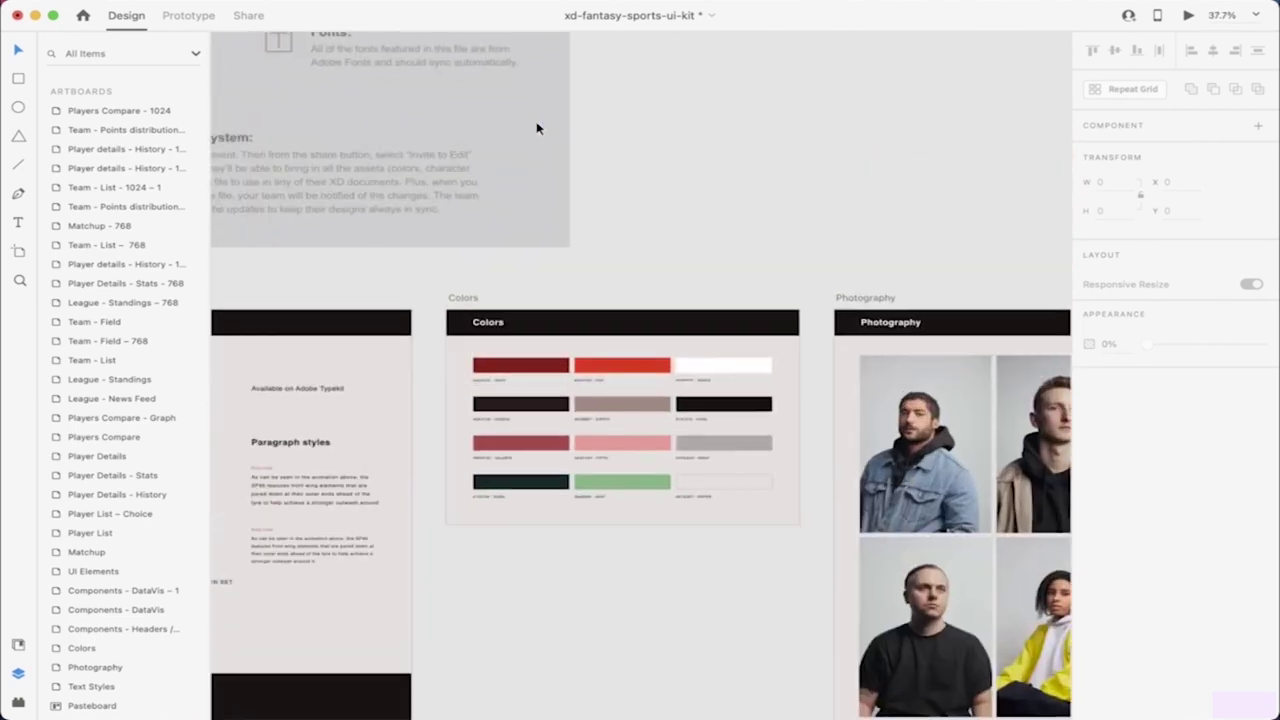
scroll(536, 128, down, 6)
scroll(536, 128, right, 2)
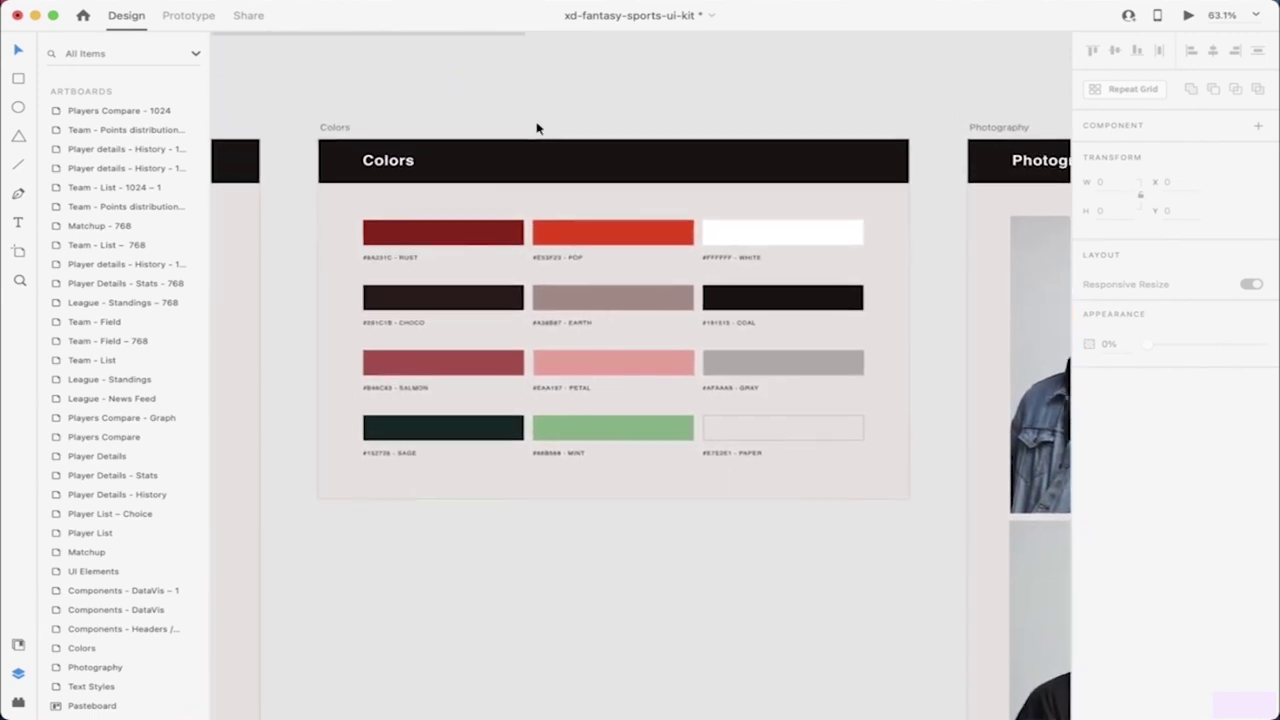
scroll(457, 380, down, 5)
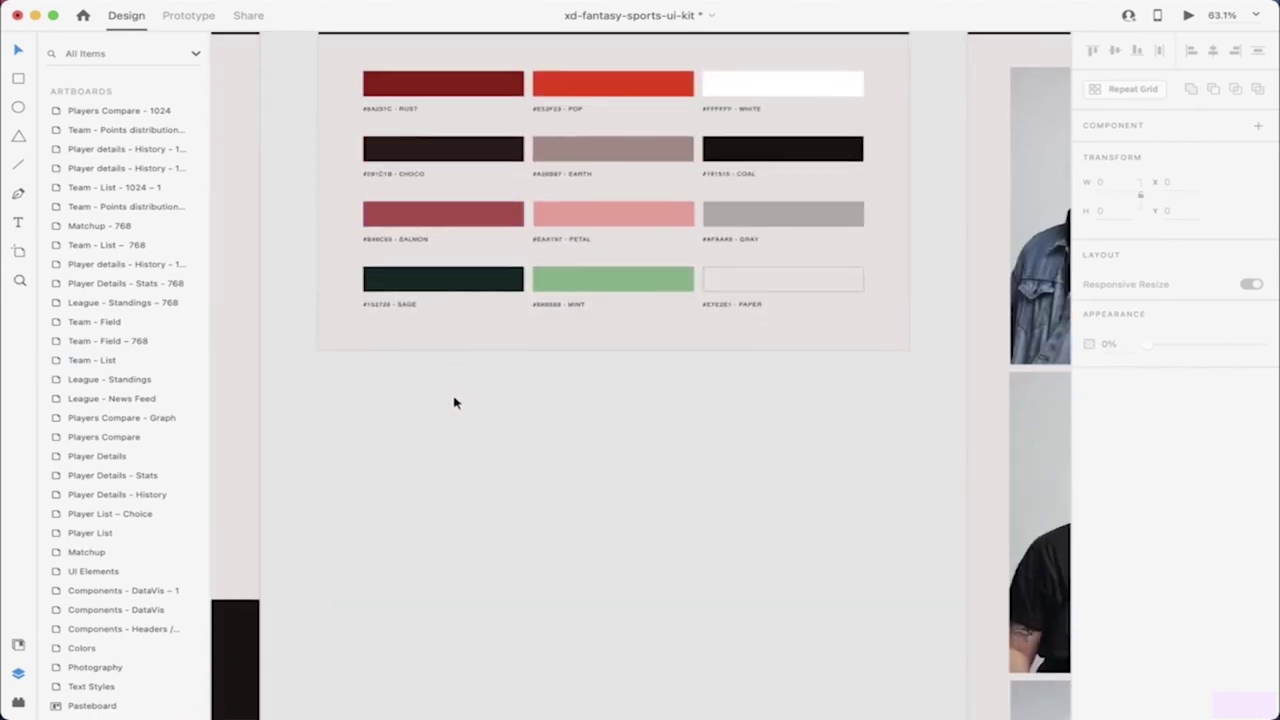
scroll(446, 446, down, 3)
scroll(446, 446, down, 4)
scroll(446, 446, right, 1)
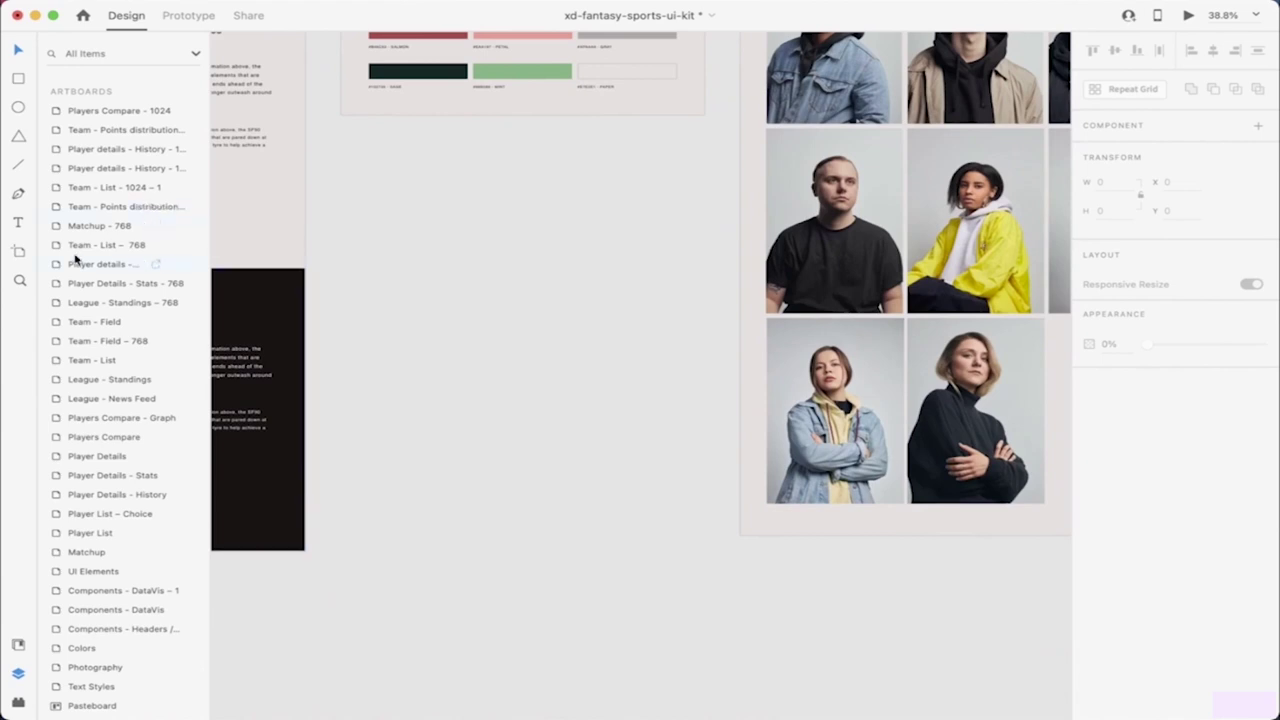
Step: Add an iPhone 6, 7, 8 Plus artboard and name it Homepage
click(26, 257)
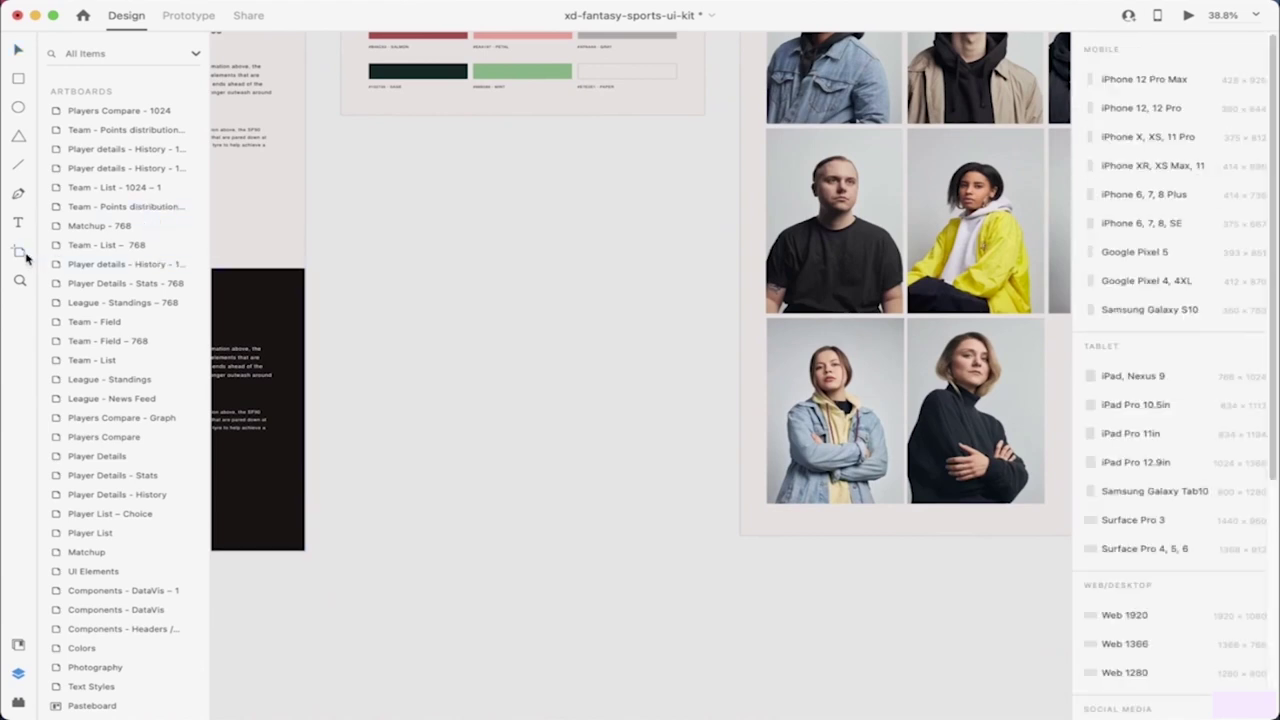
click(1141, 200)
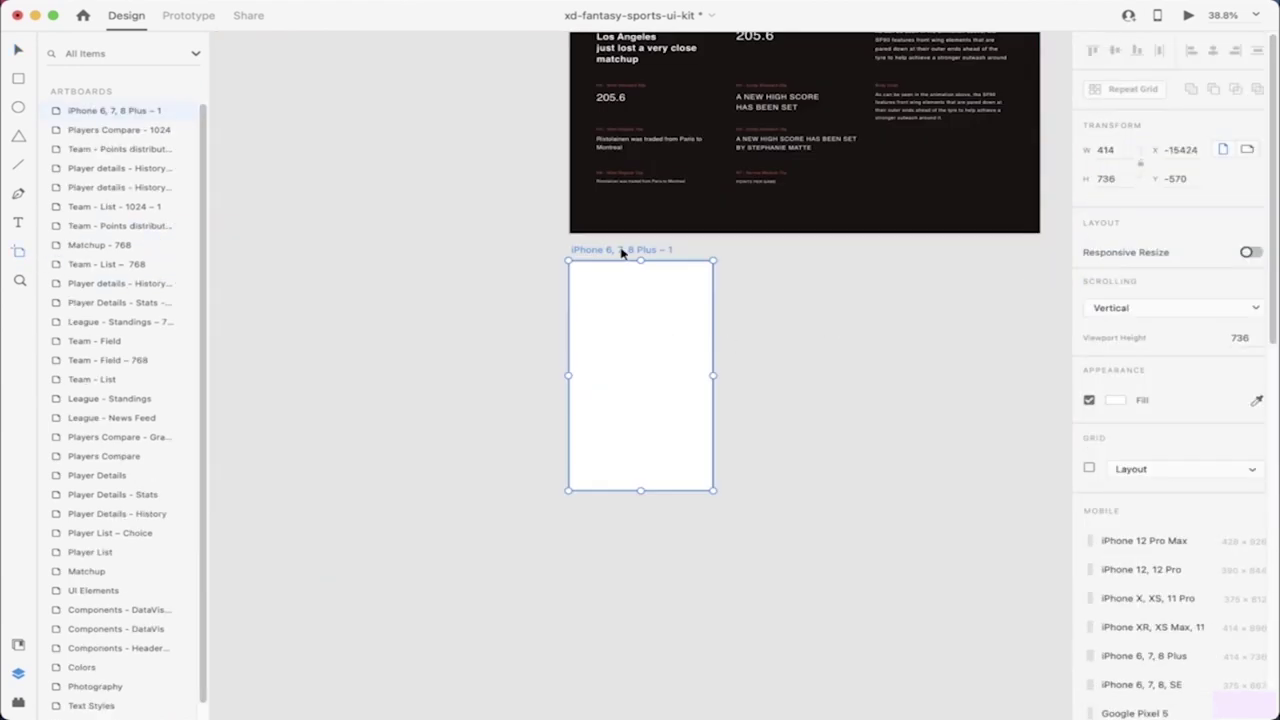
double_click(621, 250)
text(Homepage)
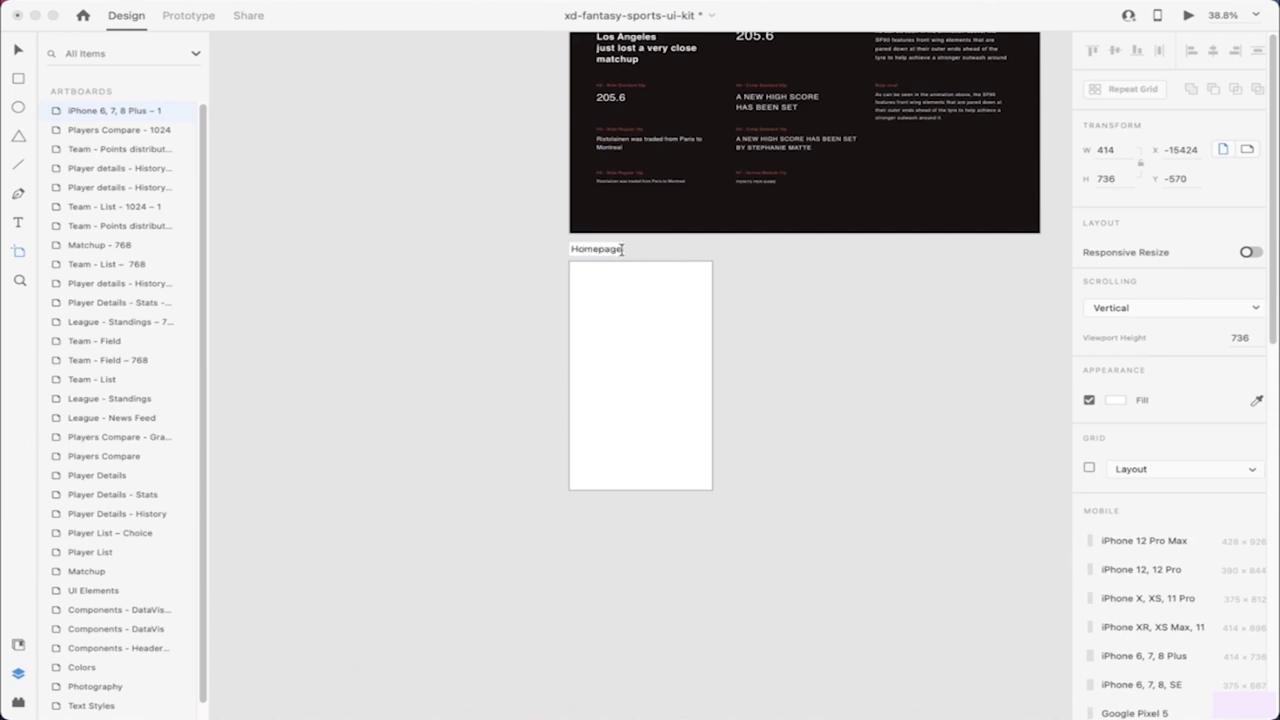
key(Return)
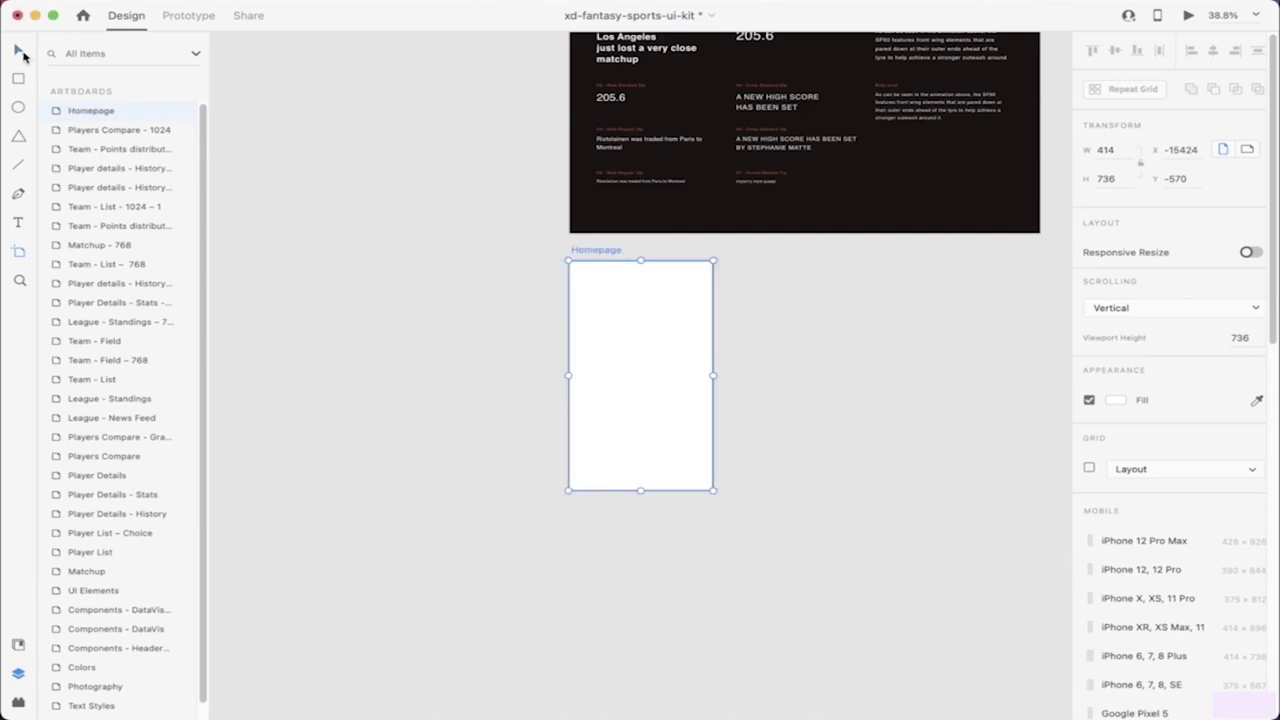
click(417, 334)
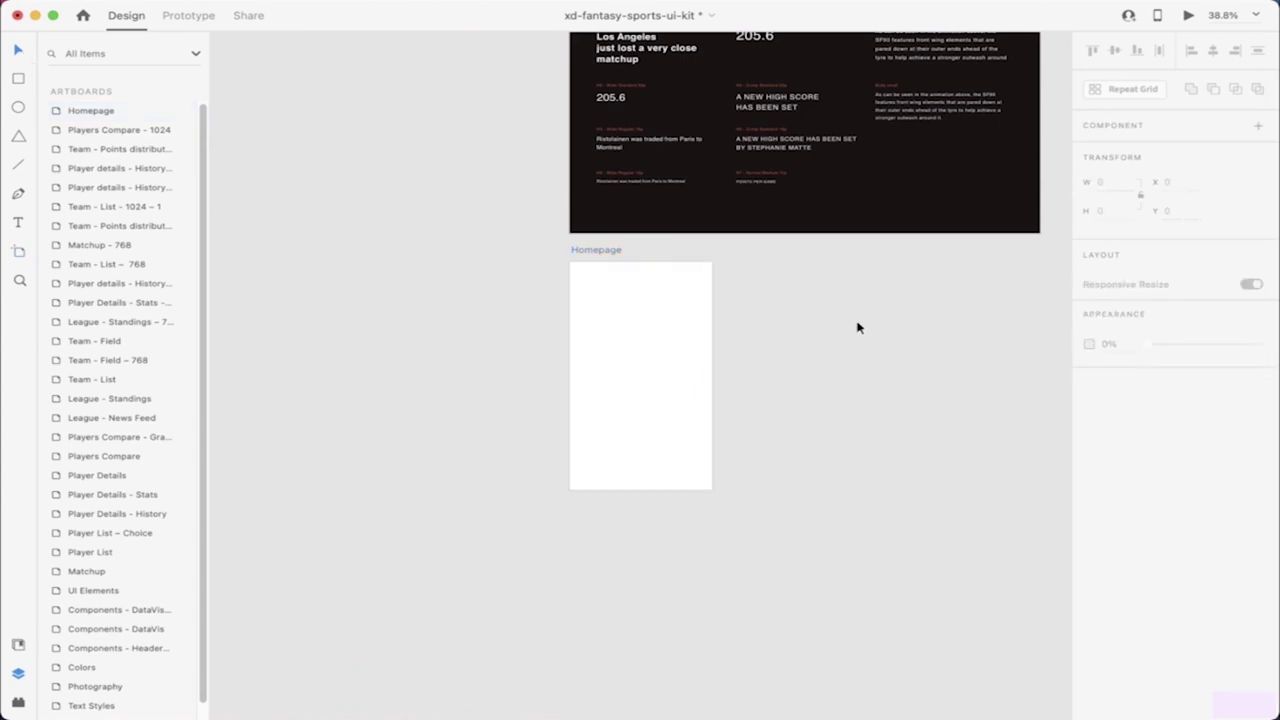
Step: Look over the master component examples, and return to the empty Homepage artboard through its entry in the artboard list
scroll(817, 390, down, 10)
scroll(817, 390, right, 10)
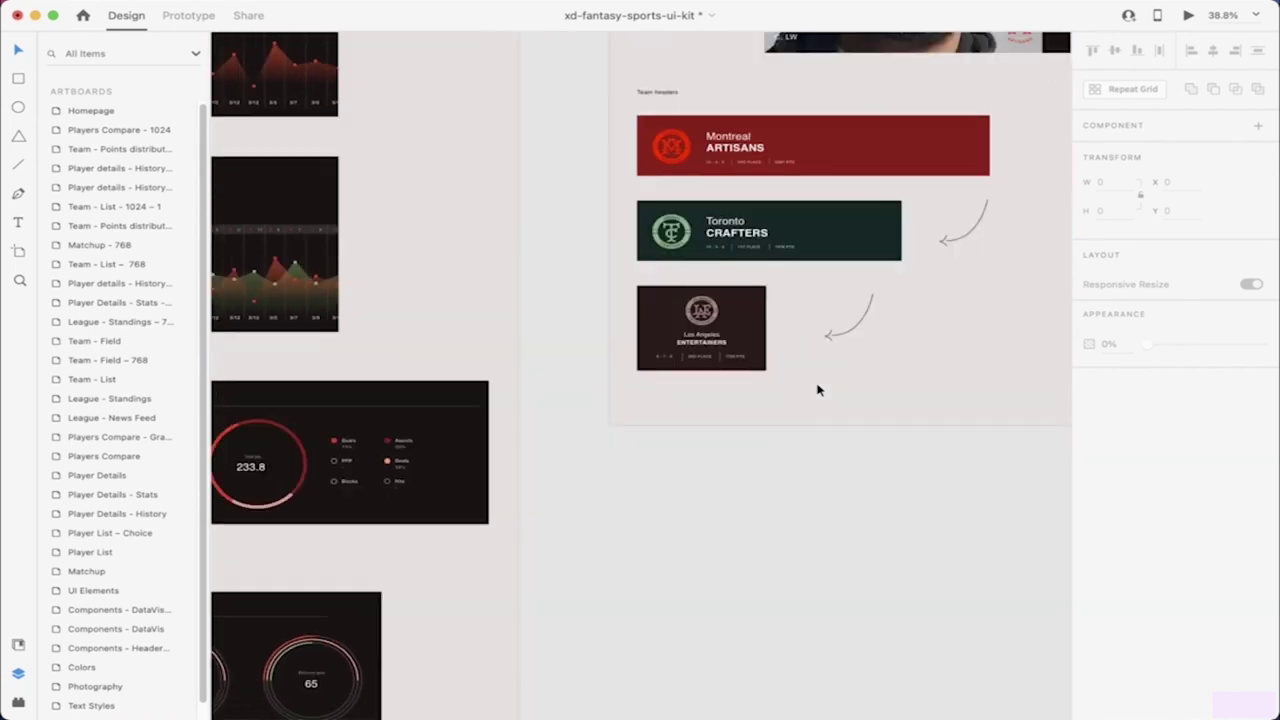
scroll(817, 390, right, 5)
scroll(817, 390, up, 3)
scroll(817, 390, right, 2)
scroll(817, 390, up, 1)
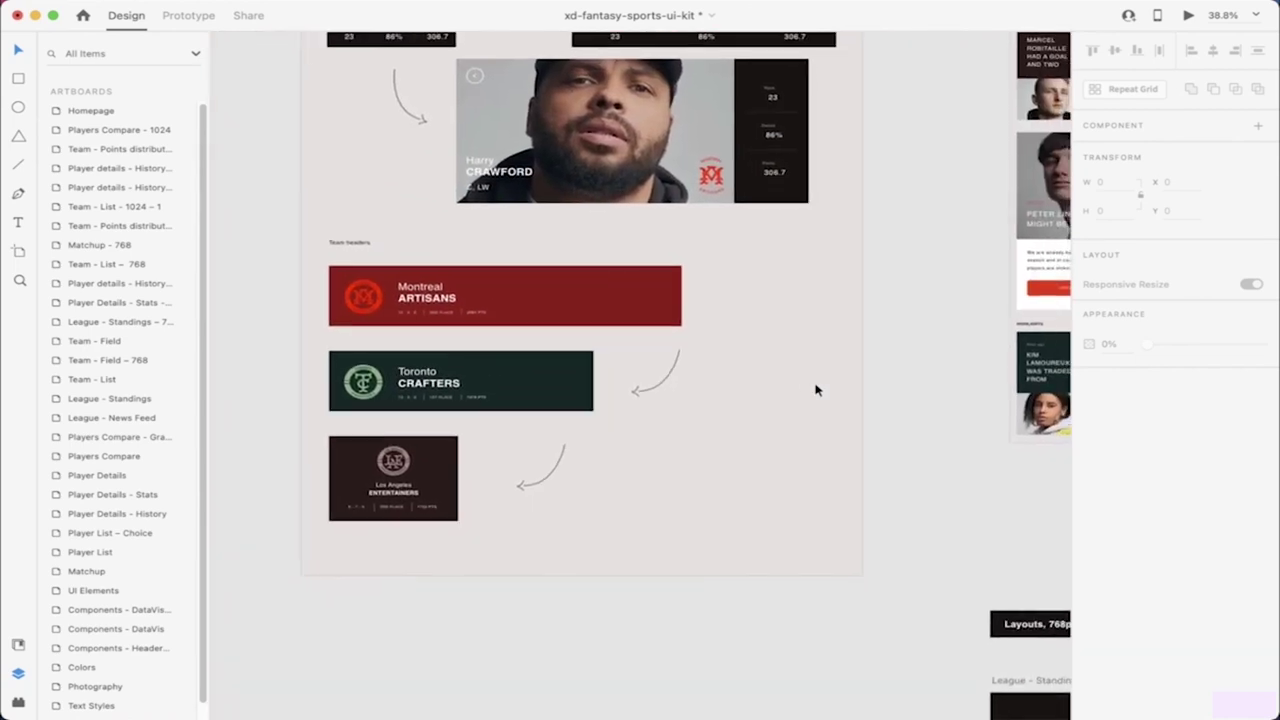
double_click(57, 114)
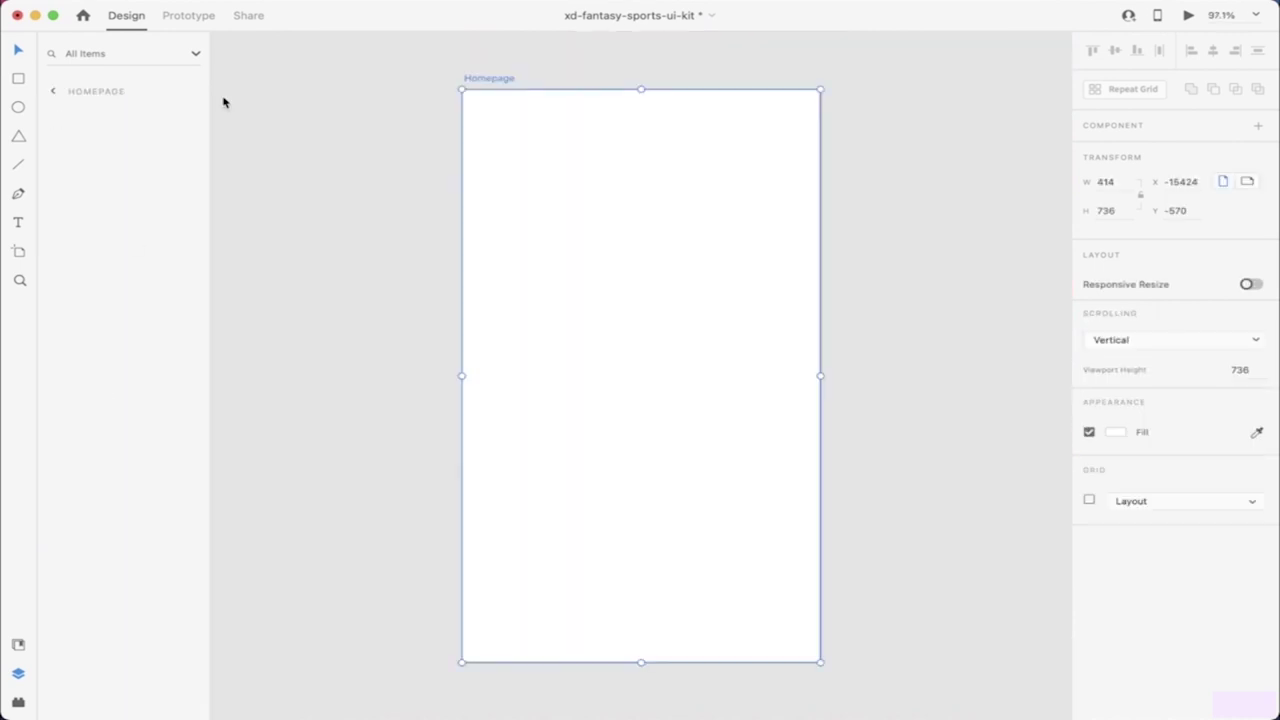
Step: Rename the Homepage artboard as Loading Page on the canvas
double_click(498, 79)
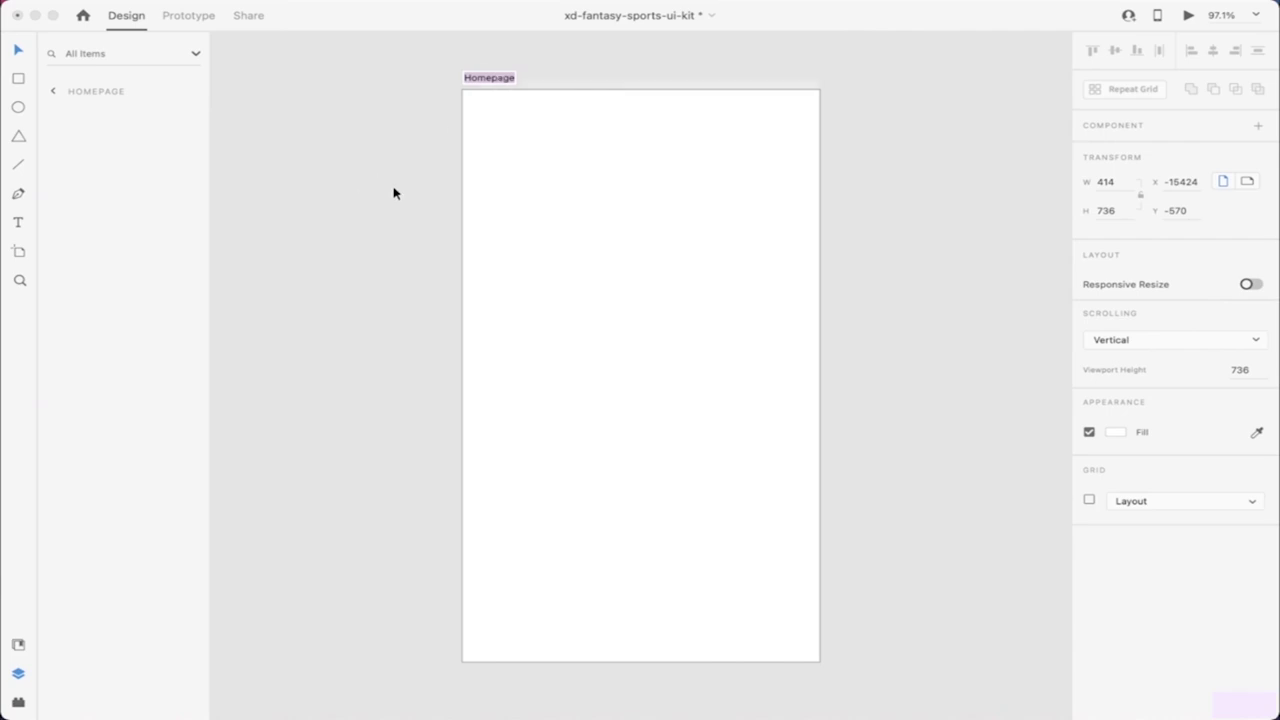
text(Loading P)
key(Return)
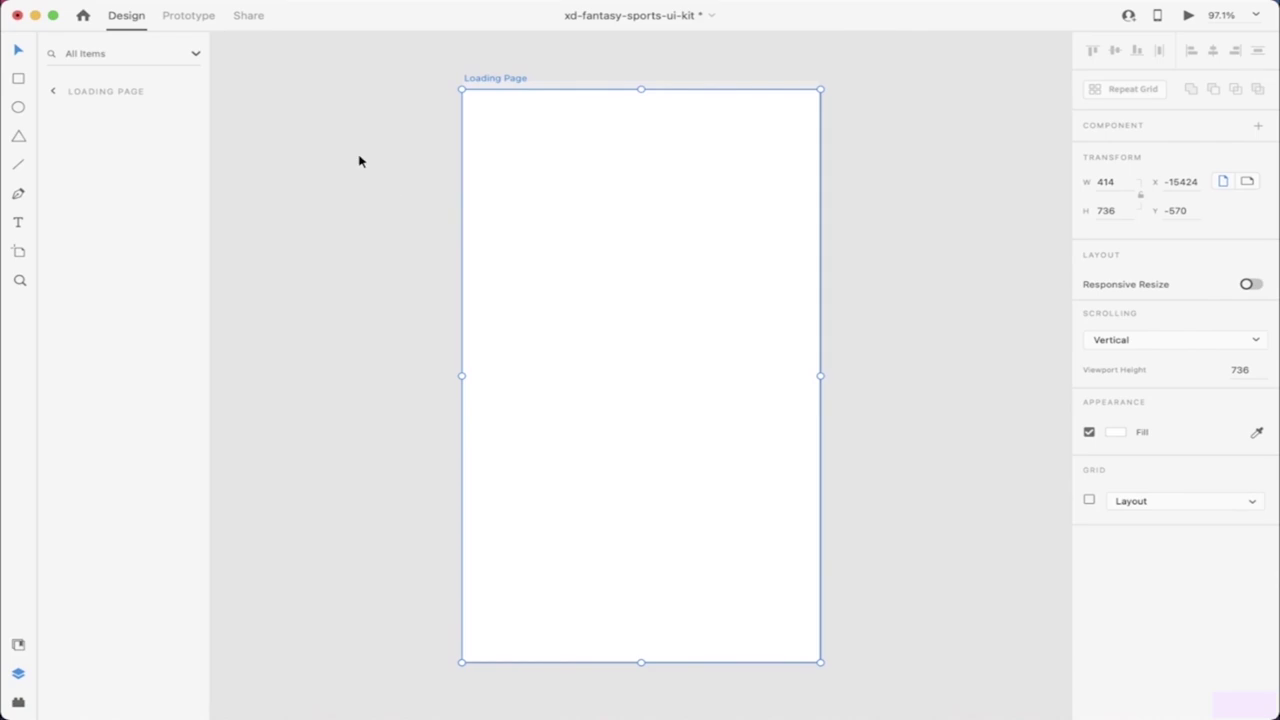
key(Escape)
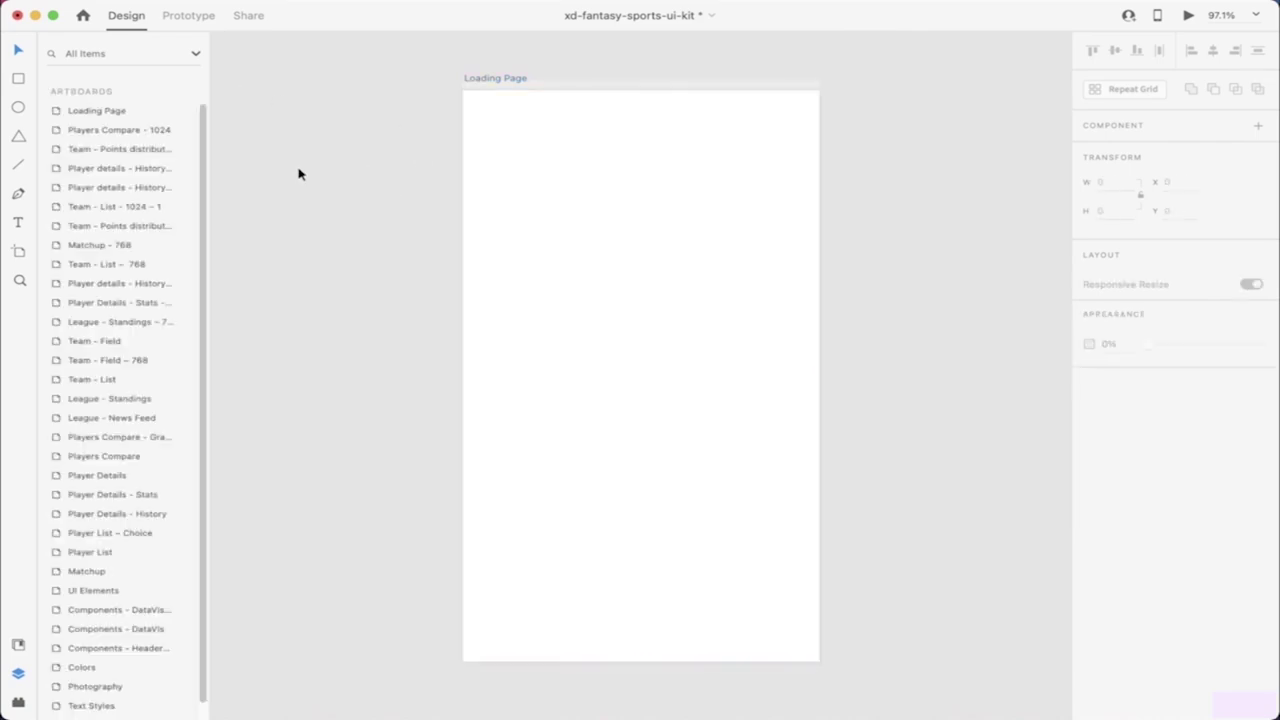
Step: Rename the new artboard as Notifications Page in the artboard list
double_click(93, 112)
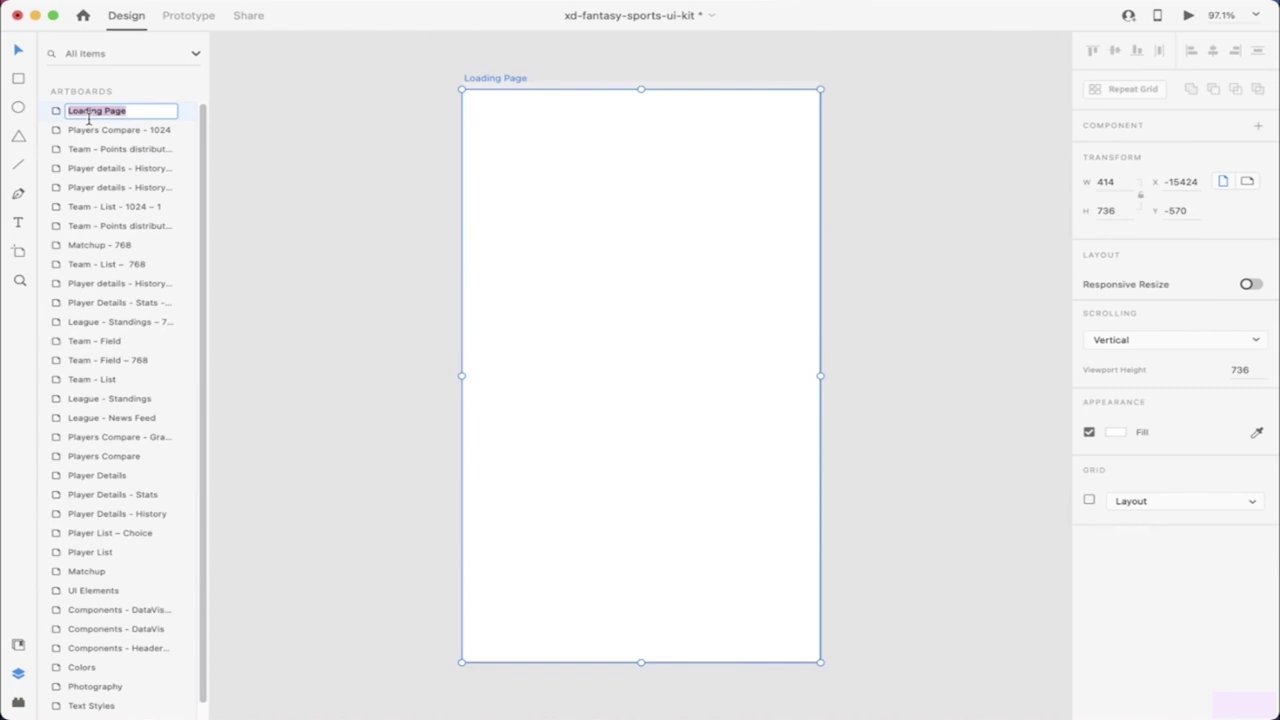
text(Notifications Page)
key(Return)
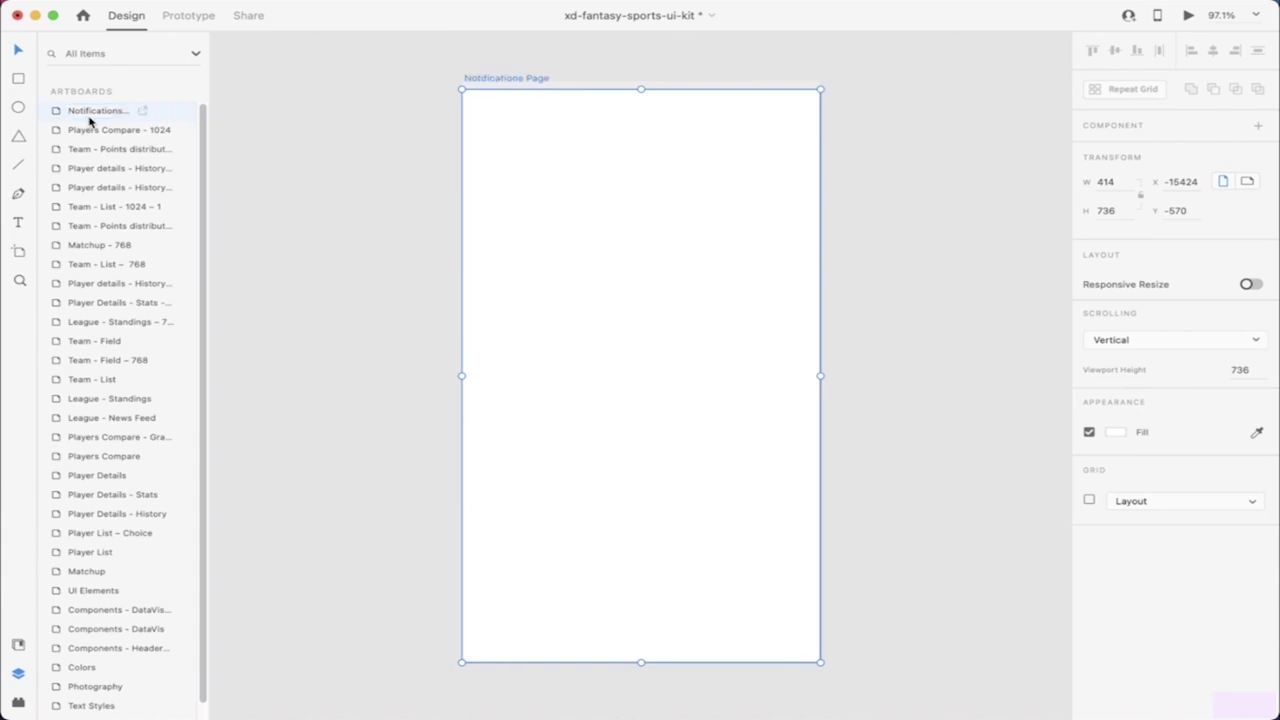
click(331, 235)
Step: Review the Colors, Photography, UI Elements and master component artboards in sequence
scroll(337, 246, down, 5)
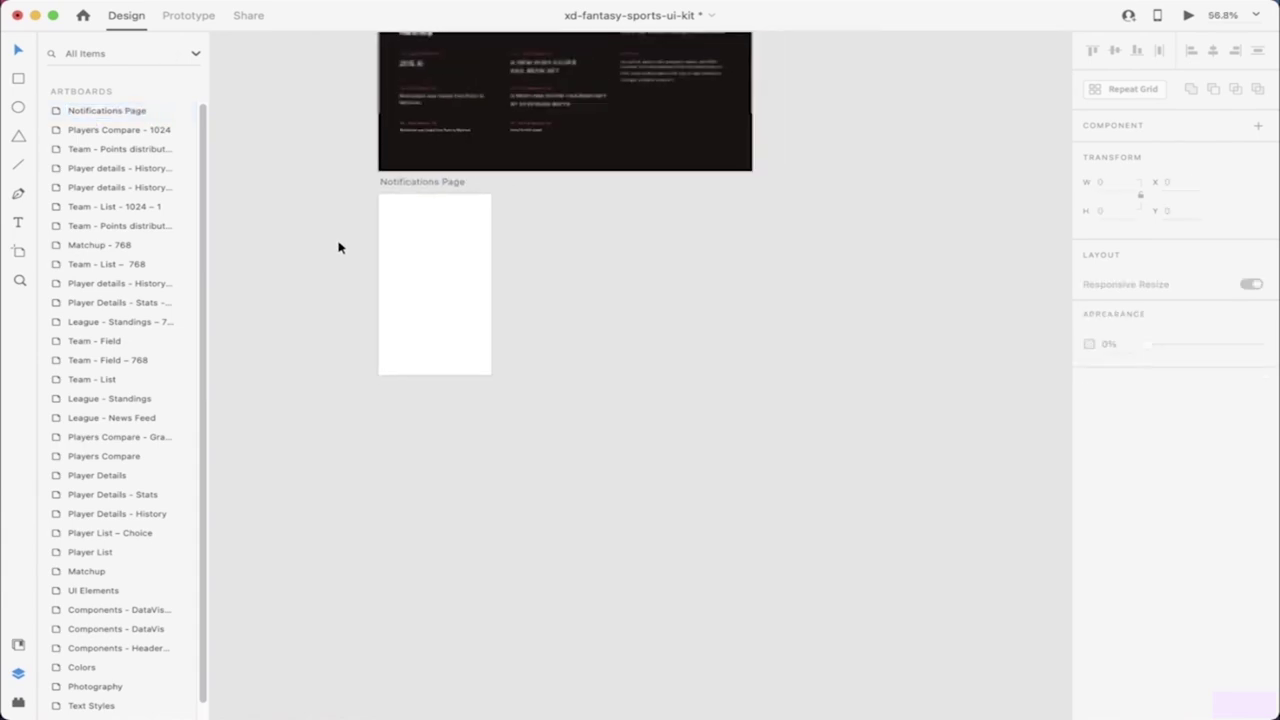
scroll(338, 247, up, 10)
scroll(338, 247, right, 5)
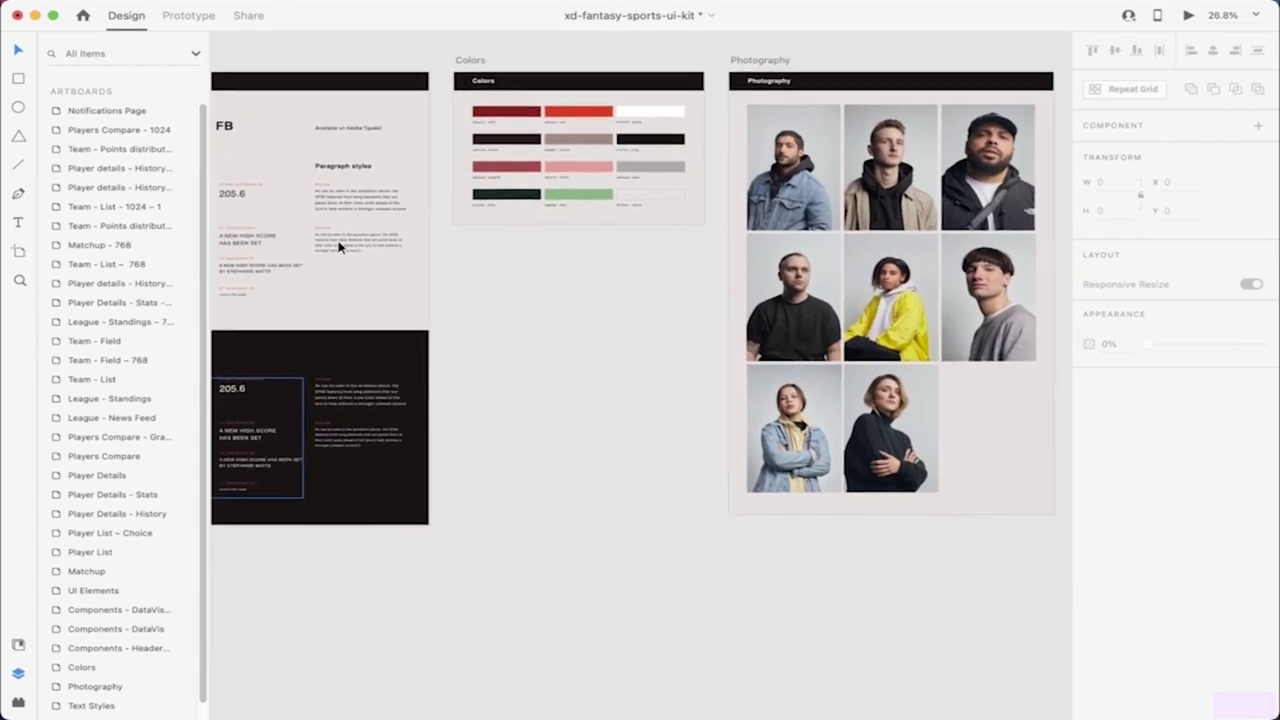
scroll(338, 247, right, 5)
scroll(338, 247, down, 5)
scroll(338, 247, up, 6)
scroll(338, 247, right, 5)
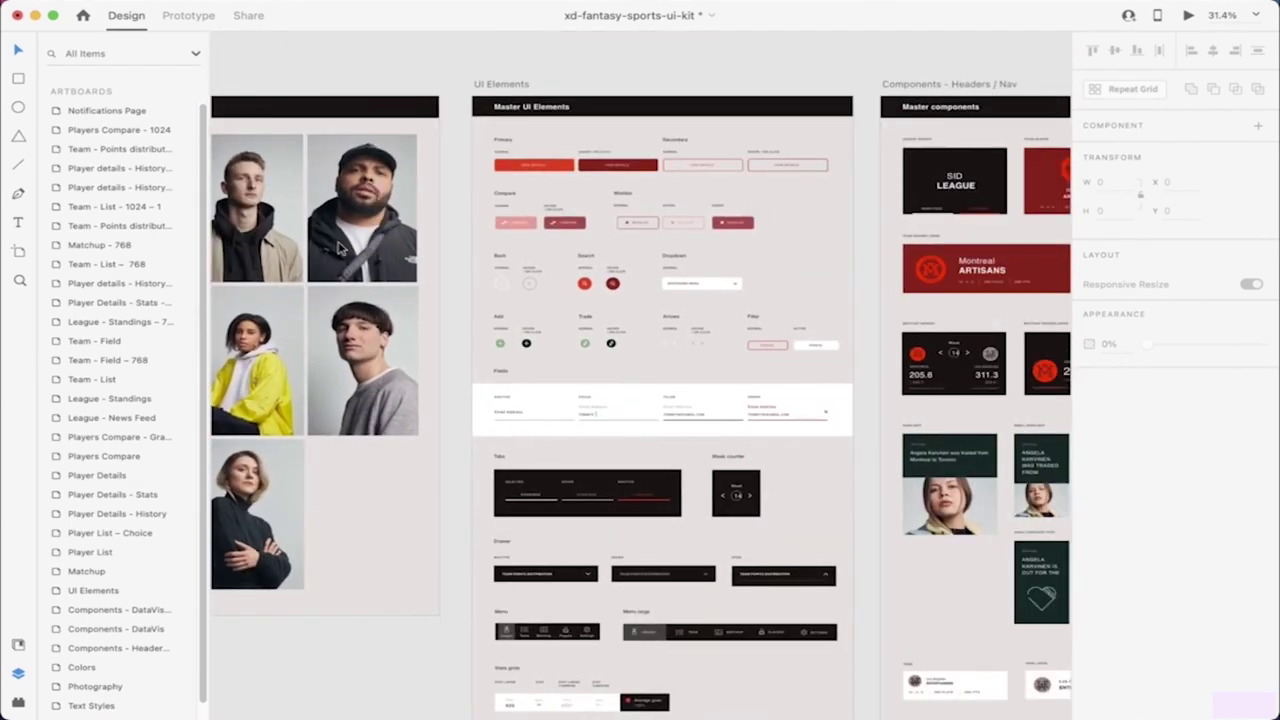
scroll(338, 247, right, 15)
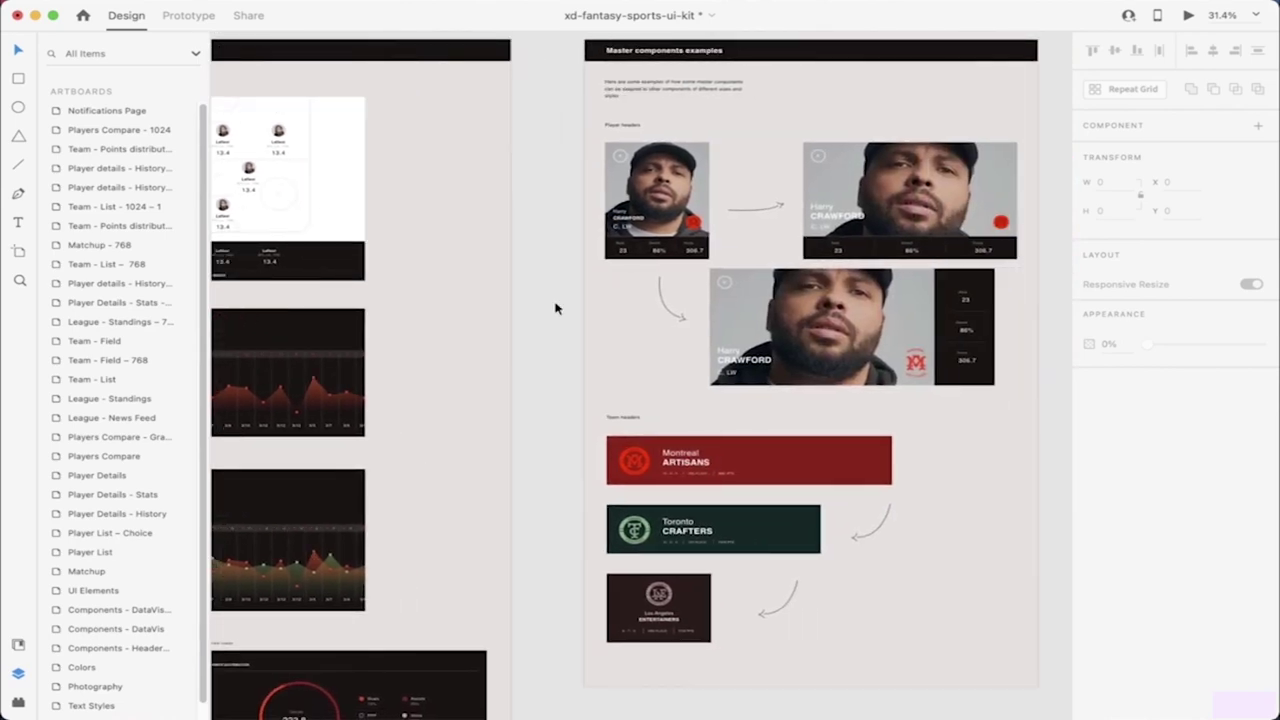
Step: Survey the whole kit from a distance, comparing the component artboards with the groups of layout screens
scroll(556, 308, down, 10)
scroll(556, 310, up, 5)
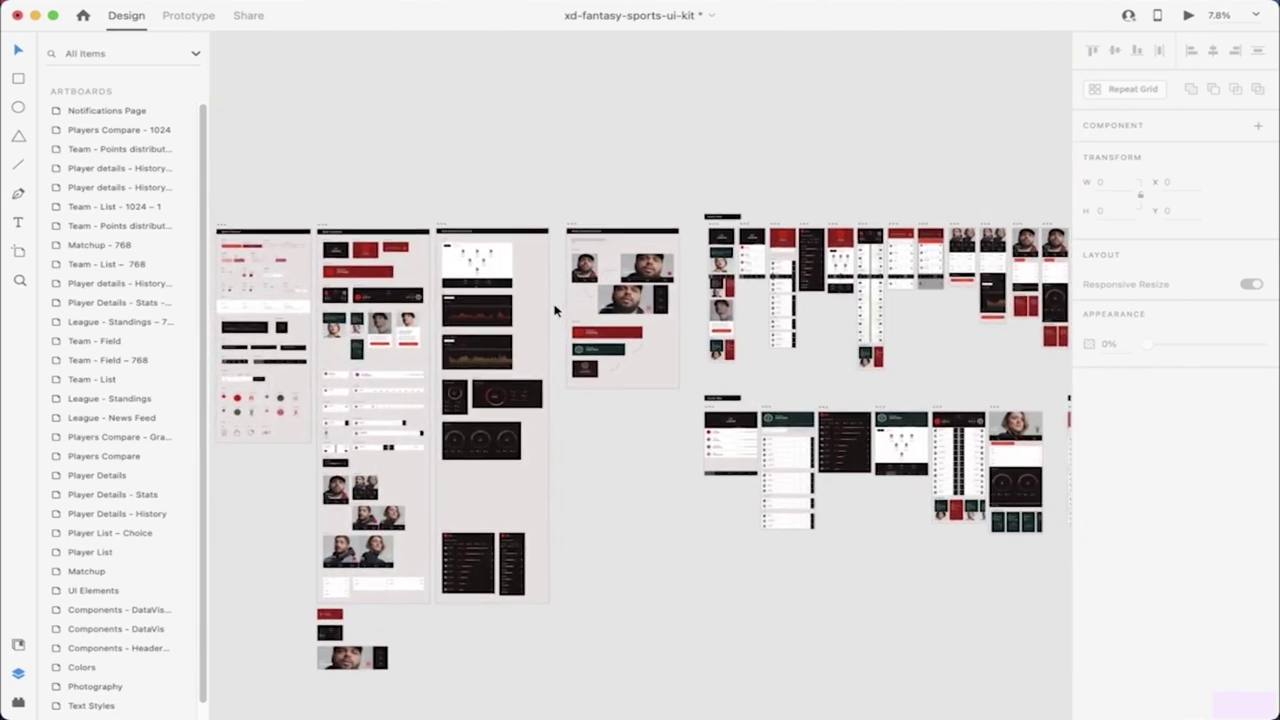
scroll(556, 310, down, 4)
scroll(589, 332, right, 5)
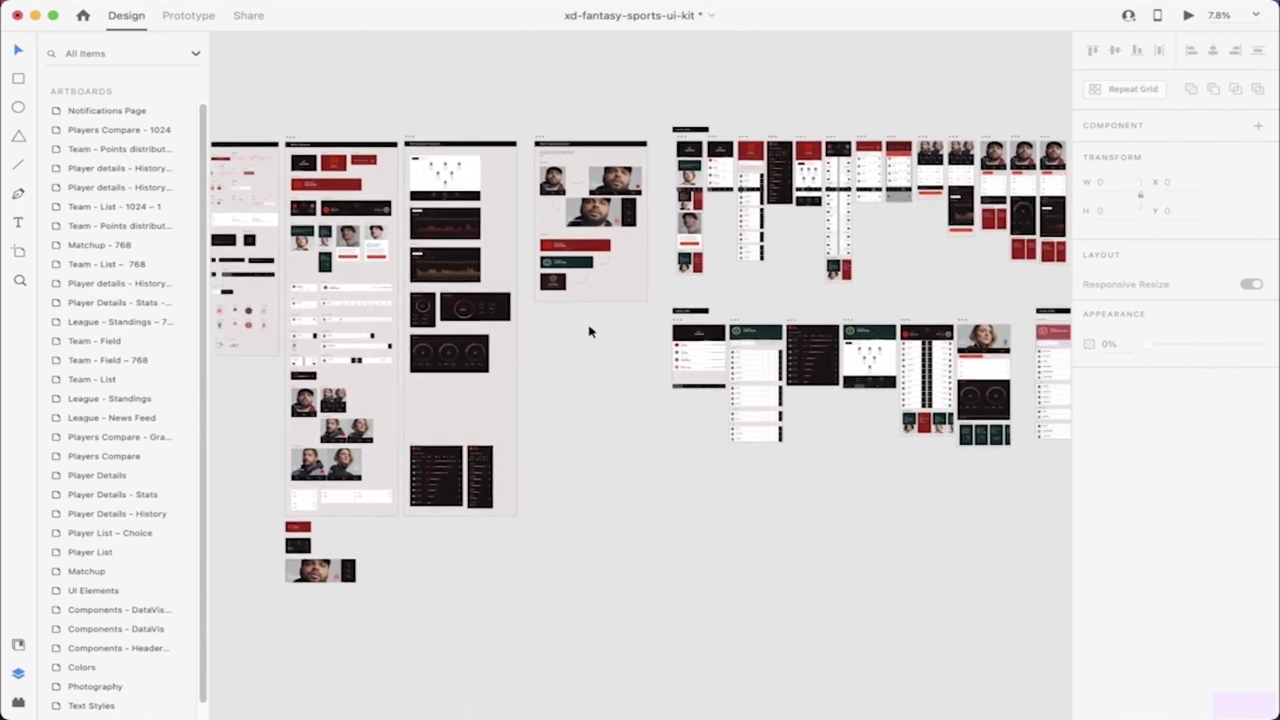
scroll(589, 332, right, 3)
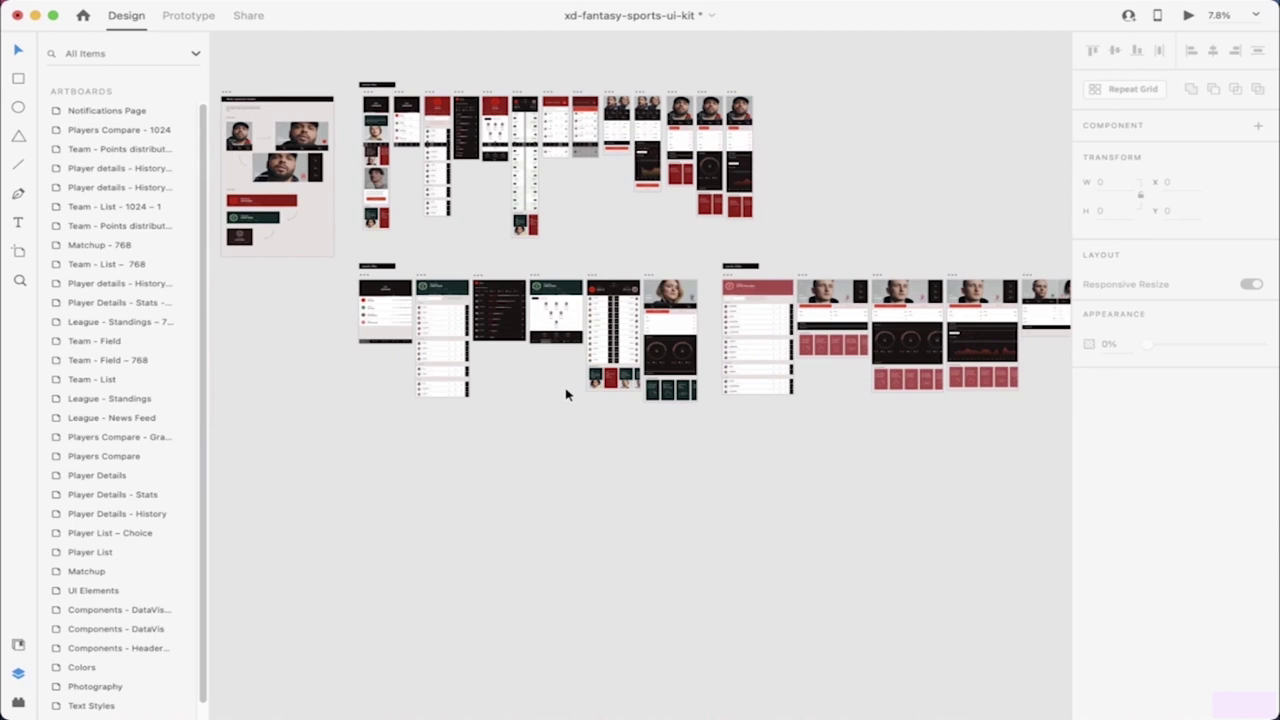
scroll(566, 394, left, 10)
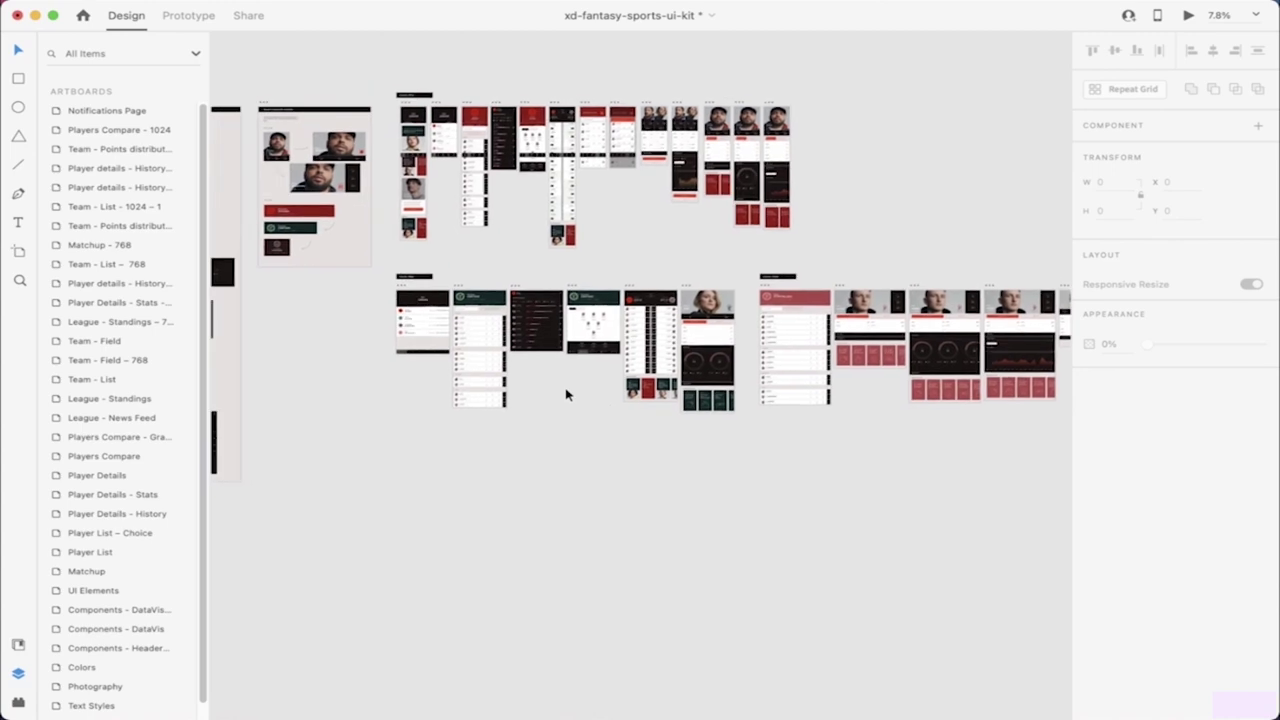
scroll(566, 394, left, 2)
scroll(566, 394, up, 1)
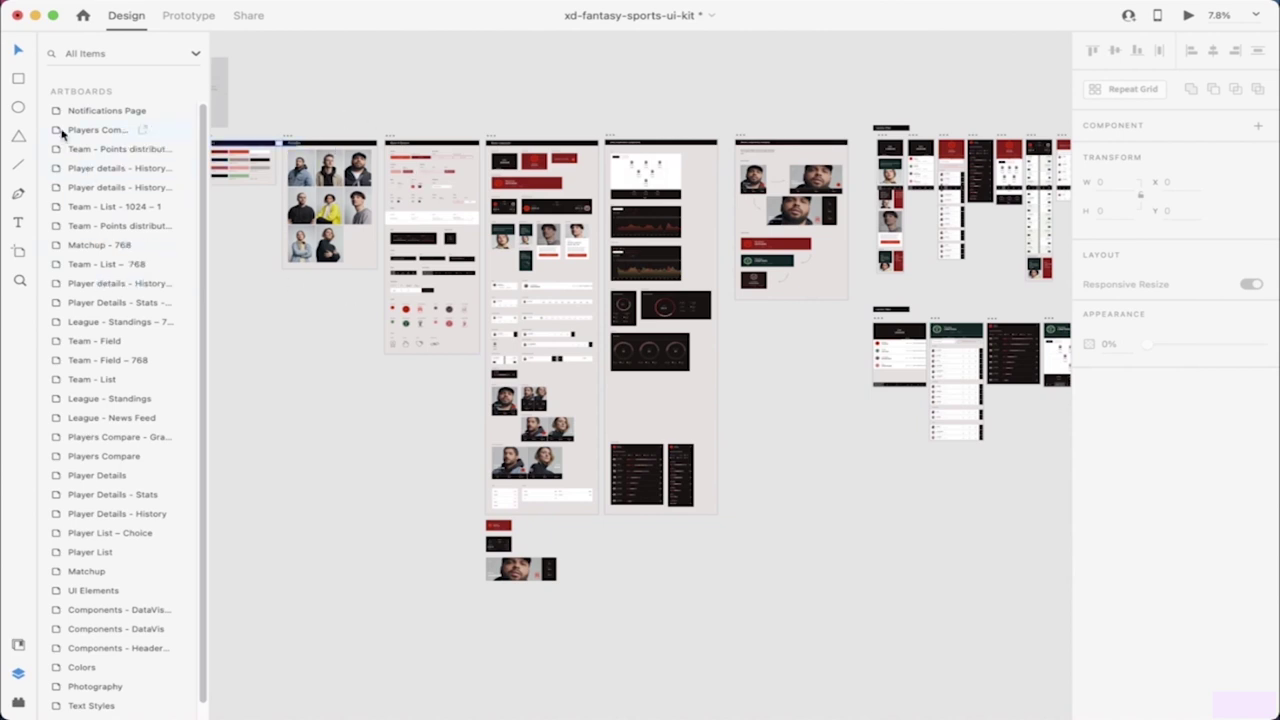
Step: Open the Players Compare - 1024 artboard from the artboard list to examine its component layers
click(64, 132)
click(57, 132)
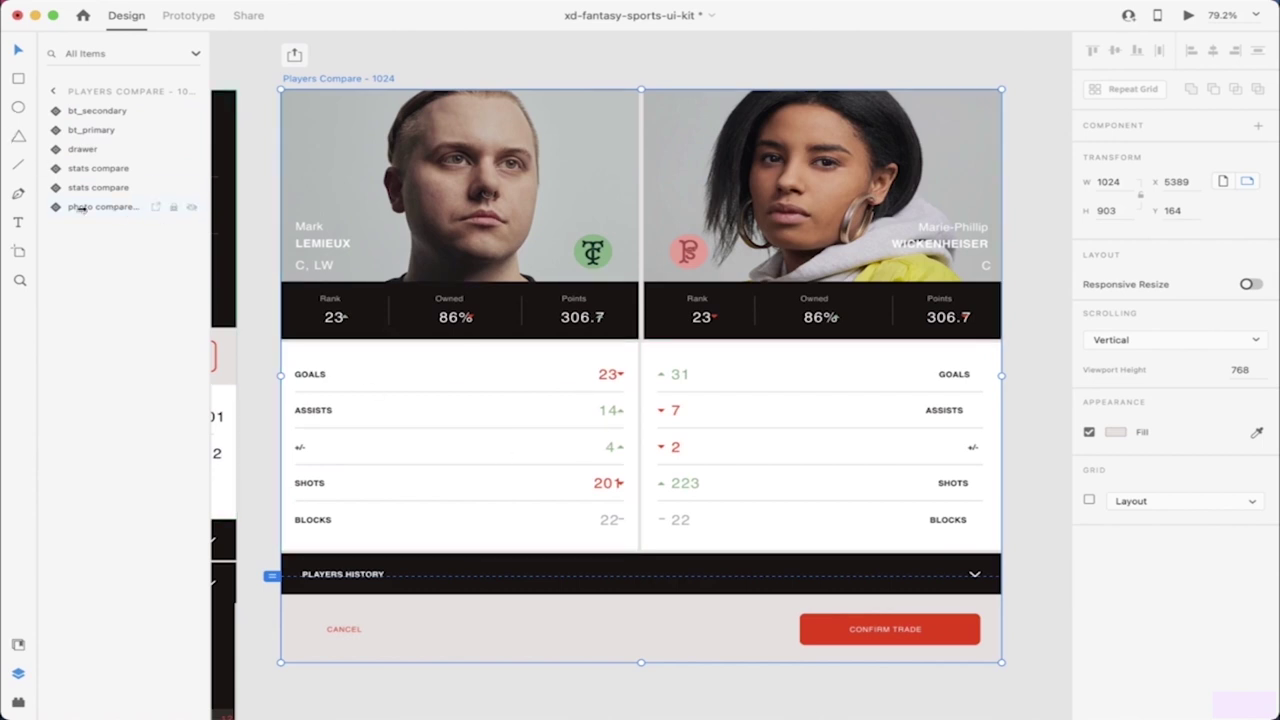
click(57, 150)
click(57, 150)
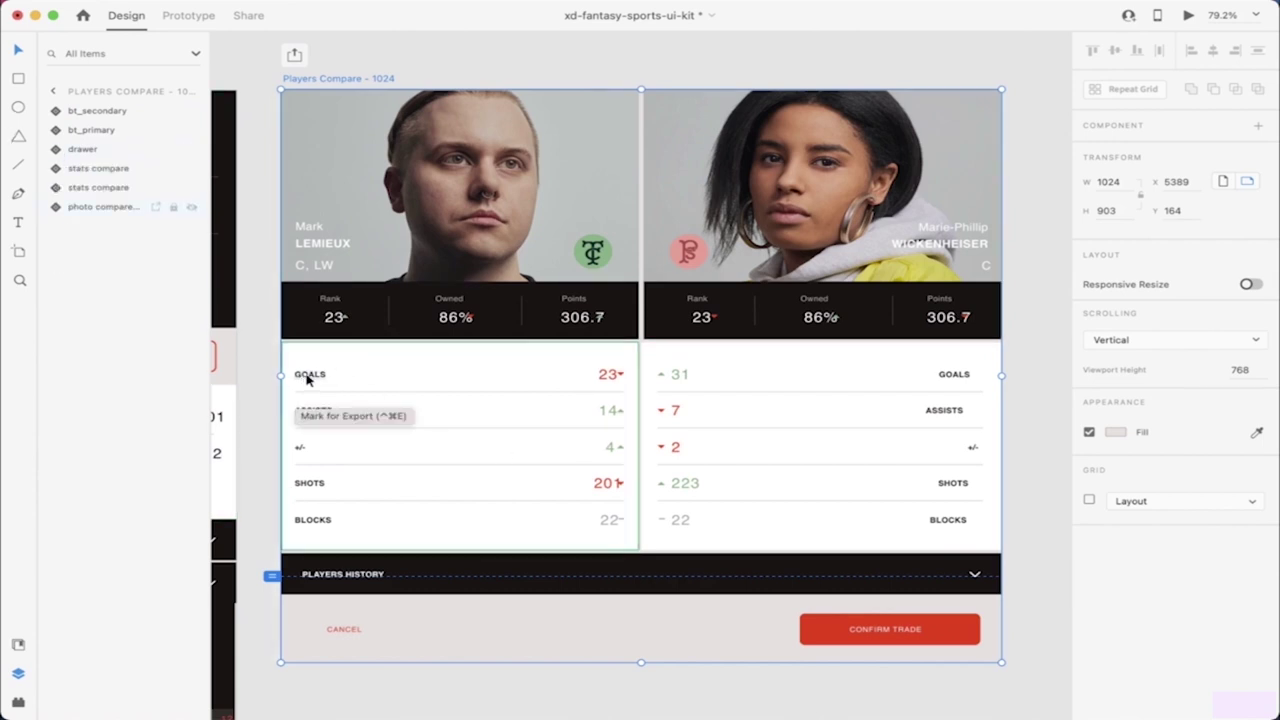
Step: Select the first player's Rank group nested in the stats1 group of the photo compare component
click(333, 318)
double_click(333, 318)
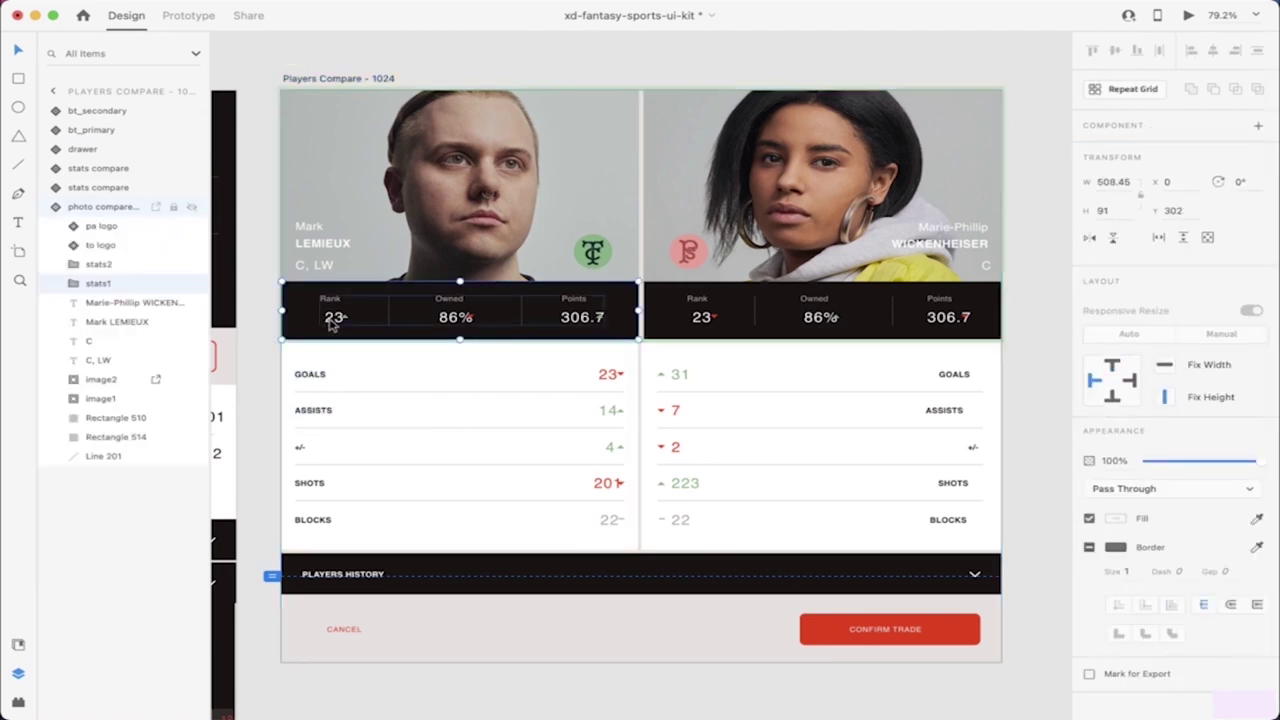
double_click(332, 322)
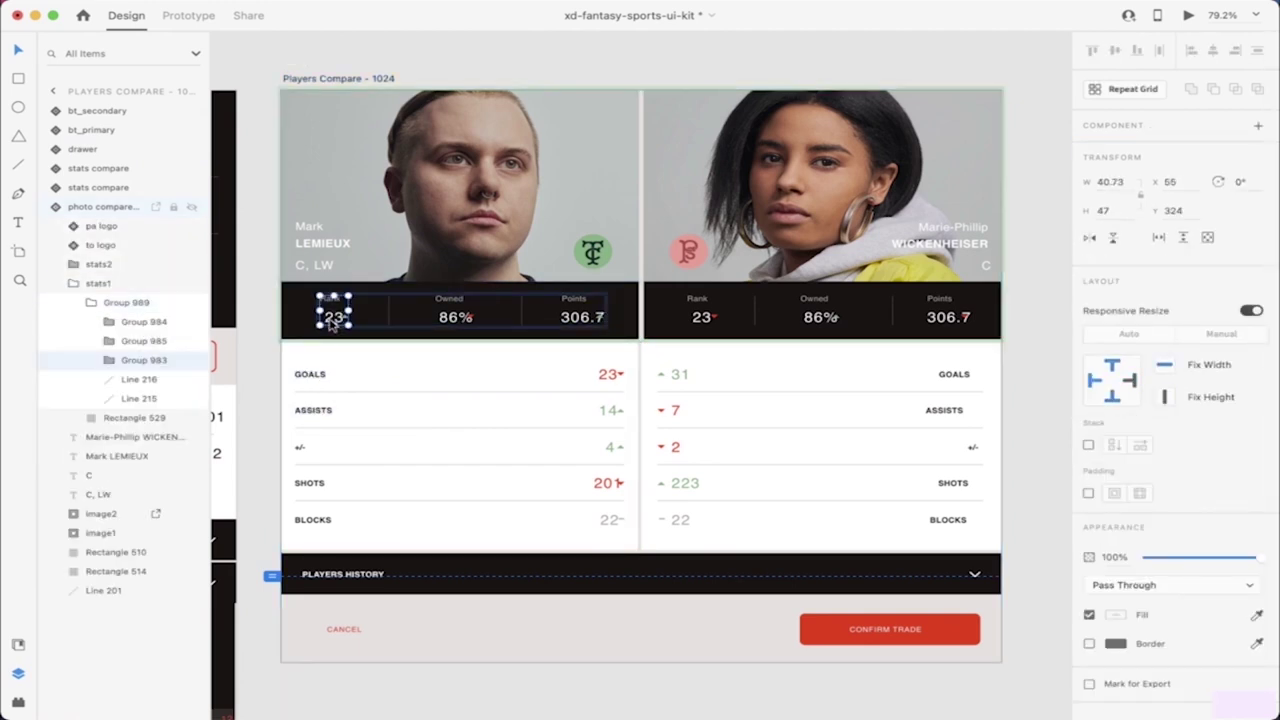
Step: Select the first player's rank number inside its nested group and collapse the photo compare medium component's layers
double_click(333, 322)
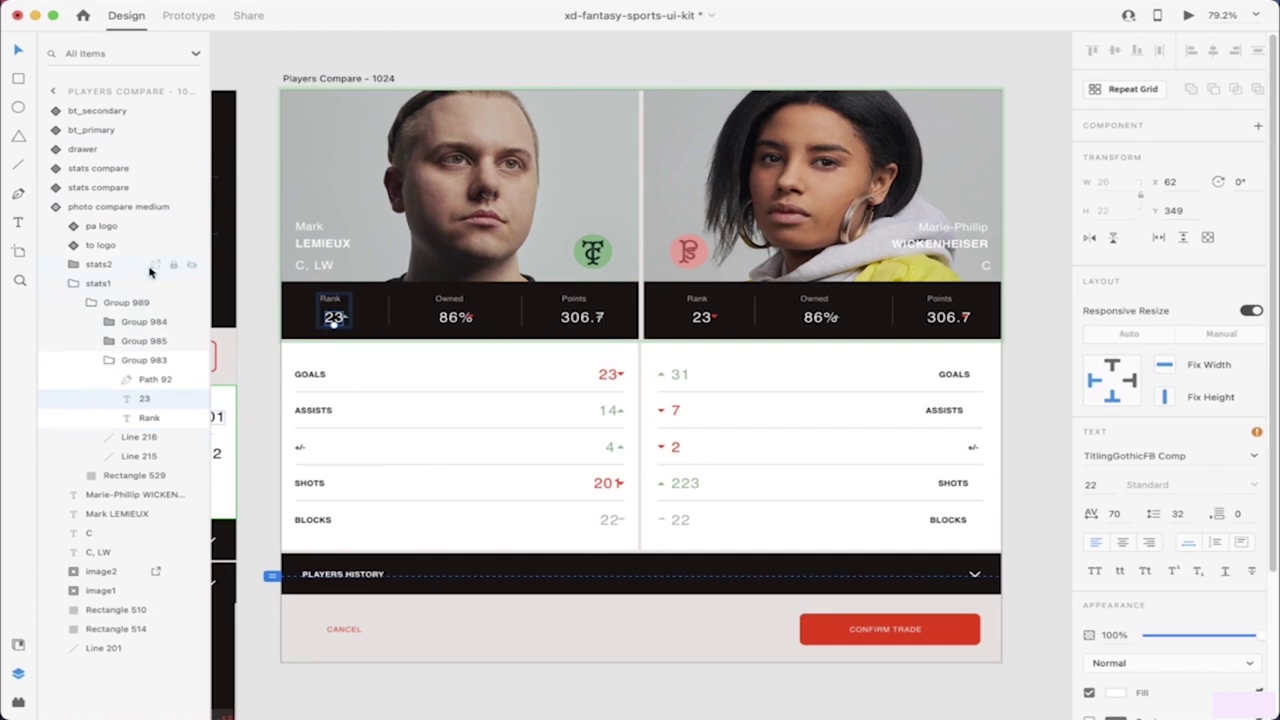
click(55, 207)
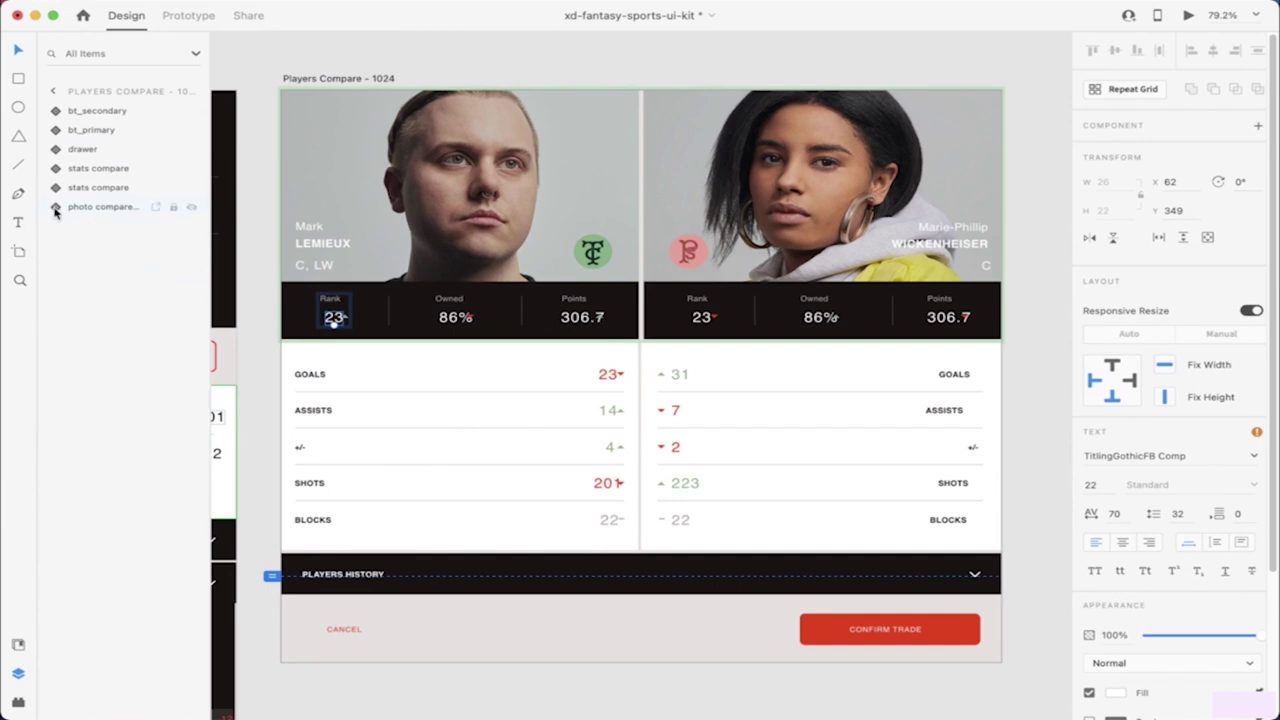
Step: Expand the drawer component of the Players Compare - 1024 artboard and select its PLAYERS HISTORY text layer for a closer look
click(56, 150)
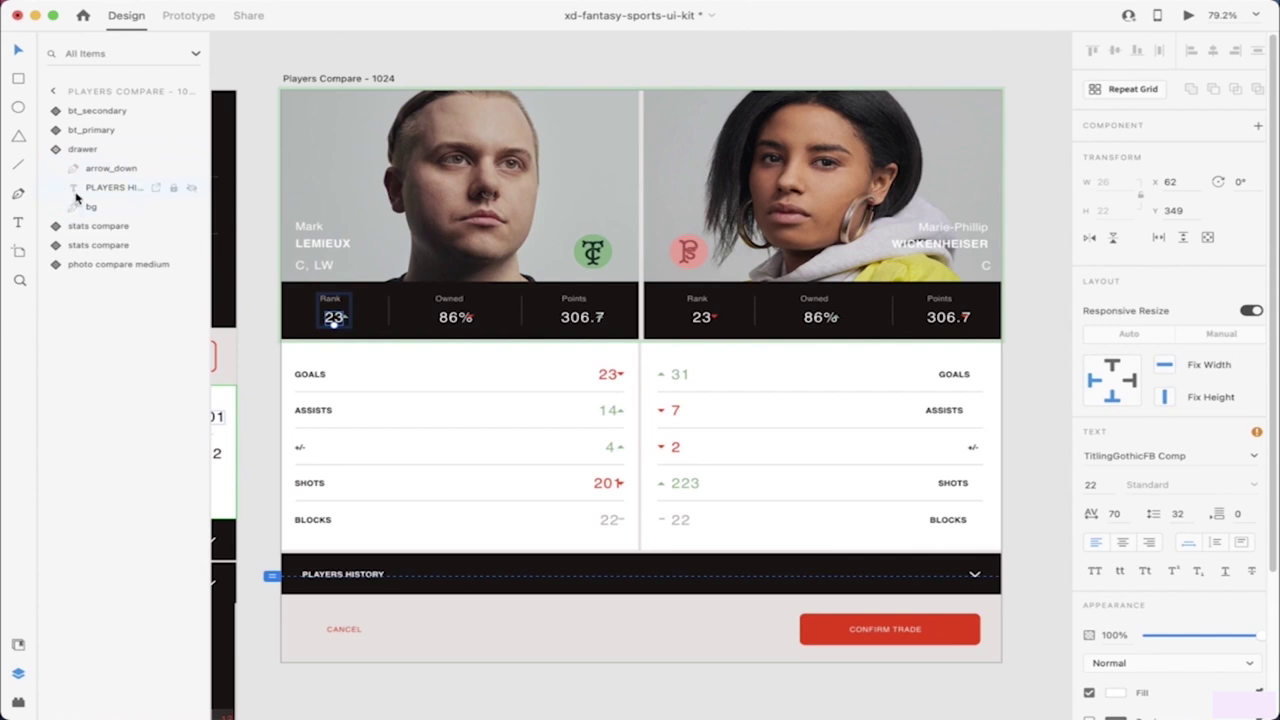
click(77, 193)
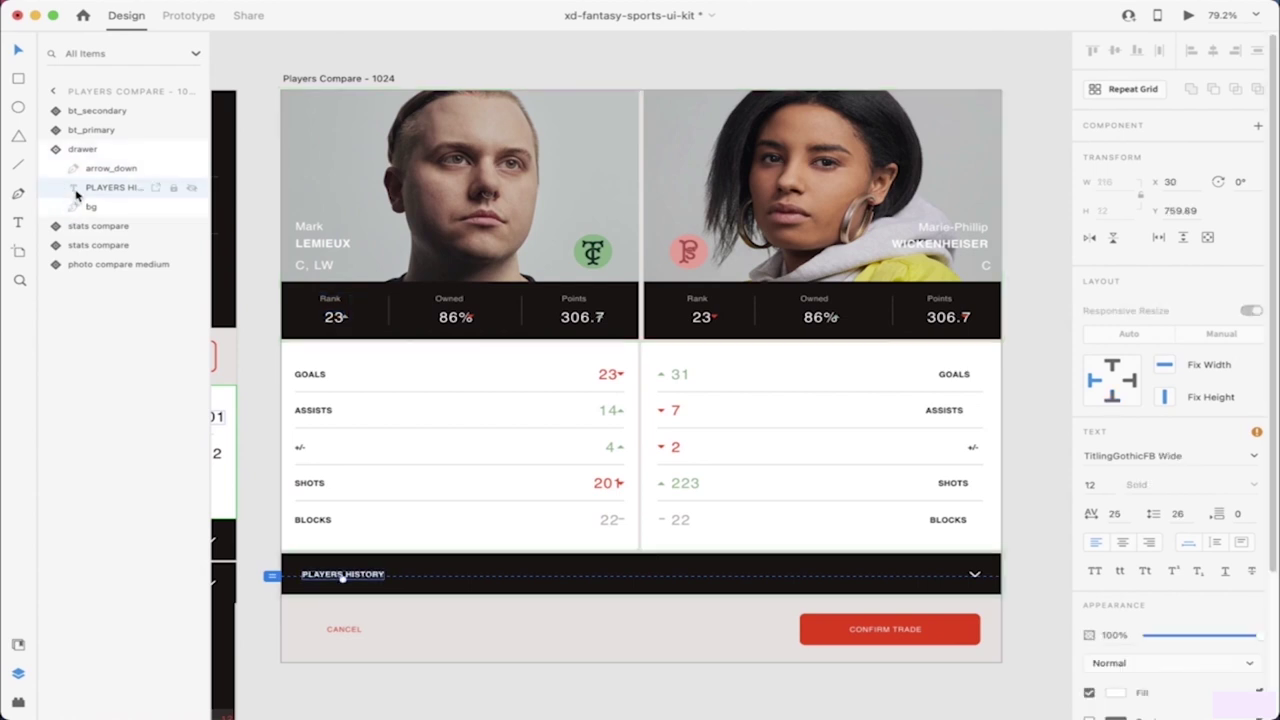
scroll(325, 595, up, 3)
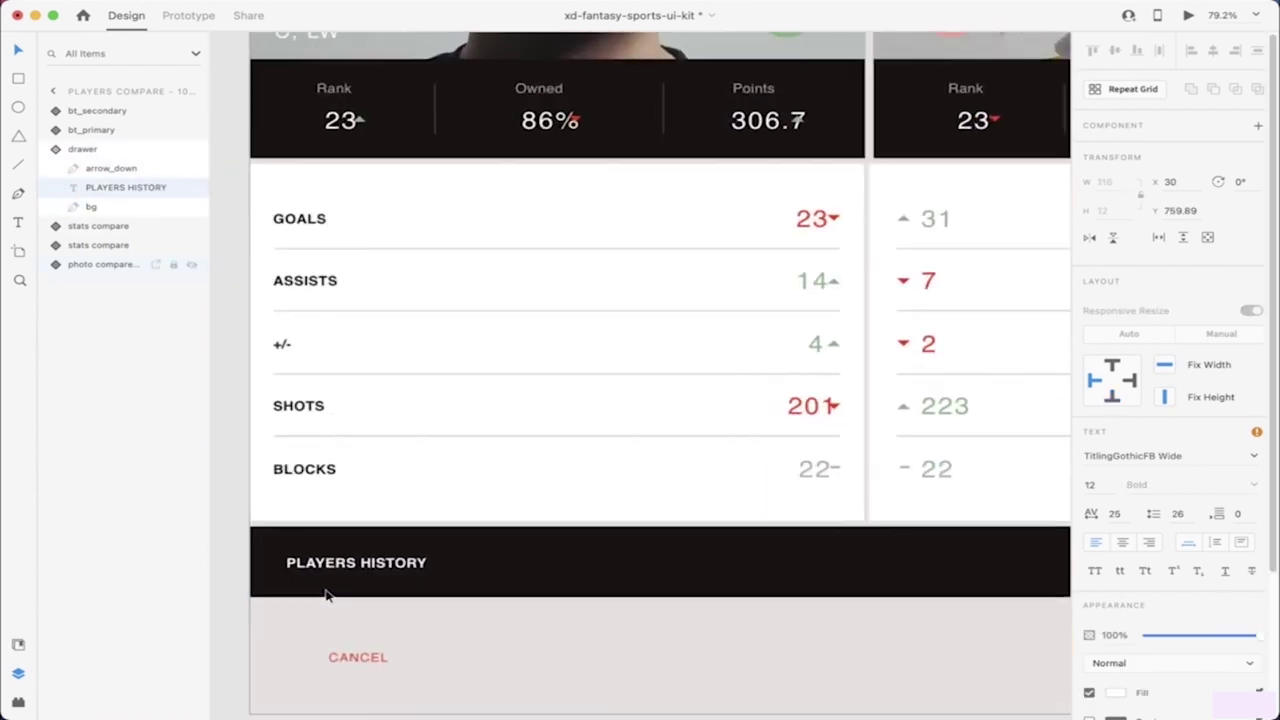
scroll(328, 585, up, 3)
Step: Open the PLAYERS HISTORY text on the drawer bar for editing directly on the canvas, and leave the text editing
scroll(360, 614, down, 8)
click(450, 657)
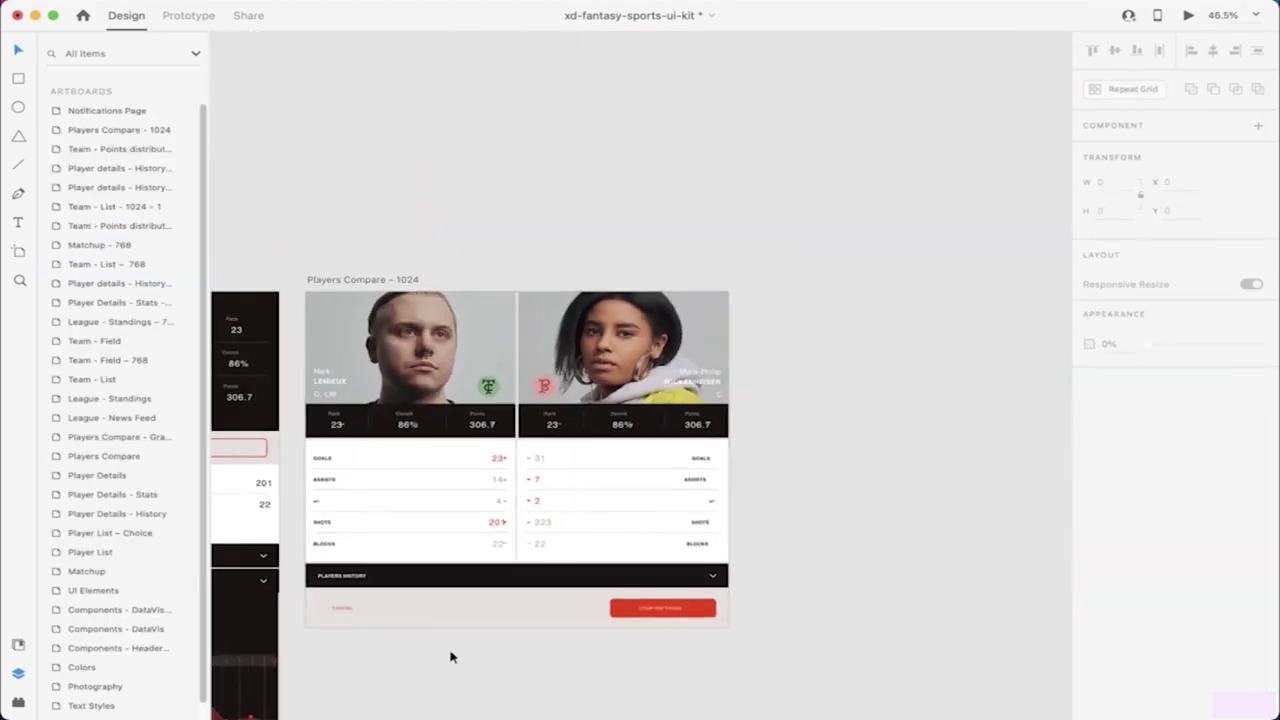
scroll(366, 554, down, 1)
click(363, 556)
scroll(358, 558, up, 2)
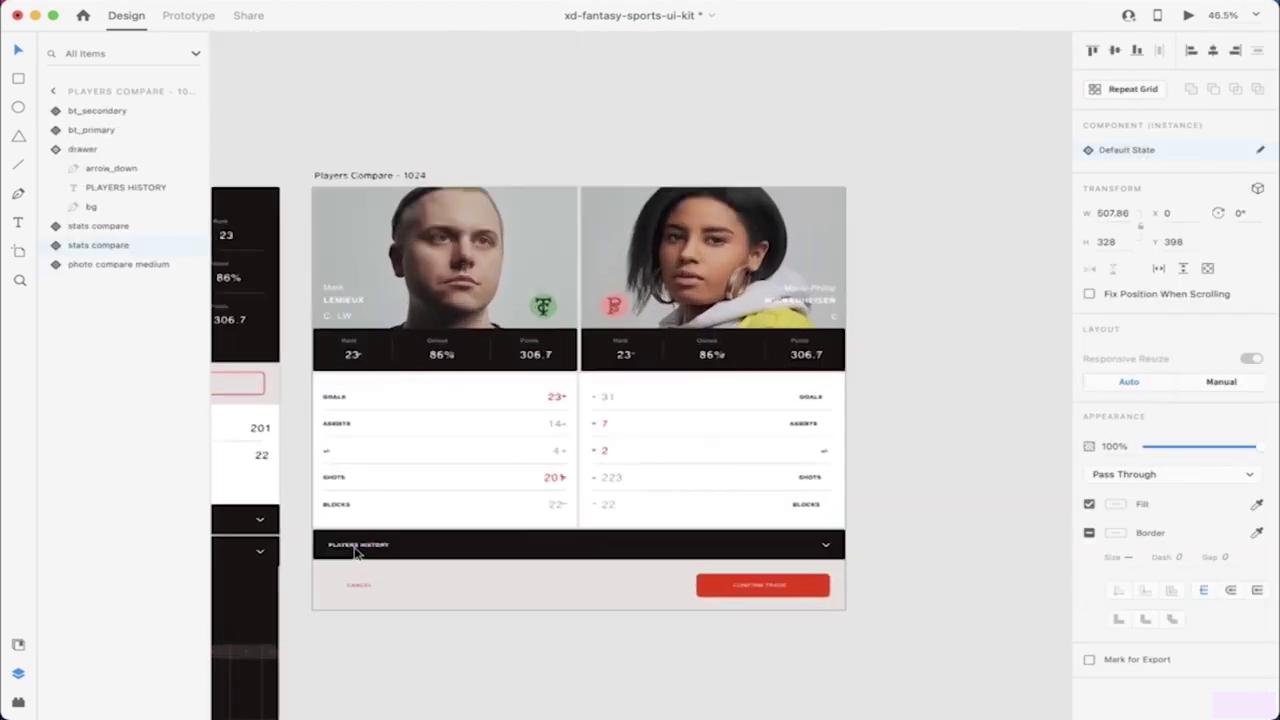
scroll(357, 553, up, 5)
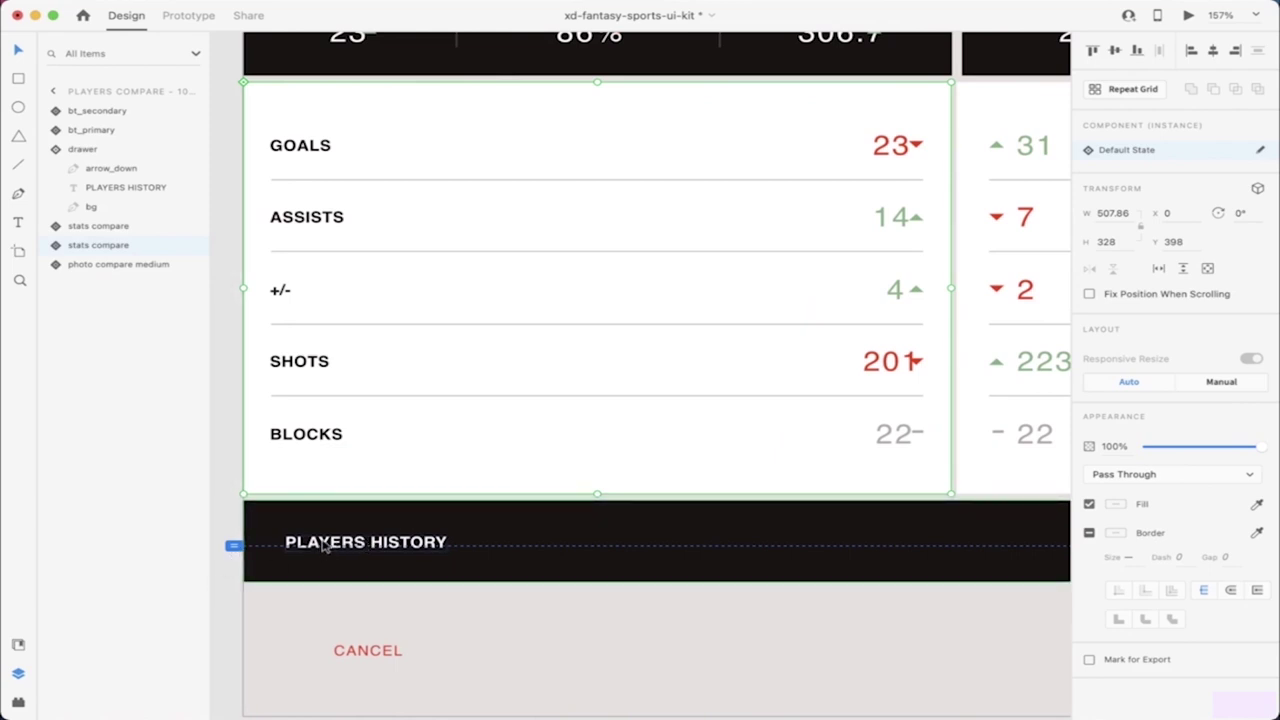
click(218, 606)
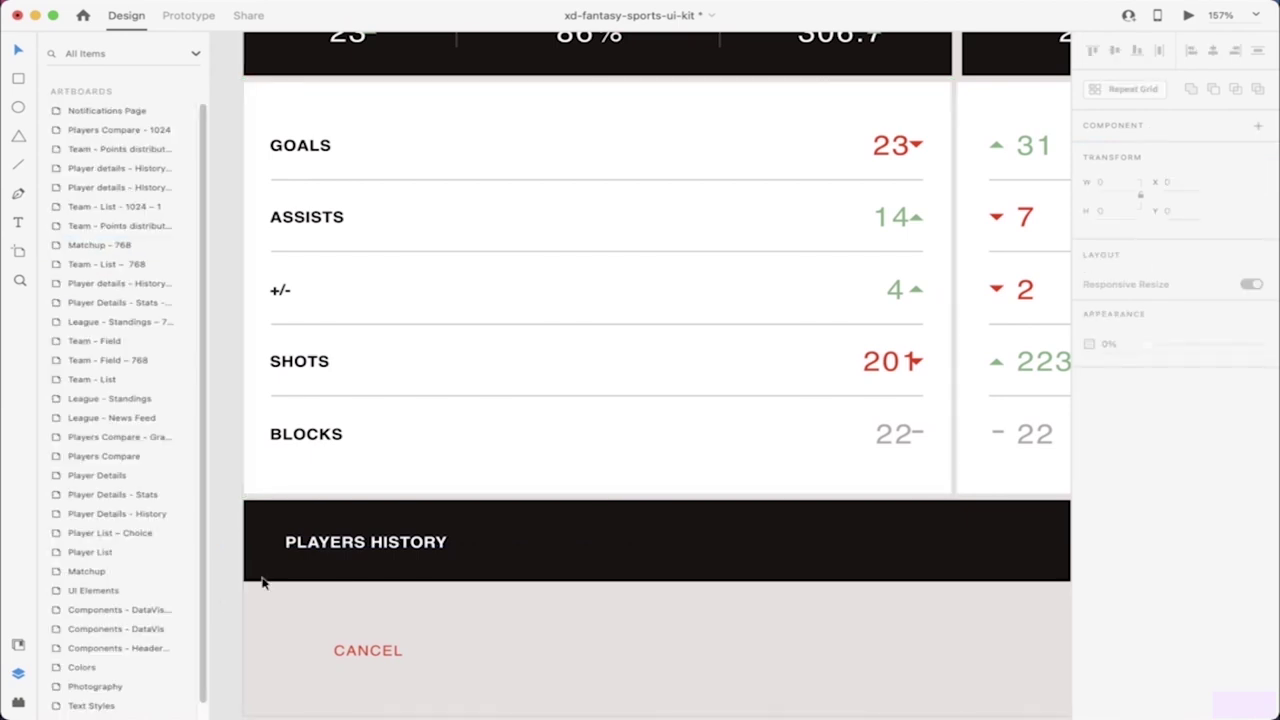
click(303, 545)
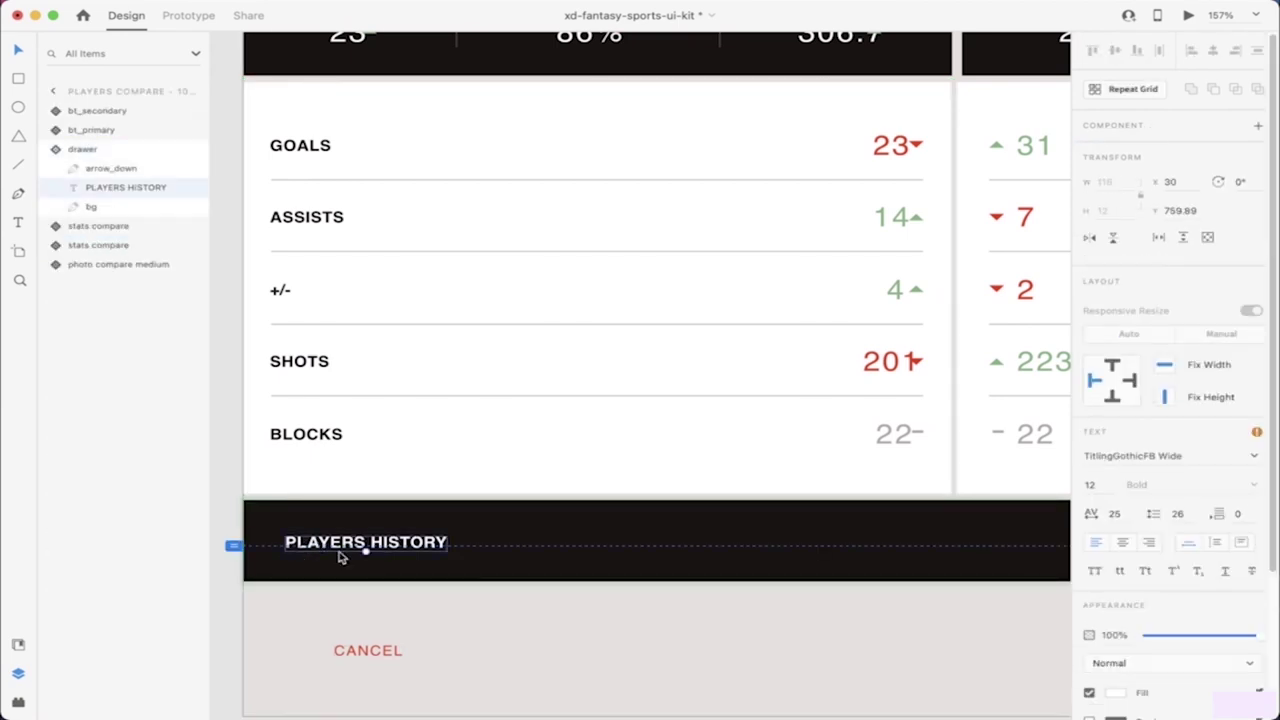
double_click(340, 545)
key(Escape)
key(Escape)
Step: Select the 2019 label nested in the first stat chart below the Goals ring on Player details - History - 1024 – 1
scroll(228, 620, down, 10)
scroll(230, 615, left, 5)
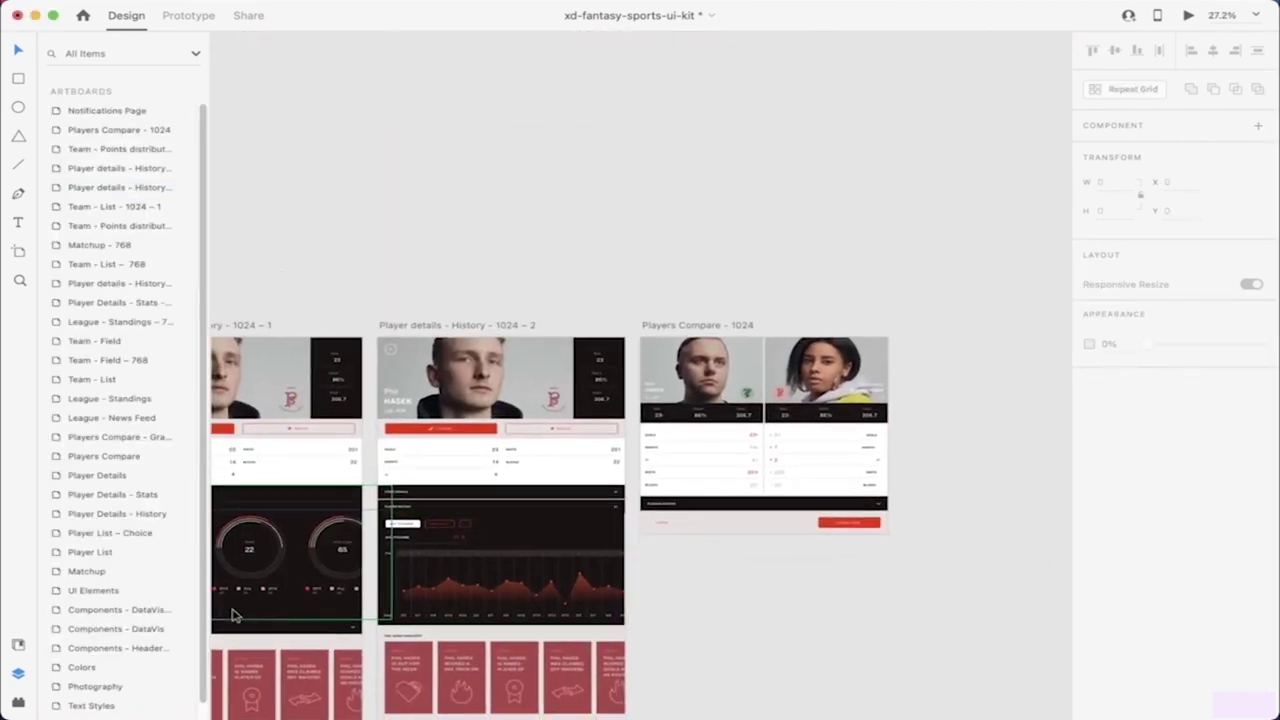
scroll(232, 615, left, 5)
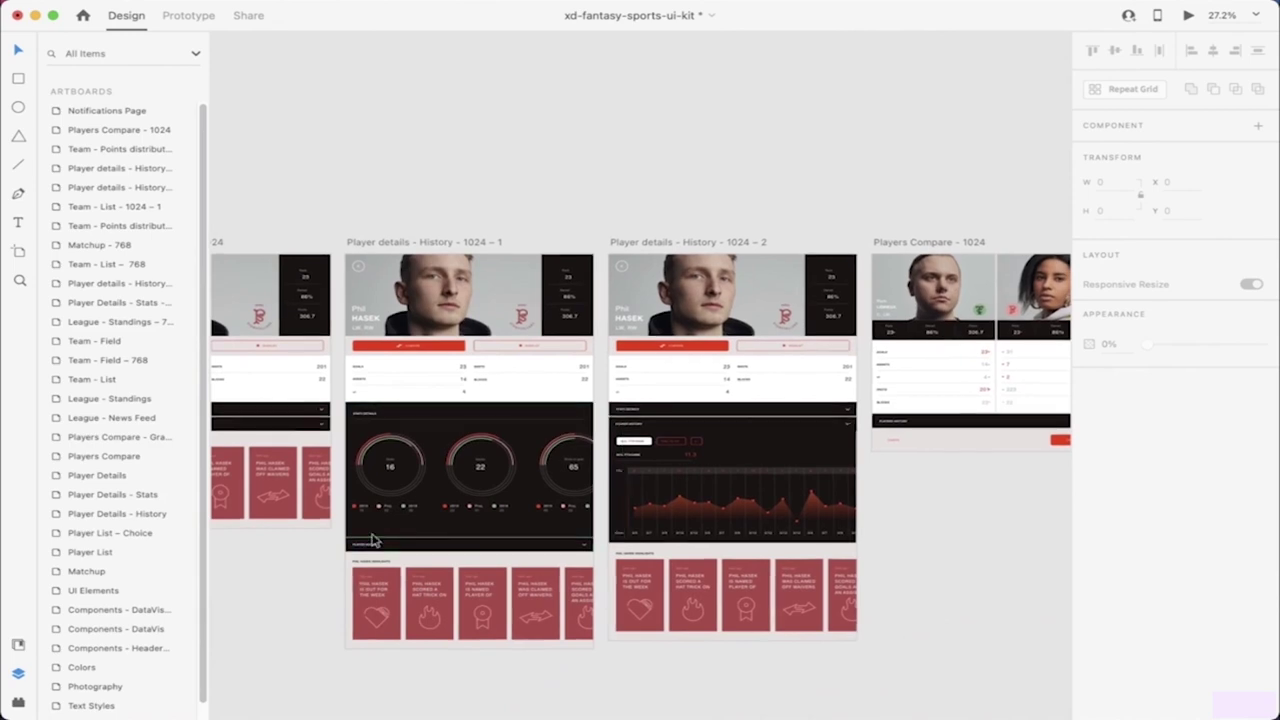
scroll(368, 536, up, 5)
scroll(371, 538, up, 5)
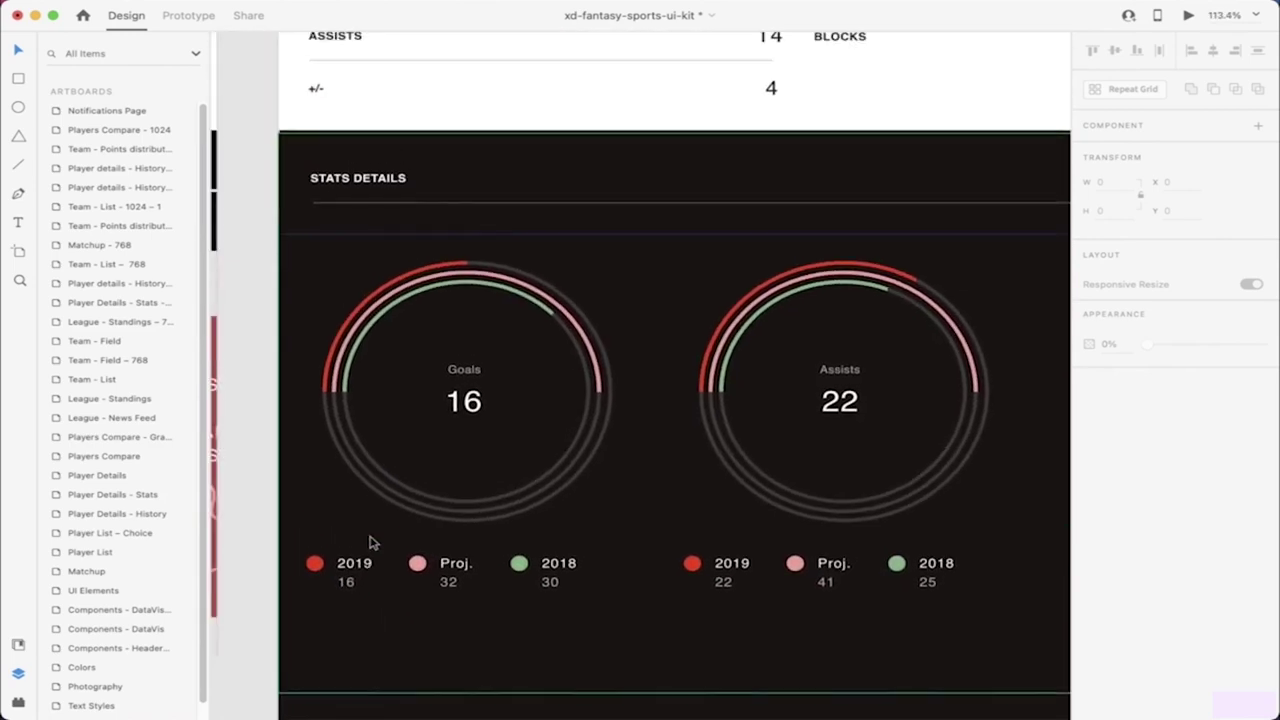
click(366, 486)
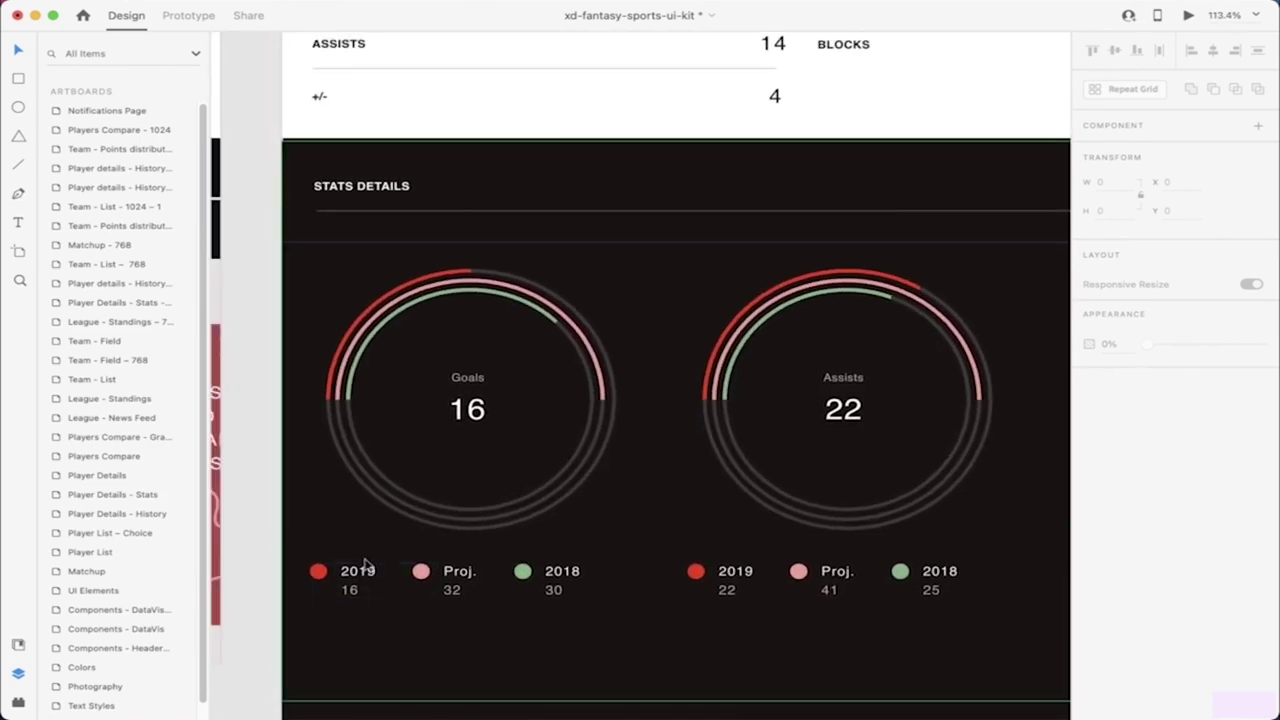
double_click(364, 574)
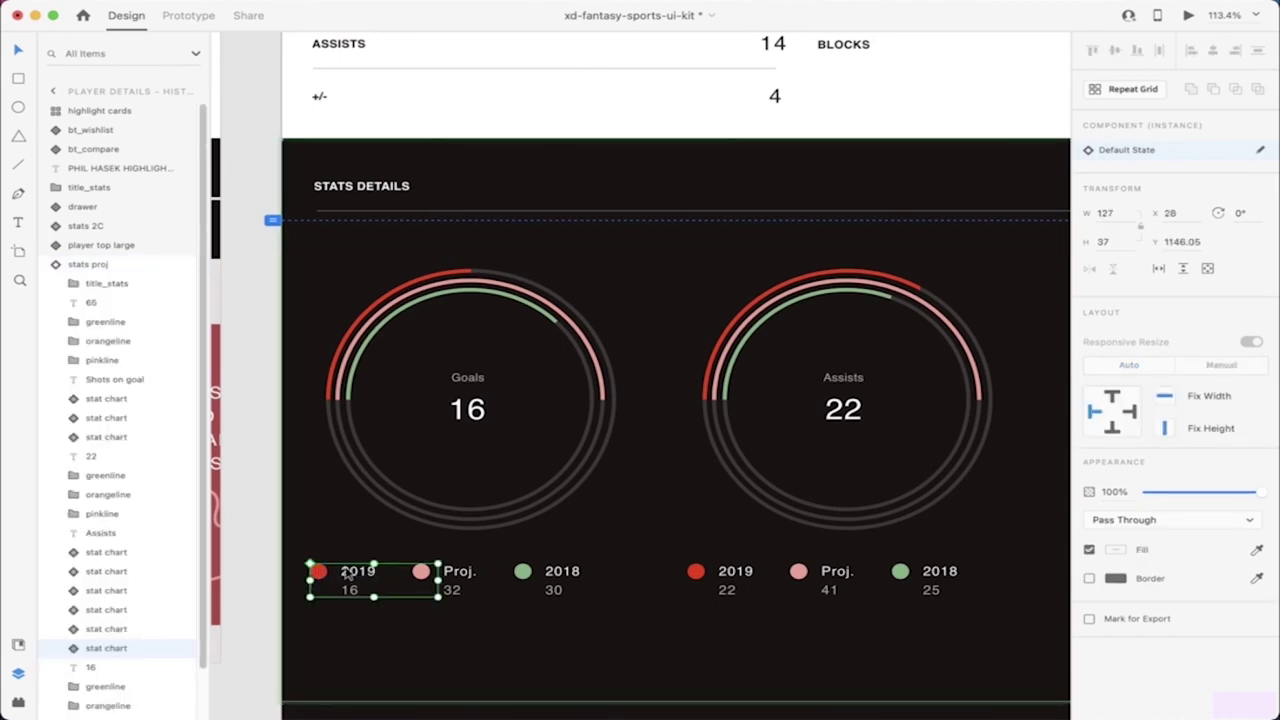
double_click(352, 575)
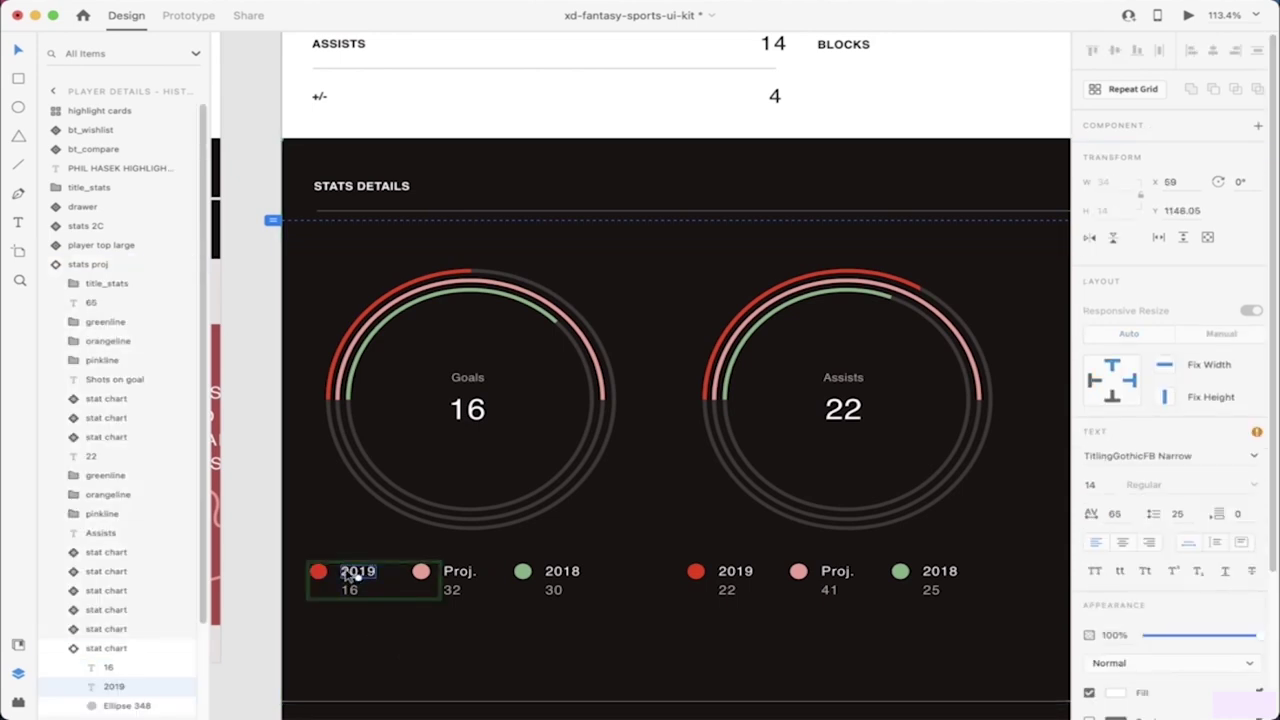
Step: Open the 2019 label for text editing, leave it, and select the dark background of the stats proj component
scroll(345, 573, up, 3)
scroll(345, 573, up, 5)
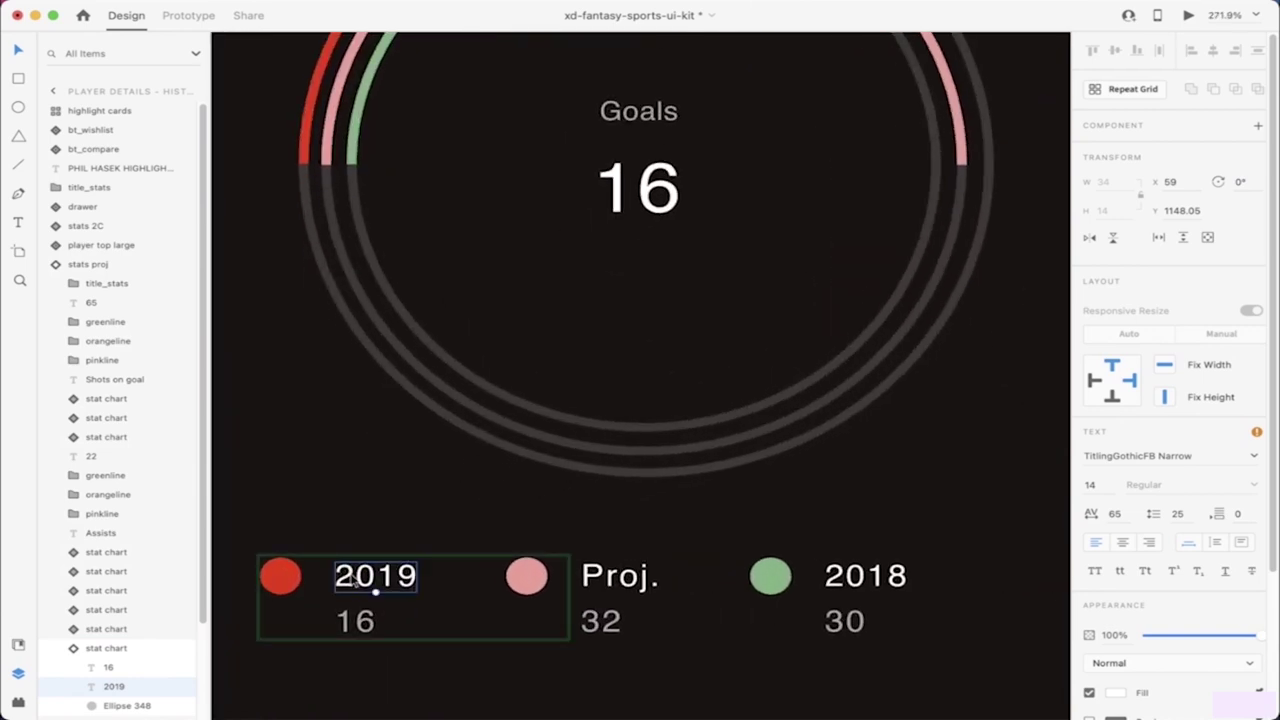
double_click(352, 576)
key(Escape)
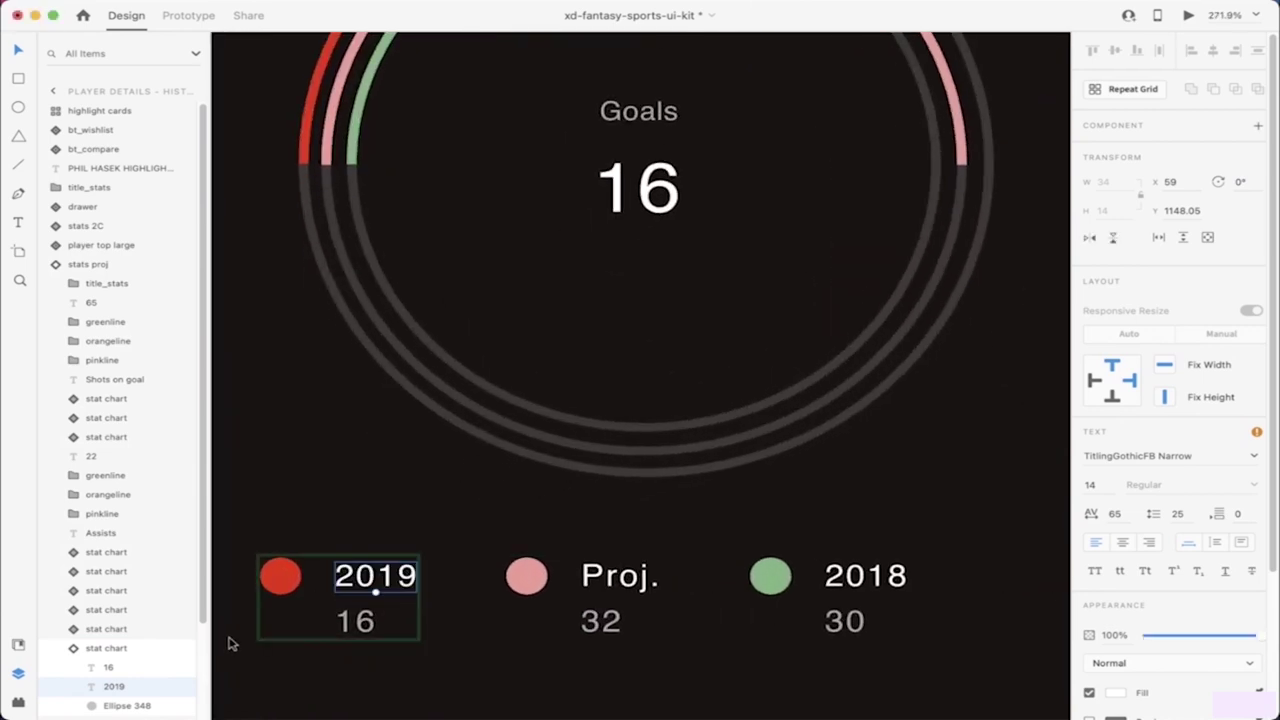
click(229, 642)
Step: Review the nested layers of the stats proj component, collapse it, and clear the selection
scroll(229, 642, down, 10)
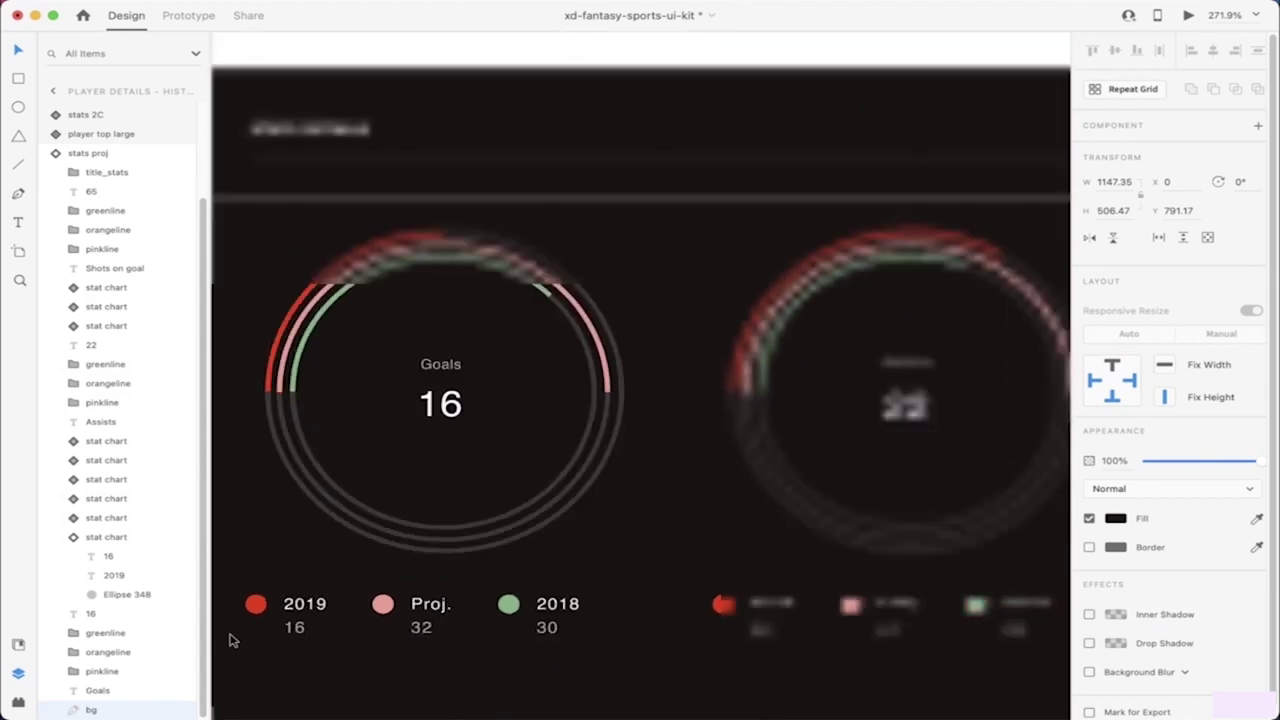
scroll(240, 643, down, 4)
scroll(240, 643, left, 3)
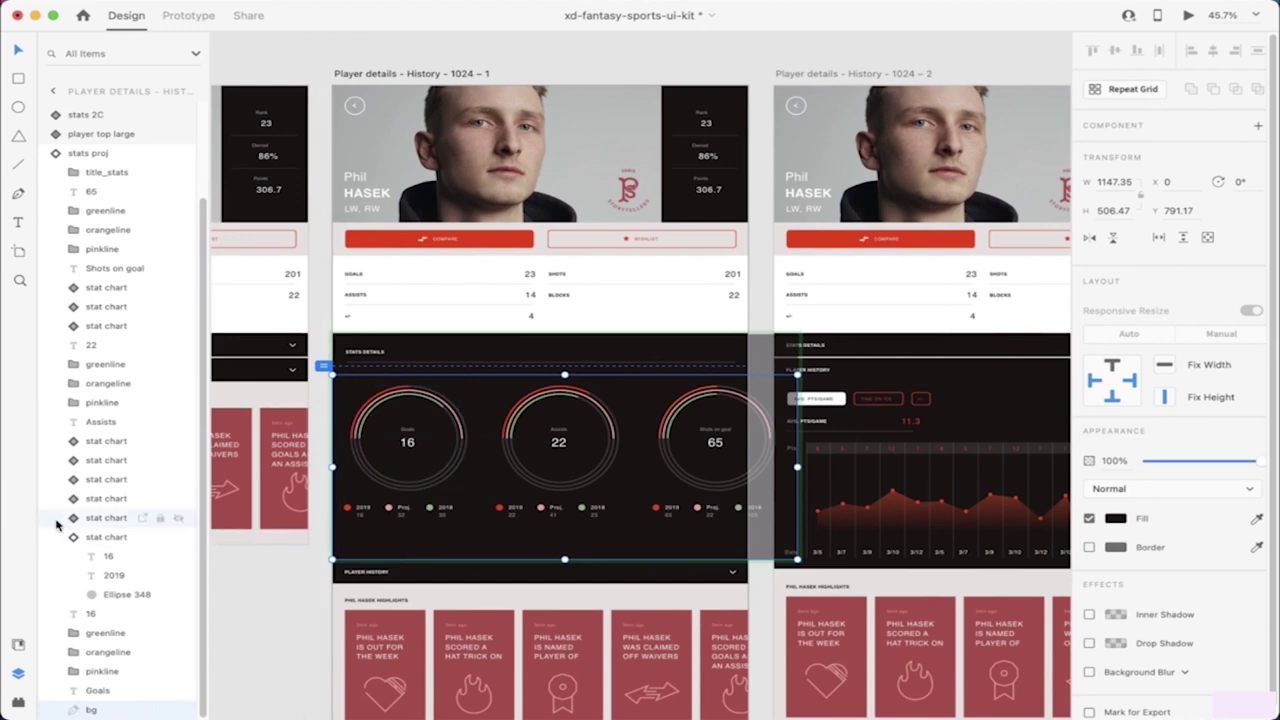
scroll(71, 537, up, 3)
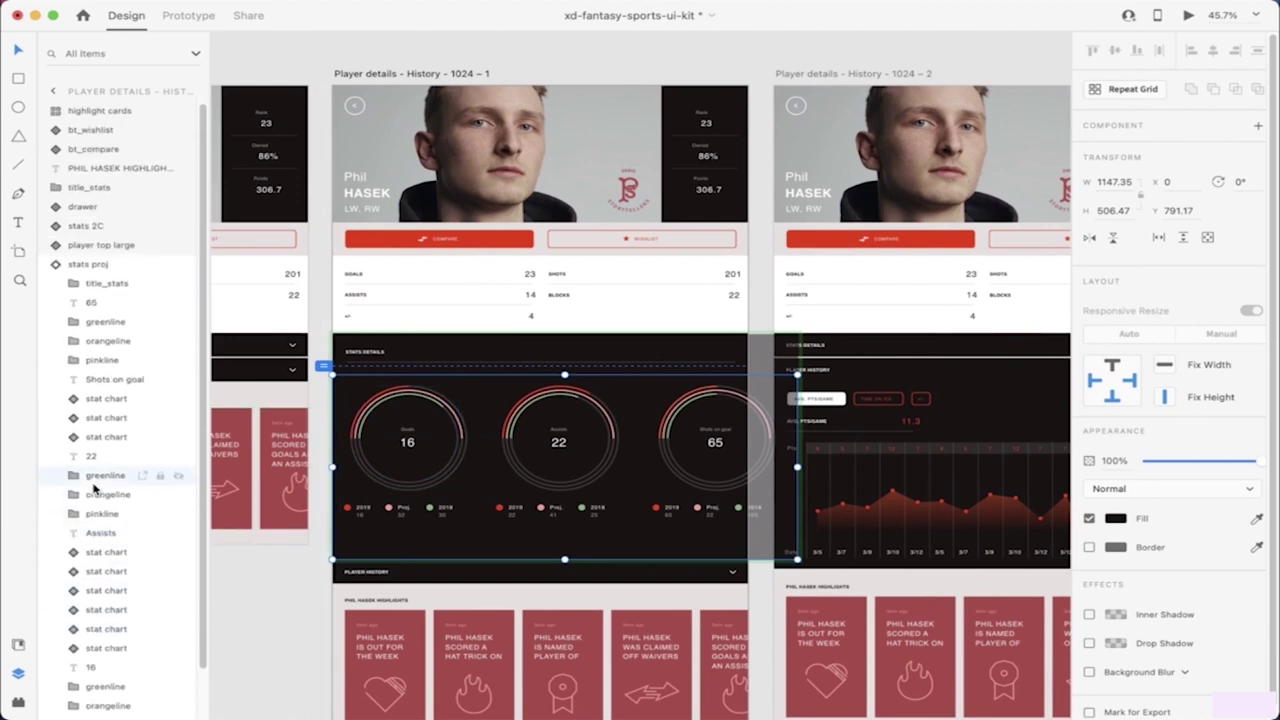
click(58, 264)
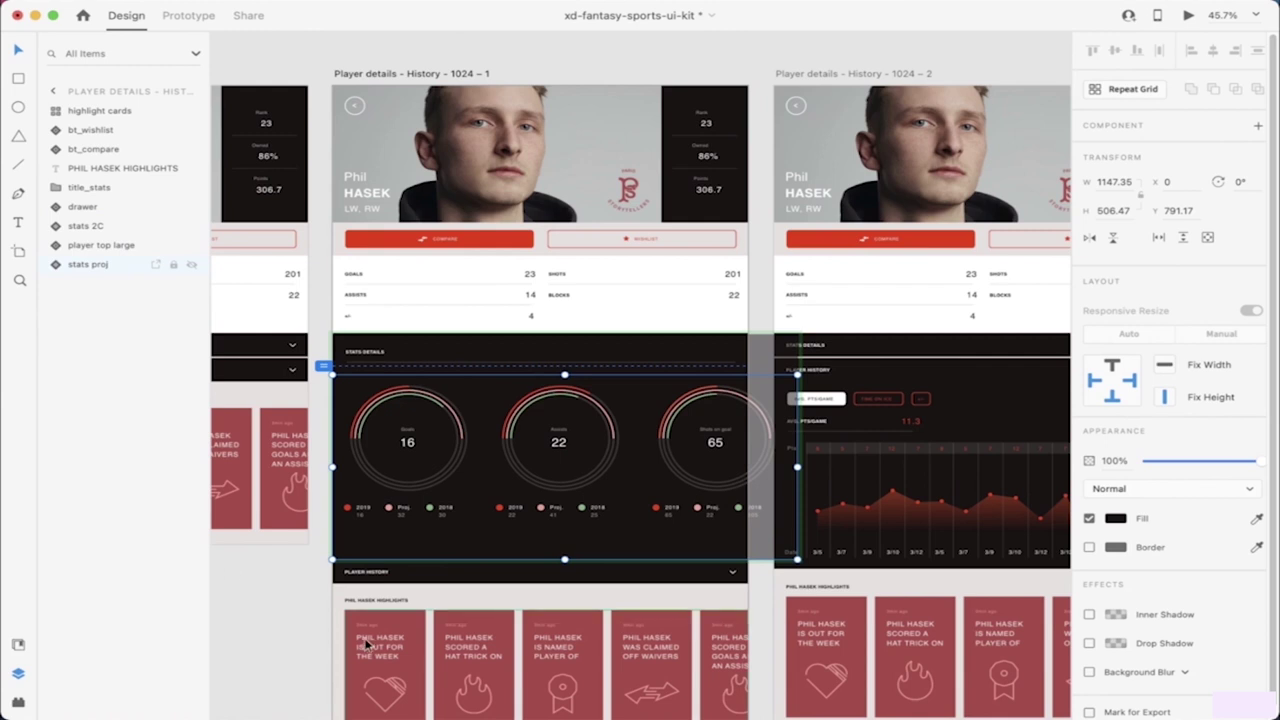
click(275, 636)
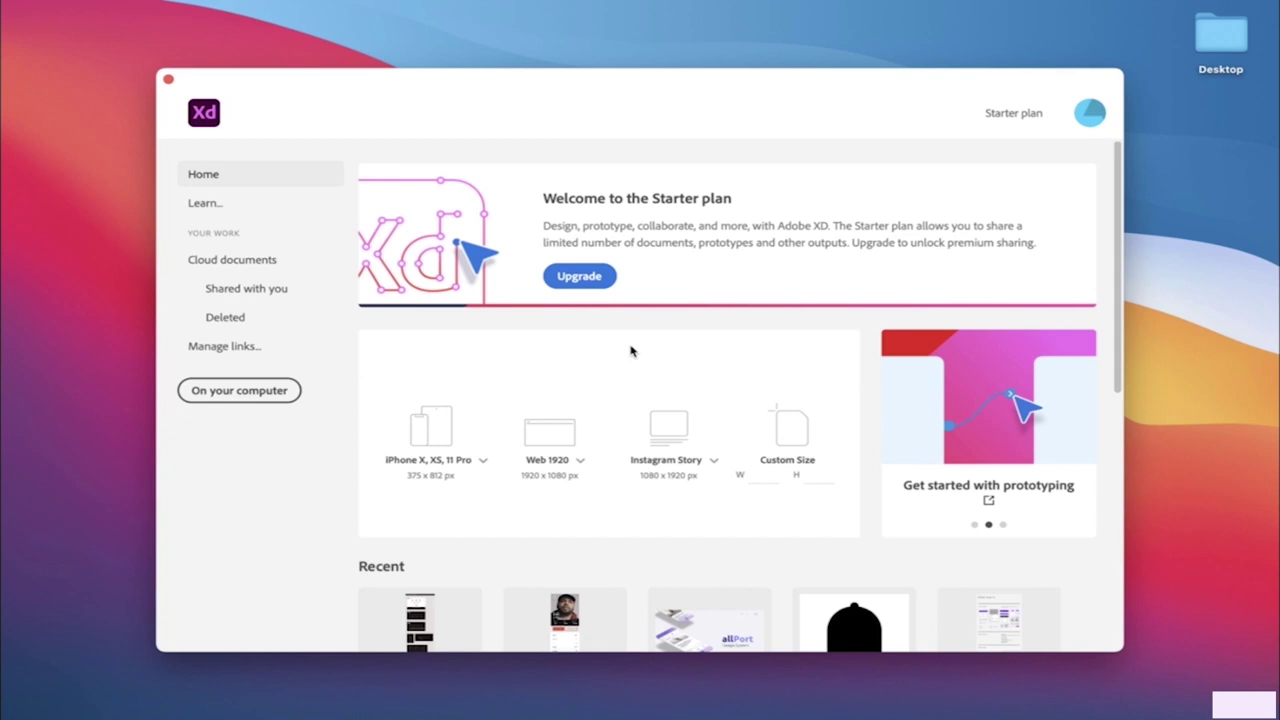
Step: Switch to the web browser and search Google Images for "heart beat icon" in a new tab
mouse_move(940, 700)
click(995, 708)
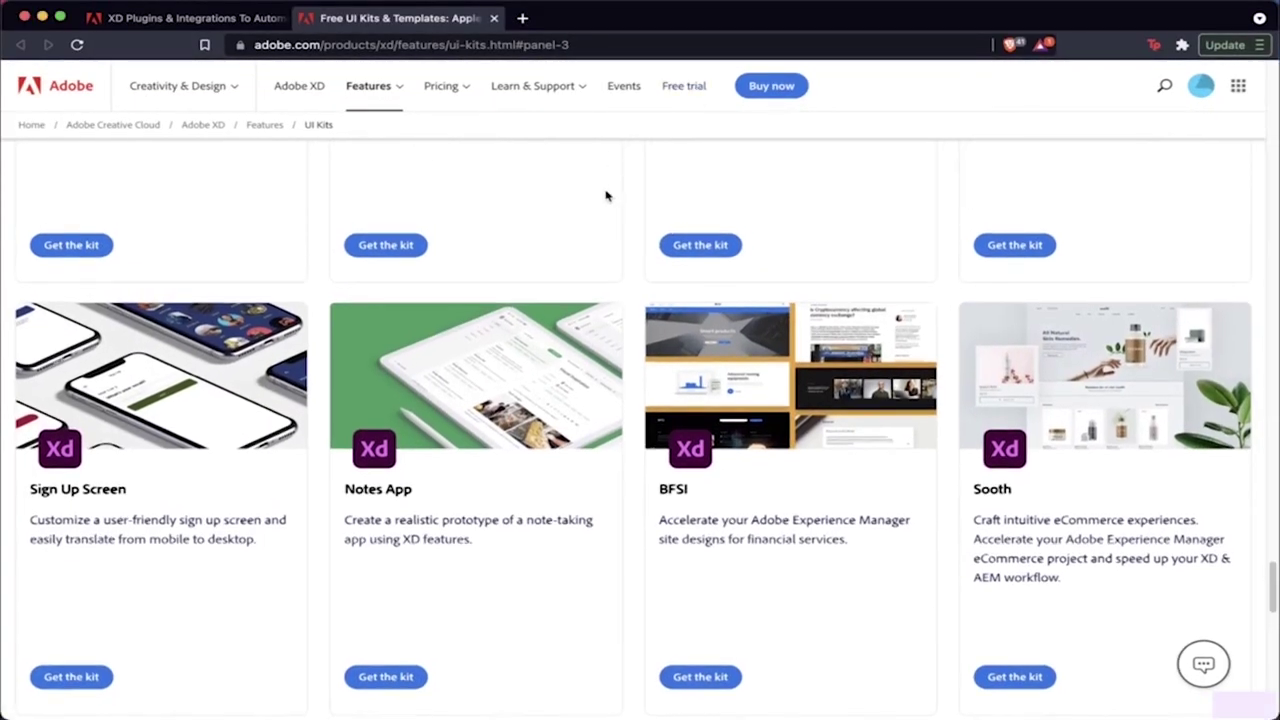
scroll(620, 198, up, 5)
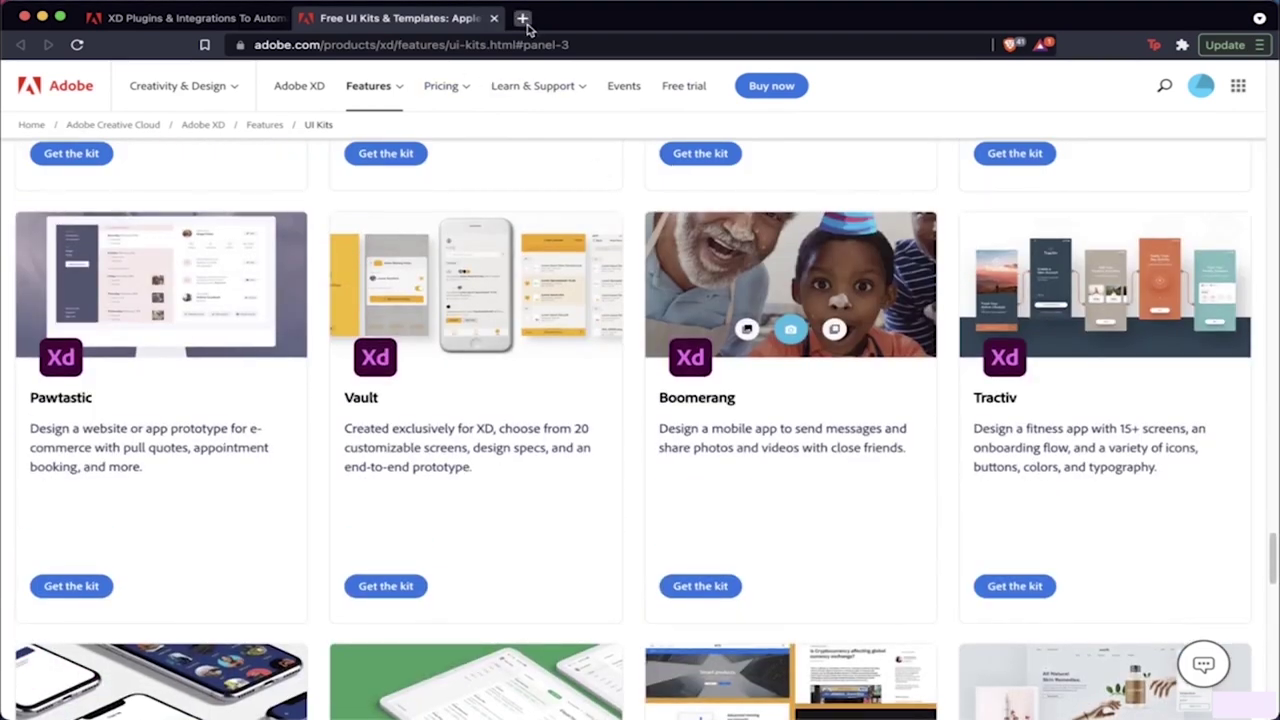
key(super+t)
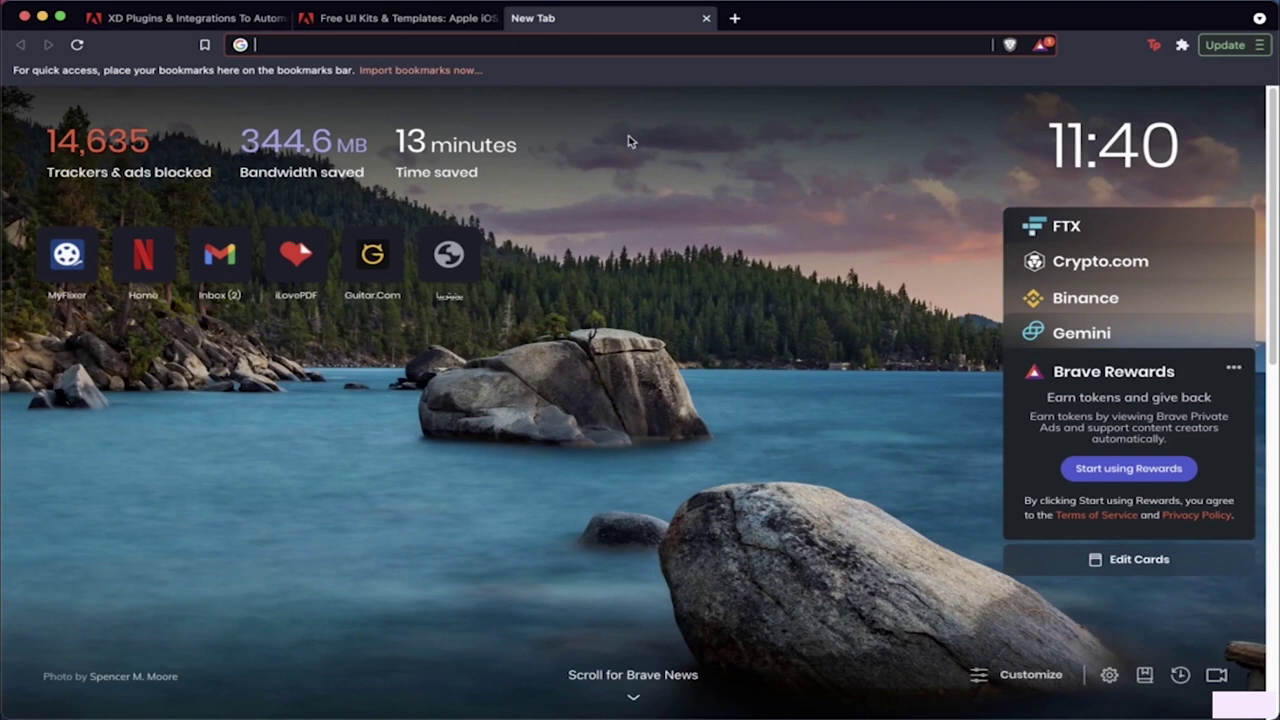
text(hea)
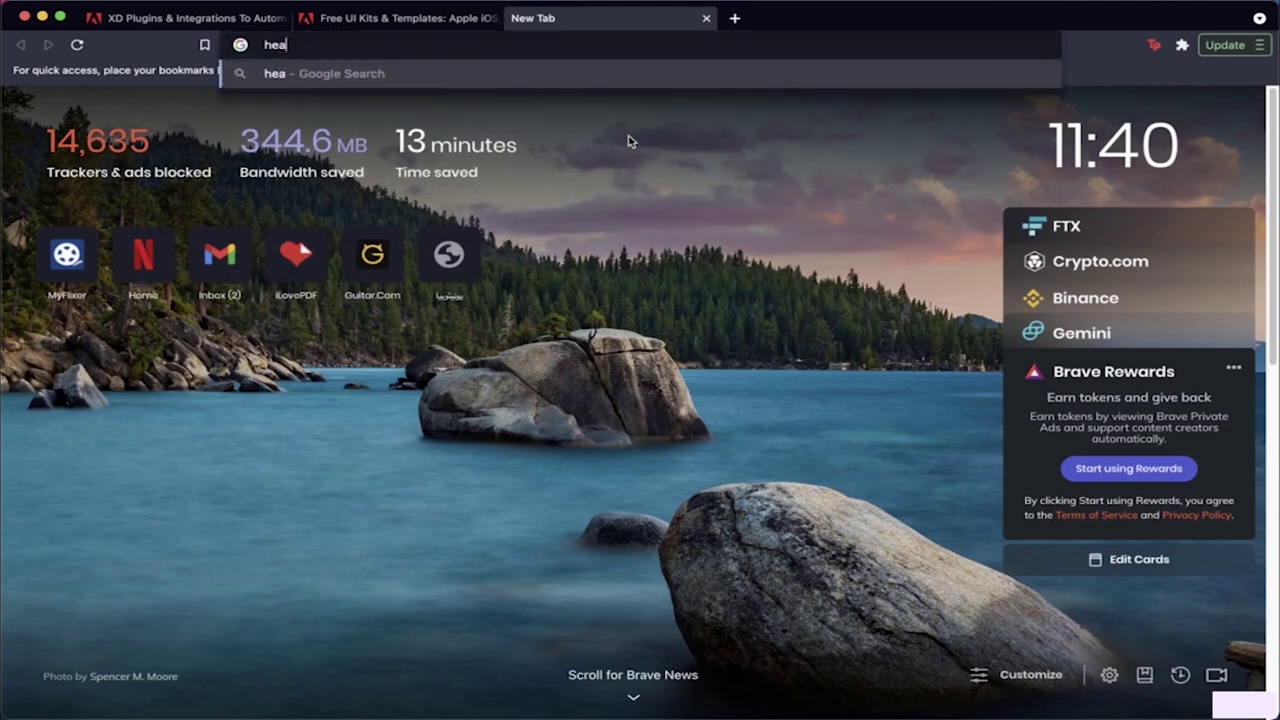
text(rt beat )
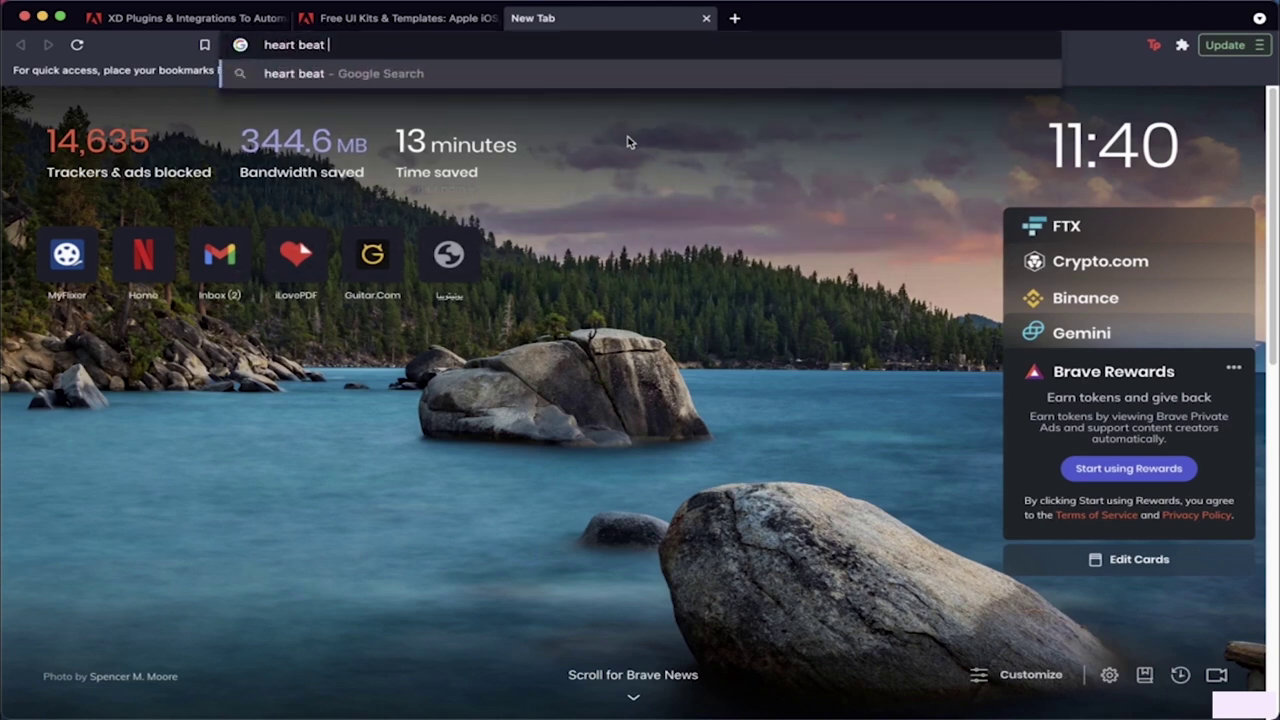
text(icon)
key(Return)
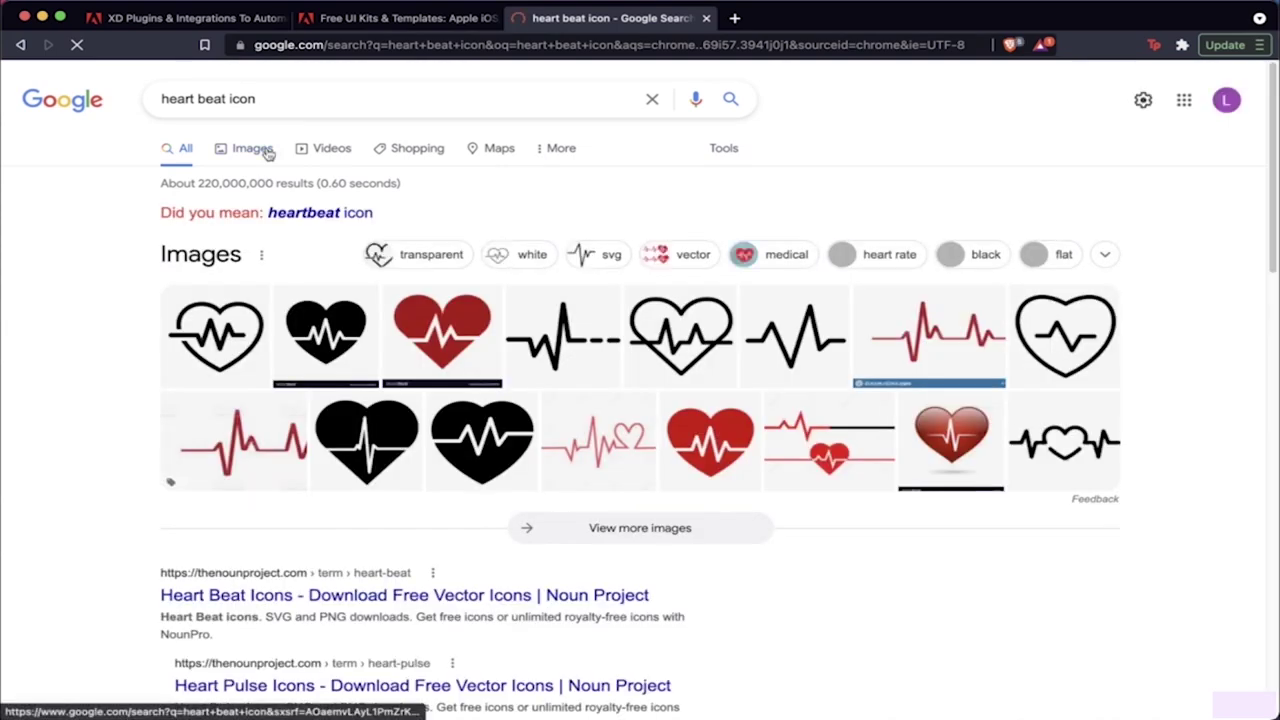
click(268, 154)
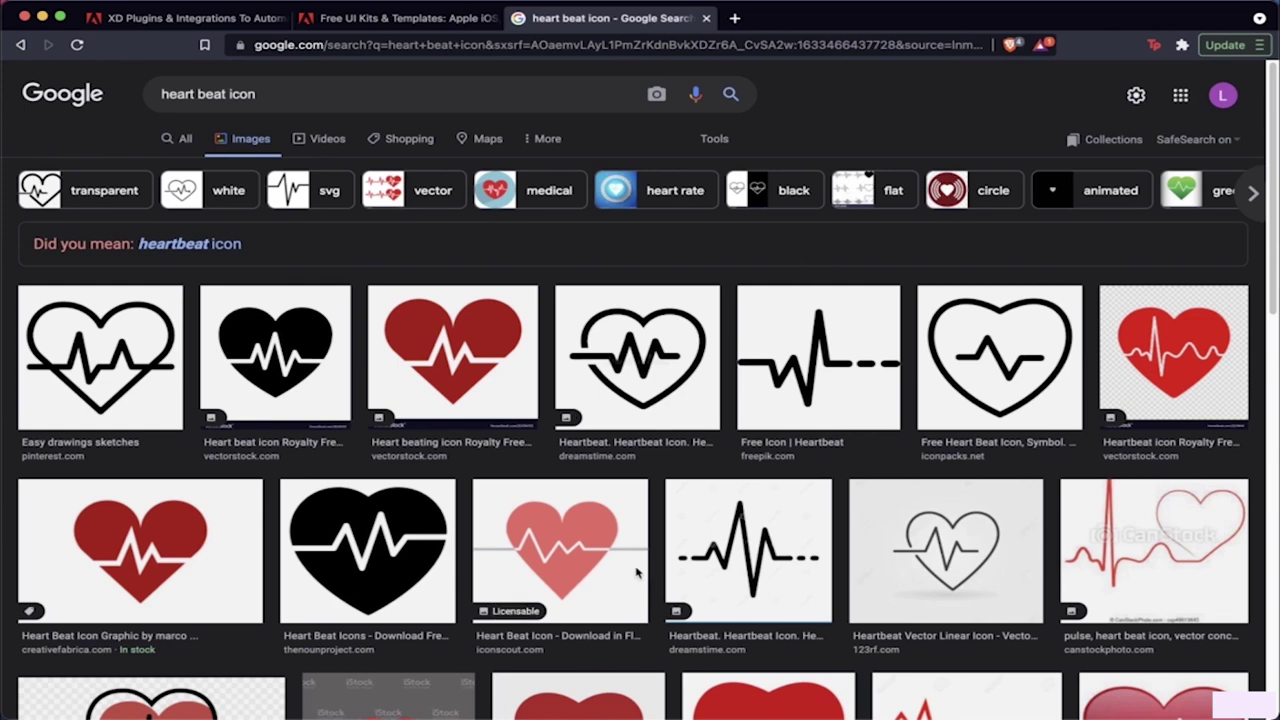
Step: Preview the outlined heartbeat icon from Dreamstime, close it, and browse further image results for reference icon shapes
click(670, 373)
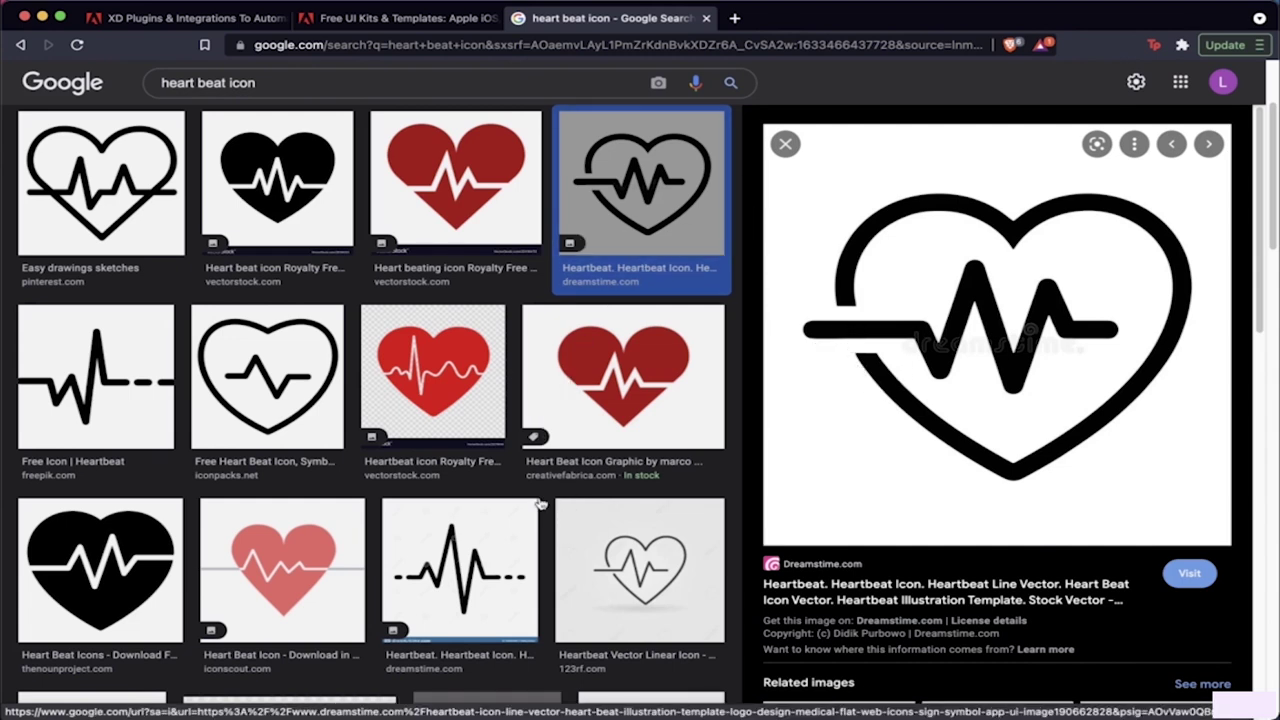
click(634, 394)
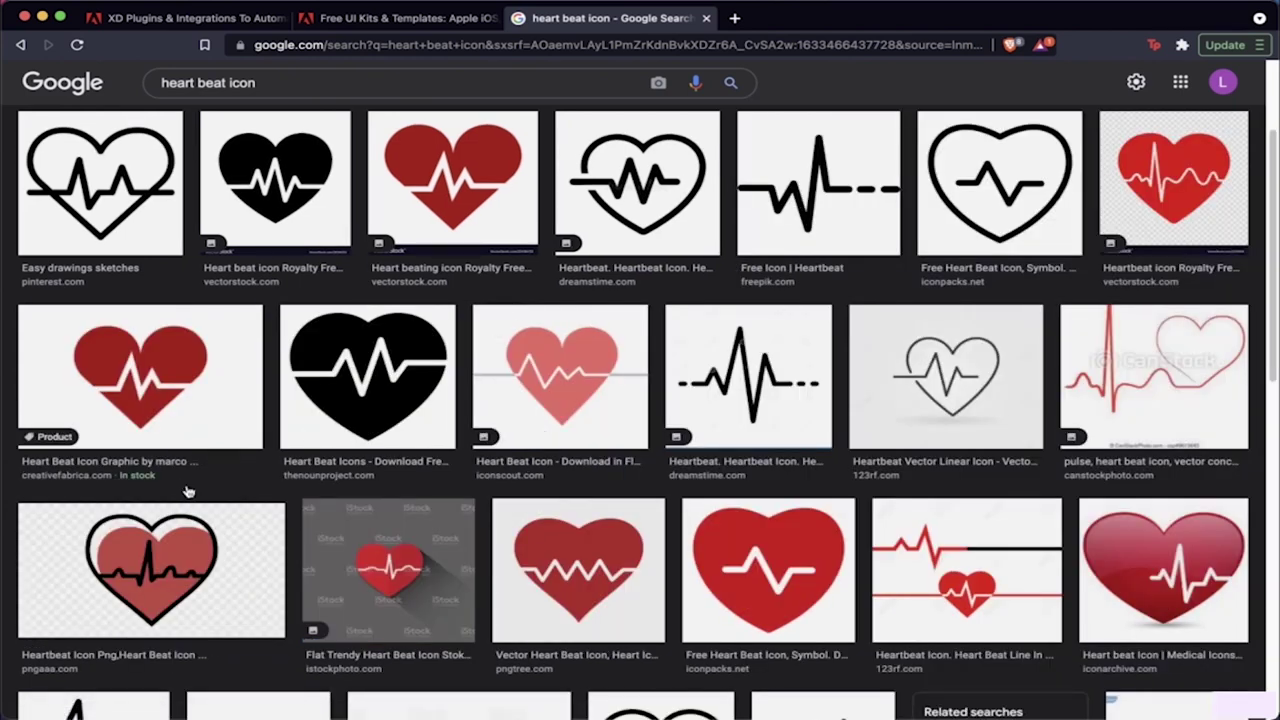
scroll(548, 519, down, 2)
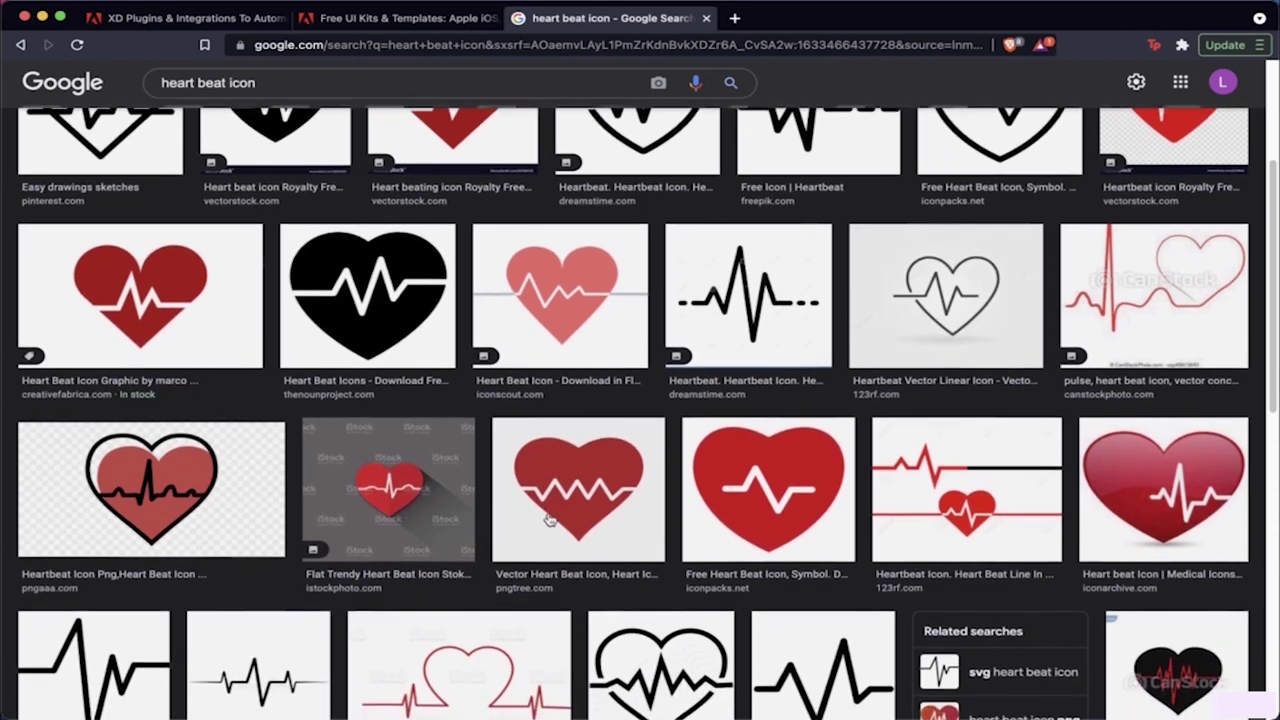
scroll(548, 519, down, 3)
scroll(548, 519, down, 4)
scroll(548, 519, down, 3)
scroll(548, 531, down, 1)
scroll(503, 537, down, 2)
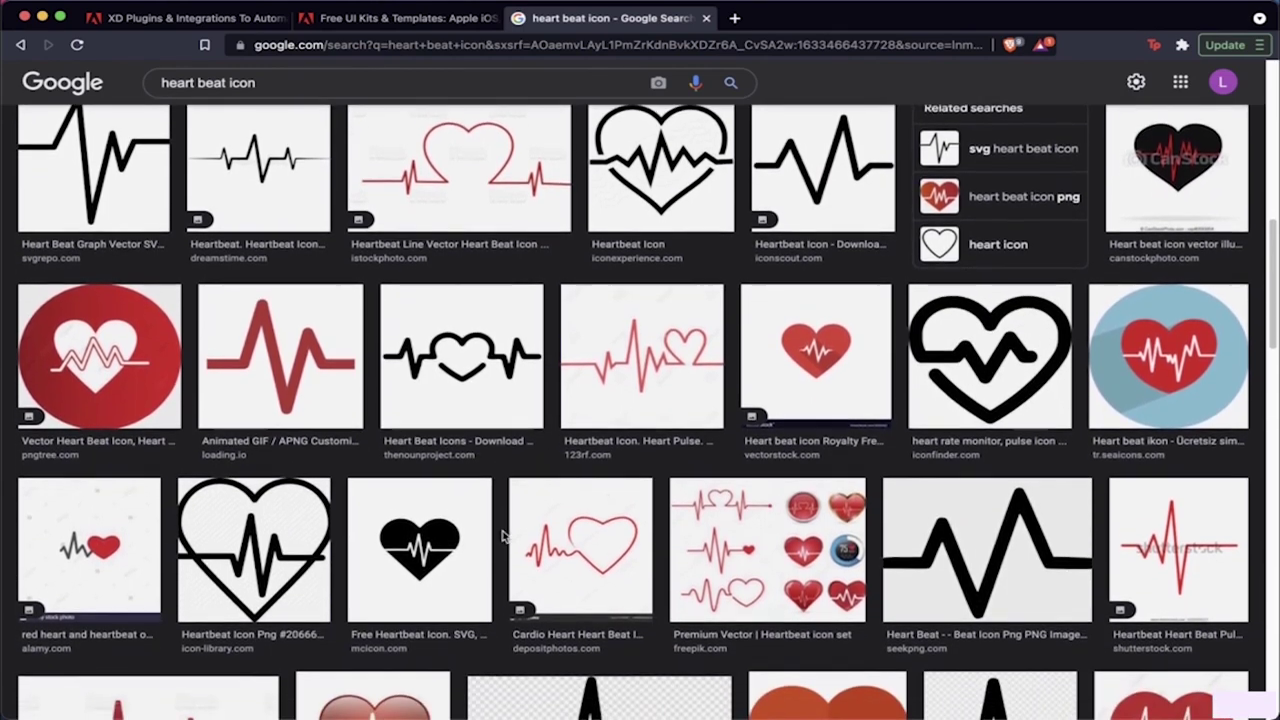
scroll(503, 537, down, 1)
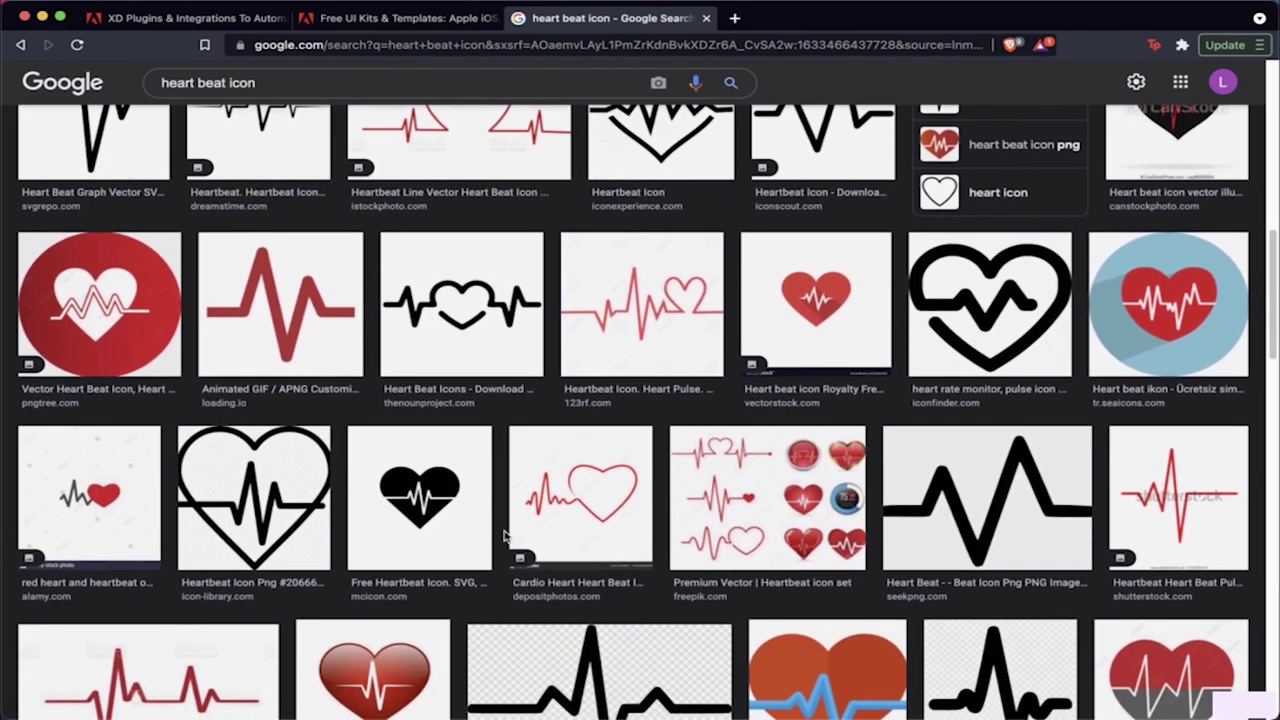
Step: Preview the solid black heartbeat icon from mcicon.com in the image results and close the preview
click(485, 535)
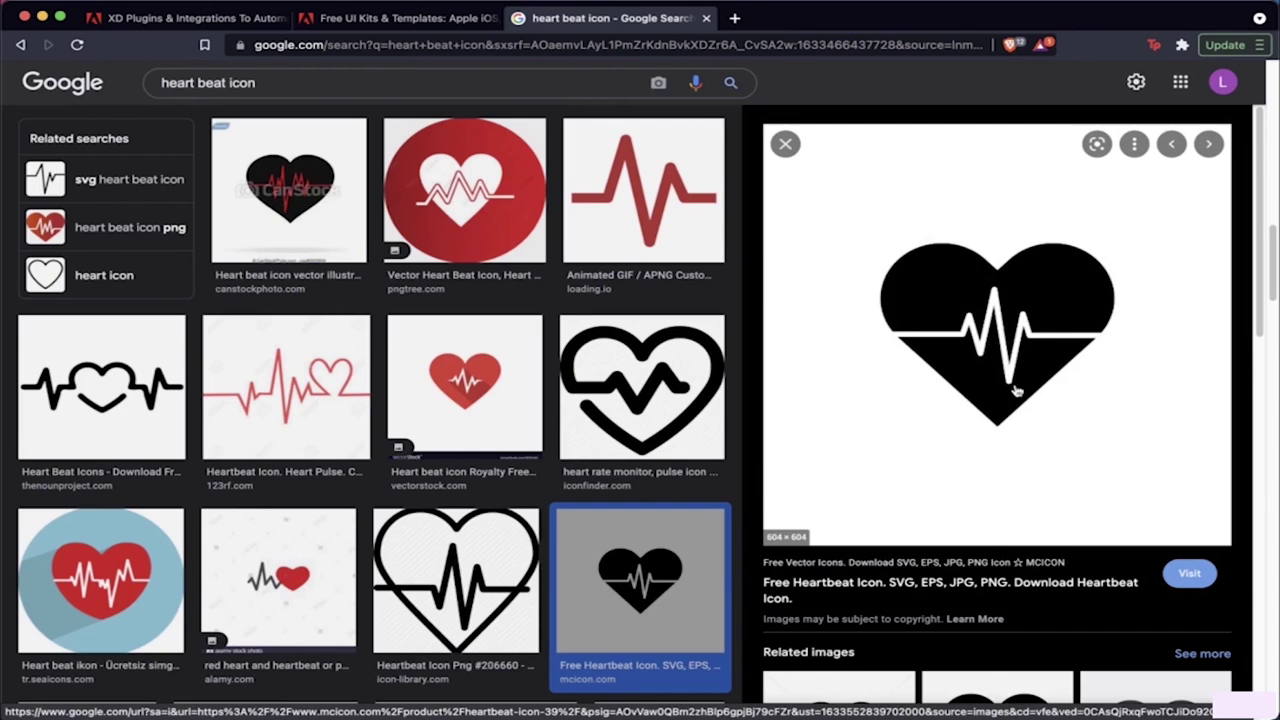
scroll(573, 432, up, 10)
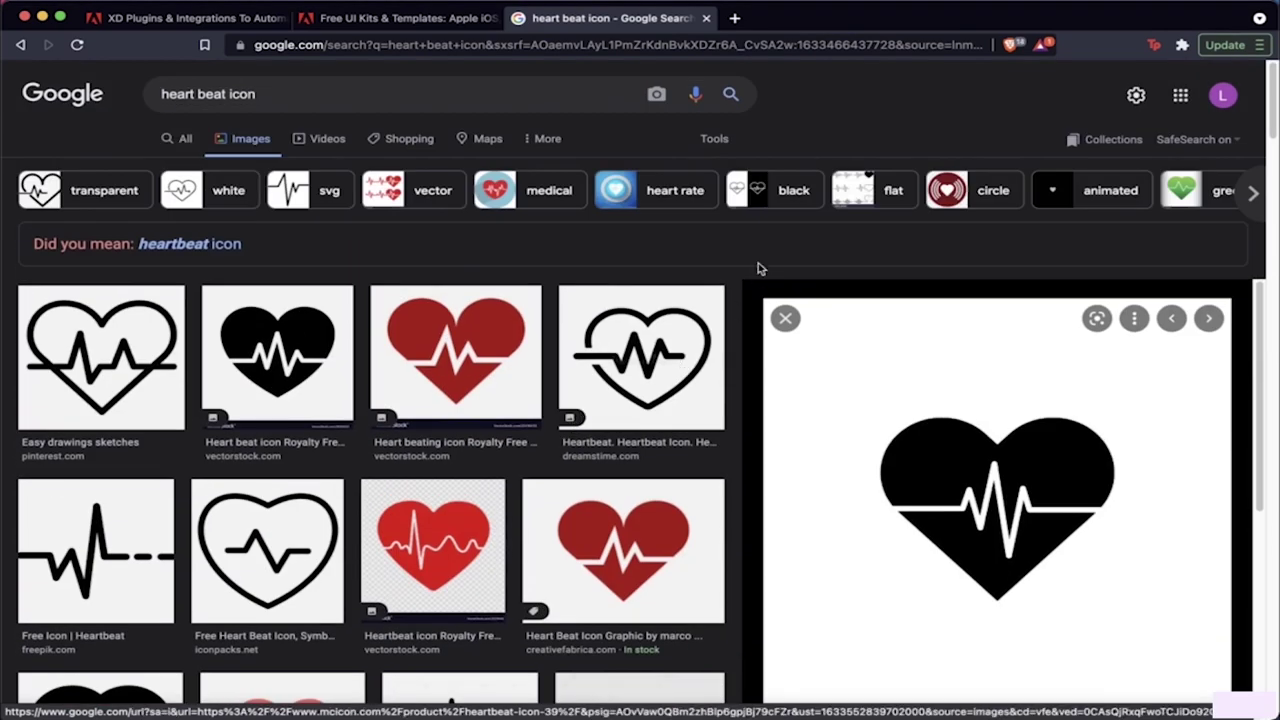
click(785, 318)
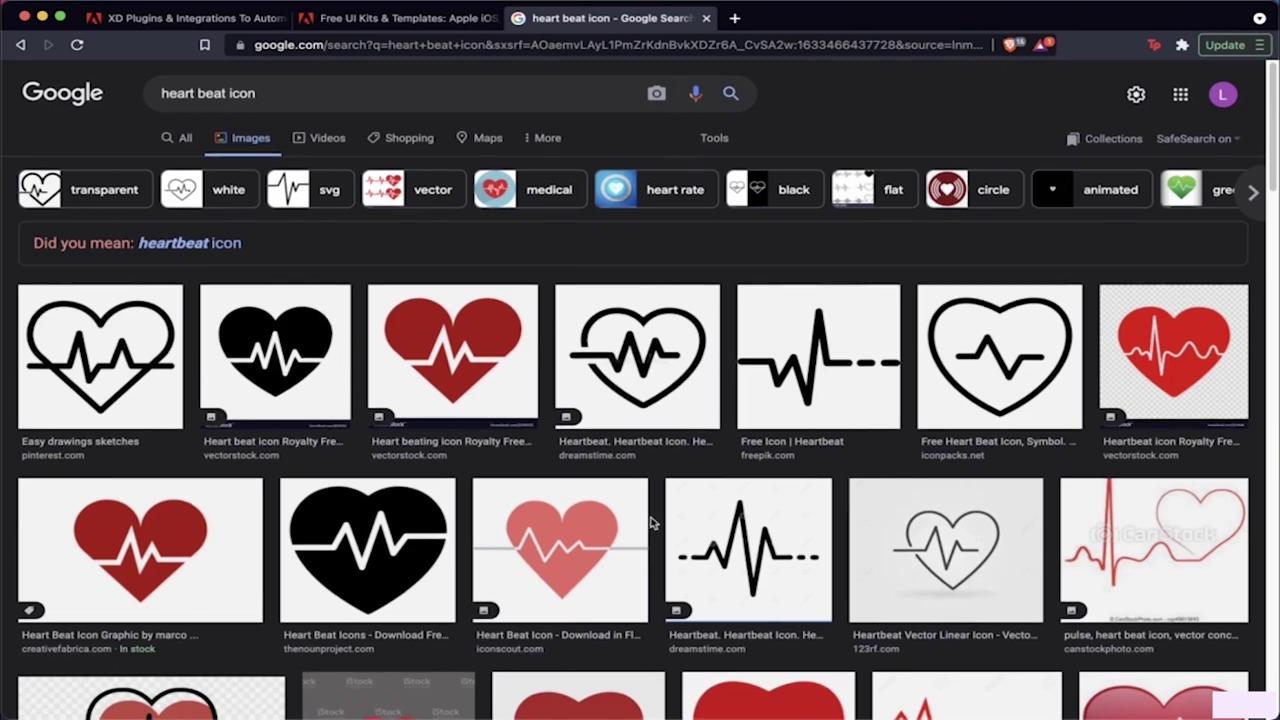
Step: Compare the remaining heartbeat icon image results to choose a suitable reference
scroll(652, 522, down, 3)
scroll(652, 522, down, 3)
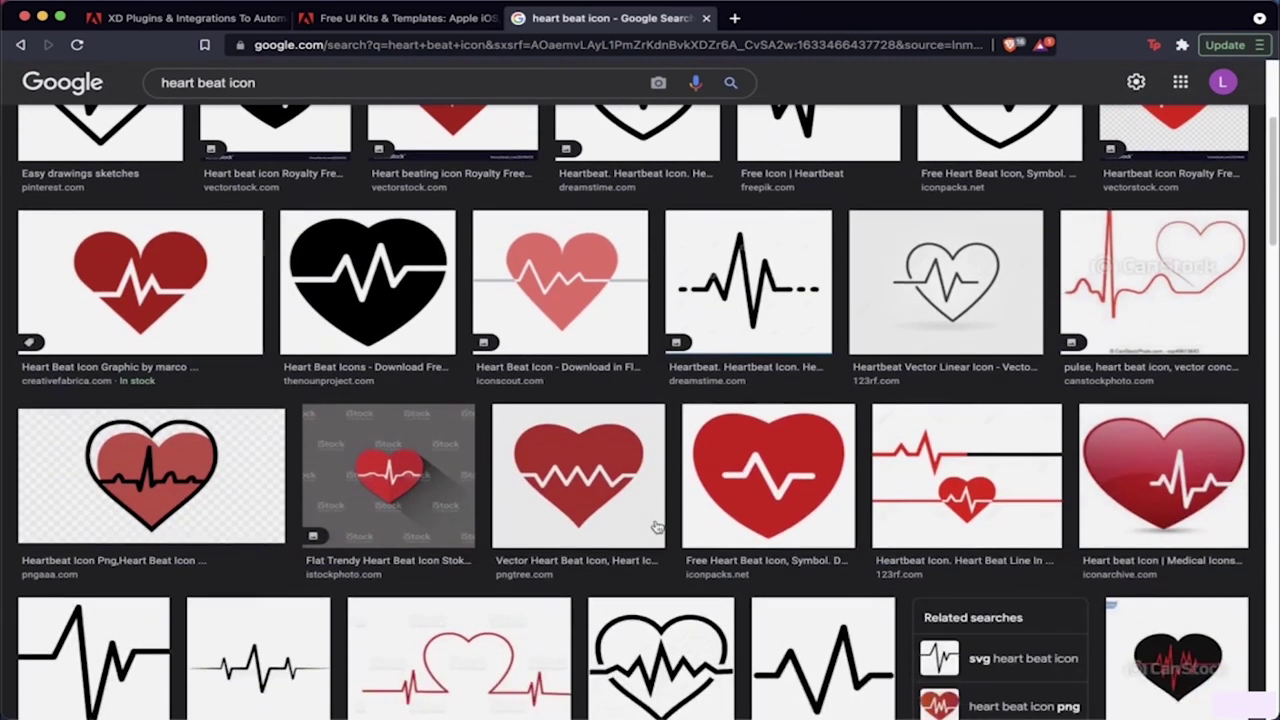
scroll(658, 535, down, 3)
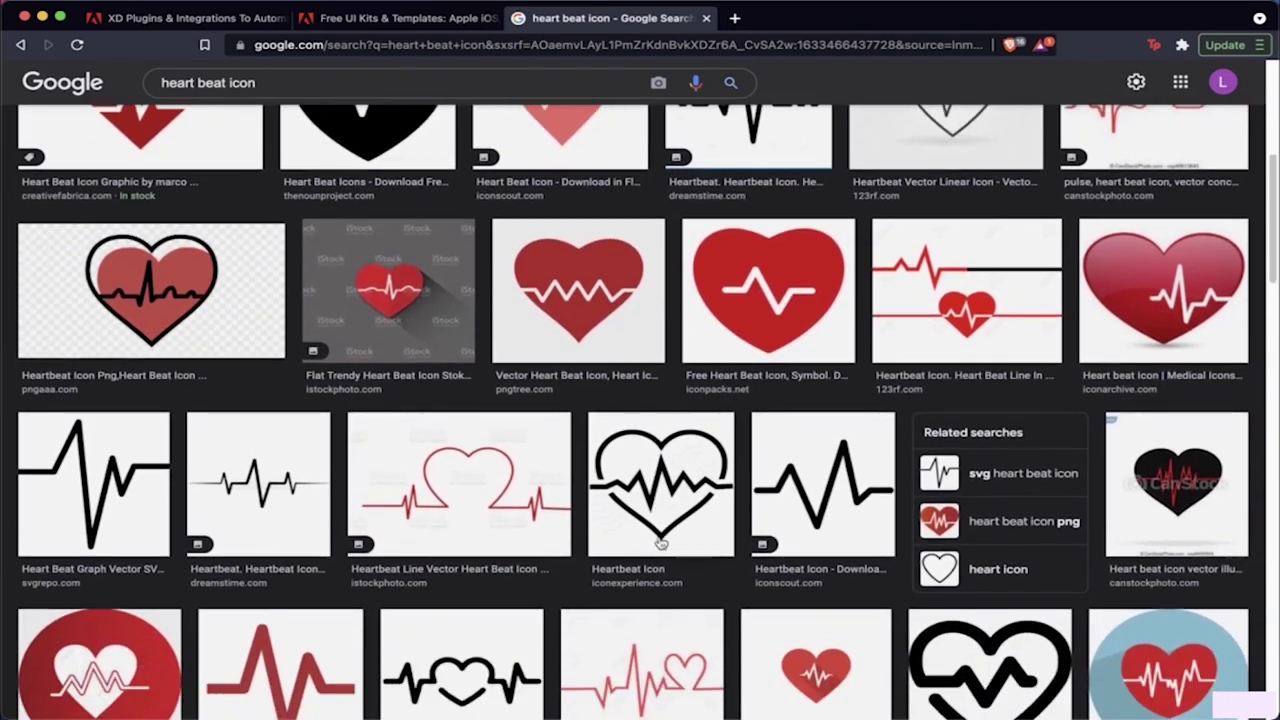
scroll(660, 543, down, 4)
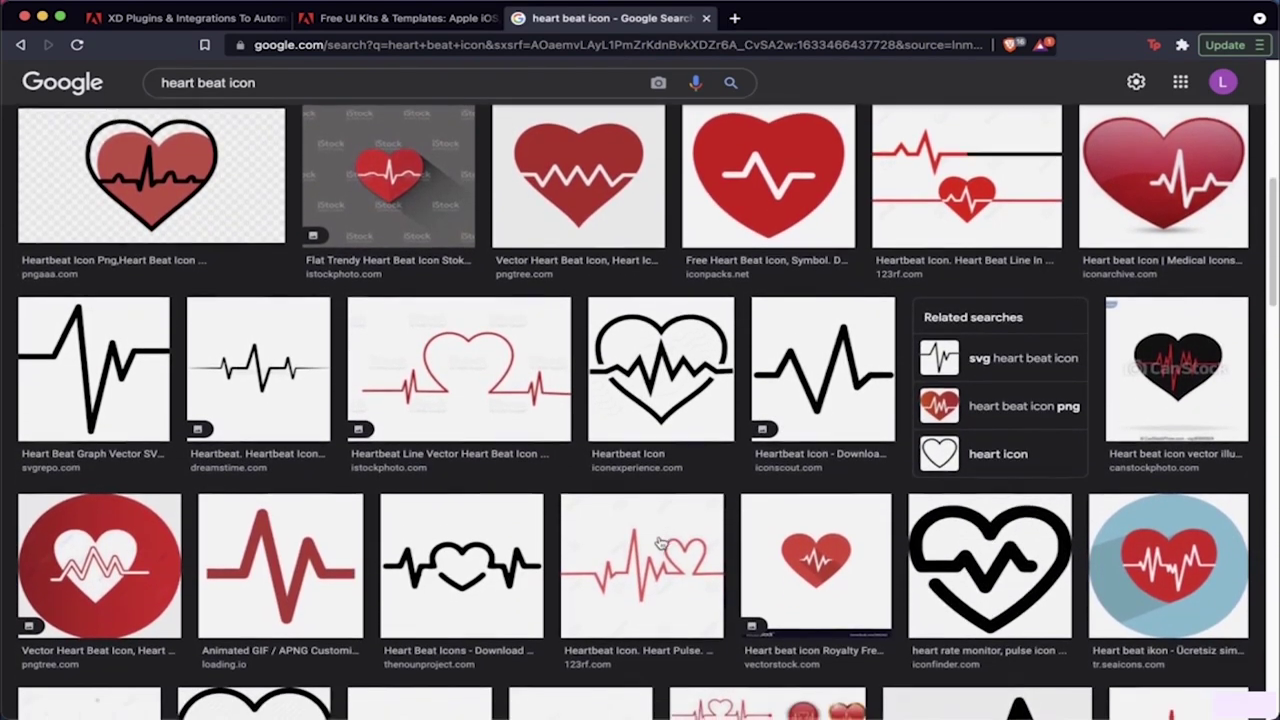
scroll(656, 541, down, 2)
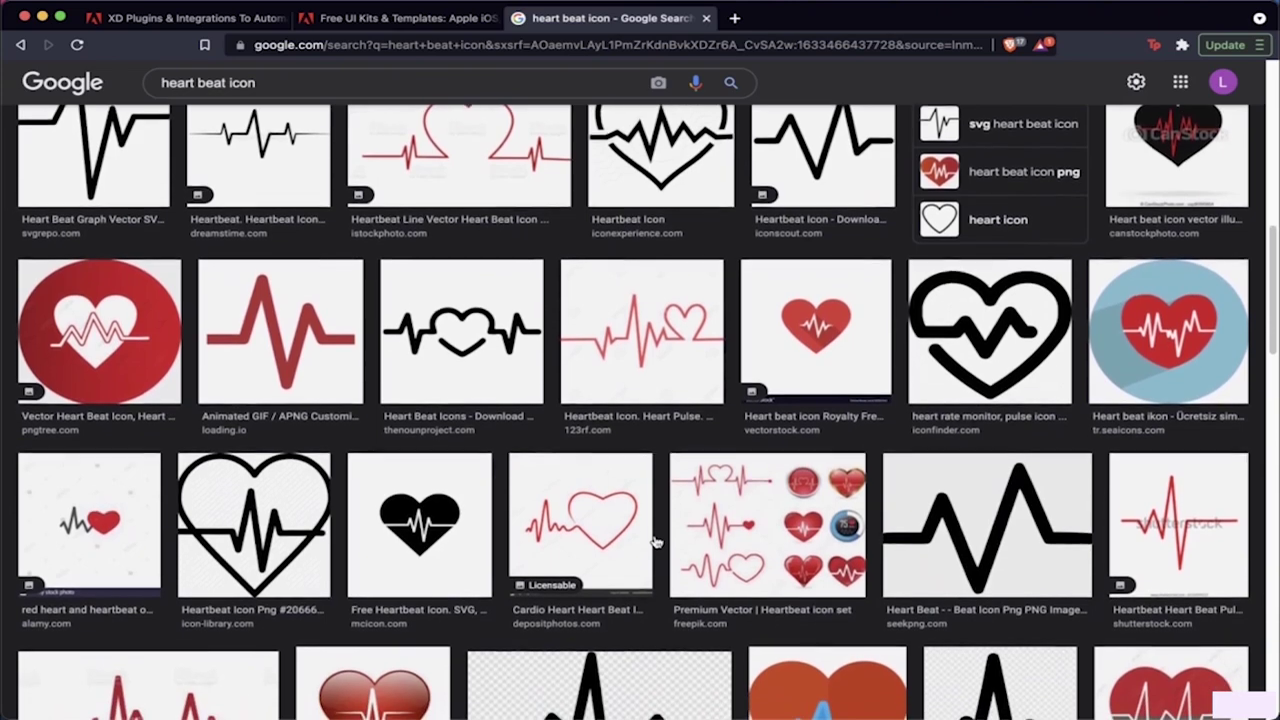
scroll(656, 543, down, 5)
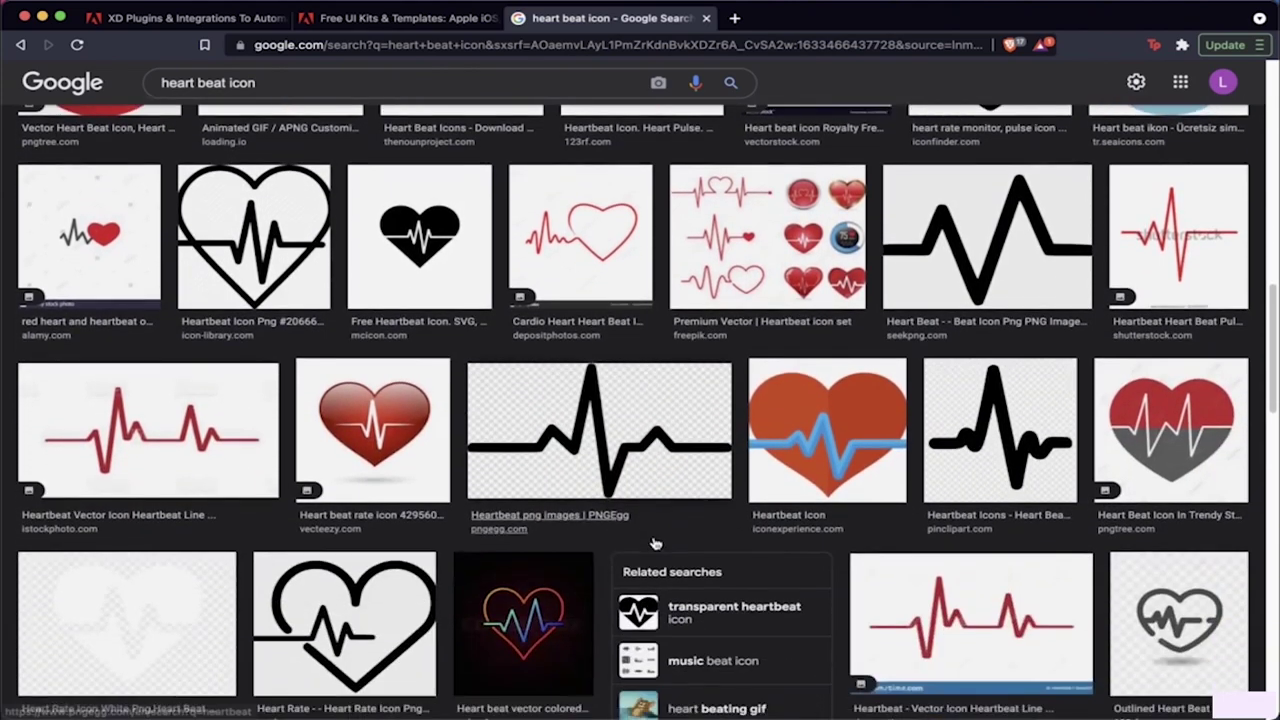
scroll(655, 545, up, 10)
scroll(656, 543, up, 5)
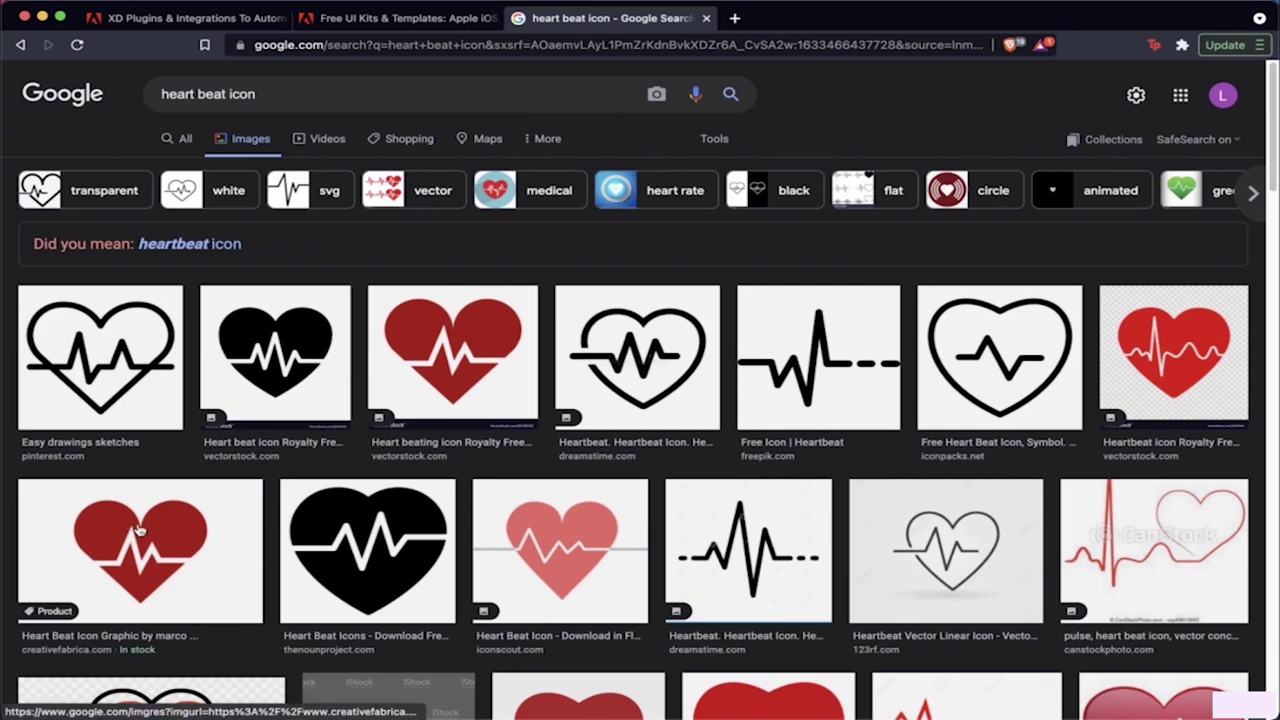
Step: Save the outlined heartbeat image from Dreamstime to the Desktop as "Heartbeat Icon"
click(655, 378)
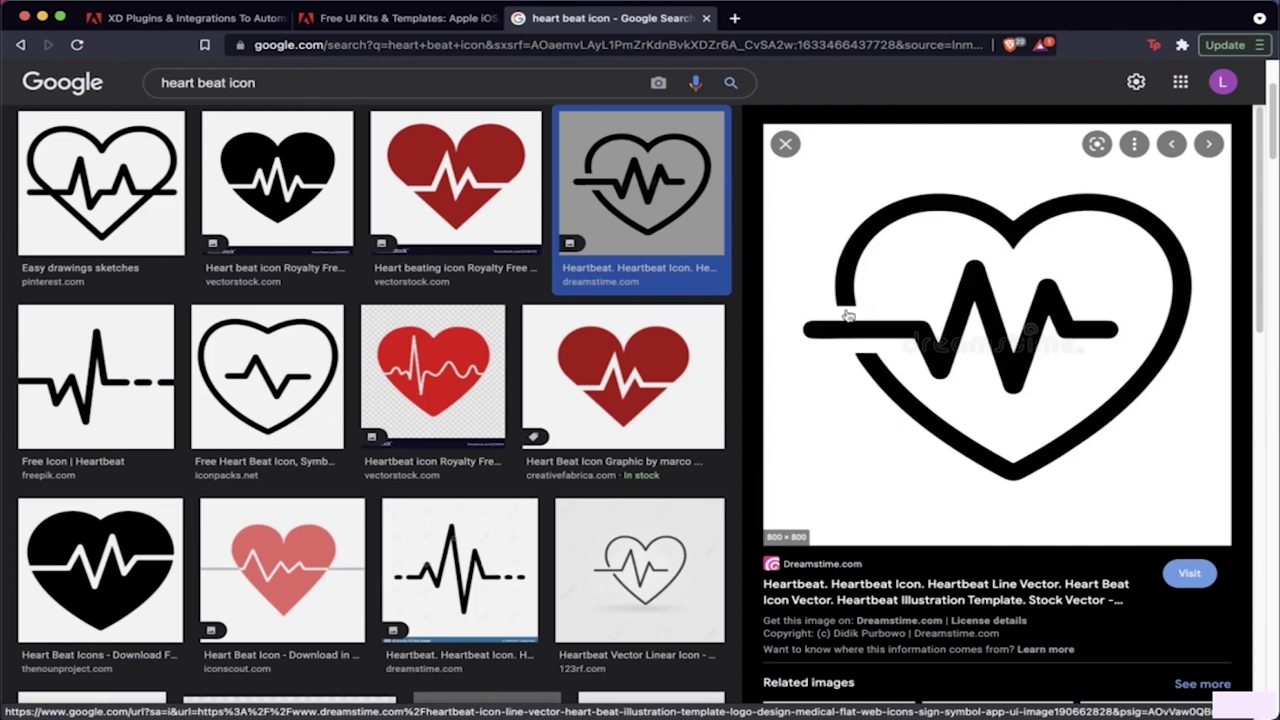
right_click(913, 314)
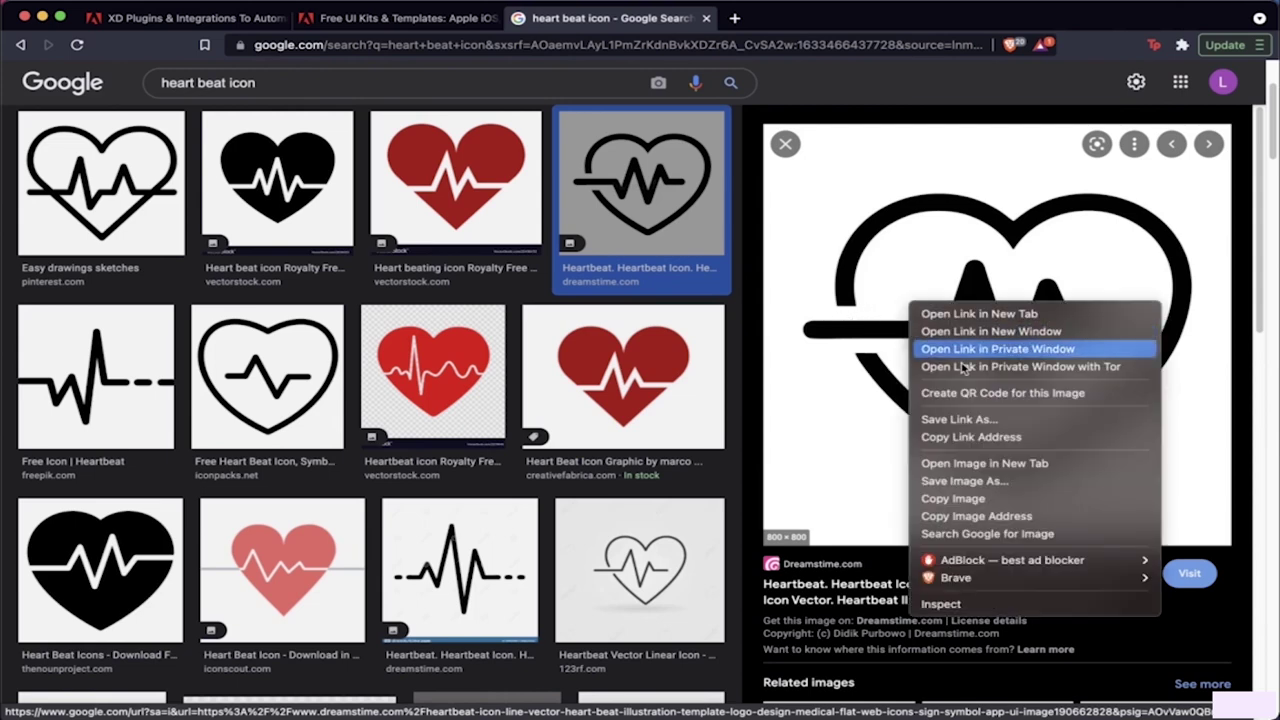
click(996, 484)
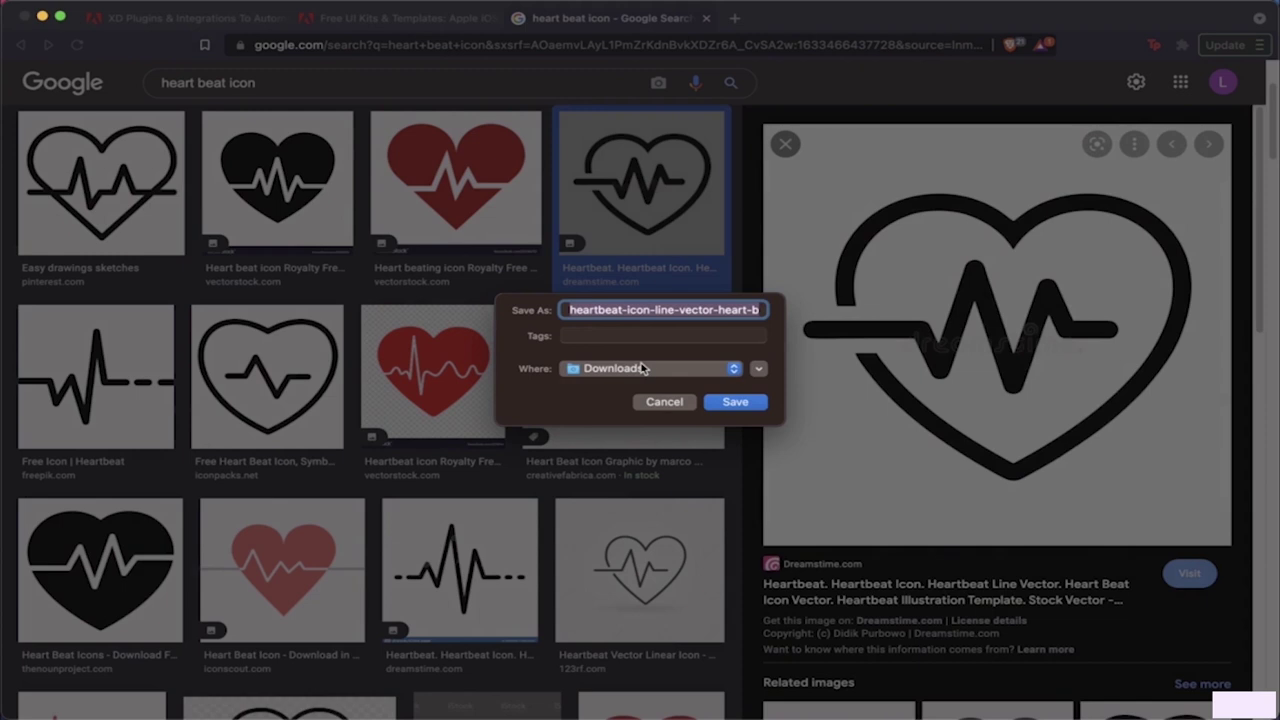
click(645, 369)
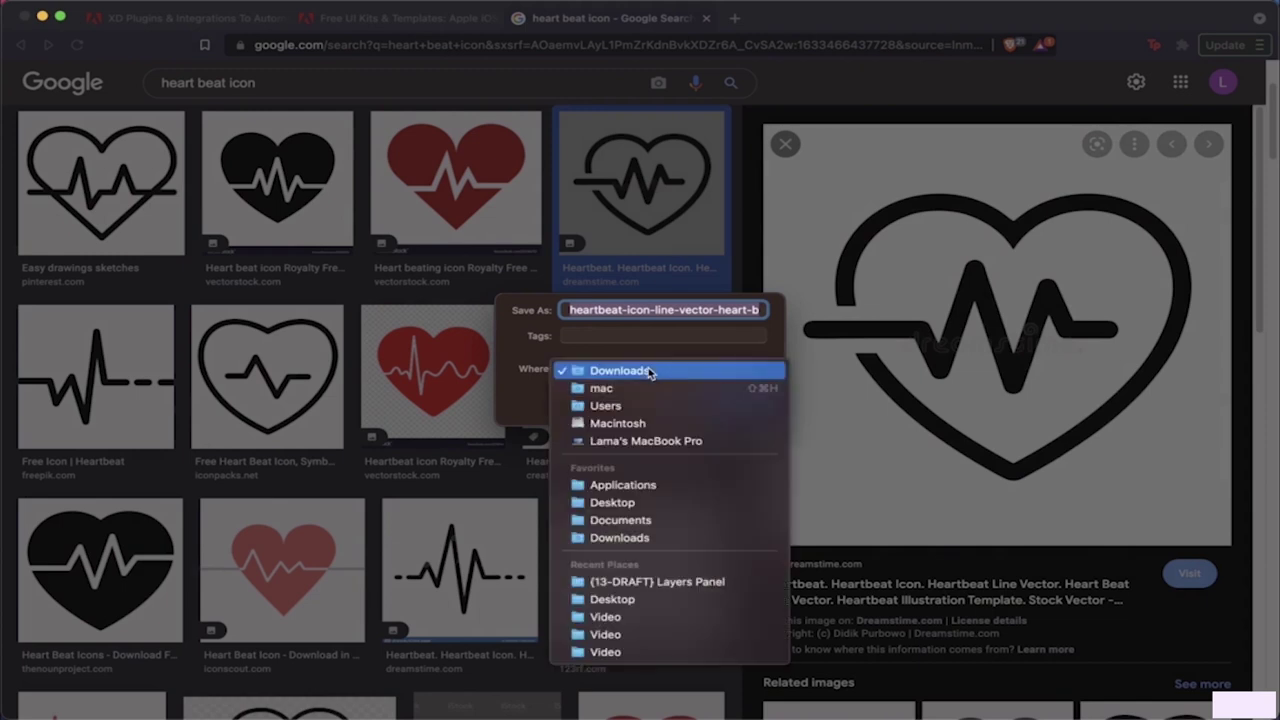
click(651, 503)
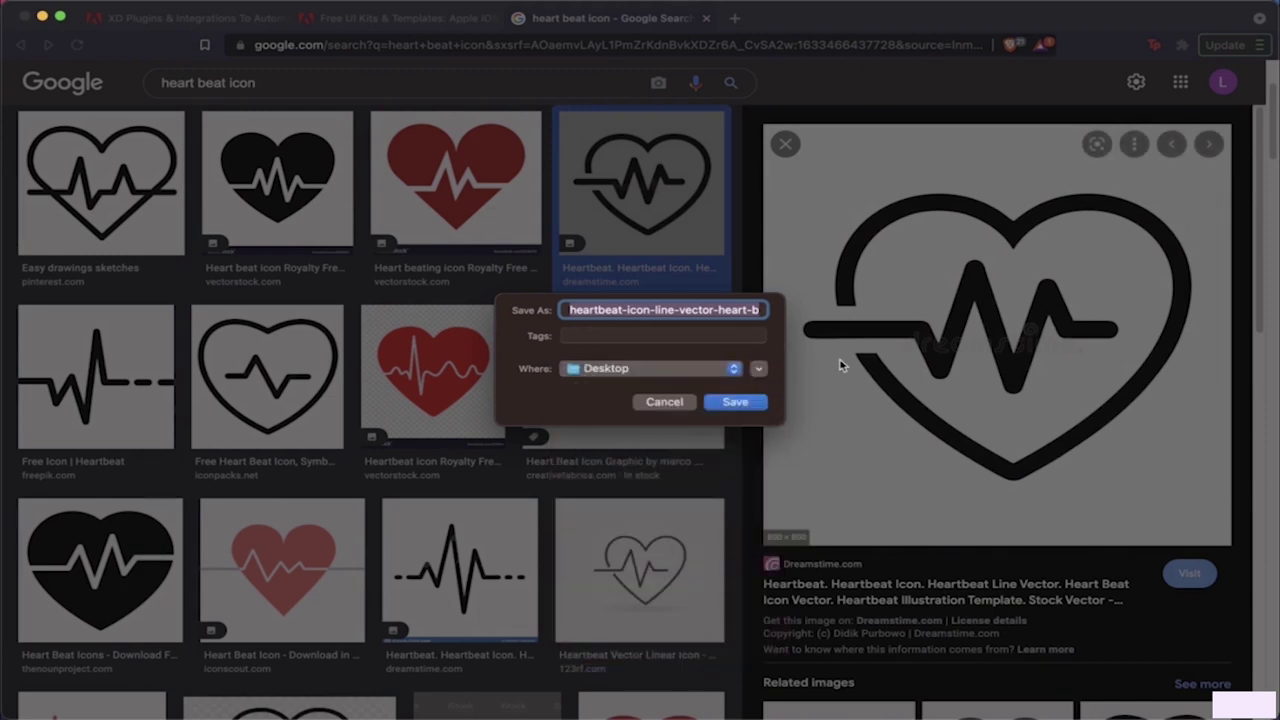
text(Heartbeat Icon)
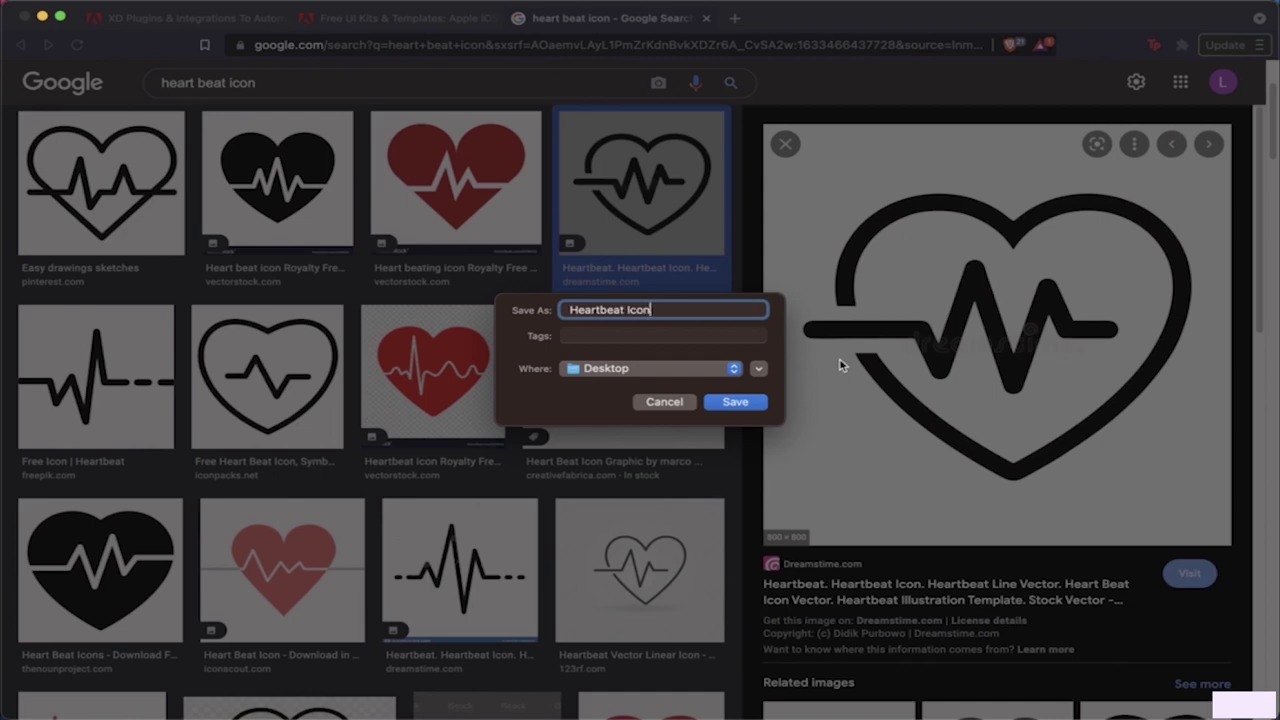
key(Return)
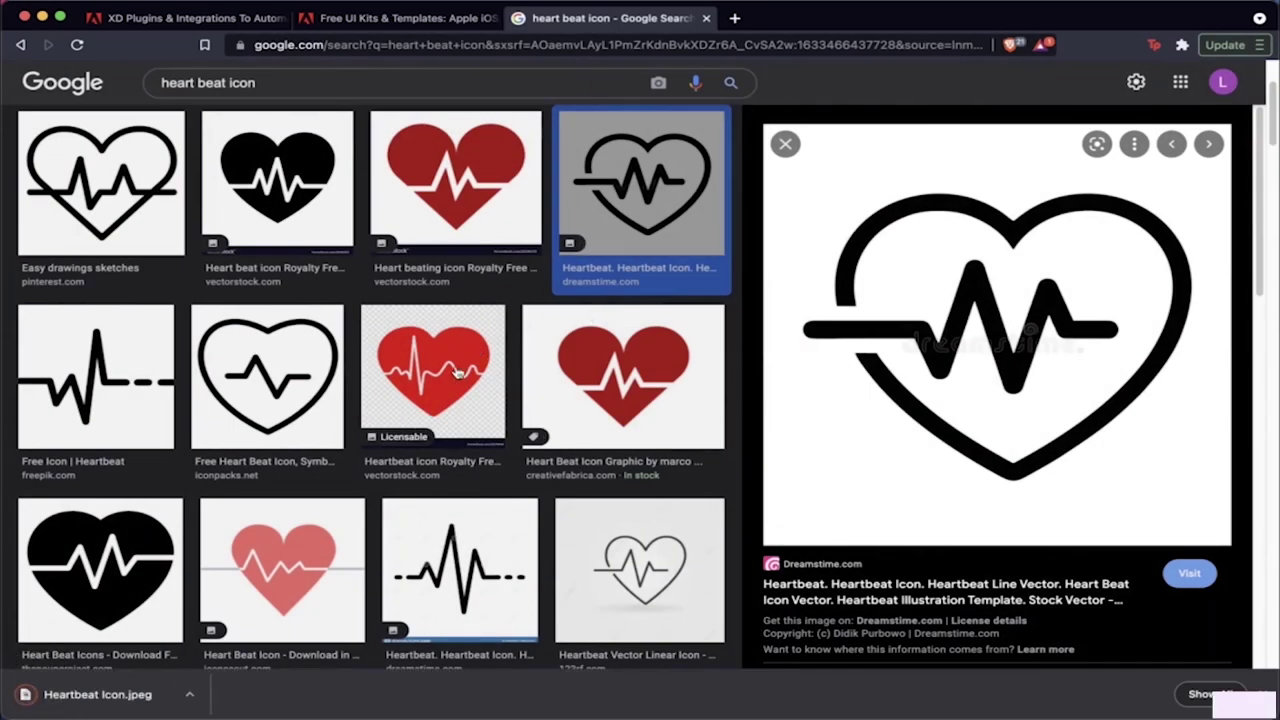
Step: Select the heartbeat search query, move the Finder window showing the saved icons out of the way, and return to the browser
triple_click(223, 88)
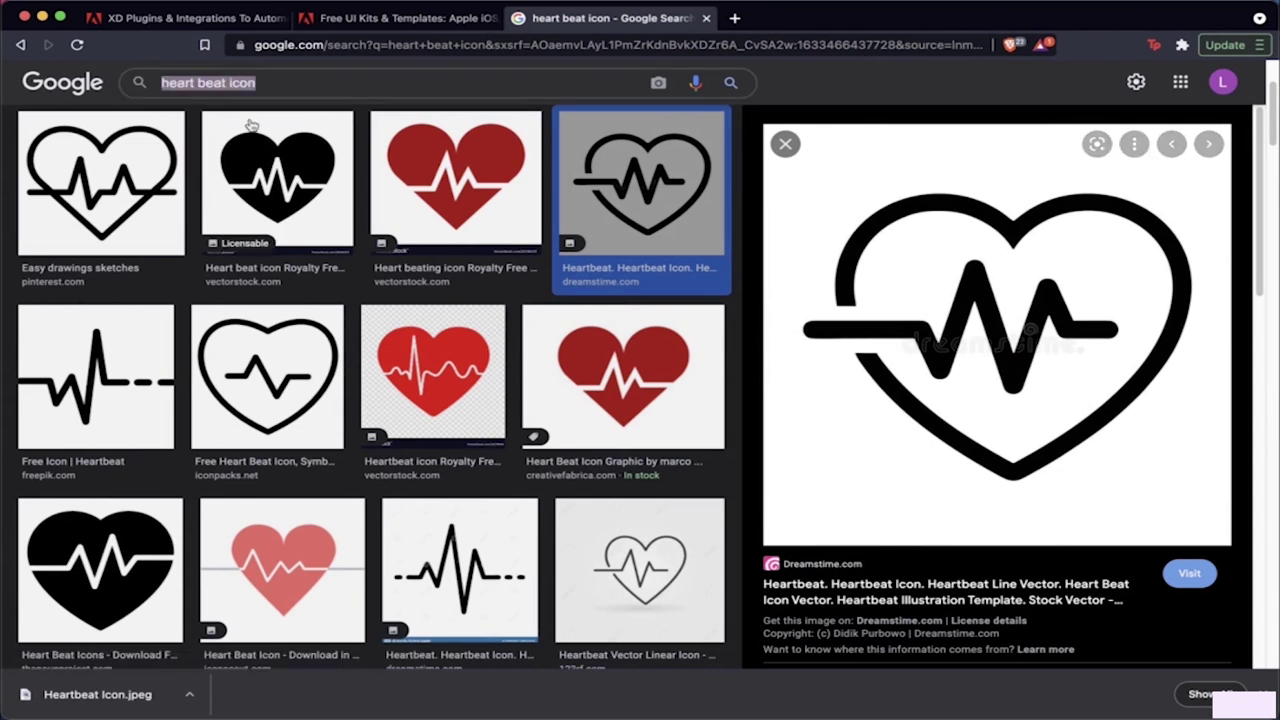
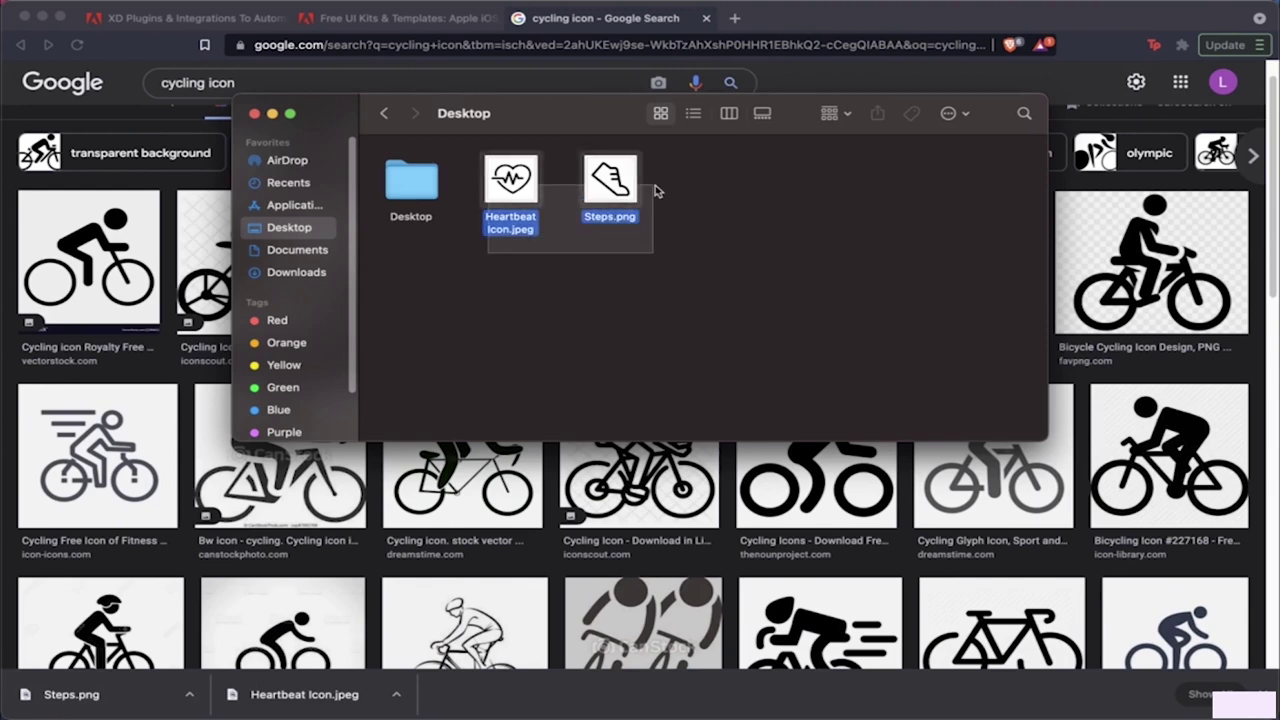
drag(479, 143, 479, 409)
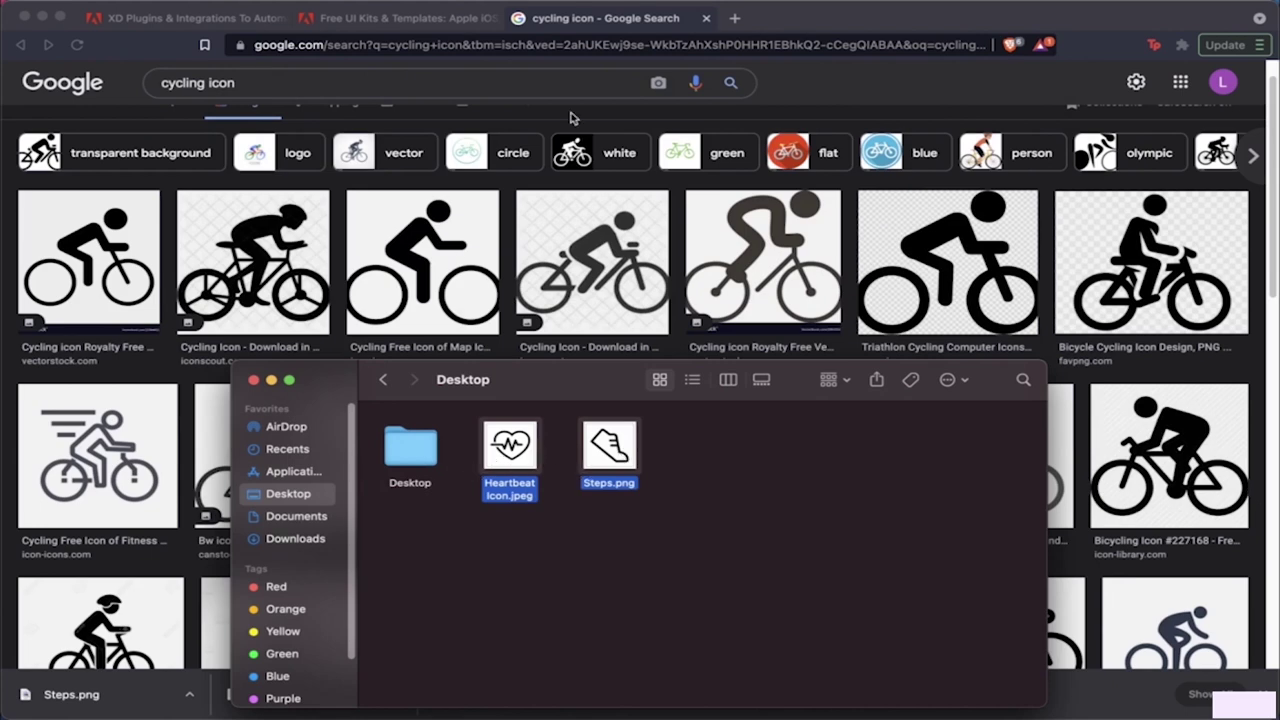
click(810, 93)
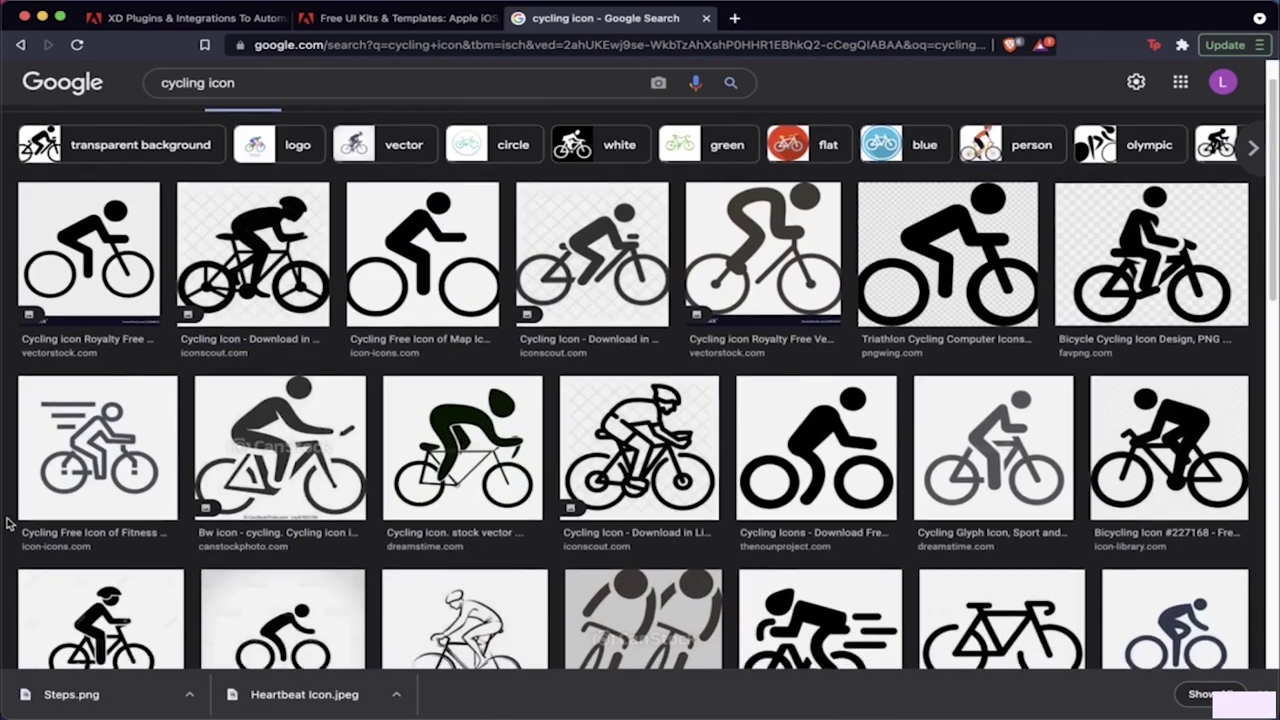
Step: Look through the cycling icon image results and open the preview of the Dreamstime outlined bicycle with the Best Icon badge
scroll(30, 530, down, 3)
scroll(47, 540, down, 5)
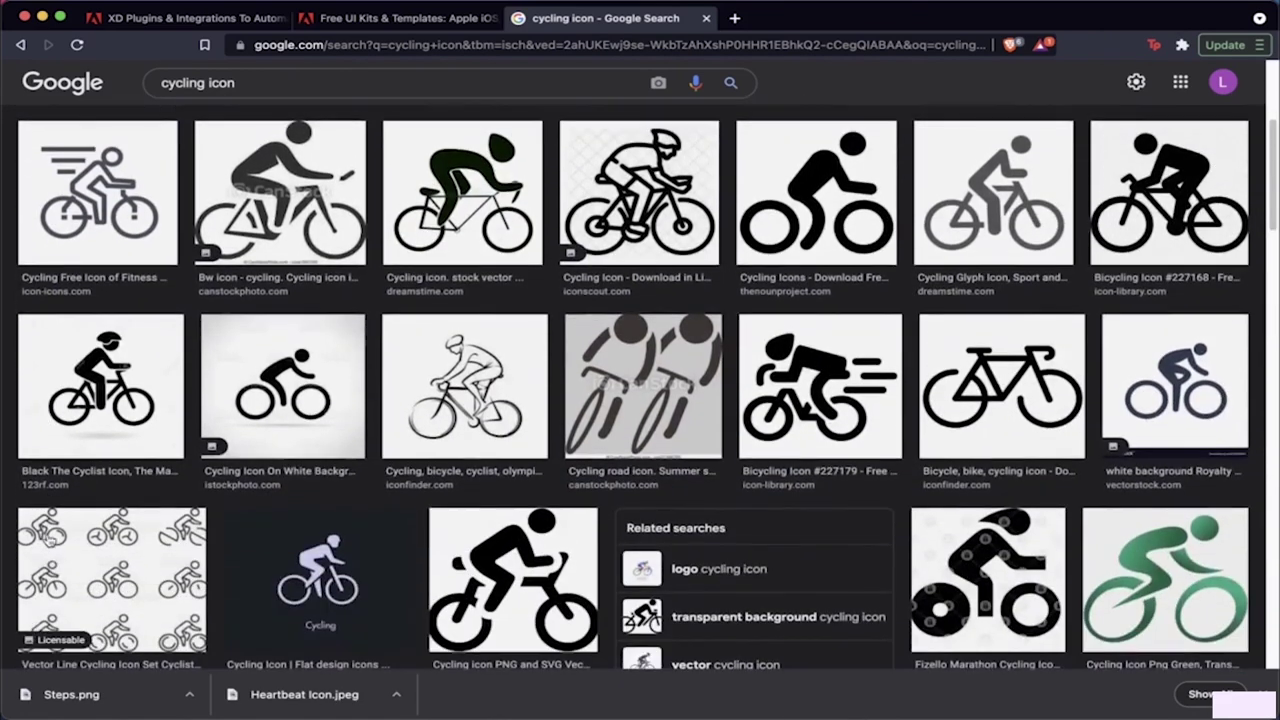
scroll(47, 540, down, 4)
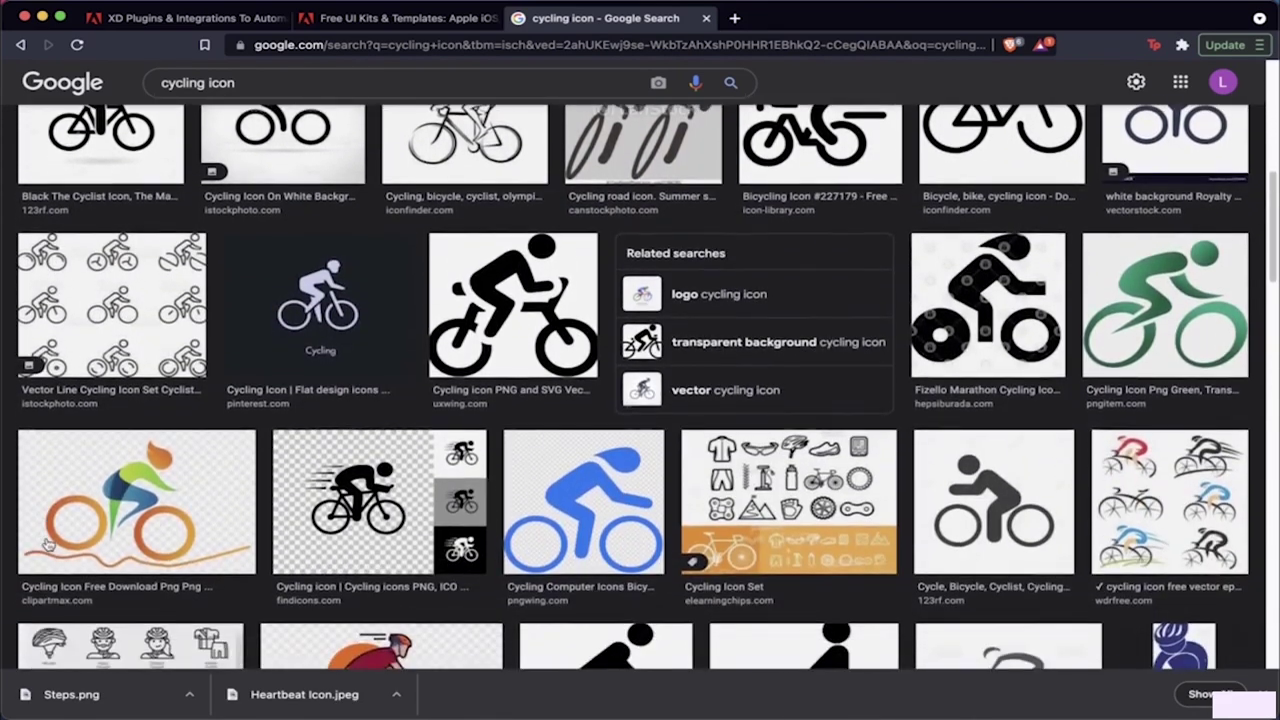
scroll(47, 543, down, 4)
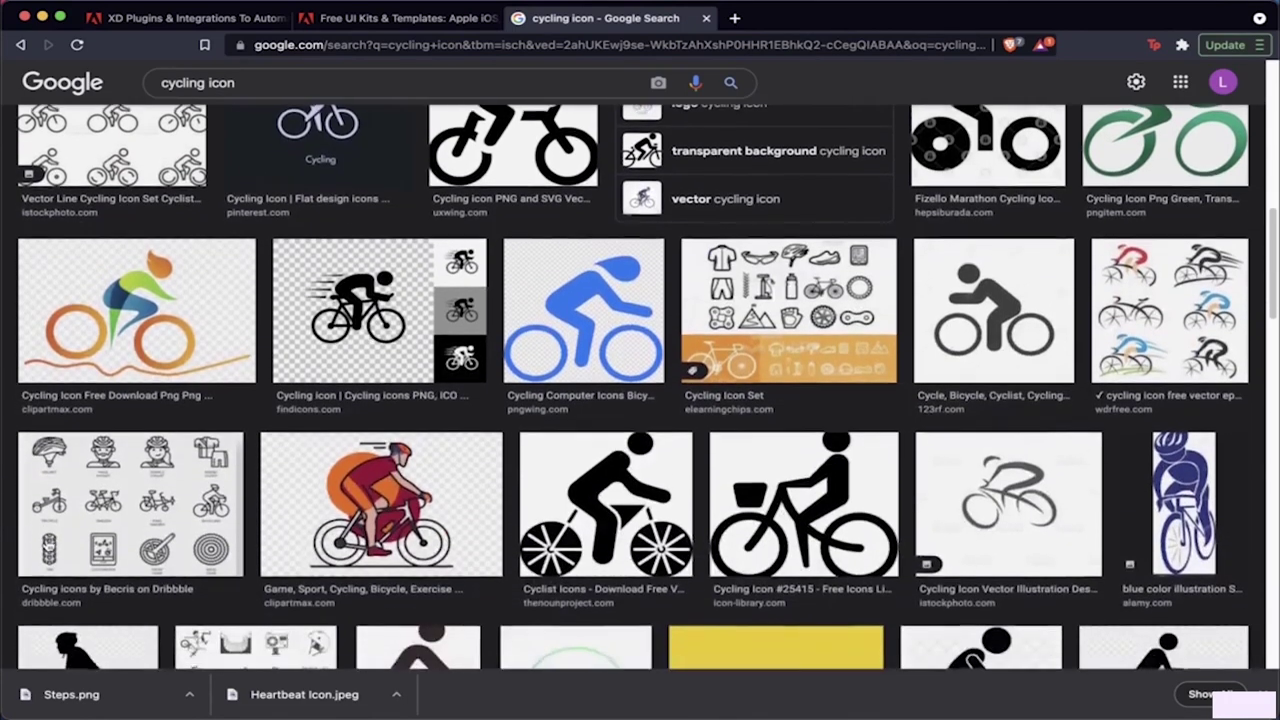
scroll(47, 543, down, 2)
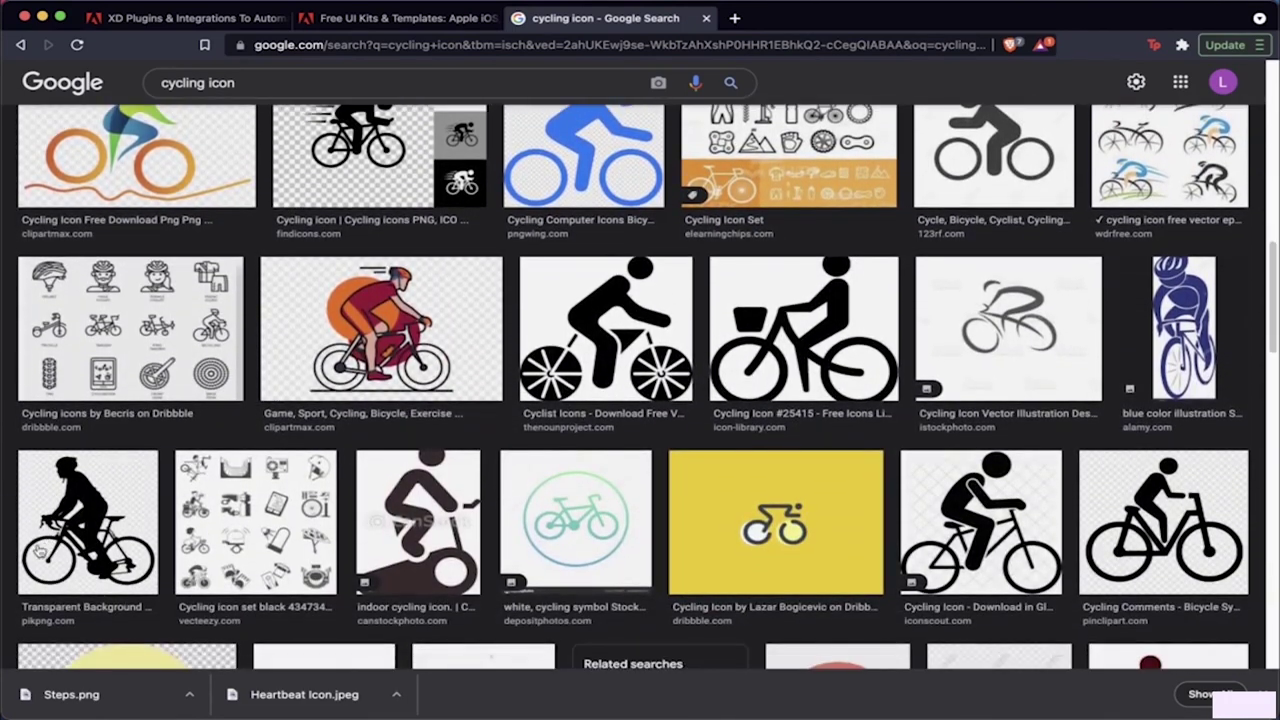
scroll(44, 555, down, 2)
scroll(43, 562, down, 8)
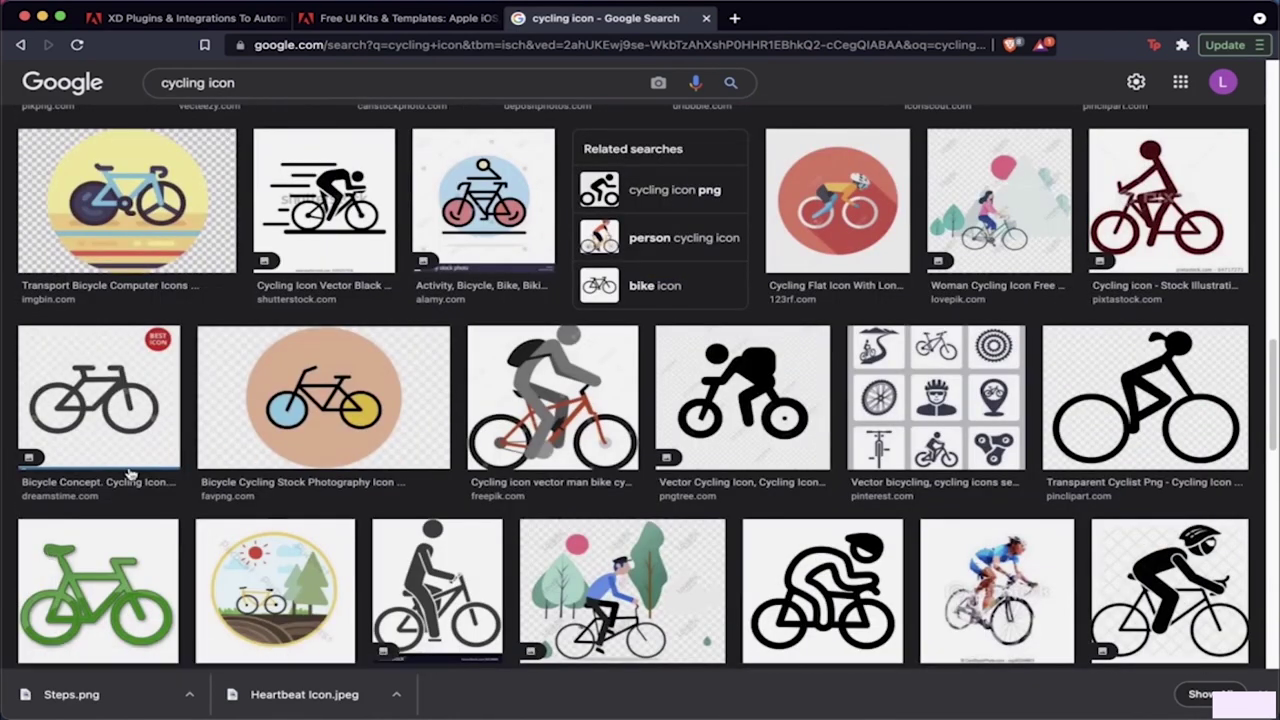
click(146, 400)
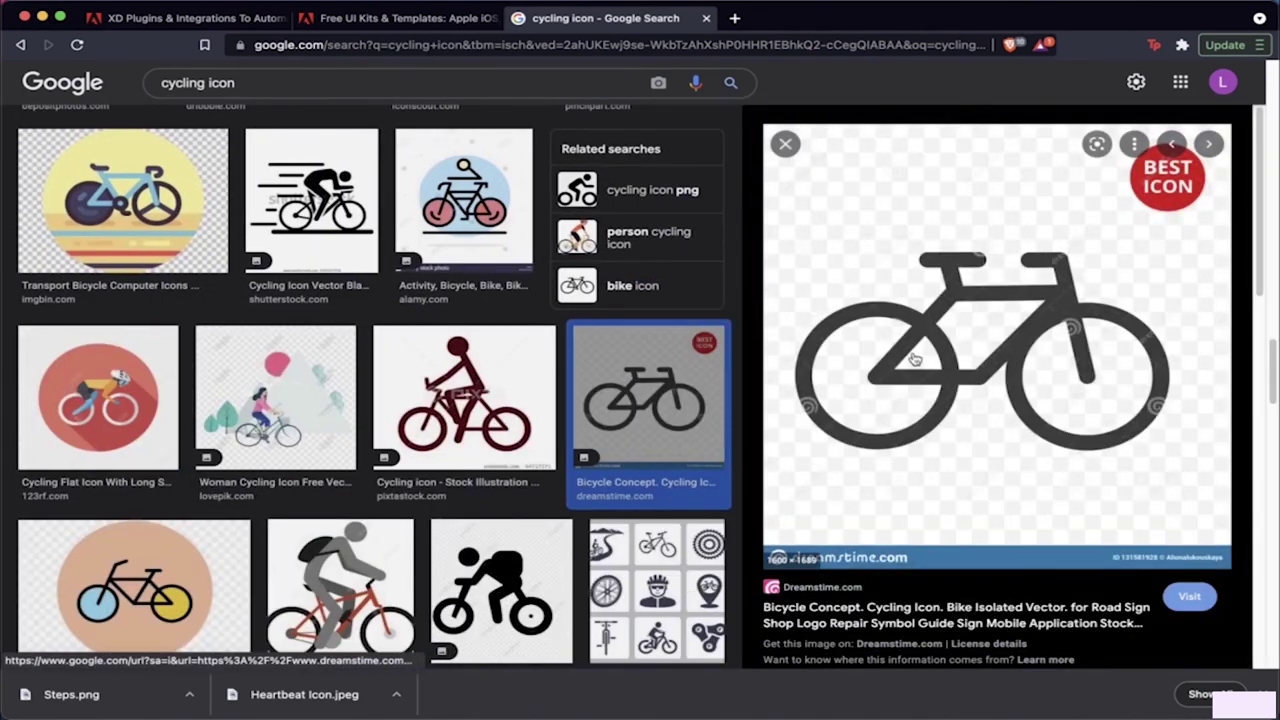
Step: Save the previewed bicycle image to the Desktop as "Cycling"
right_click(912, 352)
click(970, 525)
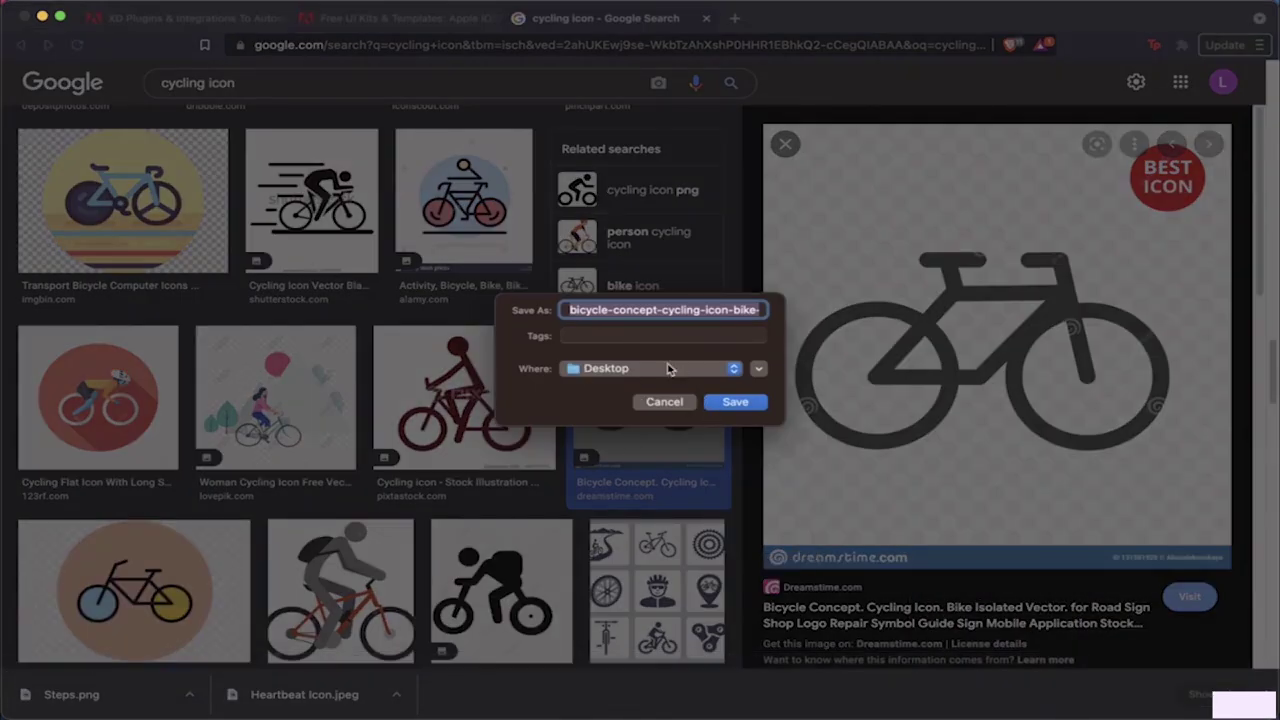
text(Cycling)
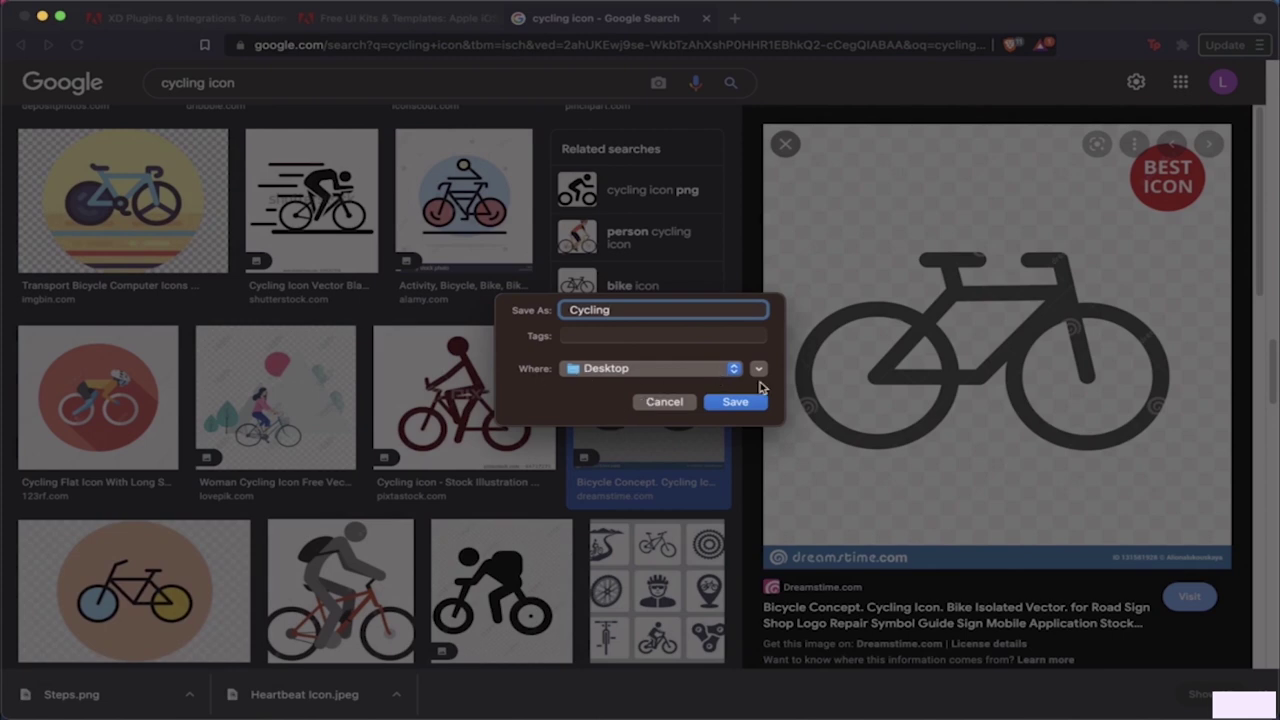
click(731, 402)
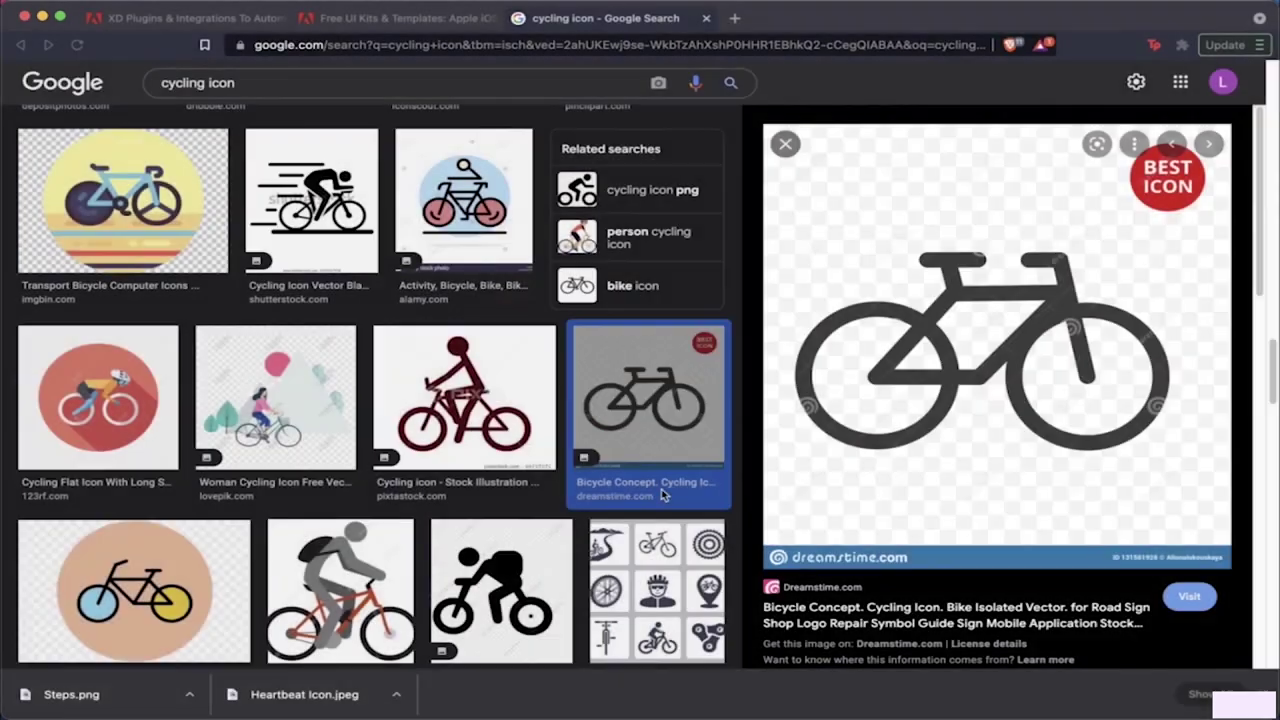
scroll(428, 516, down, 3)
scroll(428, 516, up, 3)
scroll(428, 516, up, 3)
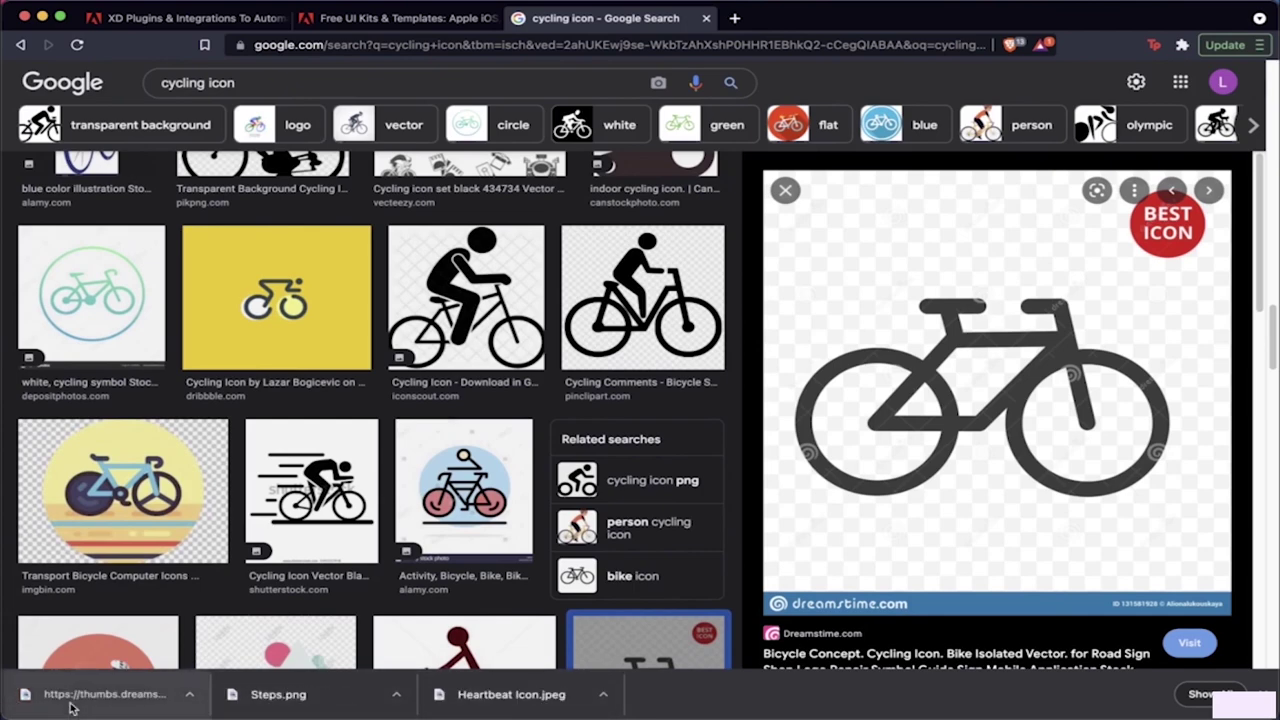
scroll(380, 488, down, 5)
scroll(380, 488, up, 1)
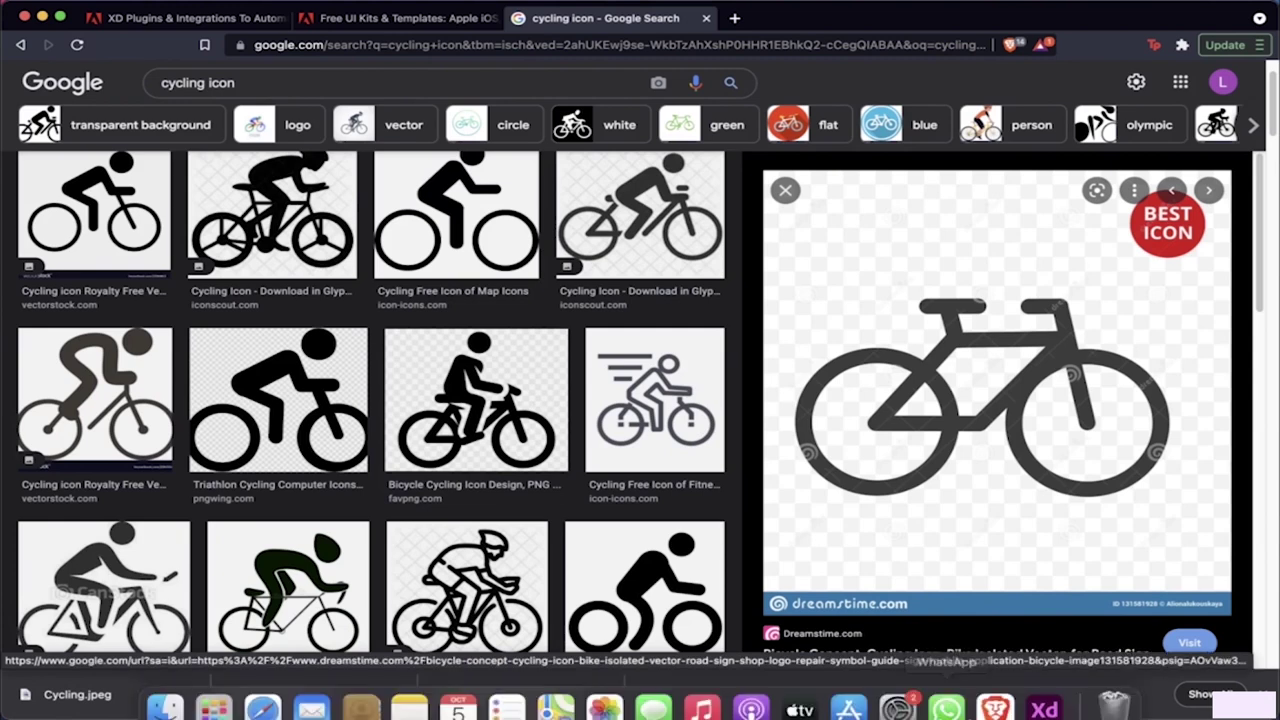
Step: Switch to Adobe XD, create a new document with the iPhone X, XS, 11 Pro preset, and deselect its artboard
click(1046, 698)
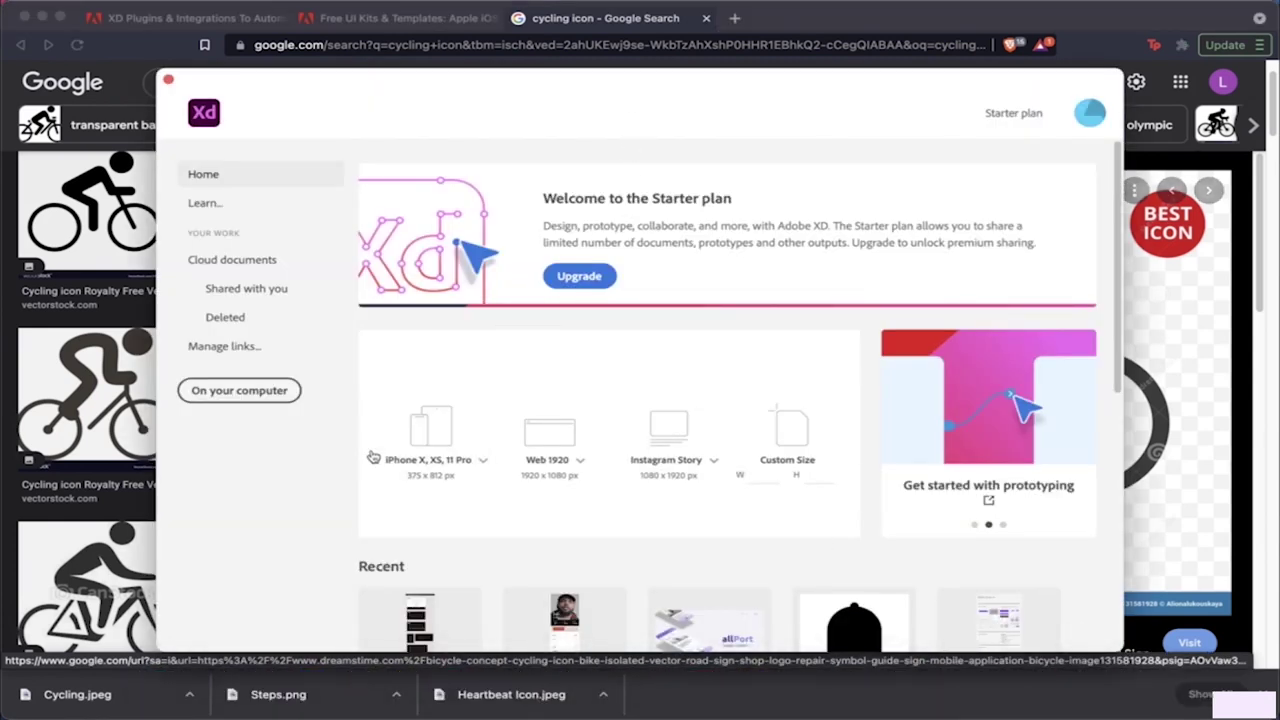
click(445, 450)
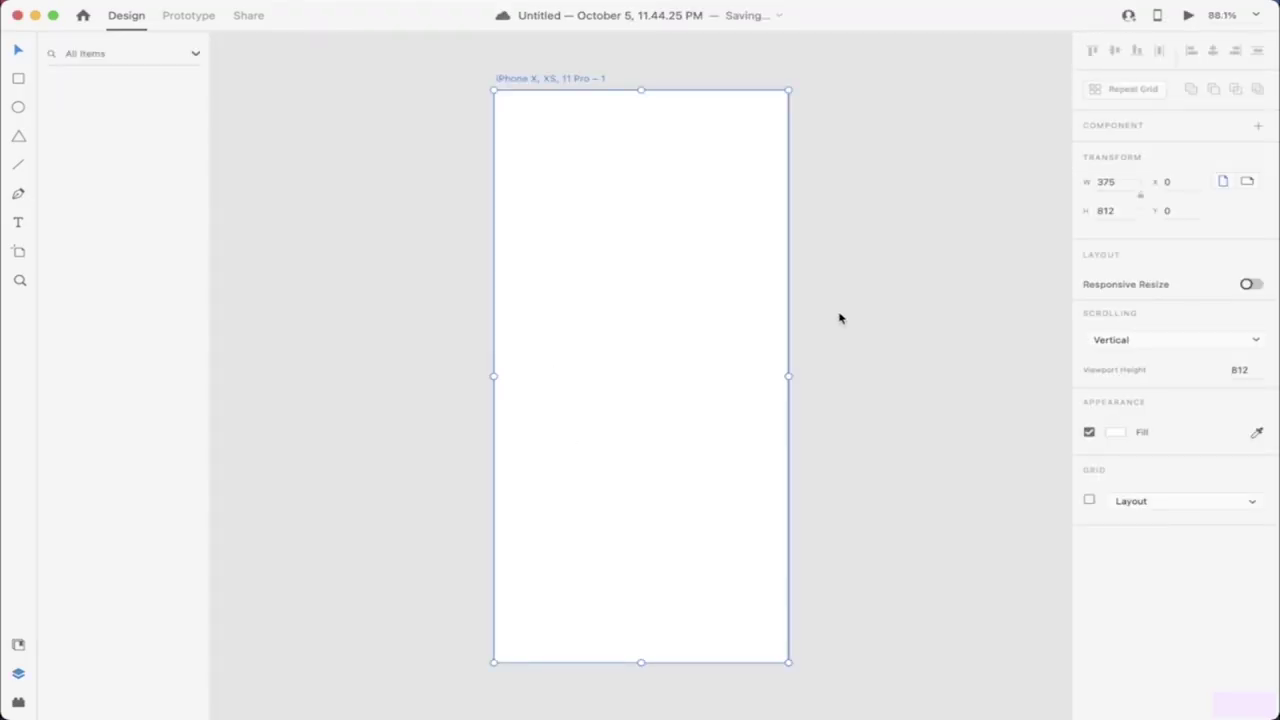
click(839, 318)
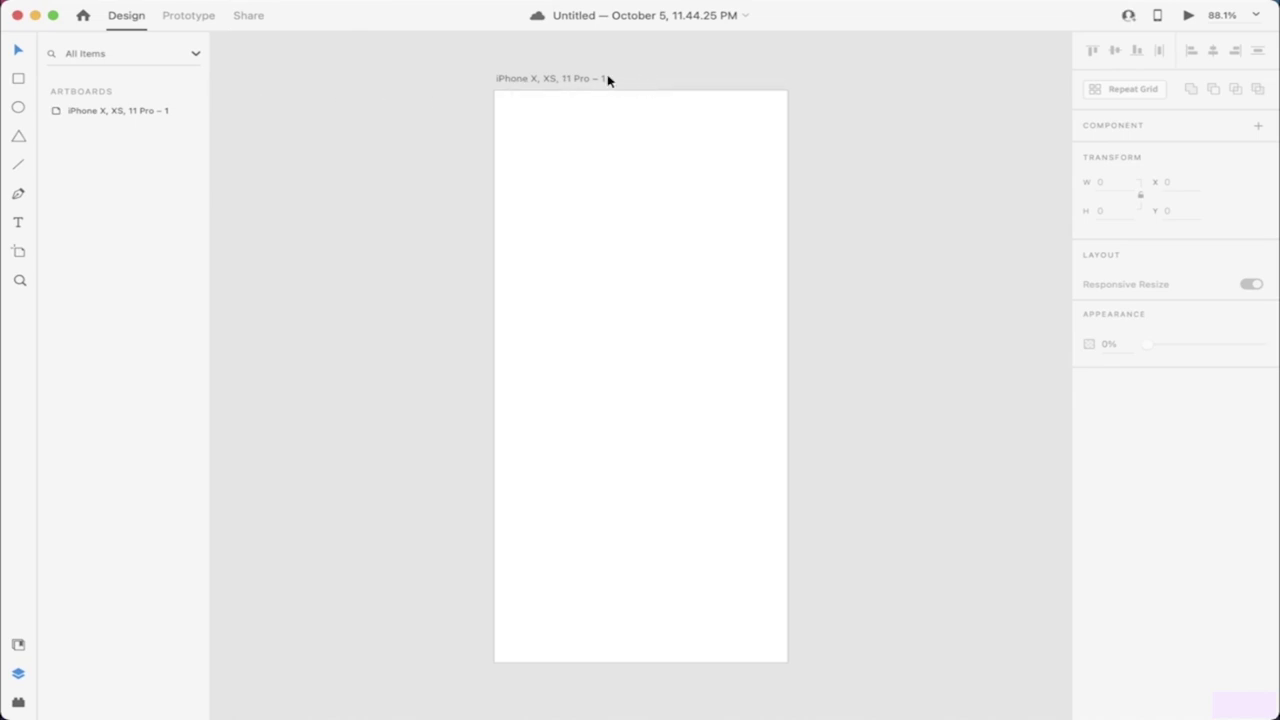
Step: Rename the iPhone artboard as "Icon Designs" and deselect it
double_click(600, 80)
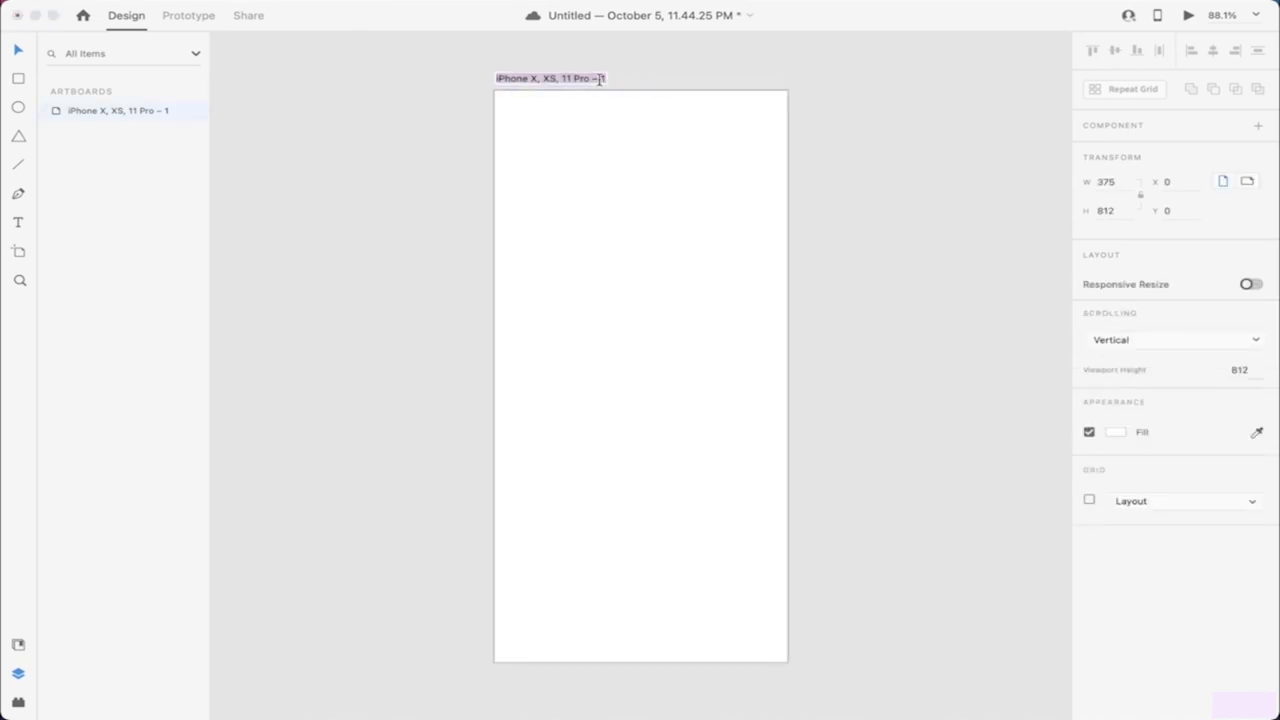
text(Icon Desings)
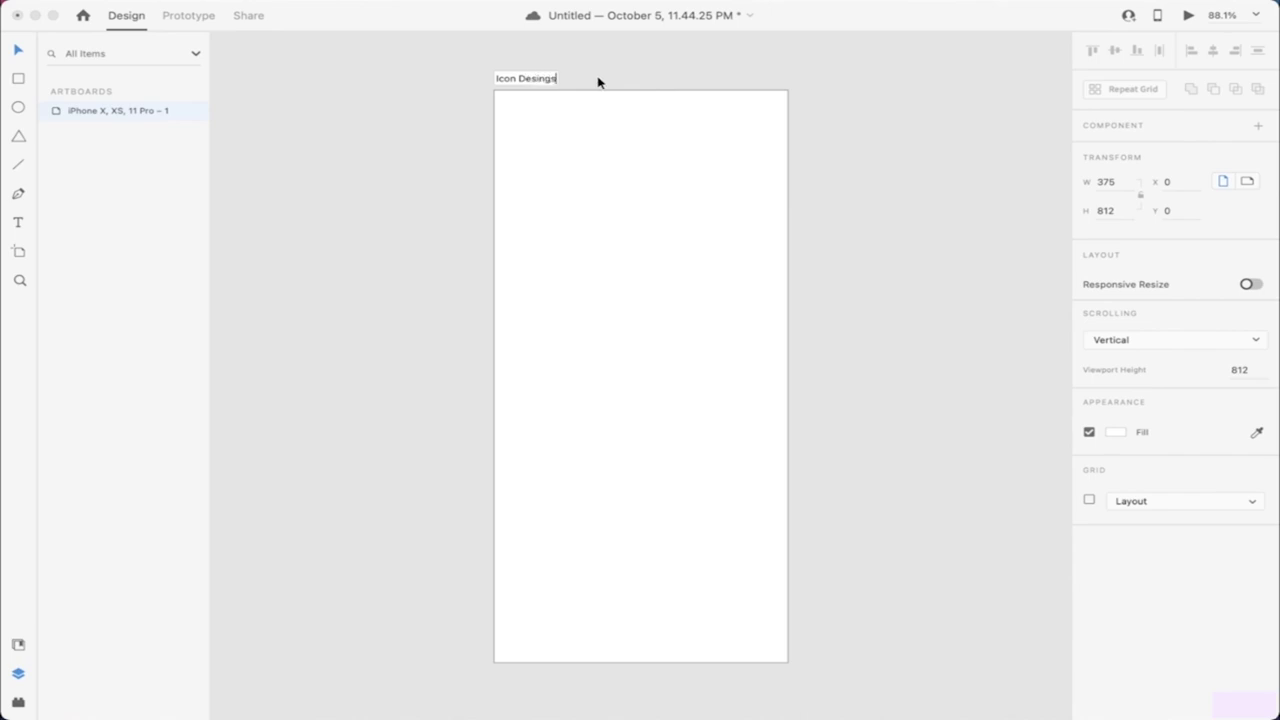
key(Return)
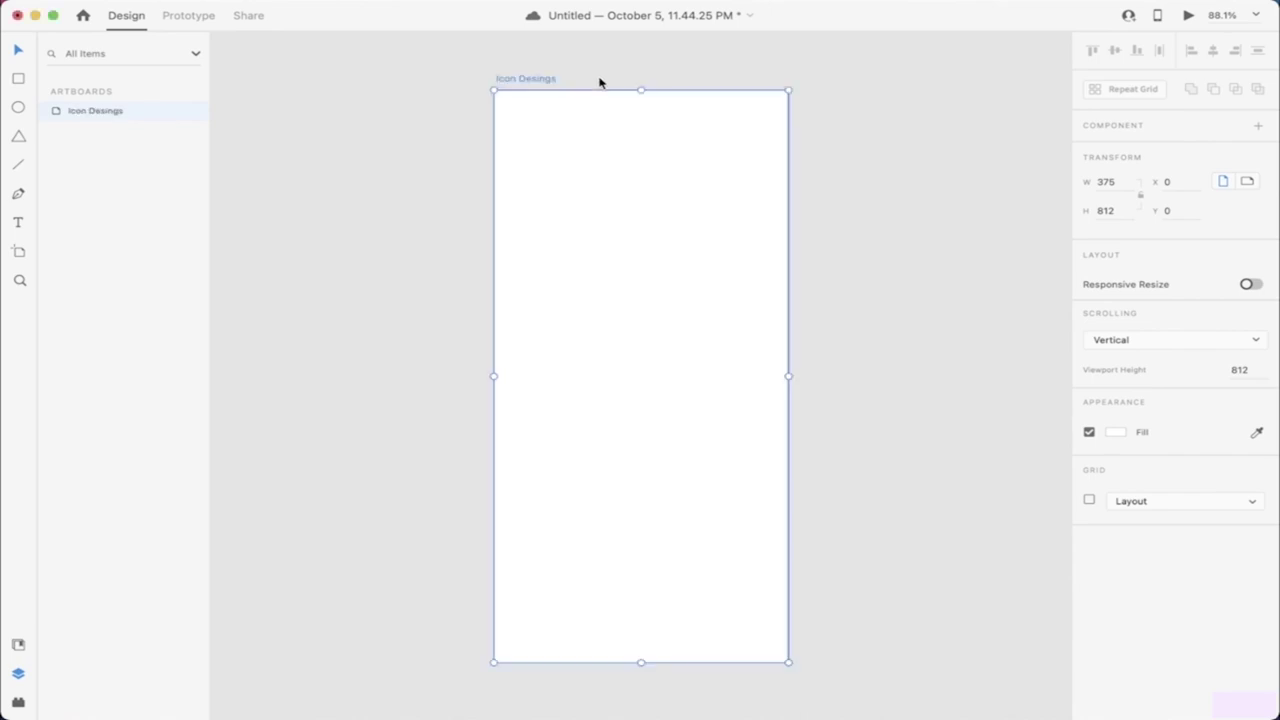
double_click(553, 84)
click(553, 82)
text(ns)
key(Return)
click(826, 215)
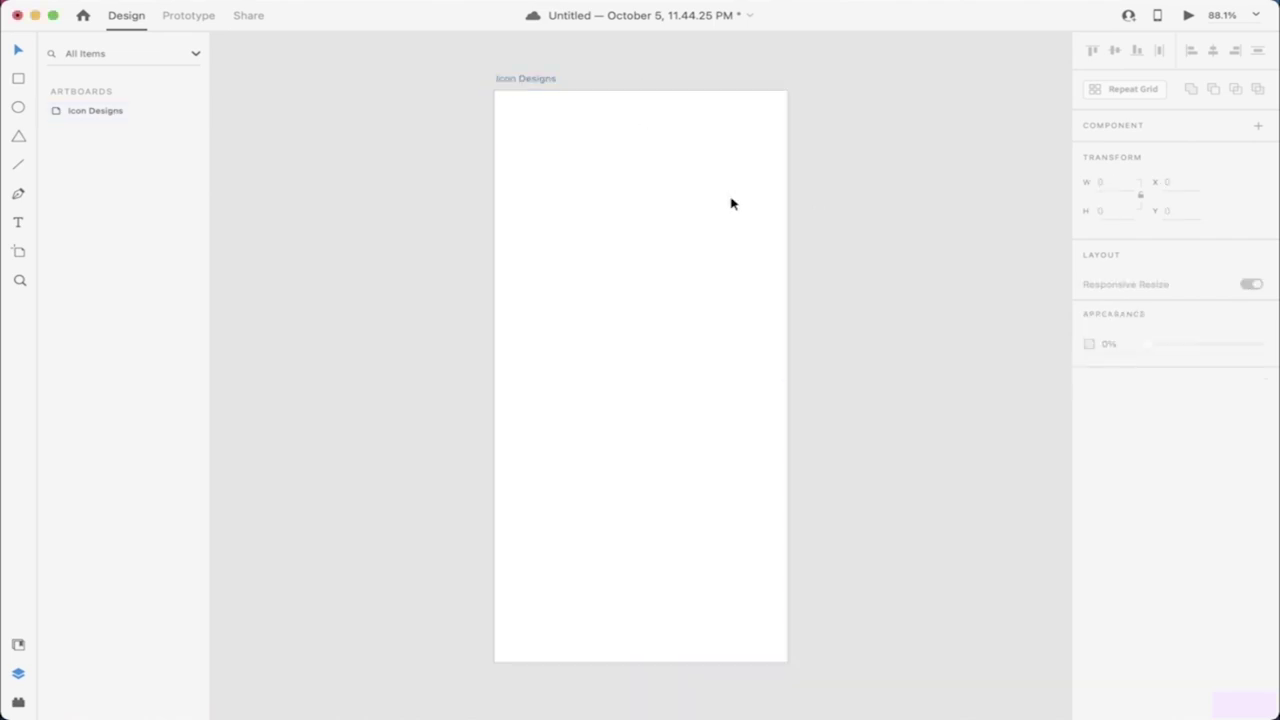
Step: Move the Icon Designs artboard further left on the canvas and leave it deselected
scroll(449, 139, right, 2)
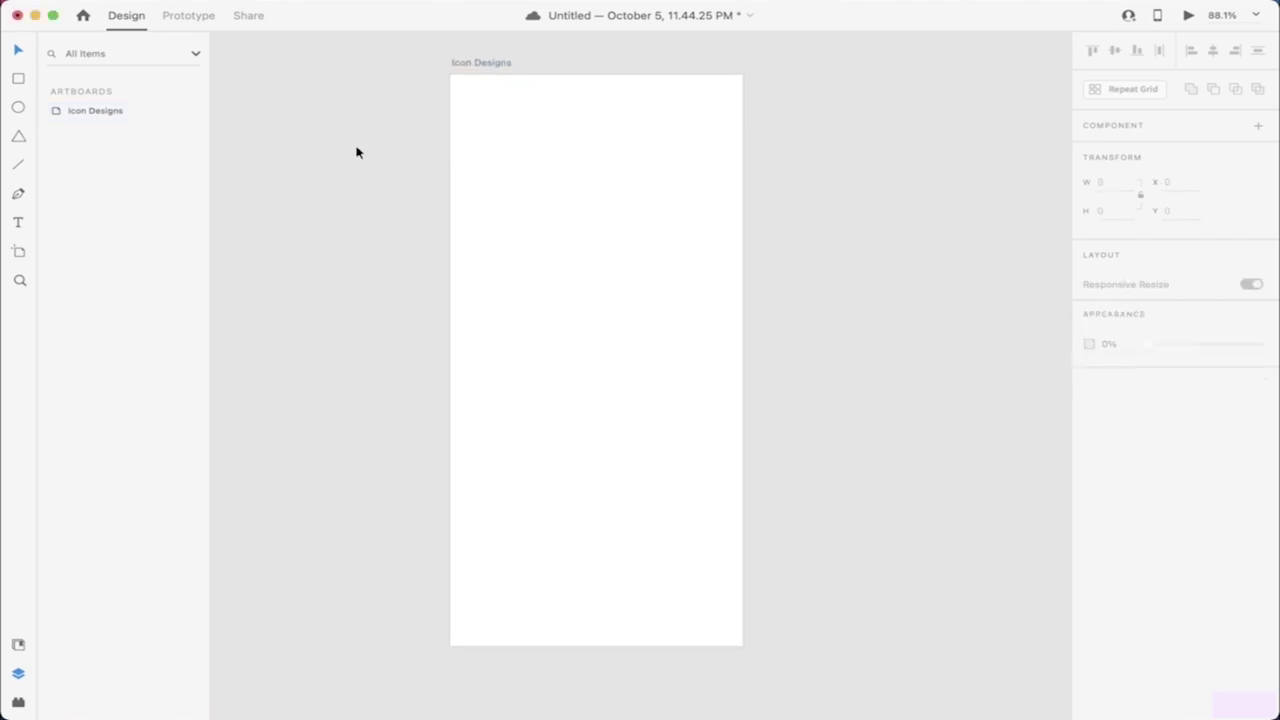
scroll(357, 152, up, 1)
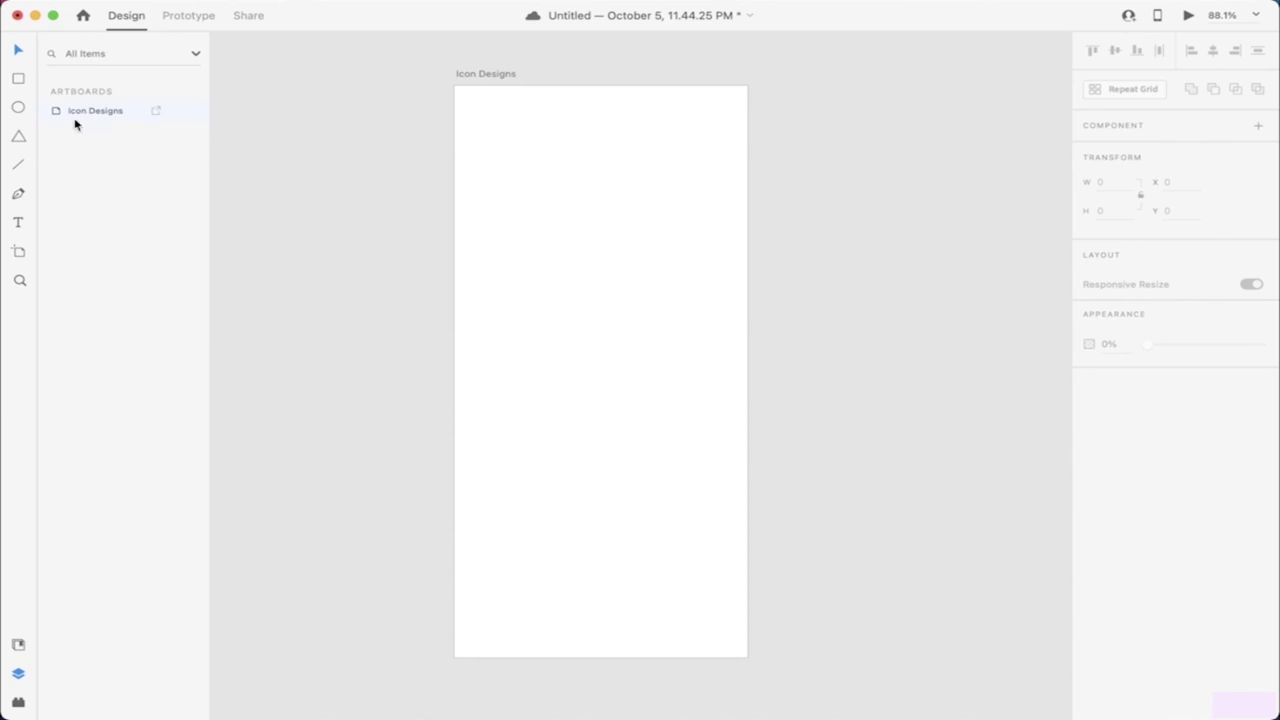
drag(480, 74, 302, 72)
click(665, 125)
scroll(245, 149, left, 3)
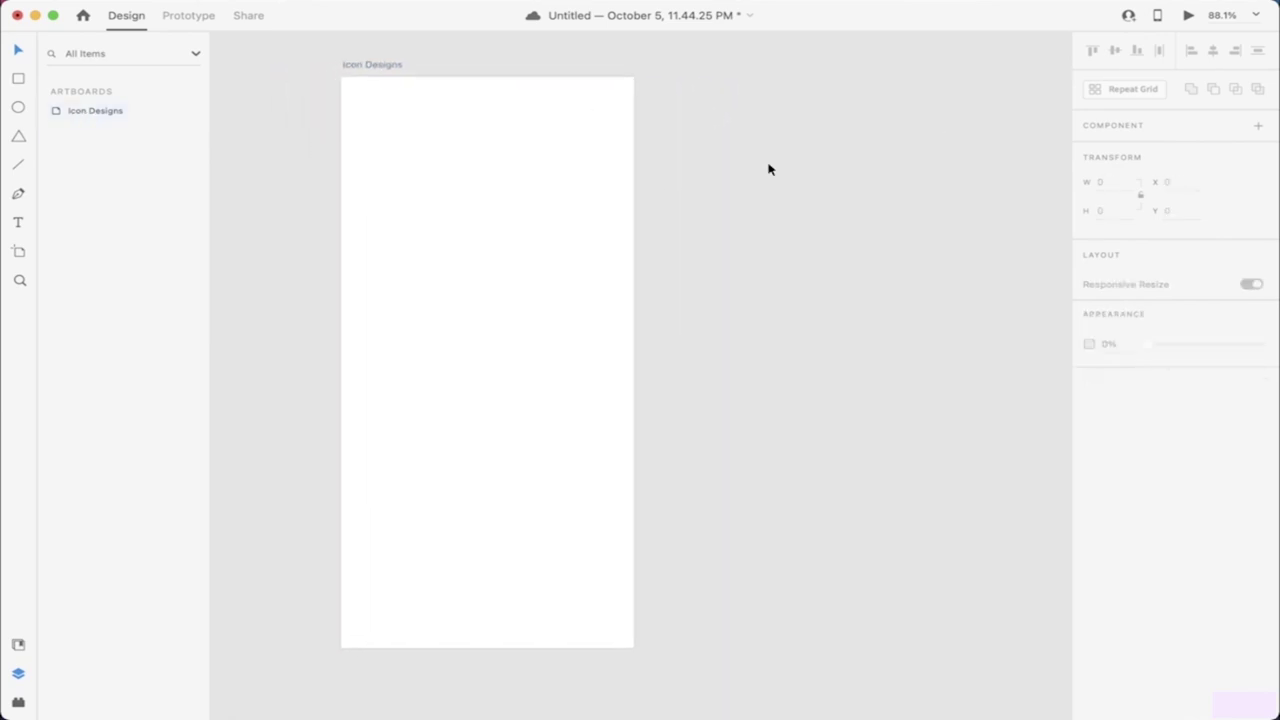
drag(685, 85, 1006, 656)
click(514, 179)
click(266, 131)
Step: Bring the Cycling.jpeg, Heartbeat Icon.jpeg and Steps.png files from the Desktop folder into the Icon Designs artboard
scroll(294, 129, up, 3)
scroll(294, 129, left, 2)
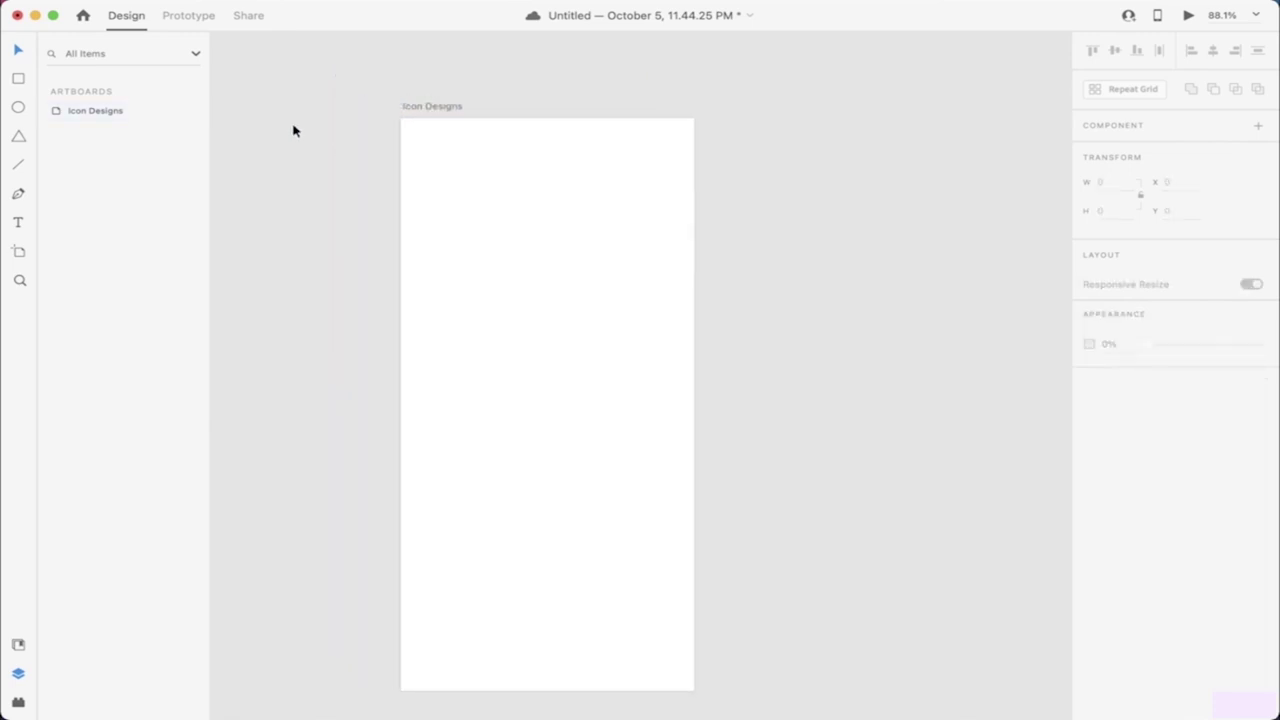
scroll(291, 129, up, 5)
scroll(460, 189, right, 2)
scroll(460, 189, down, 1)
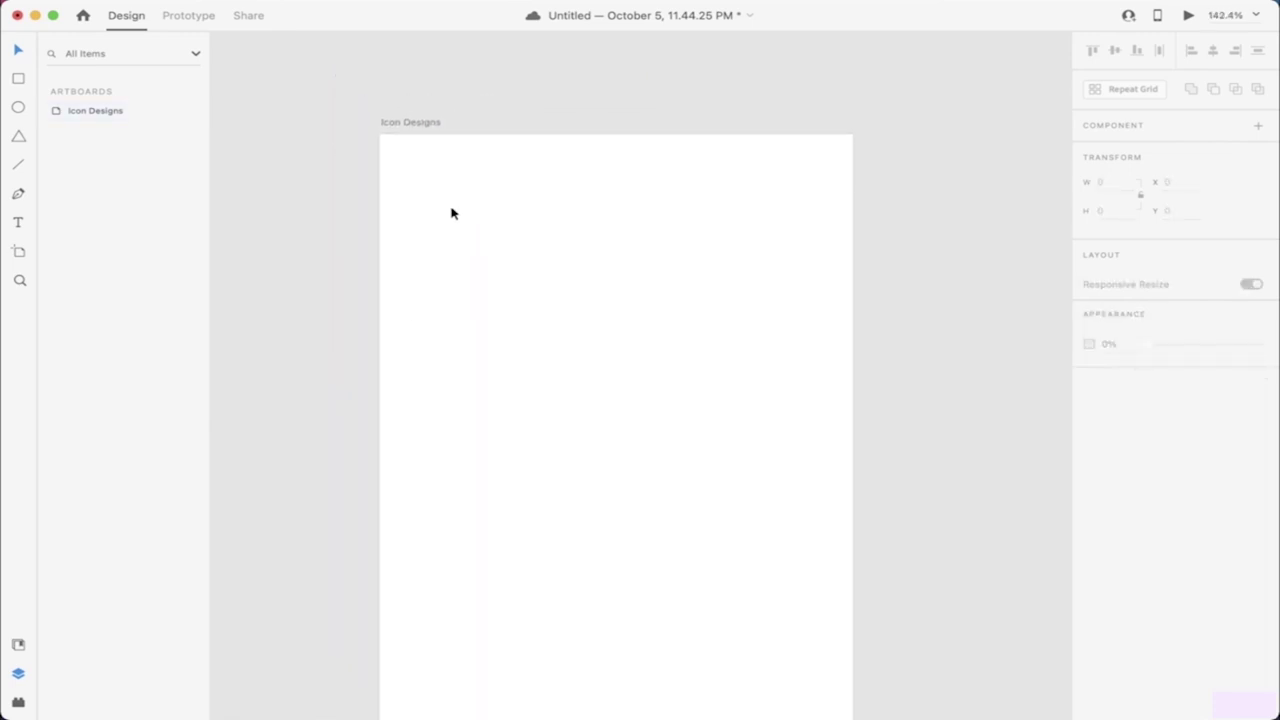
click(163, 680)
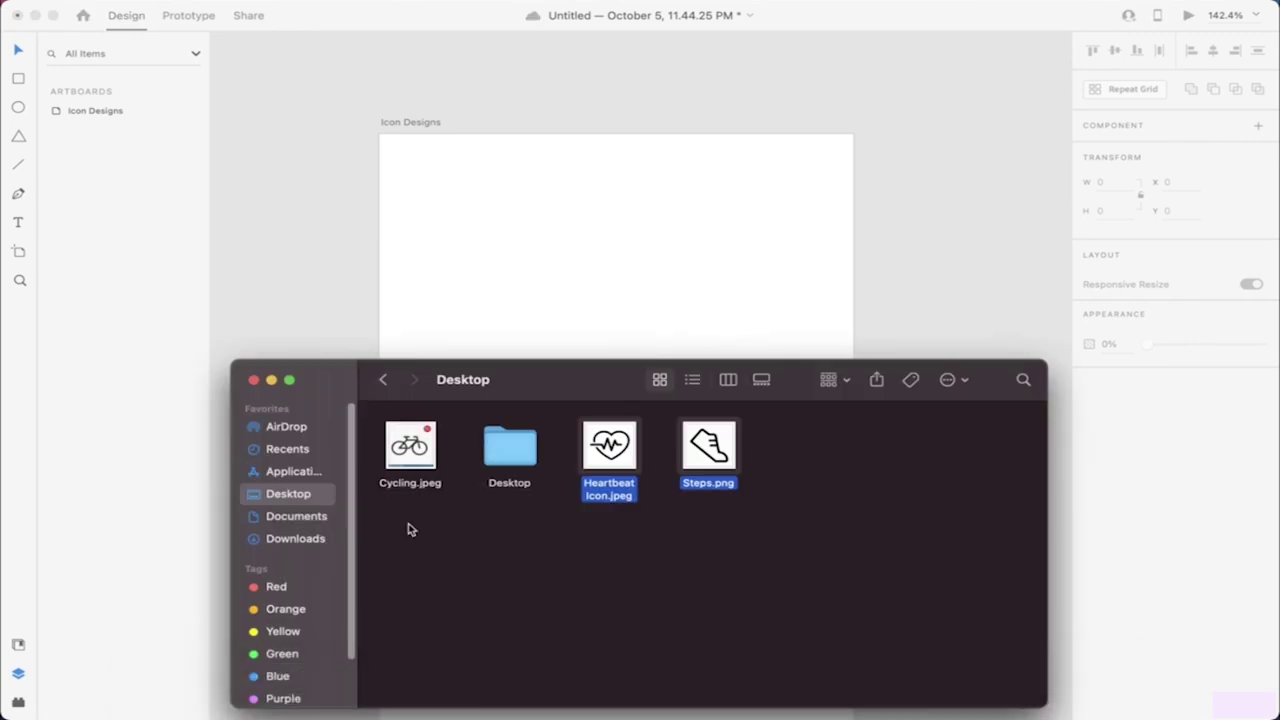
super+click(408, 450)
drag(408, 450, 522, 250)
scroll(474, 286, down, 10)
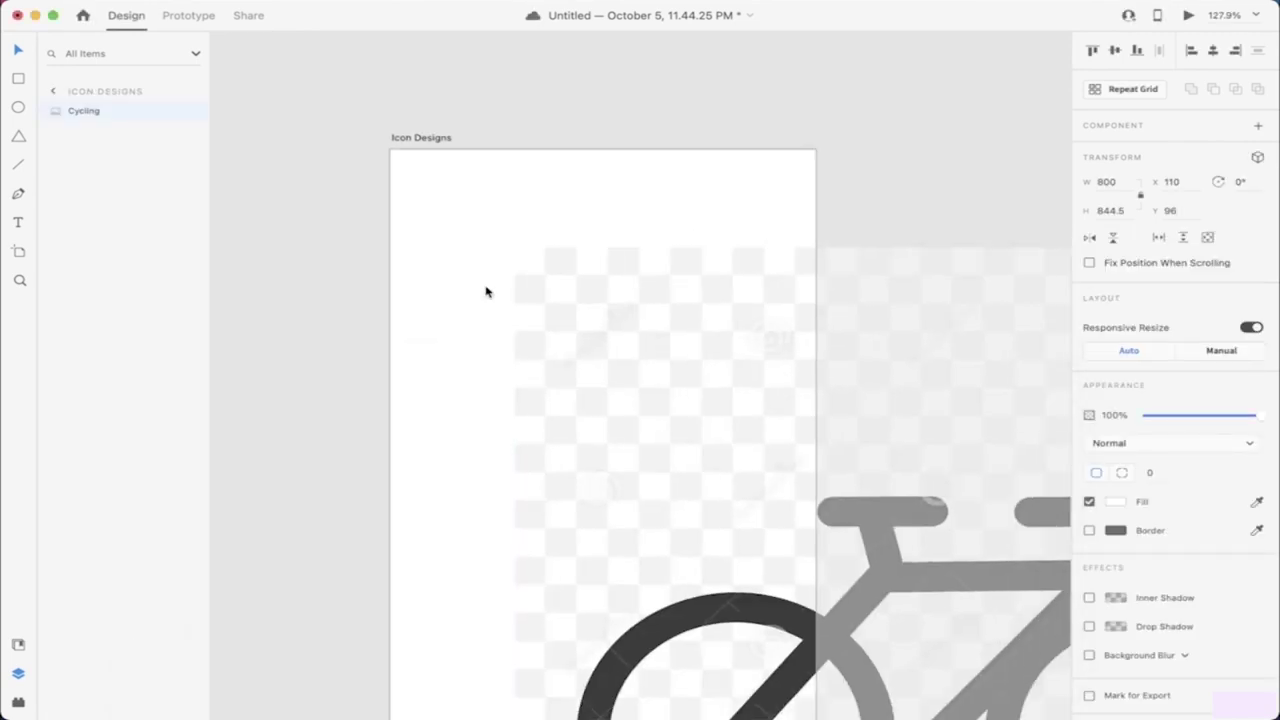
mouse_move(153, 7)
click(96, 9)
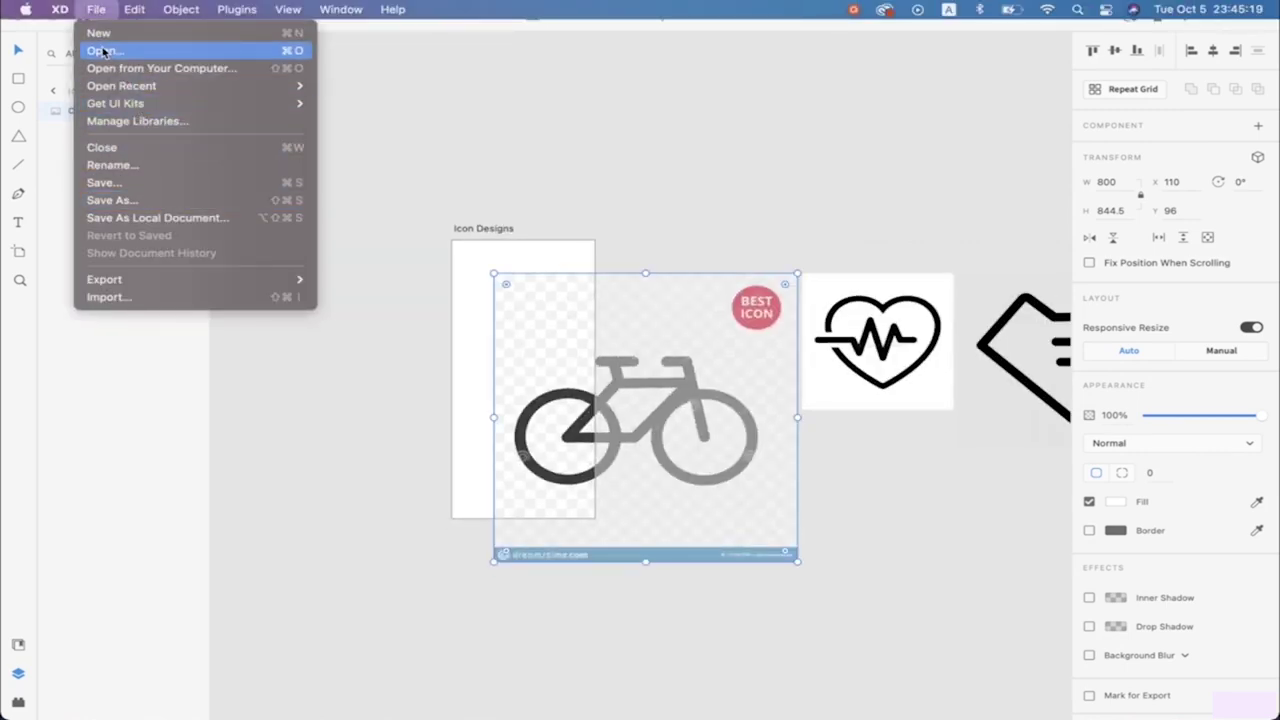
click(427, 306)
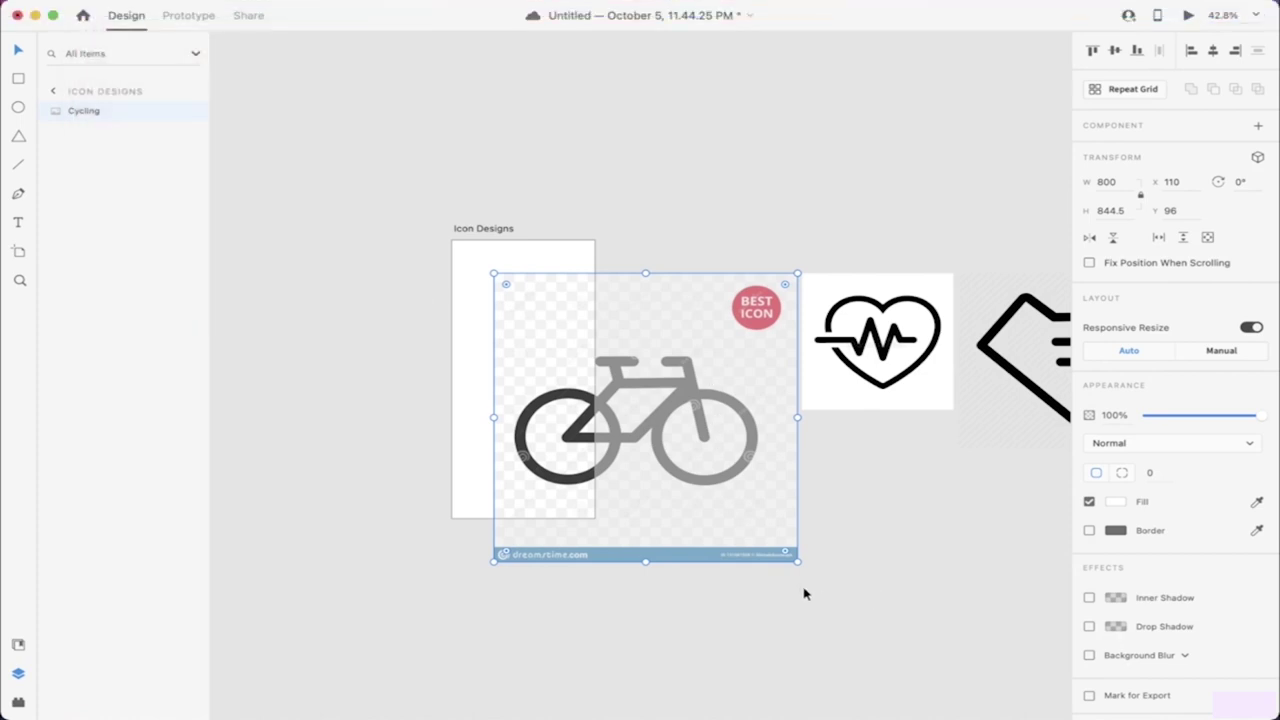
Step: Scale the Cycling image down to fit inside the artboard and place the Heartbeat Icon image below it
key(super+z)
key(super+shift+z)
drag(803, 566, 565, 320)
drag(907, 388, 483, 360)
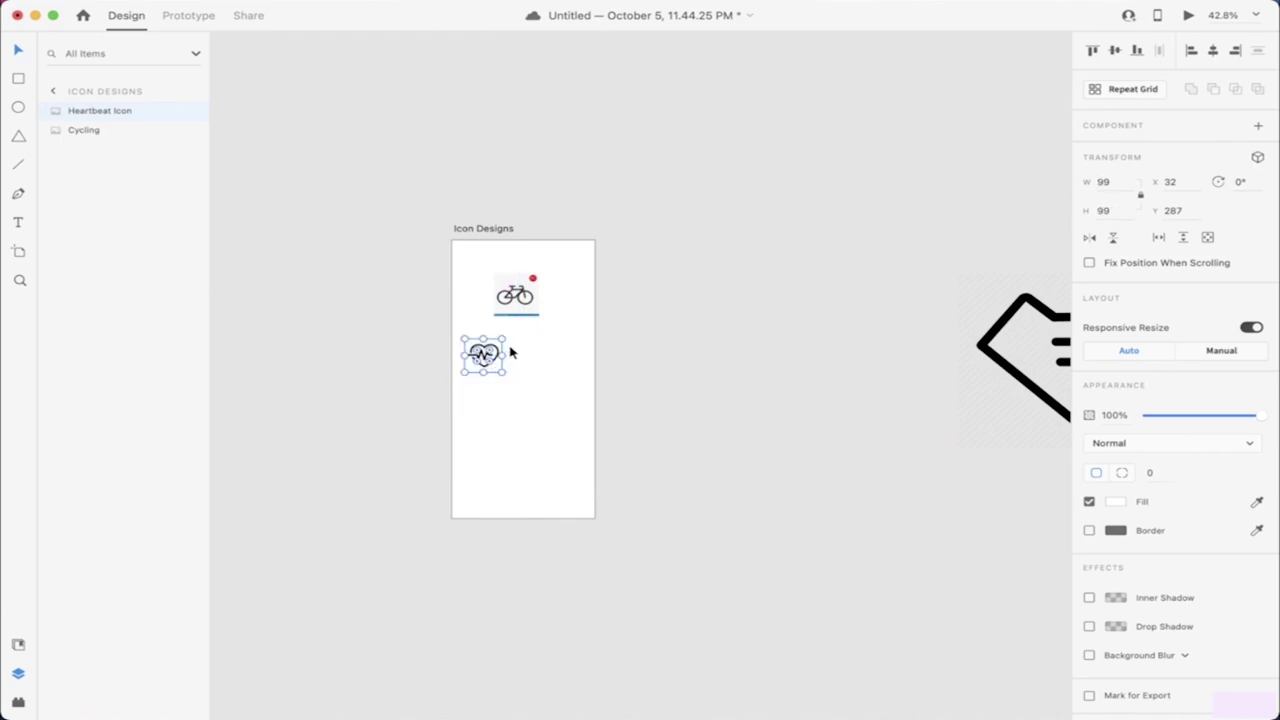
Step: Rescale the Heartbeat Icon image to roughly the bicycle image's size and position it directly beneath the bicycle
scroll(510, 352, up, 5)
drag(496, 414, 540, 449)
key(ctrl+z)
key(ctrl+shift+z)
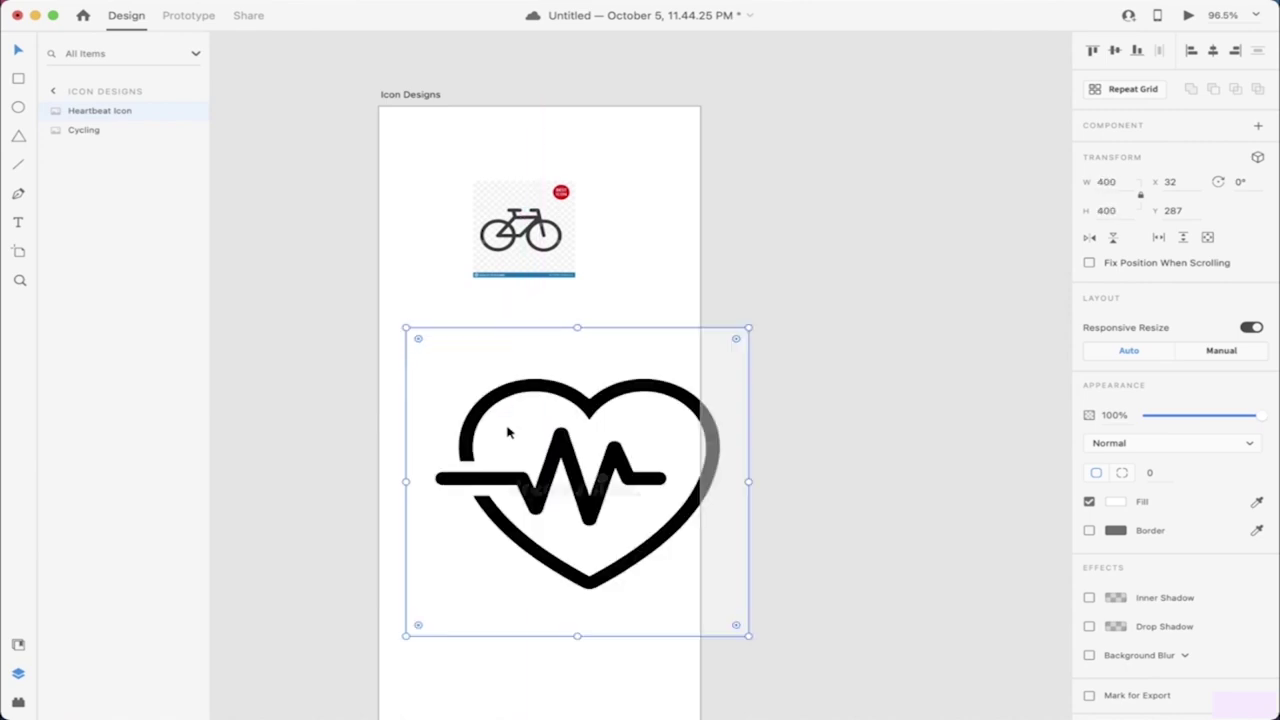
drag(756, 641, 591, 471)
drag(490, 400, 530, 351)
click(597, 467)
Step: Move the Steps image into the artboard, scale it to about 112 × 112 and place it below the heartbeat image
scroll(597, 466, down, 5)
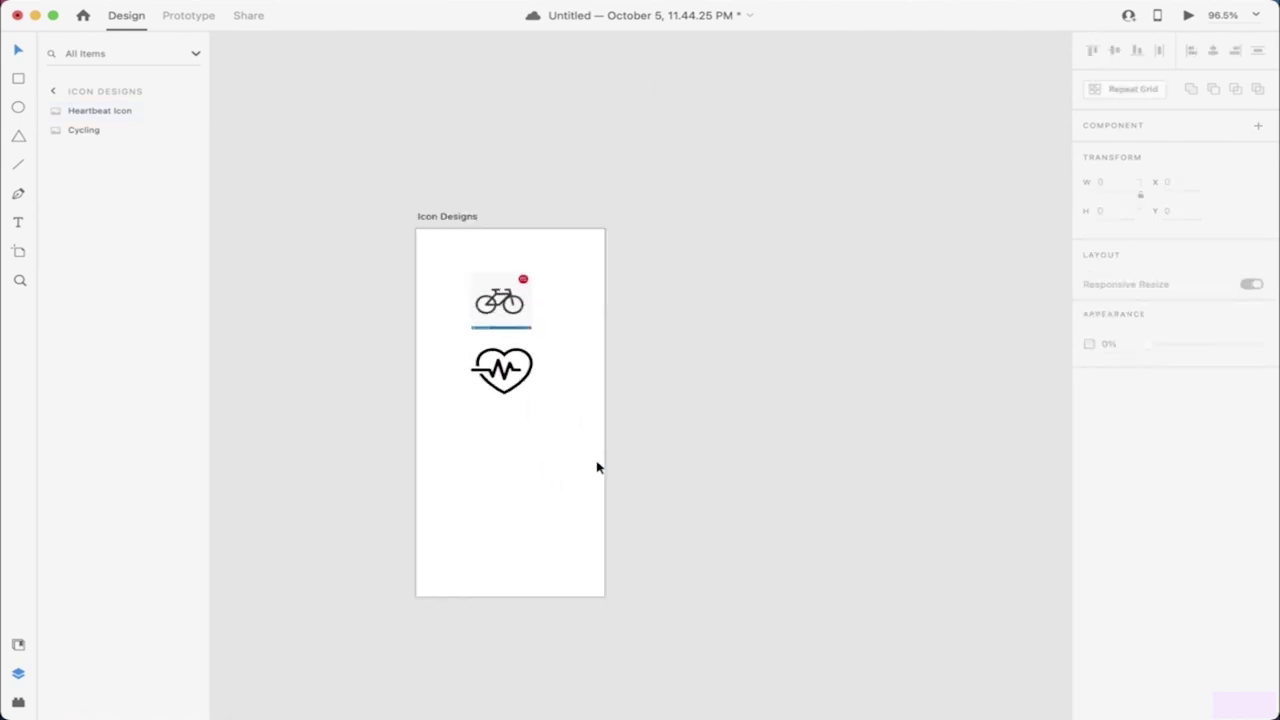
scroll(836, 466, right, 5)
key(super+v)
drag(988, 356, 418, 496)
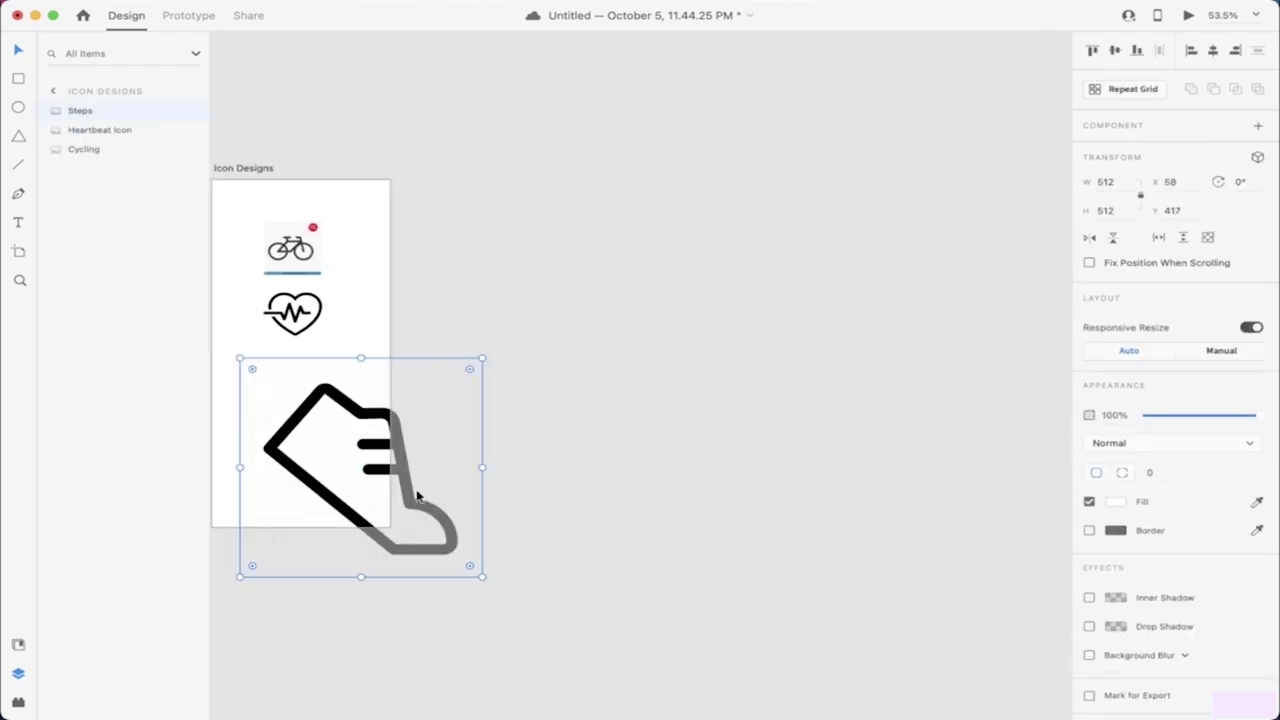
drag(483, 578, 297, 377)
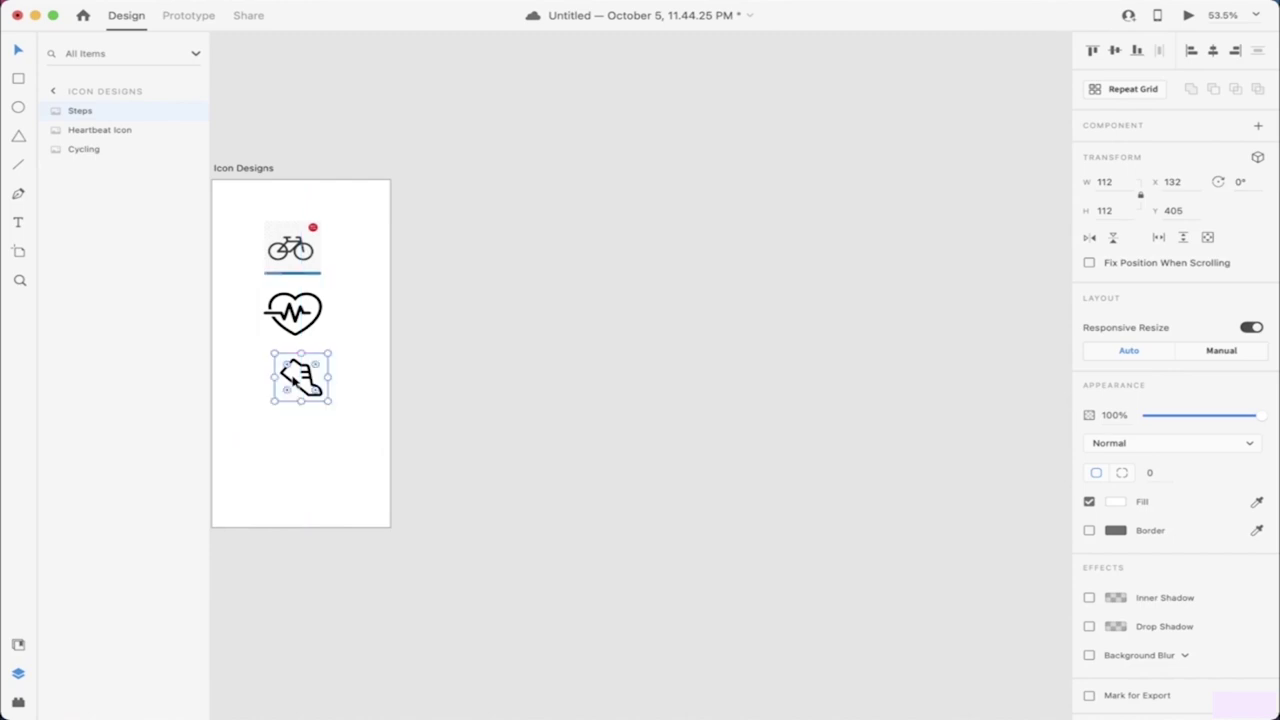
click(303, 440)
Step: Lay the Steps image over the heartbeat image for comparison and enlarge it to about 144 × 144
scroll(304, 441, left, 3)
scroll(304, 441, up, 2)
scroll(418, 430, up, 5)
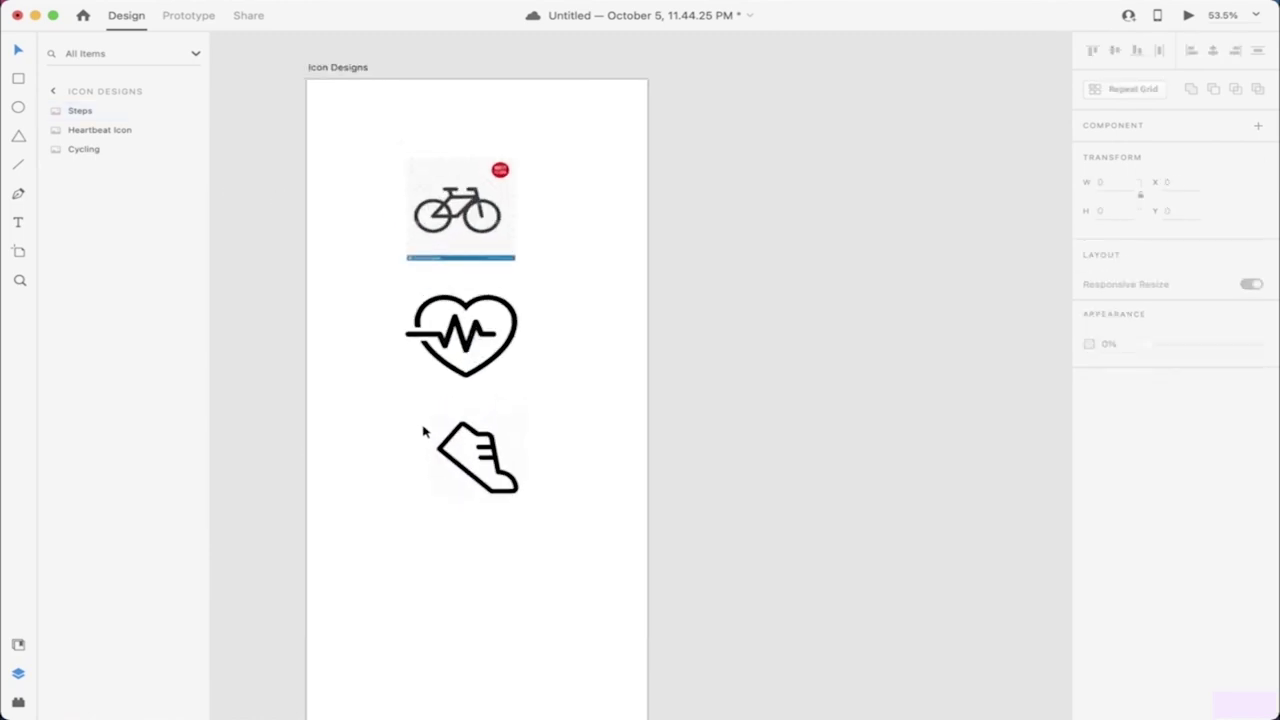
scroll(425, 435, up, 1)
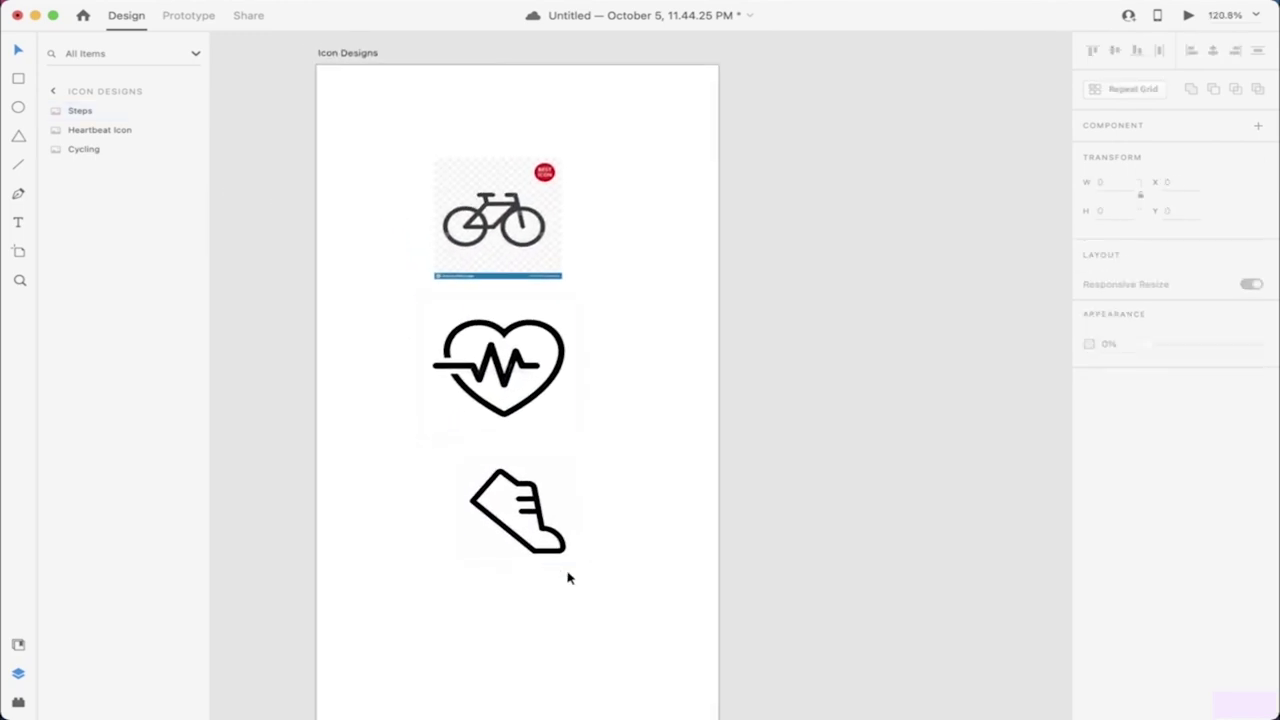
click(538, 510)
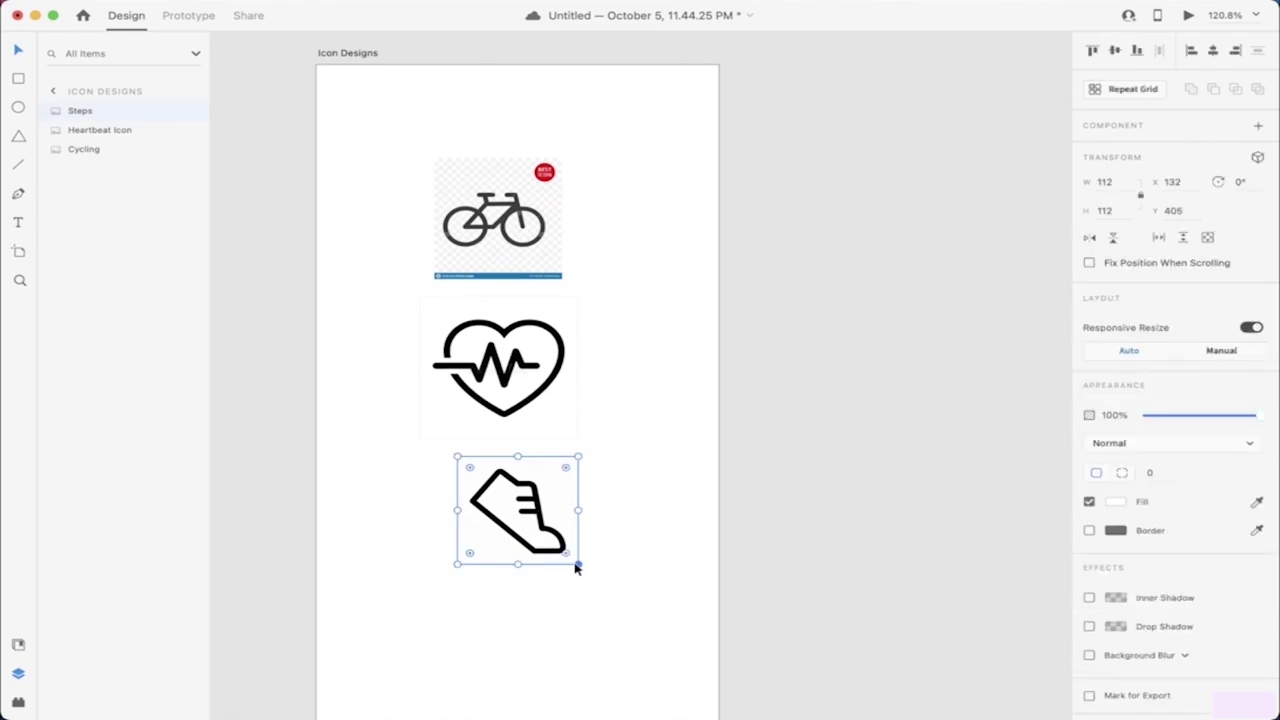
drag(578, 565, 542, 398)
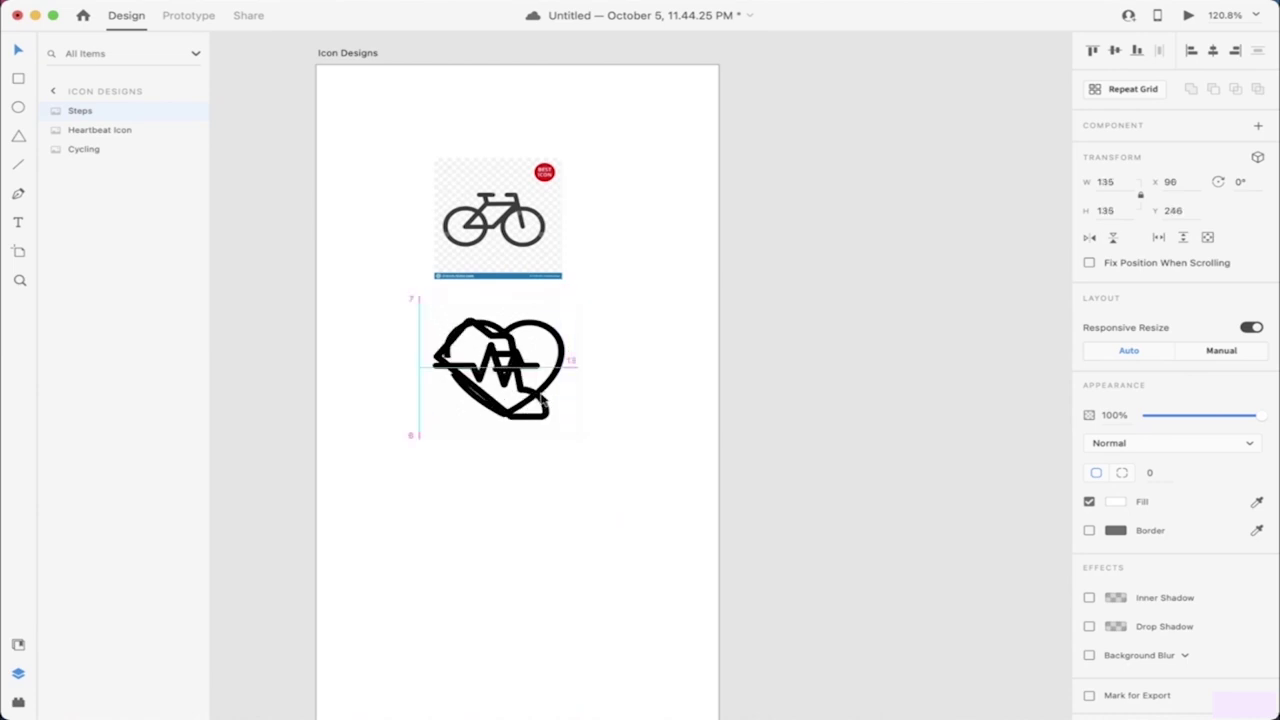
drag(564, 426, 574, 435)
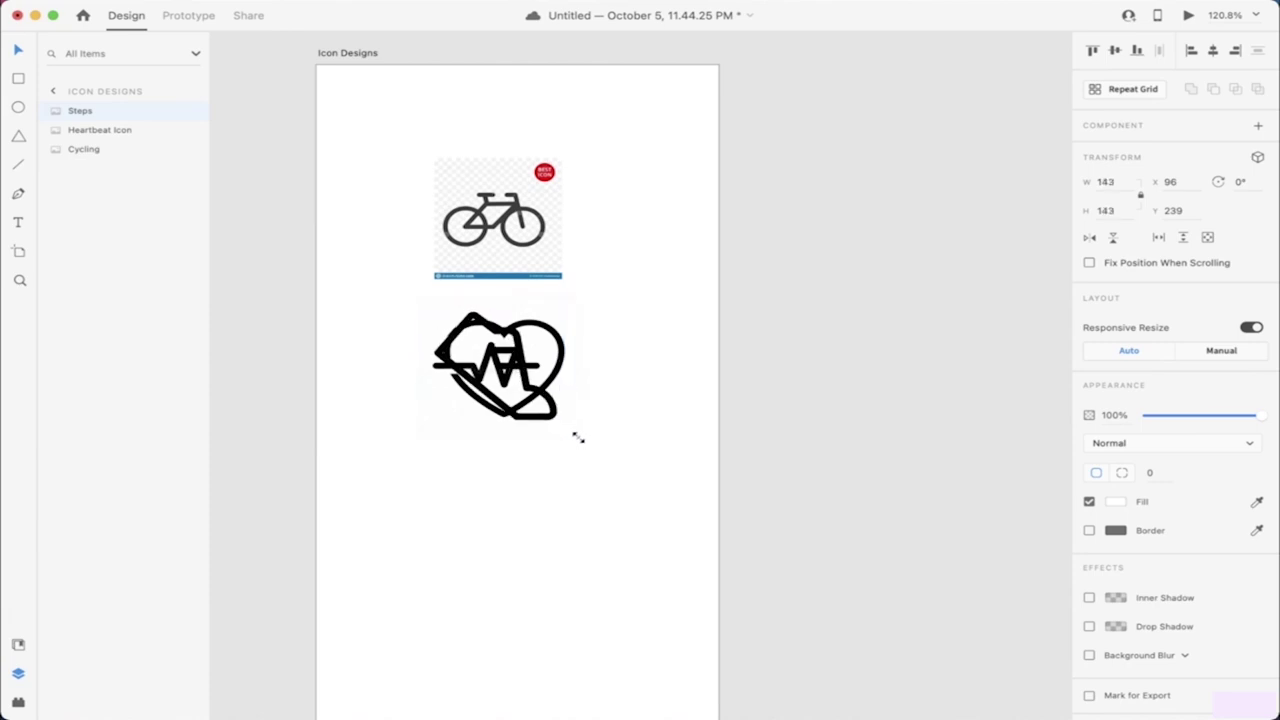
drag(578, 438, 581, 439)
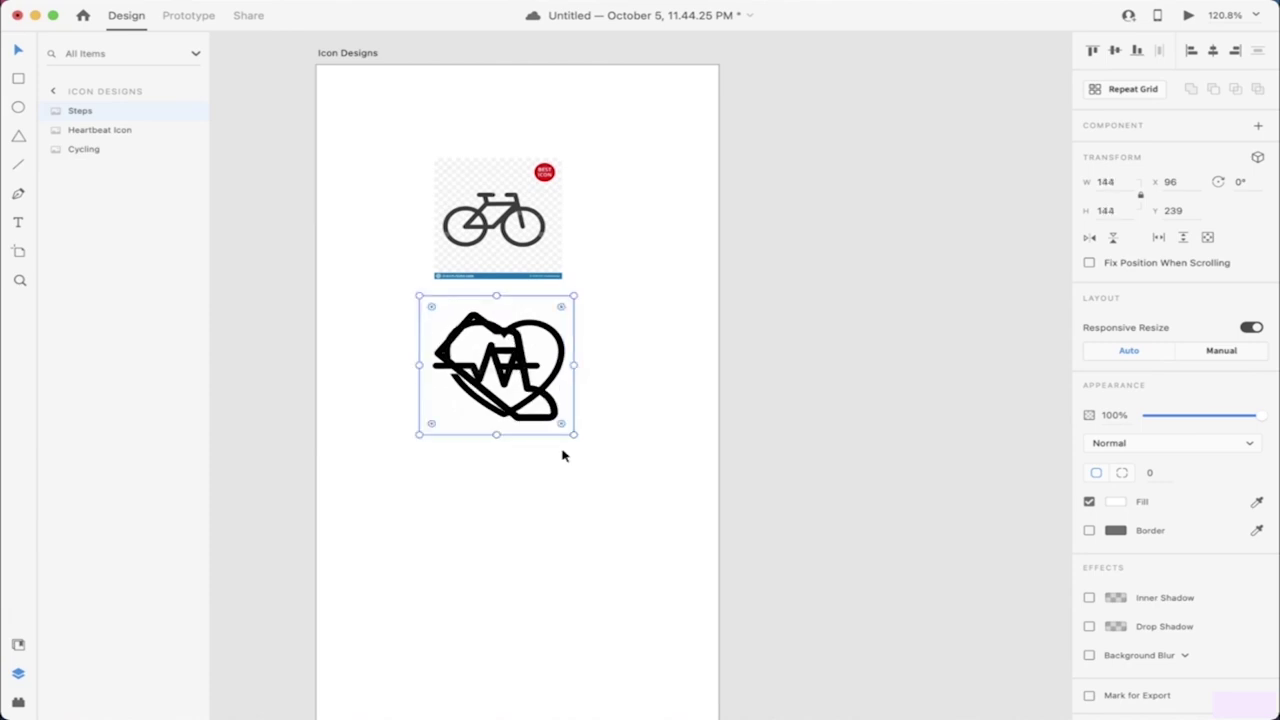
Step: Shift the Steps image straight down by 150 so it sits below the heartbeat image
key(shift+Down)
key(shift+Down)
key(shift+Down)
key(shift+Down)
key(shift+Down)
key(shift+Down)
key(shift+Down)
key(shift+Down)
key(shift+Down)
key(shift+Down)
key(shift+Down)
key(shift+Down)
key(shift+Down)
key(shift+Down)
key(shift+Down)
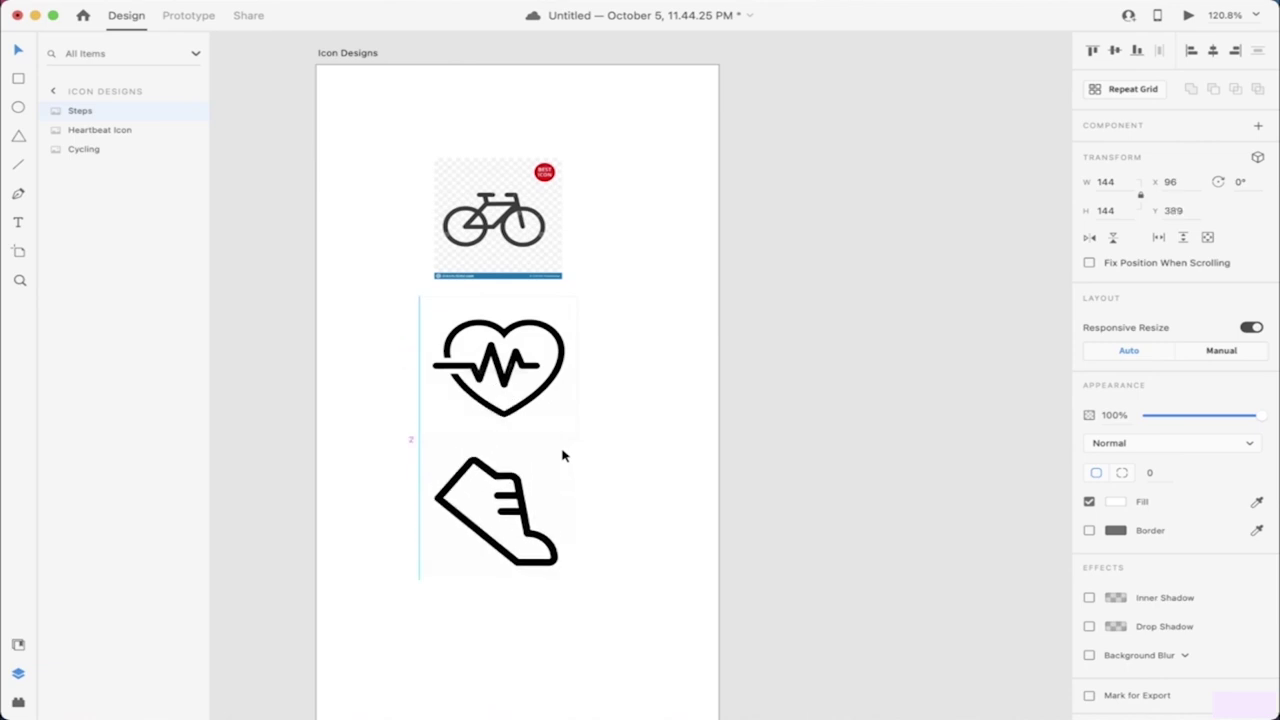
Step: Enlarge the Cycling image to about 184 × 194.5 by comparing it with the other icons, and return it above the heartbeat
drag(537, 213, 646, 388)
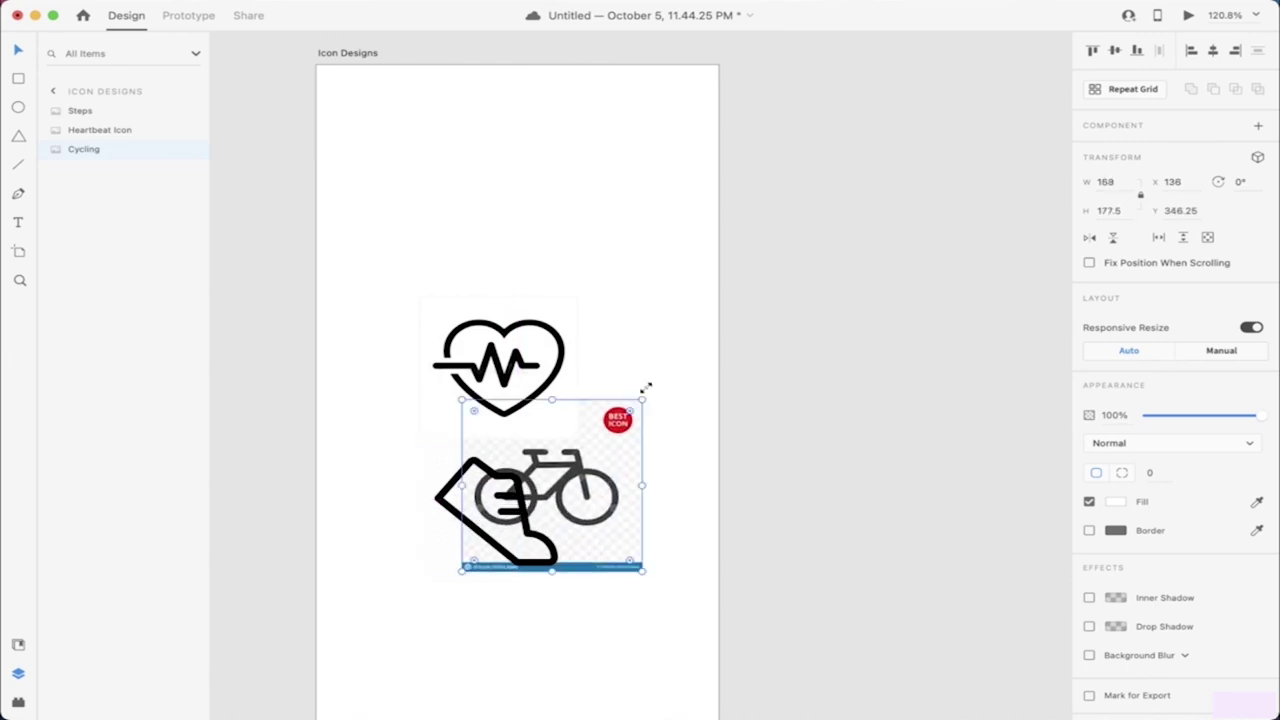
drag(626, 437, 591, 477)
drag(425, 440, 408, 426)
drag(594, 508, 594, 219)
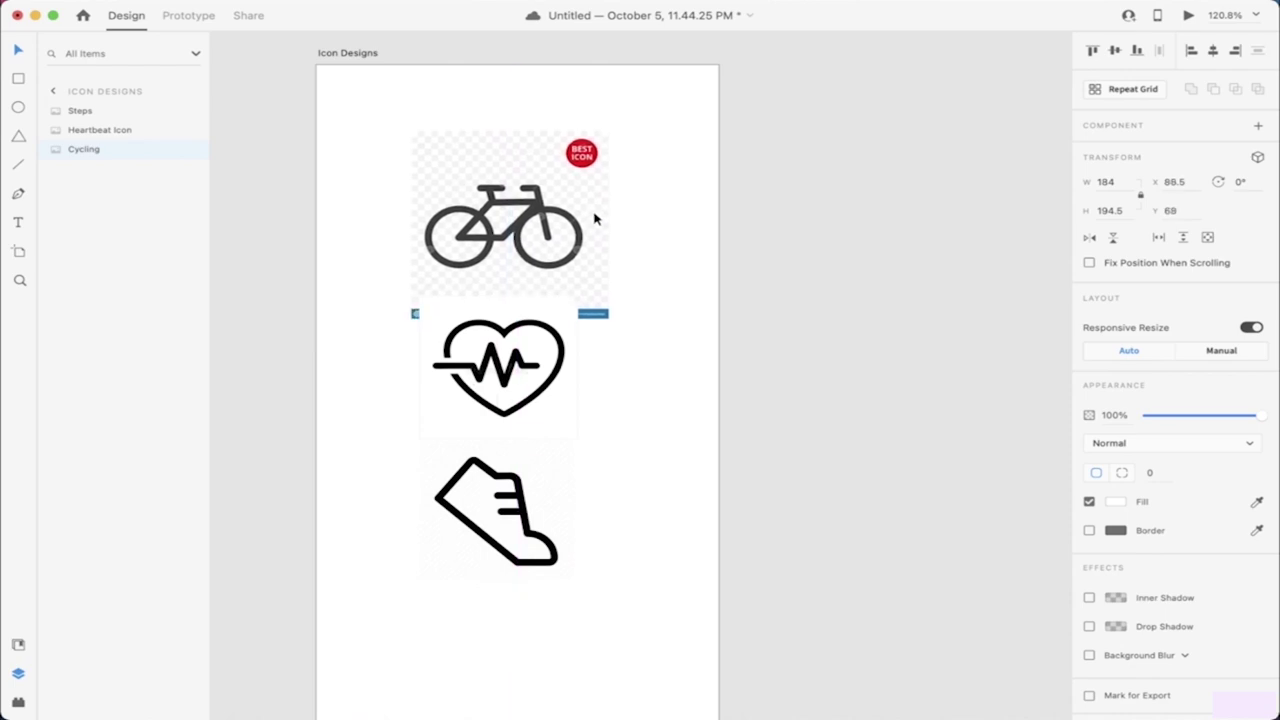
click(680, 271)
Step: Select the Steps, Heartbeat Icon and Cycling images together and scale them down proportionally near the artboard's upper part
scroll(711, 340, down, 5)
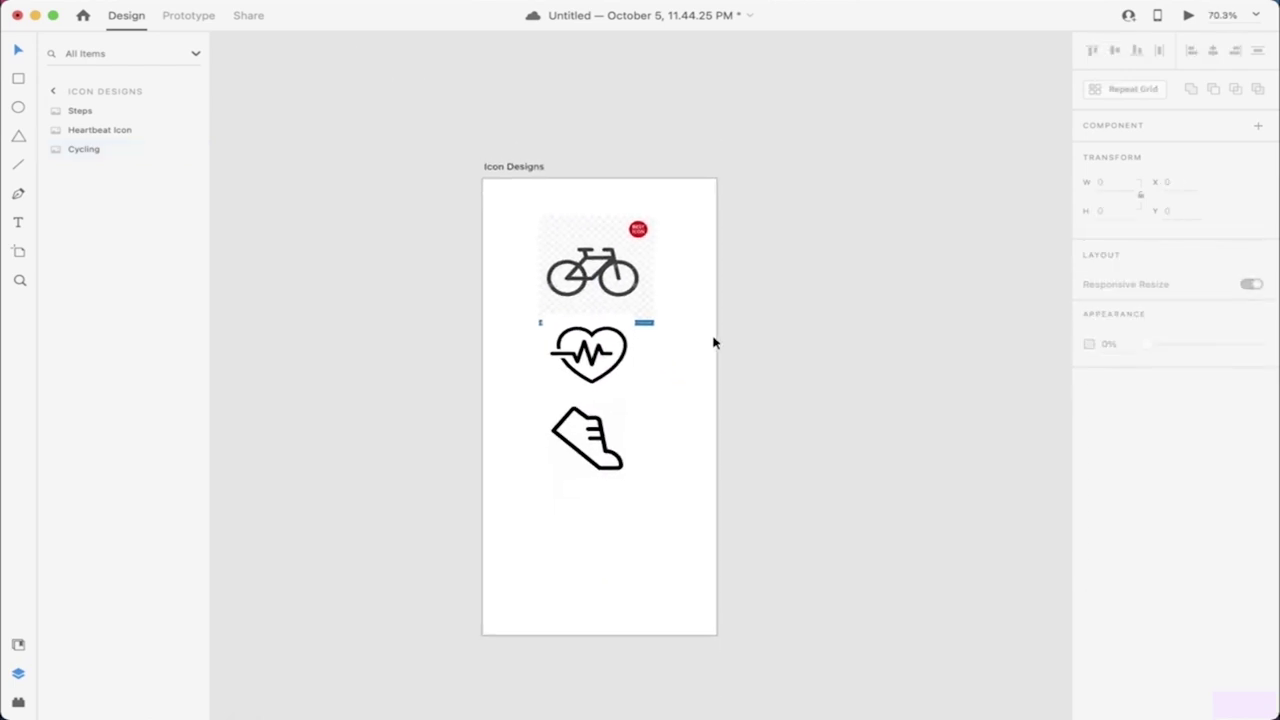
scroll(713, 343, down, 3)
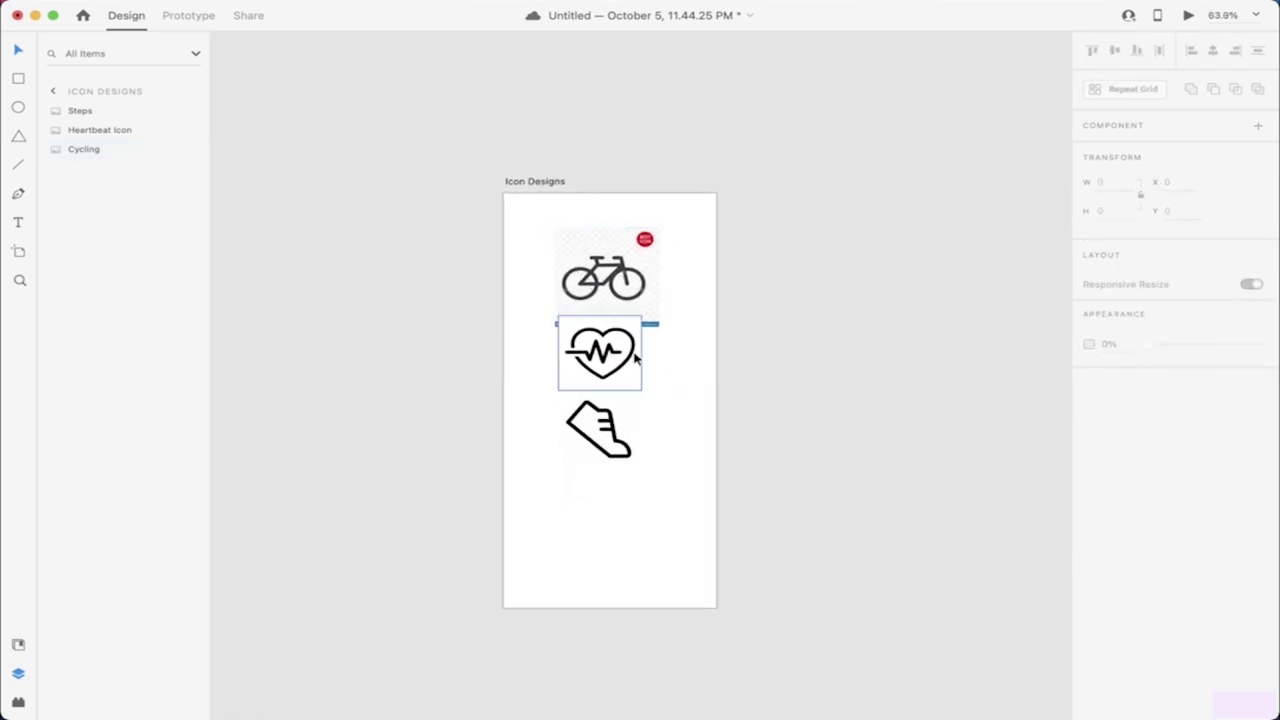
scroll(632, 427, up, 5)
click(492, 482)
shift+click(470, 355)
shift+click(483, 243)
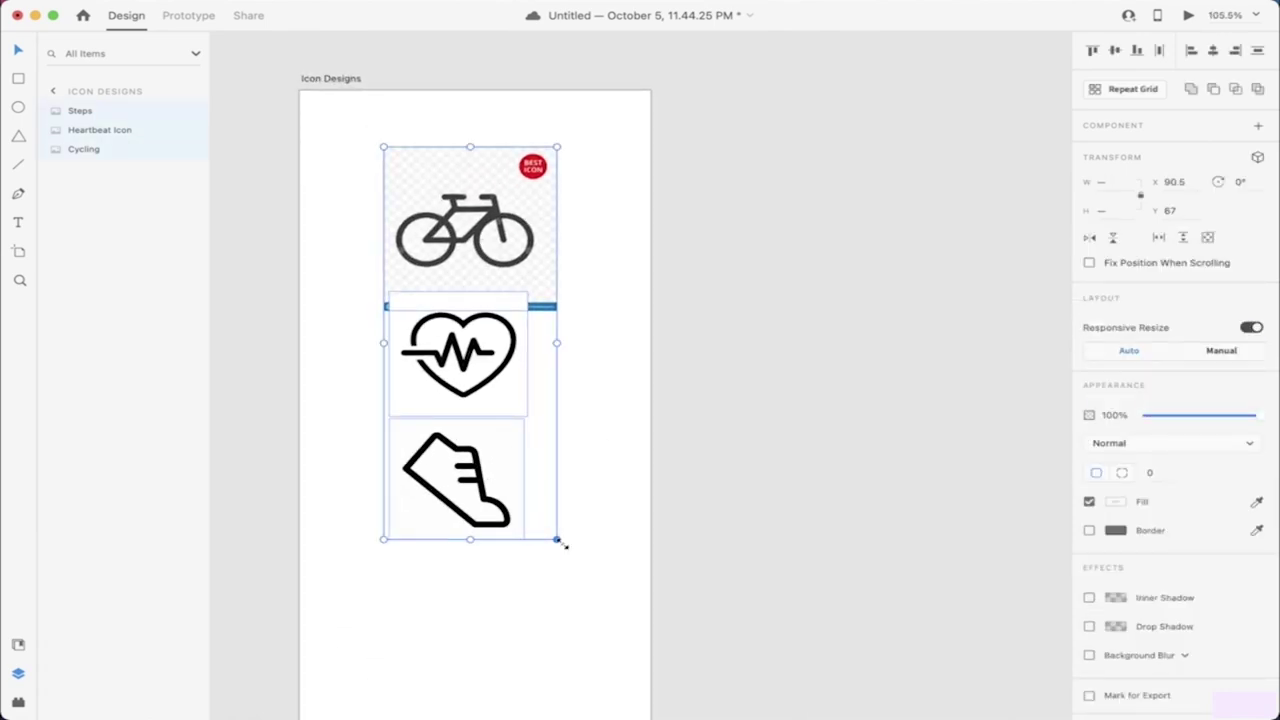
drag(558, 541, 449, 329)
Step: Scale the Steps image down to about 48 × 48 and deselect it
scroll(466, 346, up, 8)
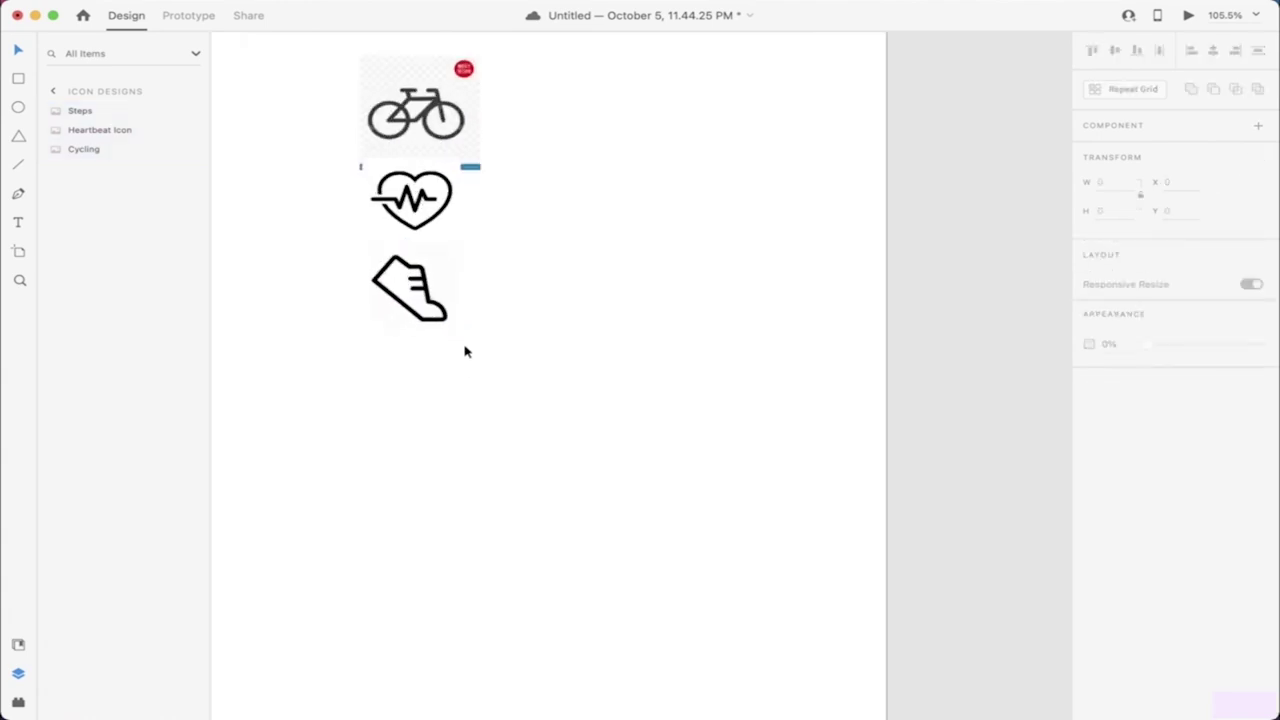
click(422, 291)
scroll(450, 330, up, 3)
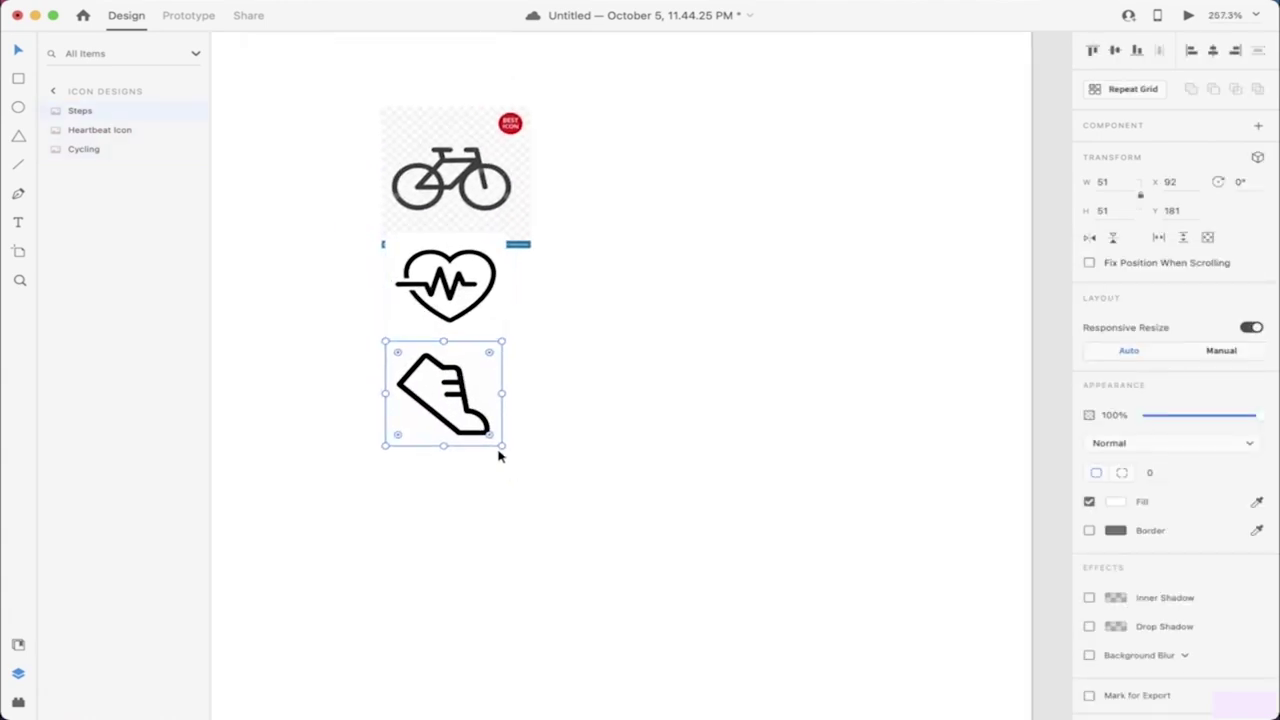
drag(508, 452, 505, 448)
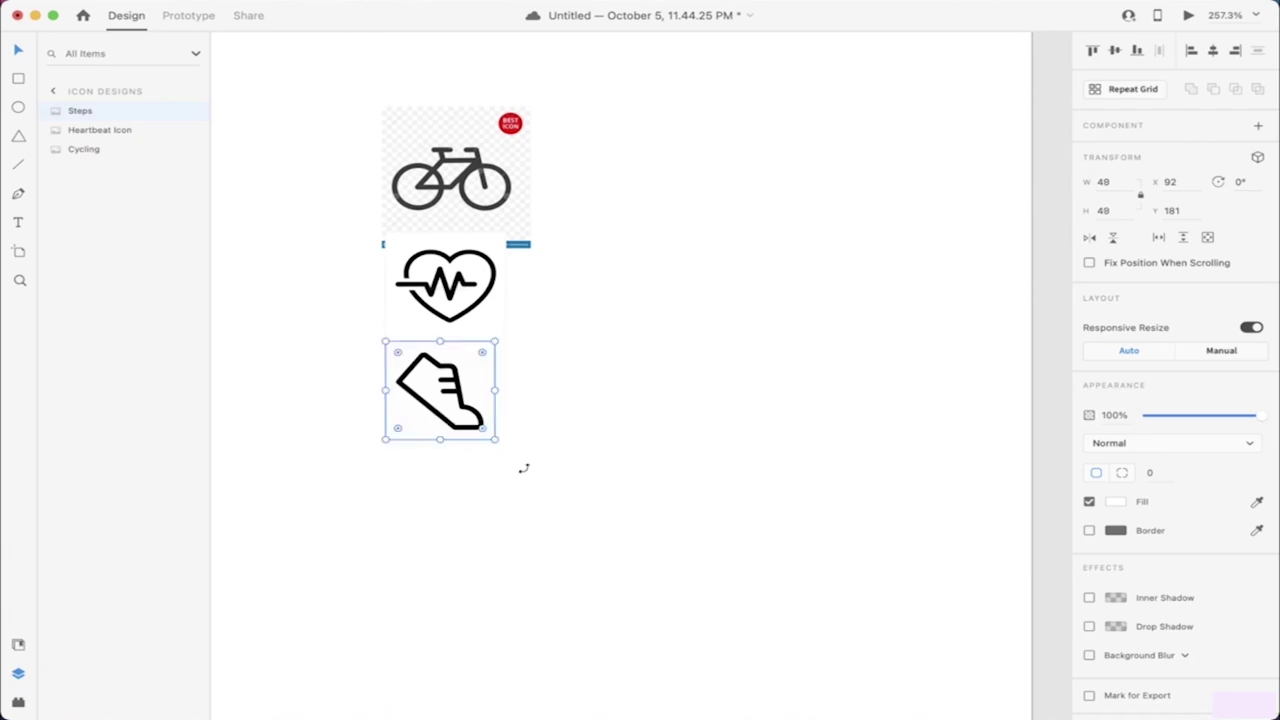
click(520, 466)
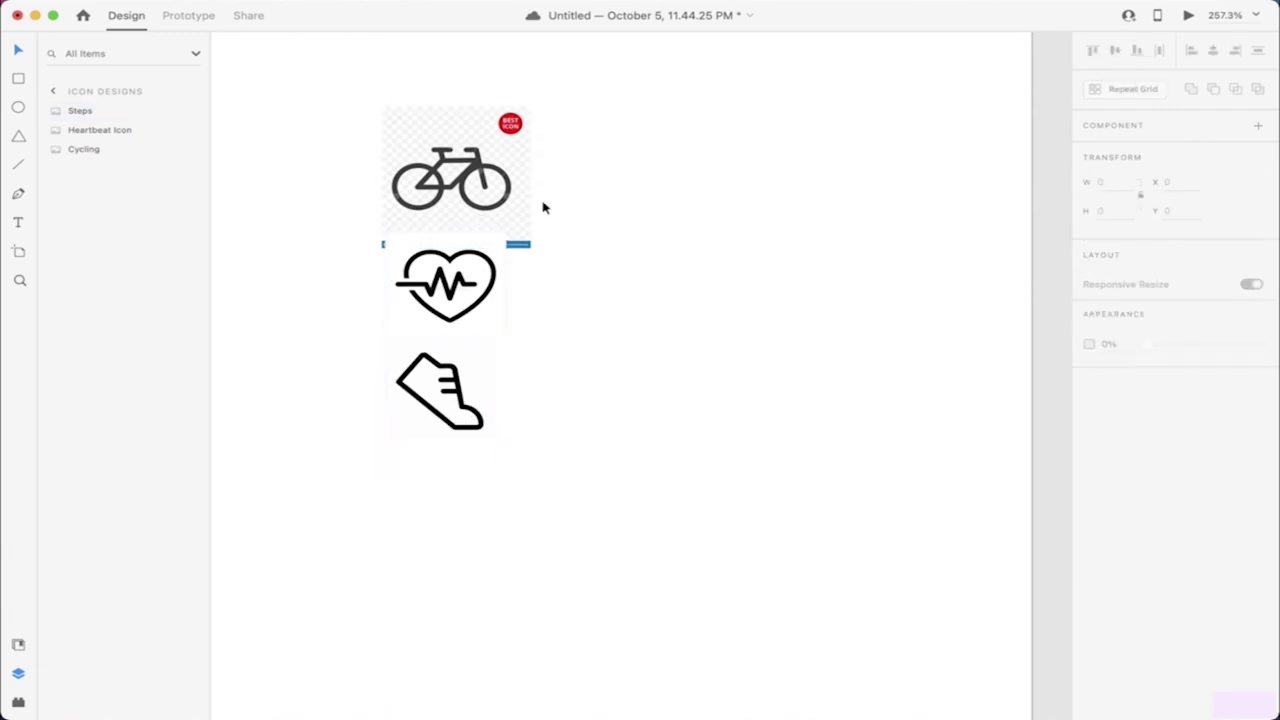
Step: Scale the Cycling image down to about 62 × 66 and arrange the three images in a roughly centred column
click(465, 171)
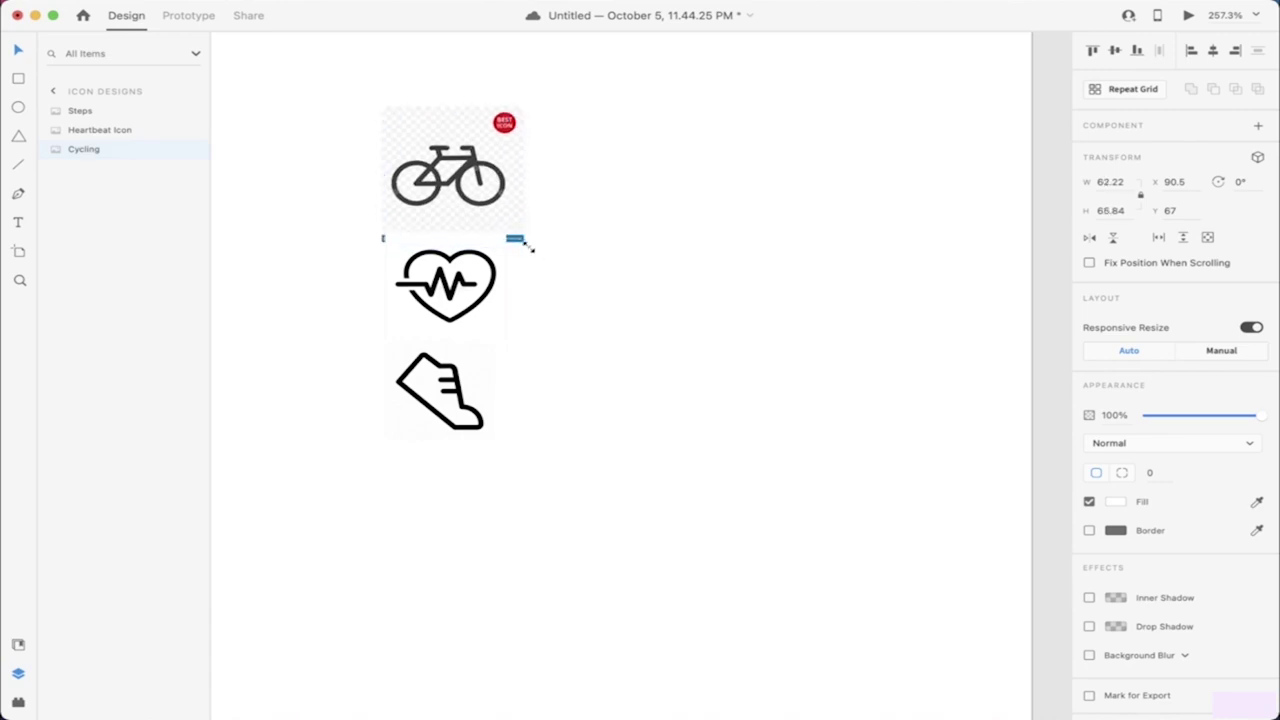
drag(478, 167, 476, 142)
drag(448, 290, 462, 275)
click(437, 403)
drag(437, 403, 455, 386)
click(577, 284)
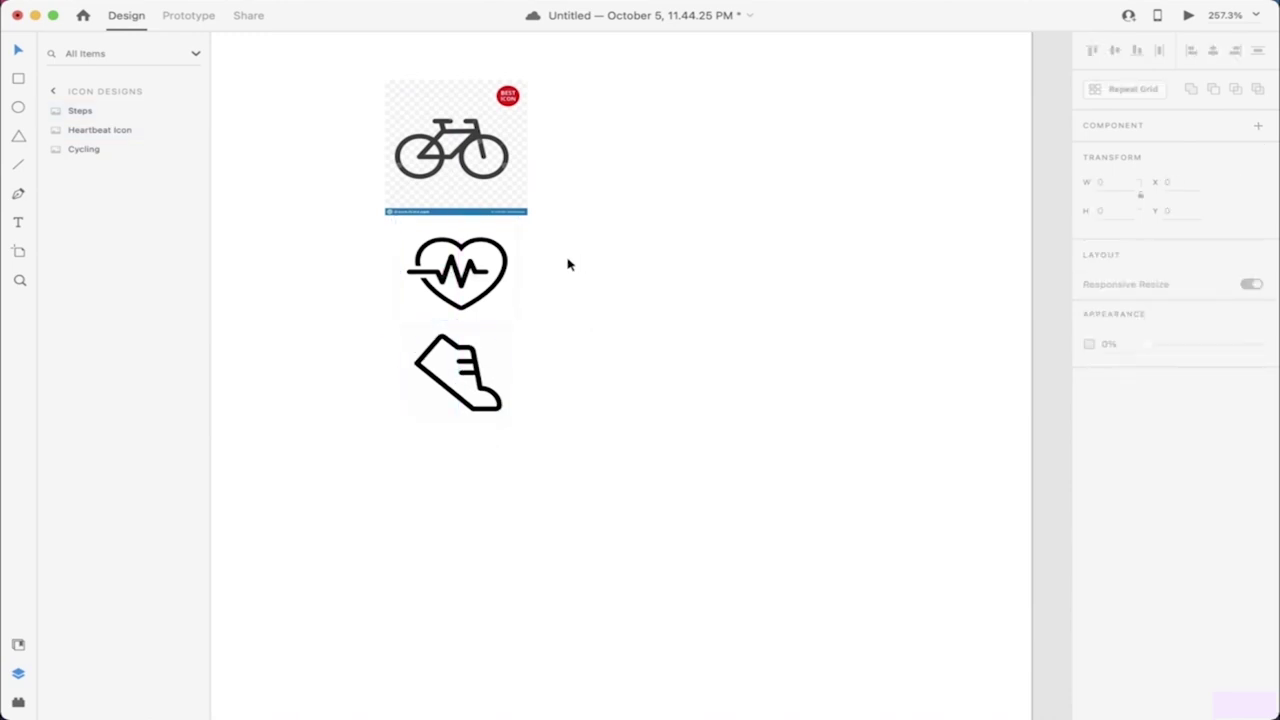
click(405, 297)
scroll(490, 268, up, 5)
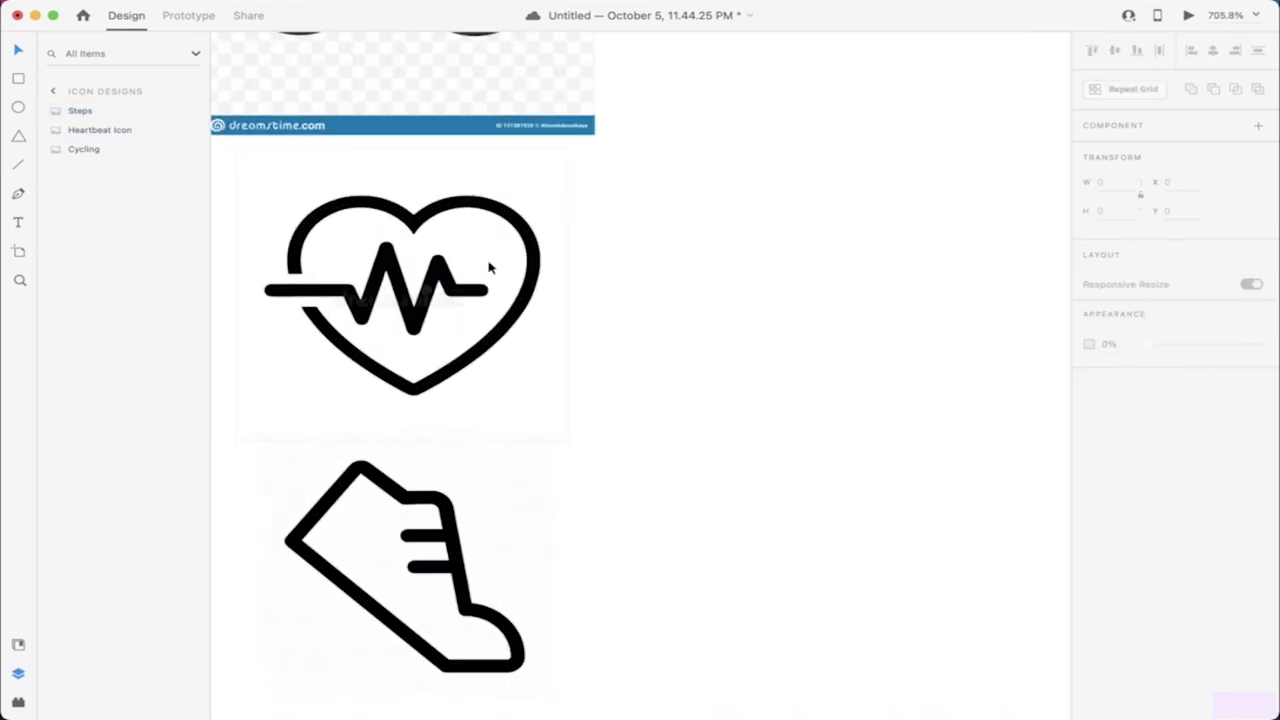
scroll(490, 268, up, 2)
scroll(490, 268, up, 3)
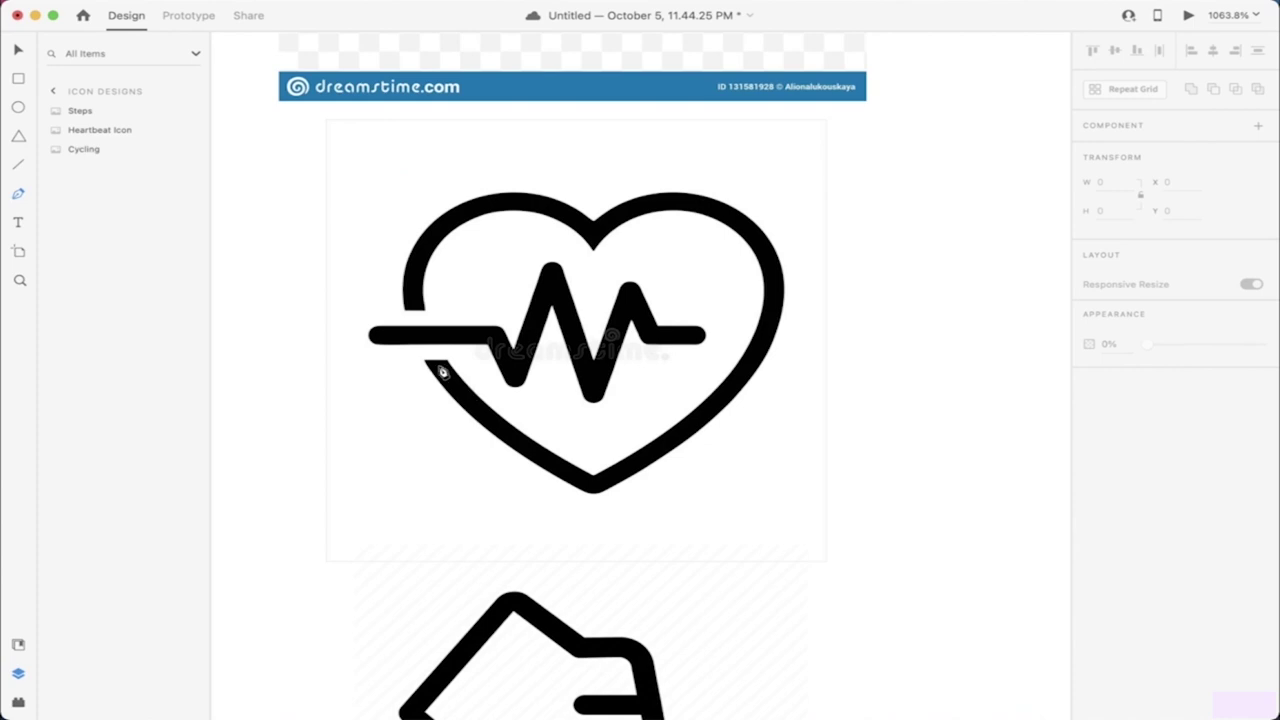
click(439, 368)
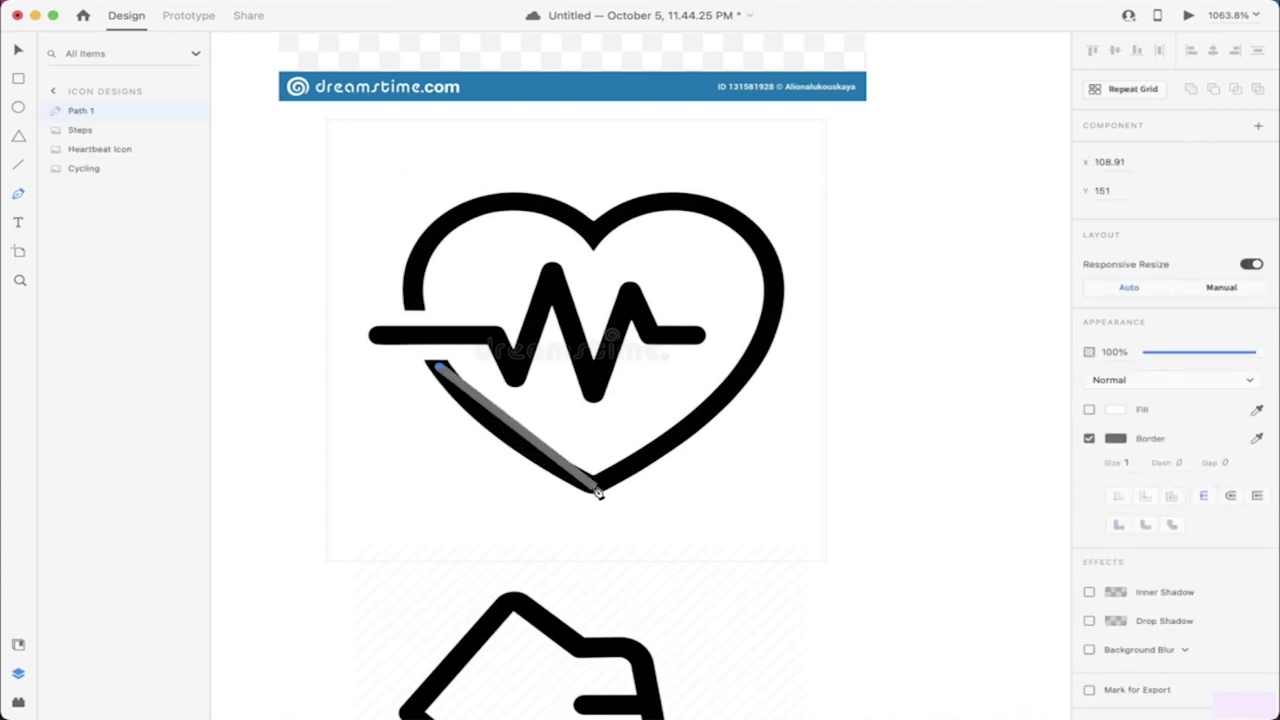
mouse_move(597, 489)
mouse_down()
mouse_move(603, 505)
mouse_move(637, 497)
mouse_move(603, 489)
mouse_move(641, 501)
mouse_move(597, 503)
mouse_up()
key(super+z)
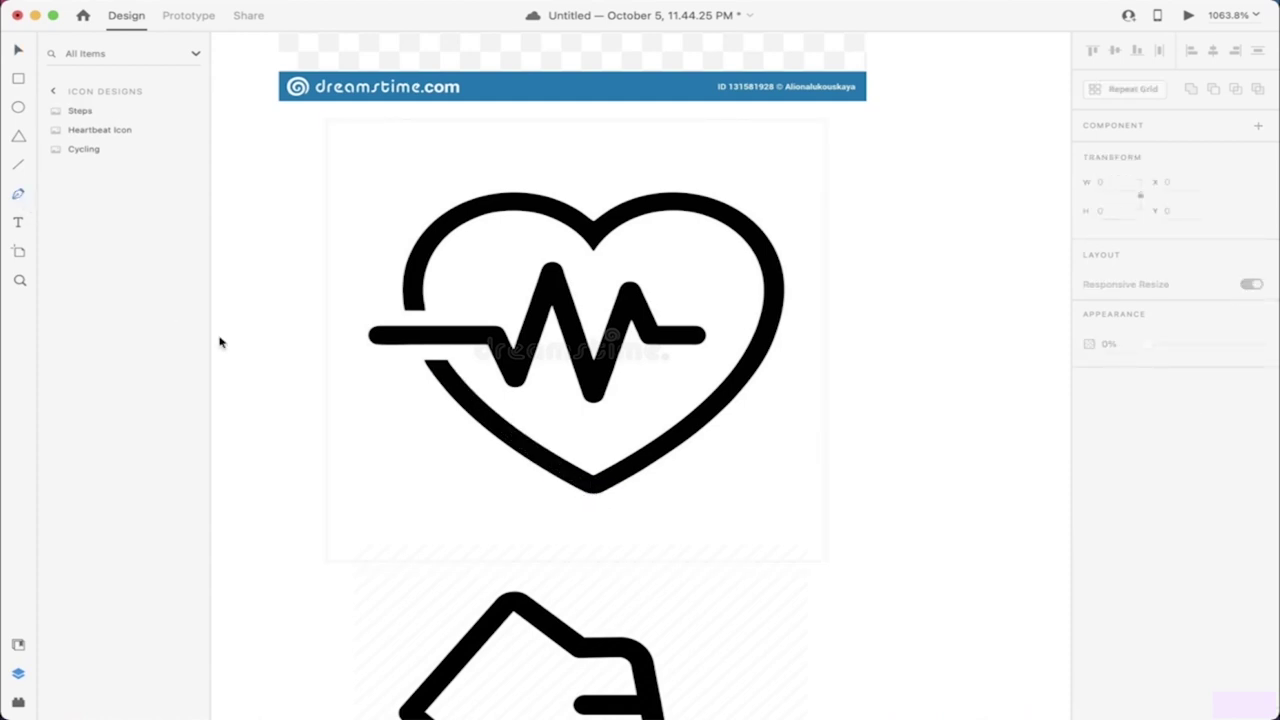
Step: Trace the heart outline with the Pen tool from its bottom tip around the right lobe, centre notch and left lobe to the gap
click(595, 489)
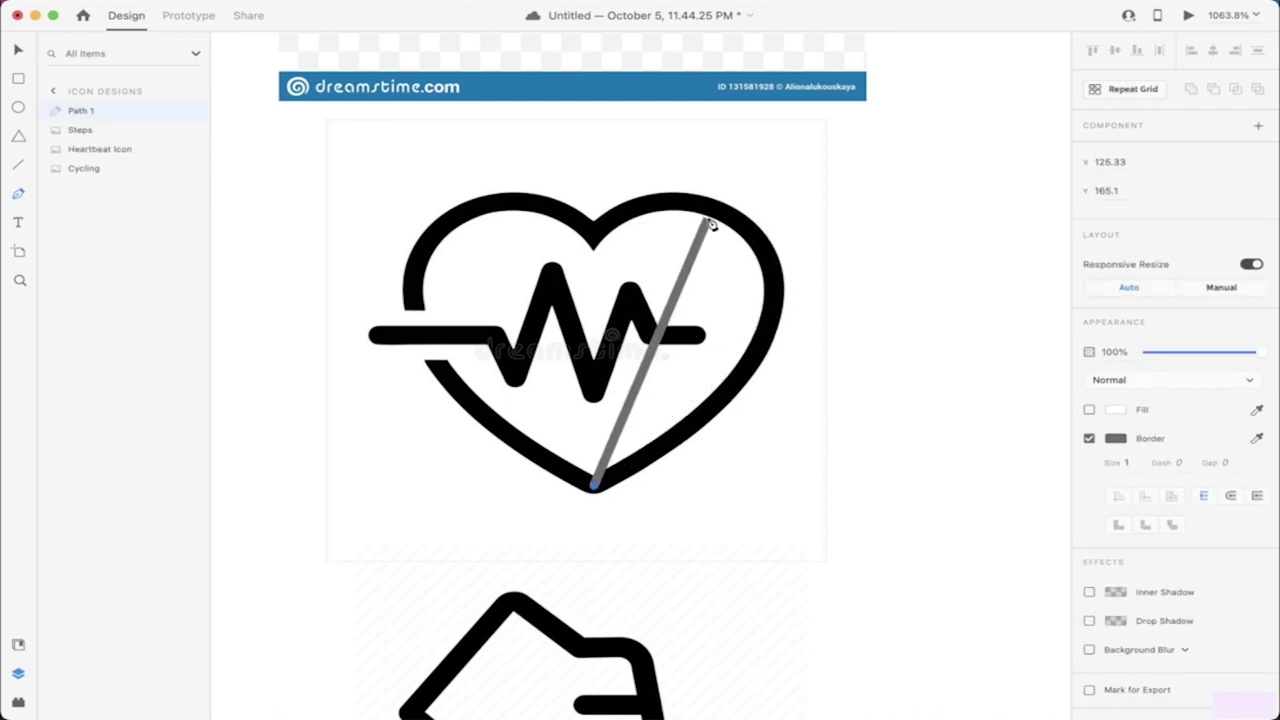
drag(753, 236, 662, 101)
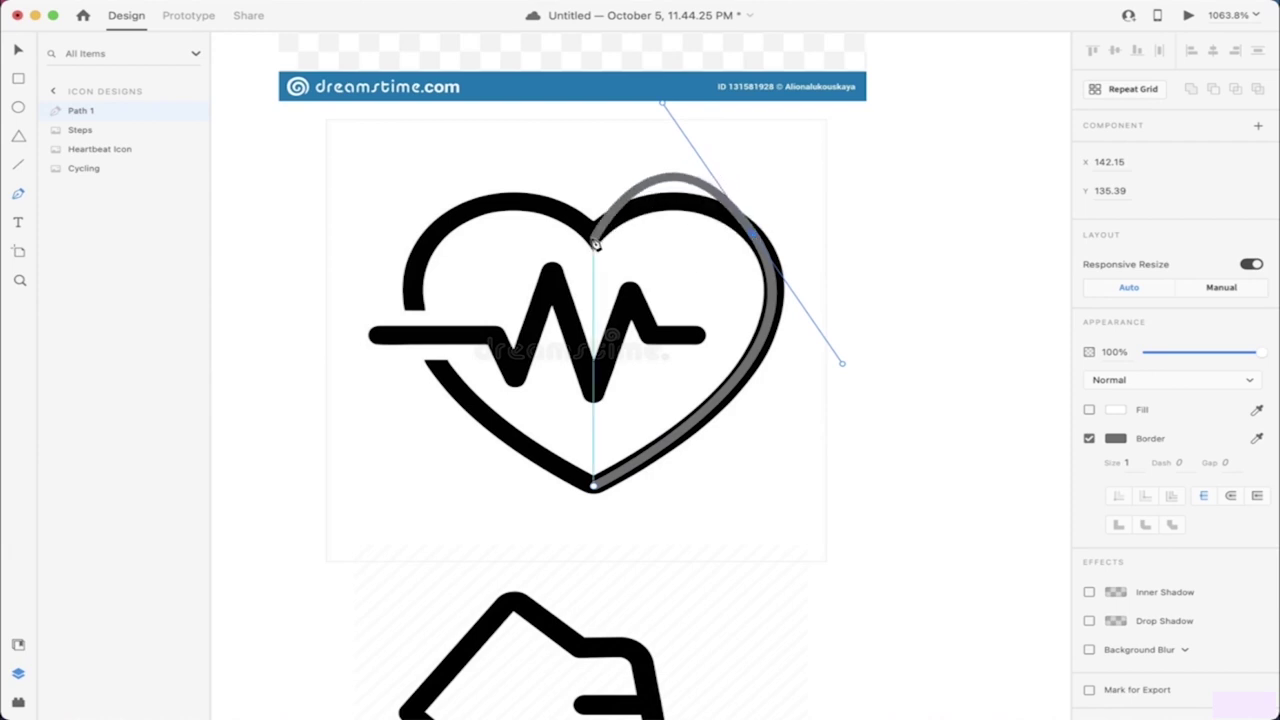
click(592, 238)
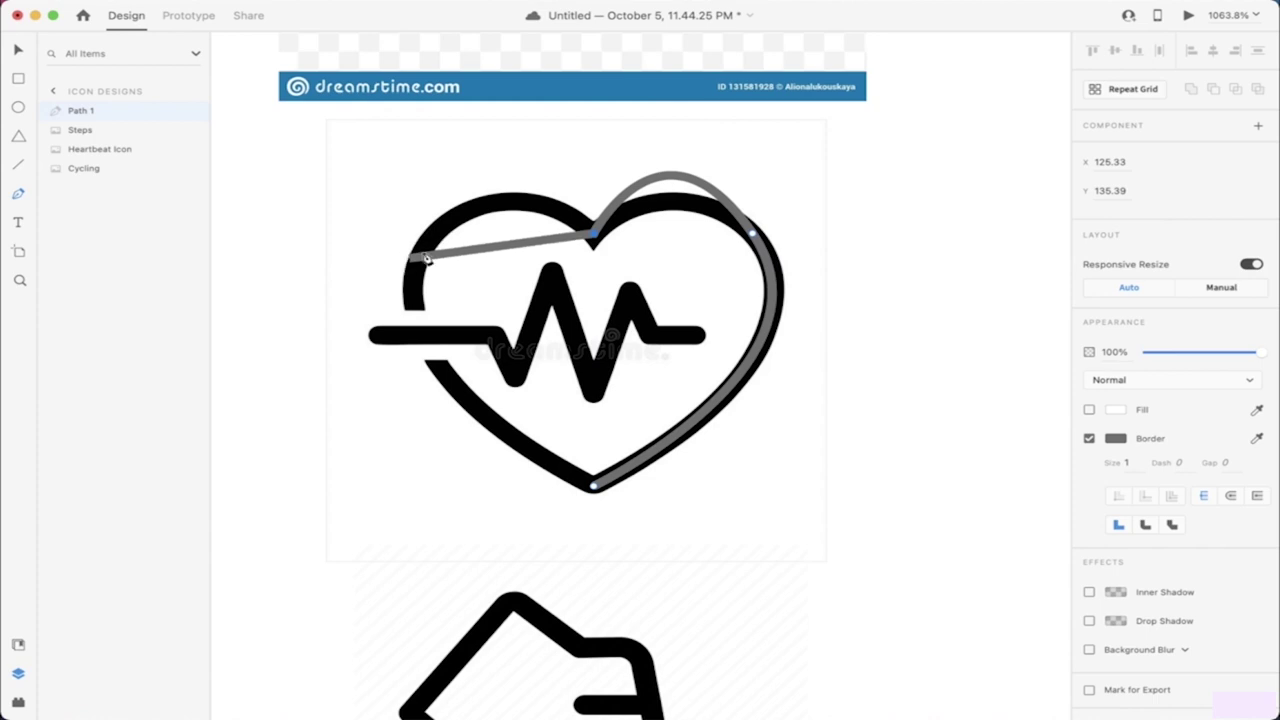
drag(435, 238, 343, 309)
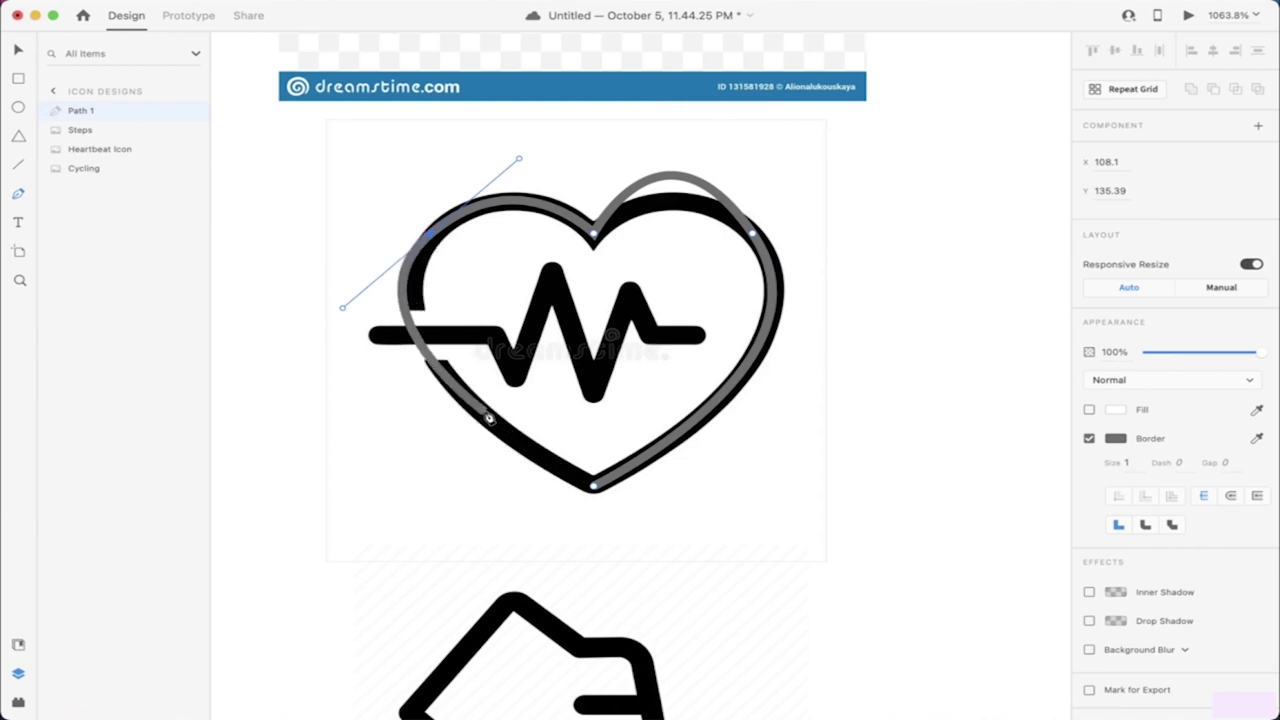
click(408, 302)
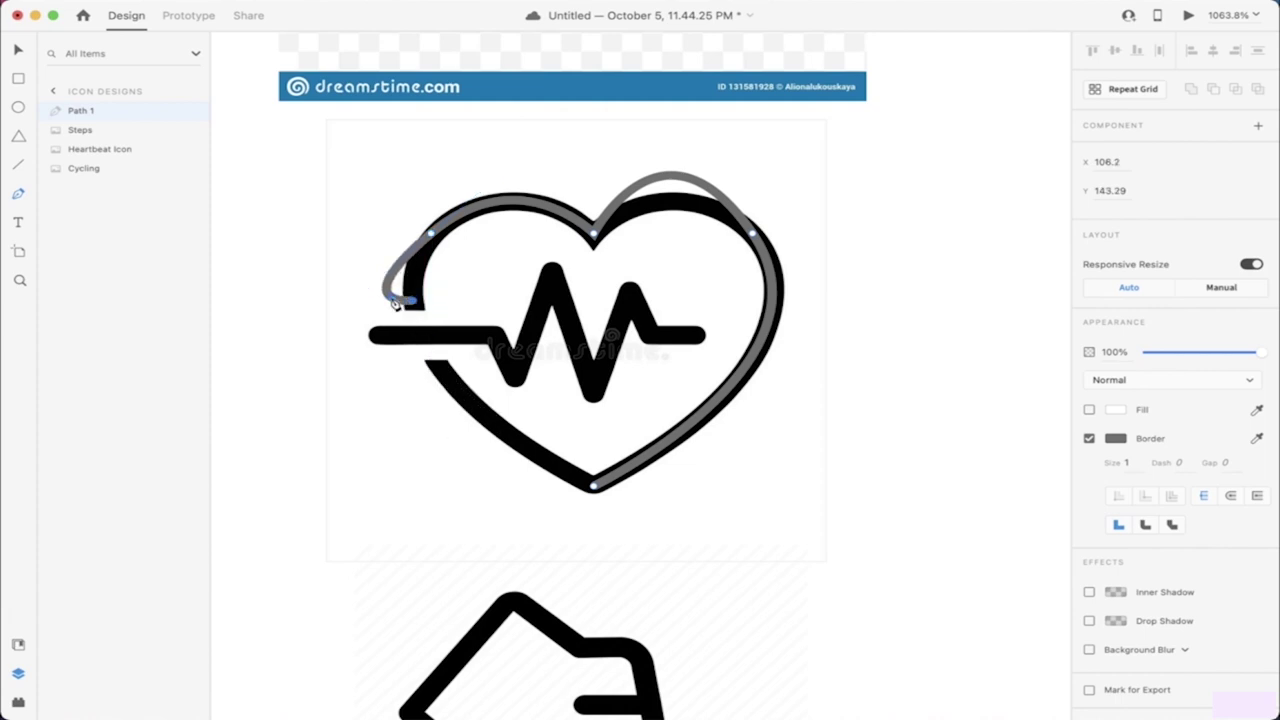
key(Escape)
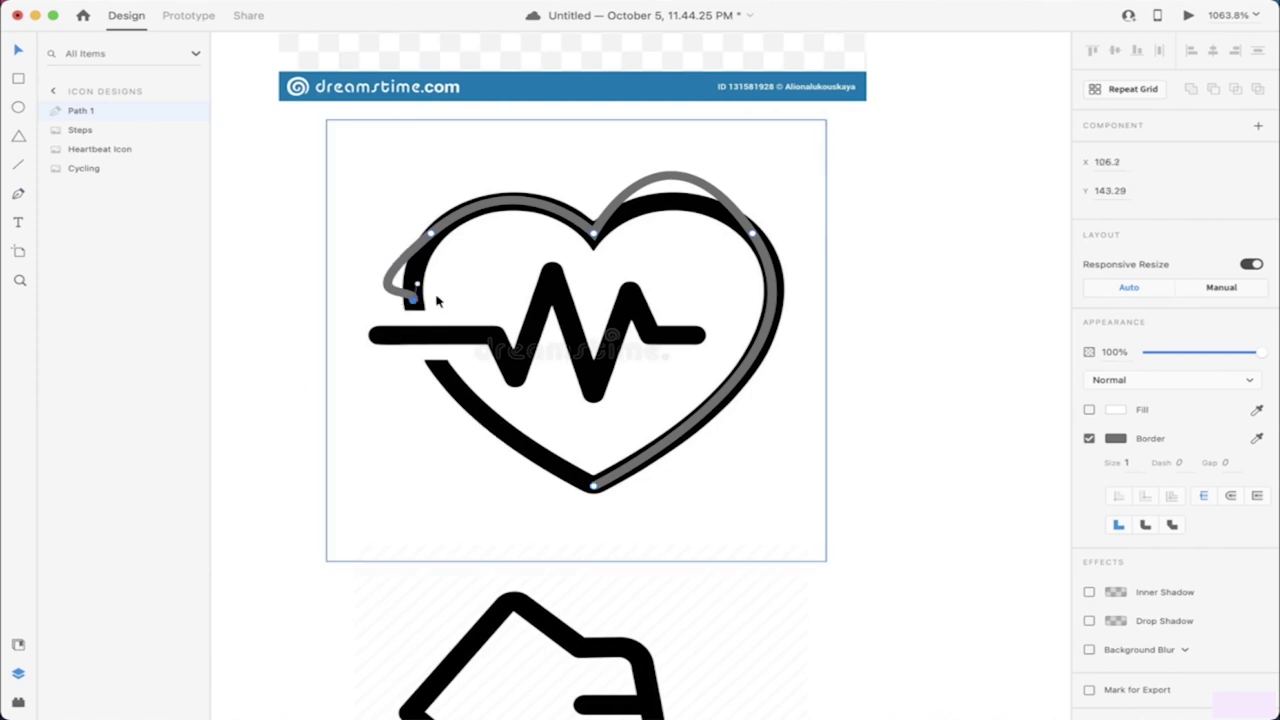
Step: Try to reshape the heart path's left lobe by adjusting its anchor's curve handles, and undo the changes
click(418, 270)
click(342, 311)
drag(342, 313, 381, 296)
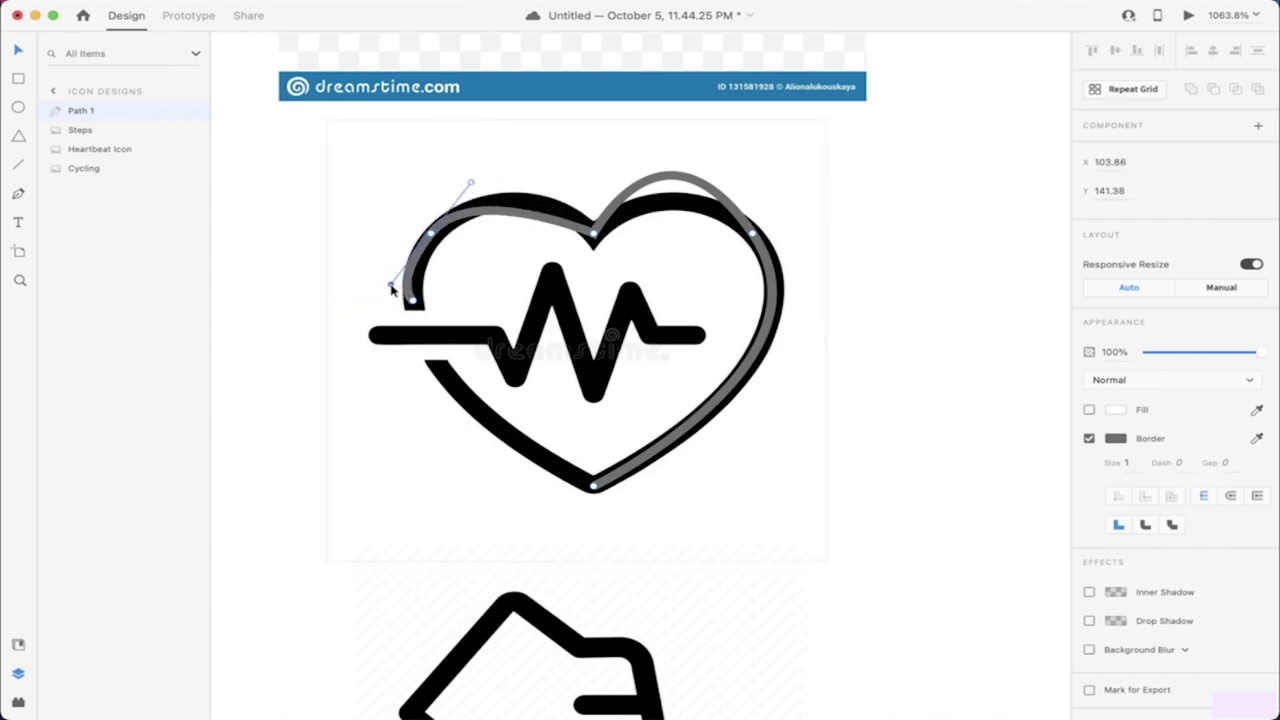
key(super+z)
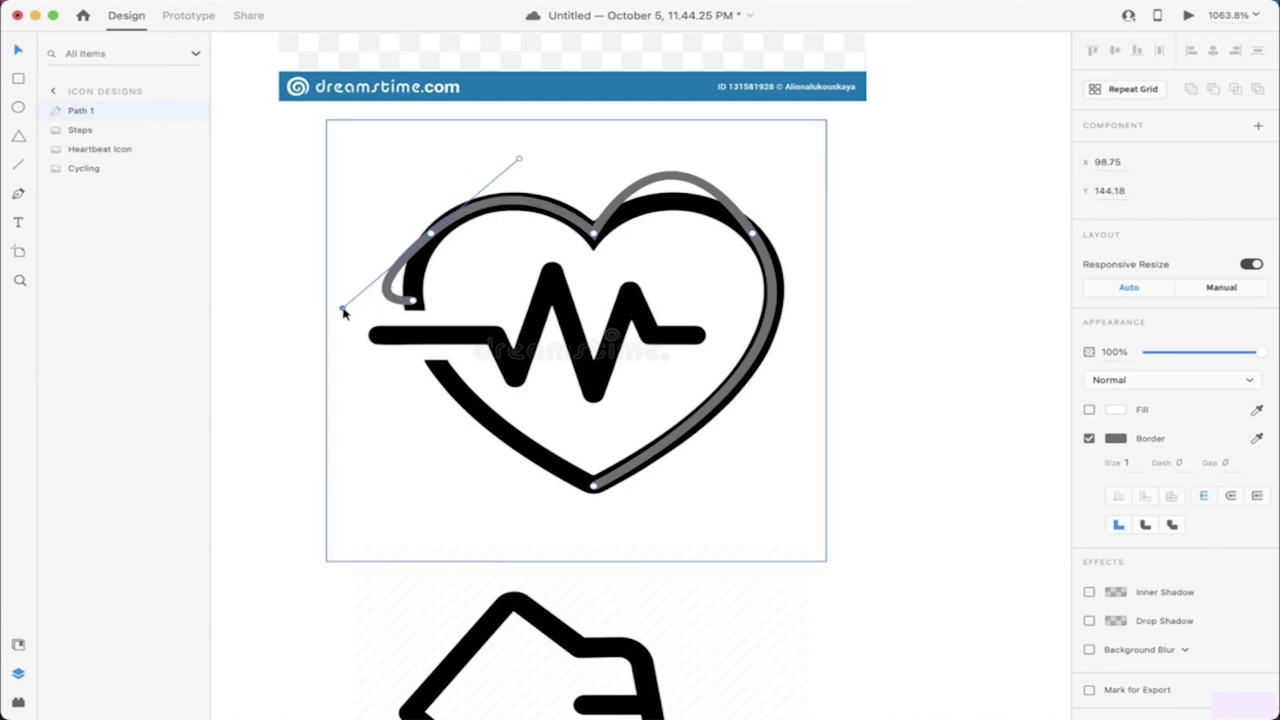
drag(344, 312, 401, 287)
drag(460, 182, 508, 157)
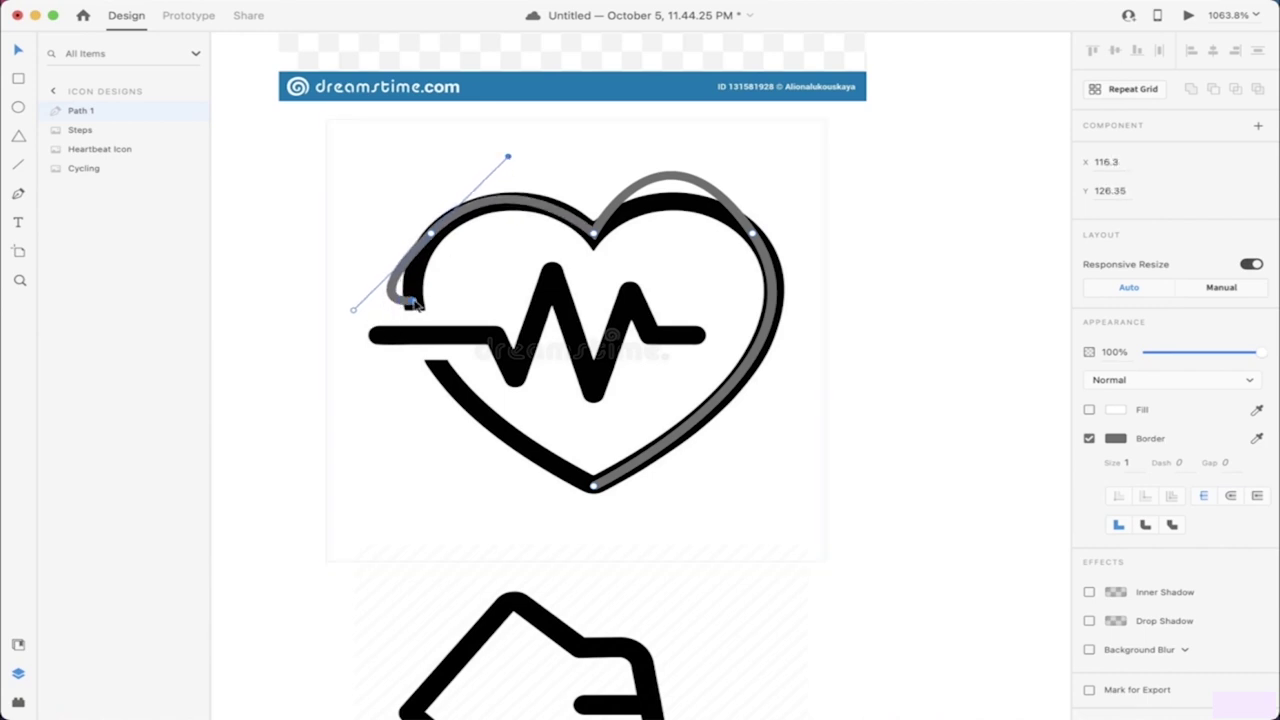
drag(355, 312, 375, 302)
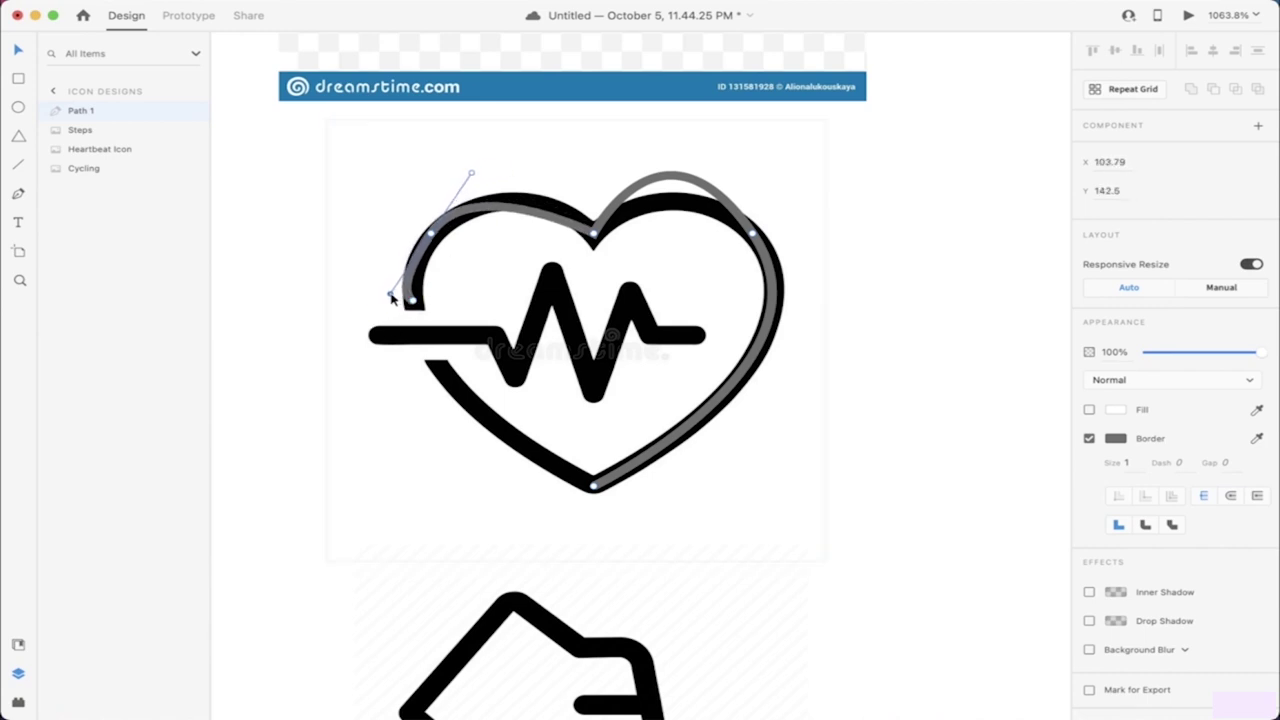
key(ctrl+z)
drag(402, 298, 457, 271)
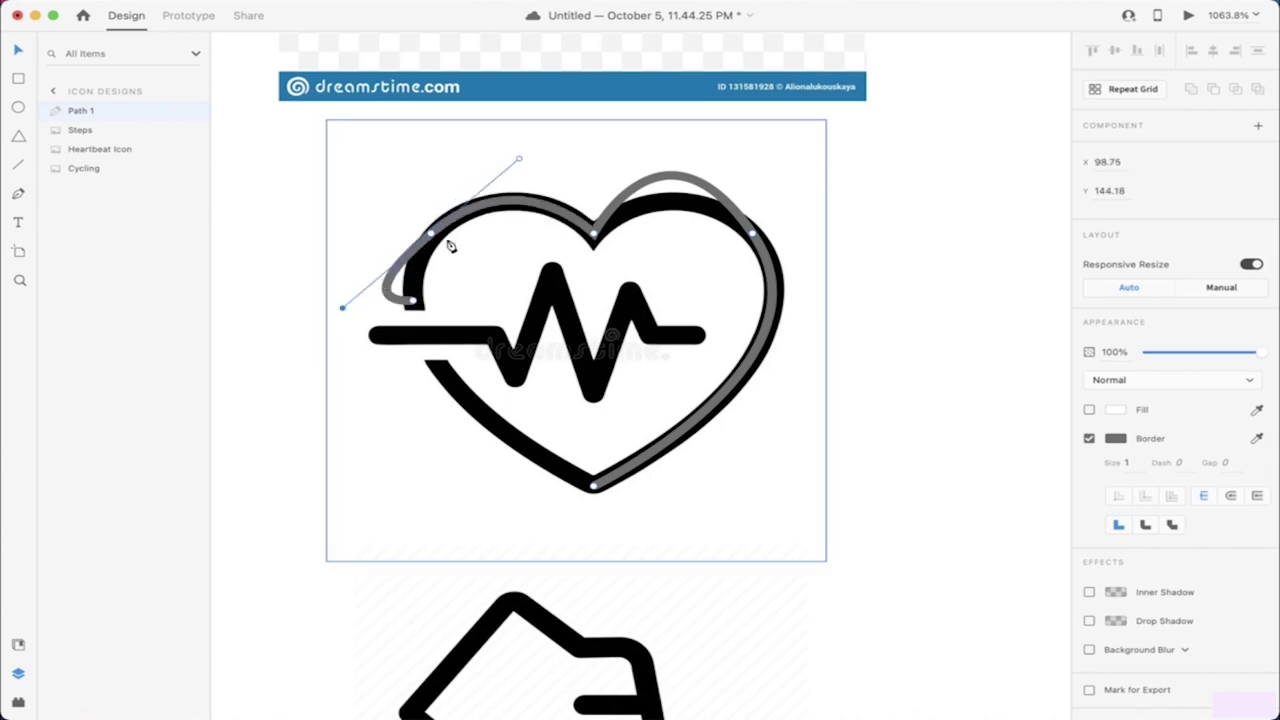
Step: Reshape the heart path's left lobe by adjusting its end points and curve handles to follow the reference
drag(342, 311, 386, 289)
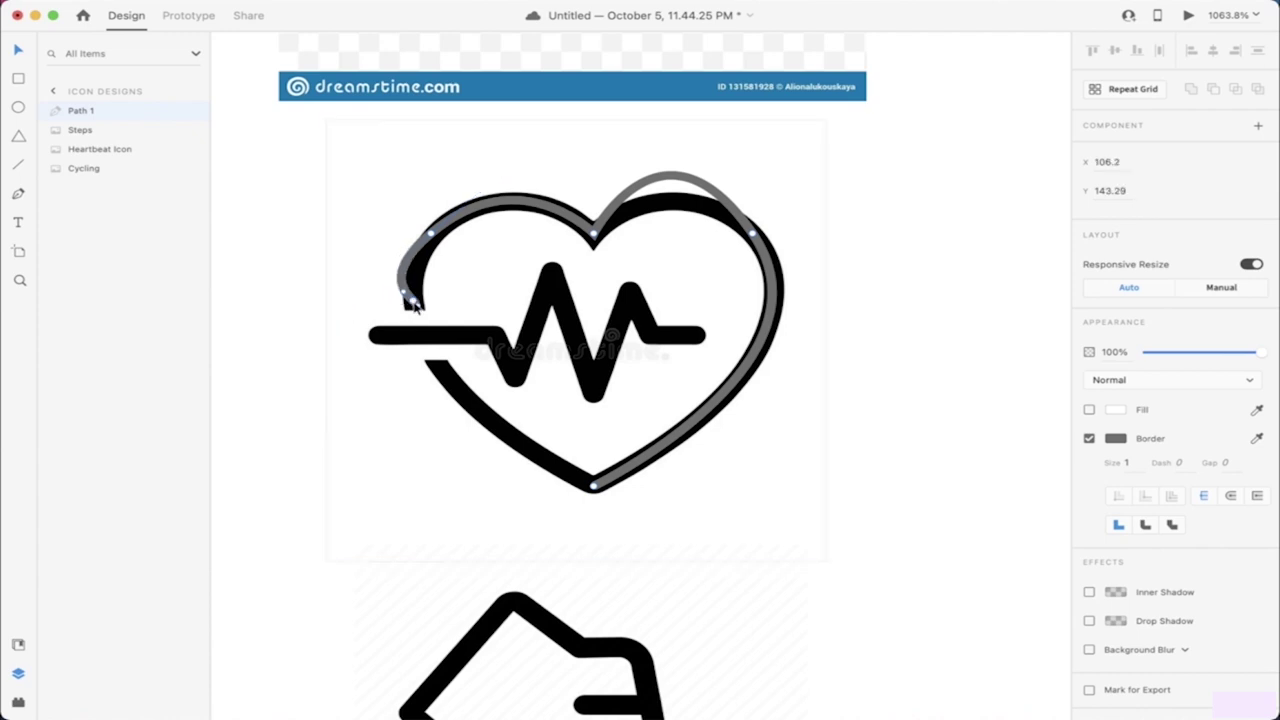
drag(403, 295, 413, 328)
scroll(416, 284, up, 5)
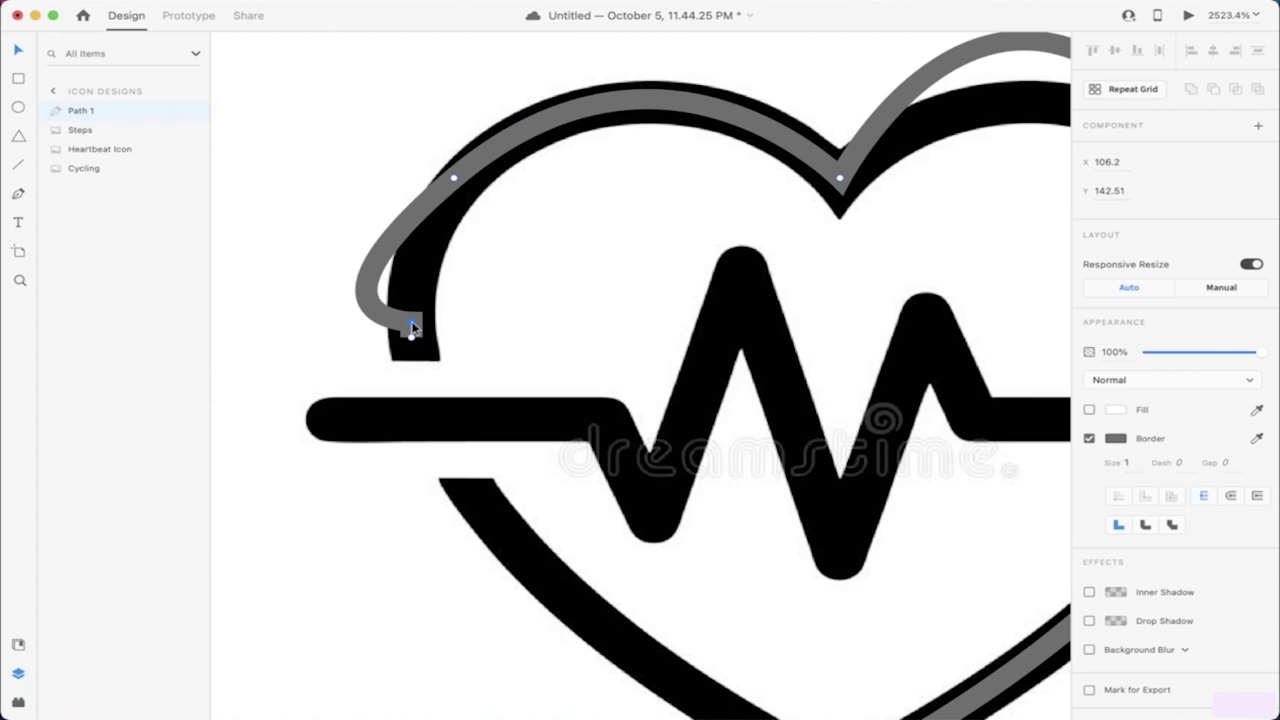
click(388, 255)
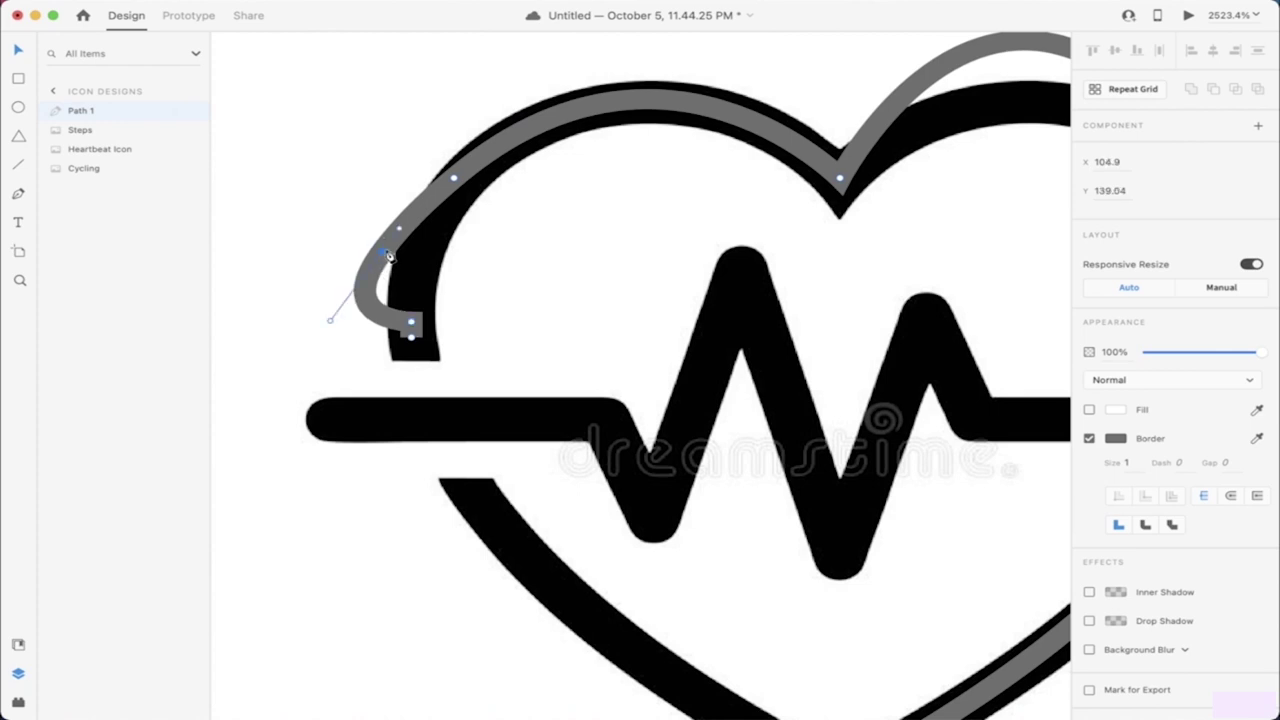
drag(383, 257, 507, 143)
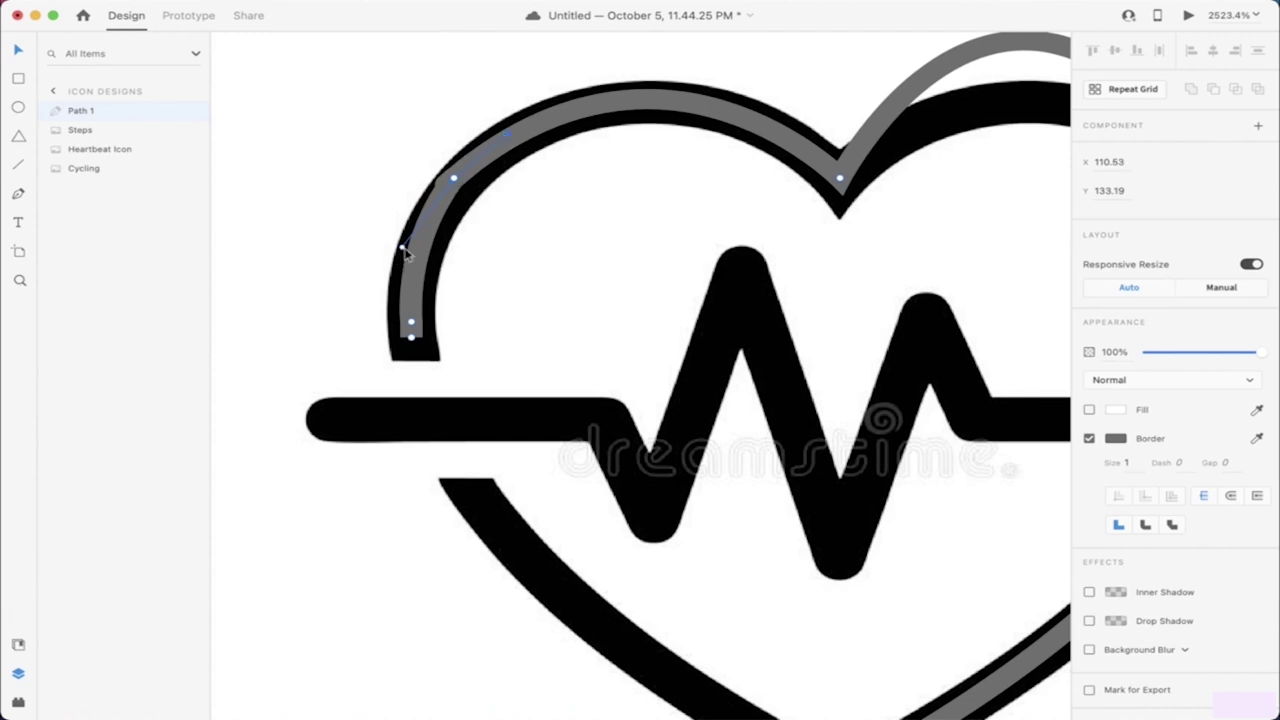
drag(405, 251, 393, 248)
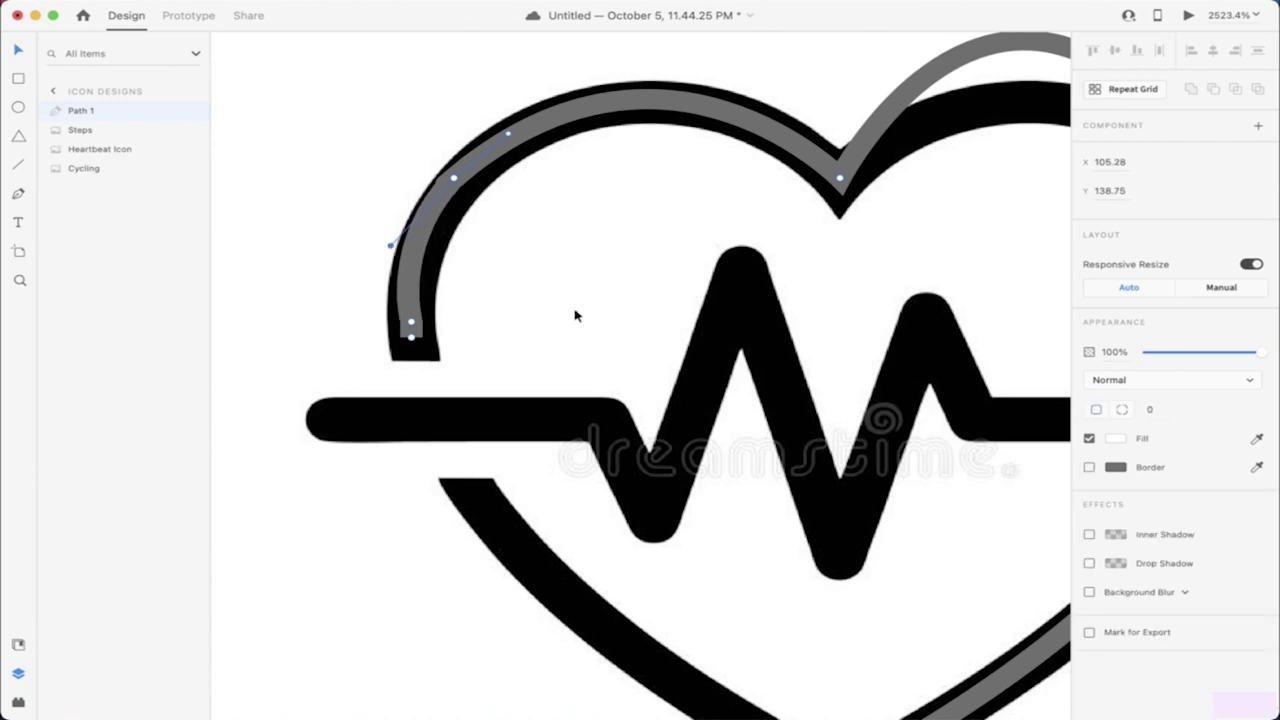
click(574, 315)
Step: Add an anchor point along the top of the heart path's right lobe and adjust the curve to follow the reference
scroll(574, 316, down, 5)
click(735, 205)
double_click(785, 205)
click(771, 199)
drag(770, 199, 850, 262)
scroll(837, 244, up, 2)
click(848, 262)
drag(814, 209, 830, 240)
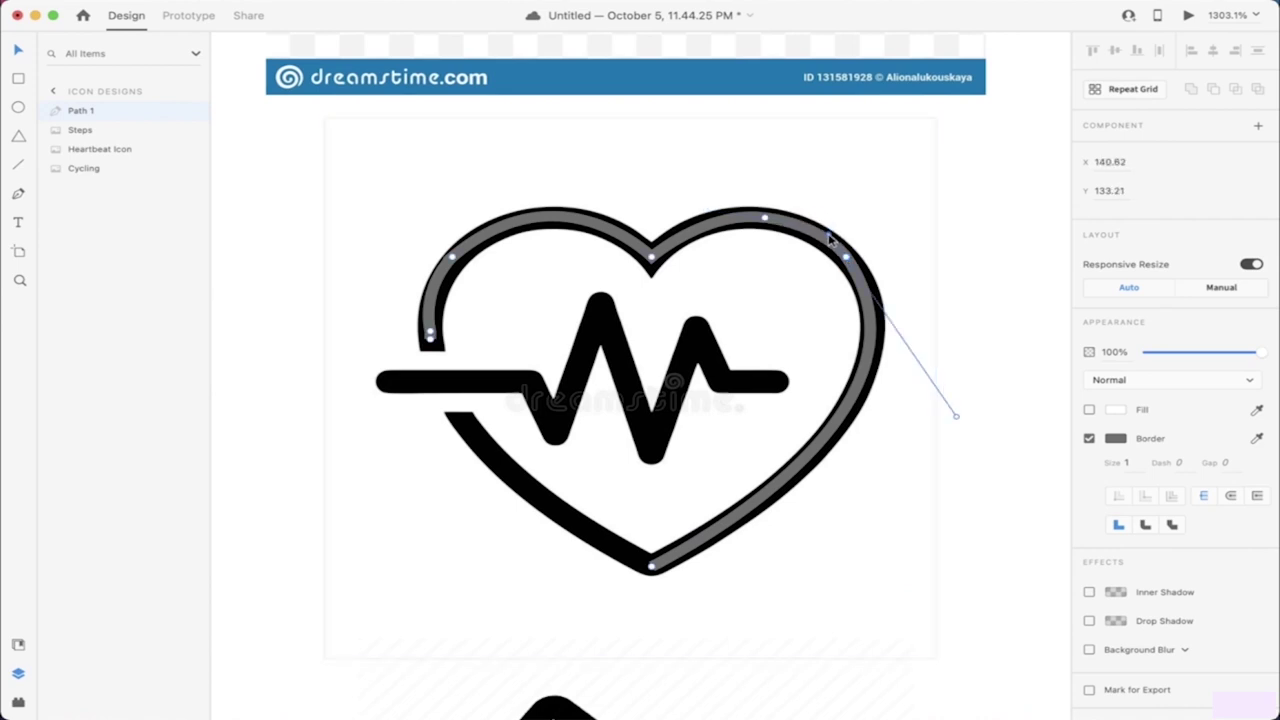
click(918, 233)
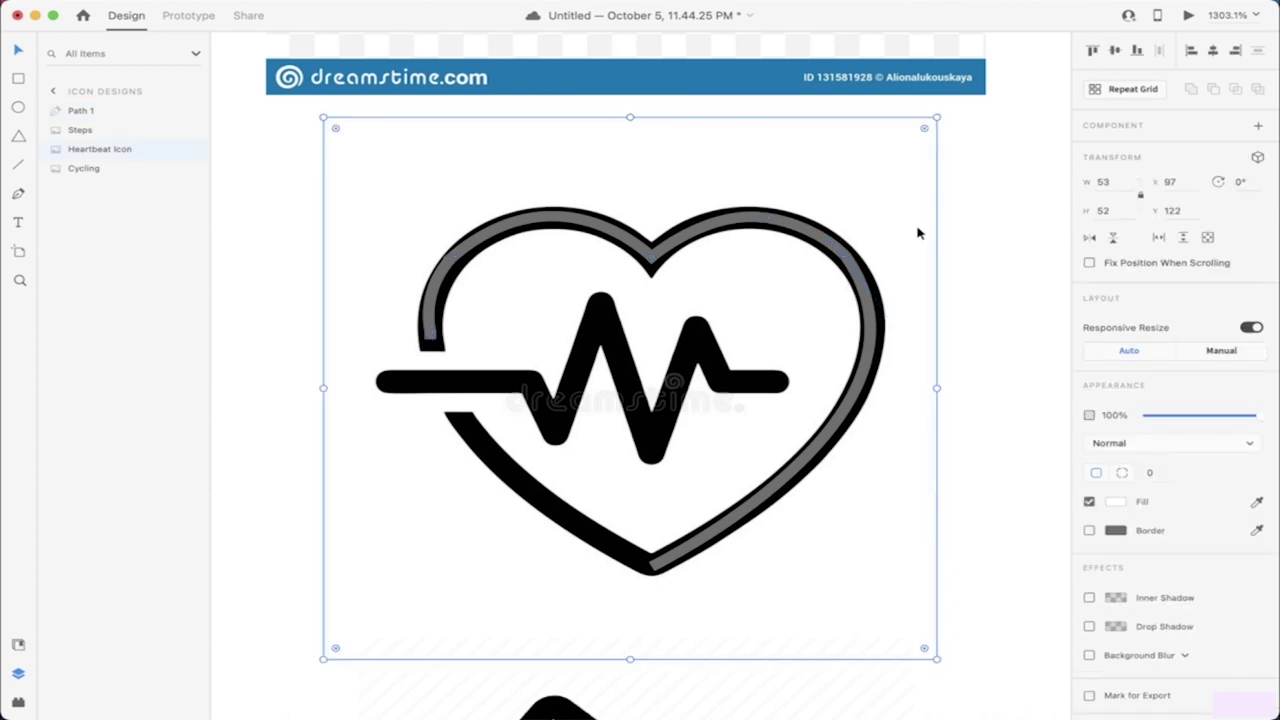
Step: Move the Heartbeat Icon image away from the traced outline and undo the move
scroll(926, 244, down, 5)
drag(866, 194, 519, 285)
key(super+z)
Step: Nudge the outer anchor of the heart path's right lobe and adjust its upper handle to smooth the curve
click(870, 253)
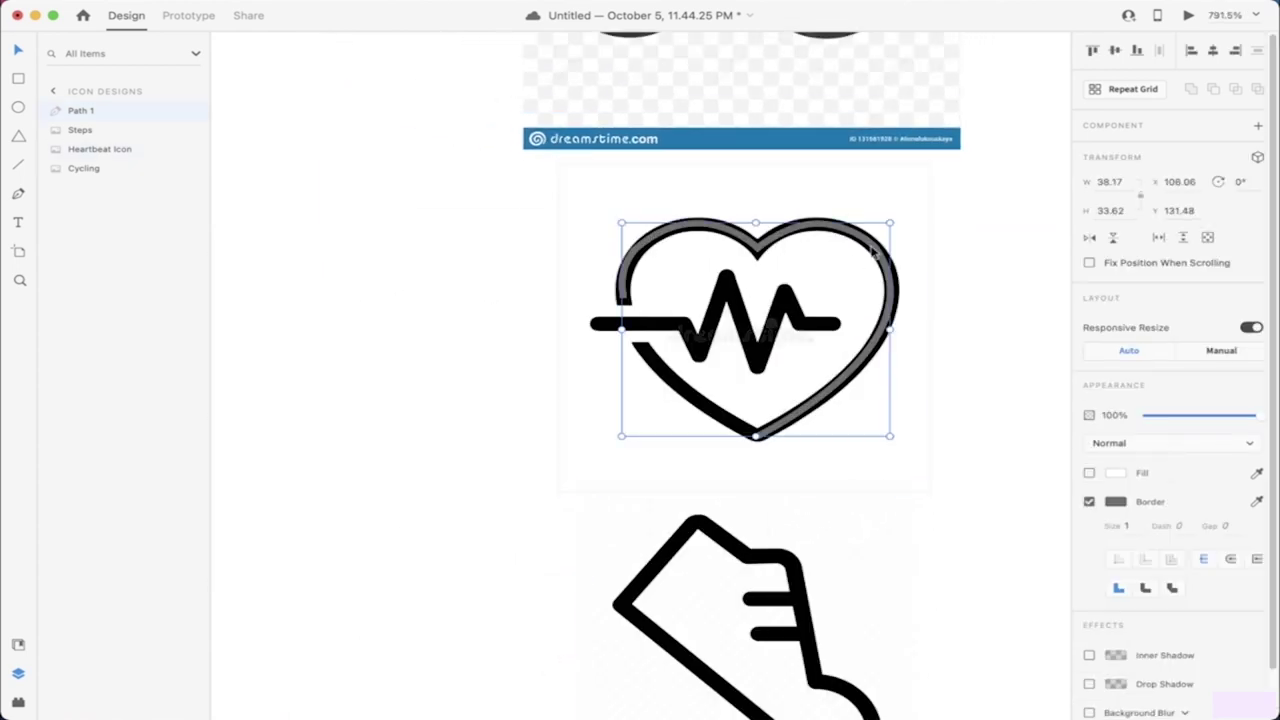
scroll(870, 253, up, 5)
double_click(870, 253)
scroll(870, 253, up, 3)
scroll(872, 253, up, 3)
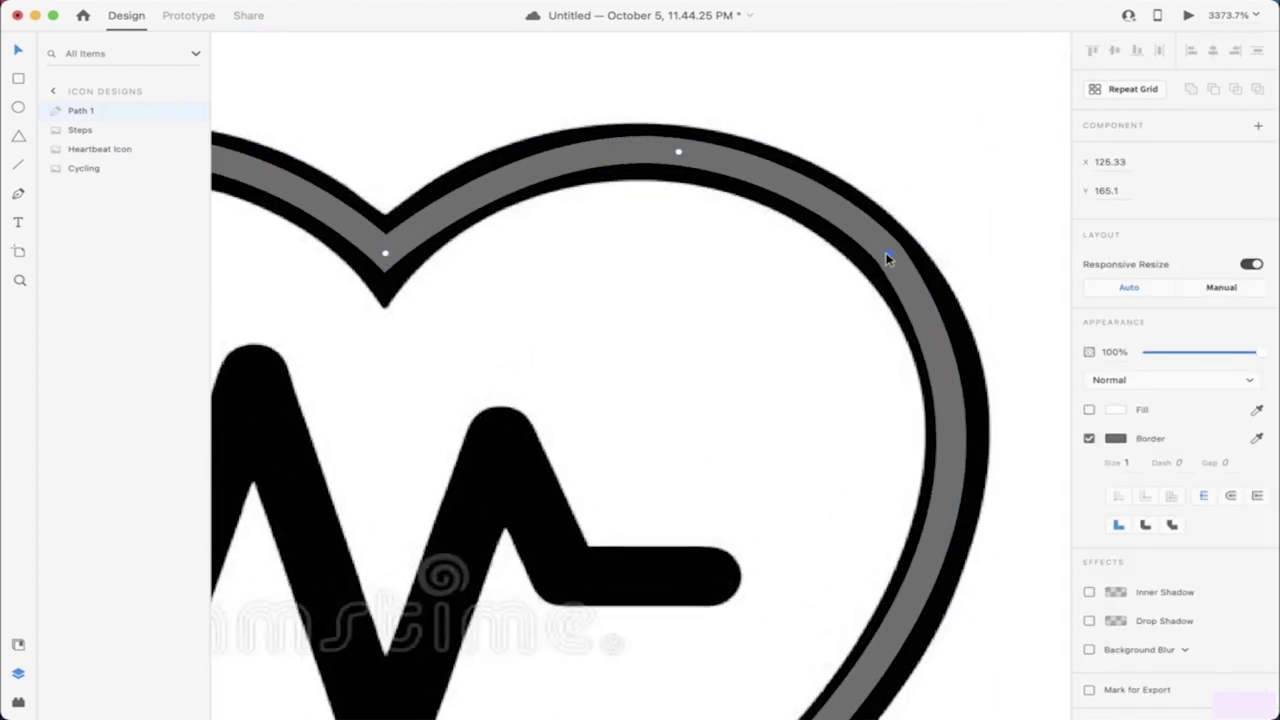
click(889, 256)
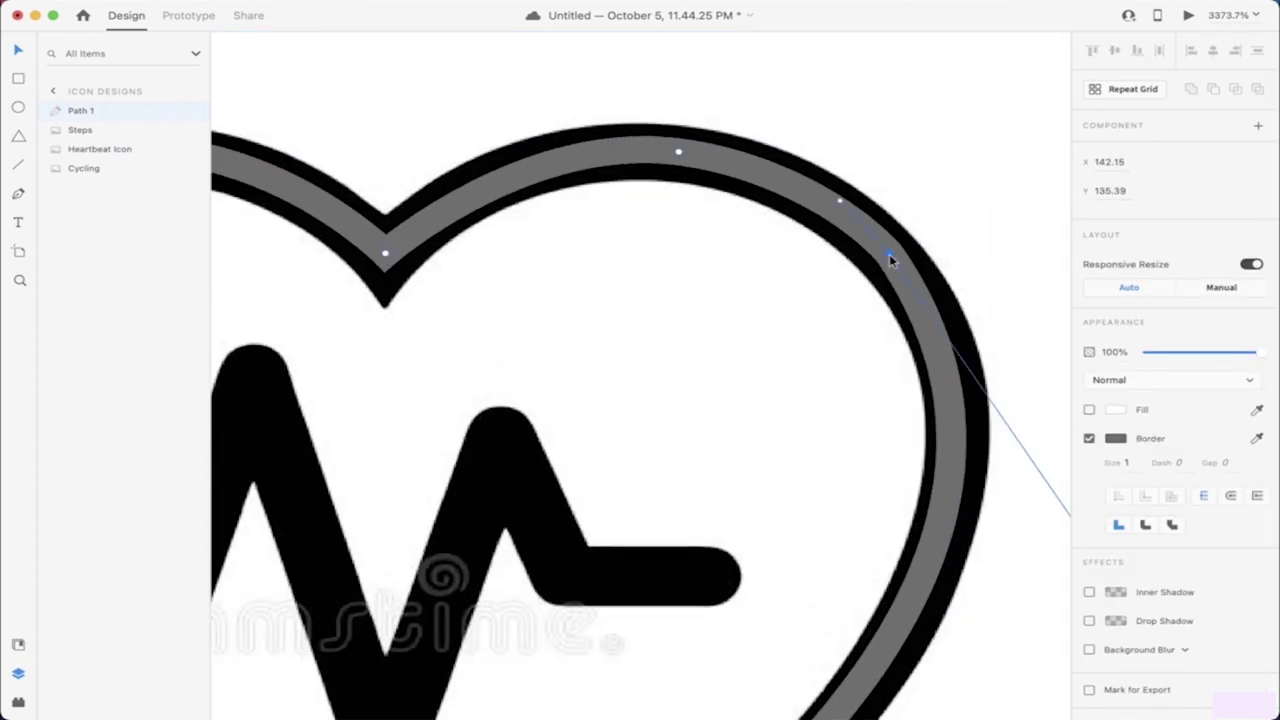
double_click(889, 254)
double_click(889, 258)
scroll(887, 258, up, 3)
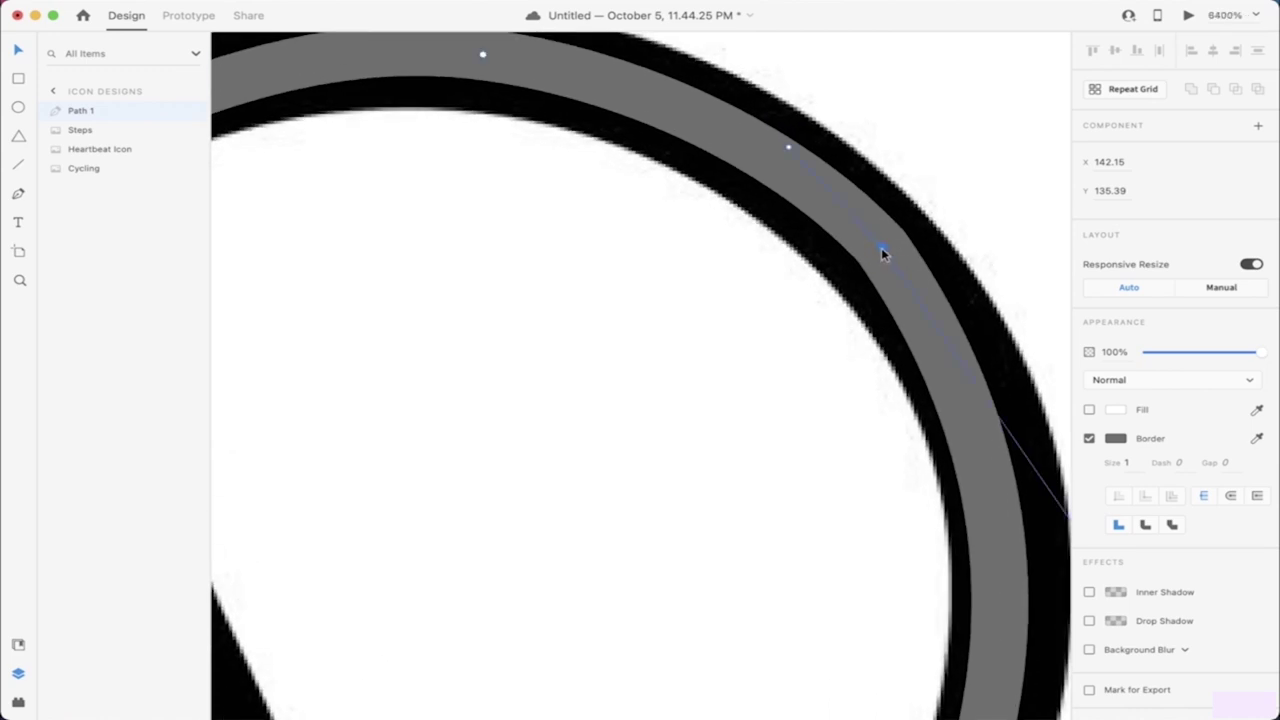
drag(881, 249, 877, 252)
mouse_move(777, 153)
mouse_down()
mouse_move(789, 160)
mouse_move(781, 131)
mouse_up()
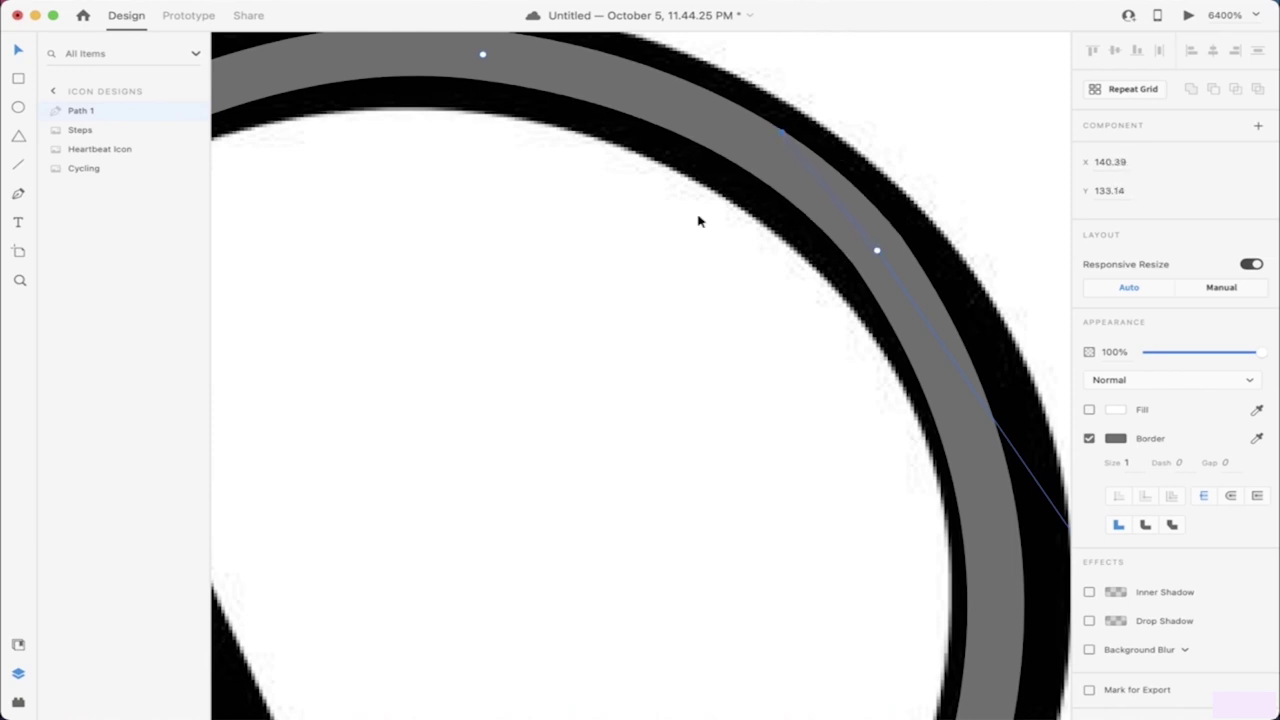
click(697, 264)
Step: Move the anchor just above the heart path's left end to about X 106.06, Y 142.39
scroll(697, 264, down, 5)
scroll(697, 264, down, 2)
scroll(697, 264, up, 8)
click(460, 372)
scroll(465, 371, up, 2)
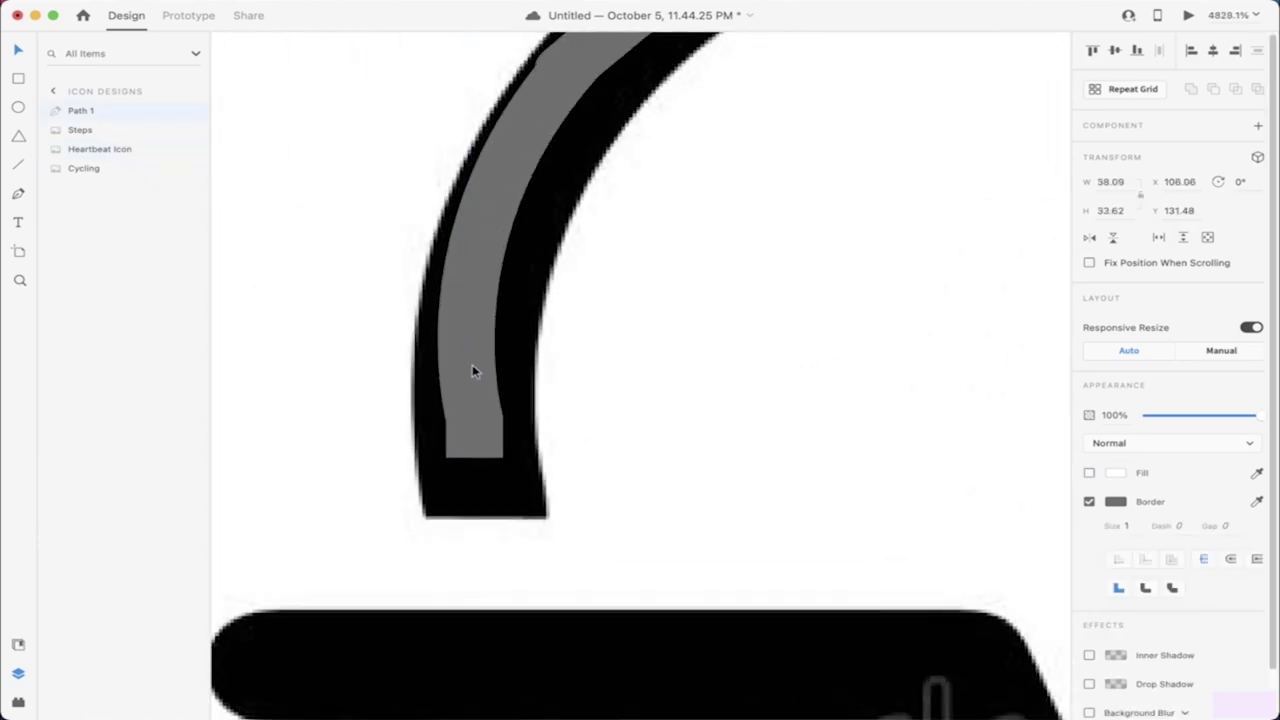
double_click(473, 420)
click(475, 420)
drag(475, 420, 467, 417)
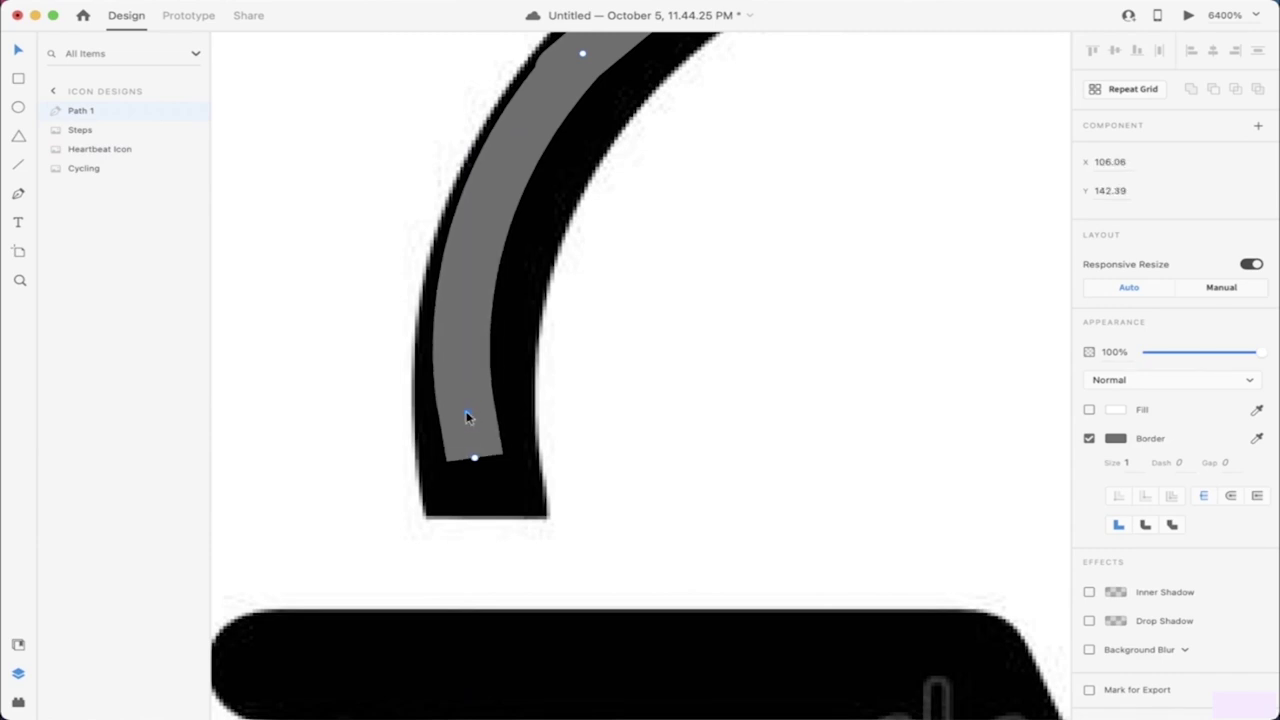
Step: Move the lower curve handle of the left lobe's anchor to about X 105.04, Y 138.33 to smooth the bend
scroll(580, 235, up, 3)
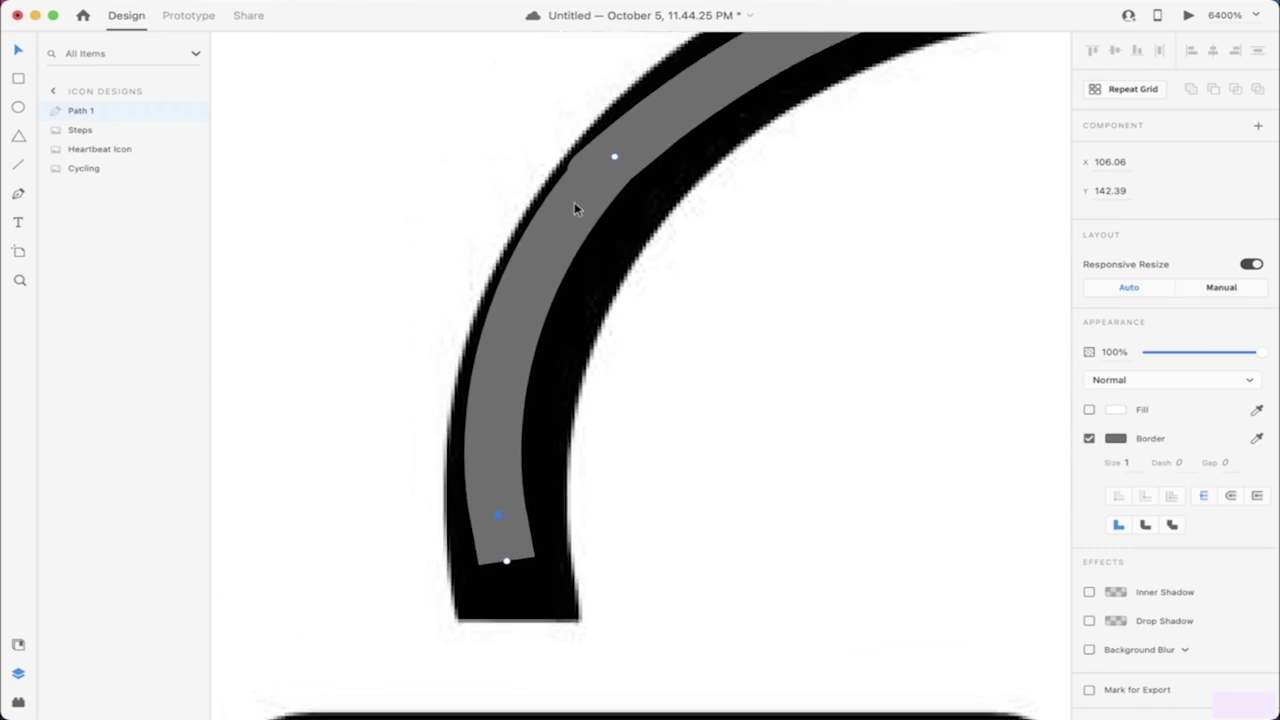
click(615, 158)
mouse_move(453, 330)
mouse_down()
mouse_move(465, 331)
mouse_move(441, 311)
mouse_up()
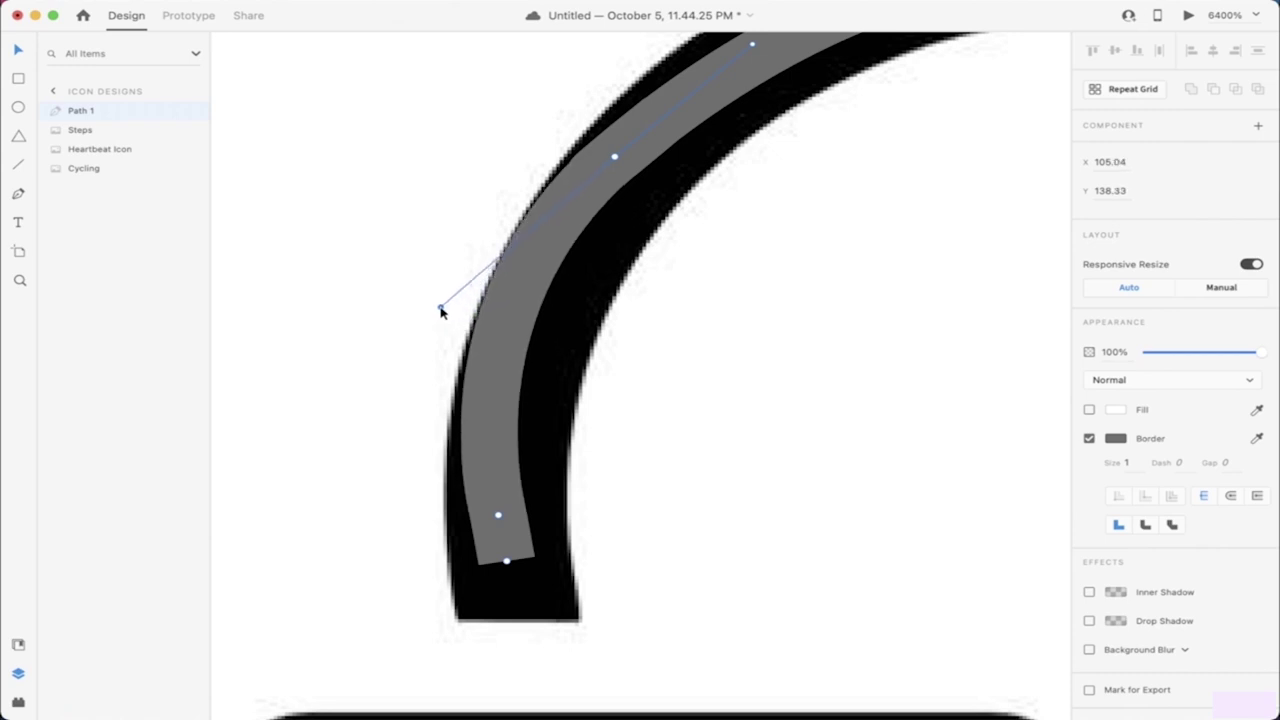
Step: Move the Heartbeat Icon image to X 148, Y 120, beside the traced heart path
click(668, 510)
scroll(660, 507, down, 10)
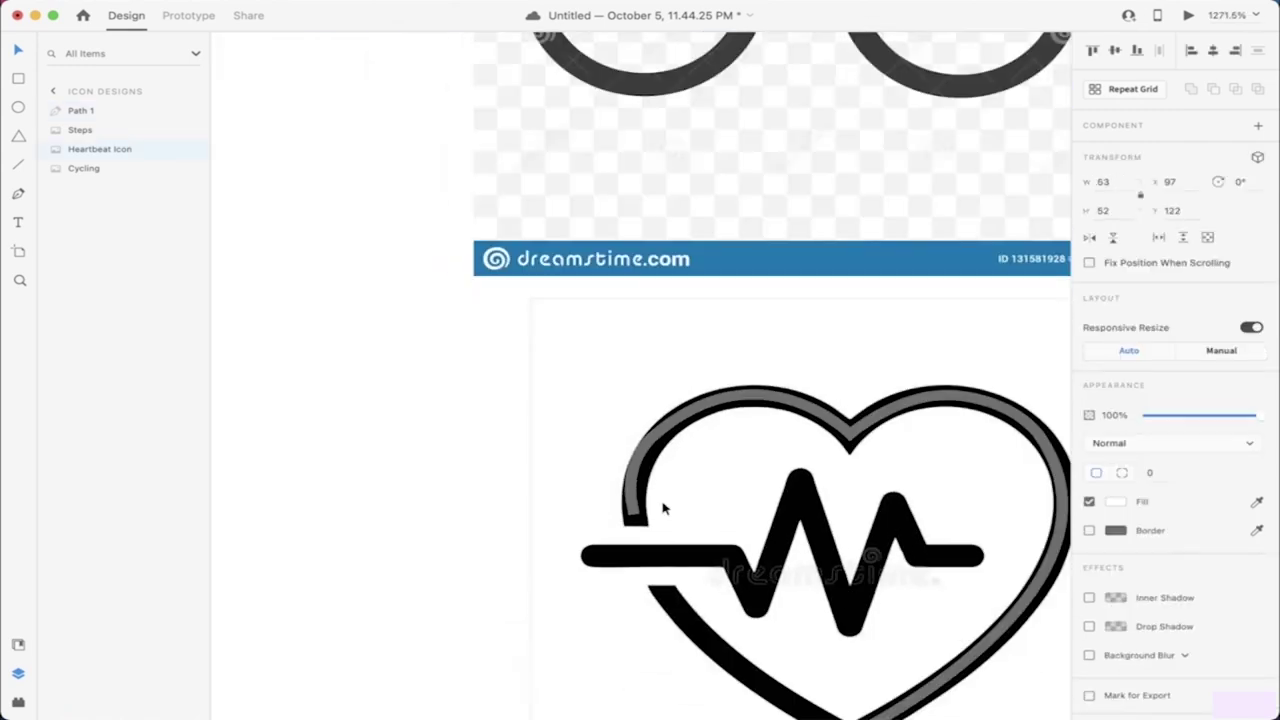
drag(525, 557, 1012, 537)
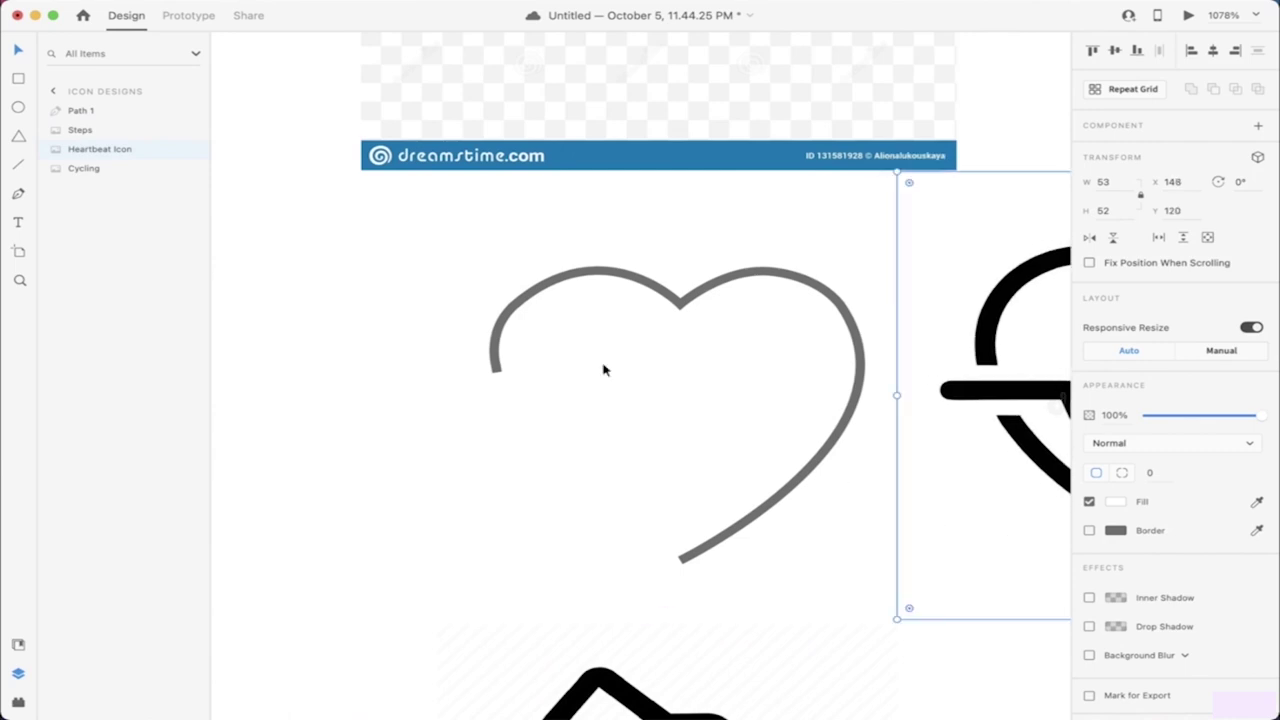
Step: Undo the last move of the Heartbeat Icon image and shift the left lobe anchor's lower handle to about X 105.55, Y 138.52
key(super+z)
double_click(517, 312)
scroll(517, 312, up, 6)
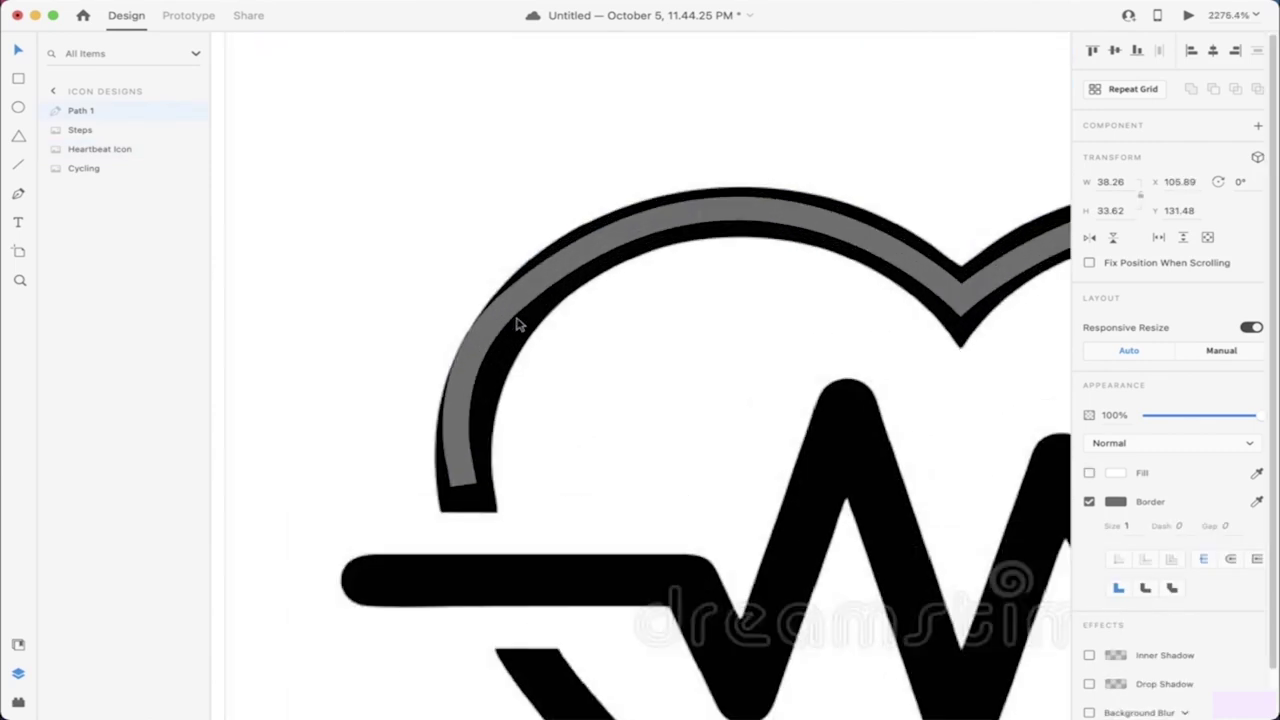
double_click(470, 341)
scroll(475, 338, up, 2)
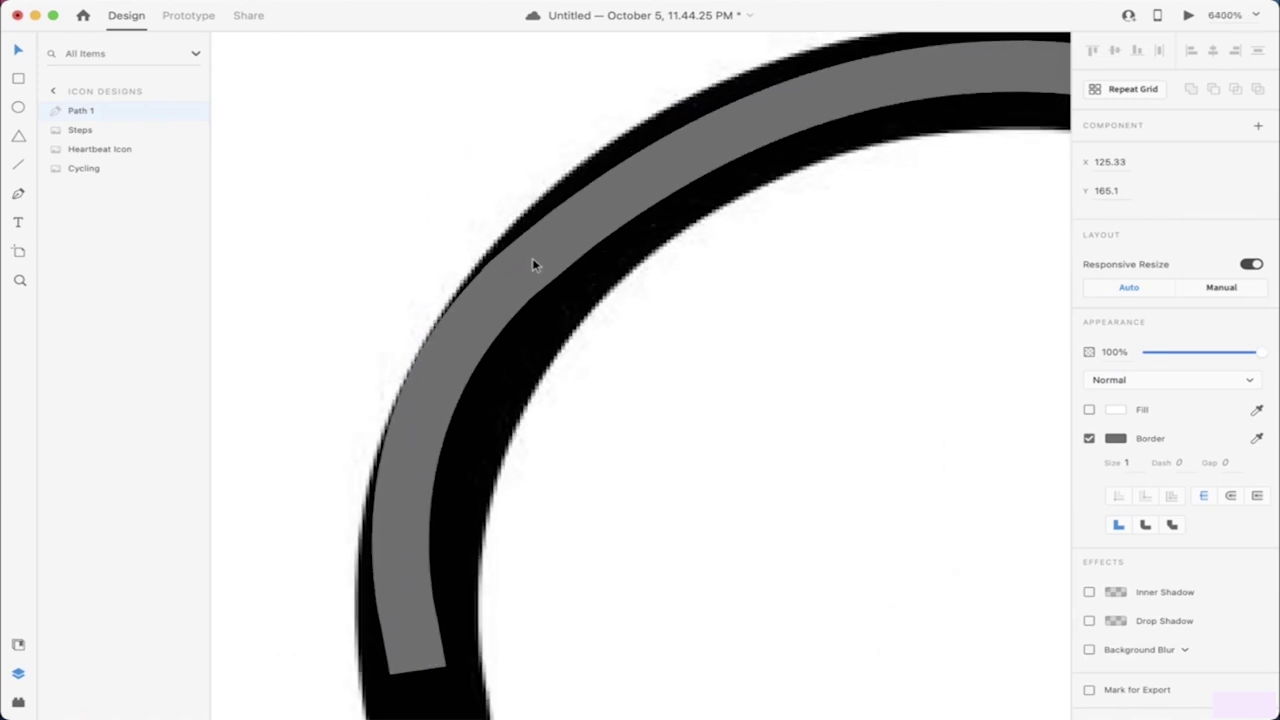
click(525, 268)
double_click(525, 268)
drag(356, 418, 381, 427)
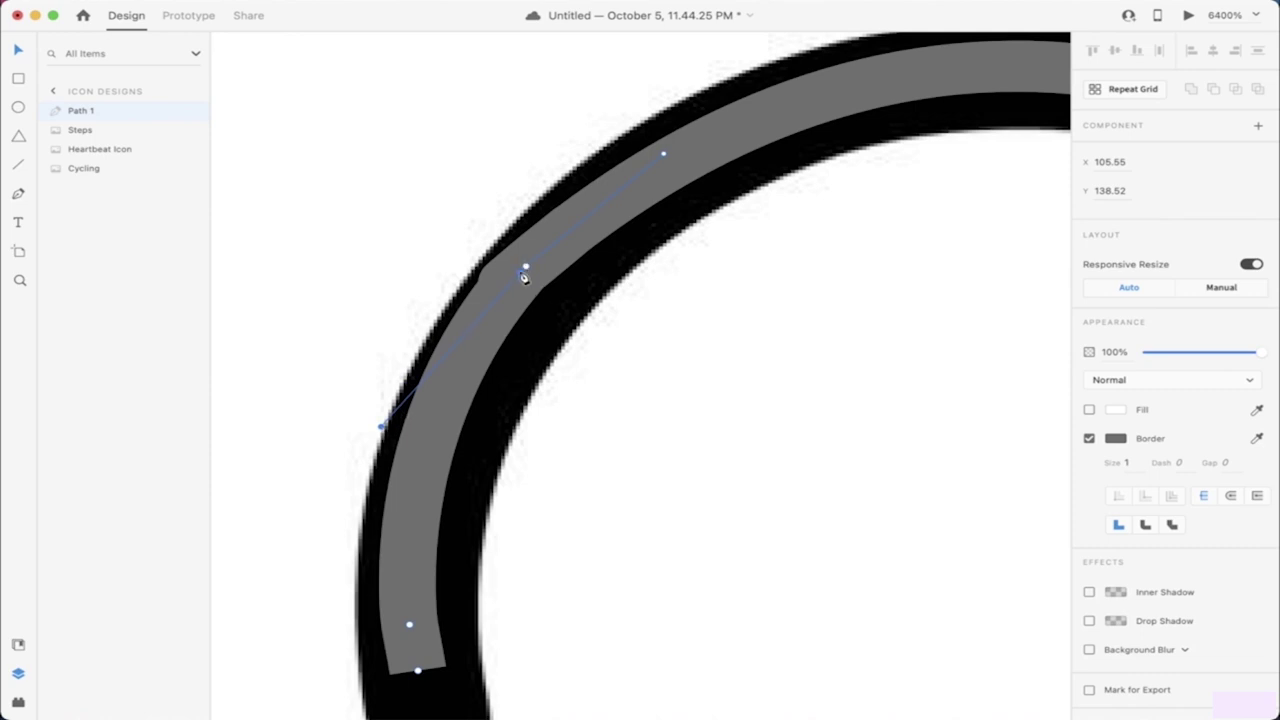
drag(664, 155, 657, 156)
Step: Try nudging the anchors at the heart path's left end sideways and move them back
click(408, 622)
drag(402, 623, 415, 649)
click(473, 645)
key(Left)
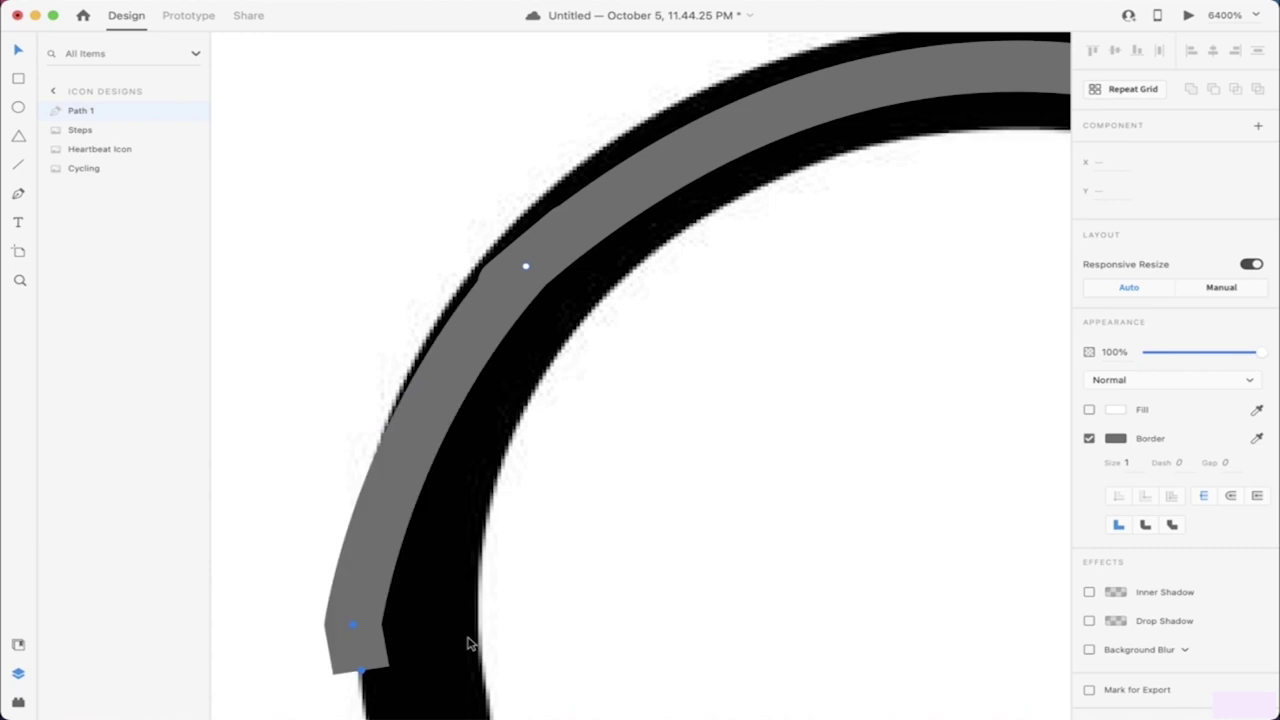
key(Right)
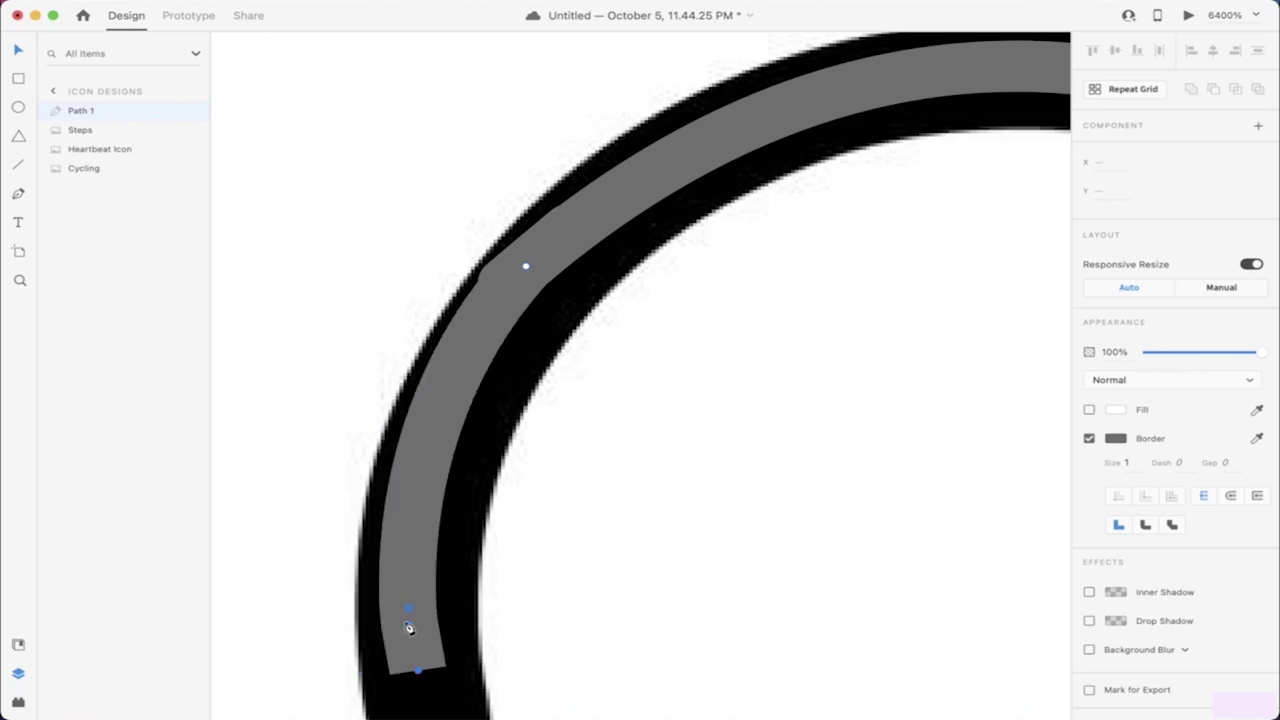
Step: Extend the upper curve handle of the anchor just above the heart path's left end to about X 105.98, Y 140.03
click(410, 628)
double_click(407, 606)
drag(407, 608, 403, 598)
key(ctrl+z)
key(ctrl+z)
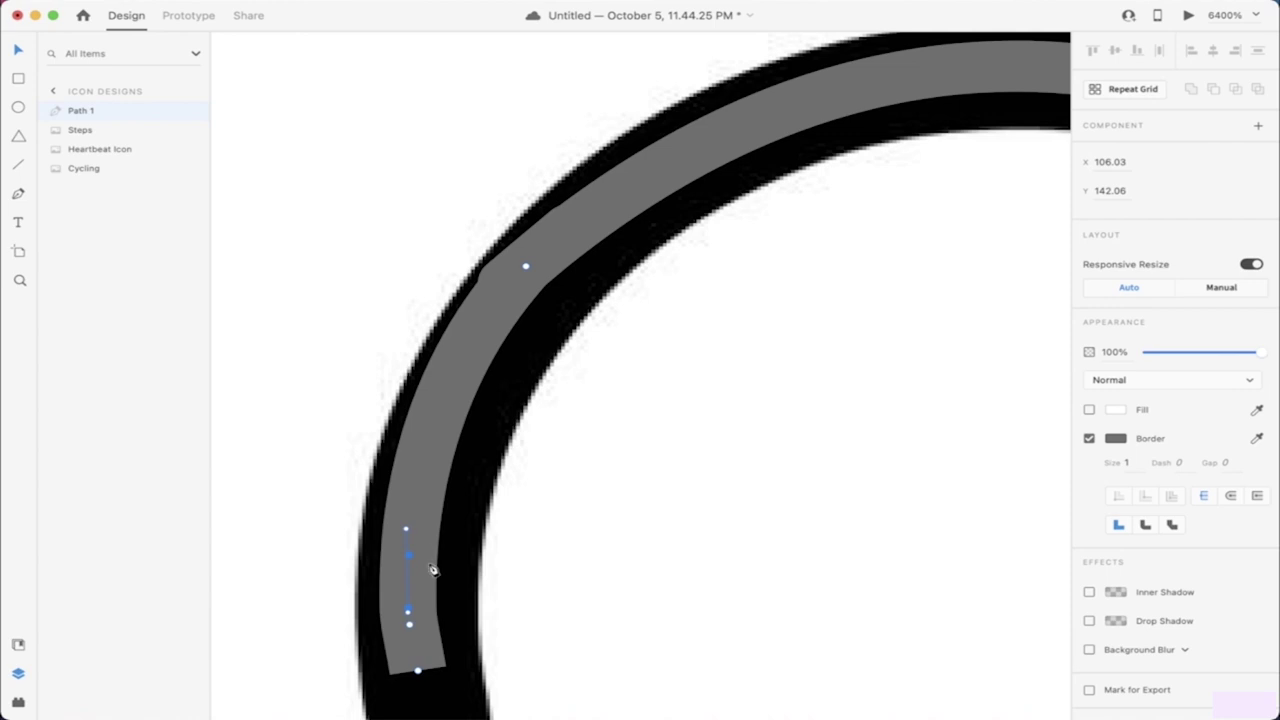
drag(408, 530, 438, 431)
scroll(438, 432, down, 2)
scroll(438, 432, left, 2)
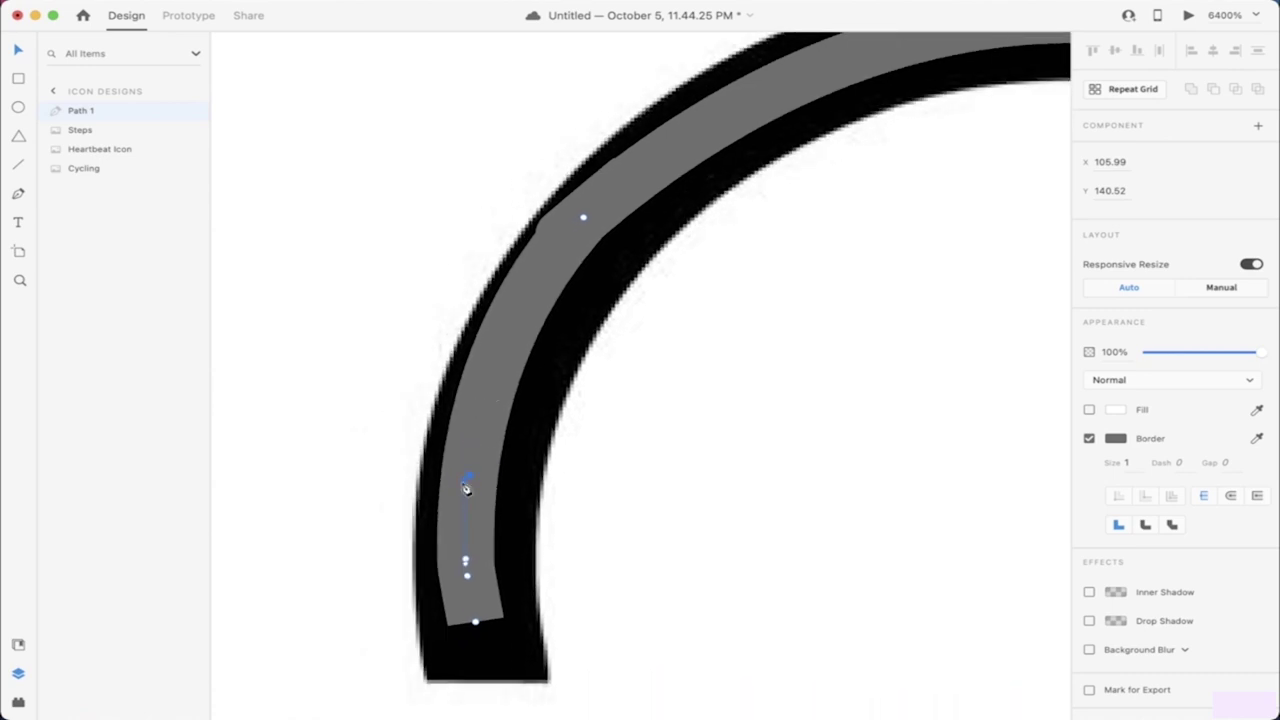
drag(466, 487, 462, 454)
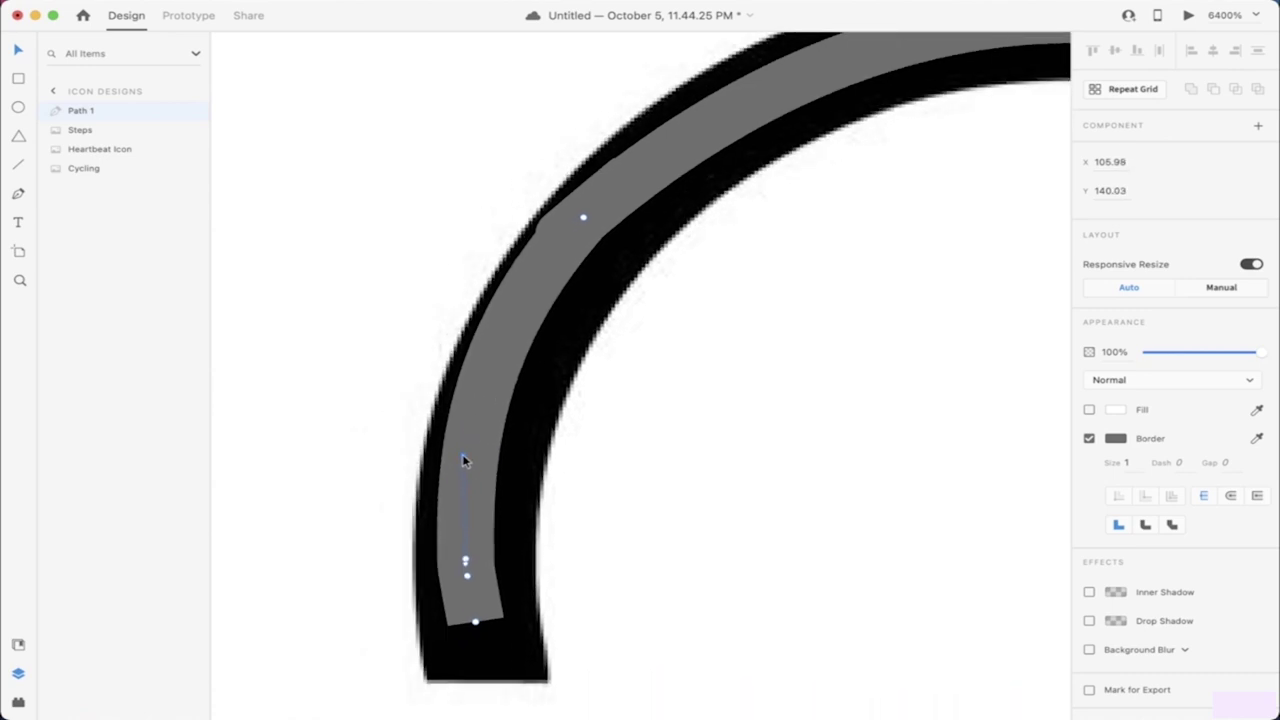
Step: Move the left lobe anchor's lower handle to about X 105.76, Y 137.51, and the lower anchor's upper handle to about X 105.6, Y 139.92
click(583, 216)
drag(474, 338, 451, 328)
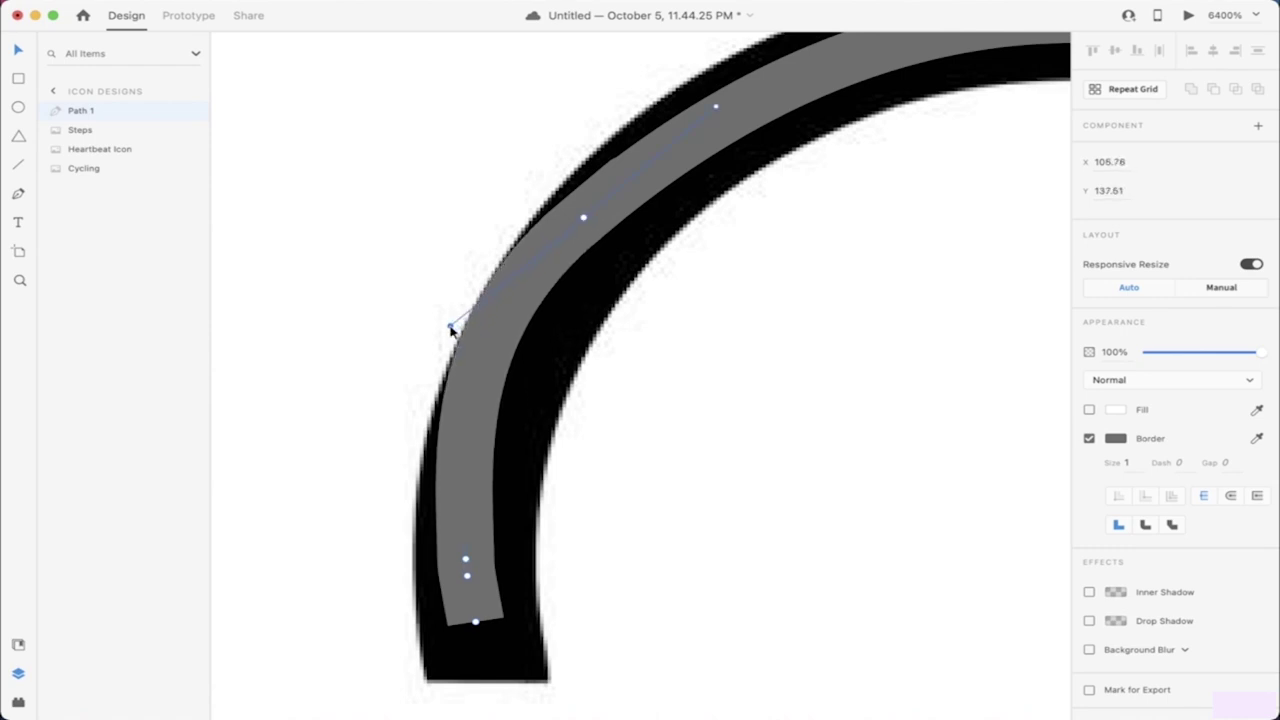
click(465, 563)
drag(462, 456, 443, 451)
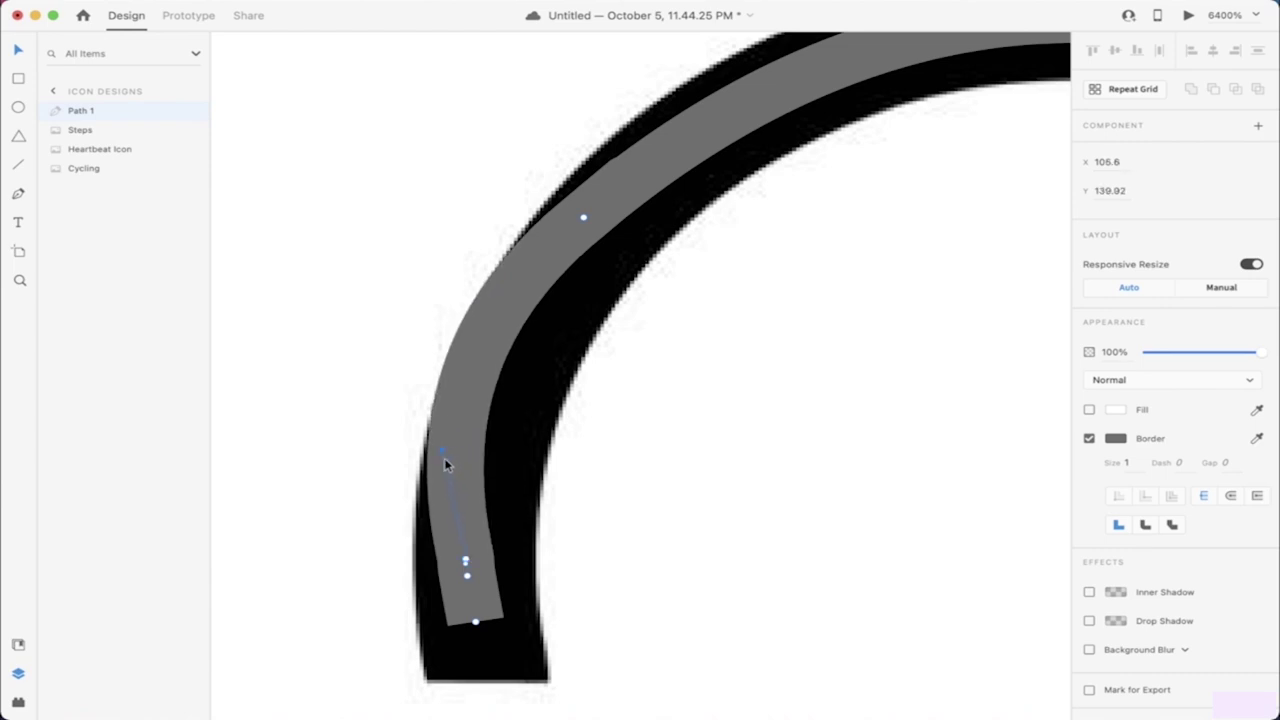
scroll(476, 578, down, 2)
key(Escape)
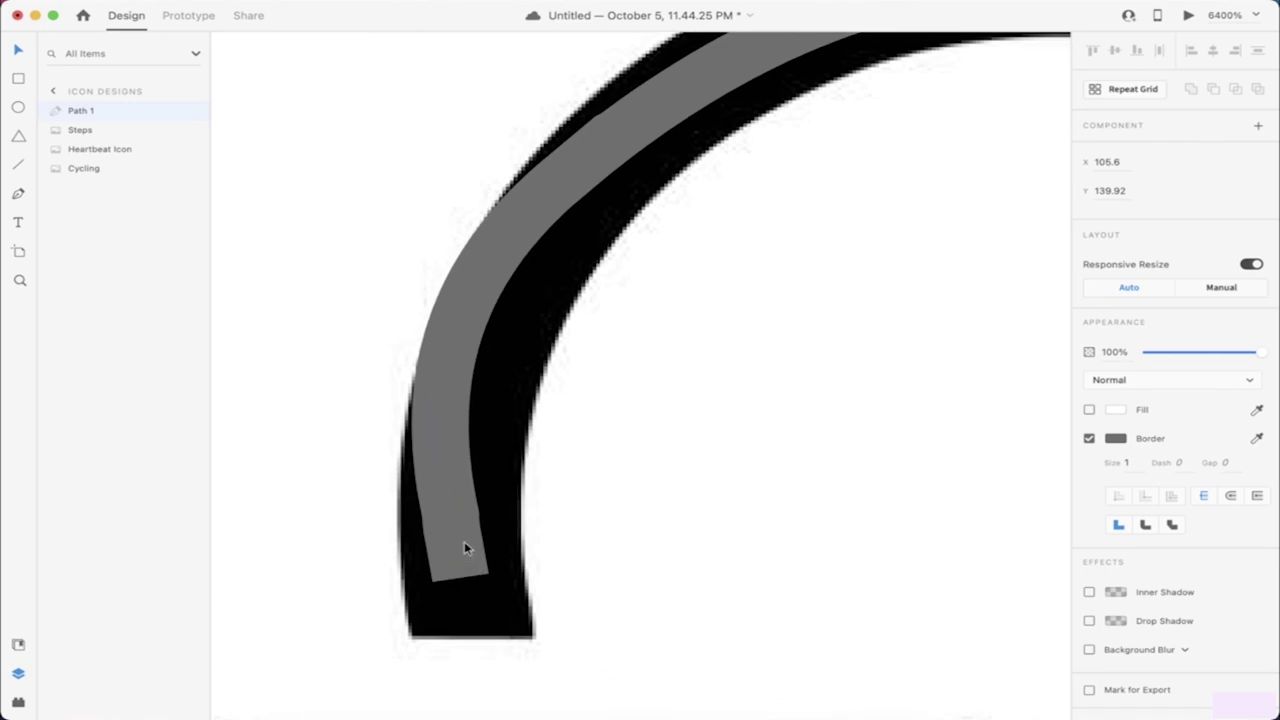
Step: Move the anchor just above the heart path's left end to about X 105.96, Y 142.08, and leave path editing
click(451, 524)
drag(453, 537, 447, 518)
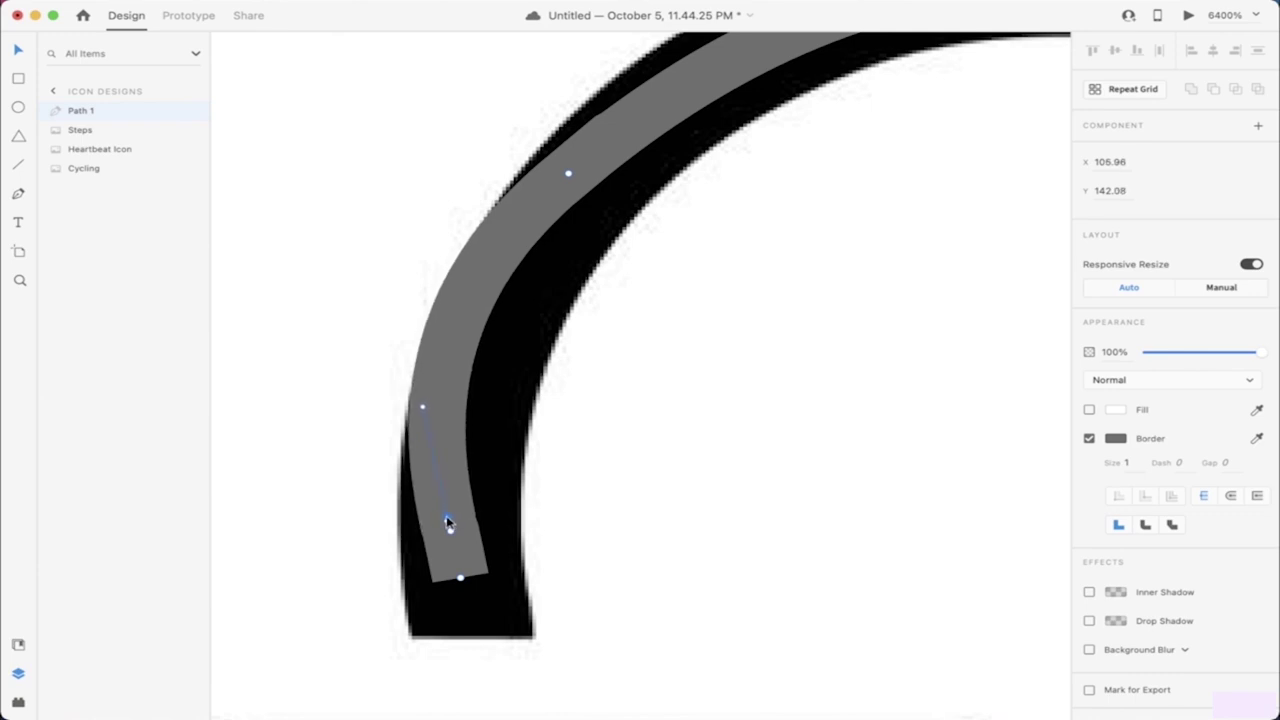
click(622, 517)
key(super+3)
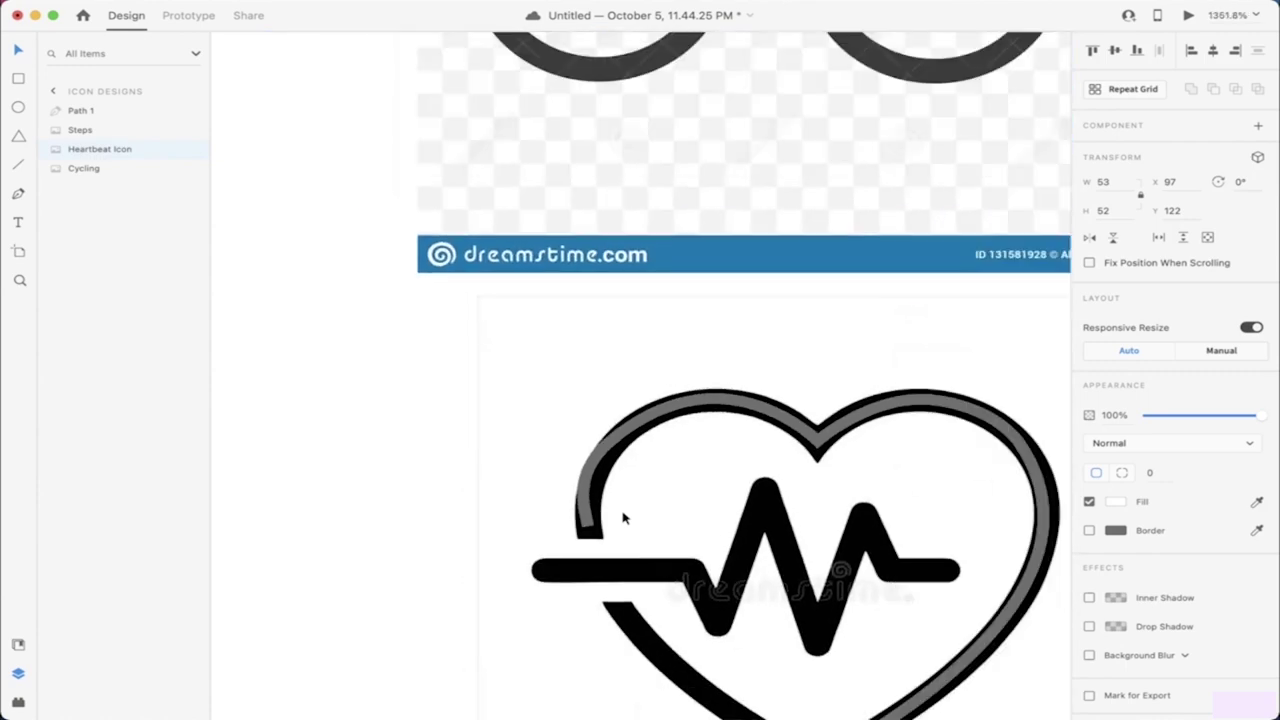
Step: Reopen the heart path for editing and add an anchor on the left lobe's curve at about X 107.04, Y 136.55
scroll(486, 406, up, 10)
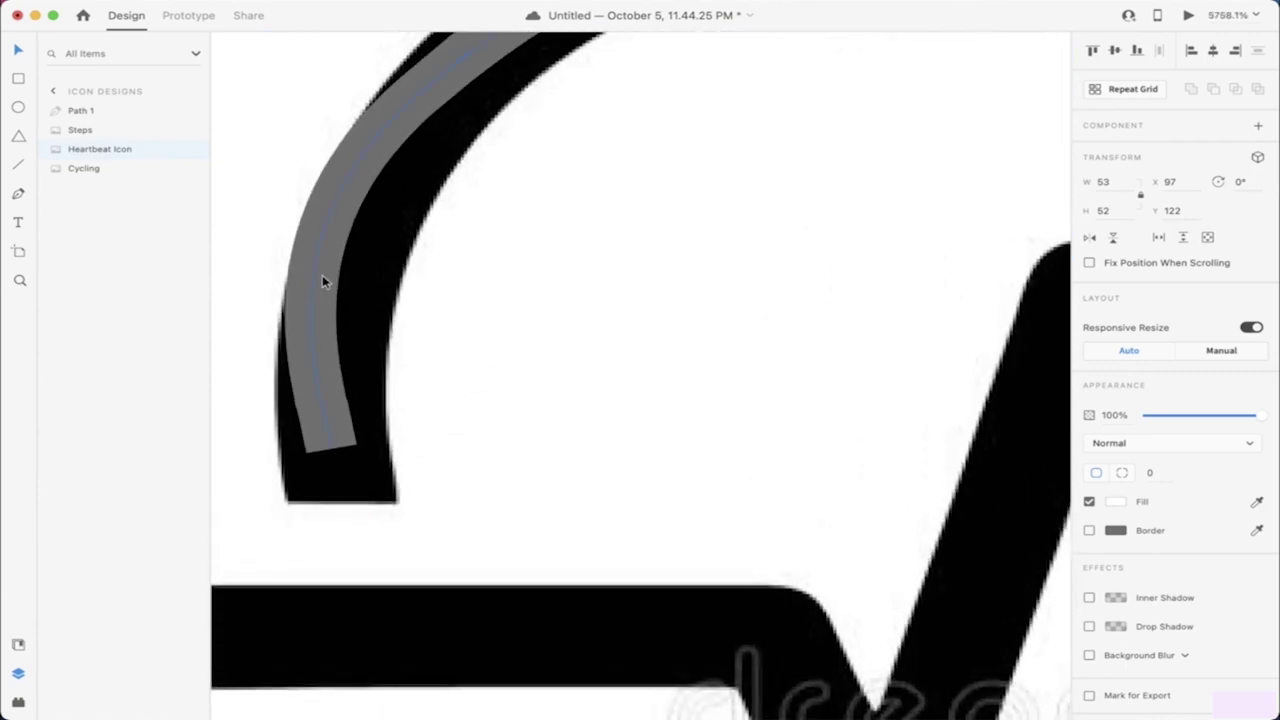
double_click(318, 285)
scroll(352, 190, left, 3)
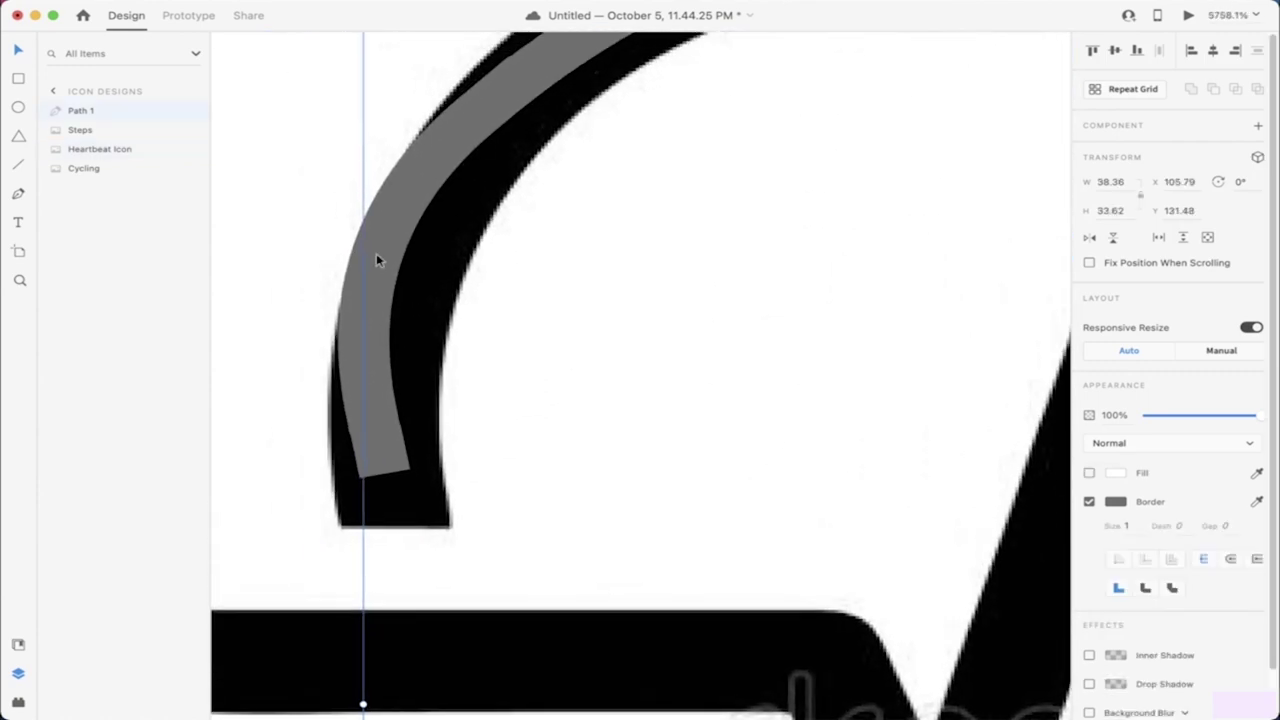
double_click(376, 254)
click(482, 112)
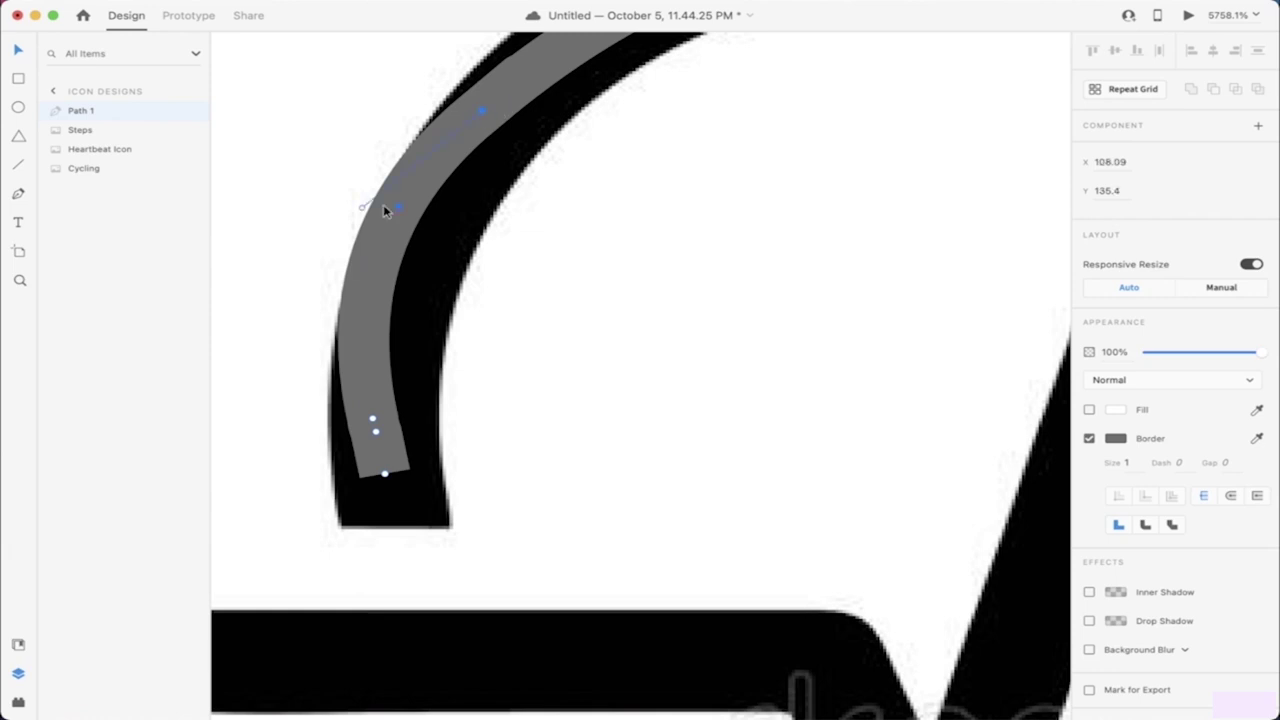
drag(362, 208, 449, 164)
scroll(450, 165, up, 3)
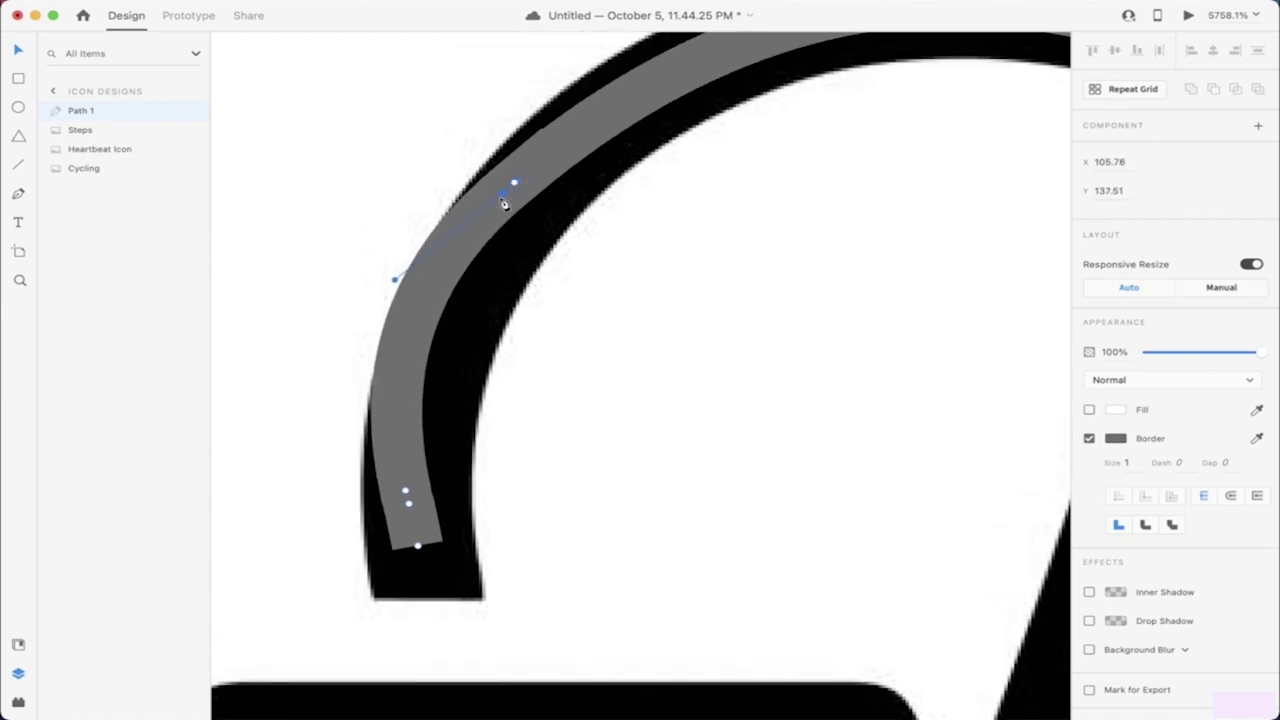
drag(458, 252, 480, 251)
key(super+z)
Step: Delete the stray anchors pulled out of the left lobe and realign its upper anchors with the reference outline
drag(517, 187, 605, 133)
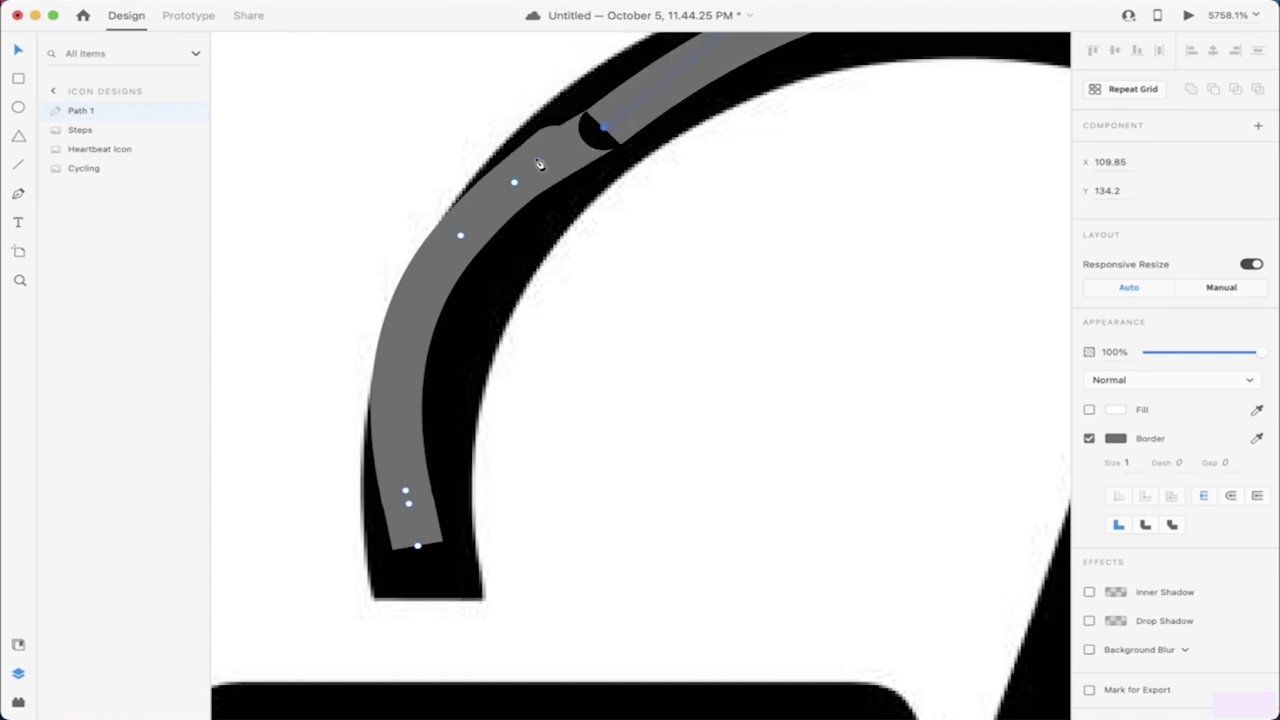
drag(517, 187, 511, 290)
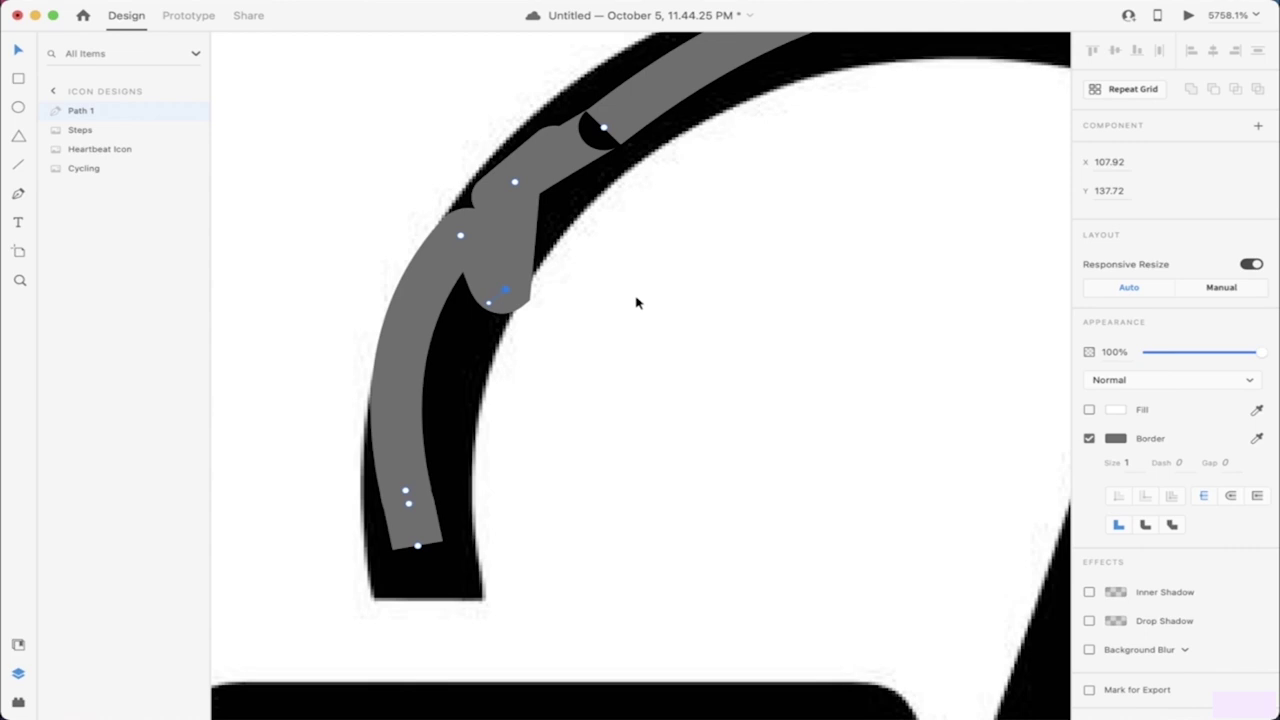
key(BackSpace)
drag(508, 188, 514, 266)
key(BackSpace)
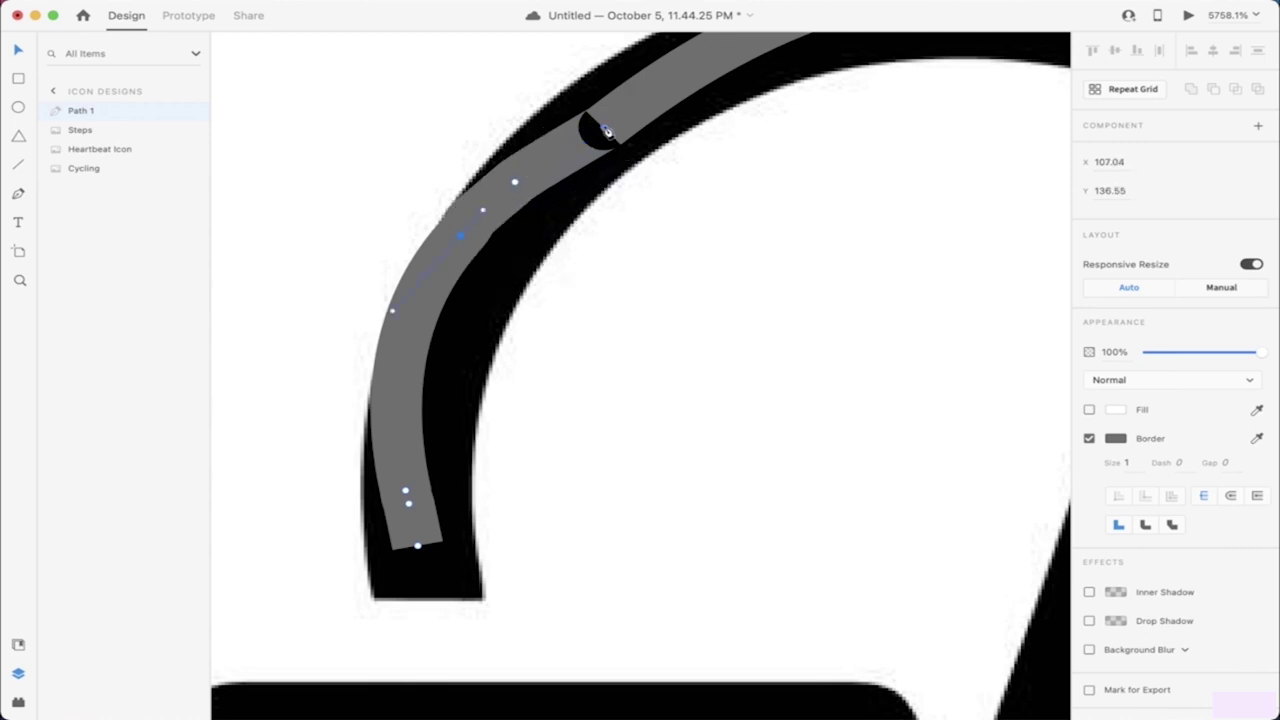
mouse_move(604, 128)
mouse_down()
mouse_move(562, 155)
mouse_move(589, 124)
mouse_move(594, 133)
mouse_up()
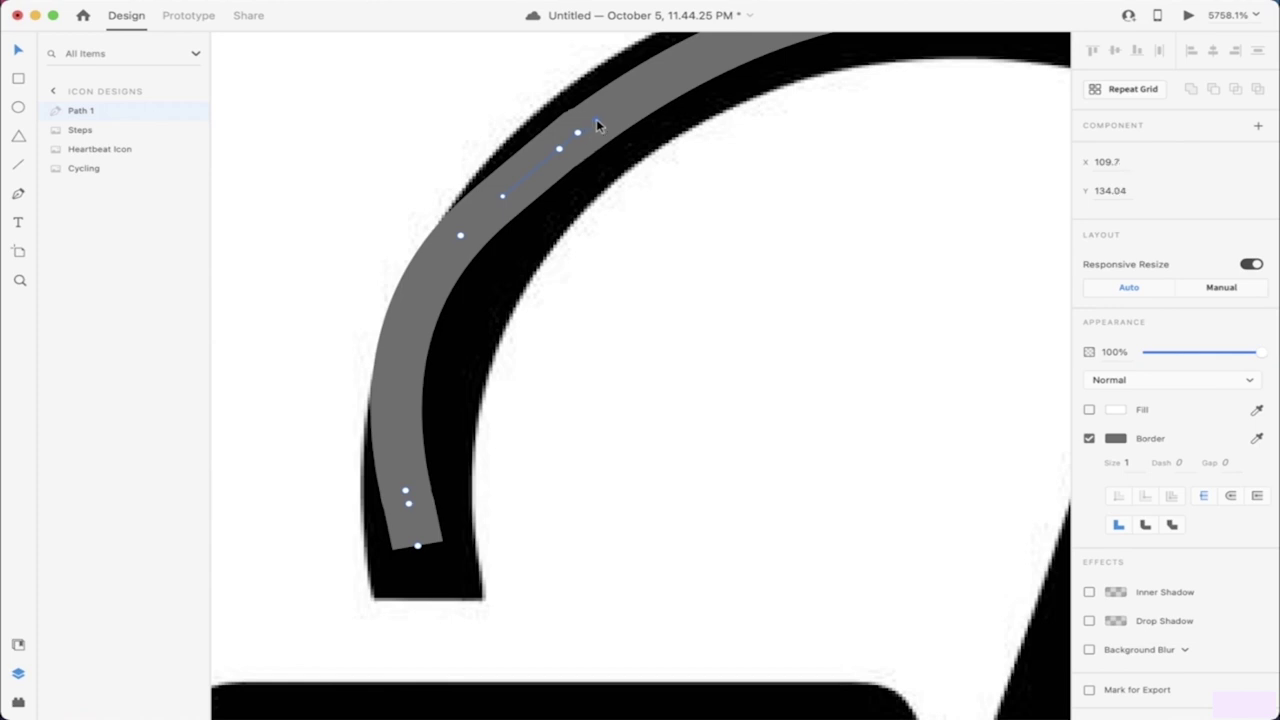
Step: Move the left lobe's middle anchor to about X 107.35, Y 136.9, and its lower handle to about X 106.58, Y 138.76
click(503, 199)
drag(466, 238, 477, 257)
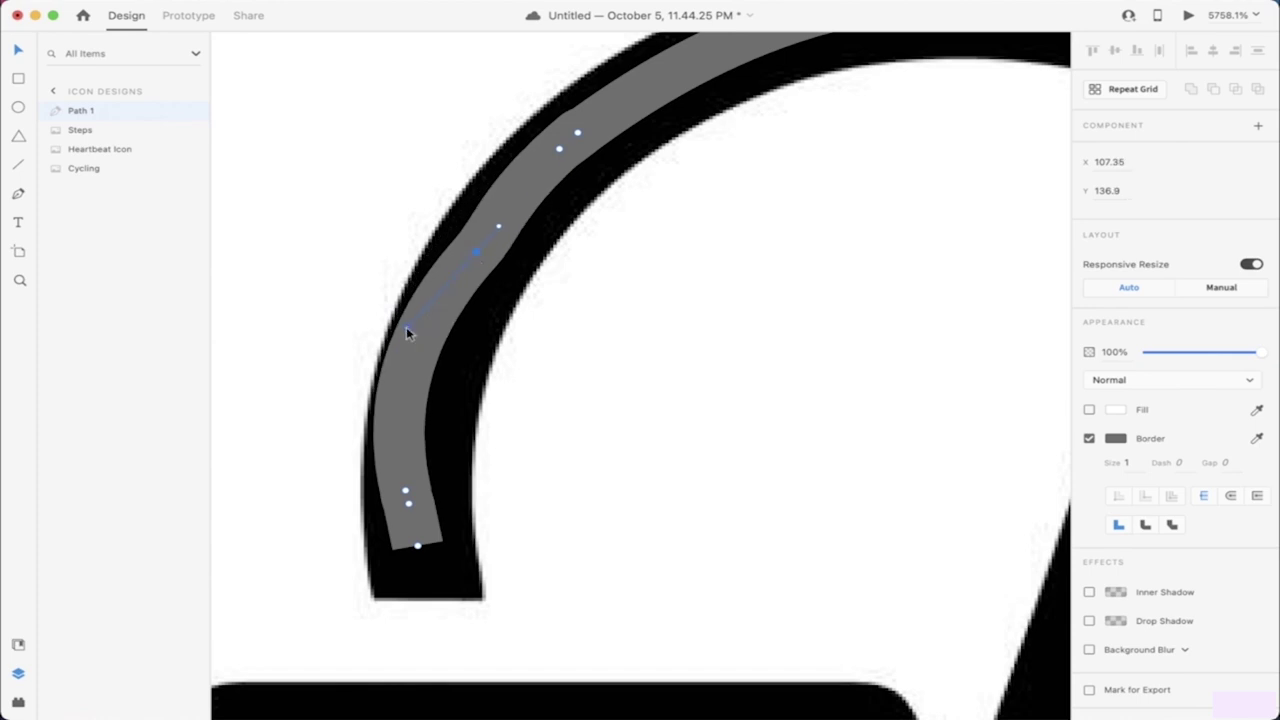
drag(408, 330, 436, 336)
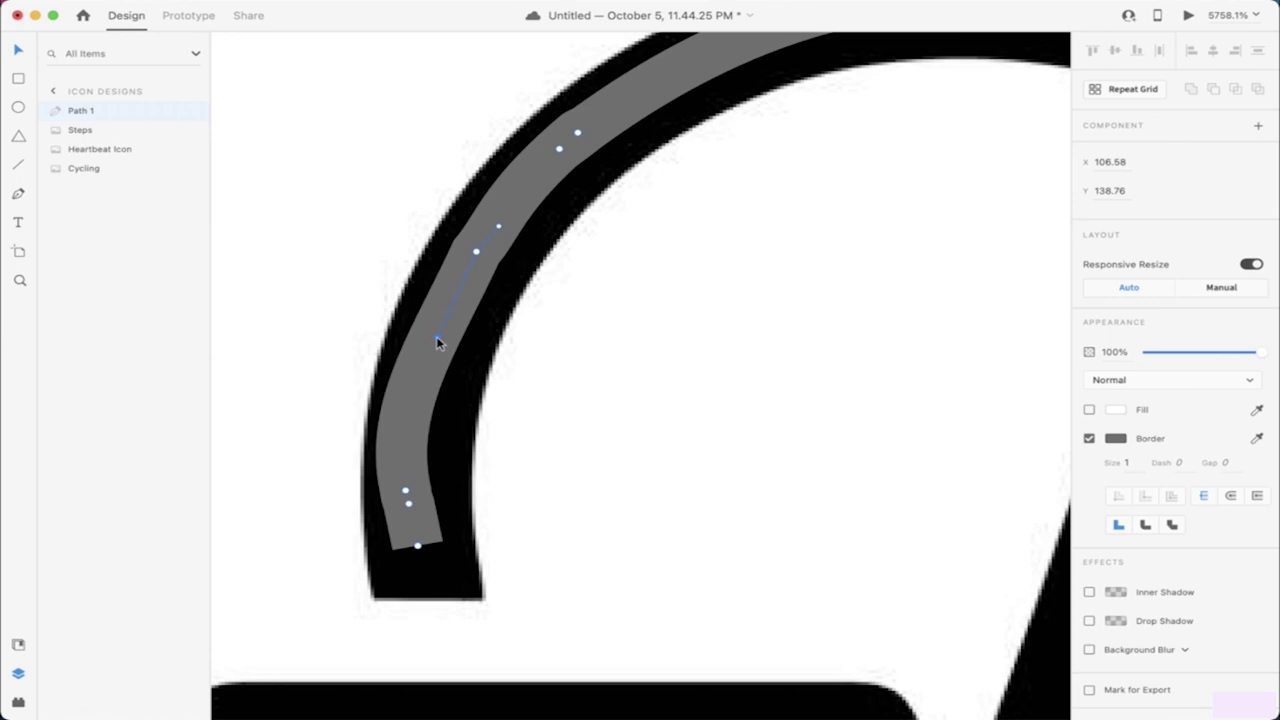
Step: Move the heart path's left end to about X 106.35, Y 143.75, and remove the extra anchor just above it
double_click(406, 496)
drag(420, 553, 428, 557)
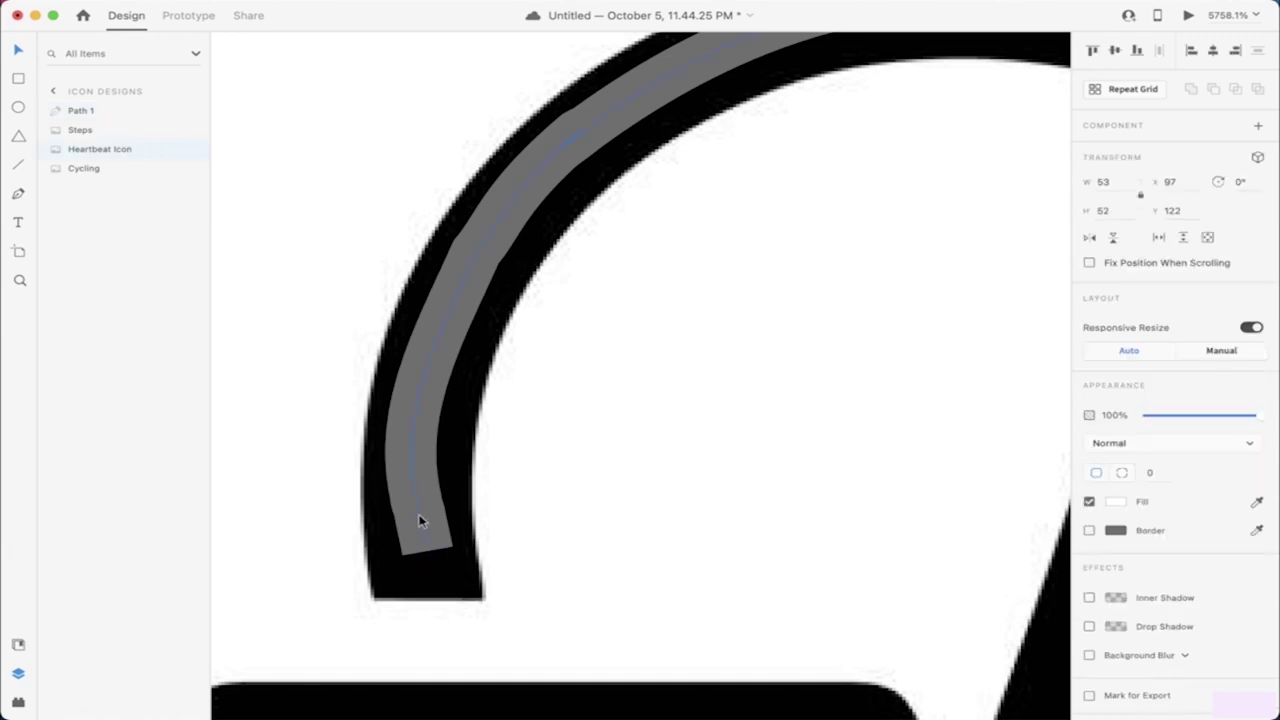
click(424, 528)
drag(424, 528, 425, 572)
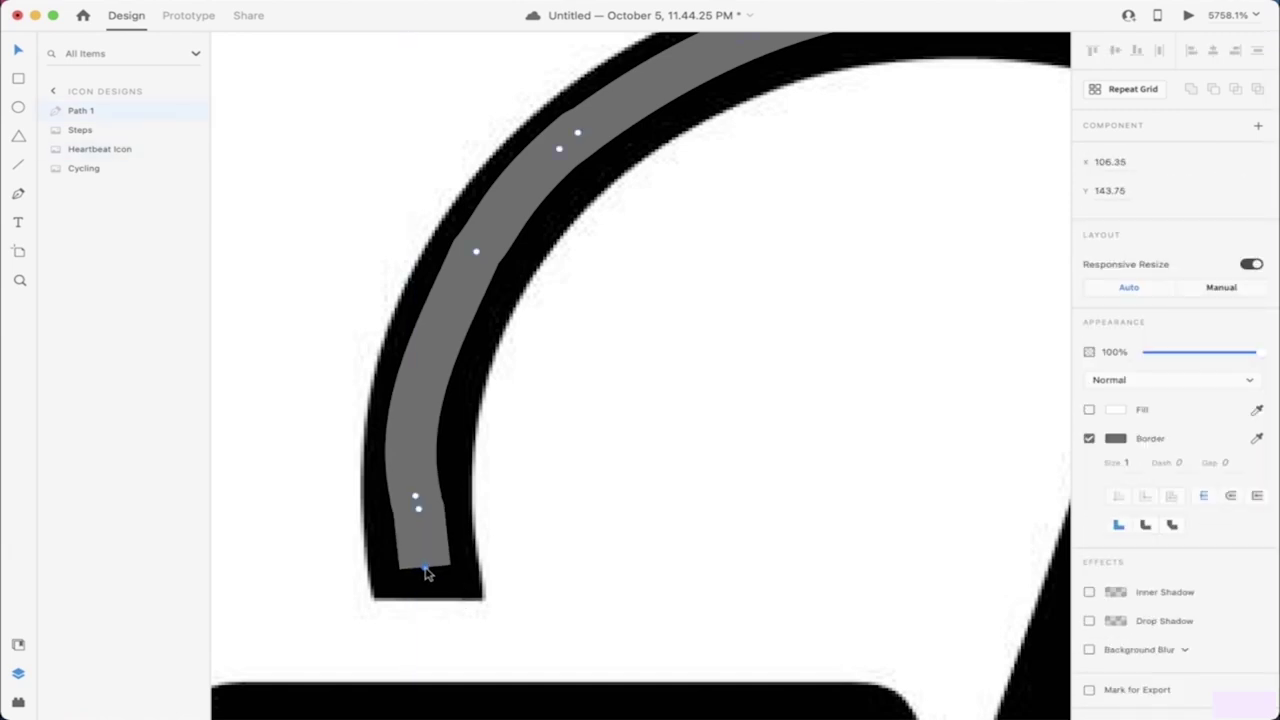
drag(420, 503, 422, 512)
click(419, 502)
drag(418, 503, 411, 393)
Step: Move the middle anchor's lower handle to about X 106.31, Y 138.59, and shift the two lowest left-lobe anchors slightly outward
drag(479, 254, 422, 330)
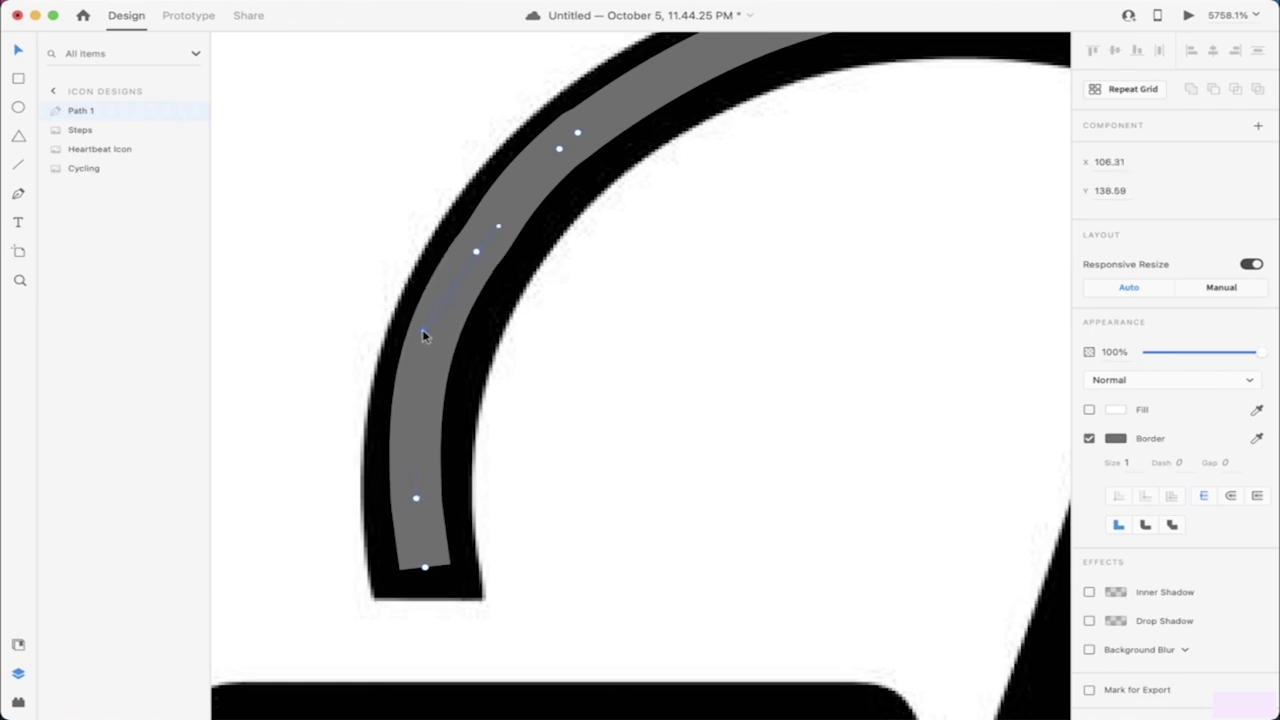
click(416, 499)
shift+click(425, 568)
drag(425, 572, 414, 571)
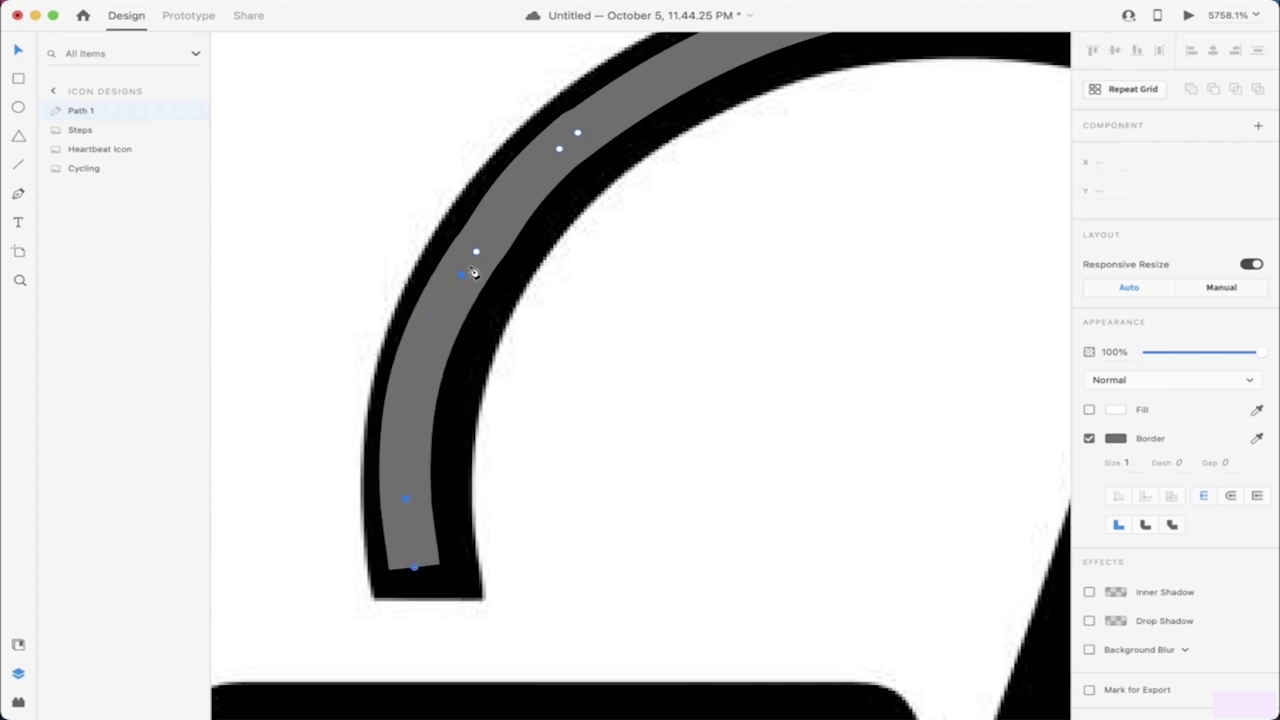
Step: Move the lower of the left lobe's two closely spaced upper anchors to about X 108.61, Y 135.02
click(556, 150)
click(497, 225)
drag(494, 220, 501, 226)
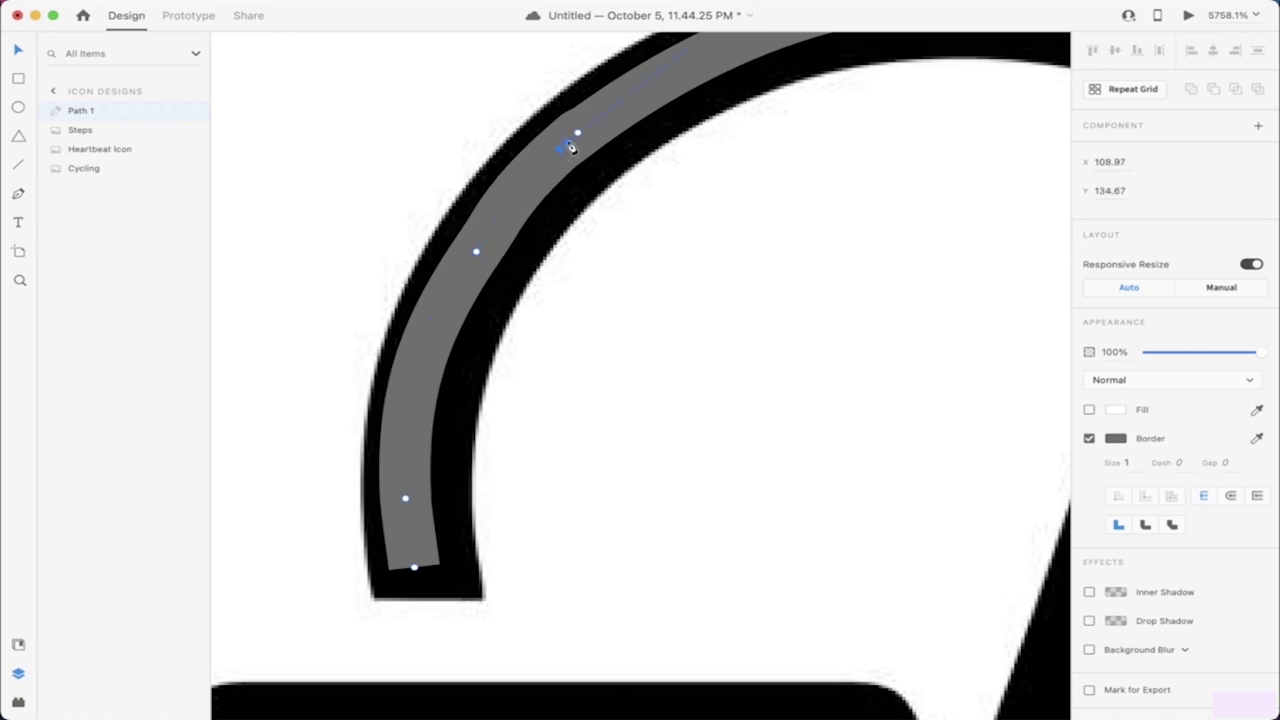
drag(558, 151, 540, 164)
scroll(577, 205, down, 6)
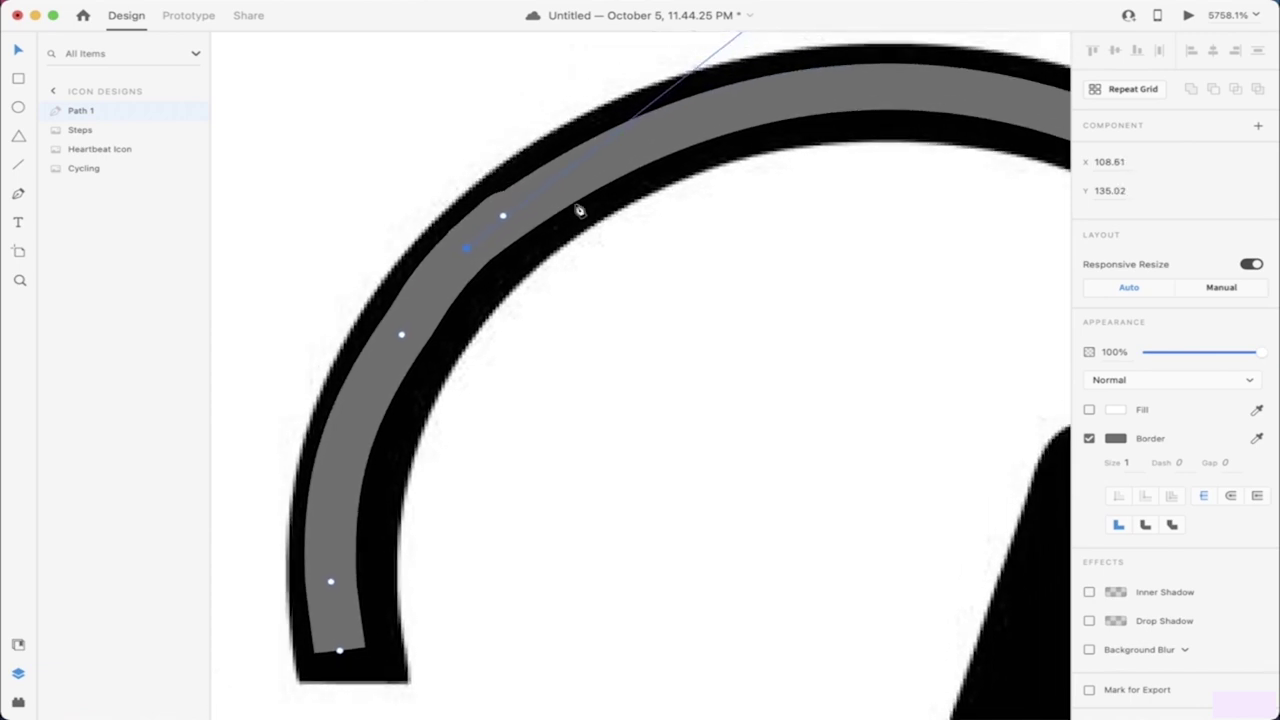
scroll(577, 233, down, 3)
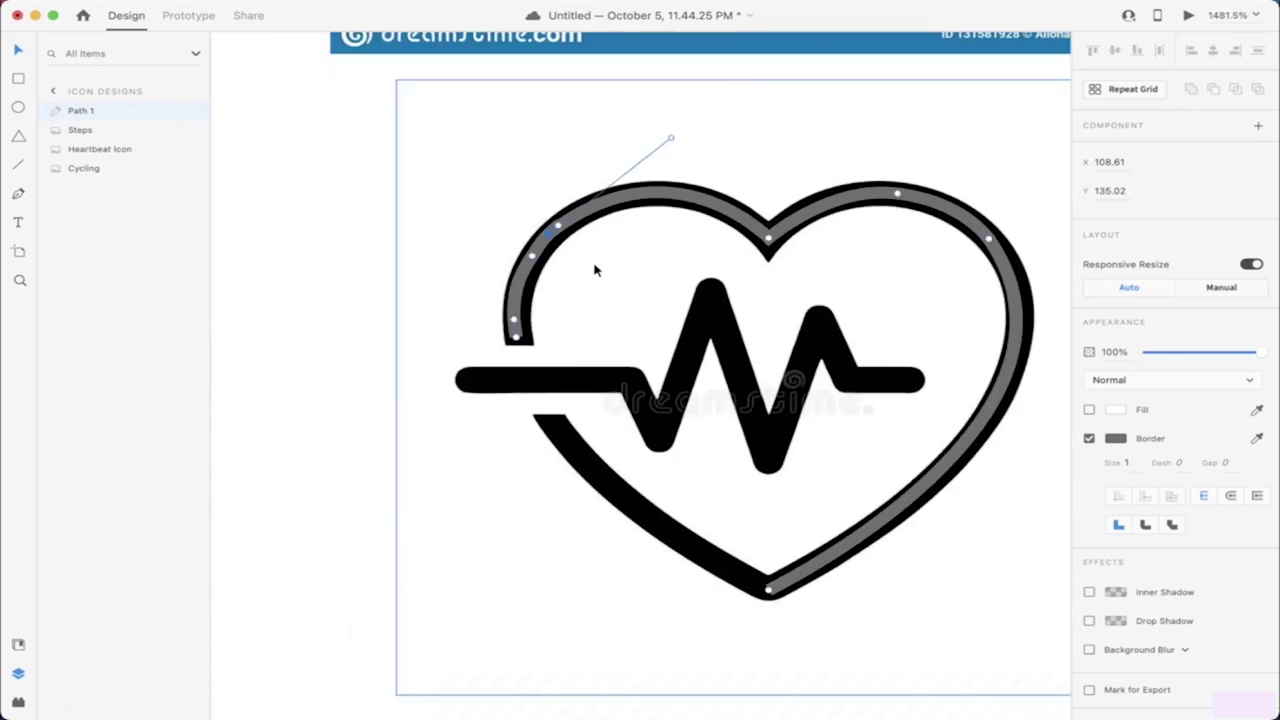
Step: Move the Heartbeat Icon image to X 154, Y 136 to inspect the traced path alone, and undo the move
click(594, 266)
scroll(594, 266, down, 6)
scroll(610, 277, right, 3)
drag(644, 234, 974, 303)
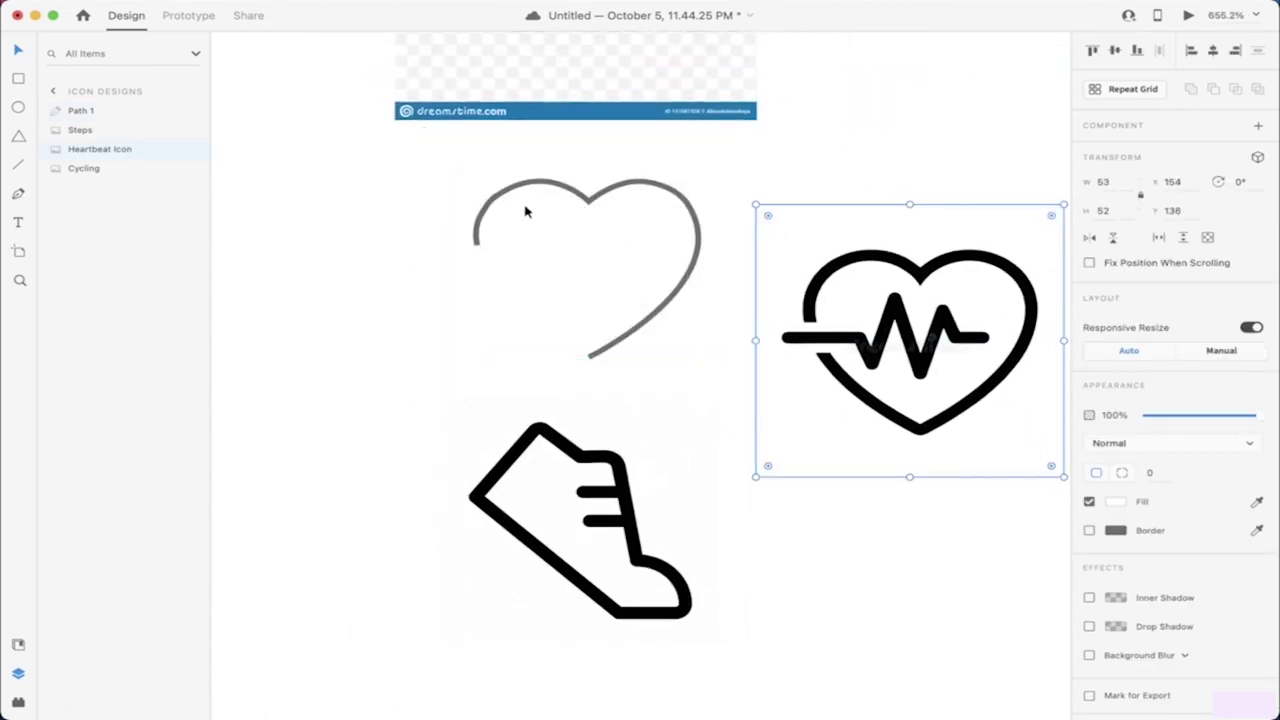
key(super+z)
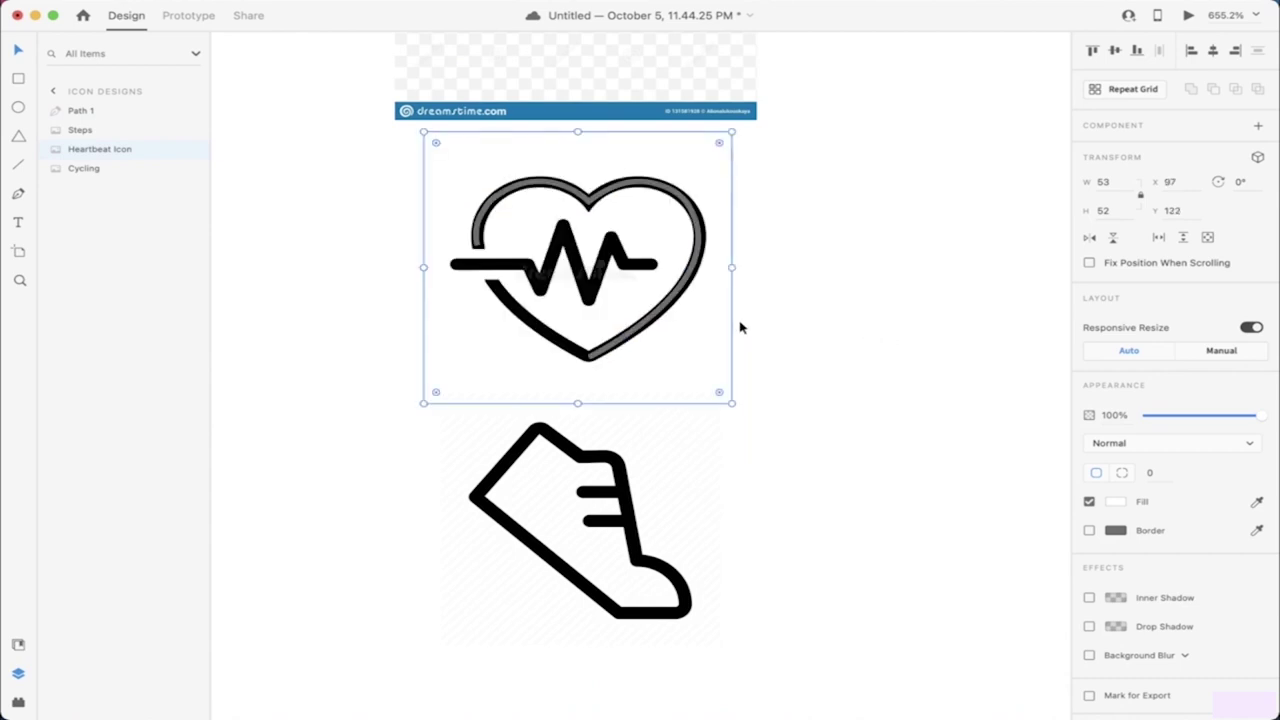
Step: Select the traced heart path over the Heartbeat Icon image
click(329, 183)
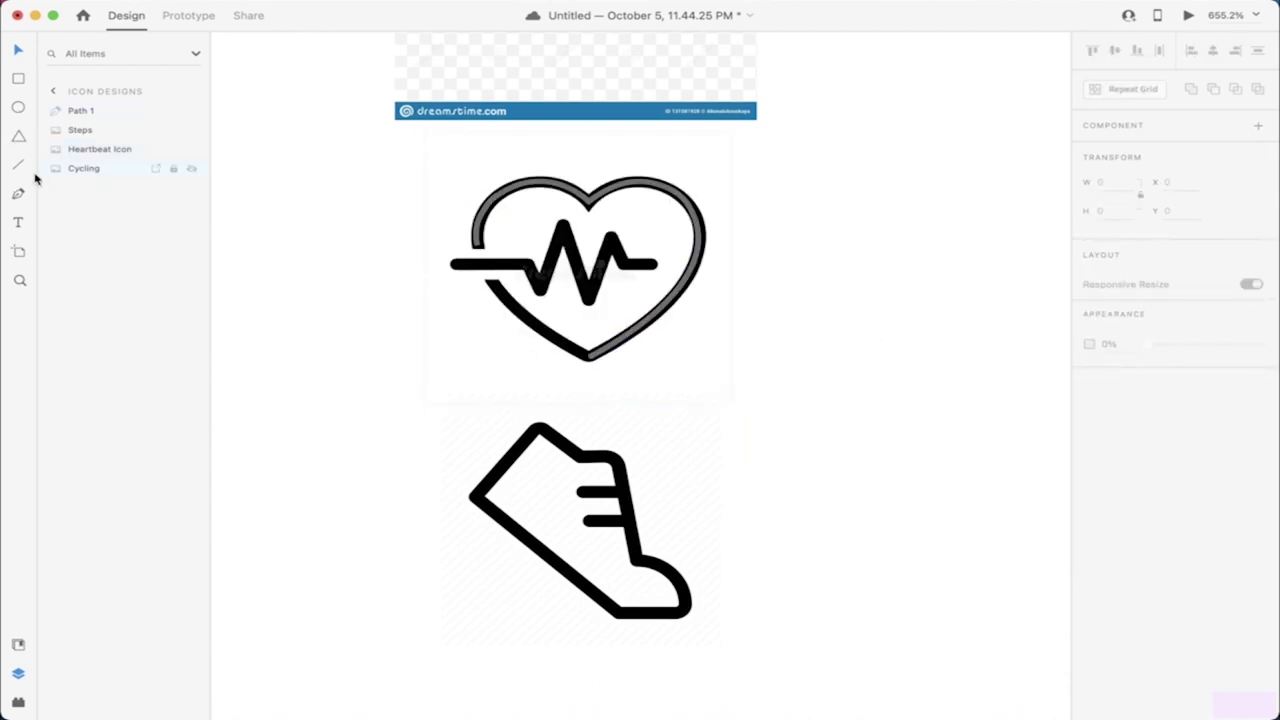
click(531, 195)
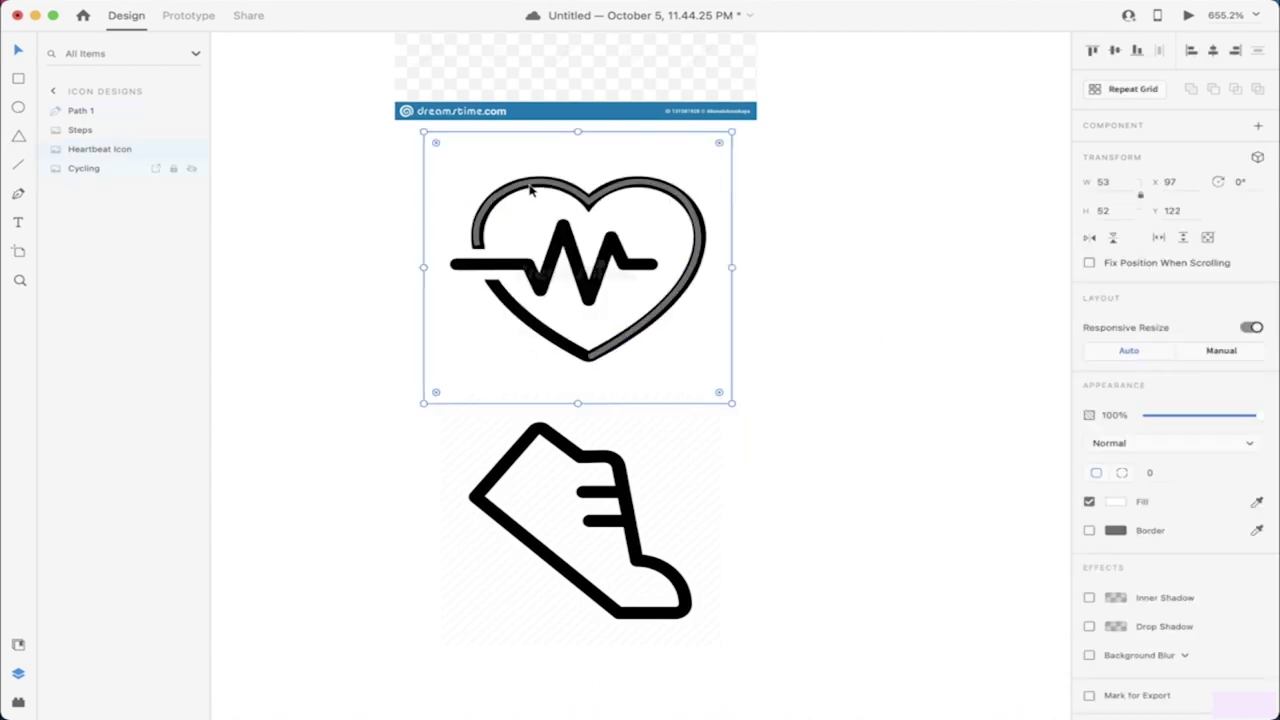
click(800, 271)
click(630, 334)
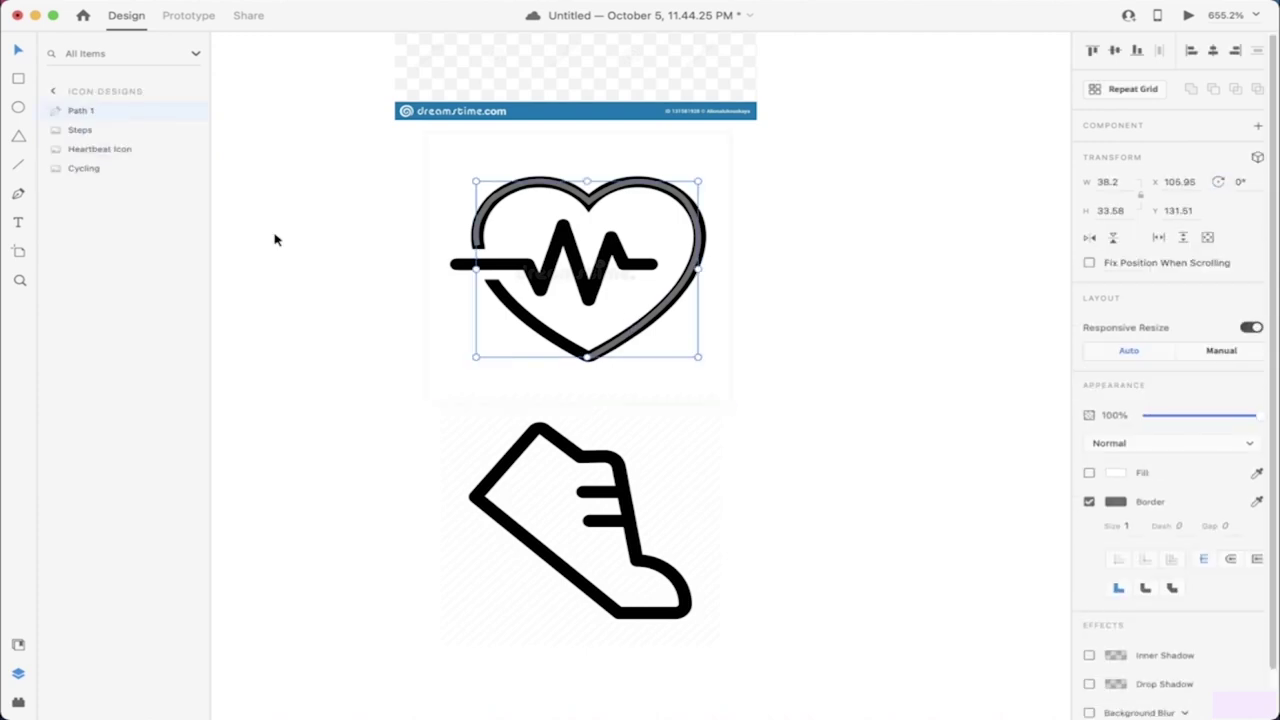
Step: Trace the heart's lower-left side with a curved Pen path from X 108.99, Y 151.08 to the bottom tip
click(18, 193)
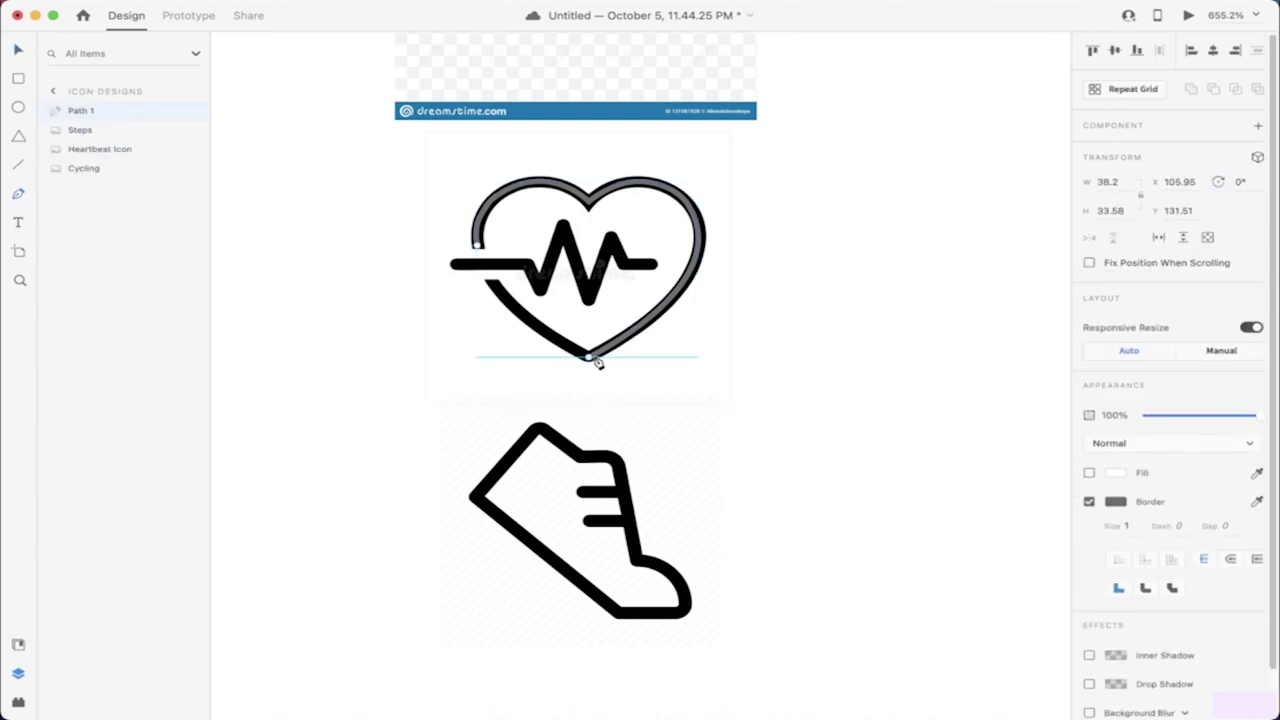
scroll(591, 360, up, 5)
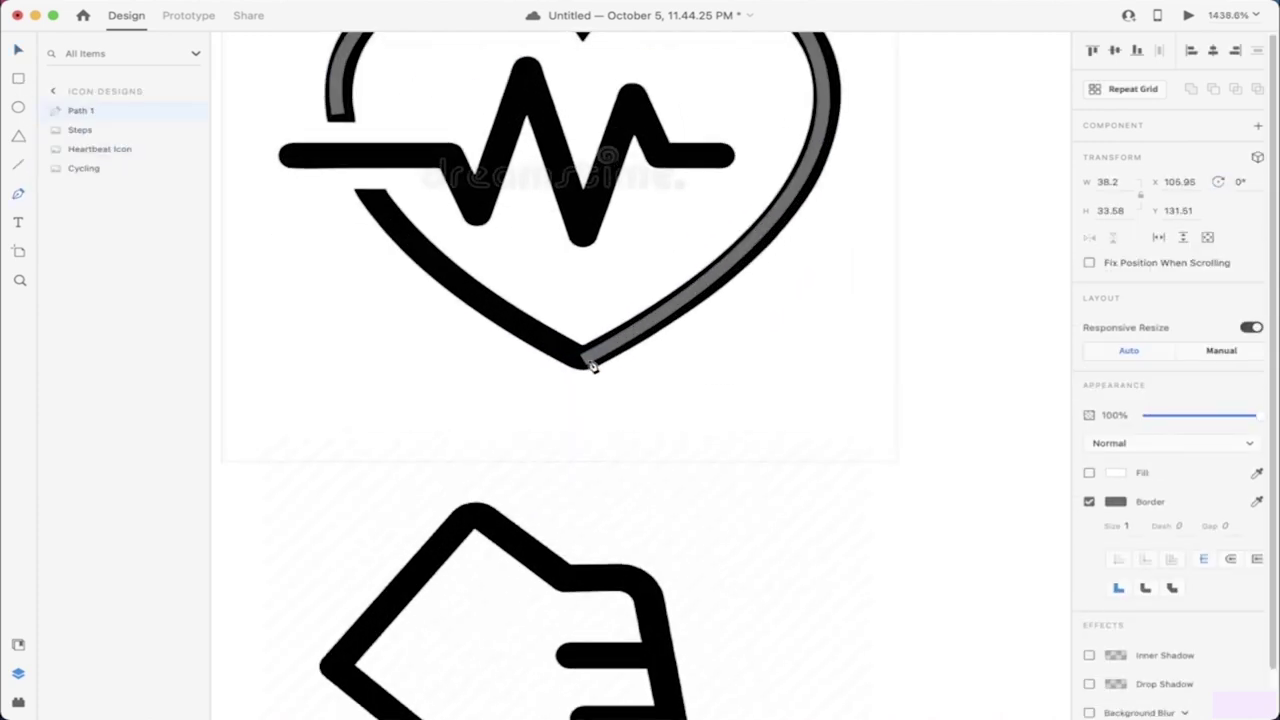
click(375, 199)
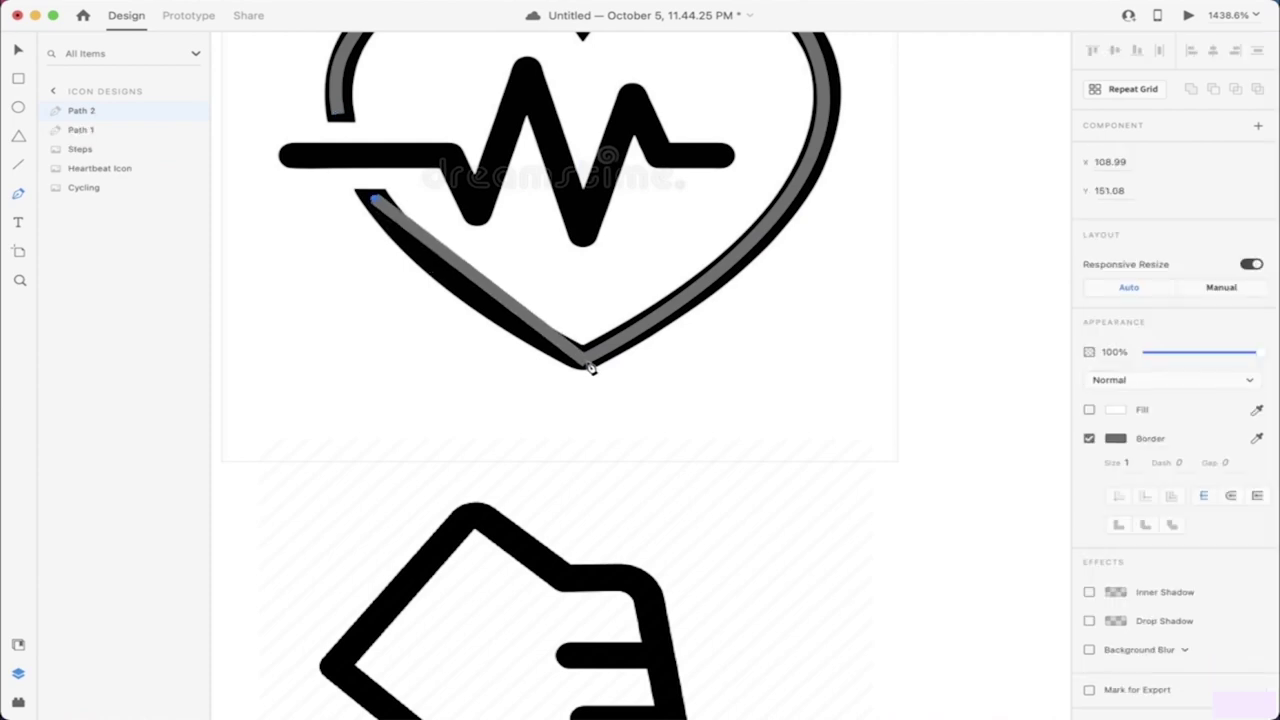
drag(590, 365, 640, 421)
key(Escape)
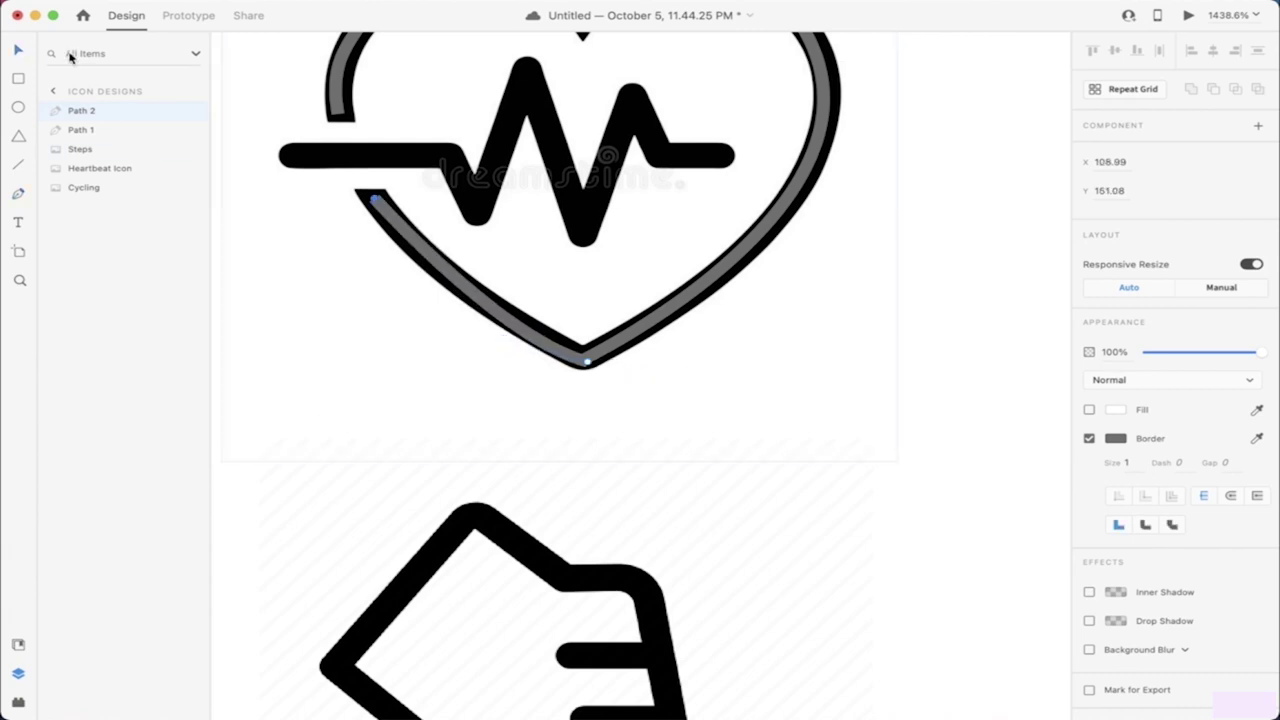
click(100, 168)
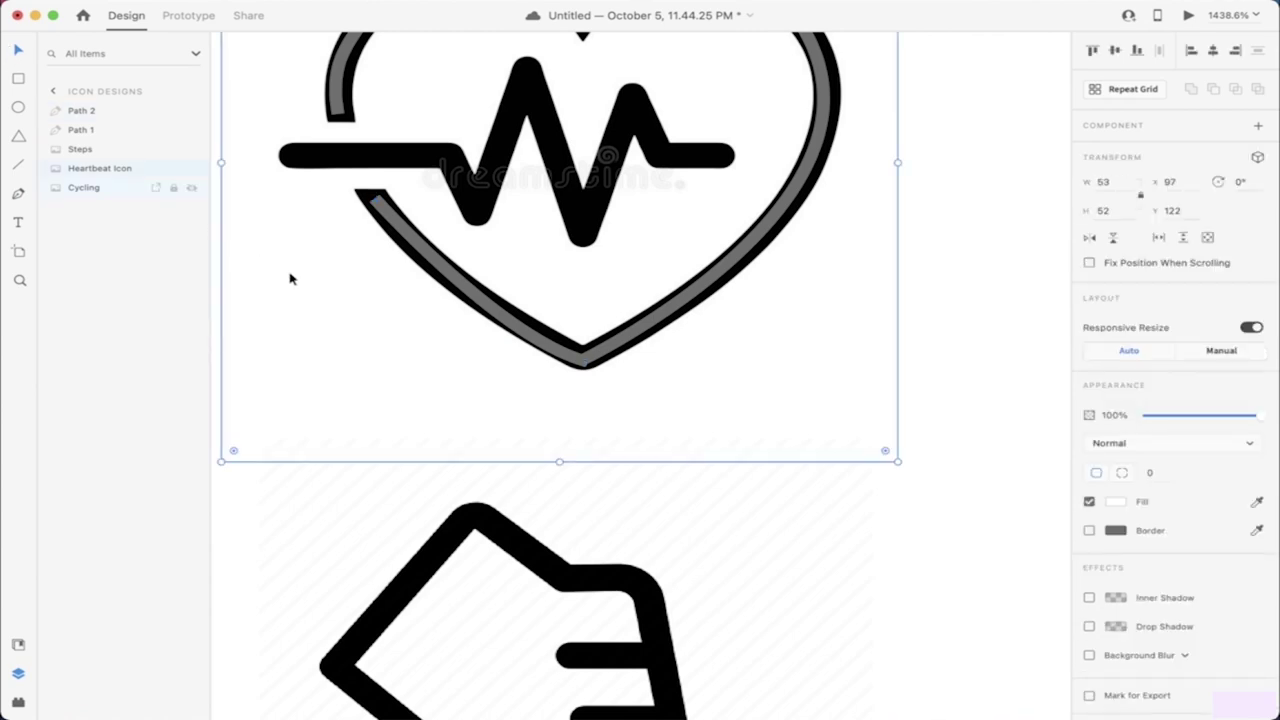
Step: Move the lower-left path's end anchor to about X 125.73, Y 165.06 so it meets the heart outline at the bottom tip
double_click(537, 345)
scroll(537, 345, up, 10)
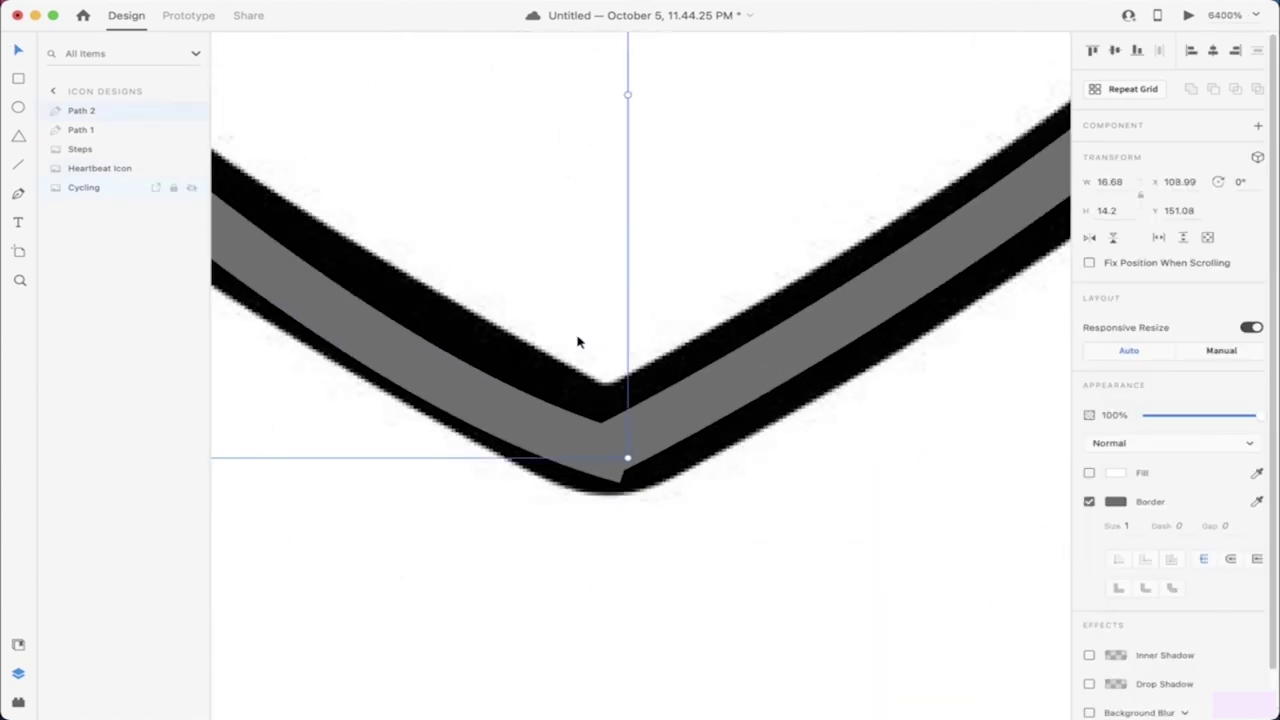
click(476, 390)
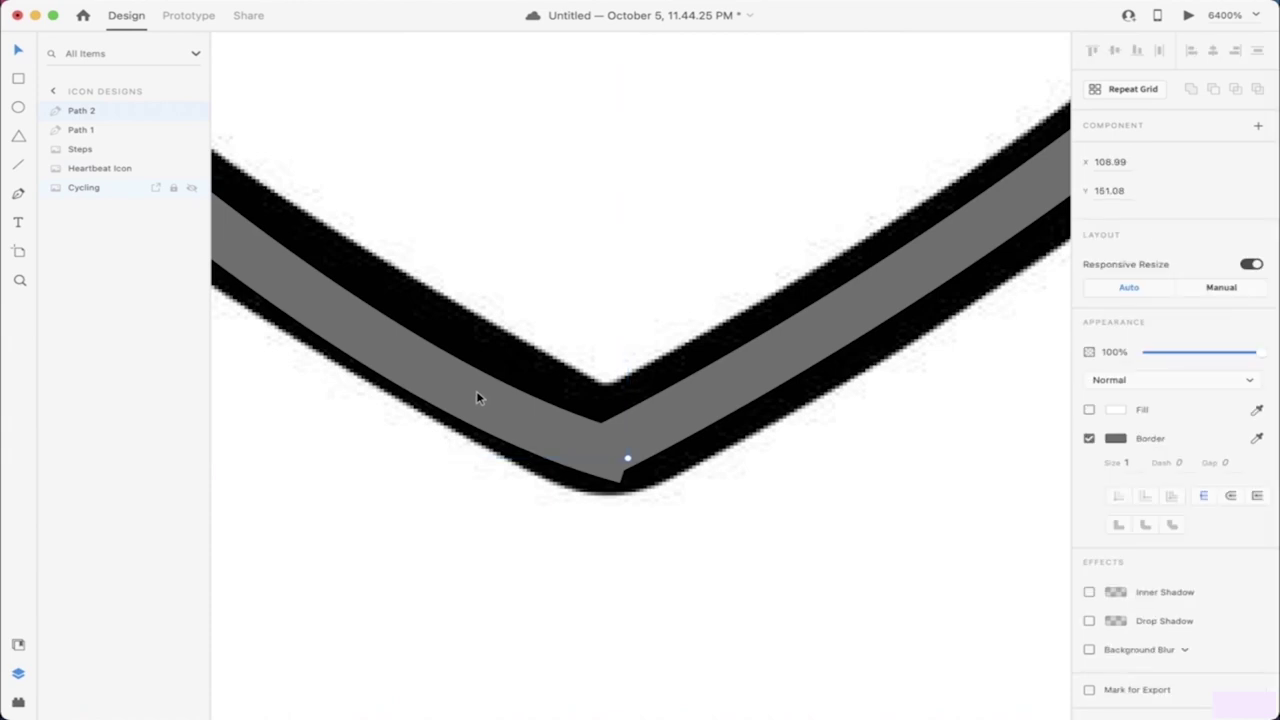
drag(619, 452, 630, 446)
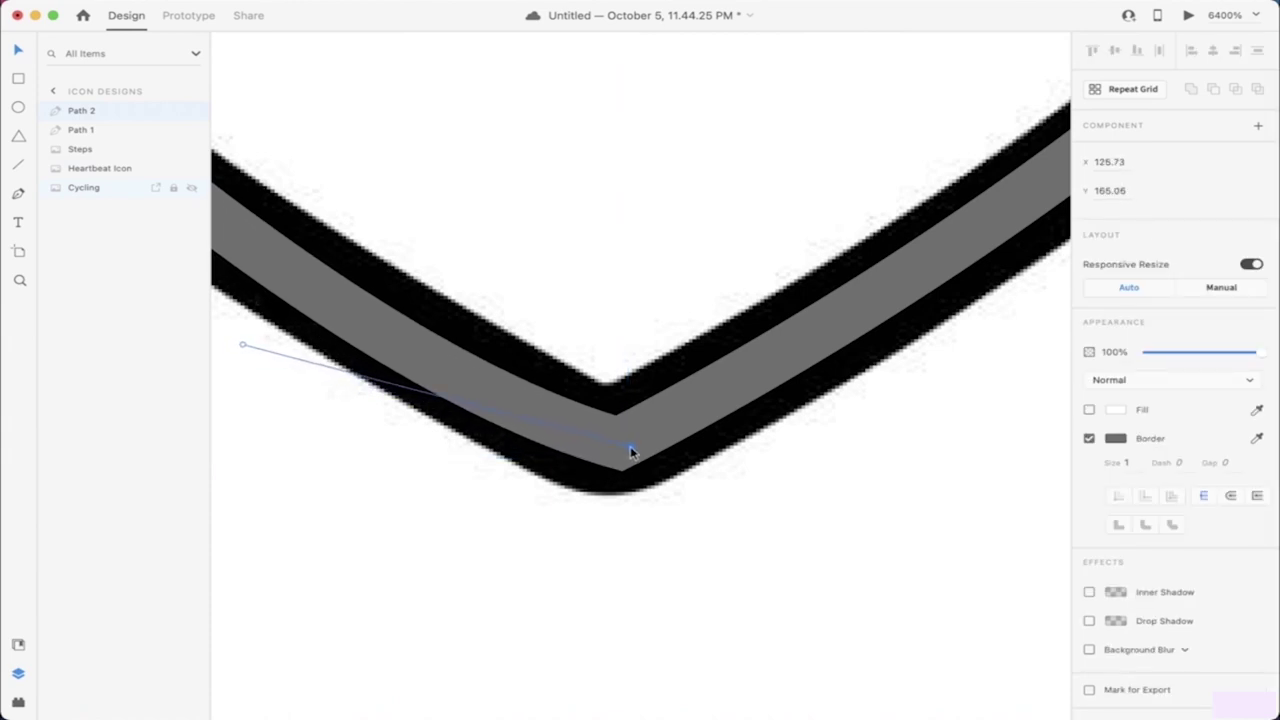
click(675, 528)
Step: Move the Heartbeat Icon image aside to X 150, Y 128 and raise the curve handle of the lower-left path's bottom anchor slightly
scroll(675, 528, down, 10)
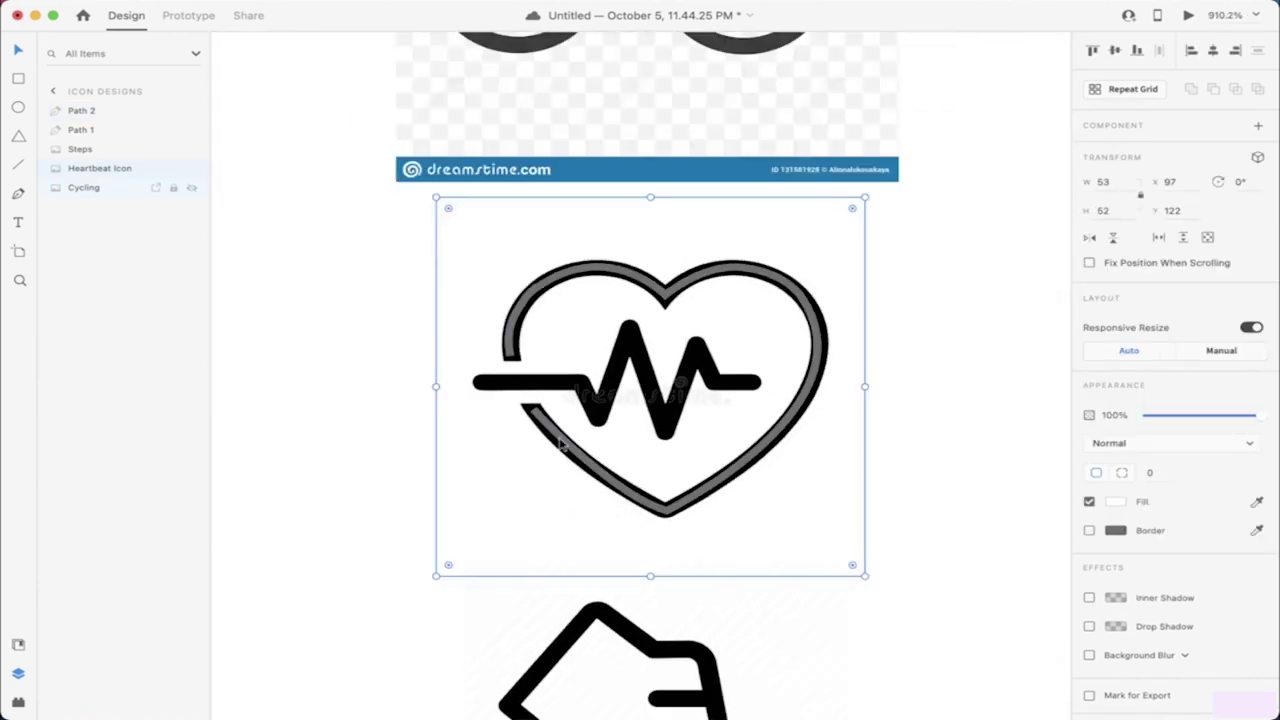
drag(466, 436, 897, 479)
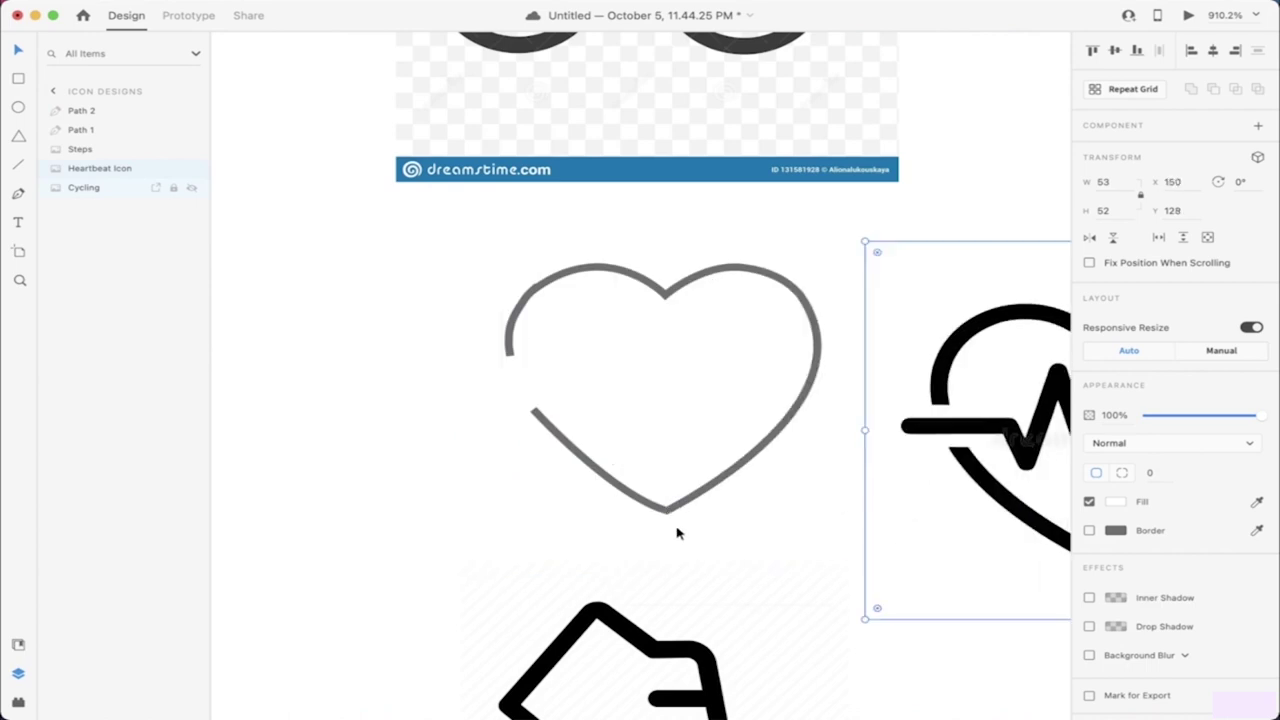
click(649, 509)
scroll(652, 521, up, 5)
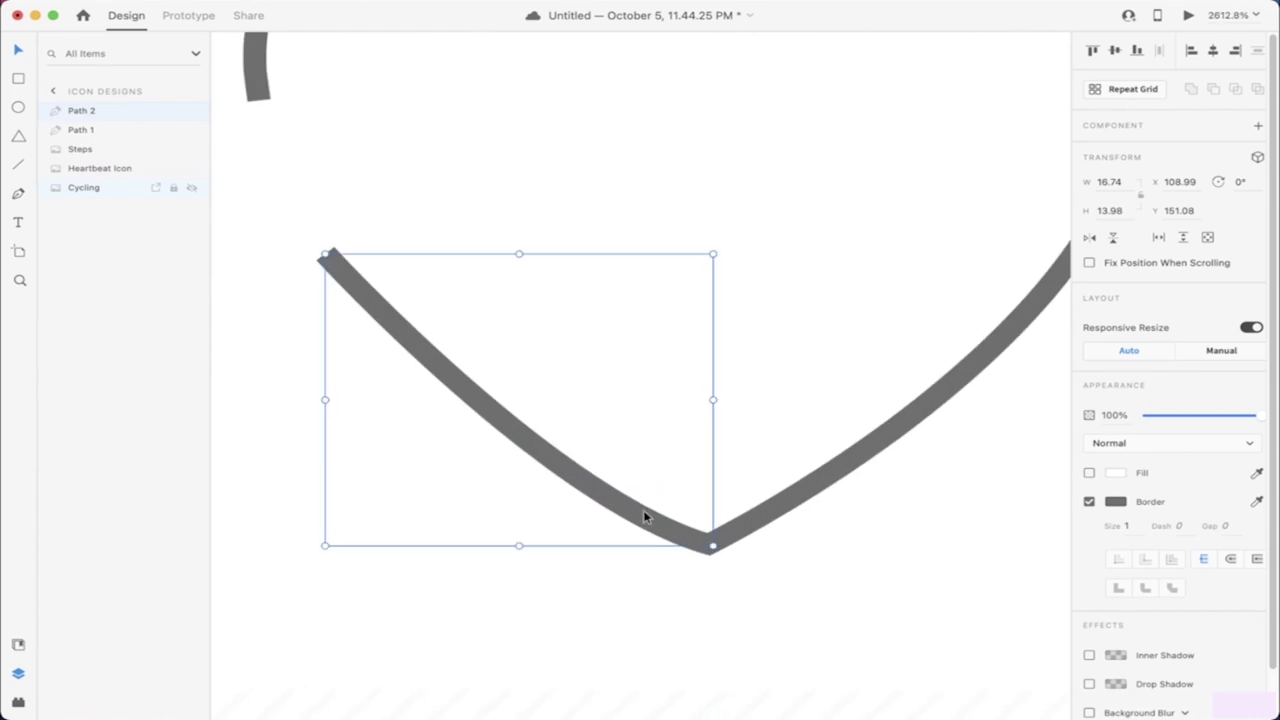
double_click(643, 518)
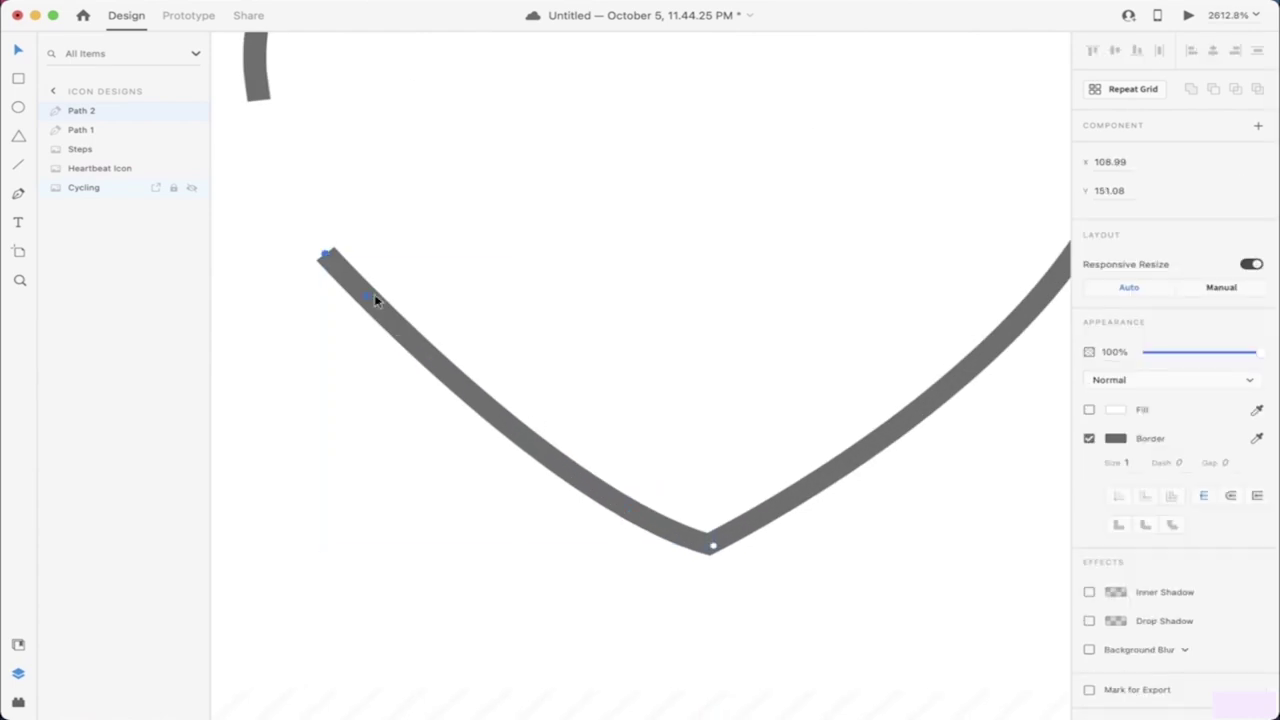
click(714, 548)
drag(555, 505, 551, 488)
click(614, 583)
scroll(614, 584, down, 5)
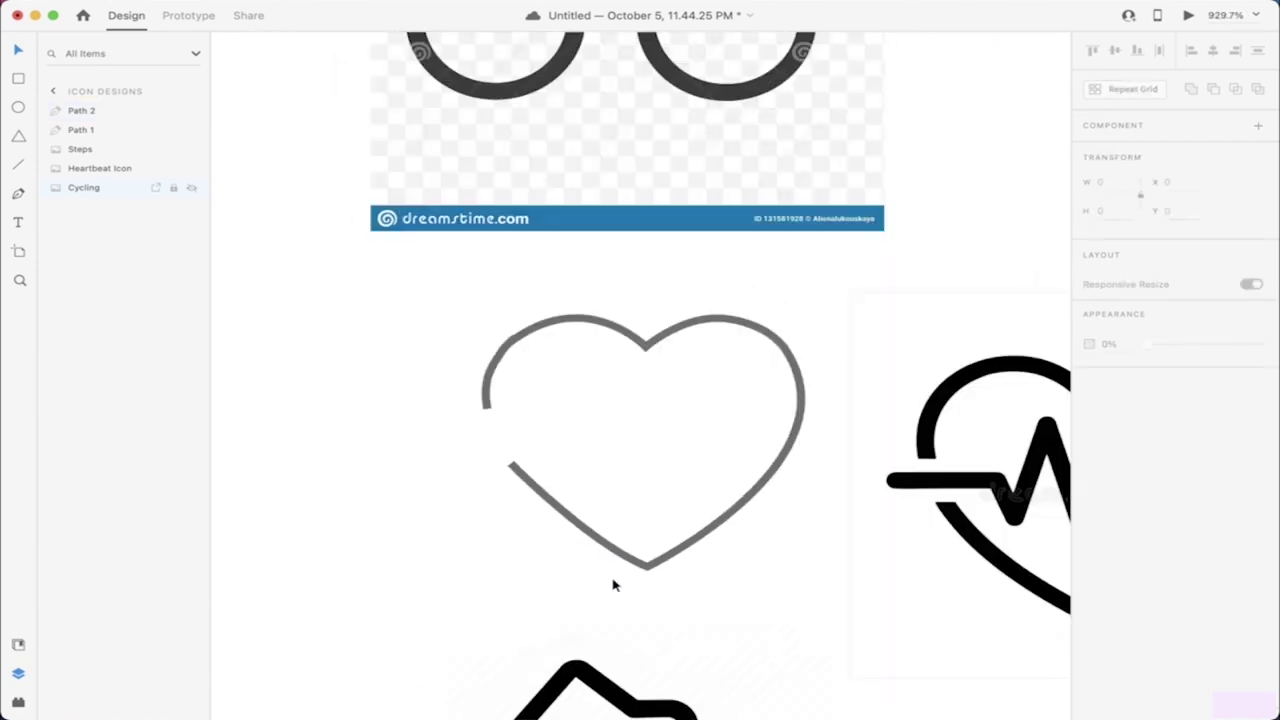
Step: Move the Heartbeat Icon image back behind the traced heart at X 97, Y 122 and deselect it
scroll(614, 583, down, 2)
scroll(800, 480, down, 2)
click(988, 435)
drag(988, 435, 676, 401)
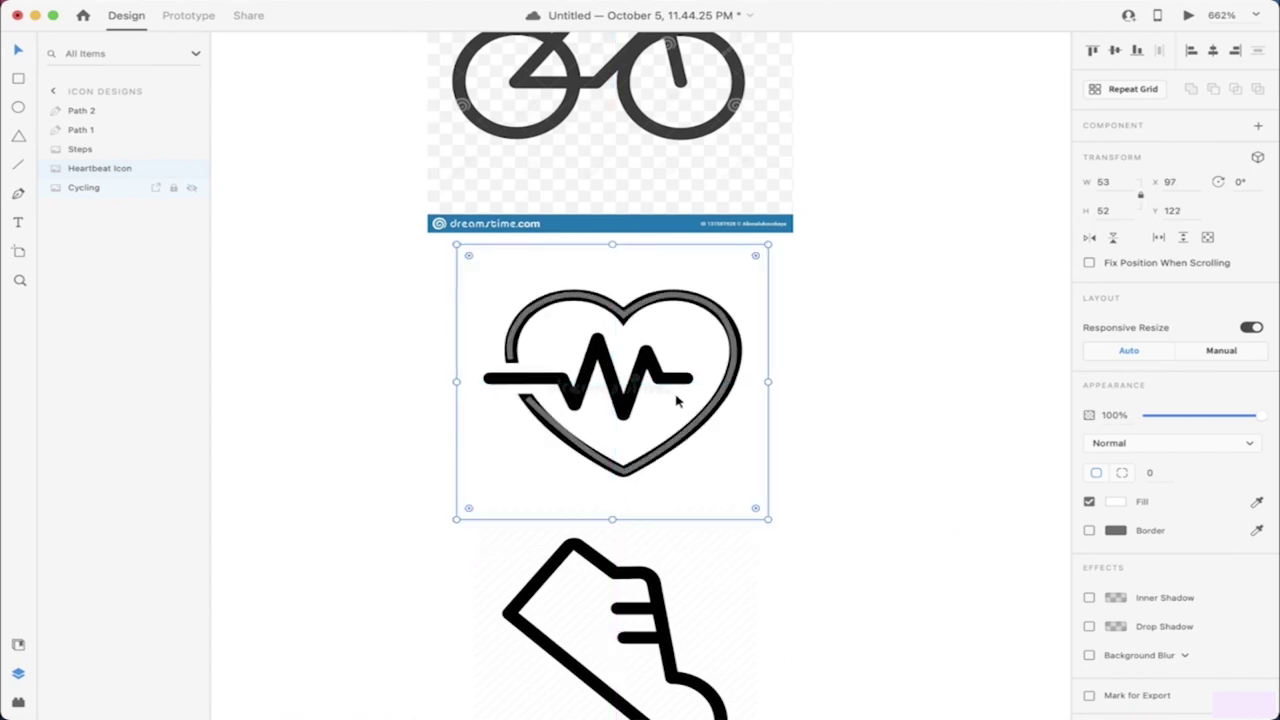
click(335, 352)
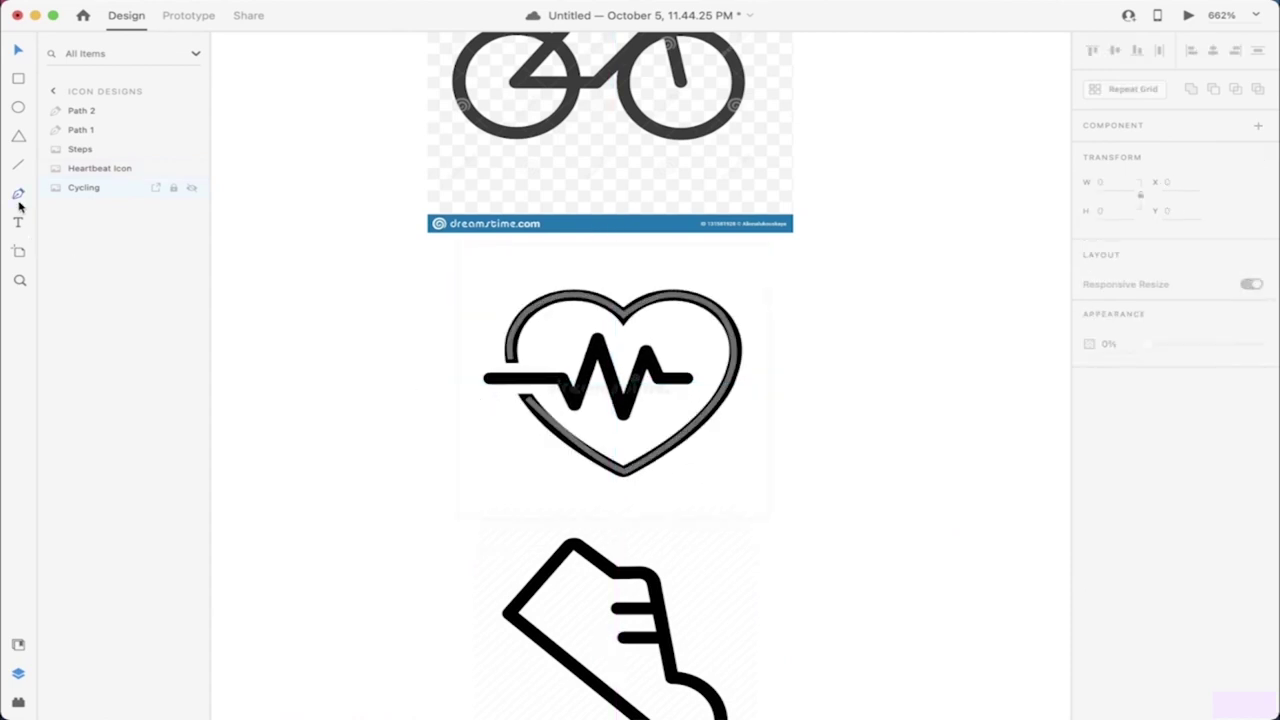
Step: Start tracing the pulse line with a horizontal Pen segment from X 102.45 to X 115.06 at Y 147.48
click(490, 381)
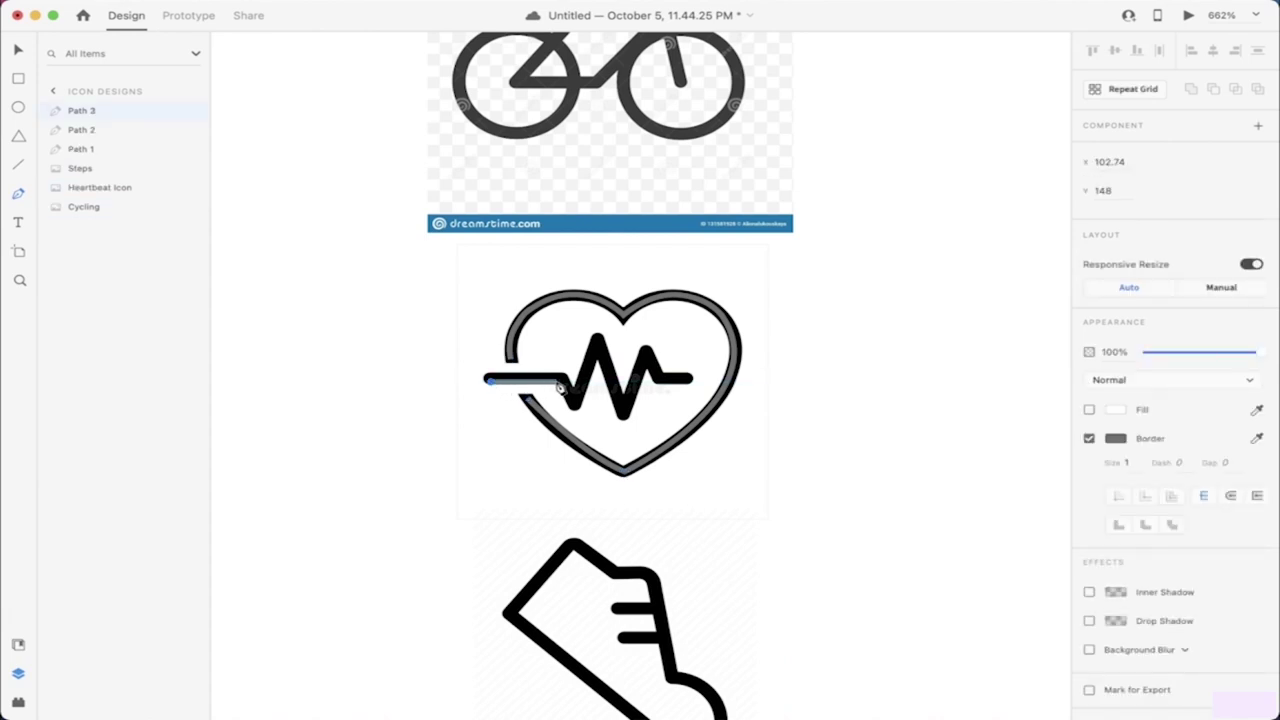
key(Escape)
scroll(560, 388, up, 5)
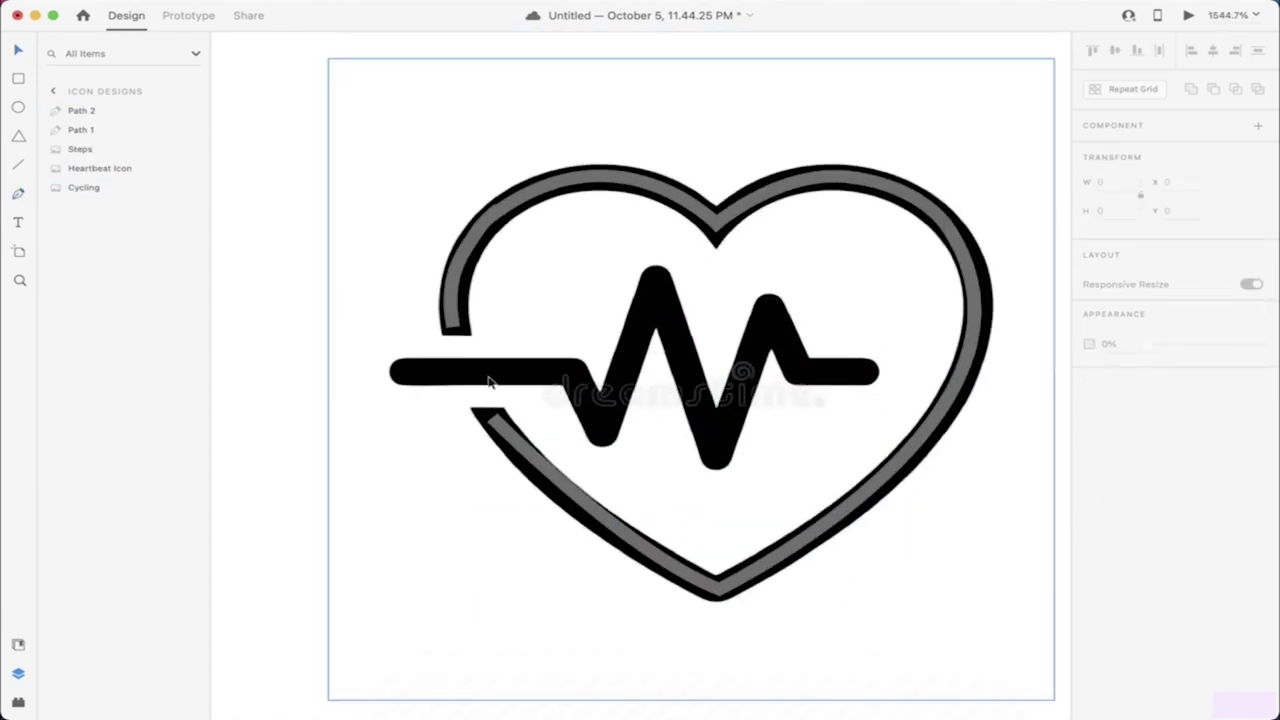
scroll(429, 380, up, 5)
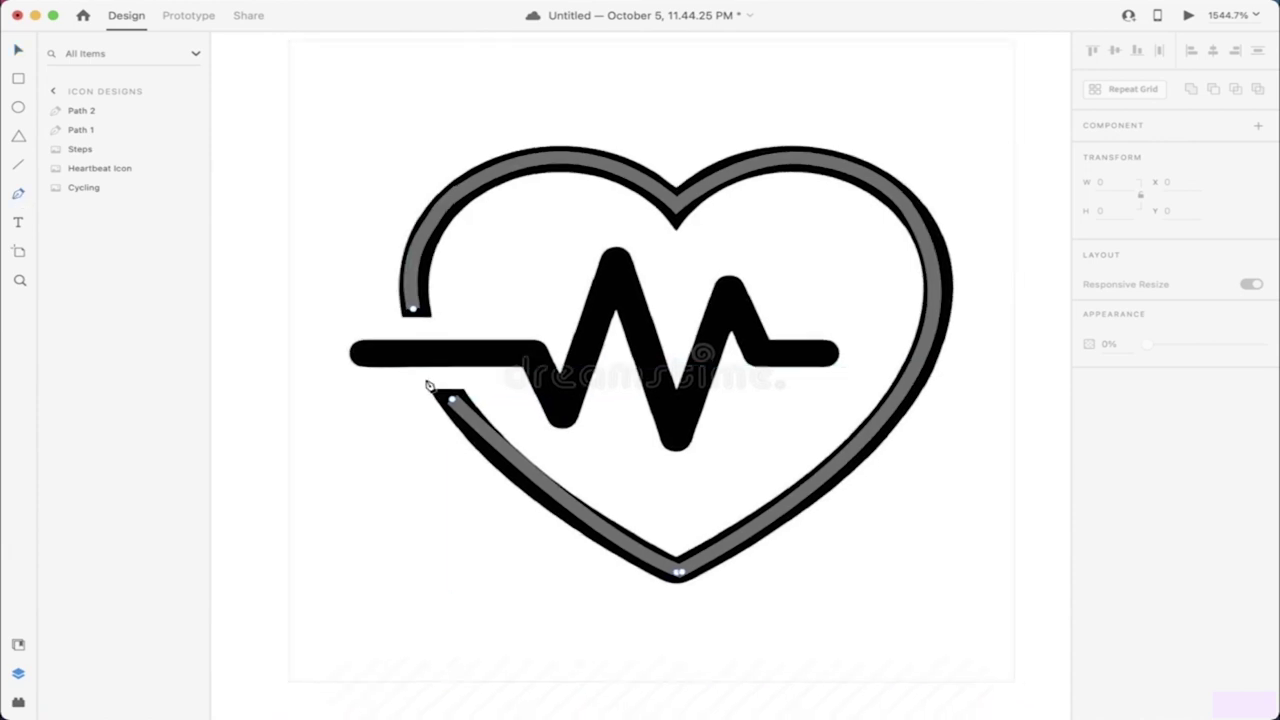
scroll(350, 338, down, 2)
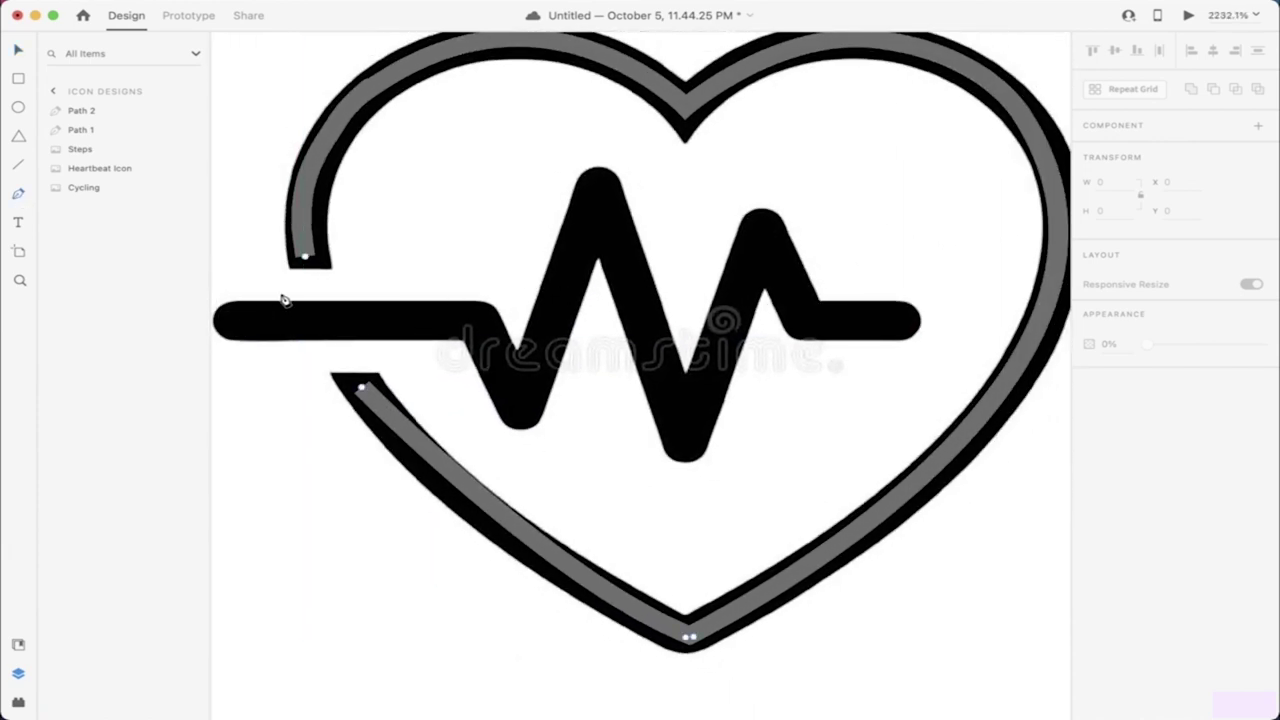
click(233, 328)
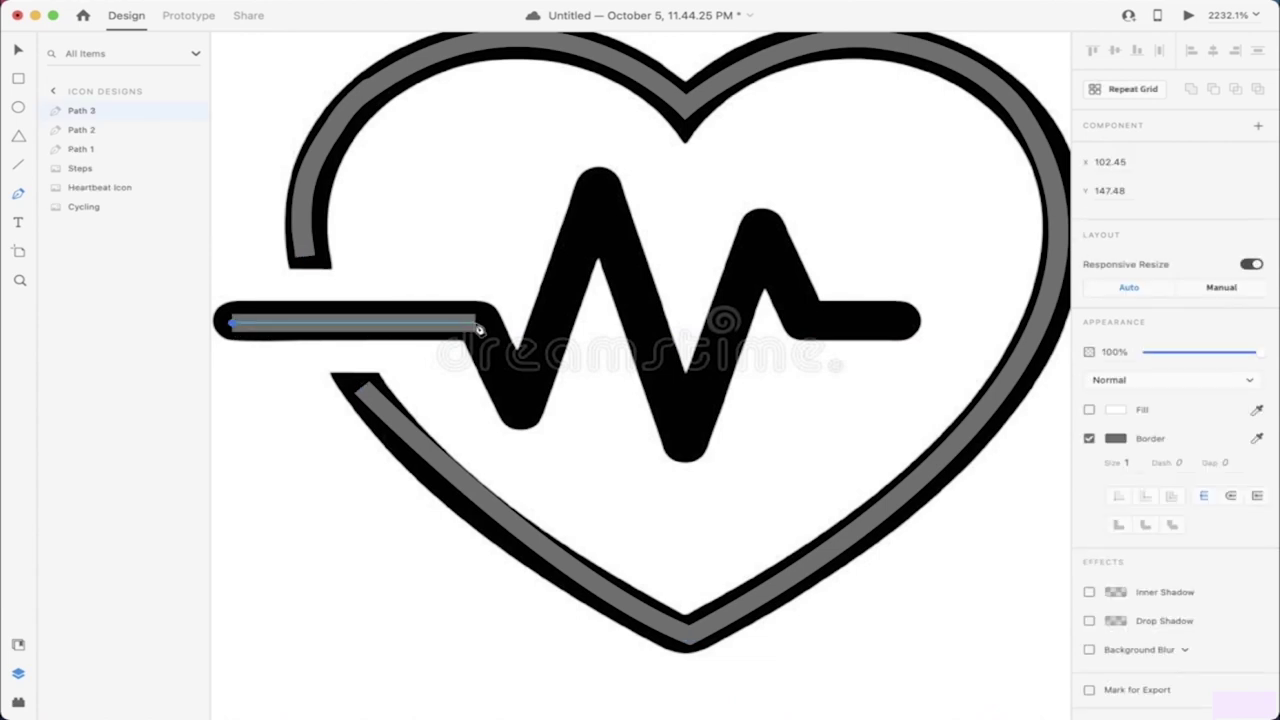
click(483, 325)
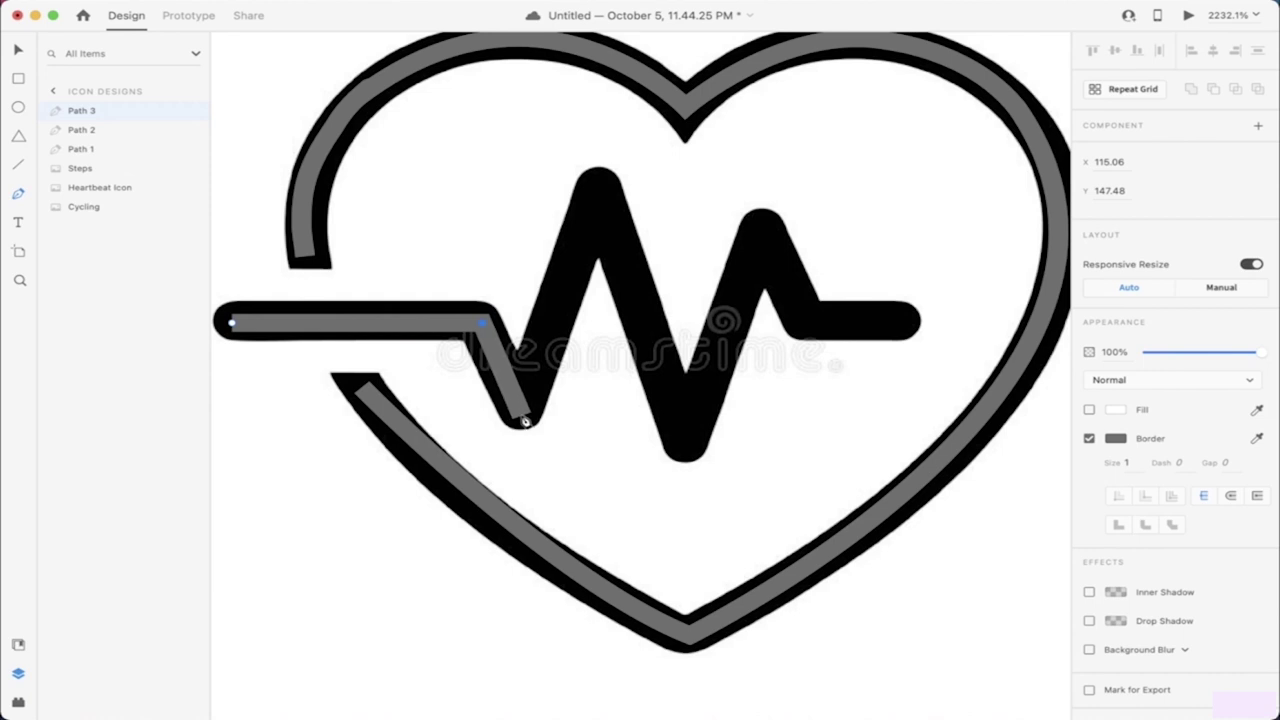
Step: Continue the pulse line through its two valleys and two peaks, ending with the short horizontal segment on the heart's right side
click(521, 417)
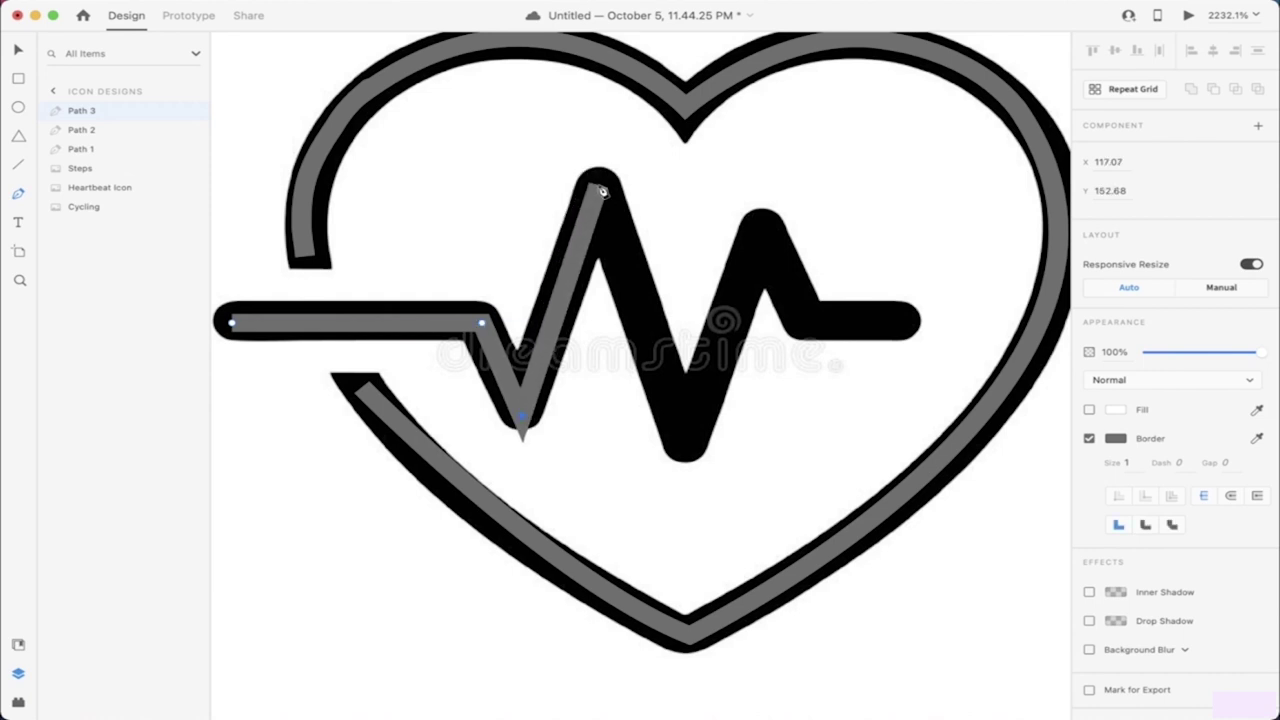
click(598, 189)
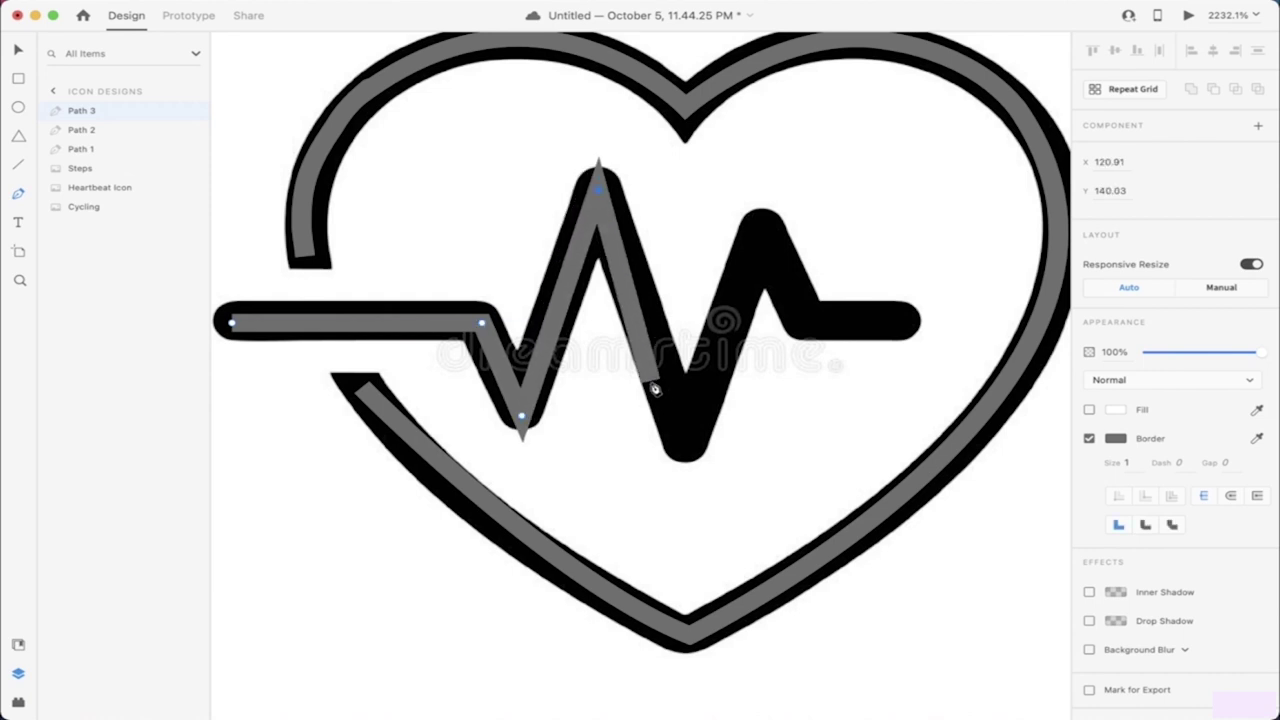
click(689, 448)
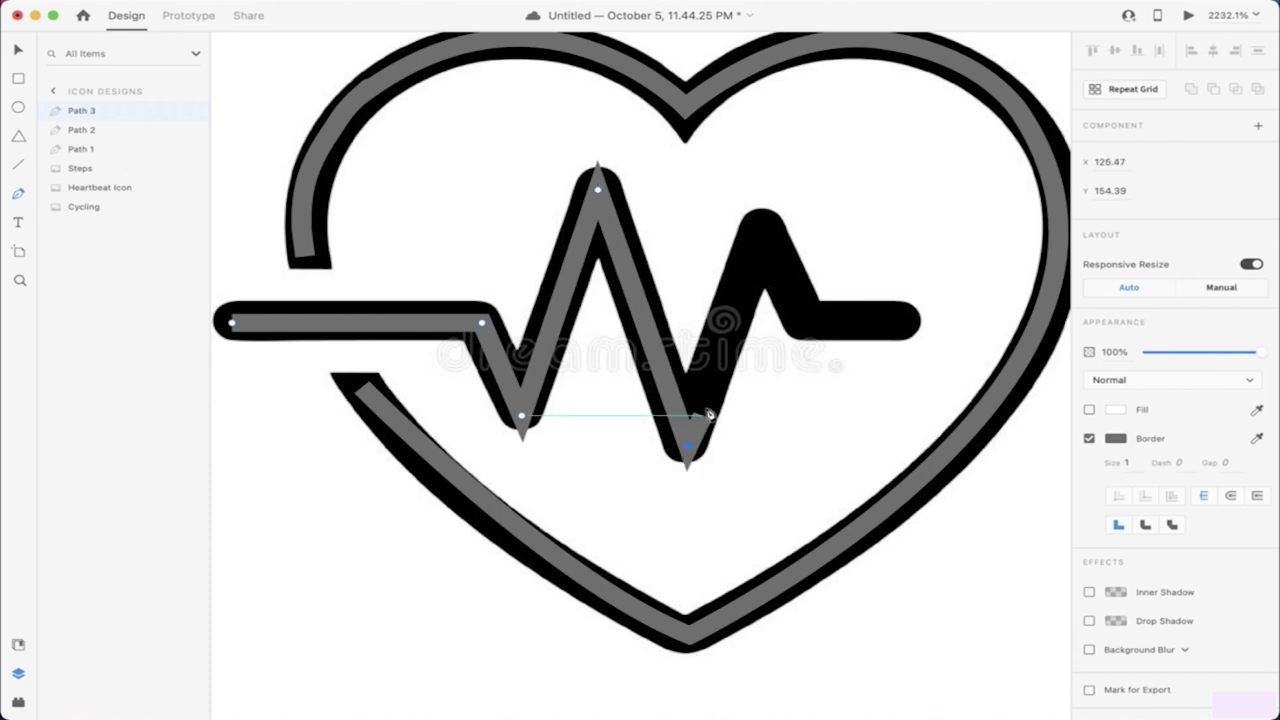
click(761, 226)
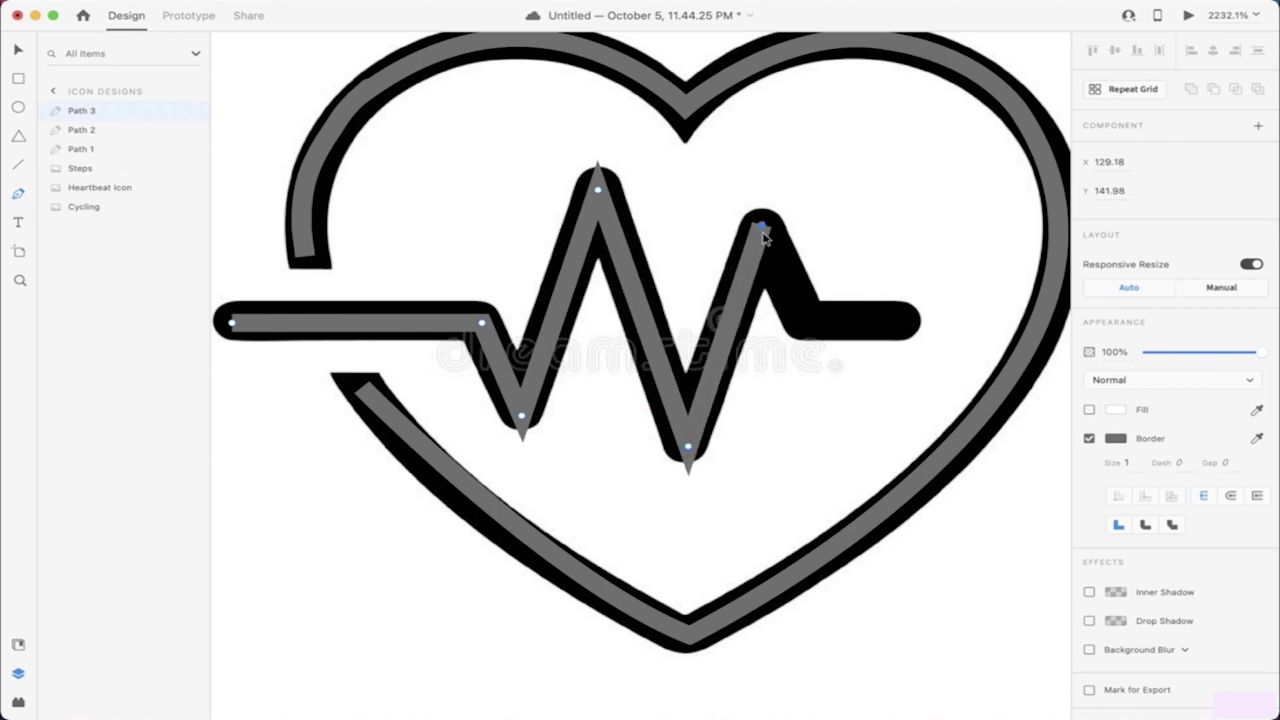
click(805, 324)
click(920, 325)
key(Escape)
Step: Delete the Heartbeat Icon image from behind the traced paths, and undo the deletion
scroll(683, 316, down, 5)
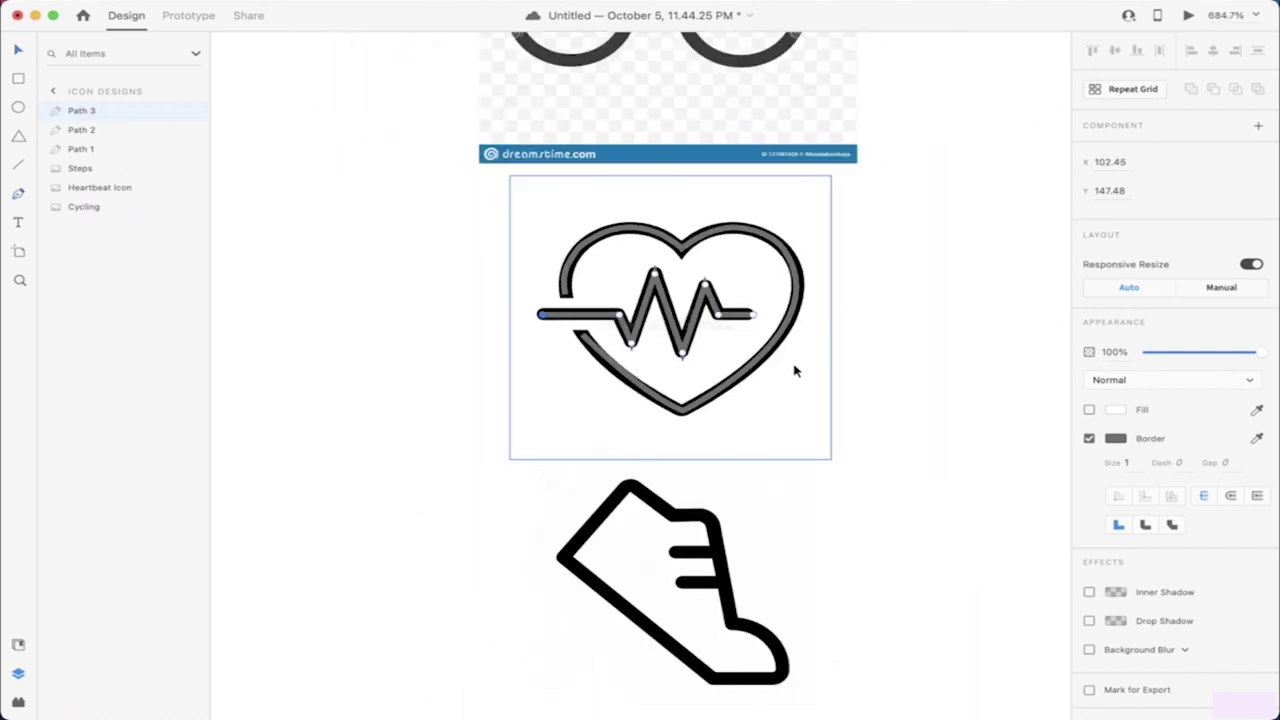
click(794, 371)
key(Delete)
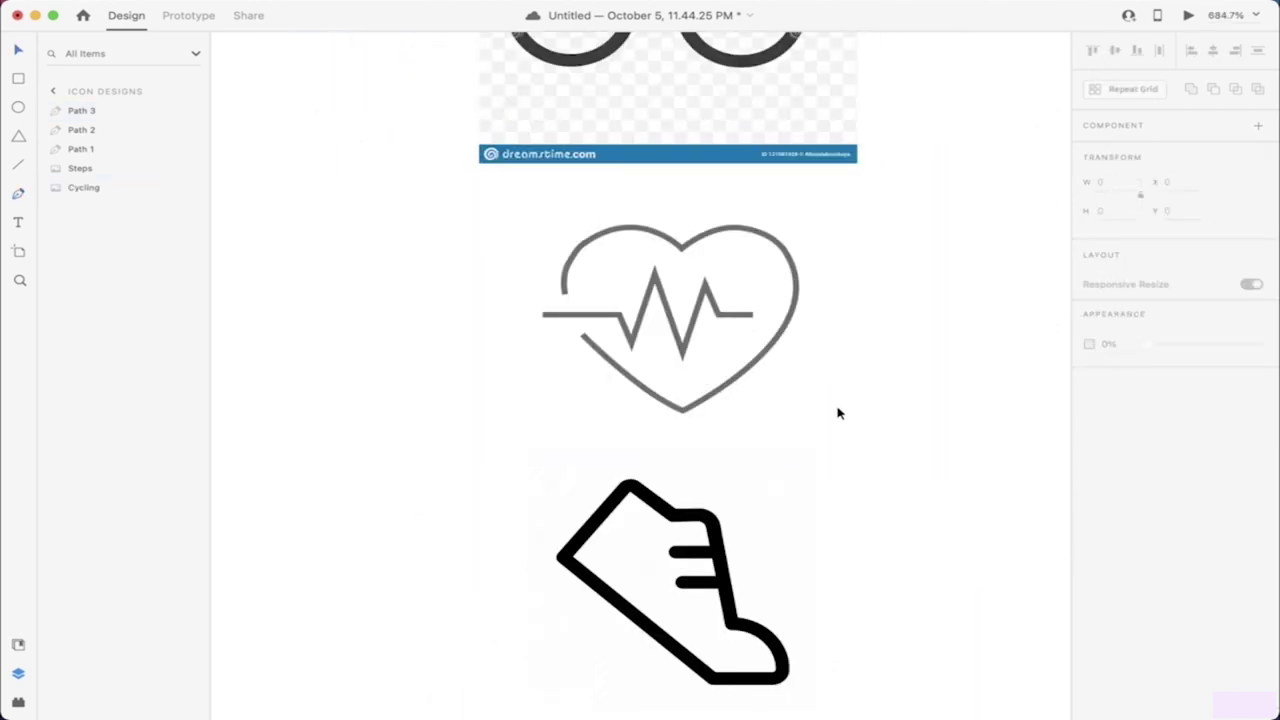
key(super+z)
Step: Move the Heartbeat Icon image to the right of the tracing and select all three traced paths
drag(730, 421, 1029, 423)
scroll(755, 437, right, 5)
drag(340, 407, 638, 229)
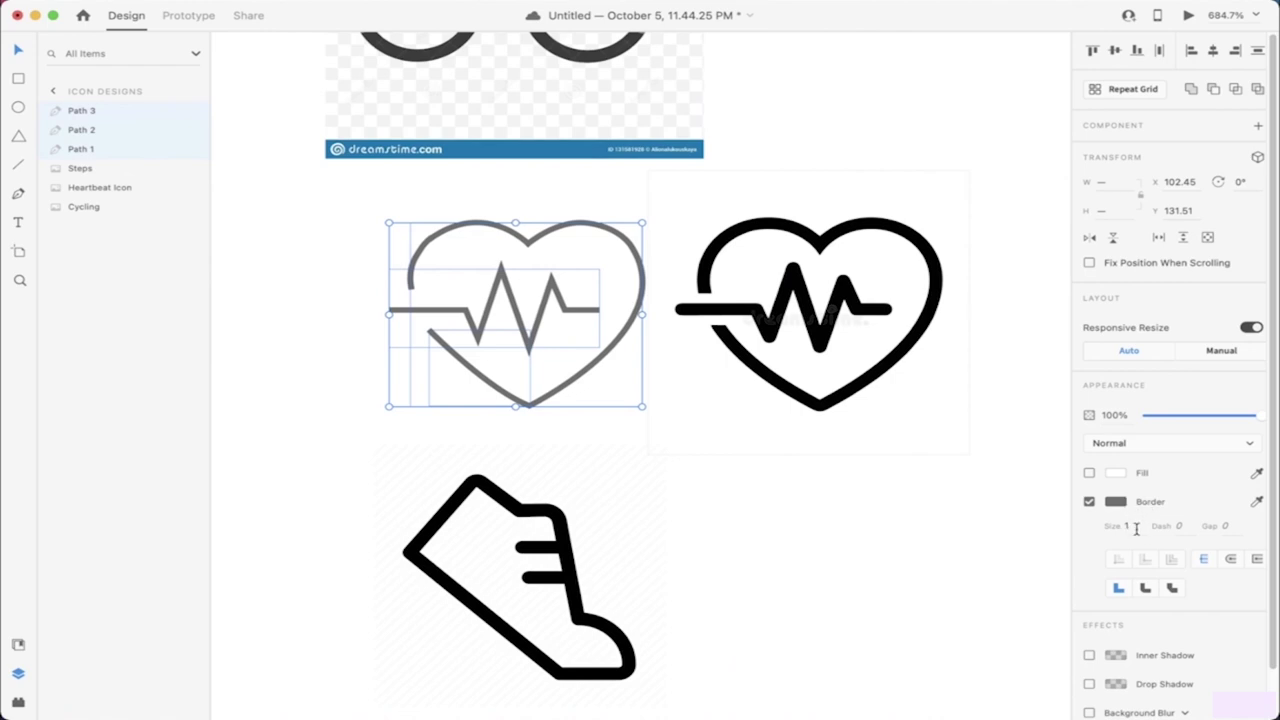
Step: Save the document, try border size 4 on the three traced paths, and set their border size to 2
click(1136, 529)
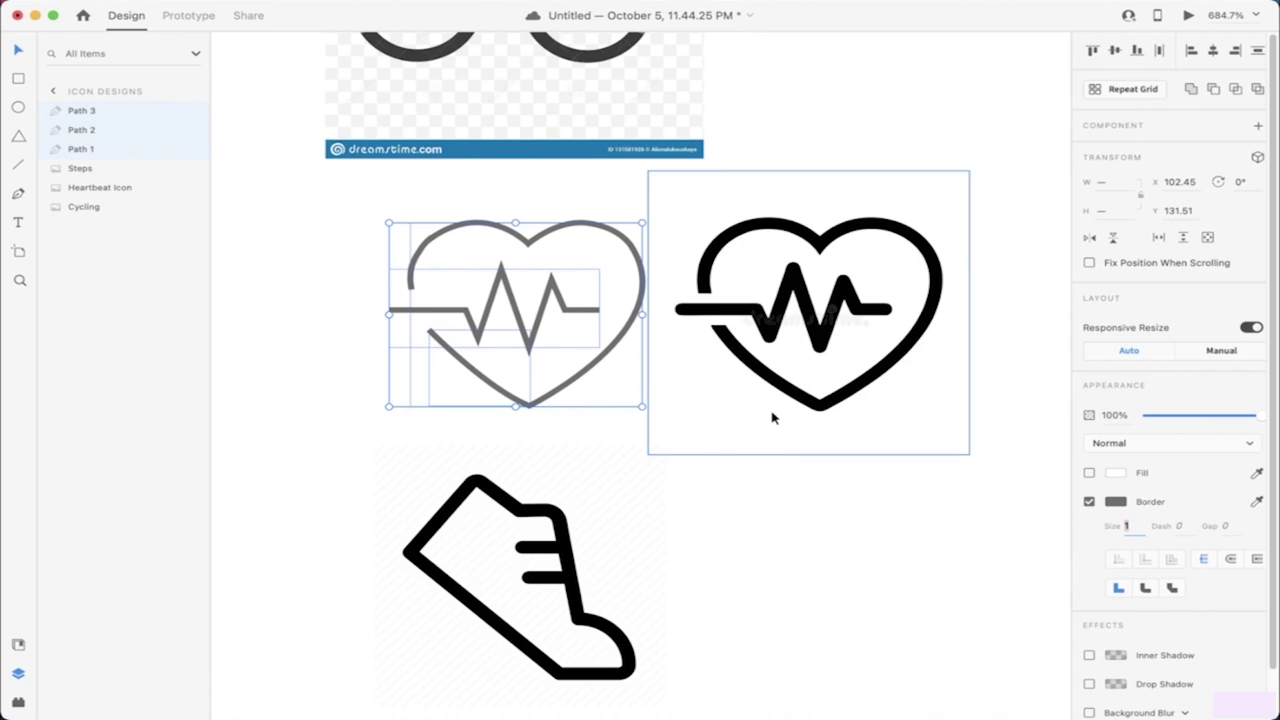
key(cmd+s)
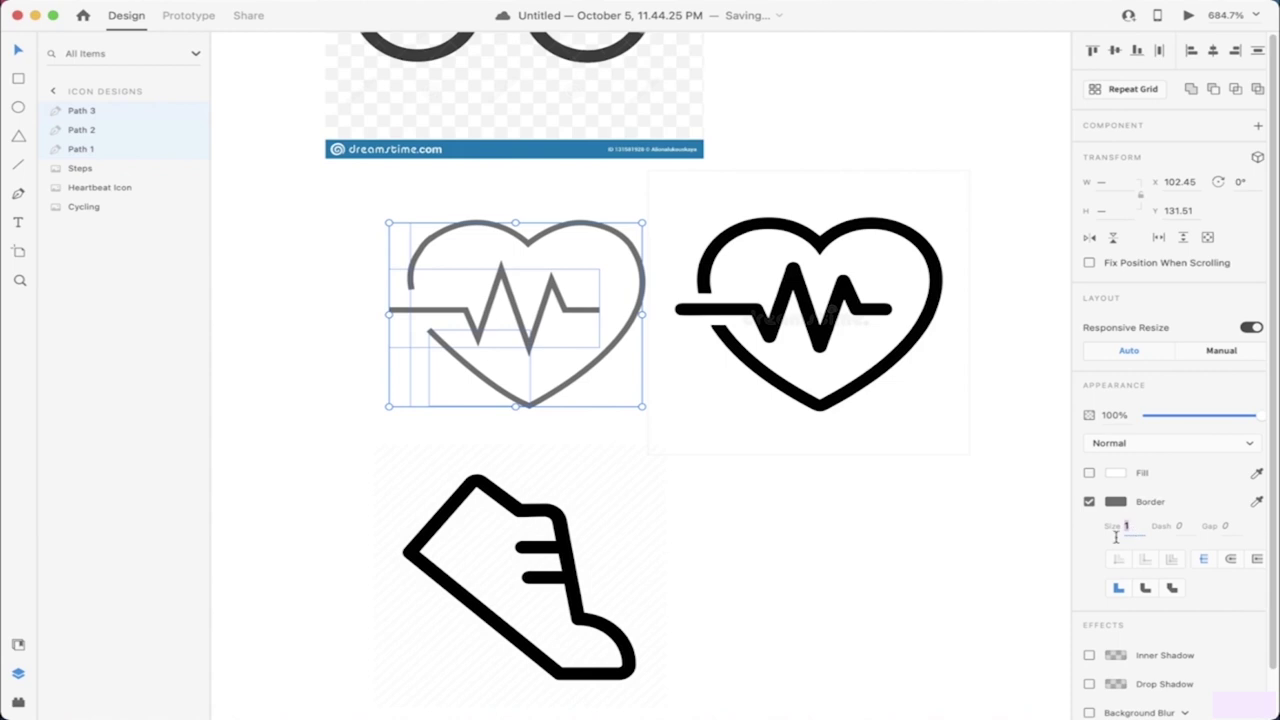
key(Return)
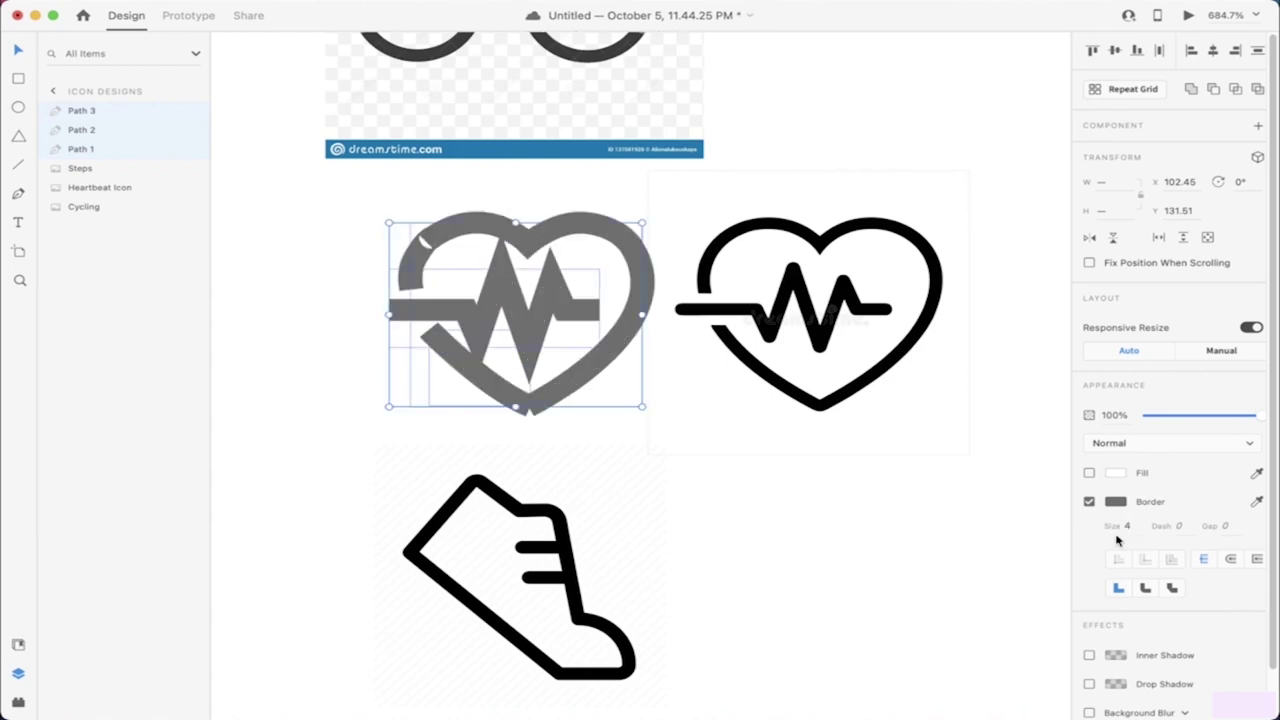
text(2)
key(Return)
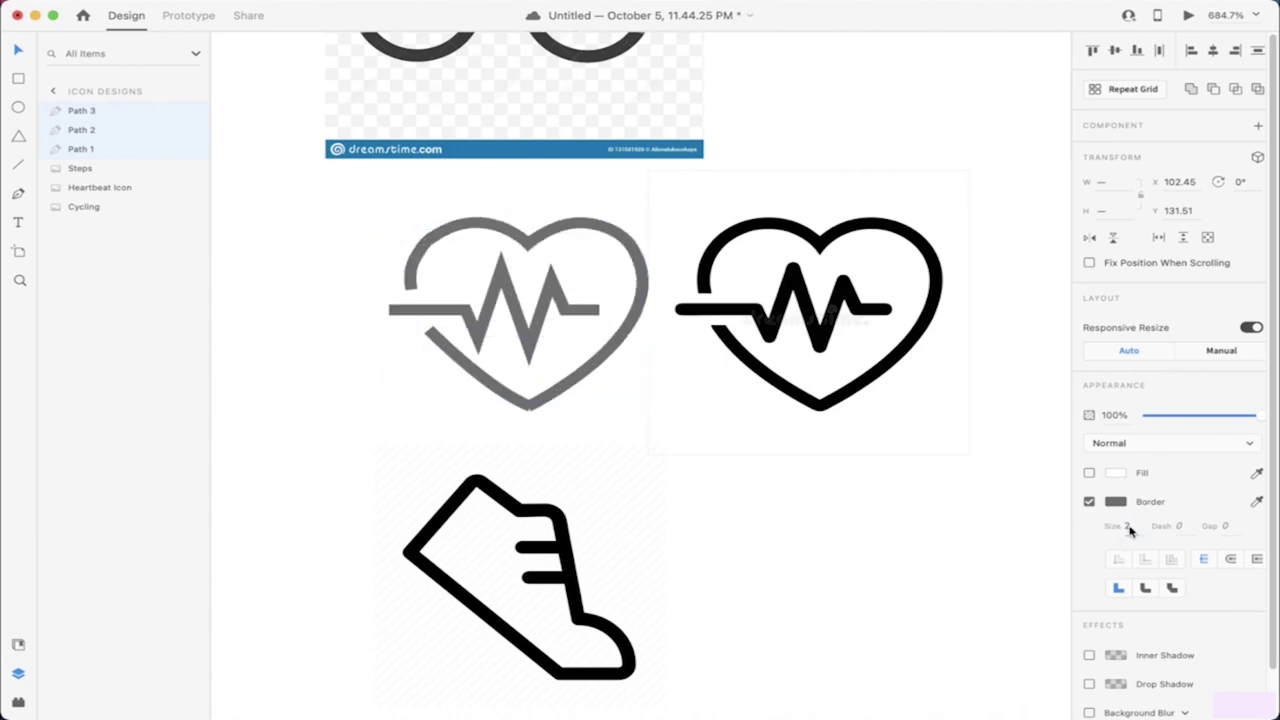
click(751, 489)
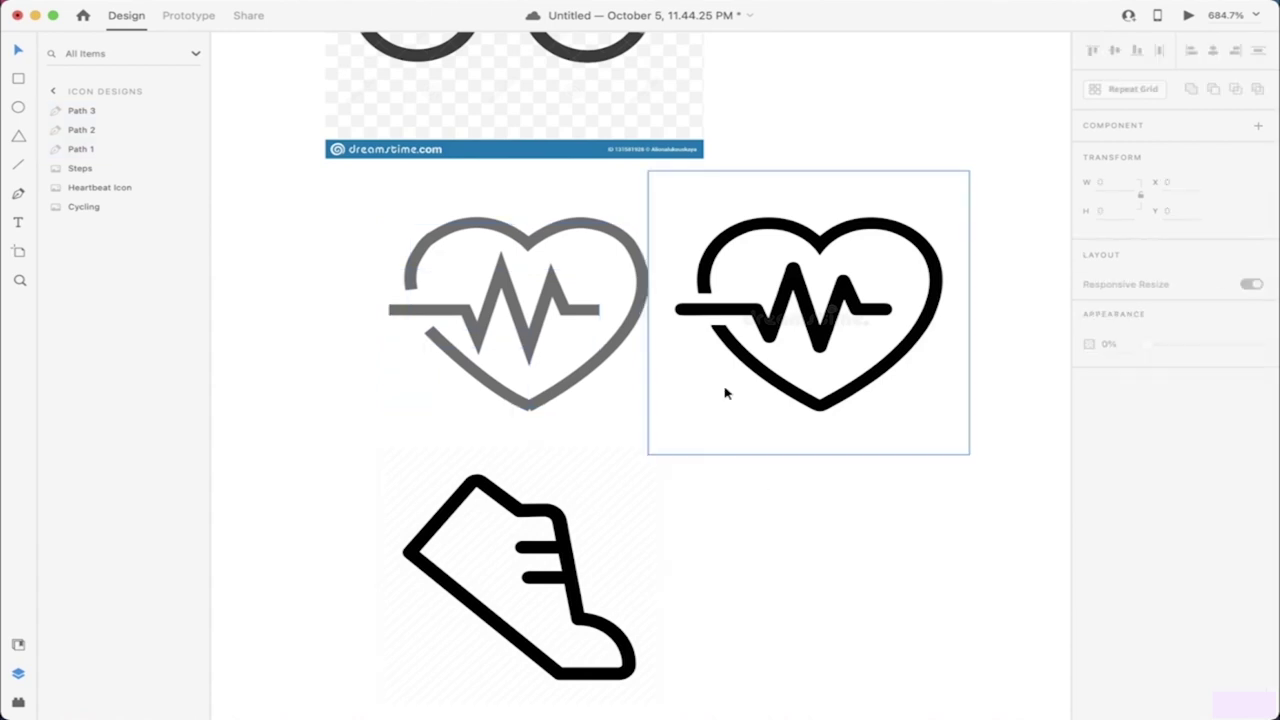
Step: Try to adjust the end anchor of the heart's main outline where it meets the lower-left curve at the bottom tip
click(540, 337)
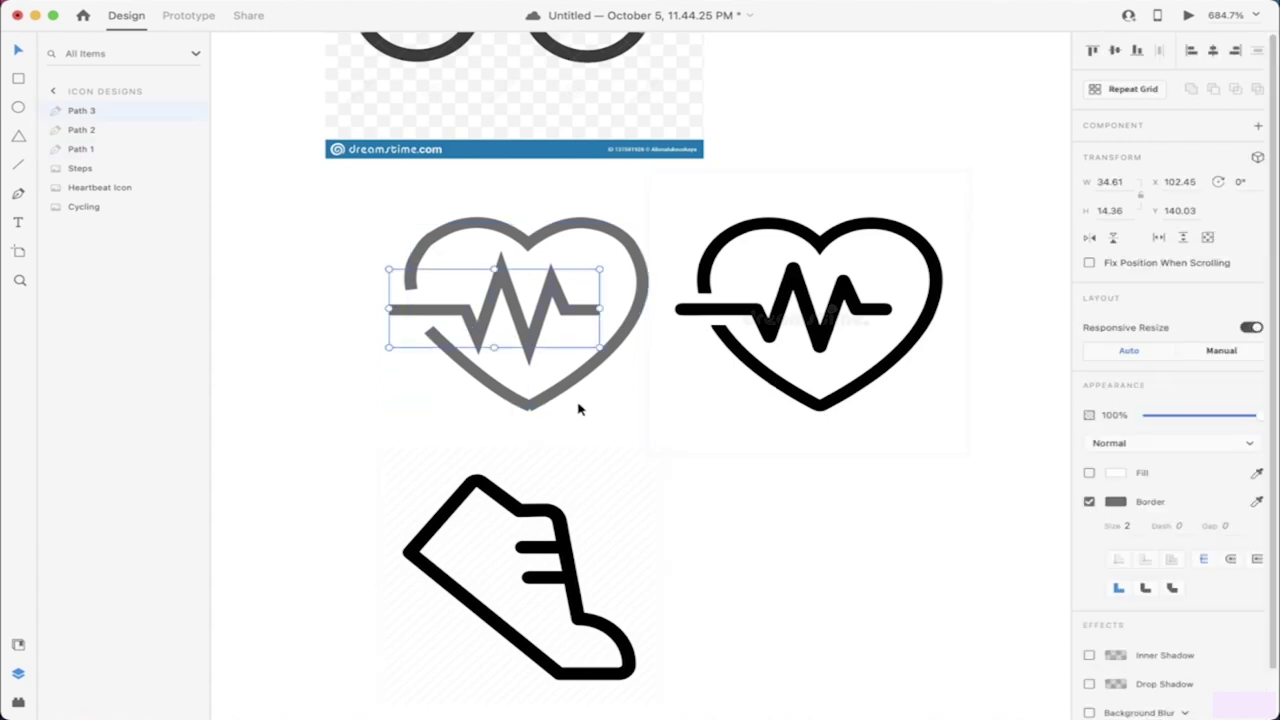
click(517, 406)
scroll(517, 406, up, 10)
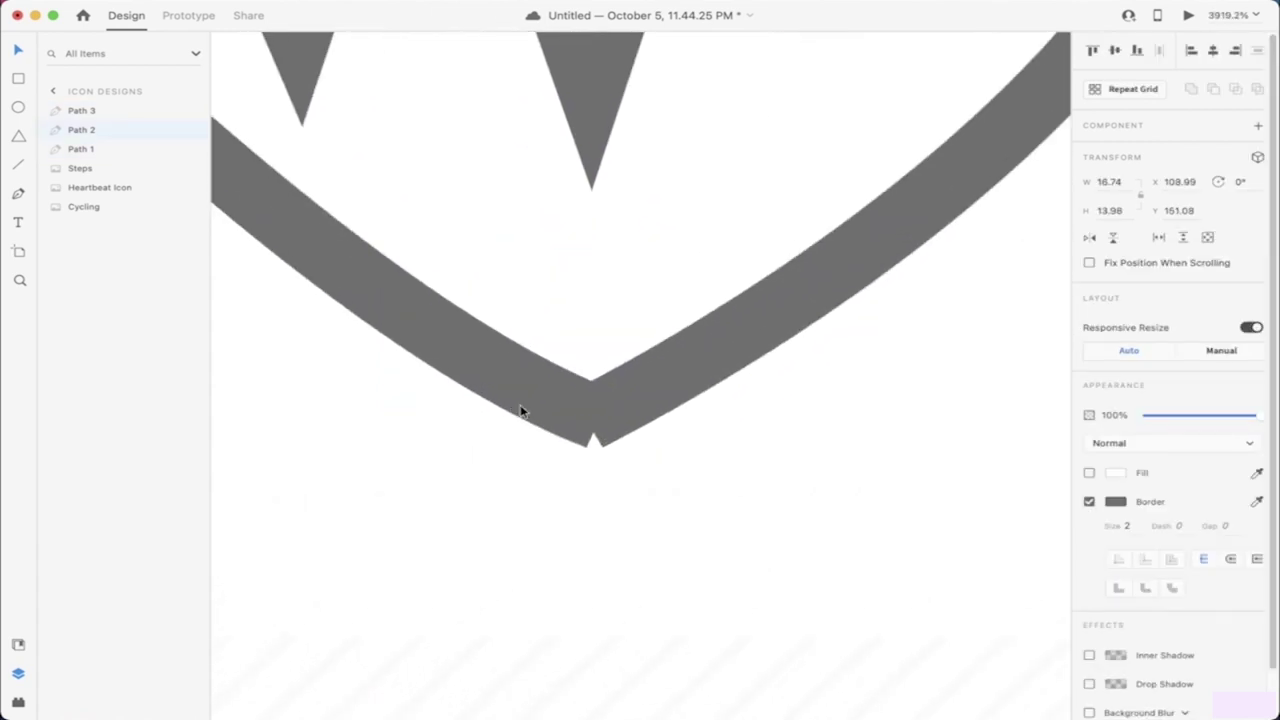
double_click(594, 421)
click(594, 421)
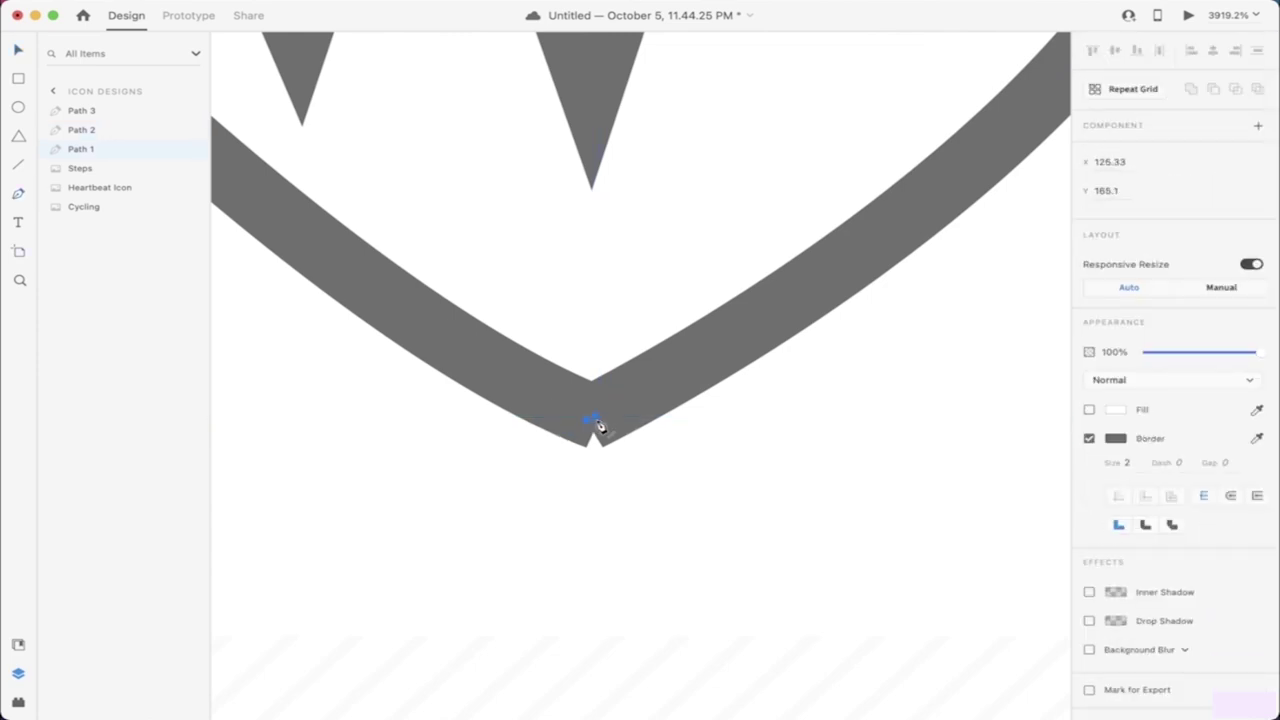
shift+click(597, 427)
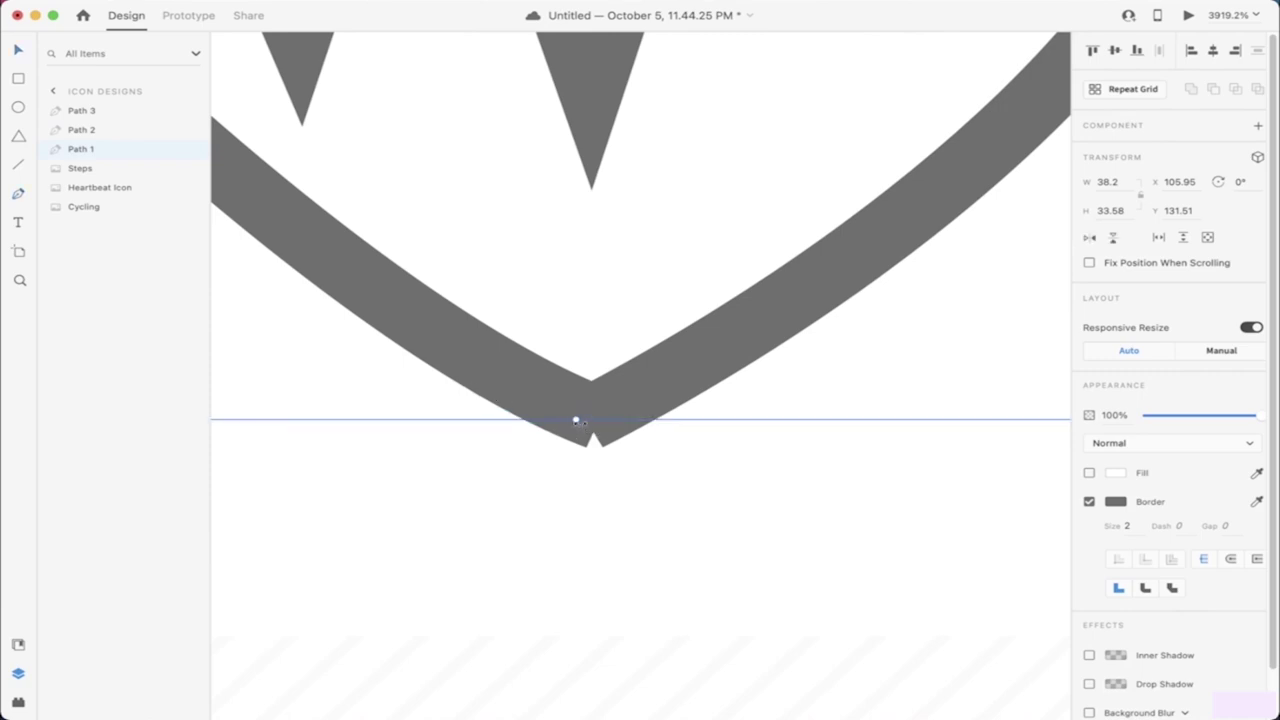
scroll(580, 422, up, 3)
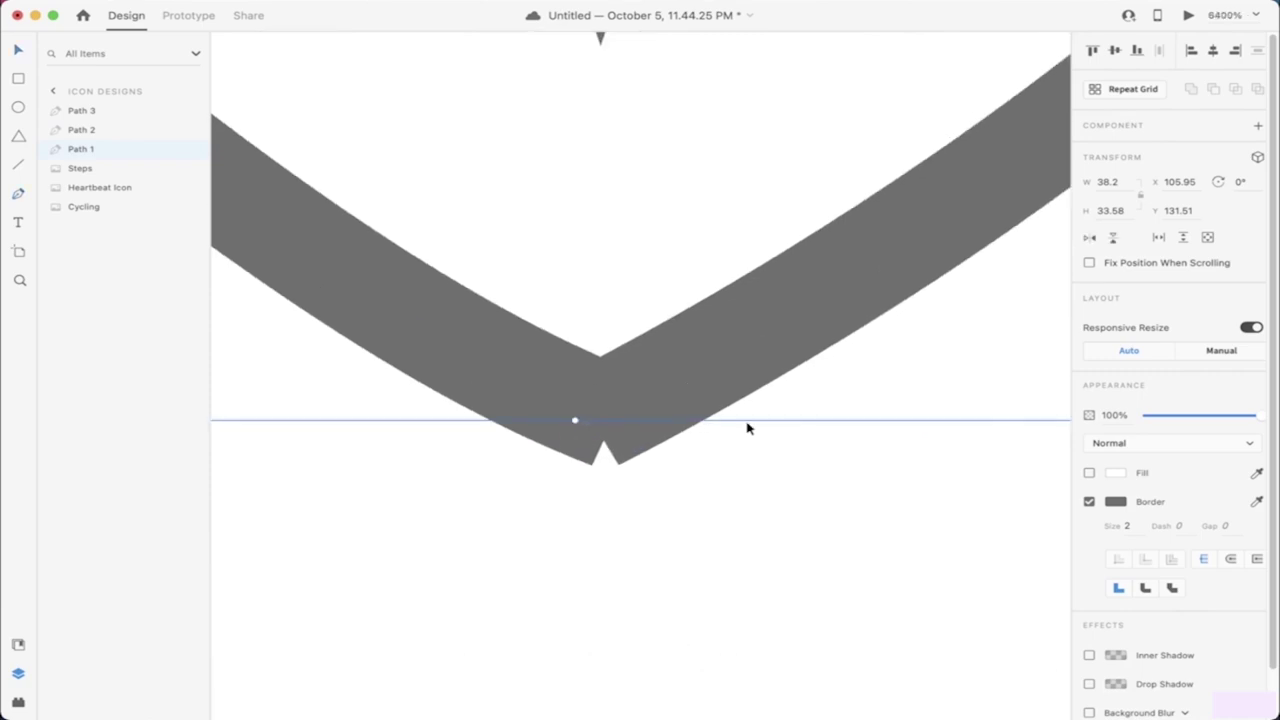
click(811, 428)
Step: Close the notch at the heart's bottom tip by moving the lower-left curve's end anchor to about X 126.21, Y 165.05
click(591, 425)
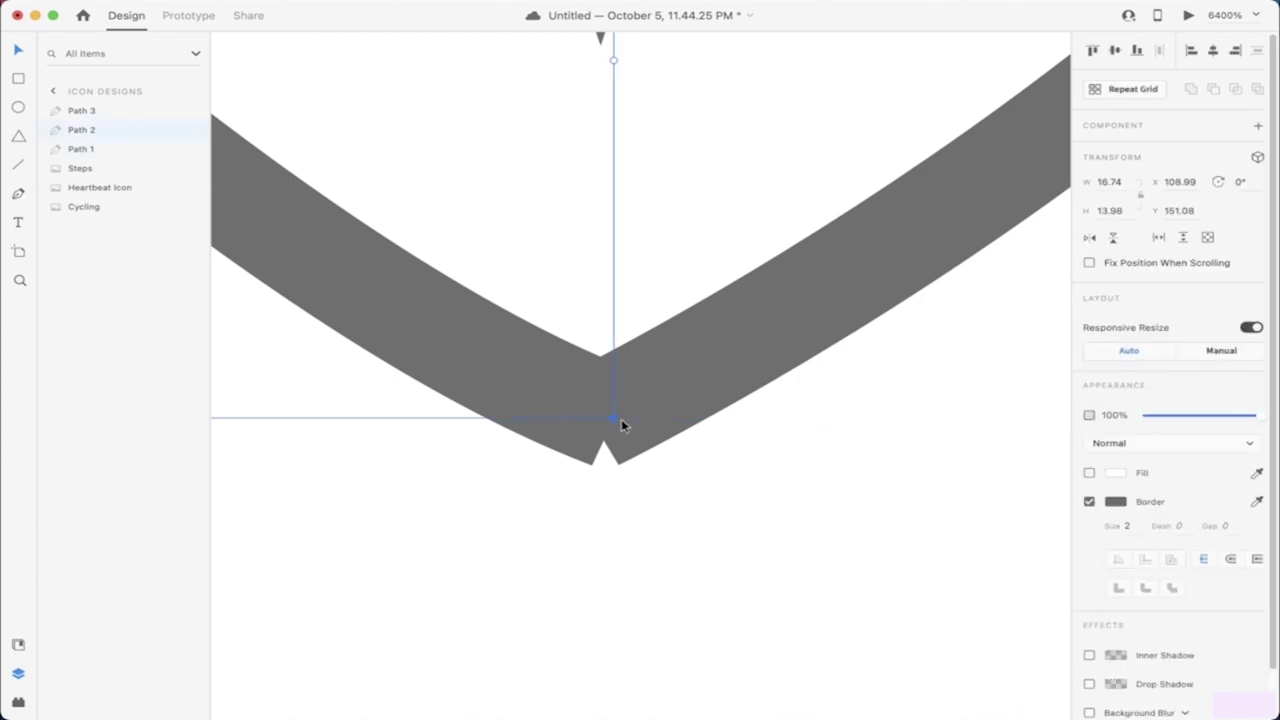
double_click(614, 422)
drag(614, 422, 641, 418)
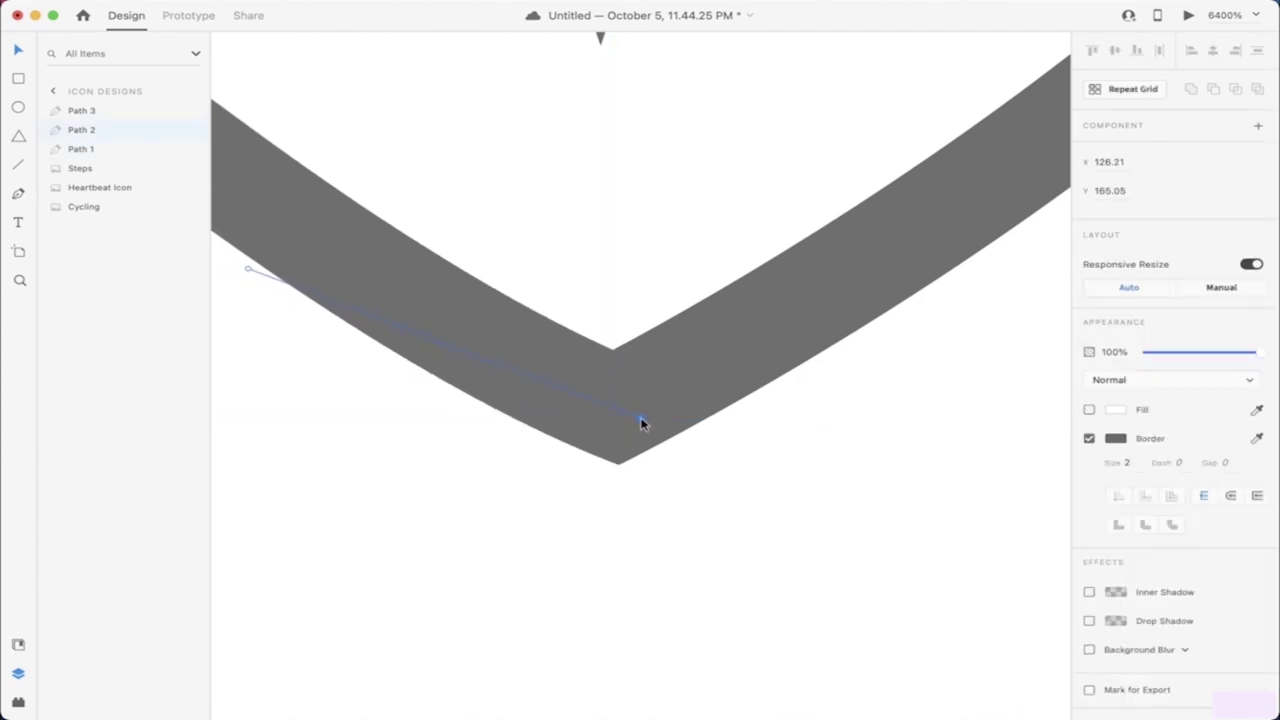
click(687, 503)
Step: Move the Heartbeat Icon reference image farther from the traced heart and delete it
scroll(685, 501, down, 10)
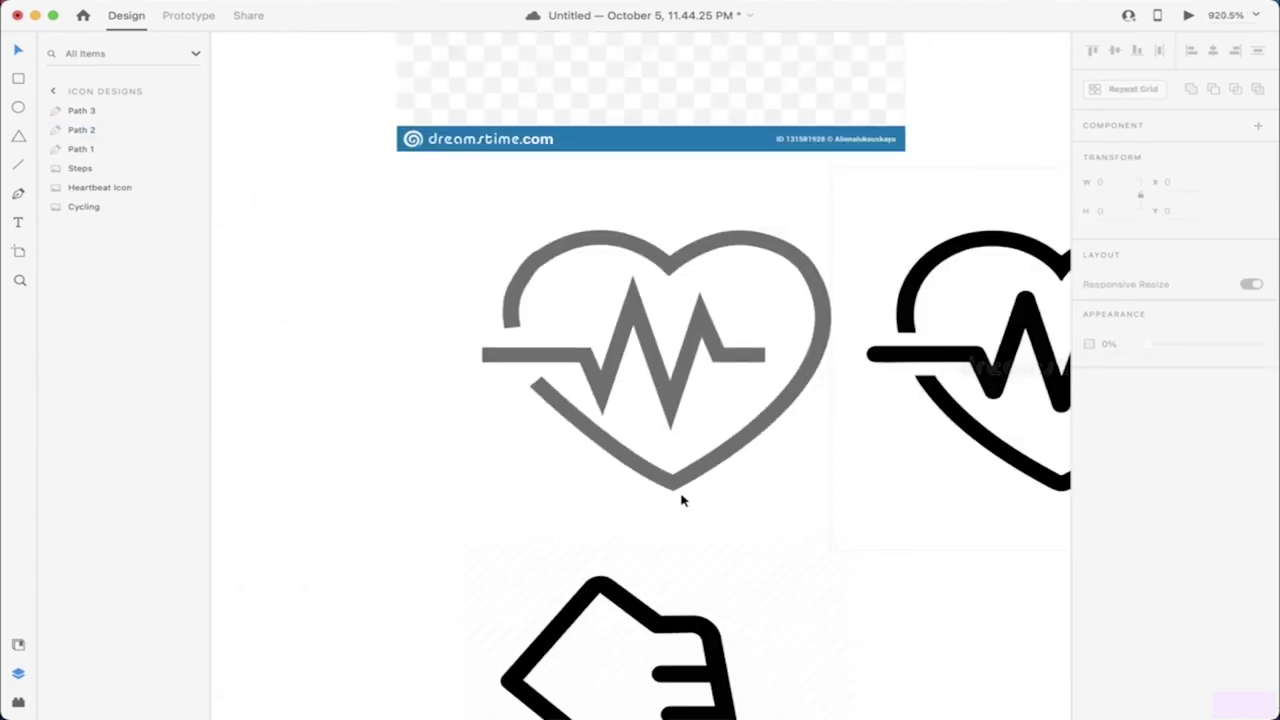
scroll(570, 474, down, 1)
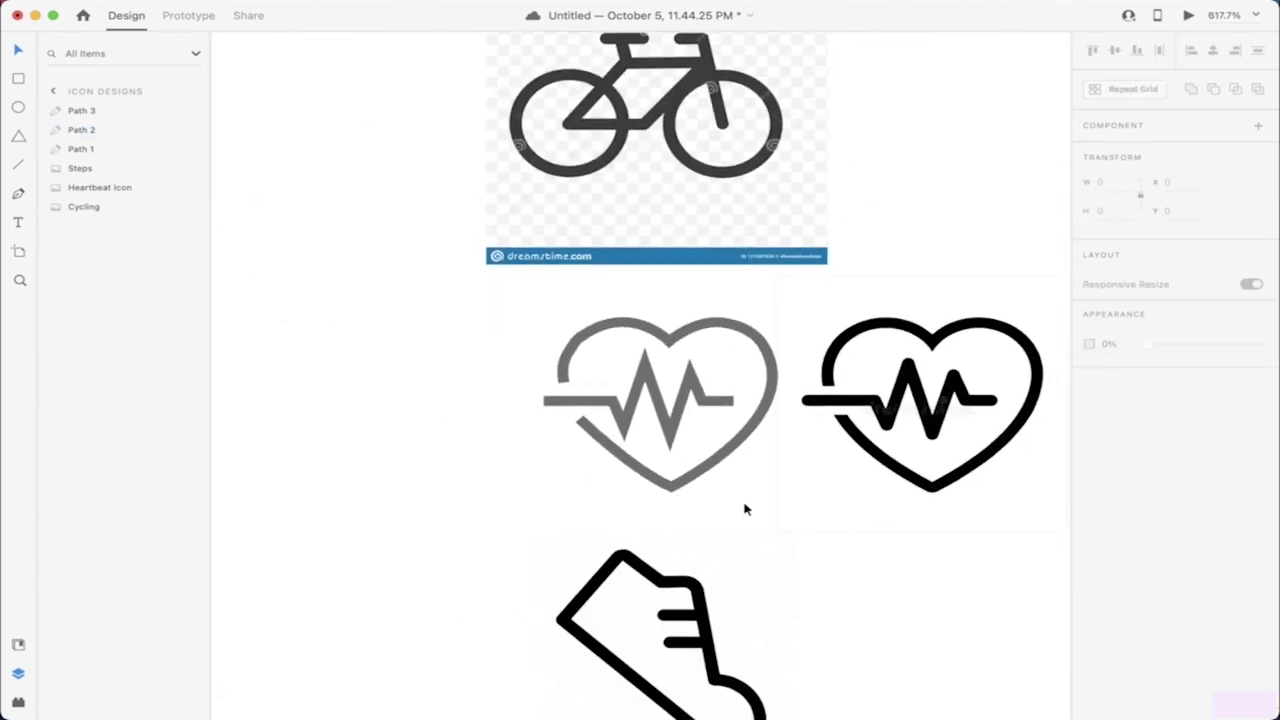
scroll(744, 509, down, 2)
scroll(738, 506, right, 2)
drag(887, 348, 917, 388)
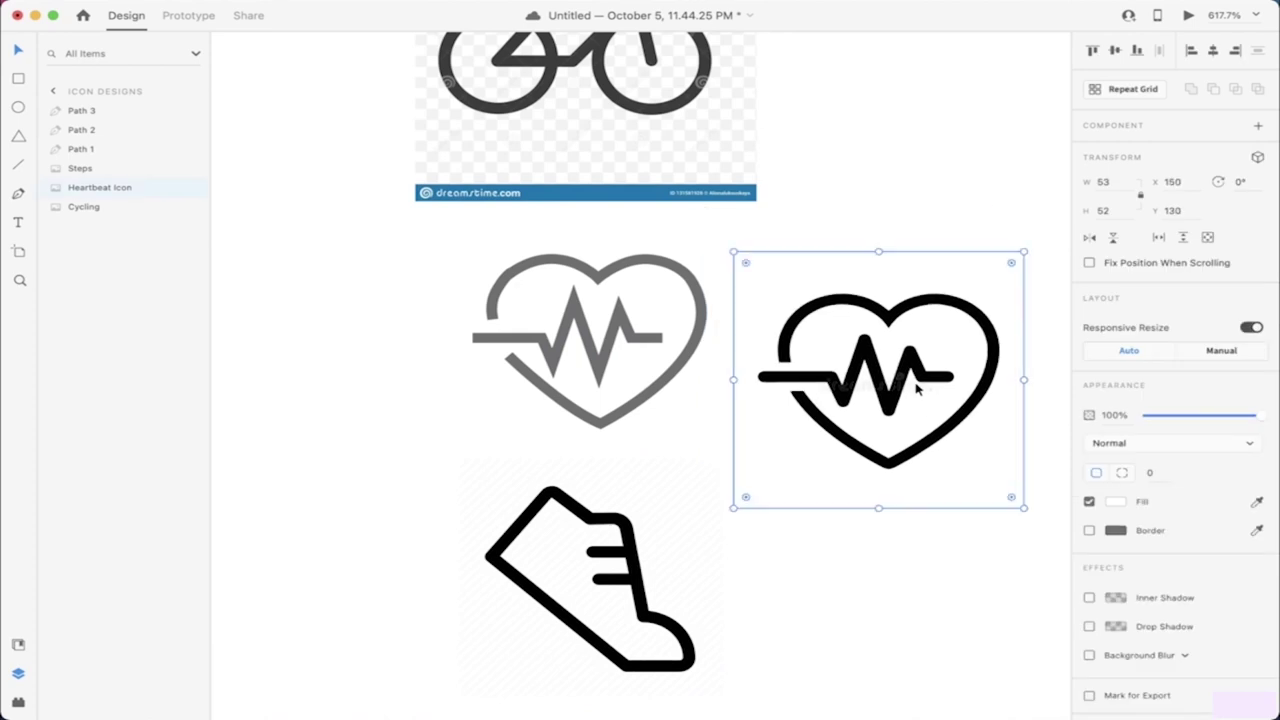
key(Delete)
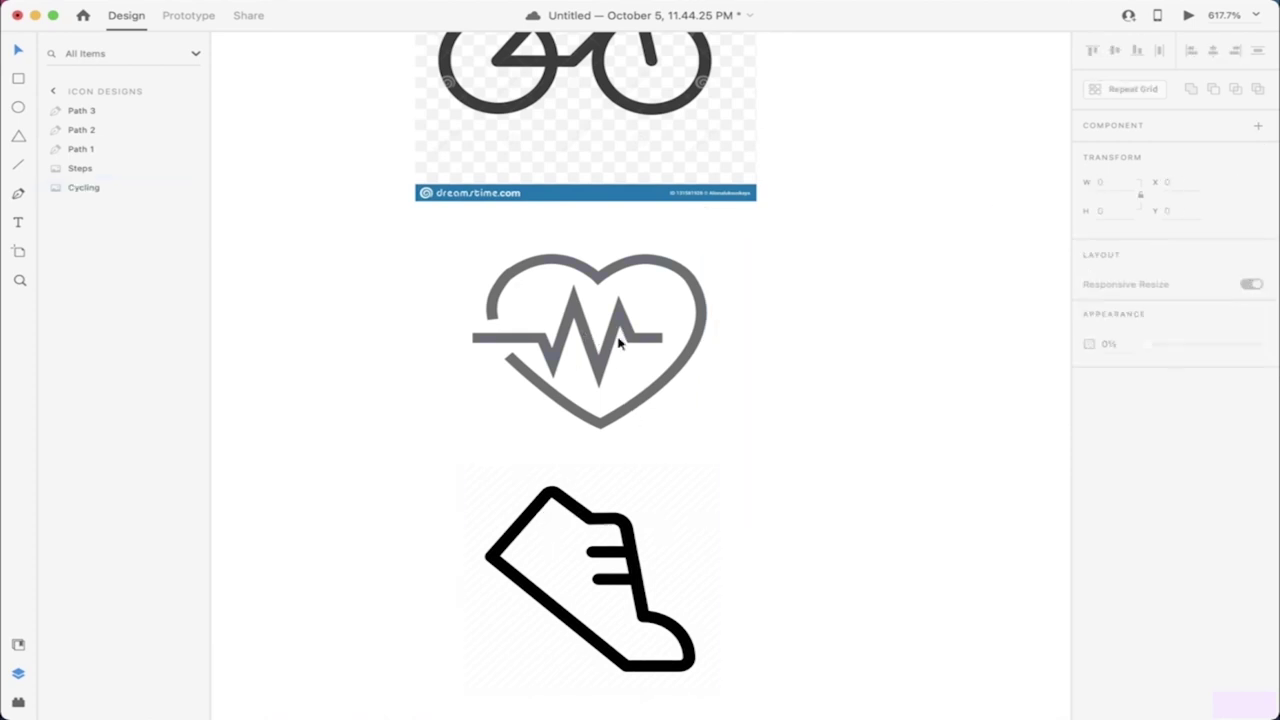
scroll(626, 463, down, 3)
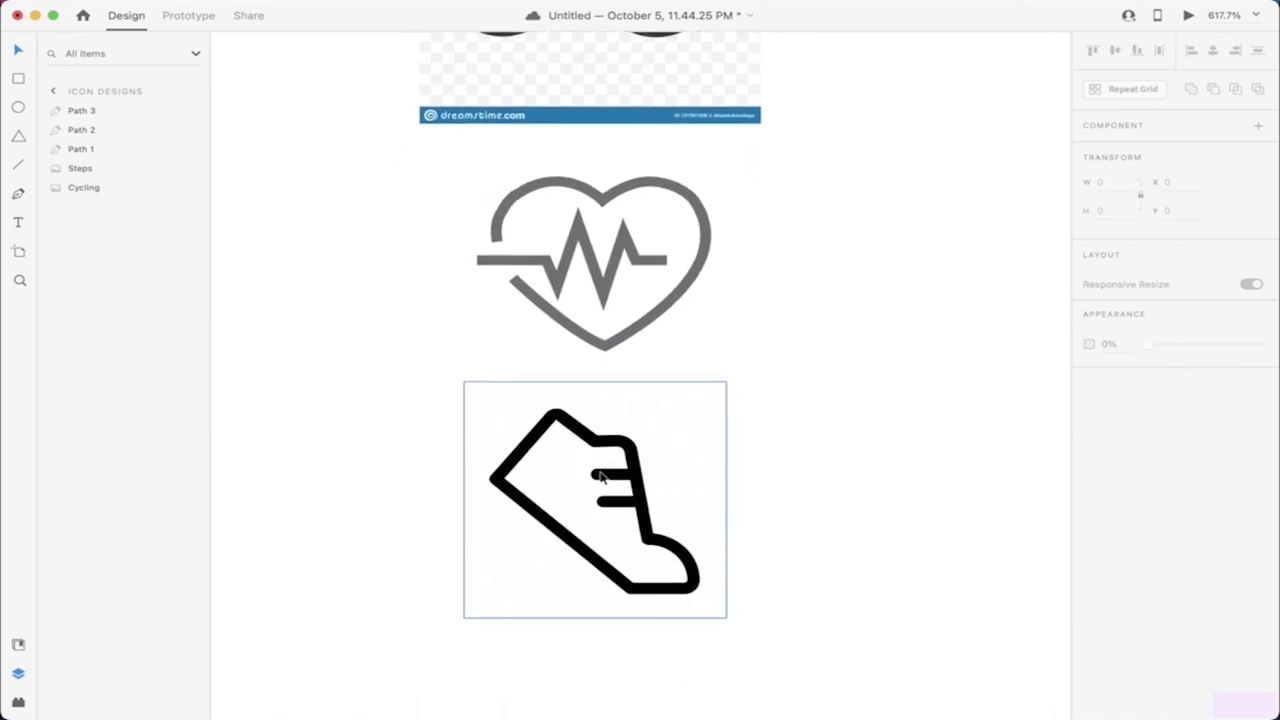
click(20, 196)
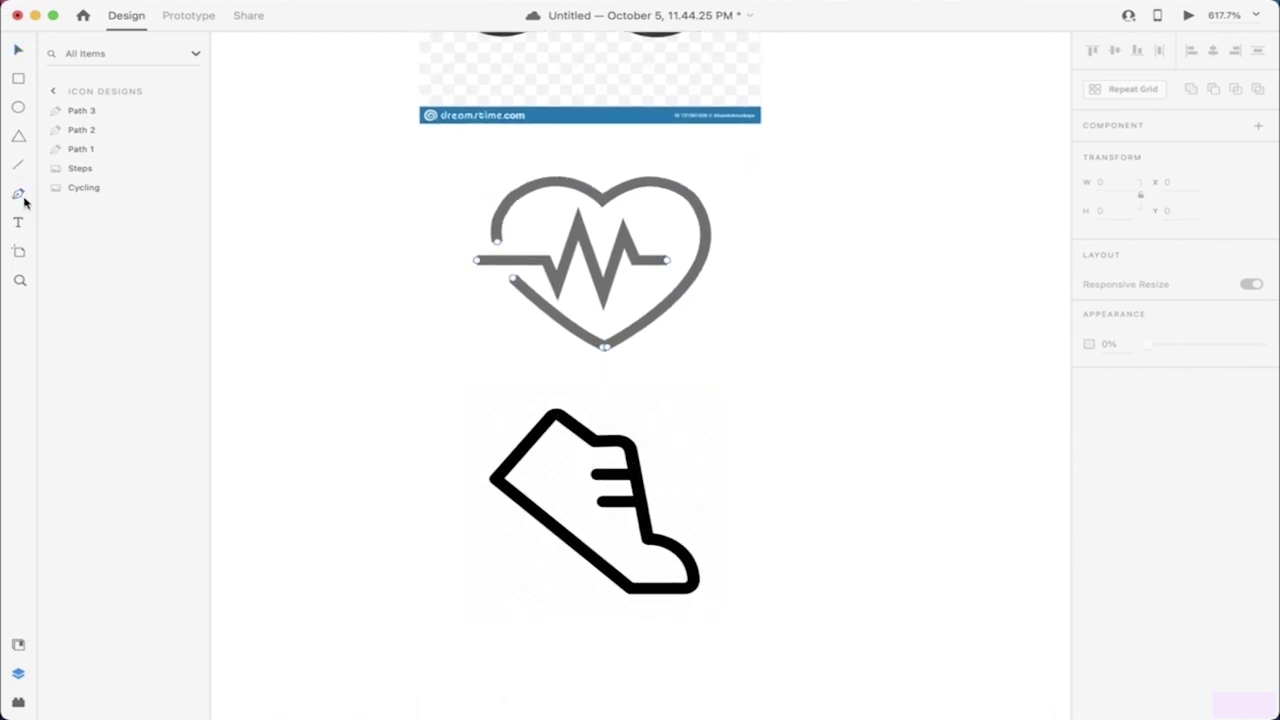
scroll(555, 415, up, 5)
scroll(553, 417, up, 4)
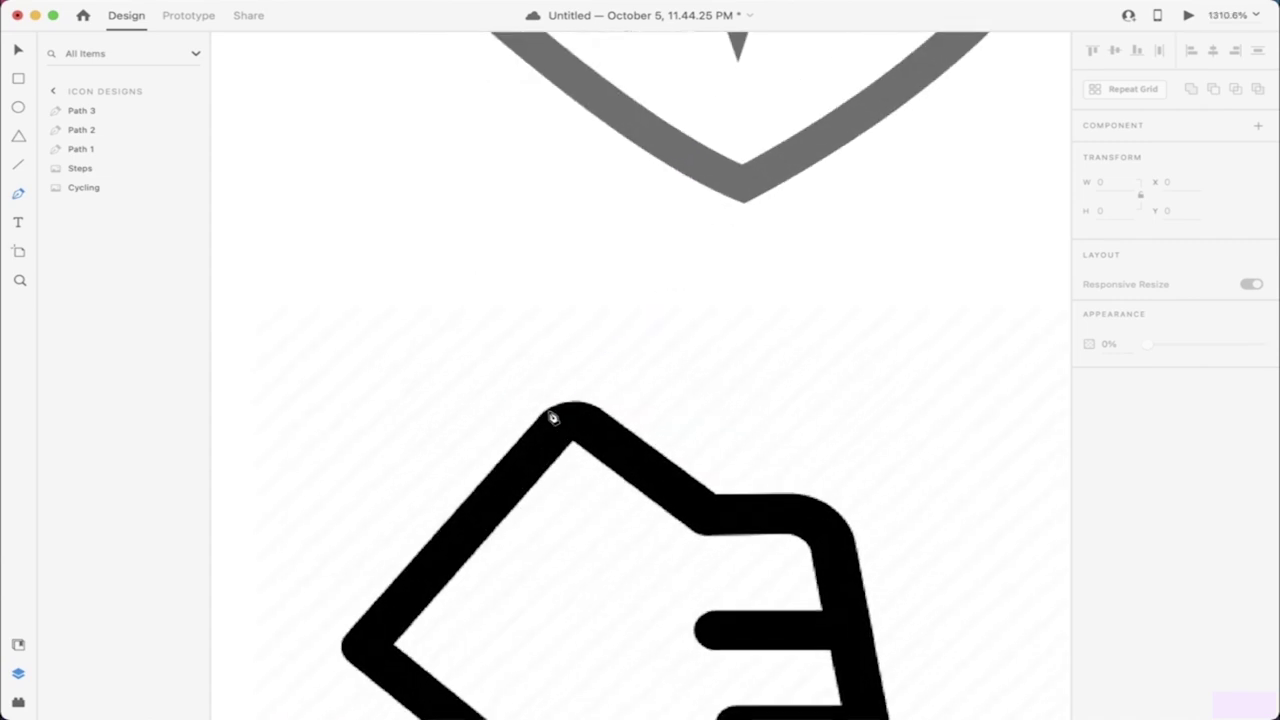
click(486, 373)
drag(522, 338, 548, 340)
click(577, 374)
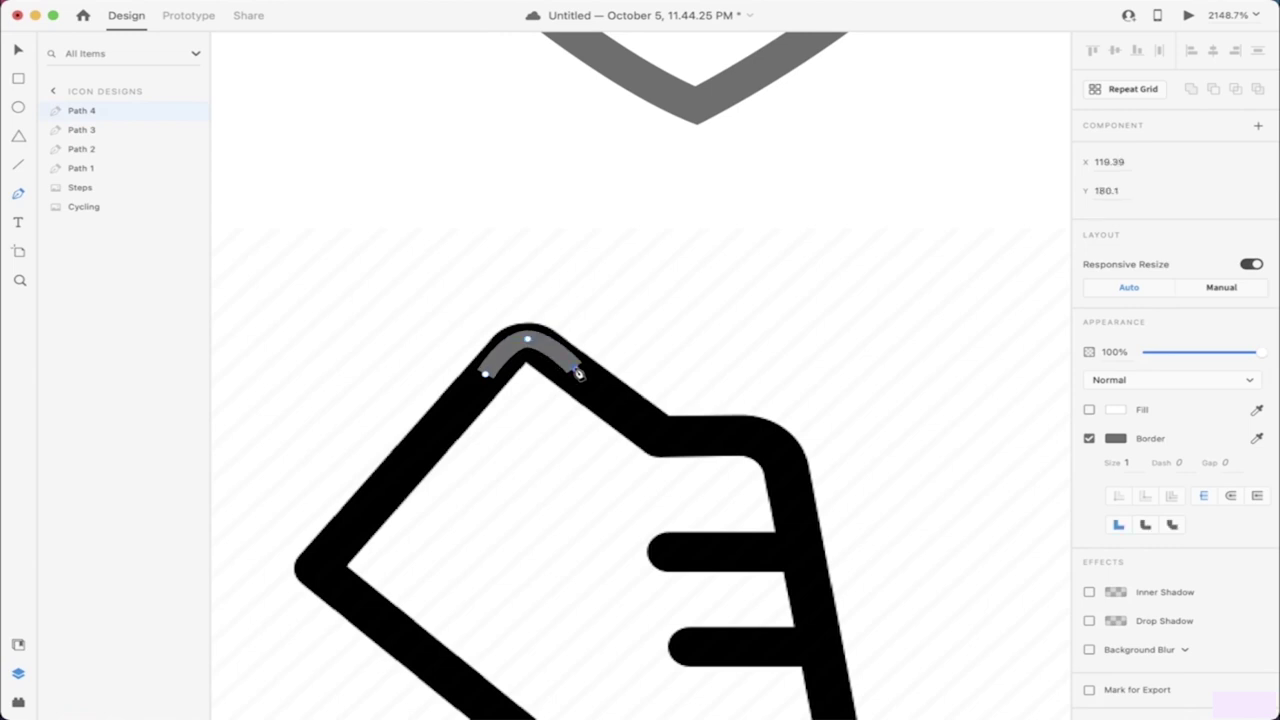
click(668, 440)
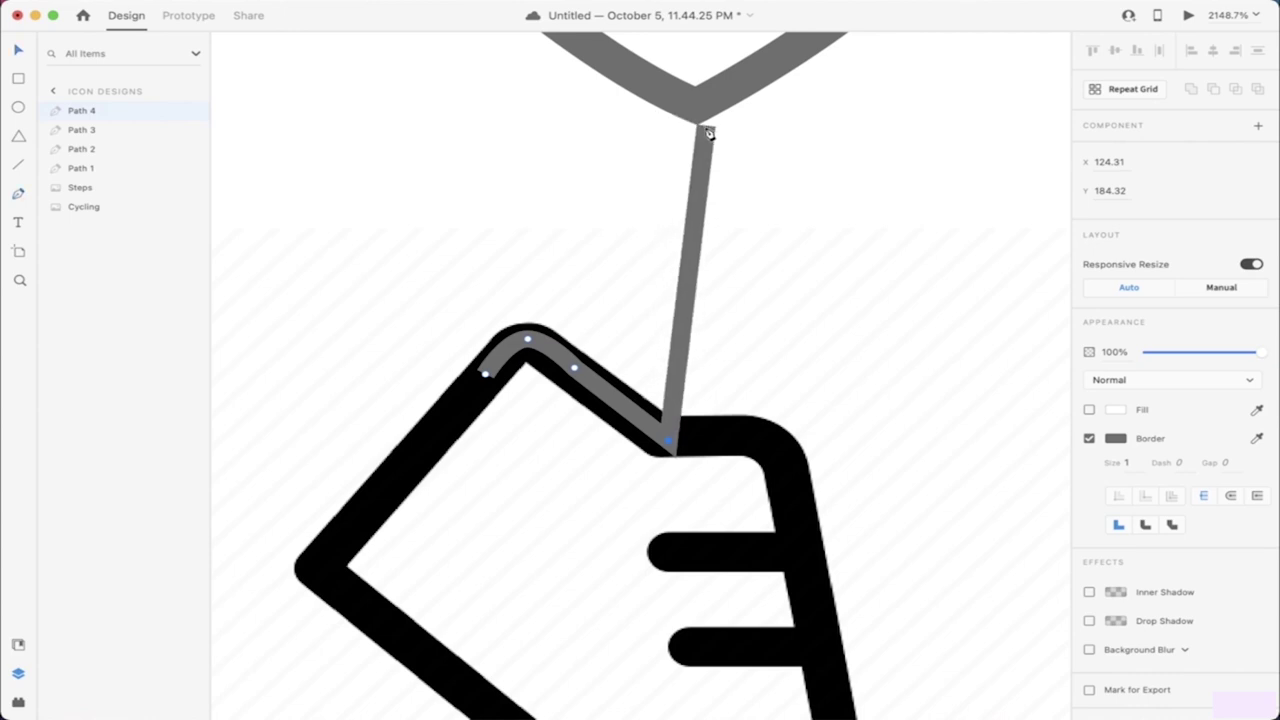
key(Escape)
key(BackSpace)
key(BackSpace)
key(BackSpace)
key(BackSpace)
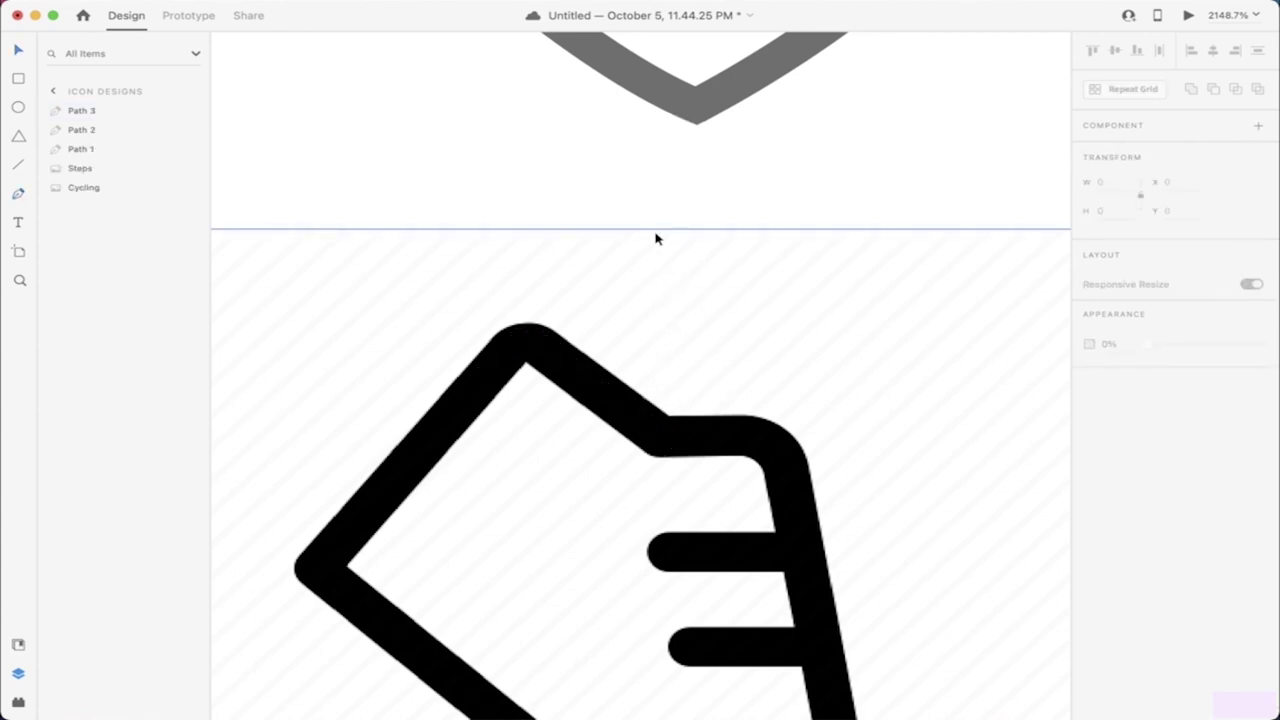
Step: Trace the shoe's upper edge with the Pen tool using straight segments from the topmost corner to where the toe begins
click(526, 342)
click(660, 438)
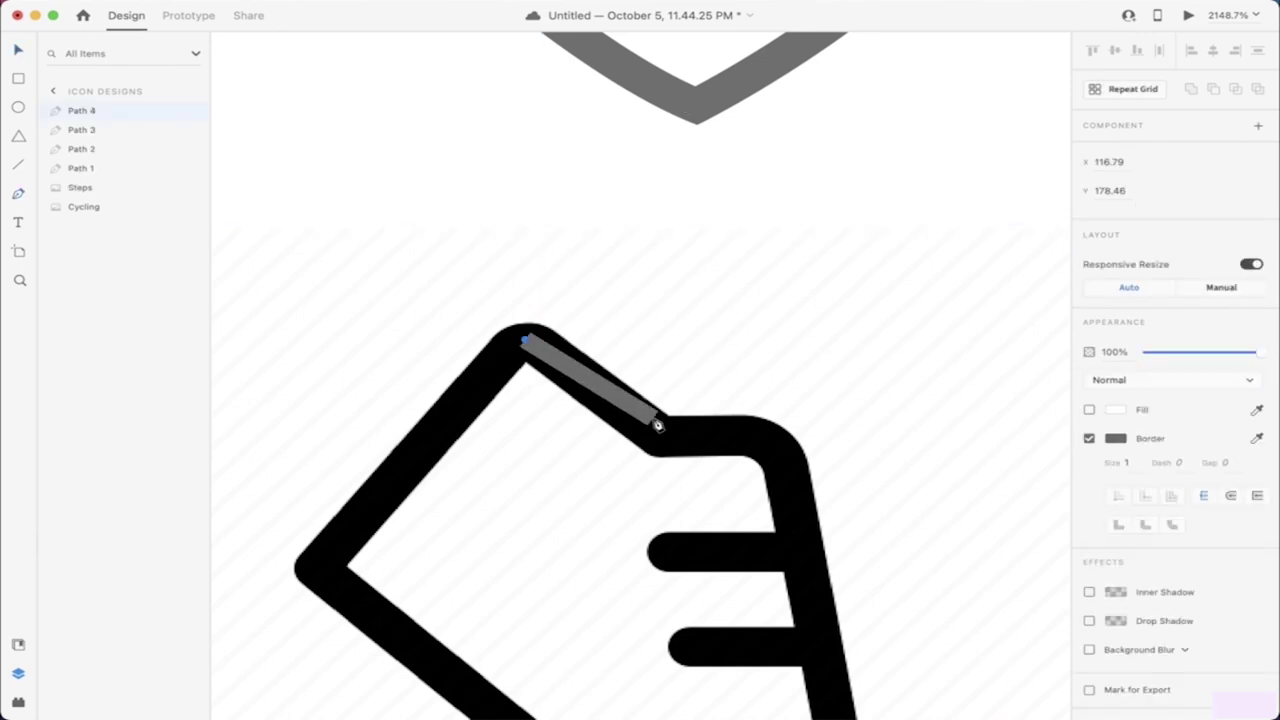
drag(661, 440, 665, 448)
click(663, 446)
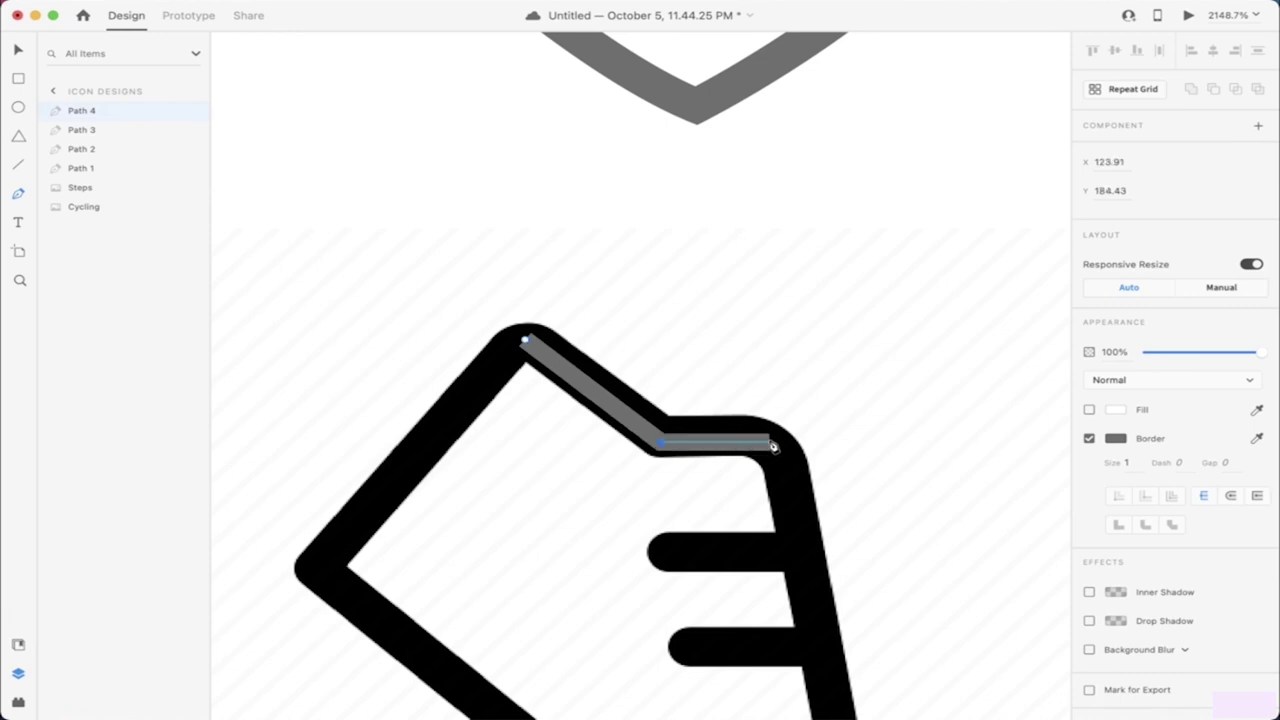
click(775, 446)
scroll(774, 449, down, 6)
scroll(774, 449, right, 2)
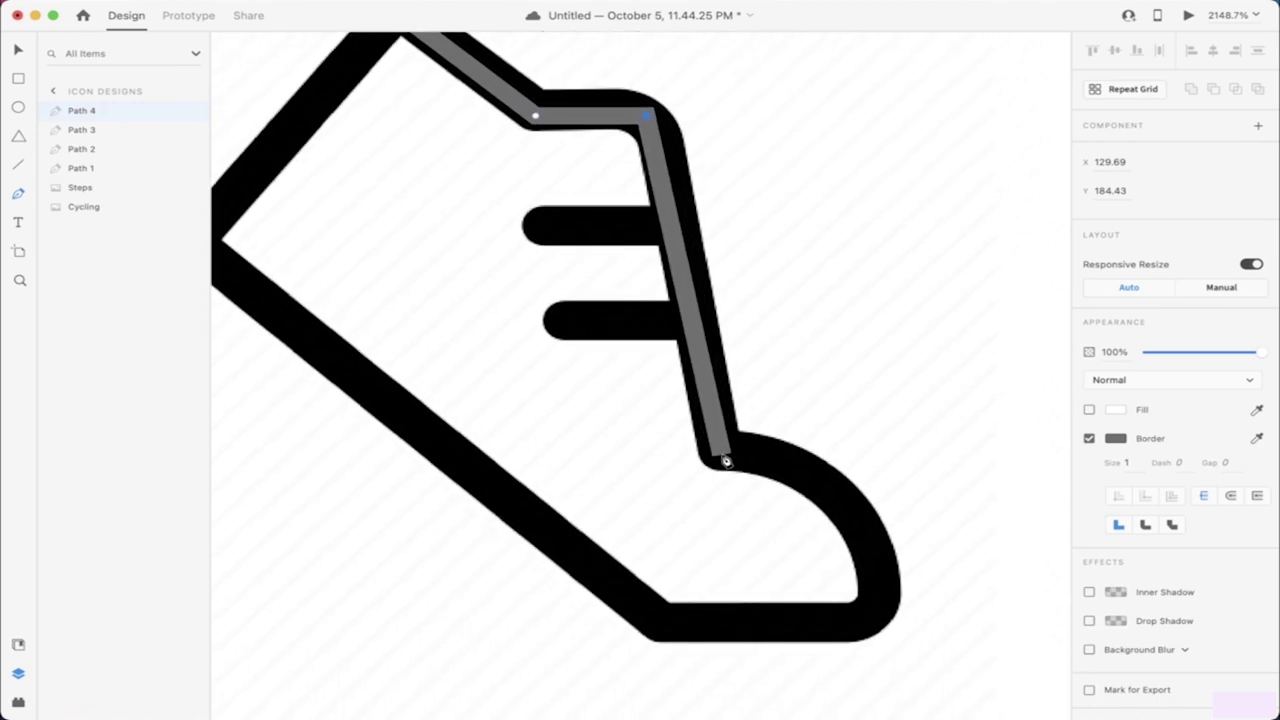
click(722, 458)
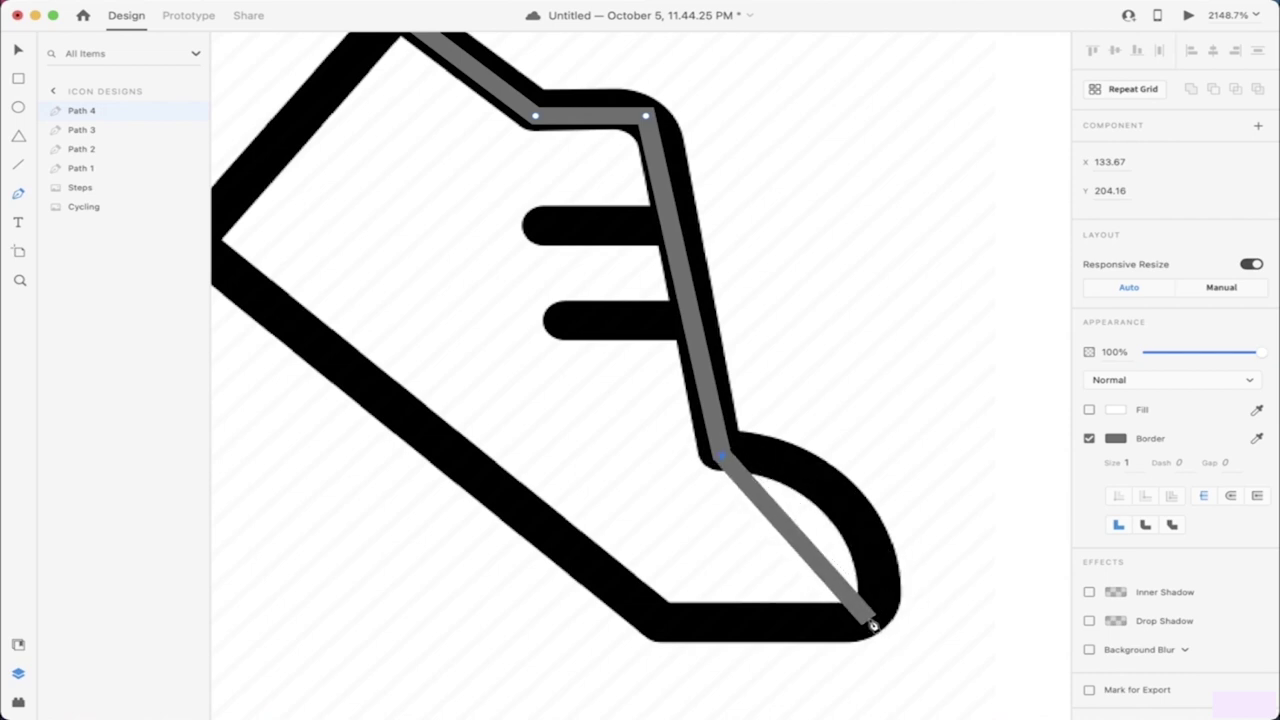
Step: Continue the path around the rounded toe with a smooth anchor, then add a smooth anchor at the sole's bend
mouse_move(876, 630)
mouse_down()
mouse_move(831, 711)
mouse_move(826, 617)
mouse_move(831, 654)
mouse_move(846, 658)
mouse_up()
double_click(873, 489)
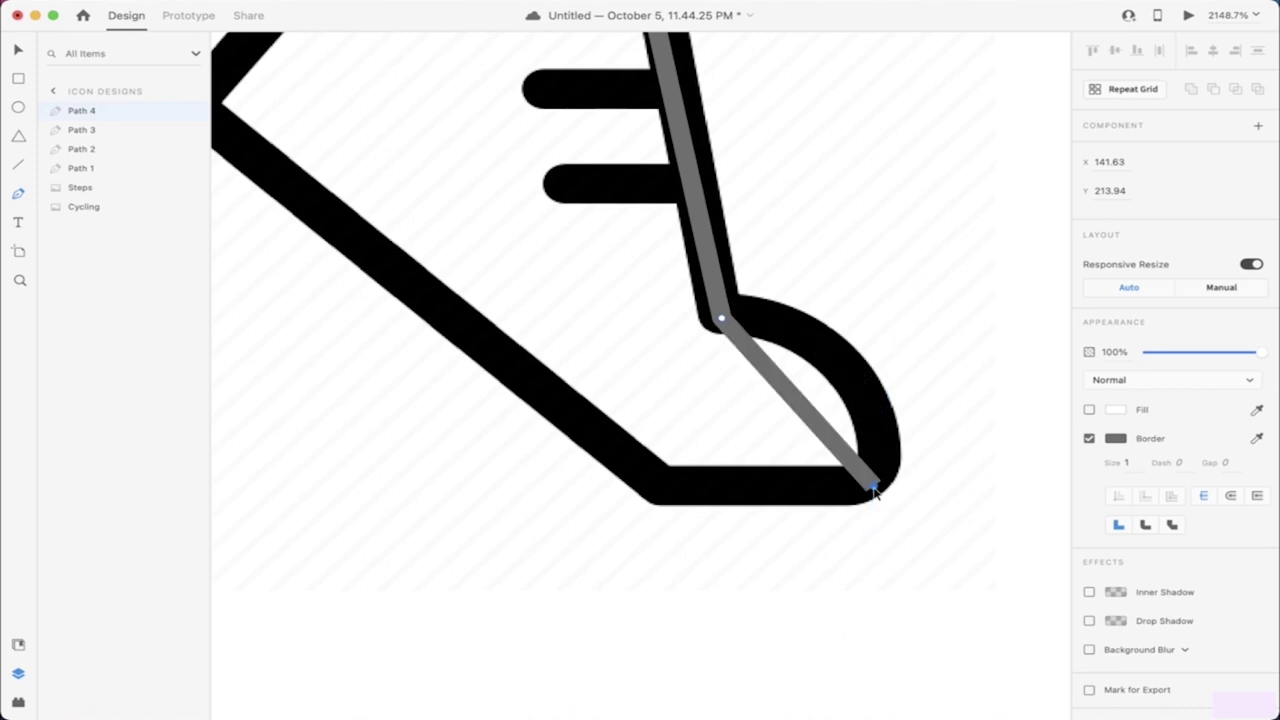
key(super+z)
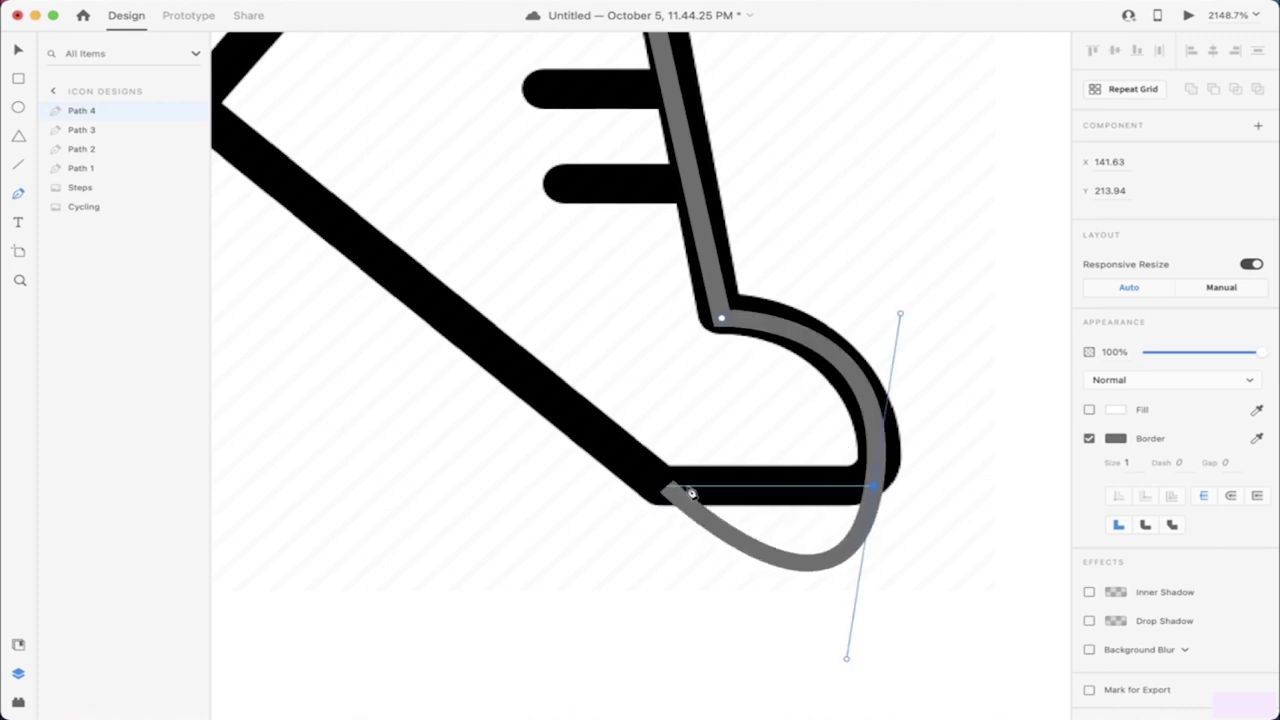
click(660, 490)
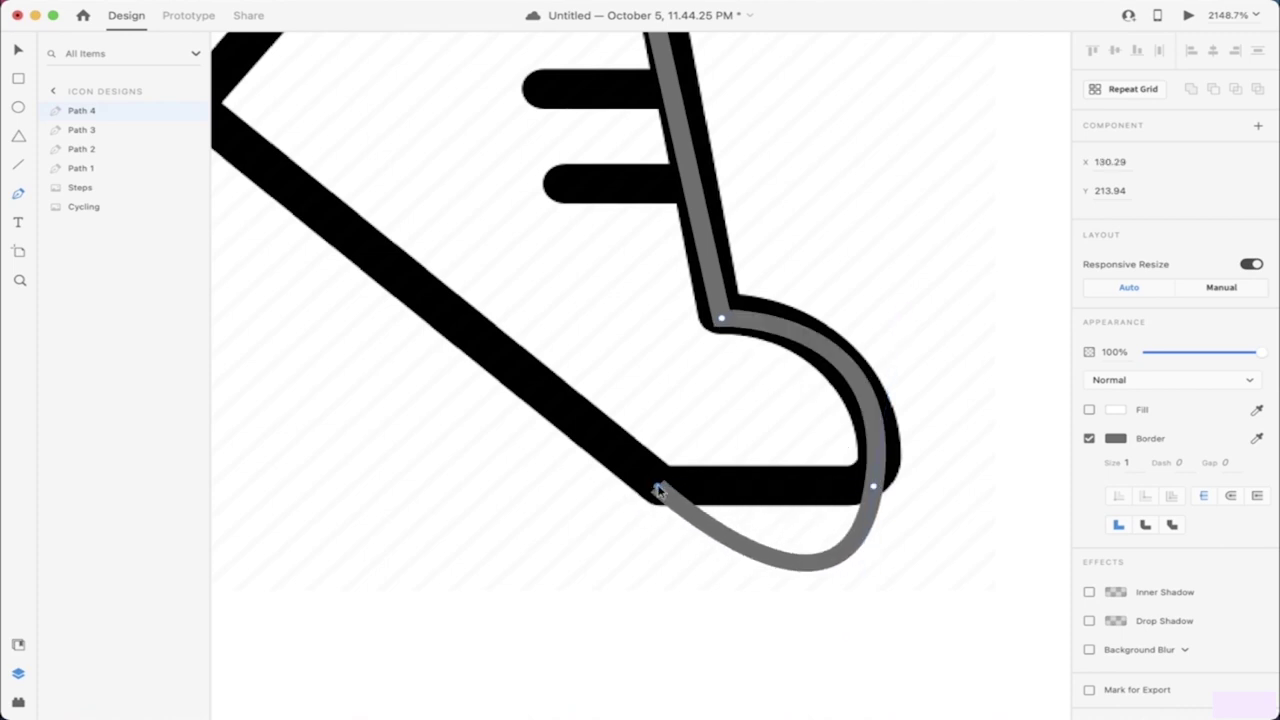
double_click(657, 486)
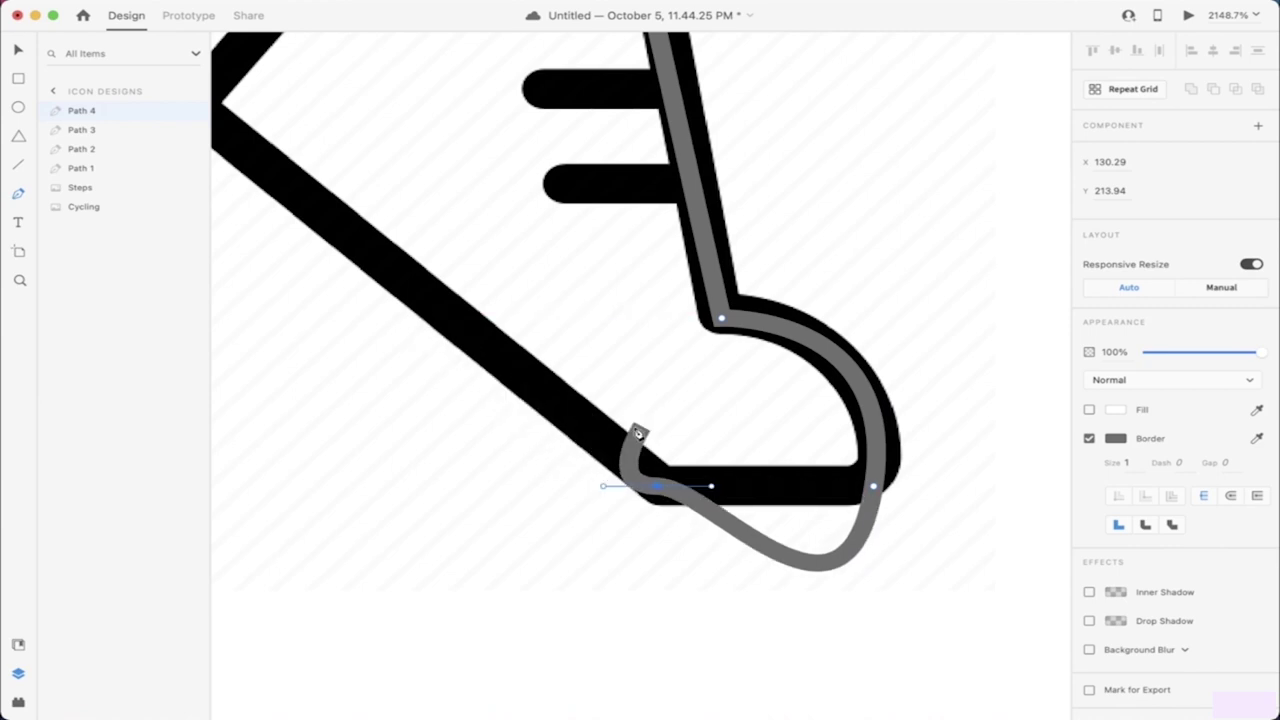
Step: Extend the path along the sole to the heel corner and close it at its starting point
scroll(330, 257, left, 5)
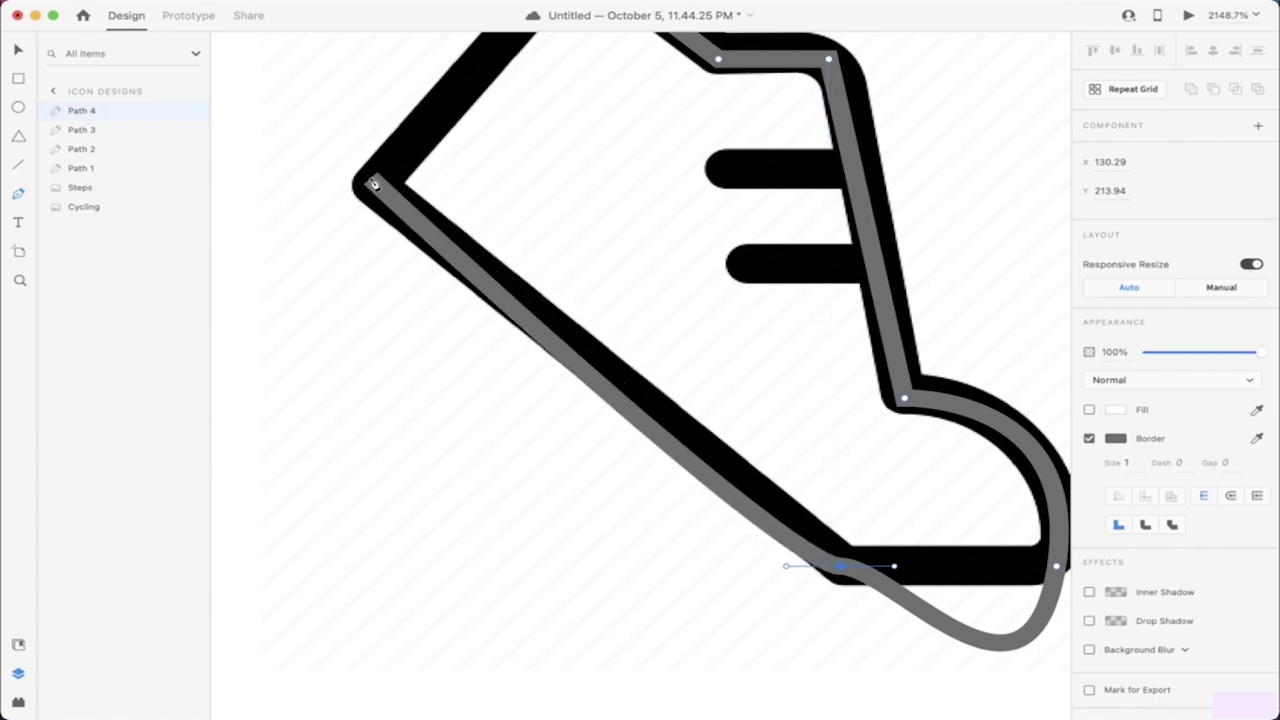
click(375, 186)
scroll(373, 186, up, 5)
scroll(373, 186, left, 3)
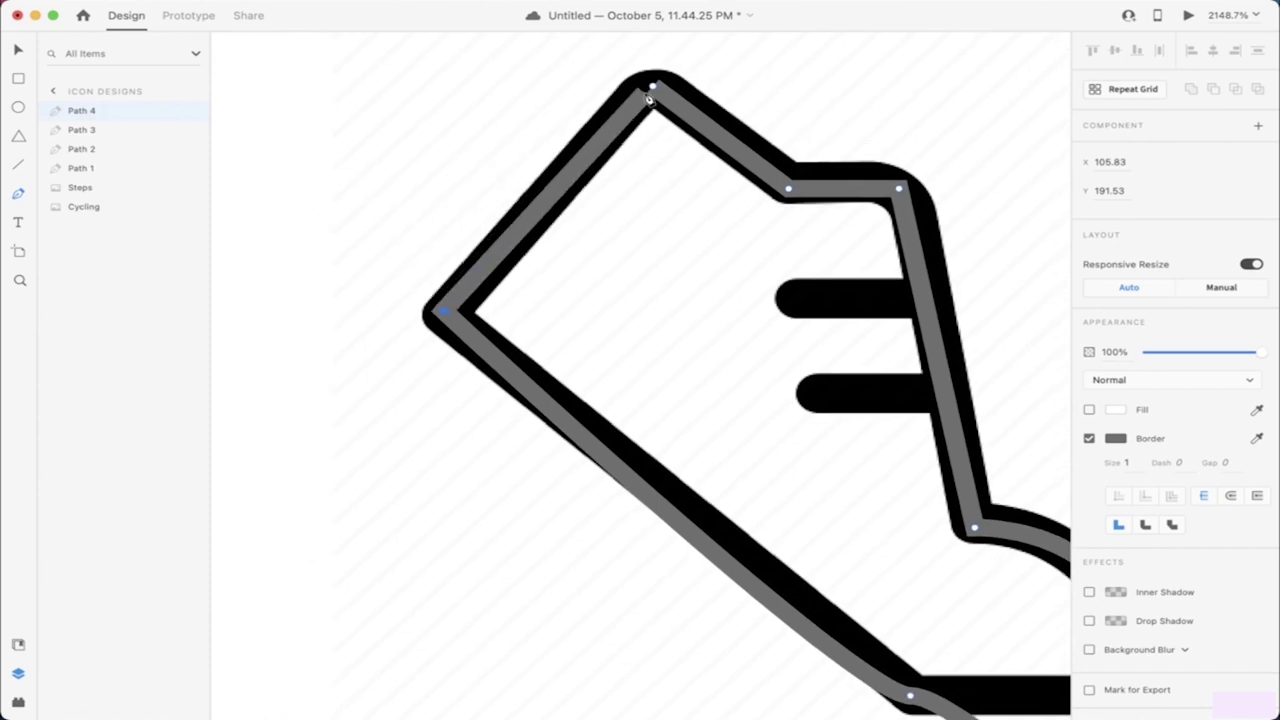
click(655, 88)
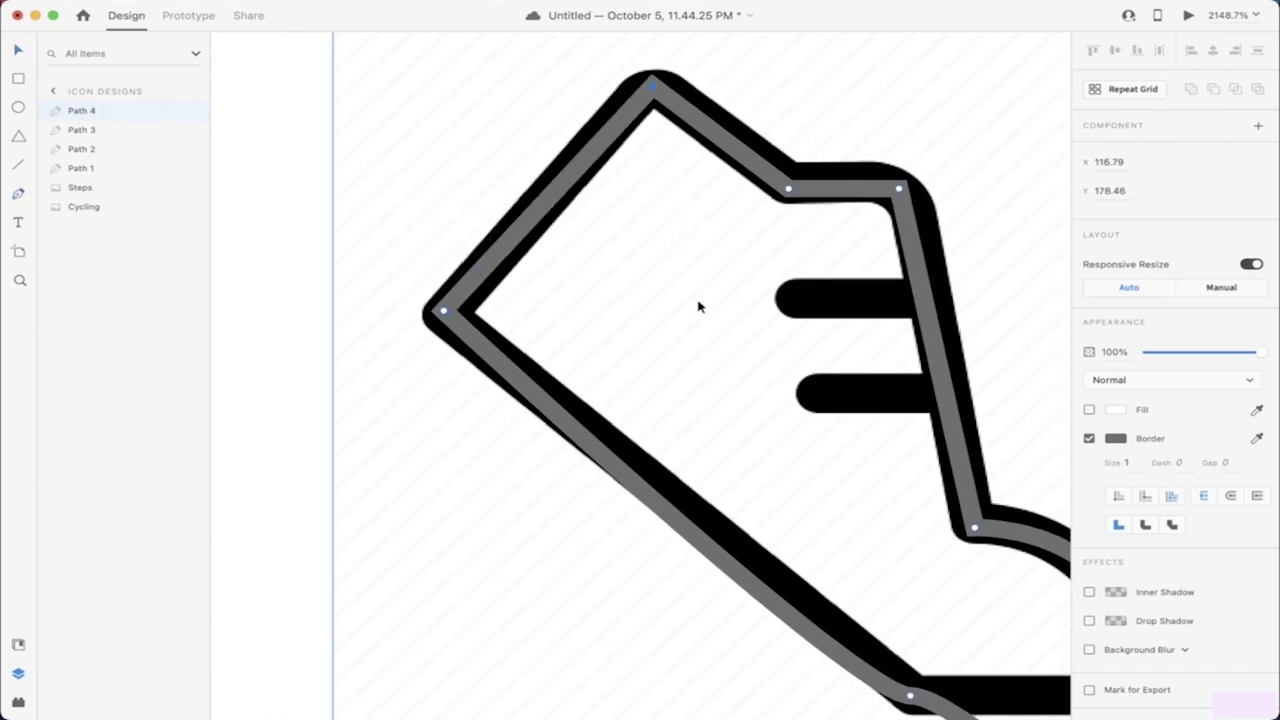
Step: Delete the facing curve handles on the sole-bend and toe anchors to straighten the shoe's short bottom edge
scroll(699, 307, down, 5)
scroll(699, 307, right, 10)
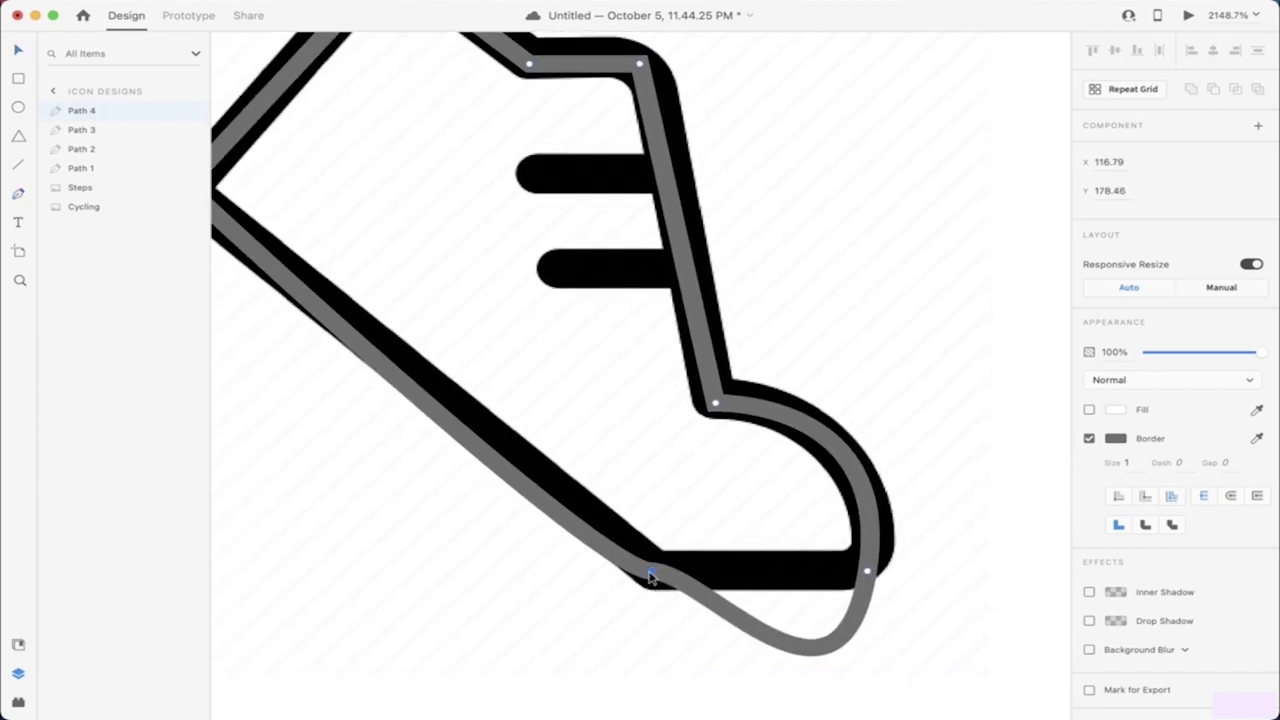
click(652, 571)
click(705, 572)
key(Delete)
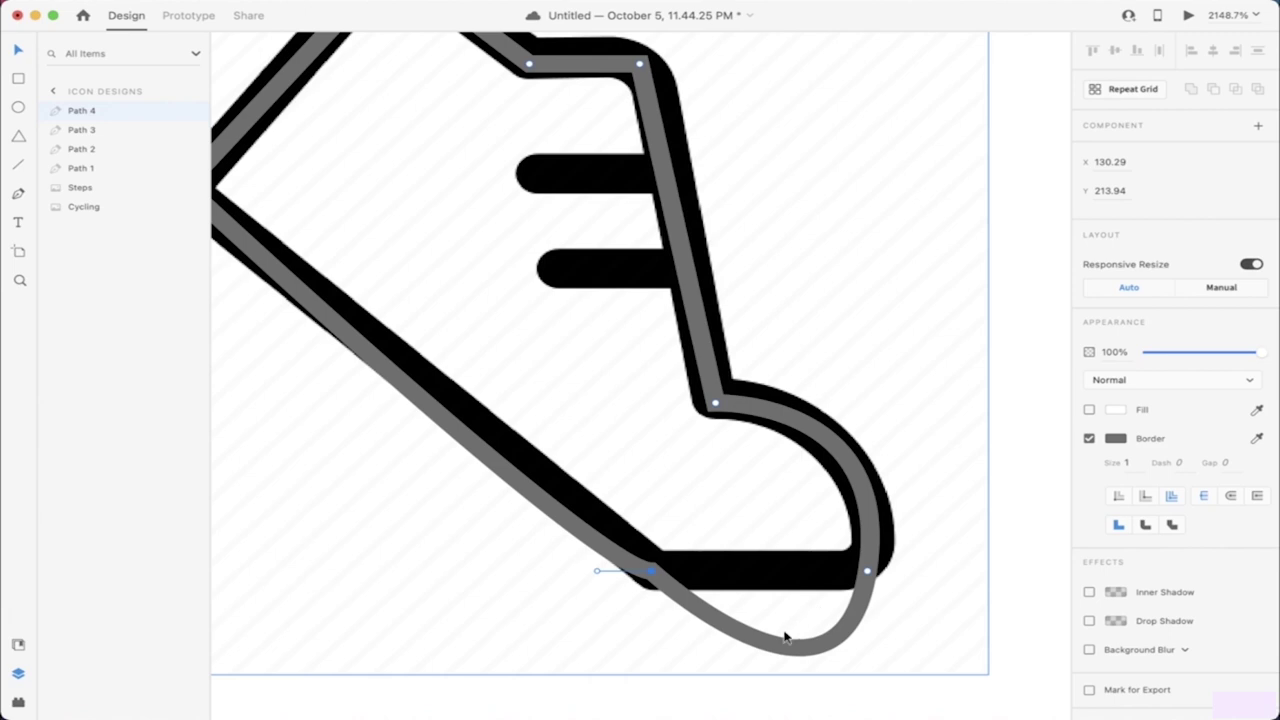
mouse_move(885, 570)
mouse_down()
mouse_move(878, 560)
mouse_move(864, 572)
mouse_move(870, 590)
mouse_up()
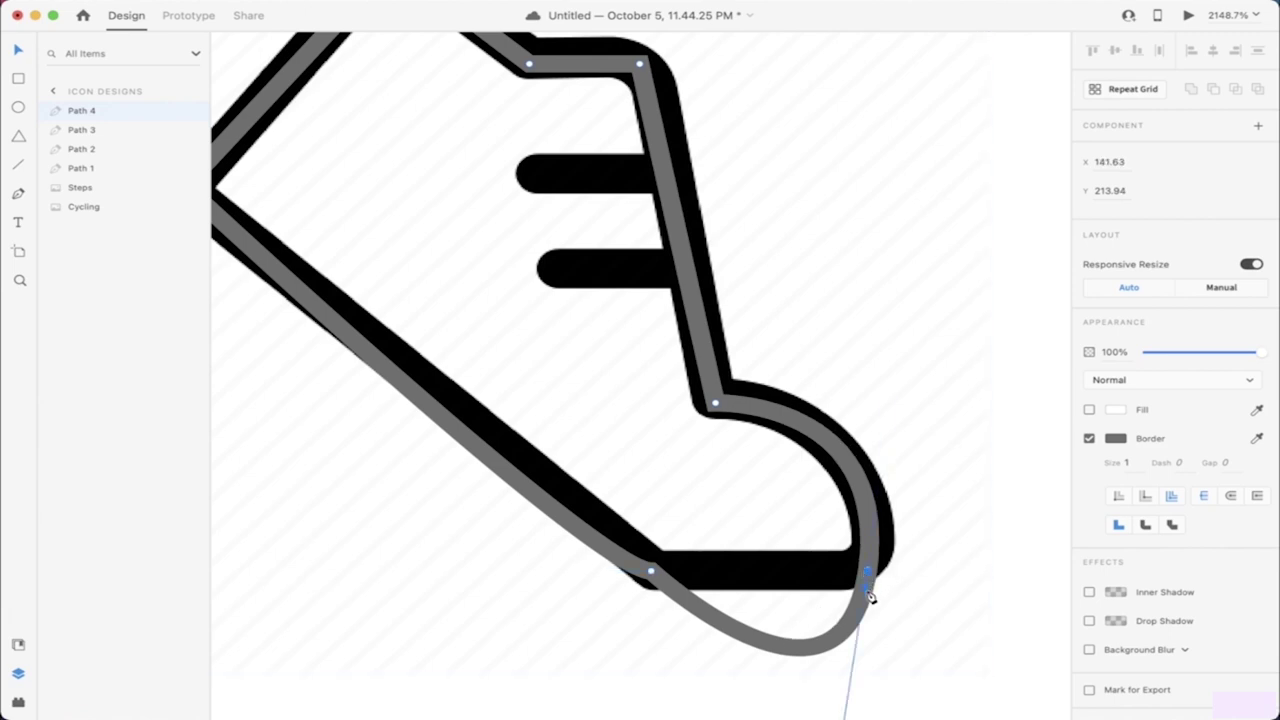
scroll(859, 588, down, 2)
scroll(859, 588, down, 2)
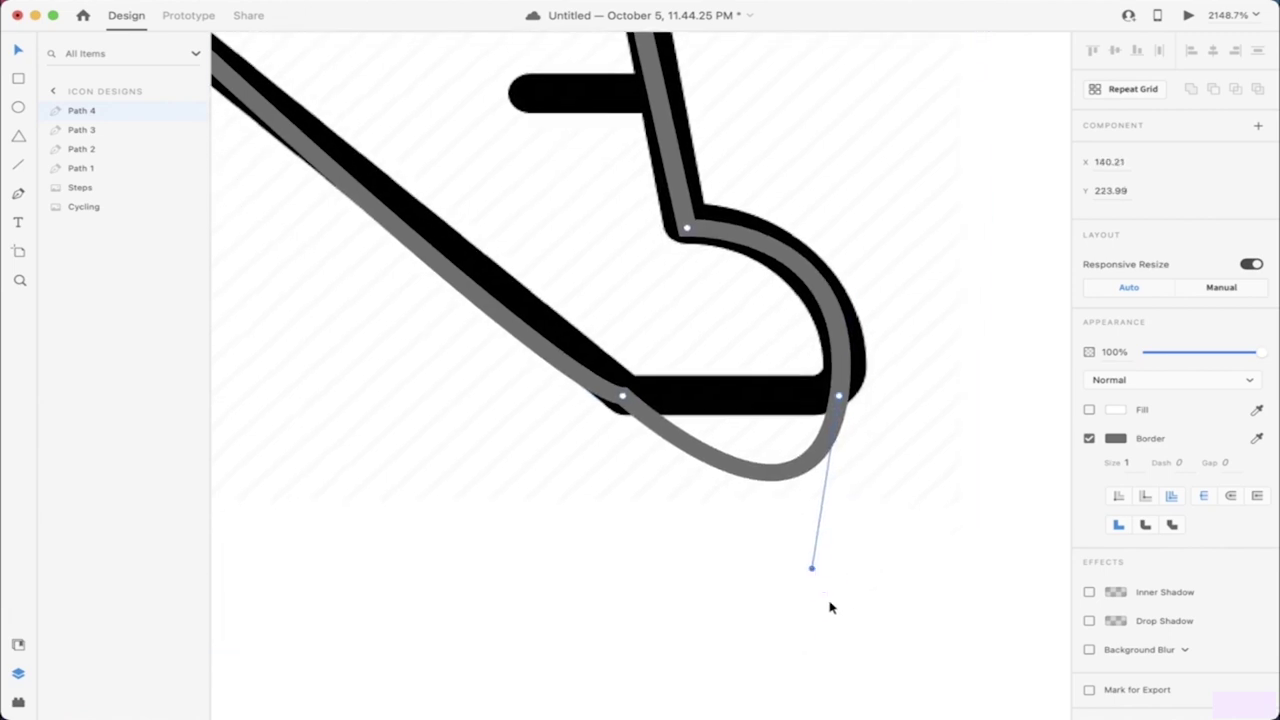
key(Delete)
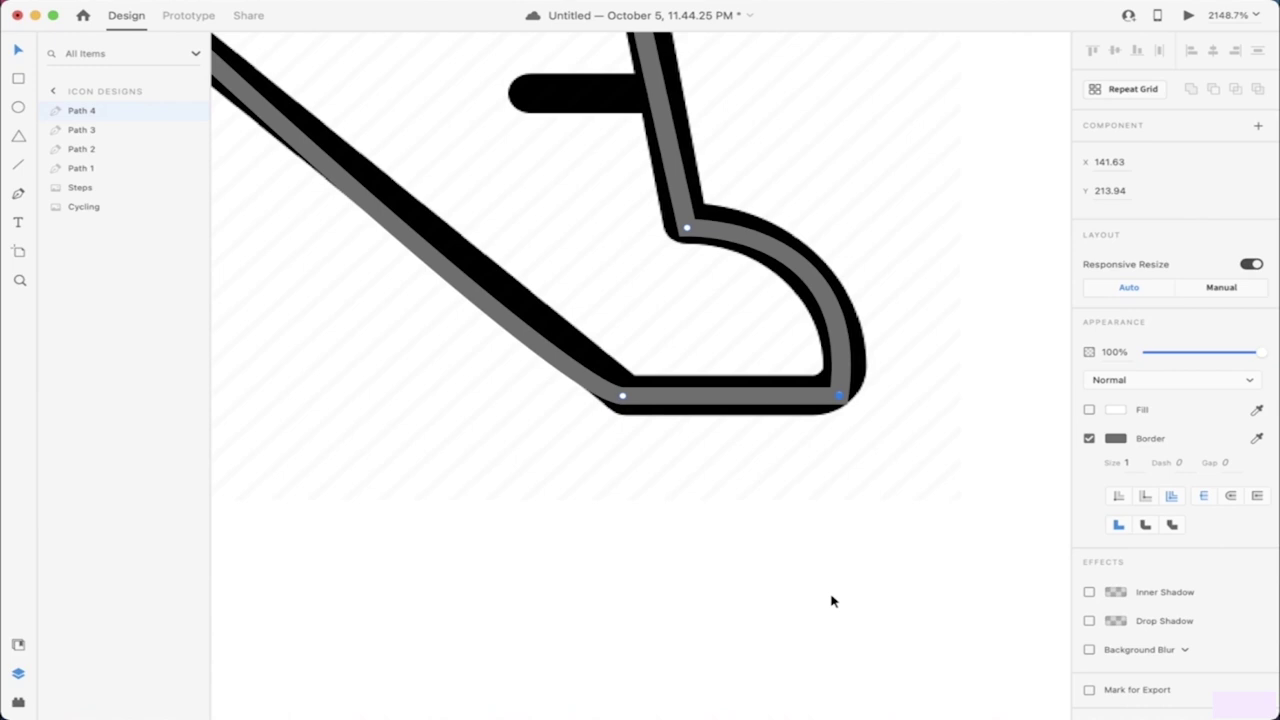
Step: Remove the remaining curve handle at the sole's bend to straighten the long diagonal edge up to the heel
click(757, 455)
click(533, 357)
scroll(614, 369, left, 5)
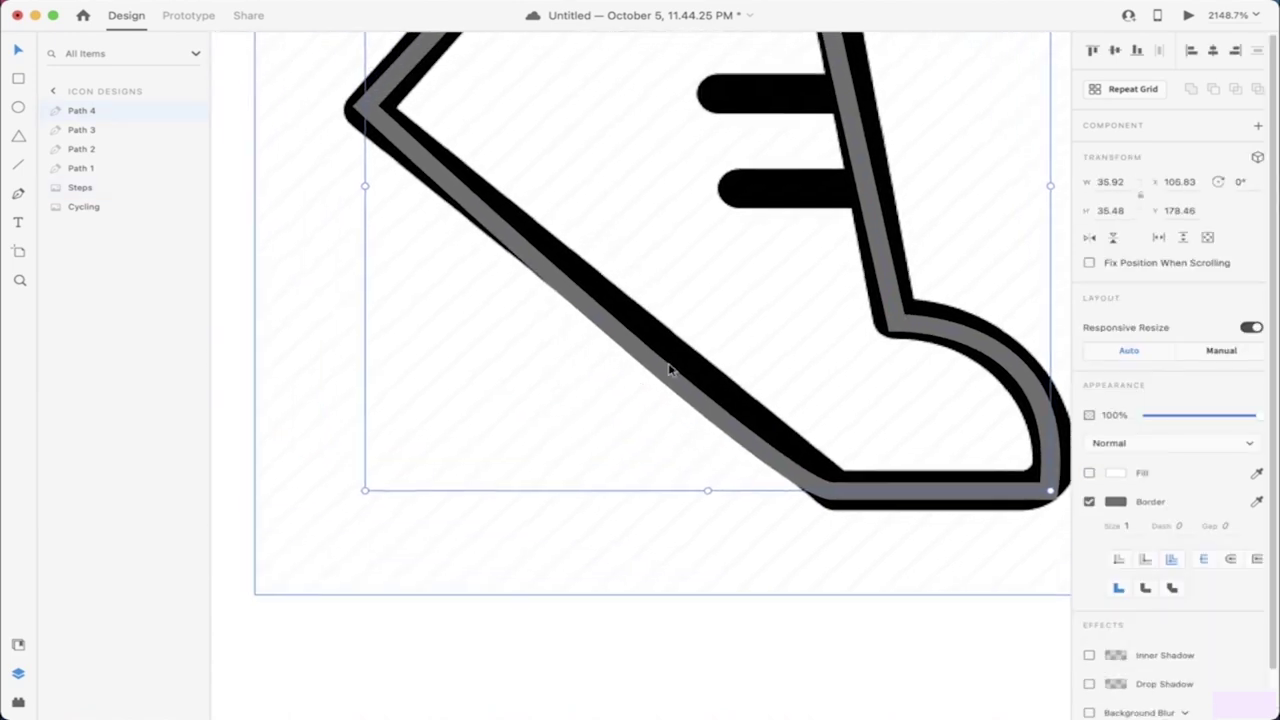
double_click(684, 386)
click(885, 529)
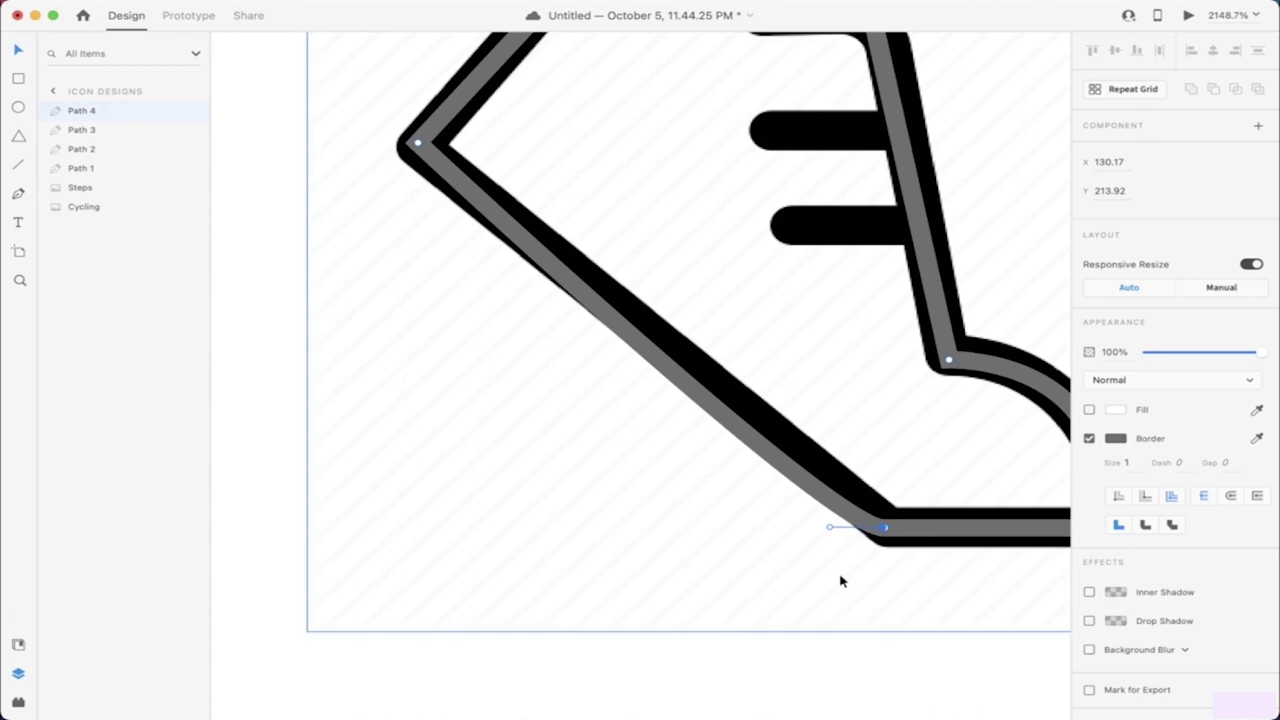
drag(889, 531, 884, 535)
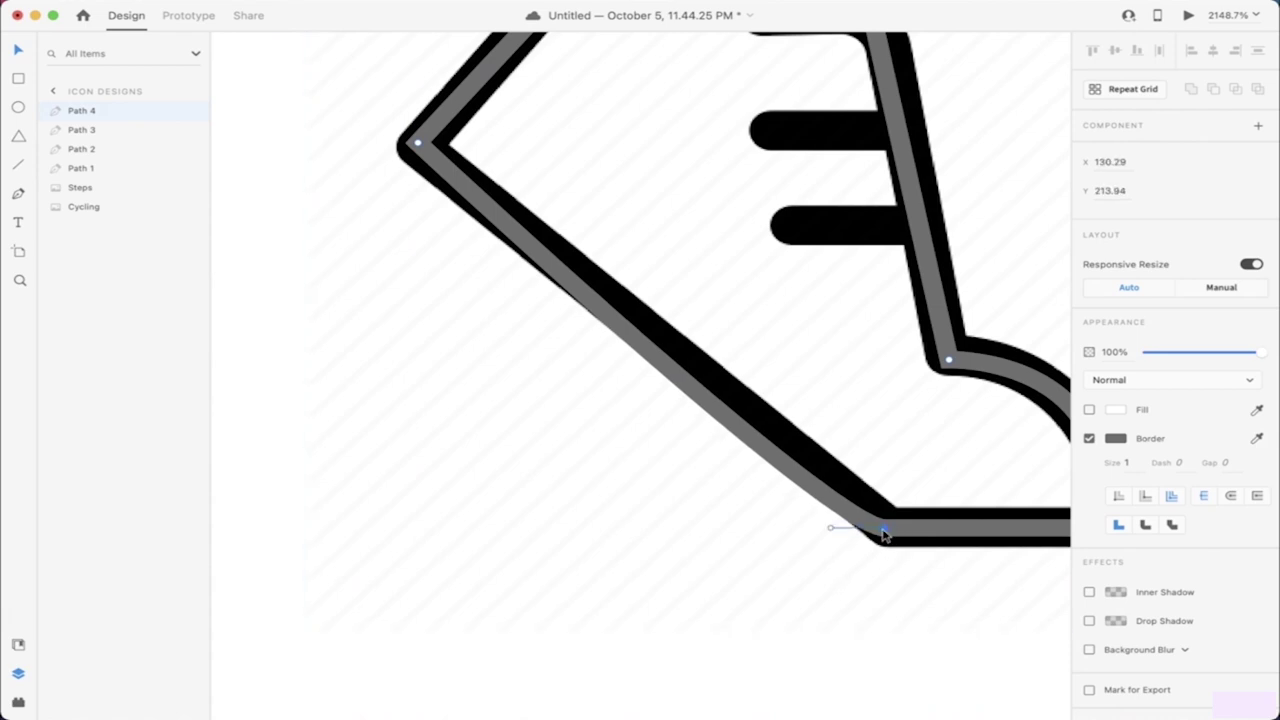
click(831, 530)
key(super+z)
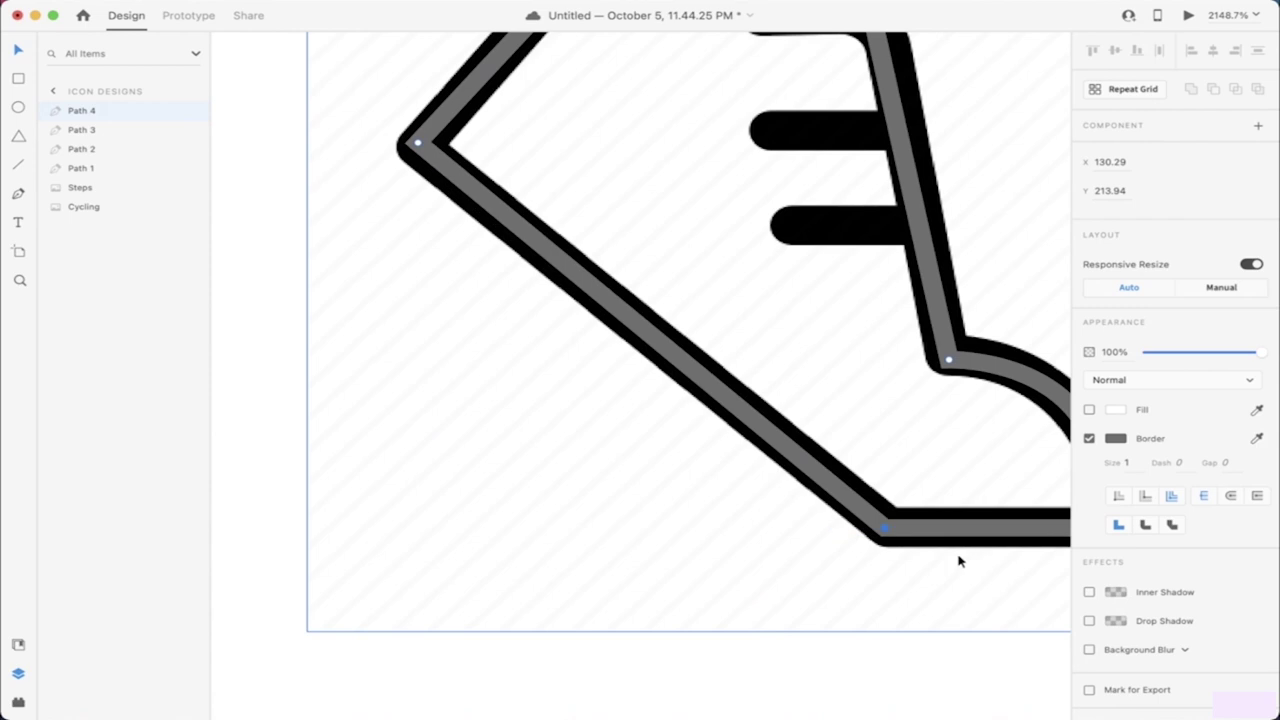
Step: Delete the Steps reference image to check the traced outline alone, and undo the deletion
scroll(534, 363, down, 5)
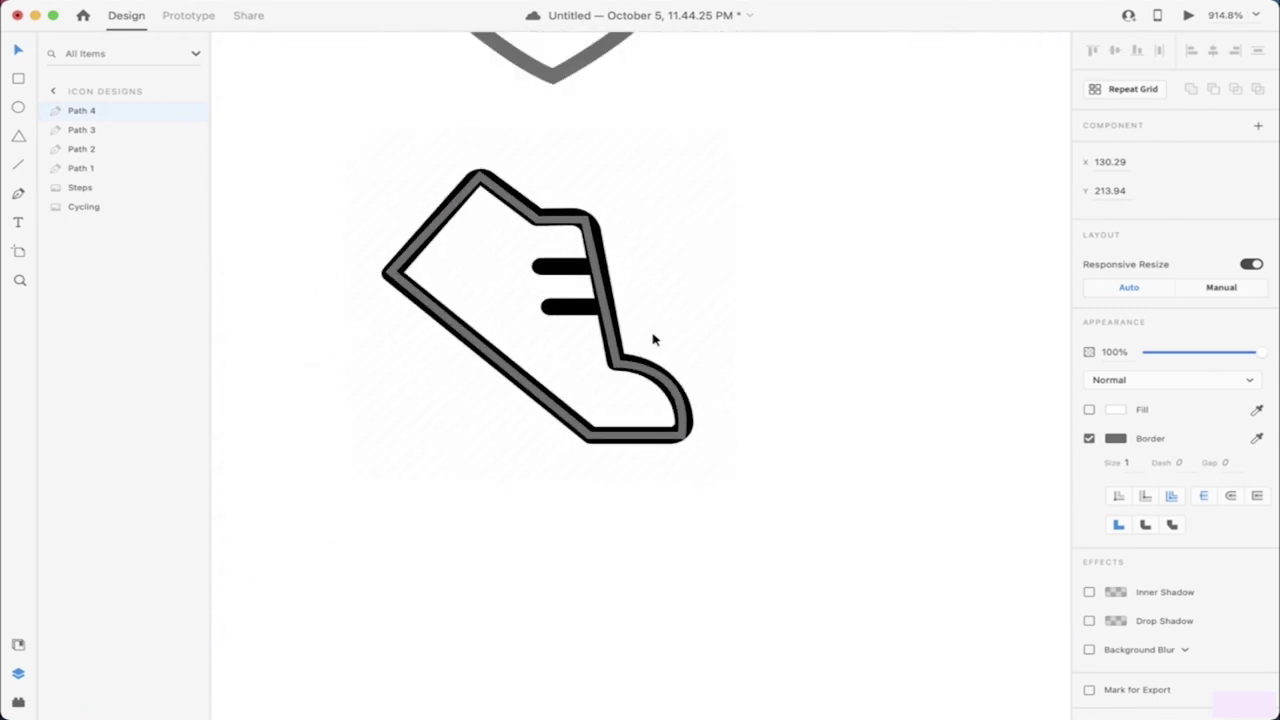
drag(699, 306, 1034, 366)
drag(654, 277, 757, 306)
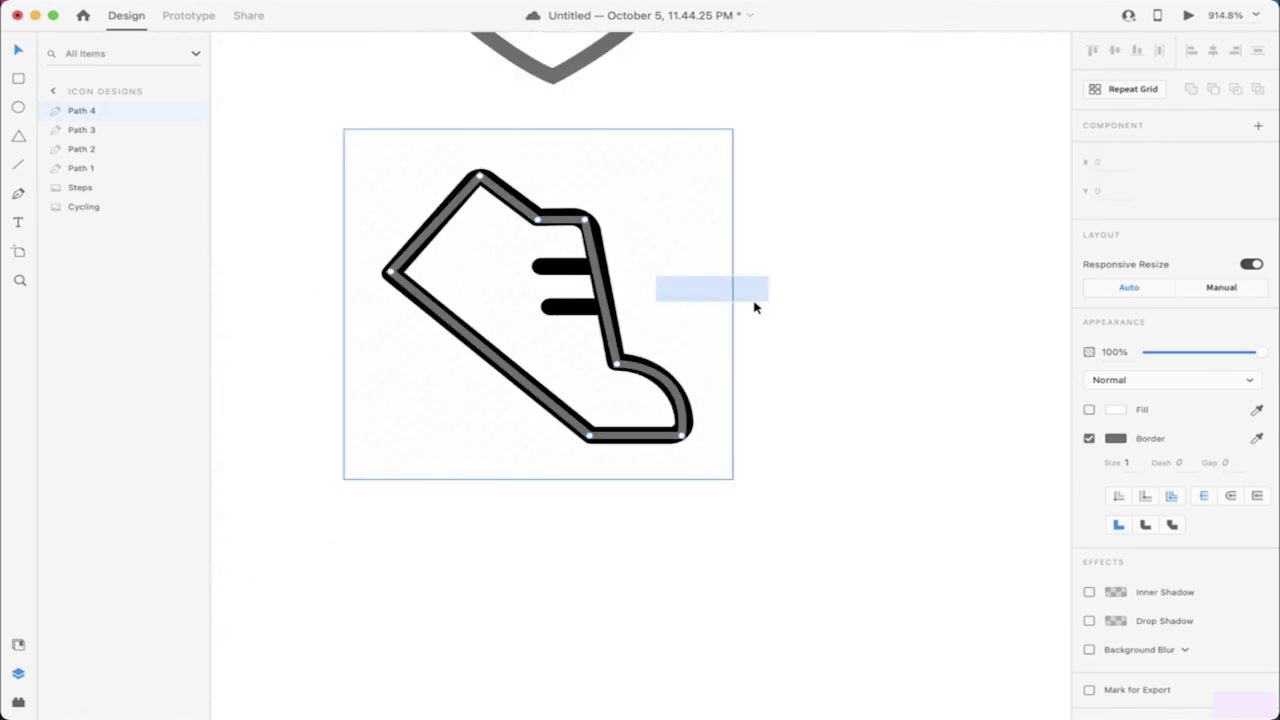
click(569, 320)
drag(569, 320, 974, 346)
key(Delete)
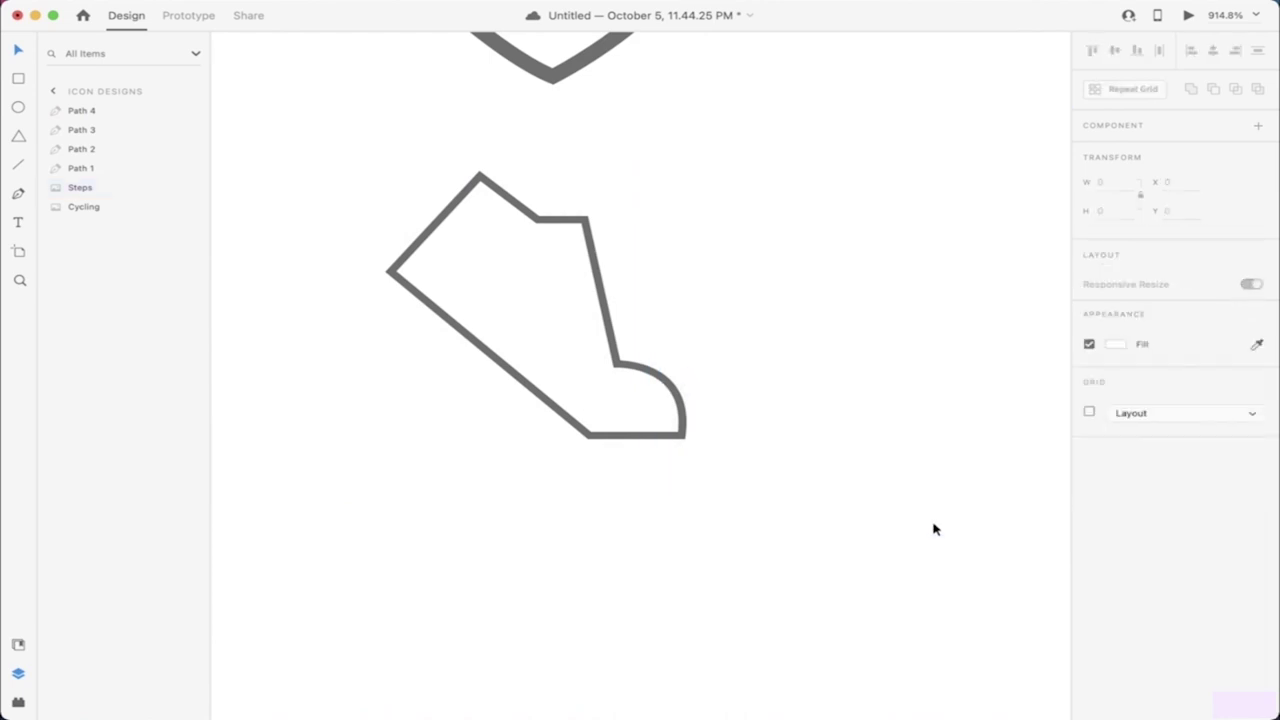
key(super+z)
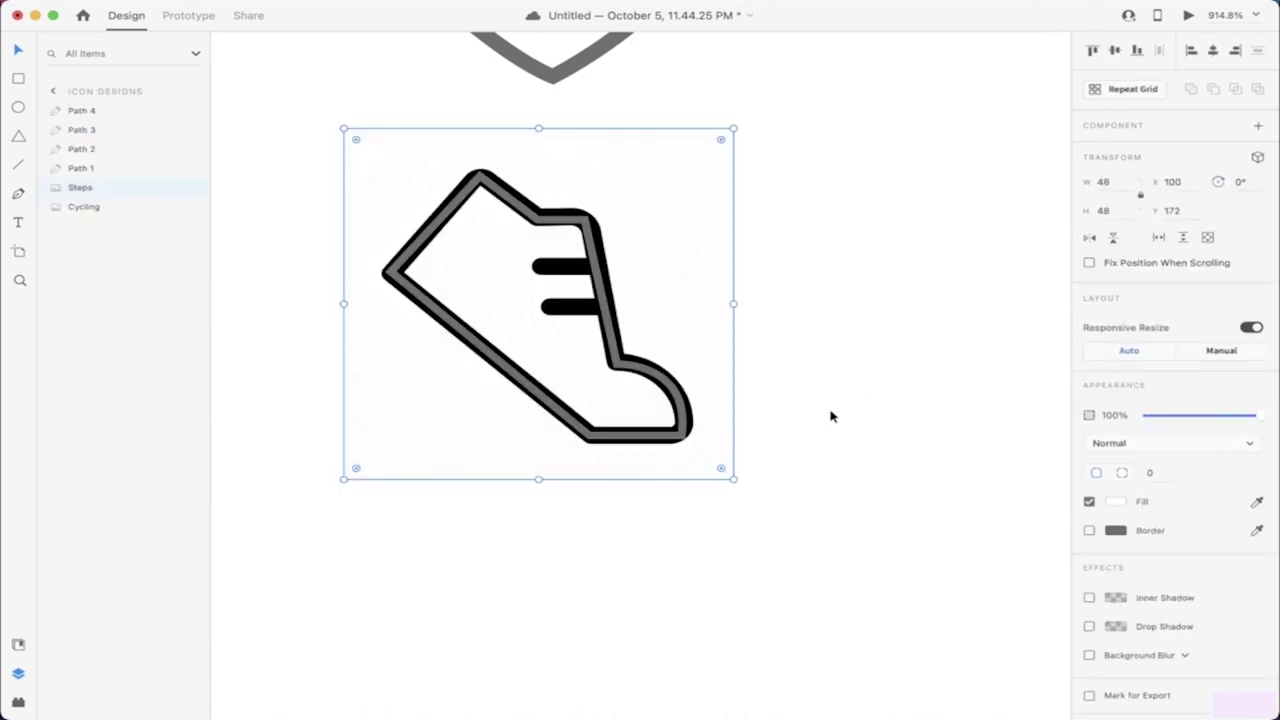
key(super+shift+z)
key(super+z)
scroll(536, 333, up, 2)
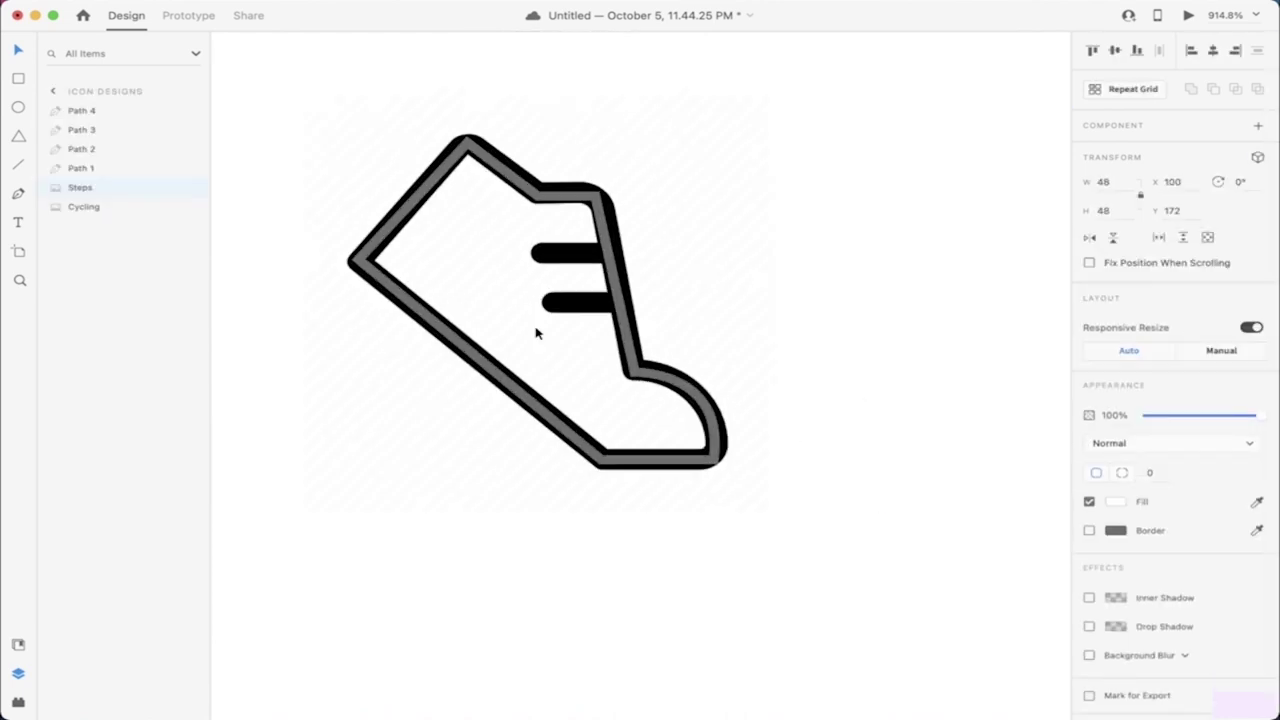
scroll(536, 333, up, 3)
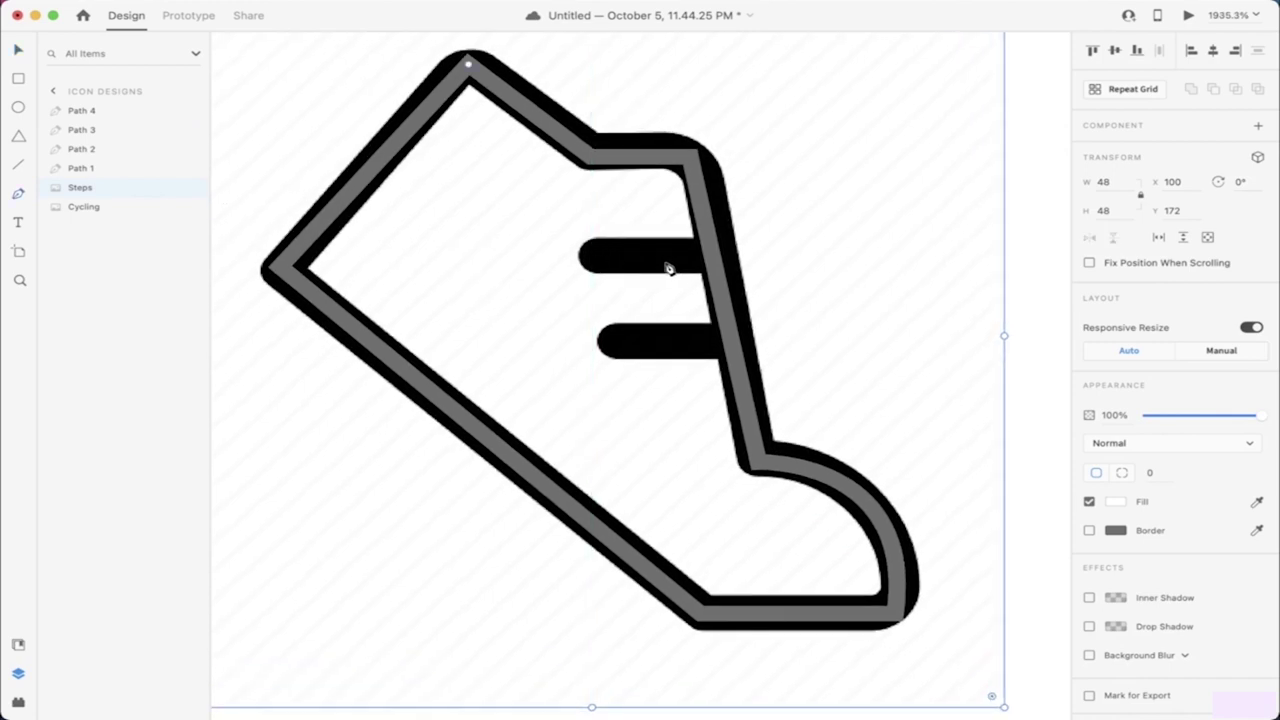
key(p)
scroll(651, 268, down, 3)
scroll(651, 268, down, 5)
scroll(560, 310, up, 3)
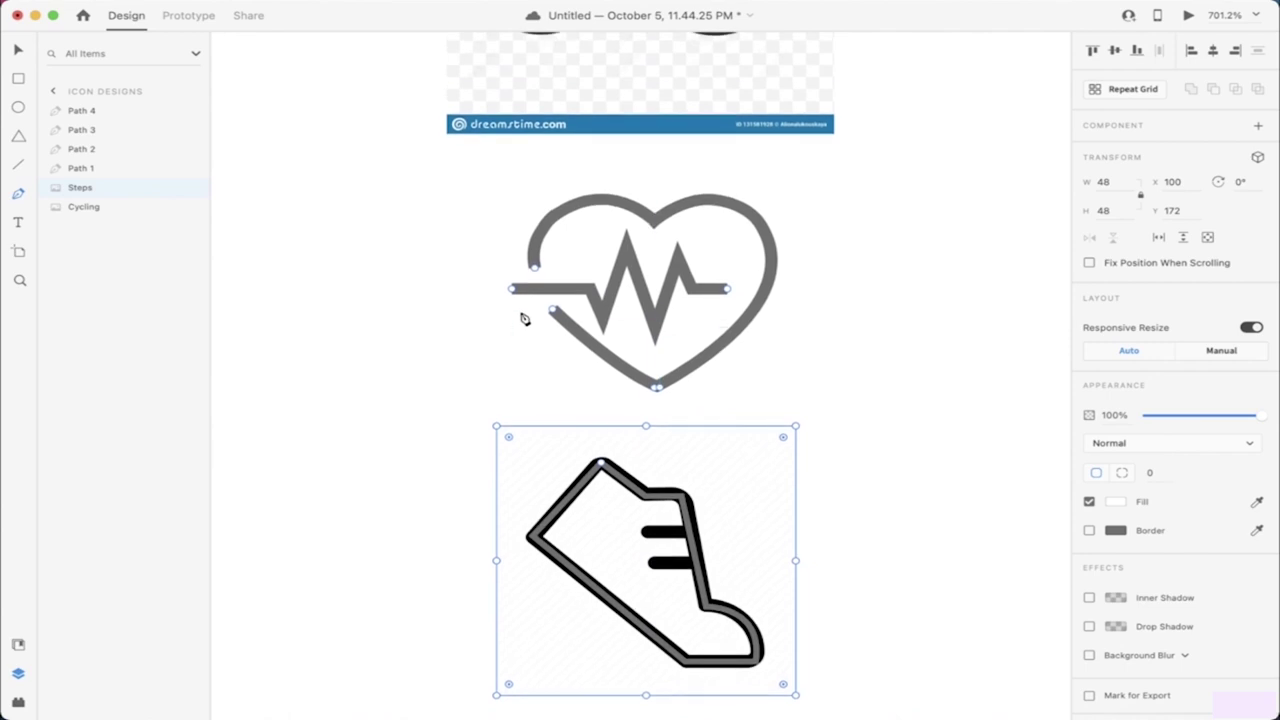
key(Escape)
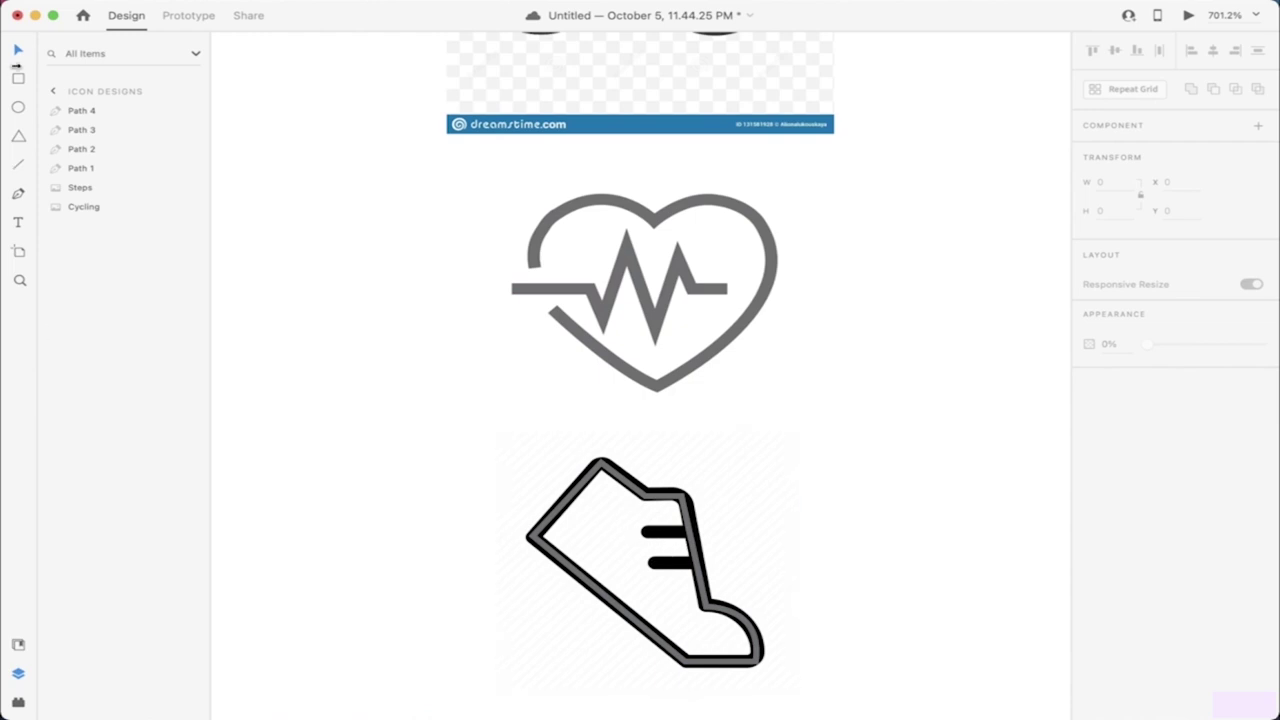
Step: Trace the shoe's upper lace bar with the Pen tool as a straight horizontal line ending just short of the front edge
click(19, 195)
scroll(579, 419, up, 10)
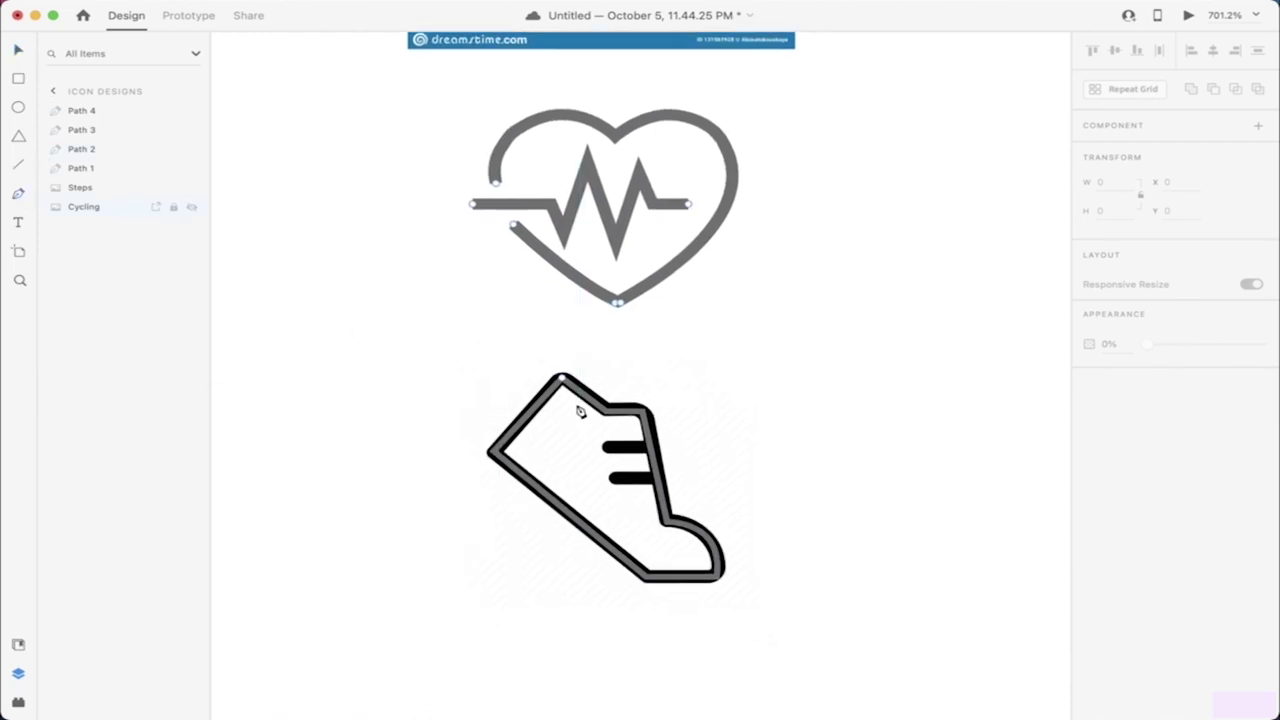
scroll(579, 419, down, 5)
scroll(579, 419, right, 2)
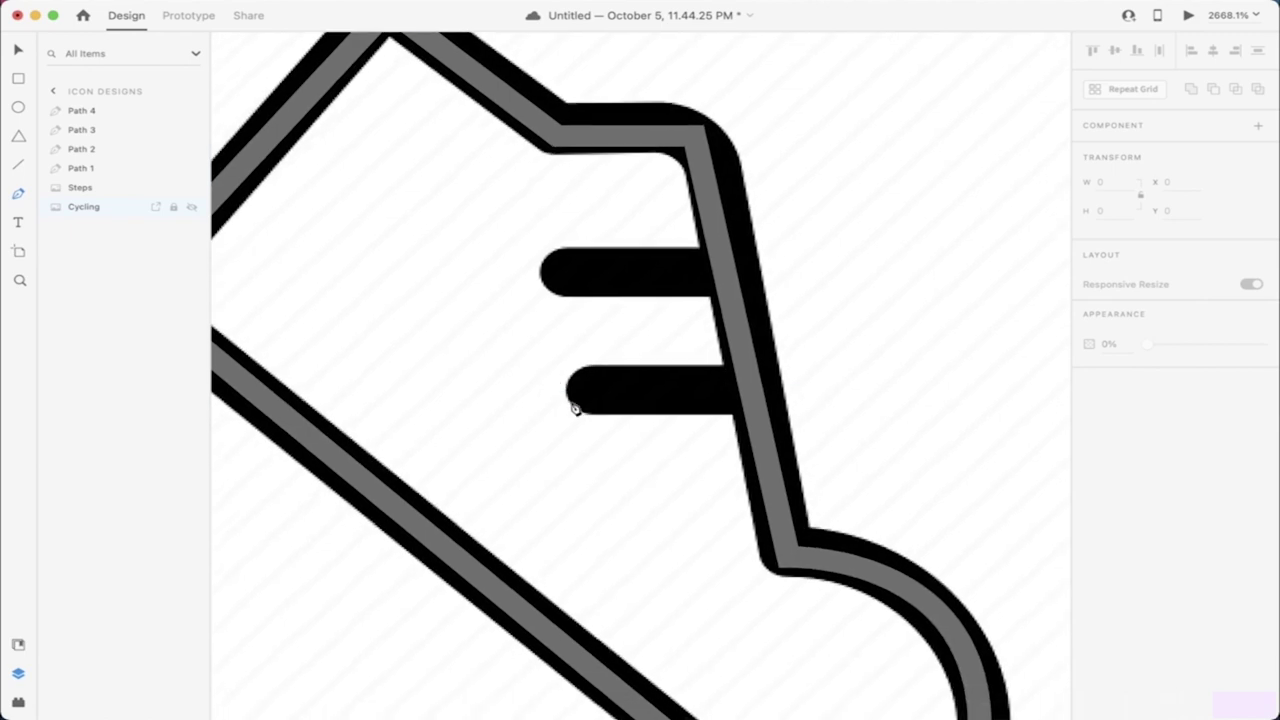
click(556, 275)
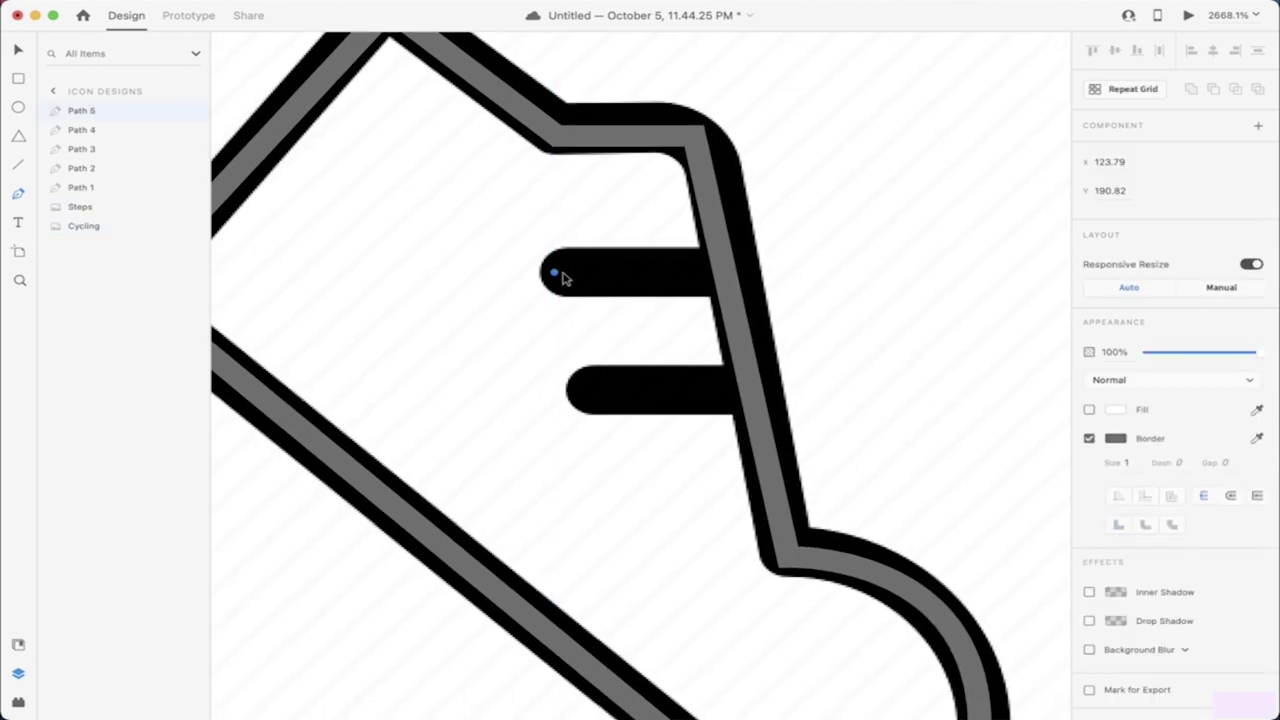
click(697, 277)
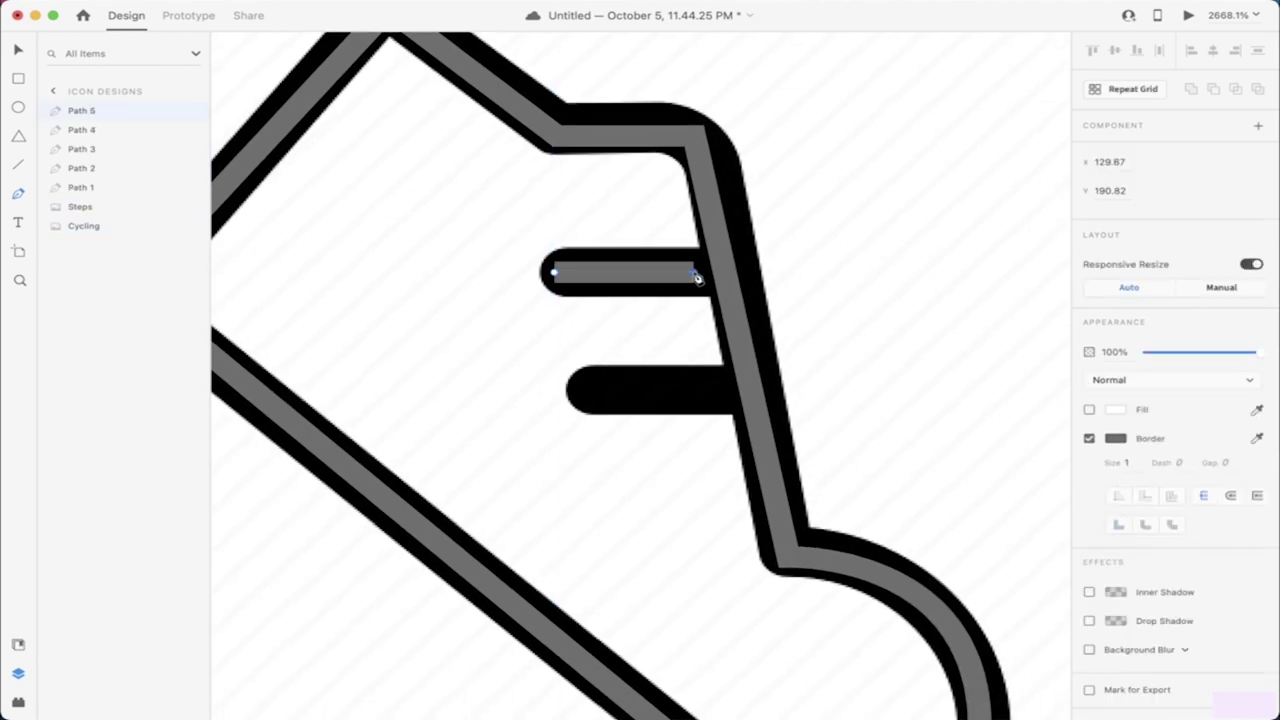
key(Escape)
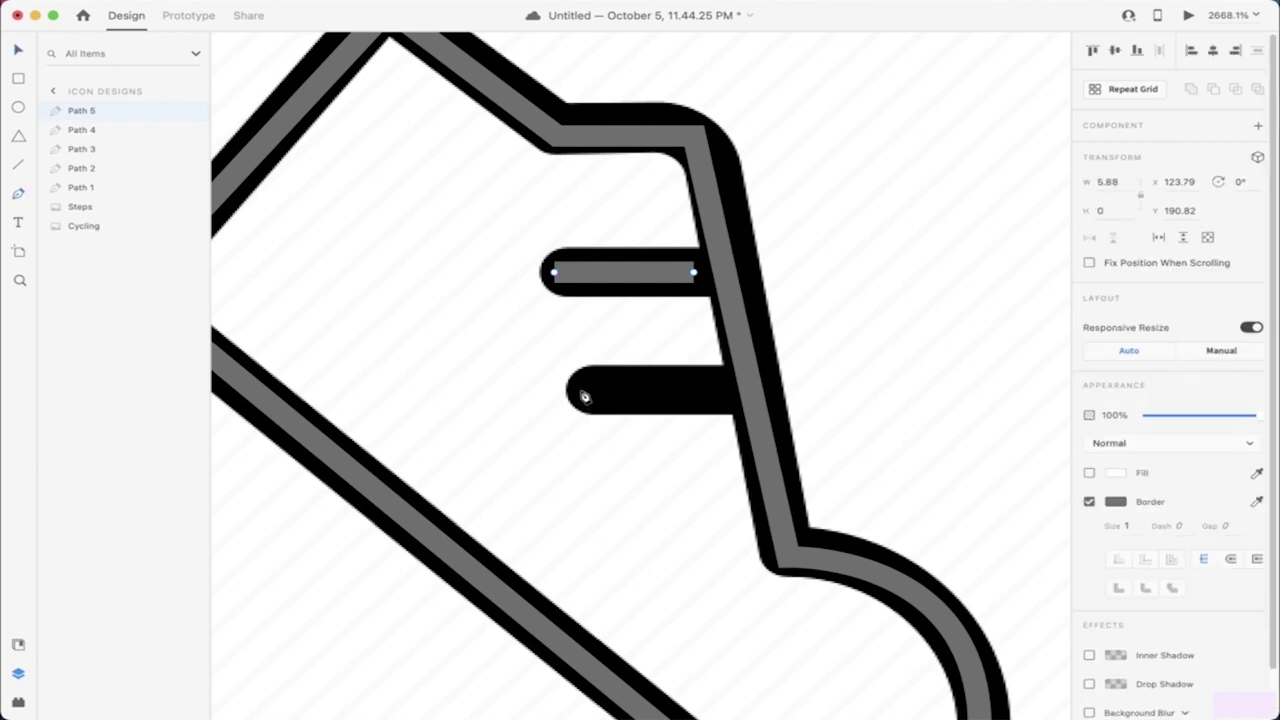
Step: Trace the shoe's lower lace bar as a second straight horizontal line and deselect it
click(581, 391)
click(715, 390)
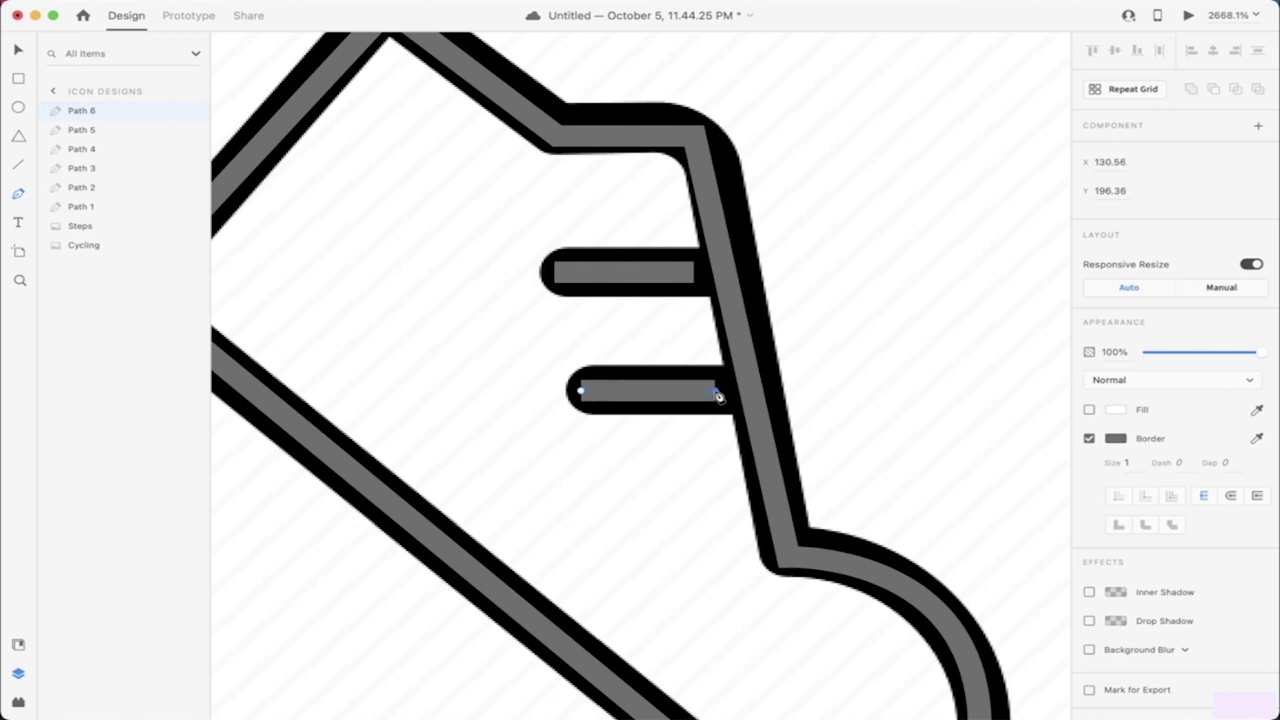
scroll(545, 405, down, 6)
key(Escape)
scroll(560, 390, up, 5)
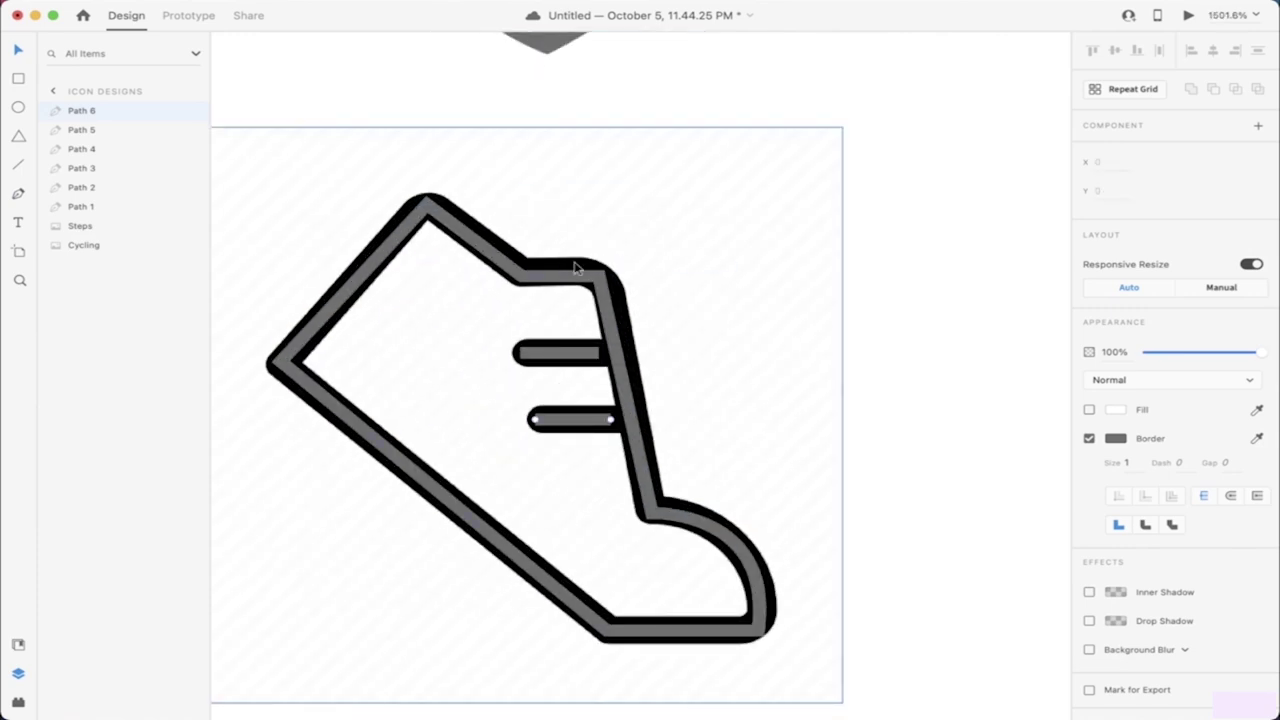
key(Escape)
click(923, 197)
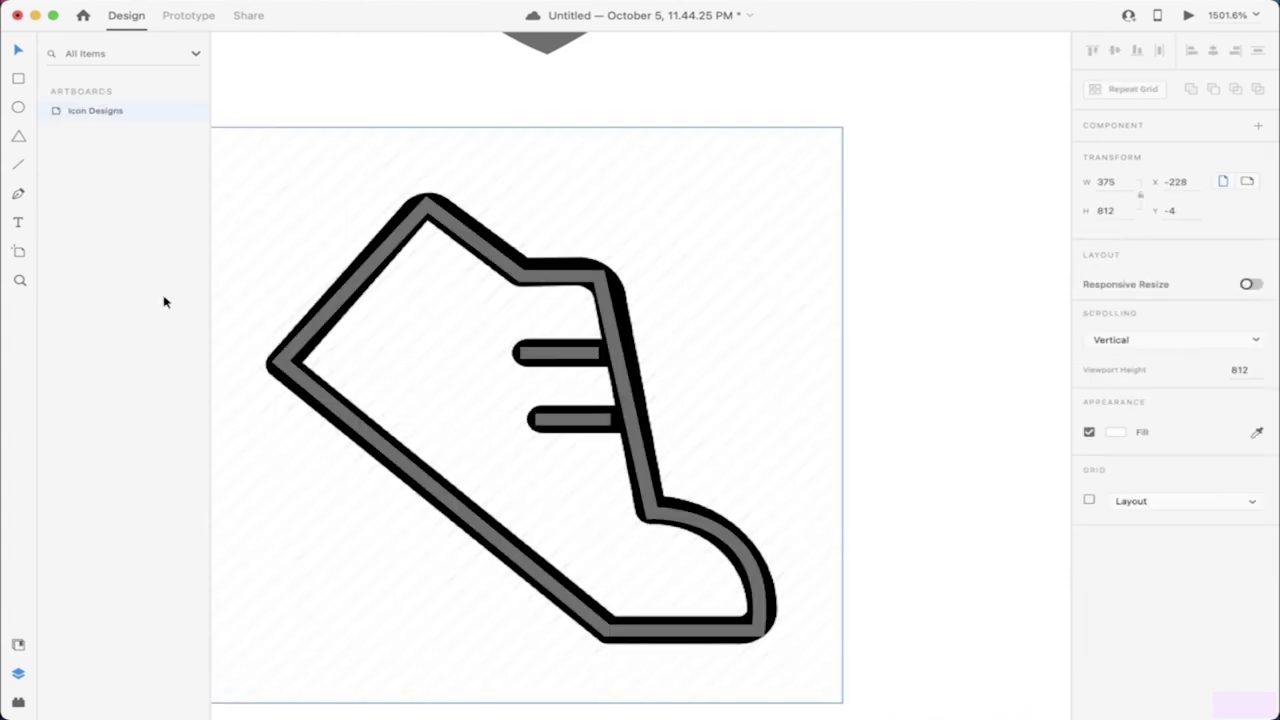
Step: Shift the Steps reference image horizontally to X 150 so it sits beside the traced shoe
click(350, 278)
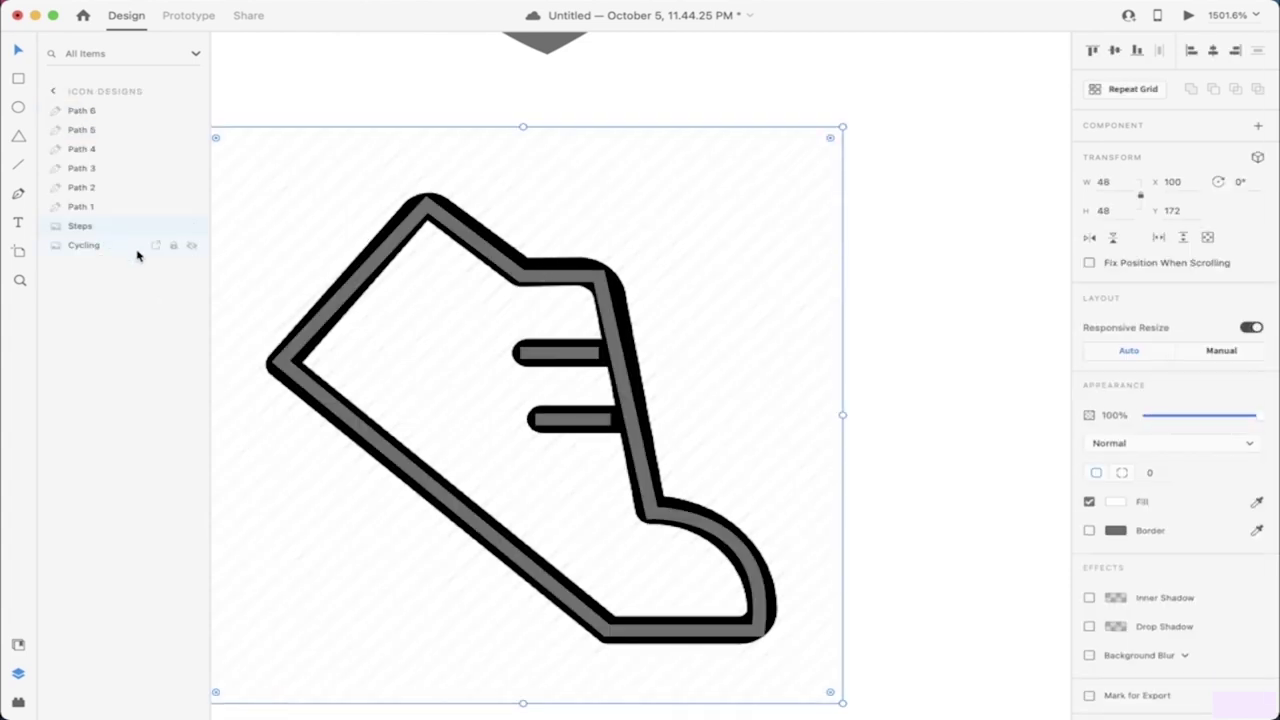
key(shift+Right)
key(shift+Right)
key(shift+Right)
key(shift+Right)
key(shift+Right)
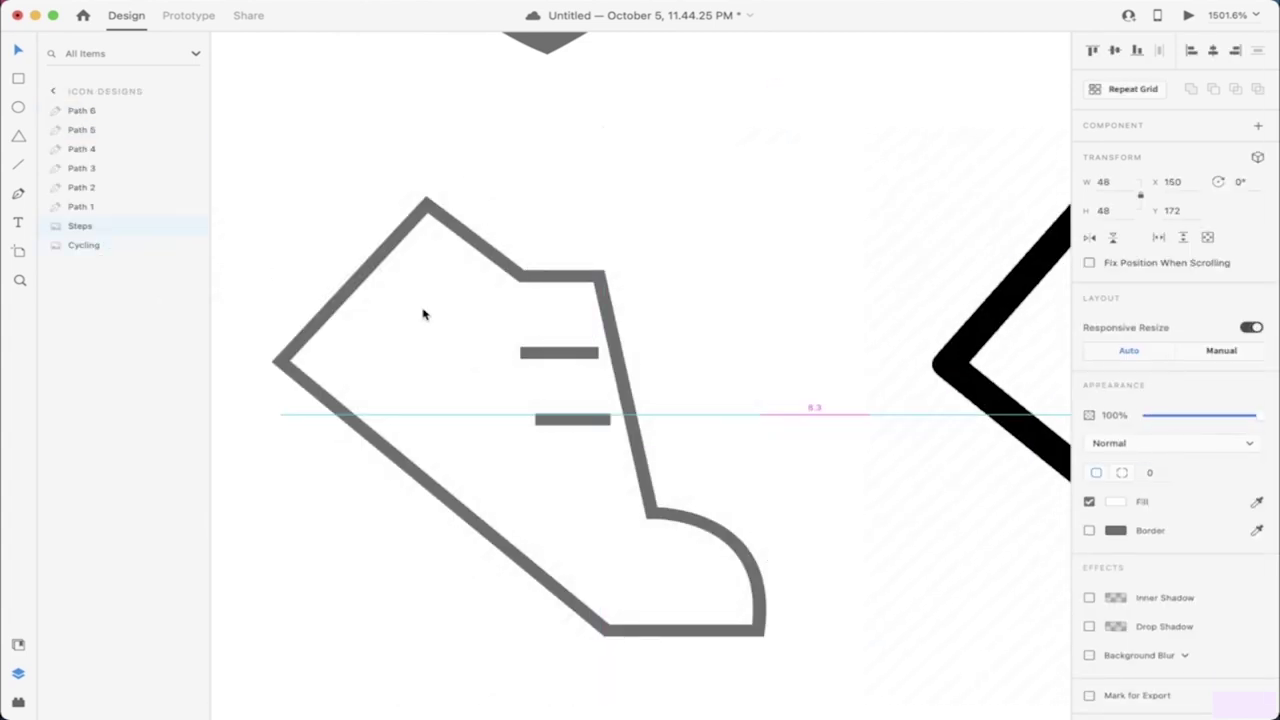
scroll(446, 318, down, 3)
scroll(446, 318, down, 3)
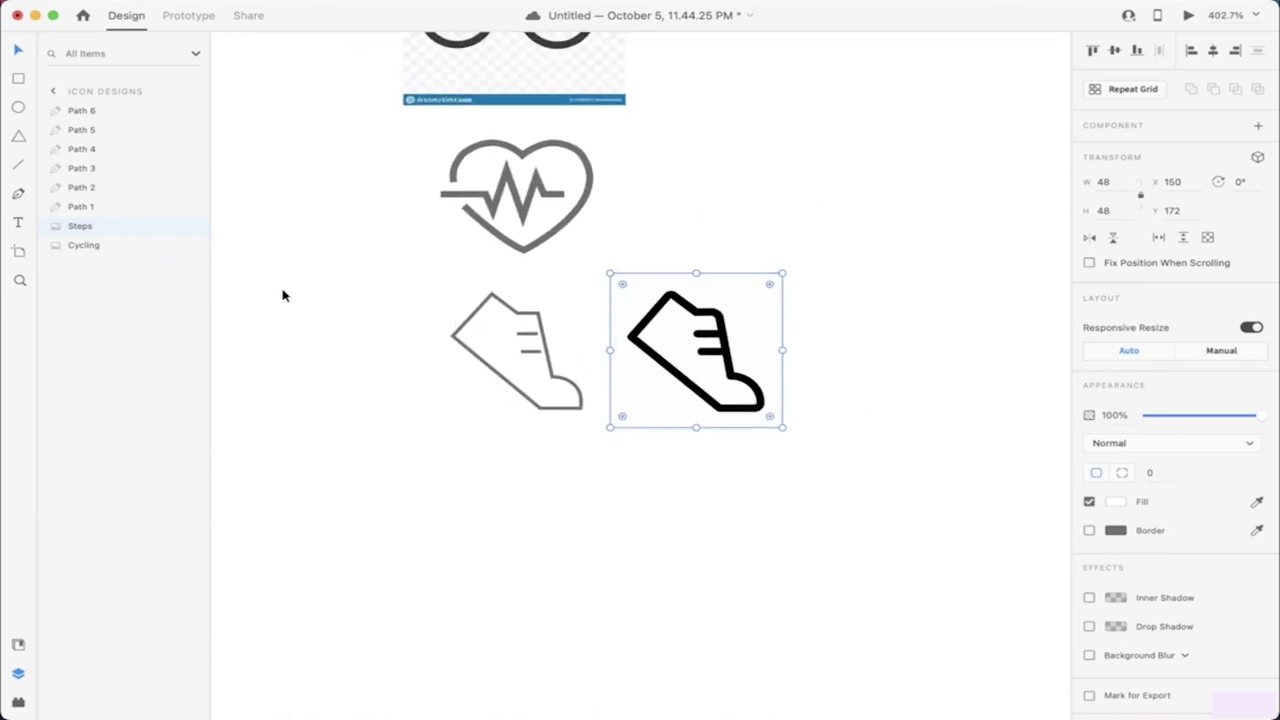
scroll(368, 327, up, 2)
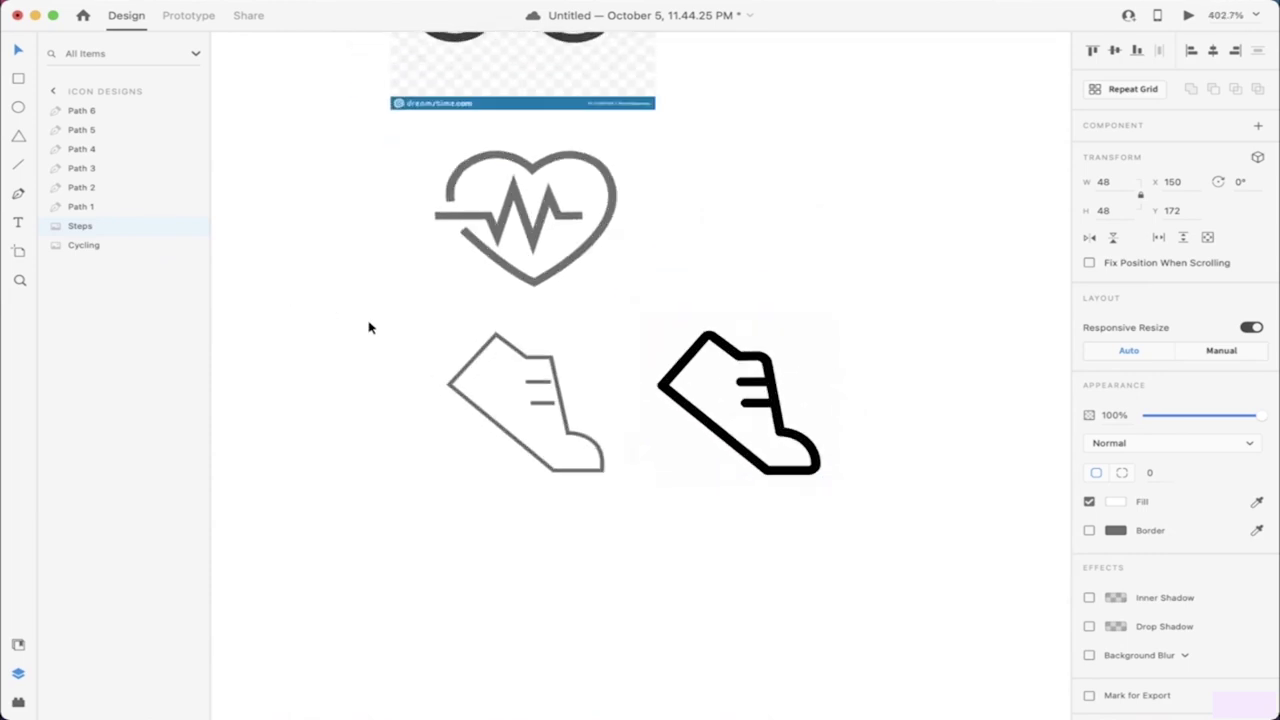
Step: Set the border size of the shoe outline and both lace lines to 2
click(572, 552)
drag(510, 501, 590, 382)
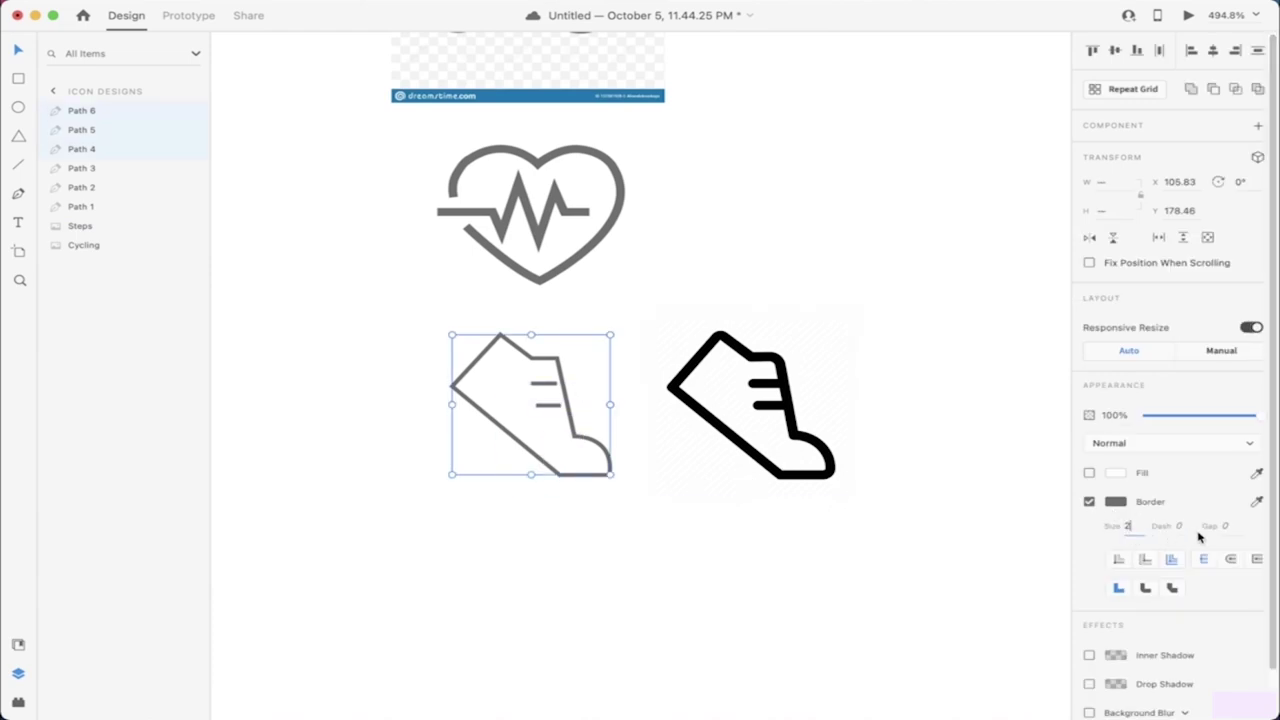
key(Return)
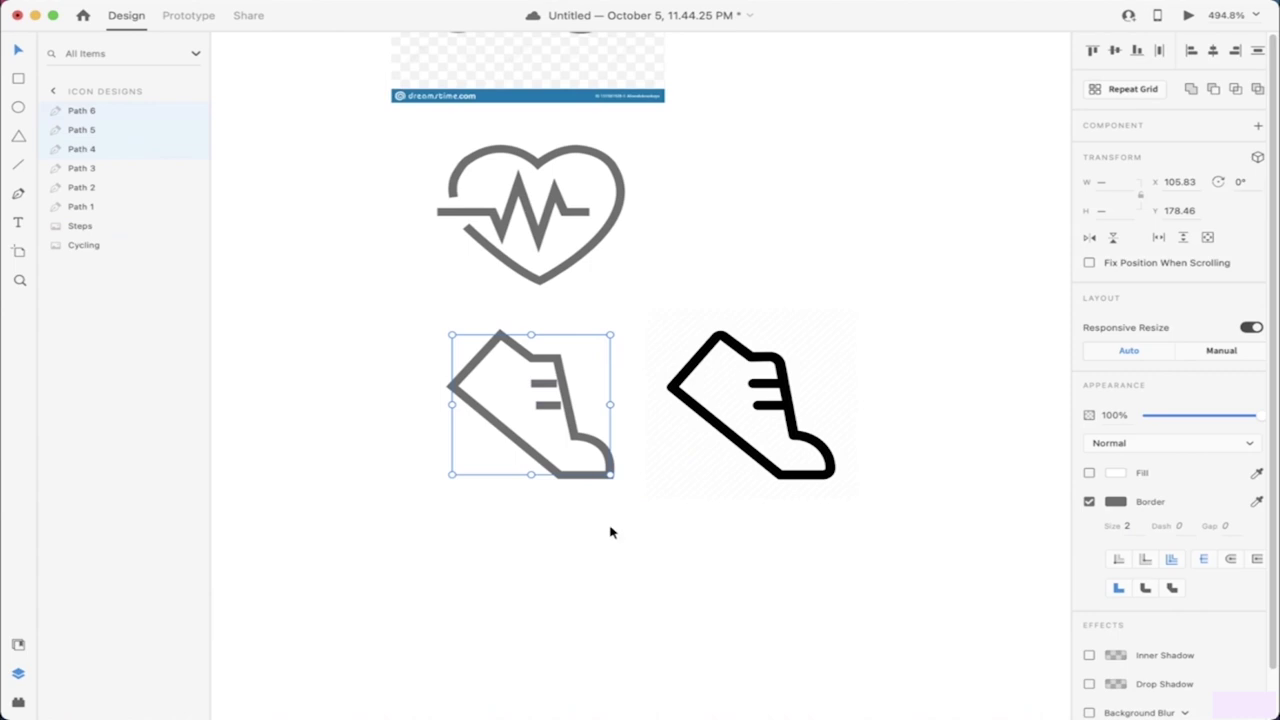
Step: Rotate the two lace lines together to -15° and shift them slightly away from the shoe's front edge
scroll(610, 532, up, 3)
click(651, 337)
click(519, 352)
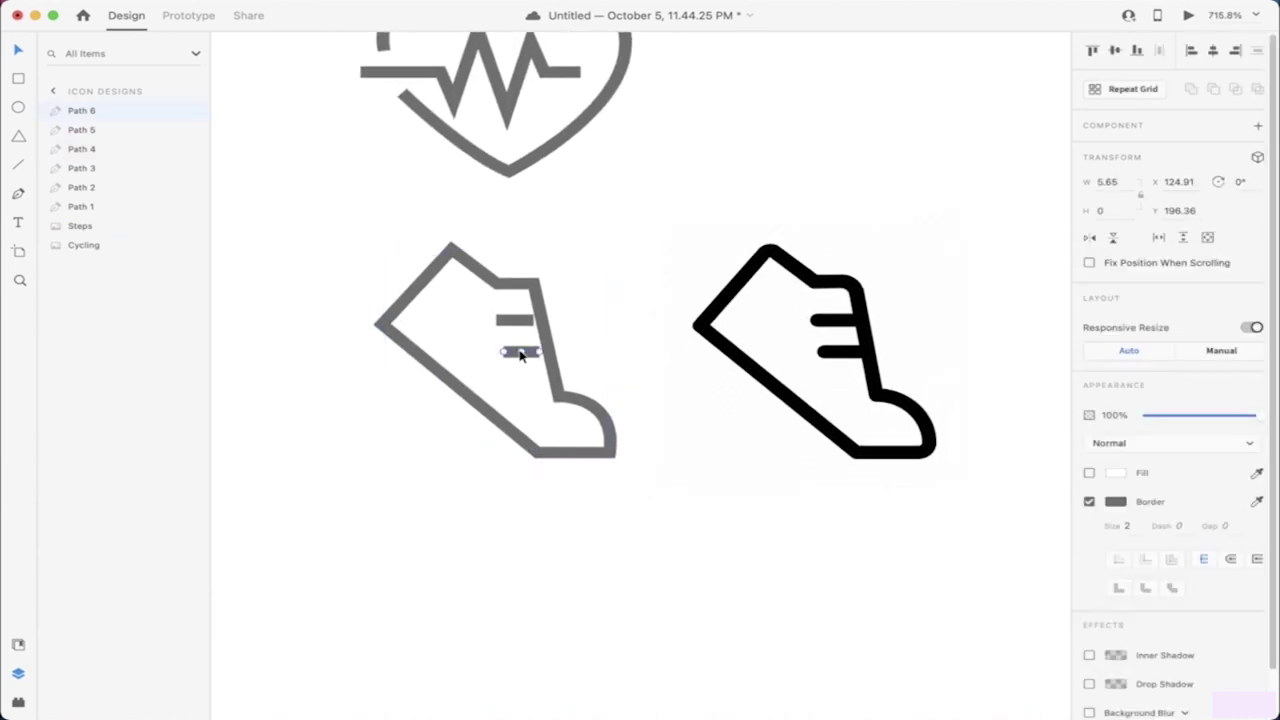
scroll(519, 354, up, 5)
shift+click(507, 284)
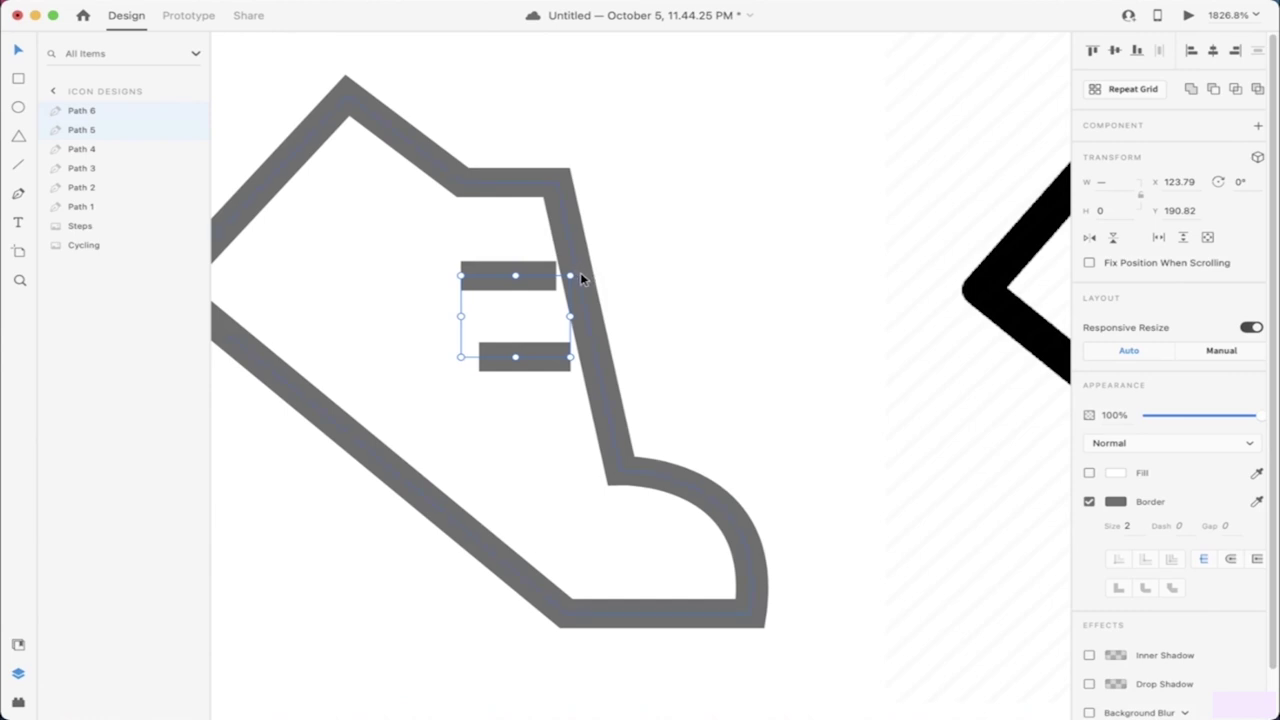
drag(577, 272, 567, 248)
drag(495, 276, 473, 275)
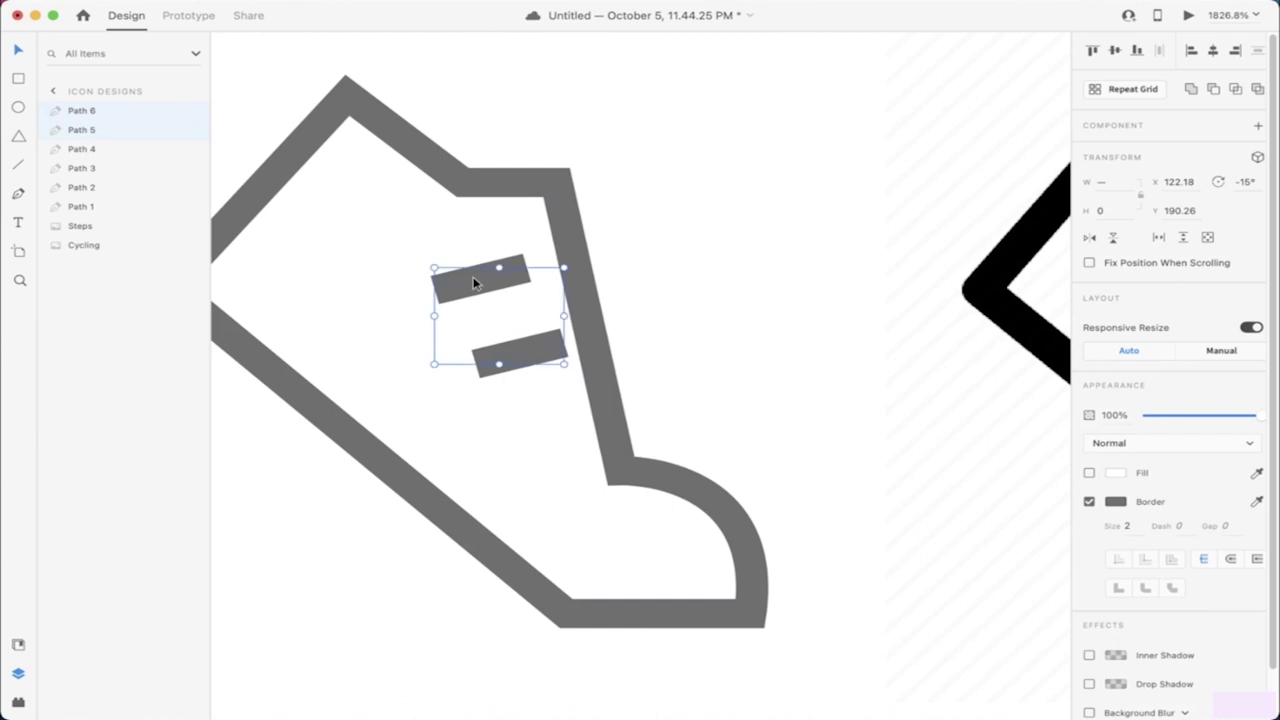
Step: Nudge the upper lace line toward the shoe's front edge to X 123.18 and deselect it
key(Escape)
click(475, 277)
key(Right)
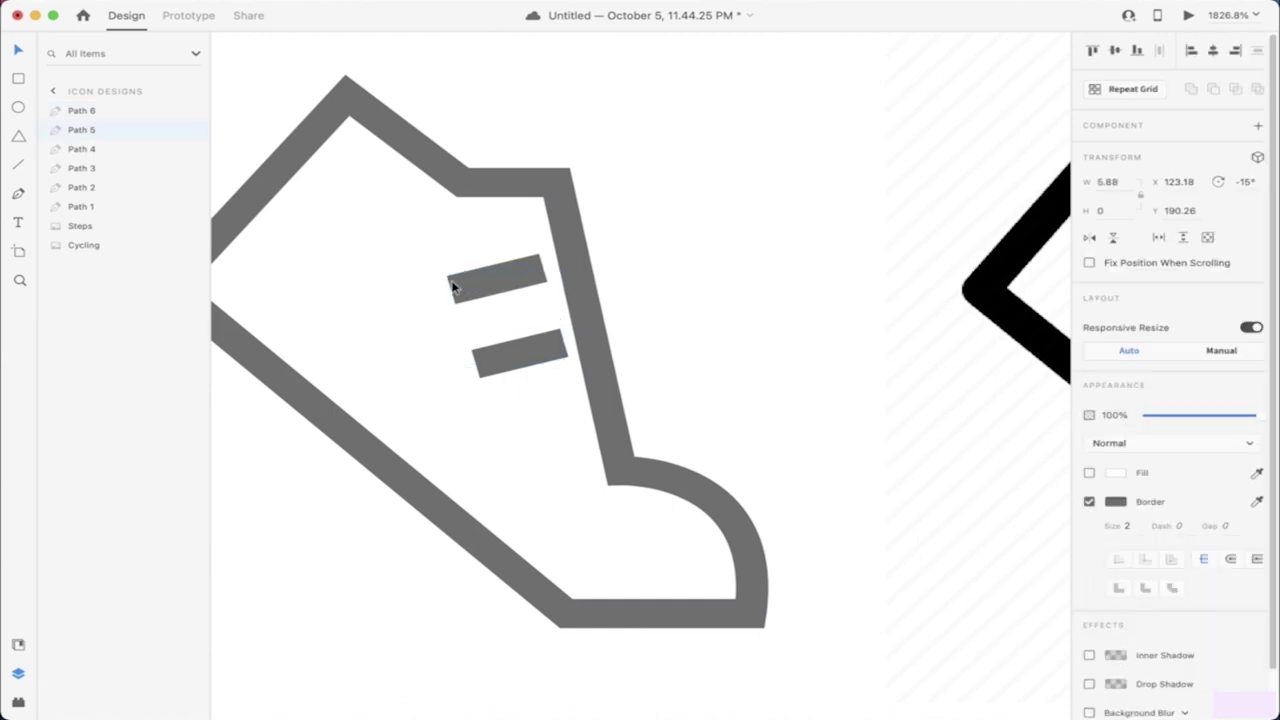
click(788, 323)
scroll(788, 323, down, 10)
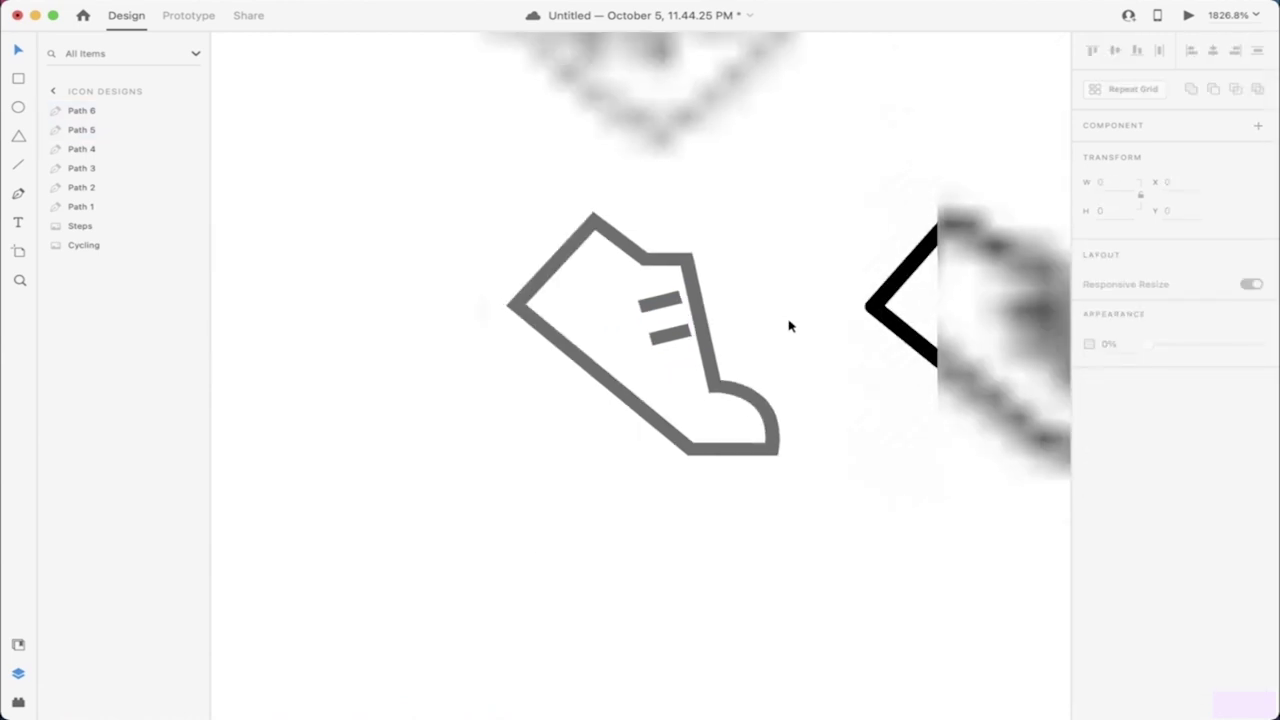
scroll(760, 355, down, 3)
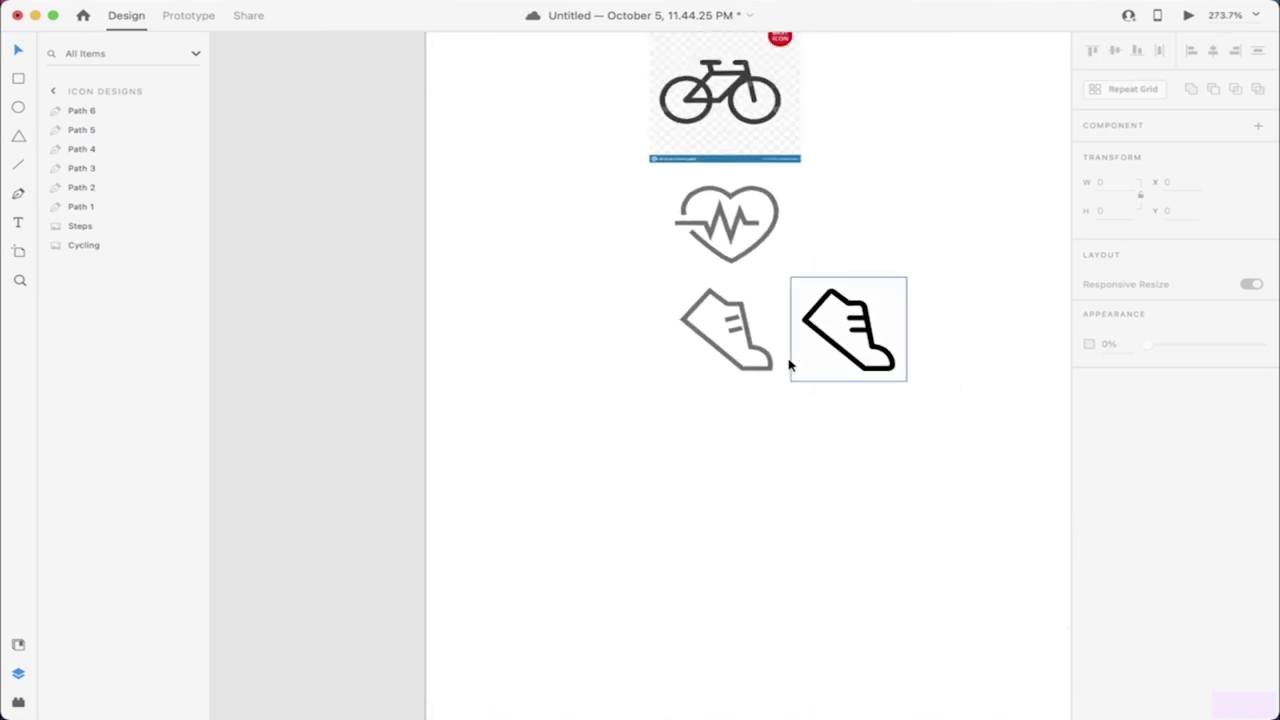
scroll(686, 366, up, 10)
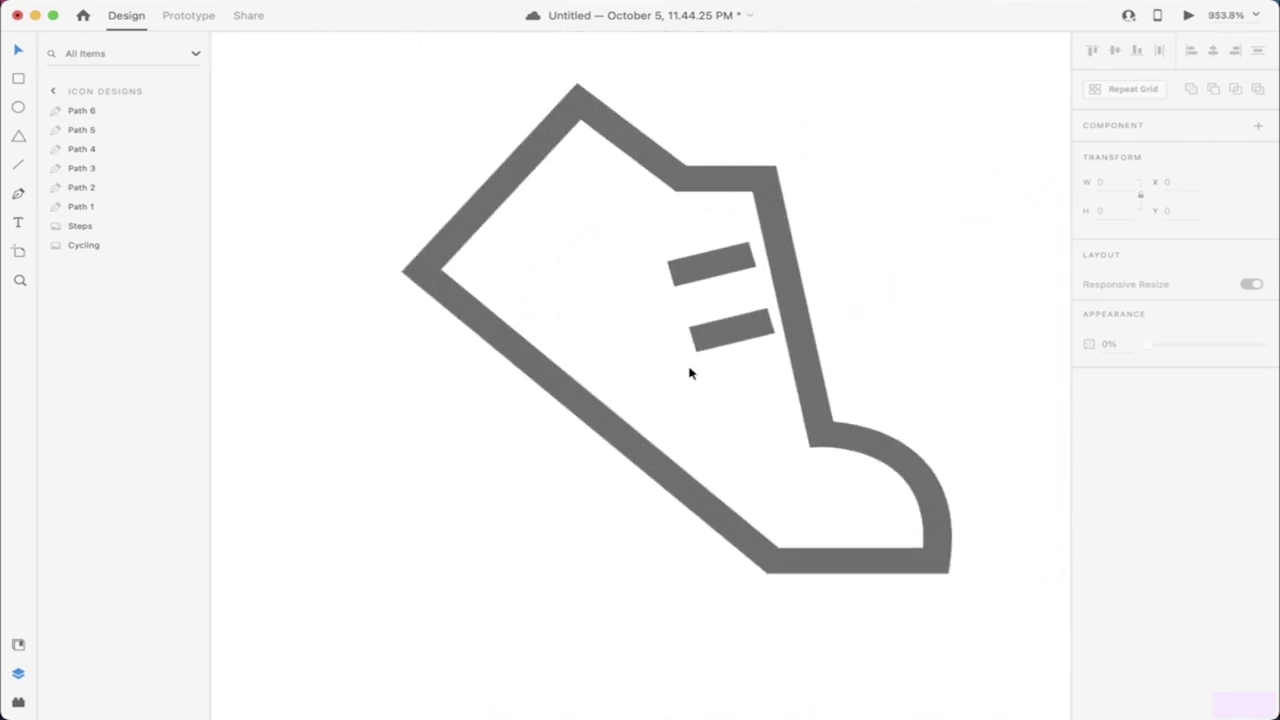
Step: Try stretching both lace lines so they extend across the shoe's front edge
click(699, 256)
shift+click(746, 333)
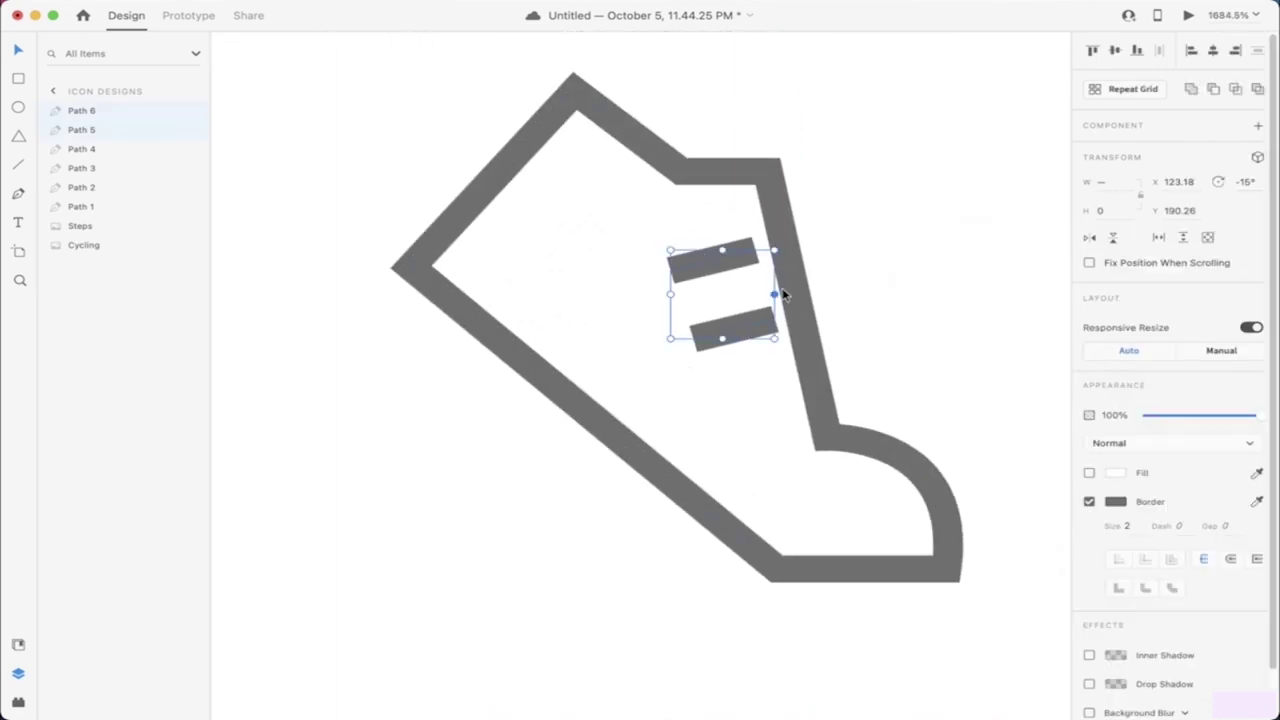
drag(782, 295, 876, 288)
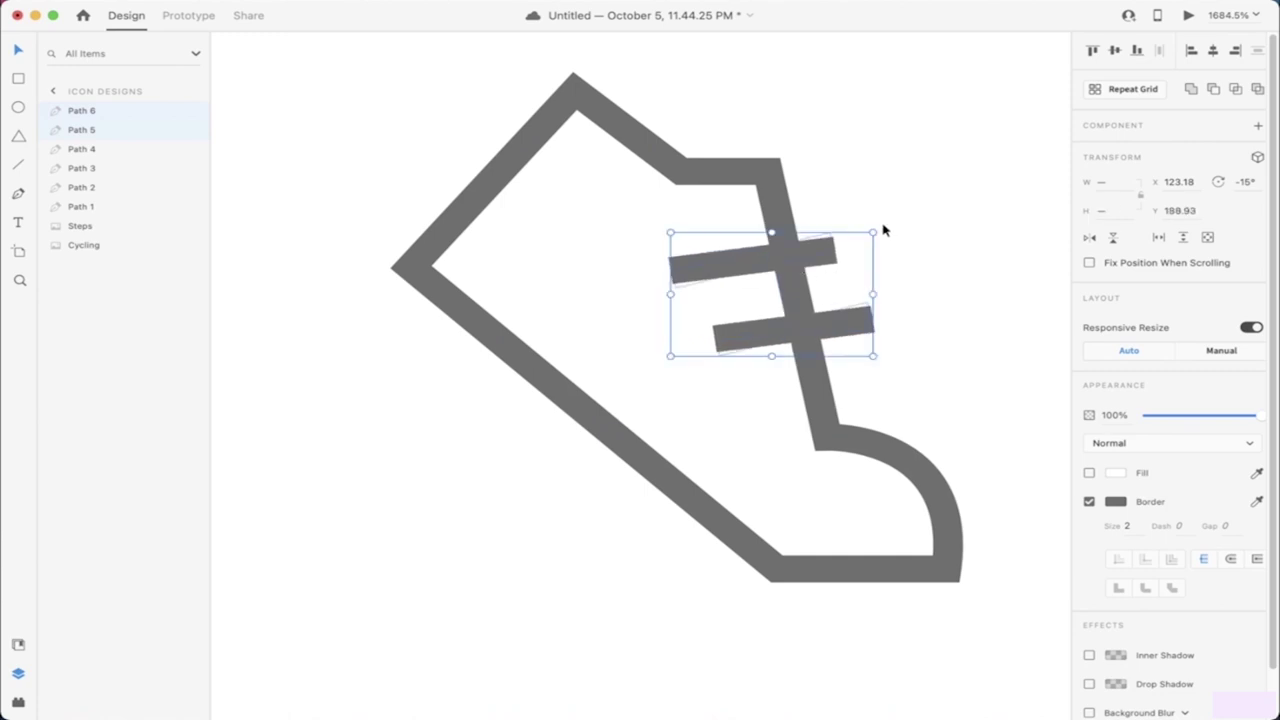
Step: Try tilting the stretched lines to -55° and placing them inside the middle of the shoe
drag(878, 231, 842, 205)
drag(745, 277, 610, 291)
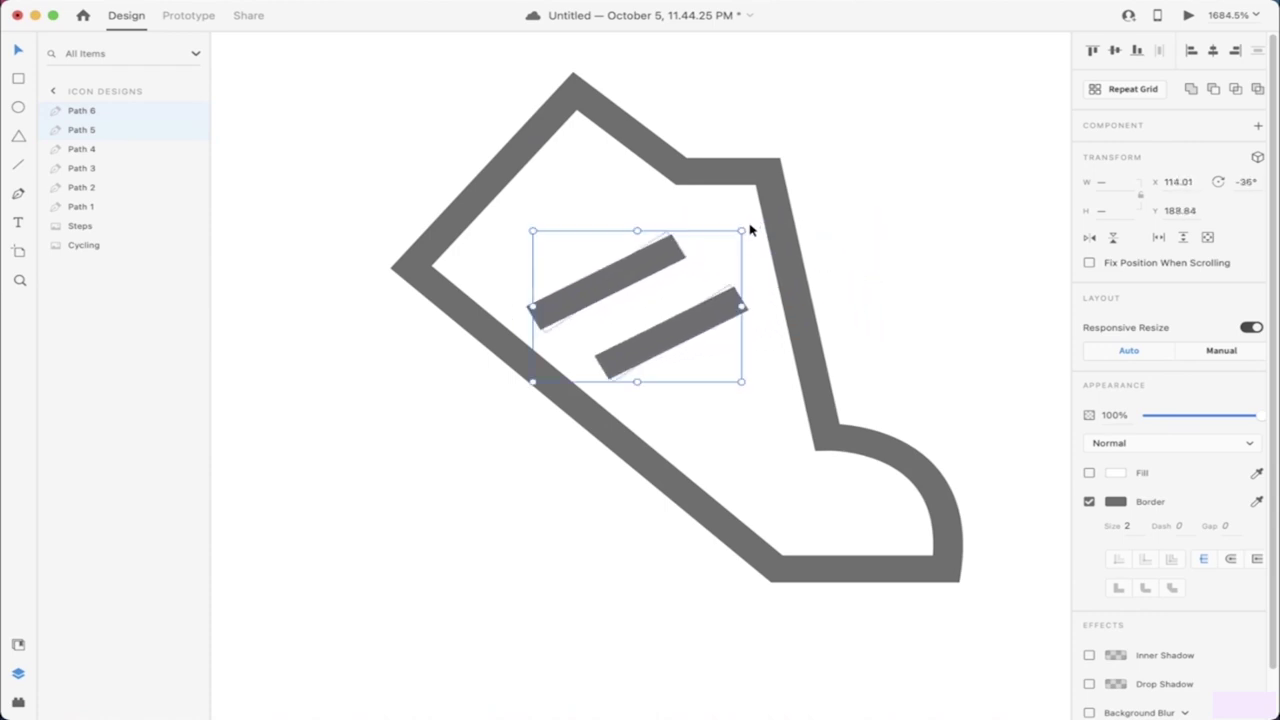
drag(751, 230, 711, 208)
drag(617, 273, 664, 302)
click(910, 348)
click(717, 362)
drag(724, 362, 702, 390)
shift+click(651, 317)
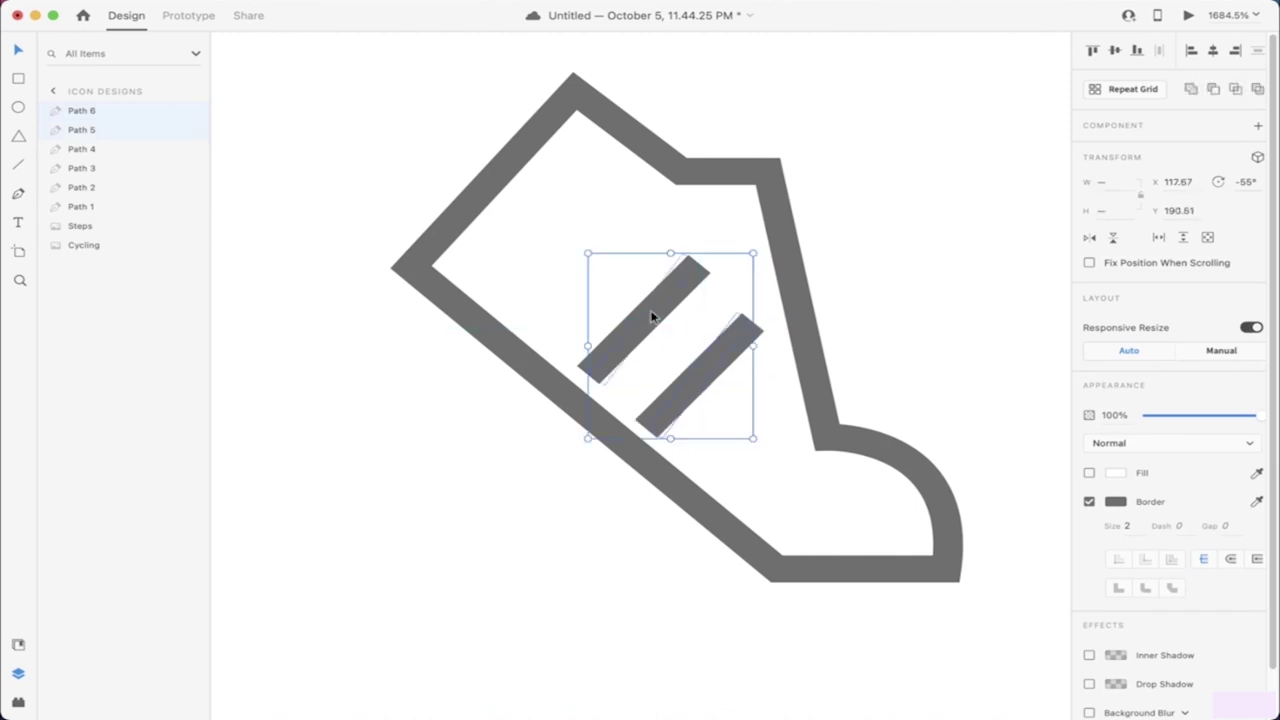
Step: Try placing the two slanted lines outside the shoe, behind the heel, as motion marks
drag(756, 255, 679, 306)
drag(651, 403, 686, 398)
click(680, 380)
click(640, 373)
scroll(737, 417, down, 10)
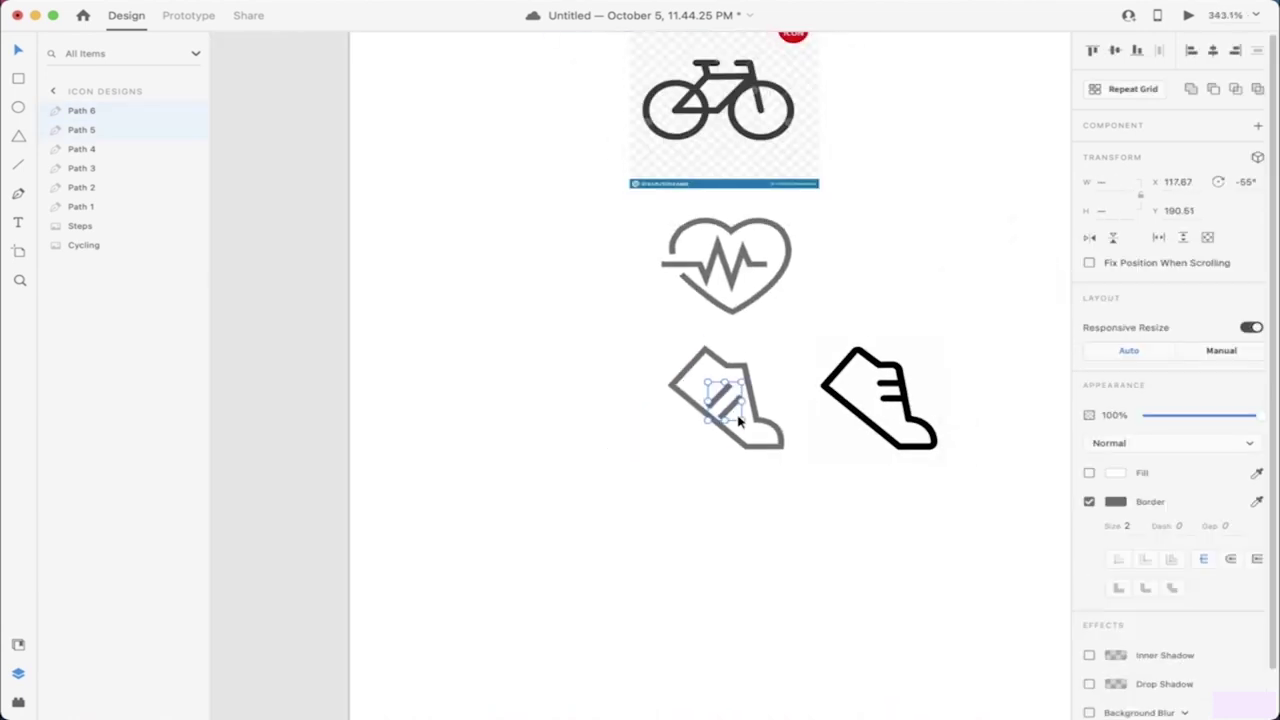
scroll(737, 420, up, 5)
drag(738, 388, 577, 428)
click(627, 468)
Step: Undo the stretching, steeper tilt and relocation of the two lace lines
scroll(627, 468, down, 10)
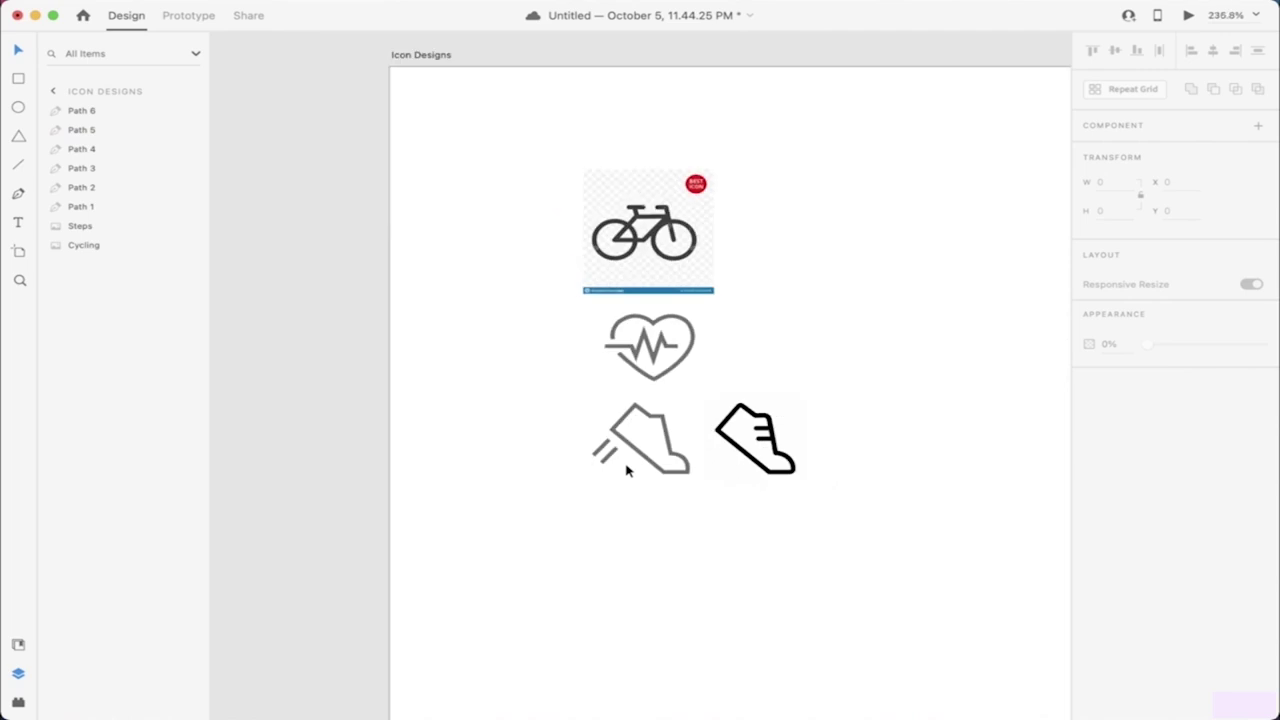
scroll(627, 468, up, 10)
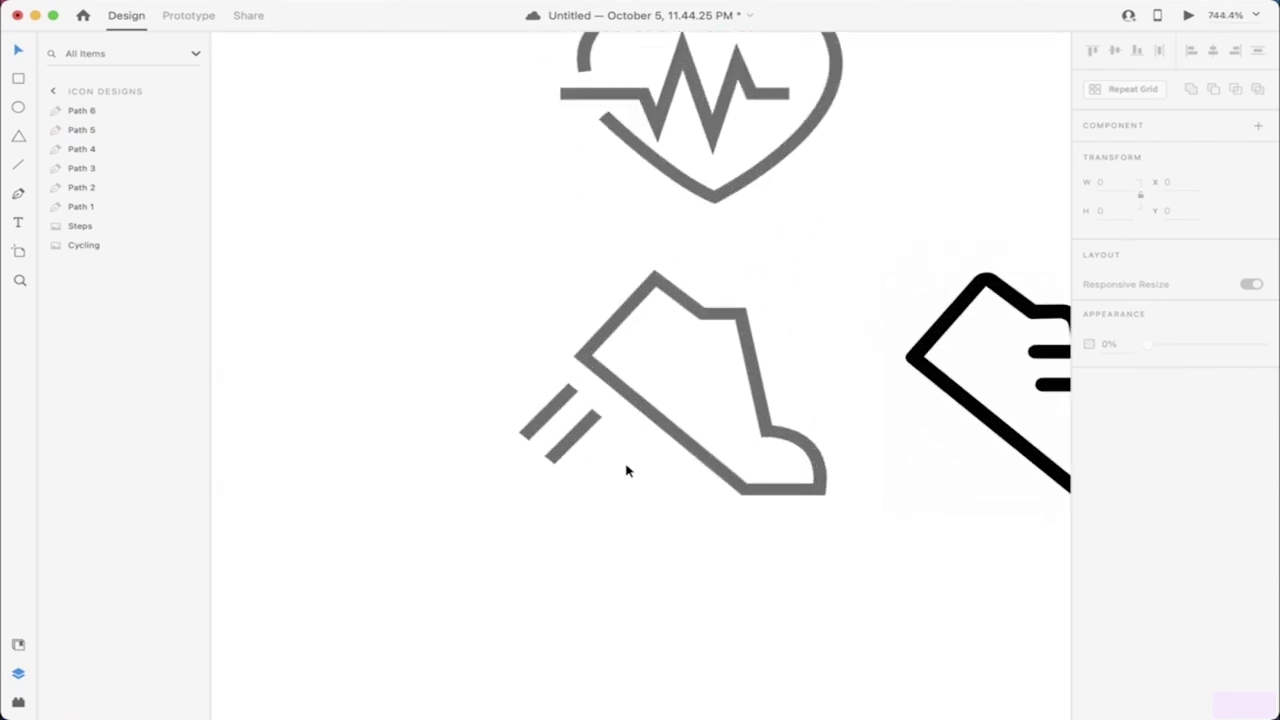
drag(627, 468, 655, 449)
scroll(778, 470, up, 5)
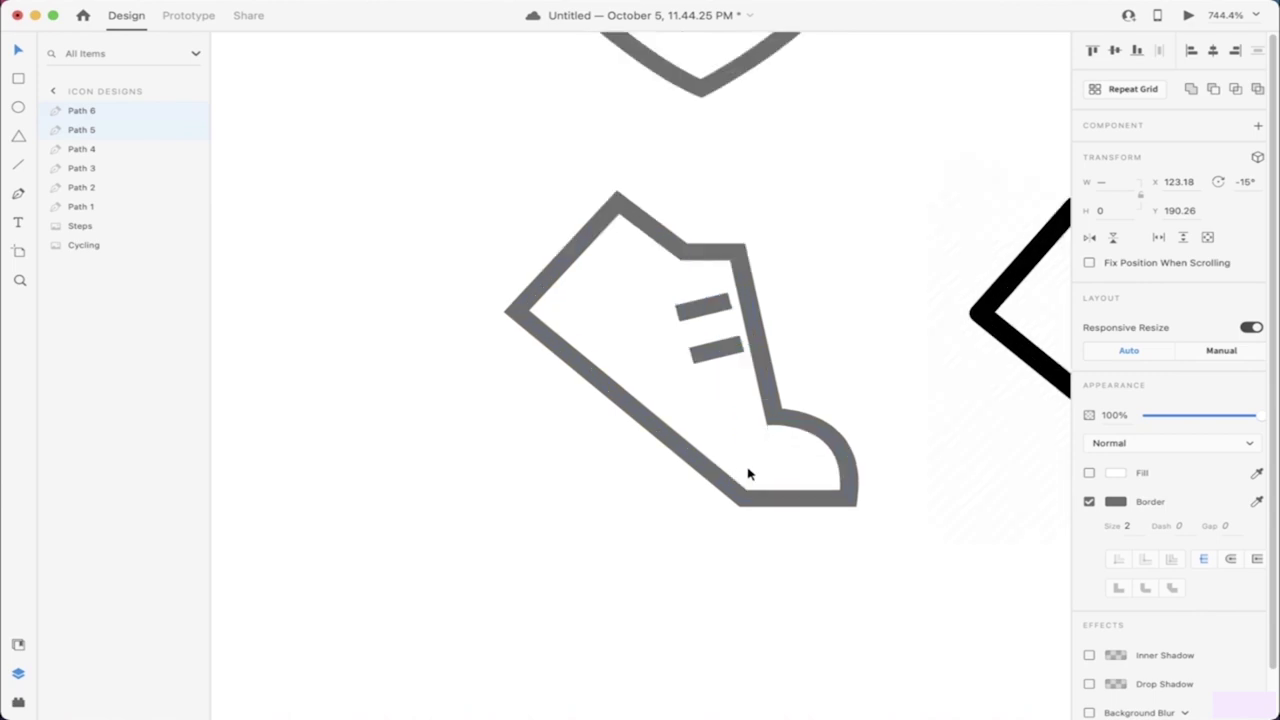
Step: Lower the upper lace line to Y 191.26 and rotate both lace lines together to 350°
click(741, 384)
click(692, 256)
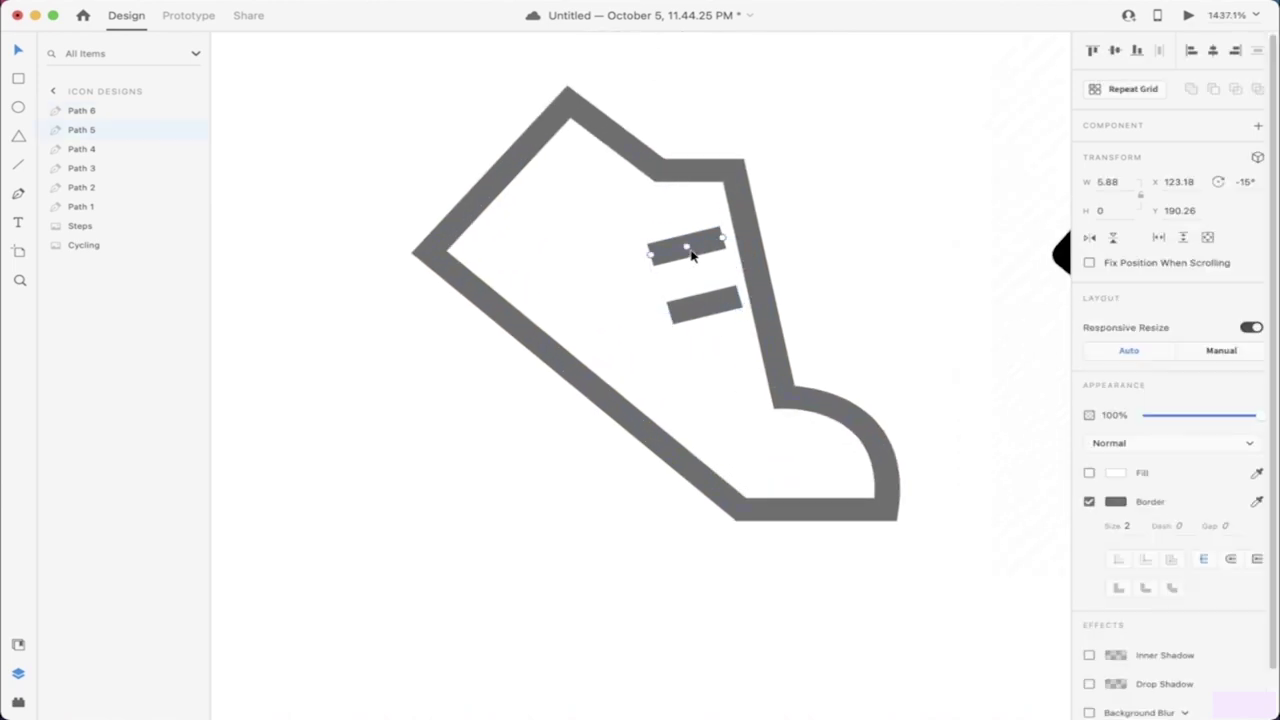
drag(706, 255, 708, 273)
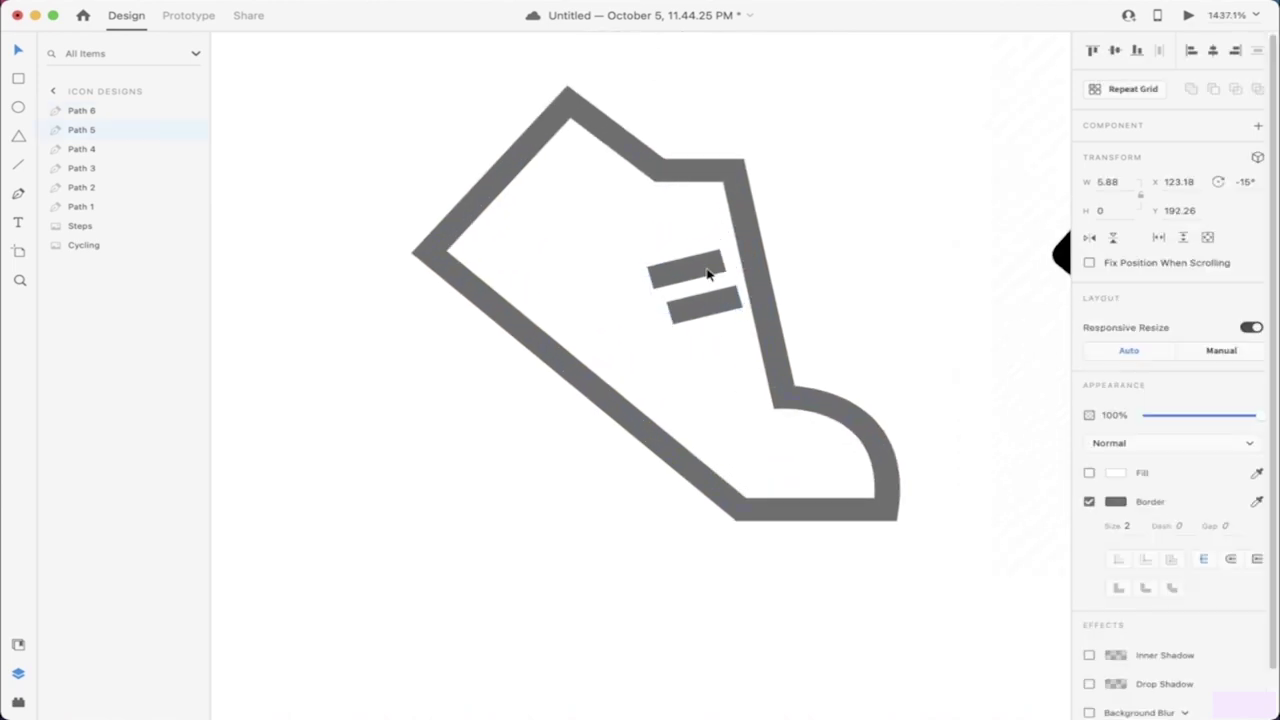
key(Up)
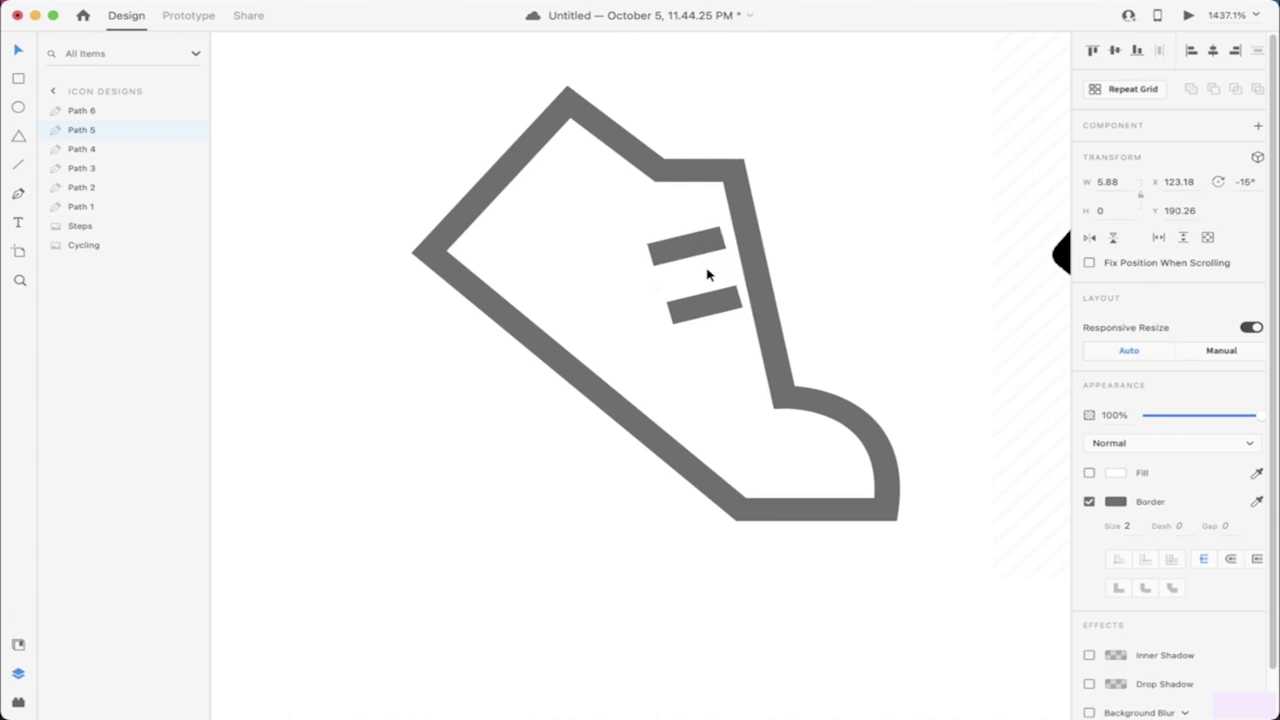
key(Right)
key(Left)
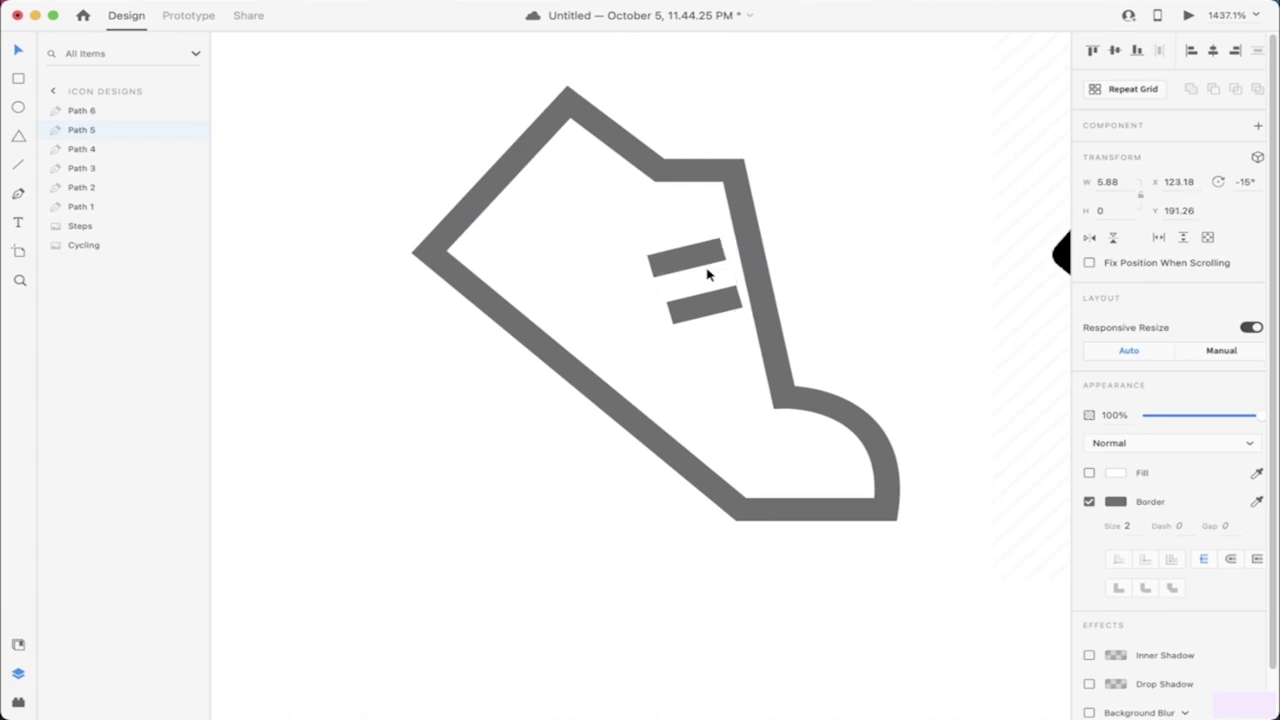
shift+click(729, 300)
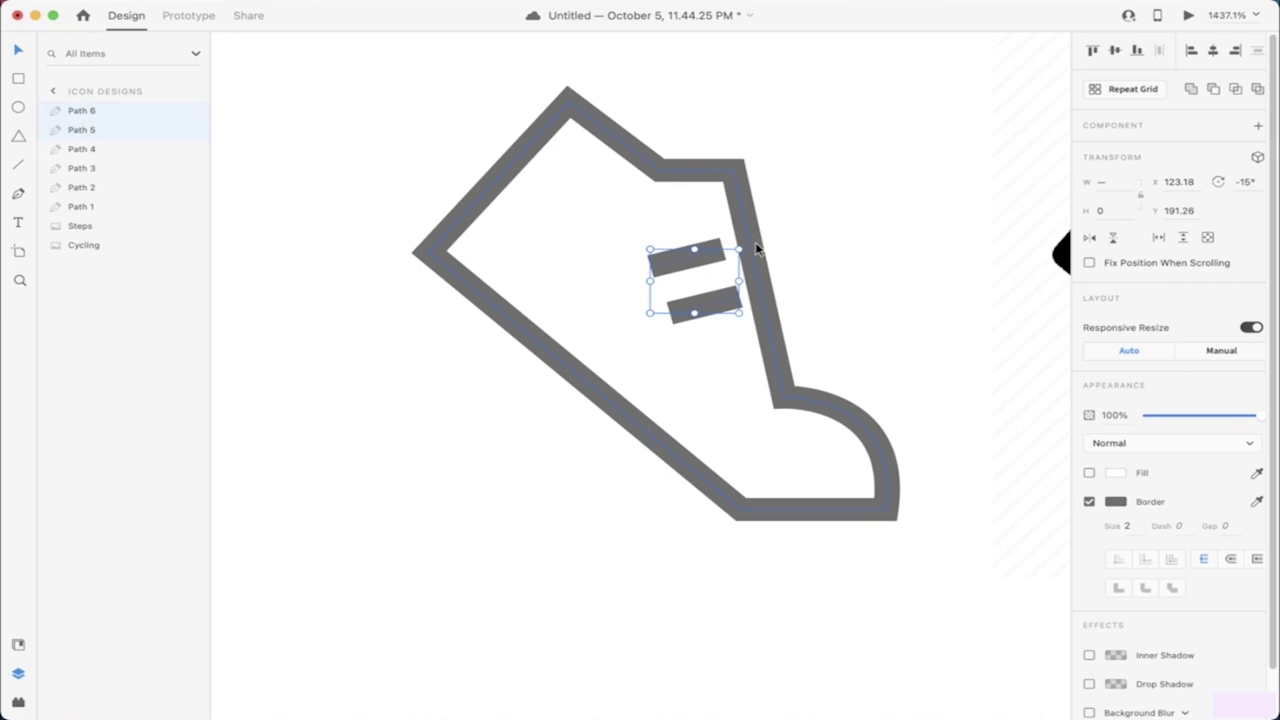
drag(748, 250, 751, 254)
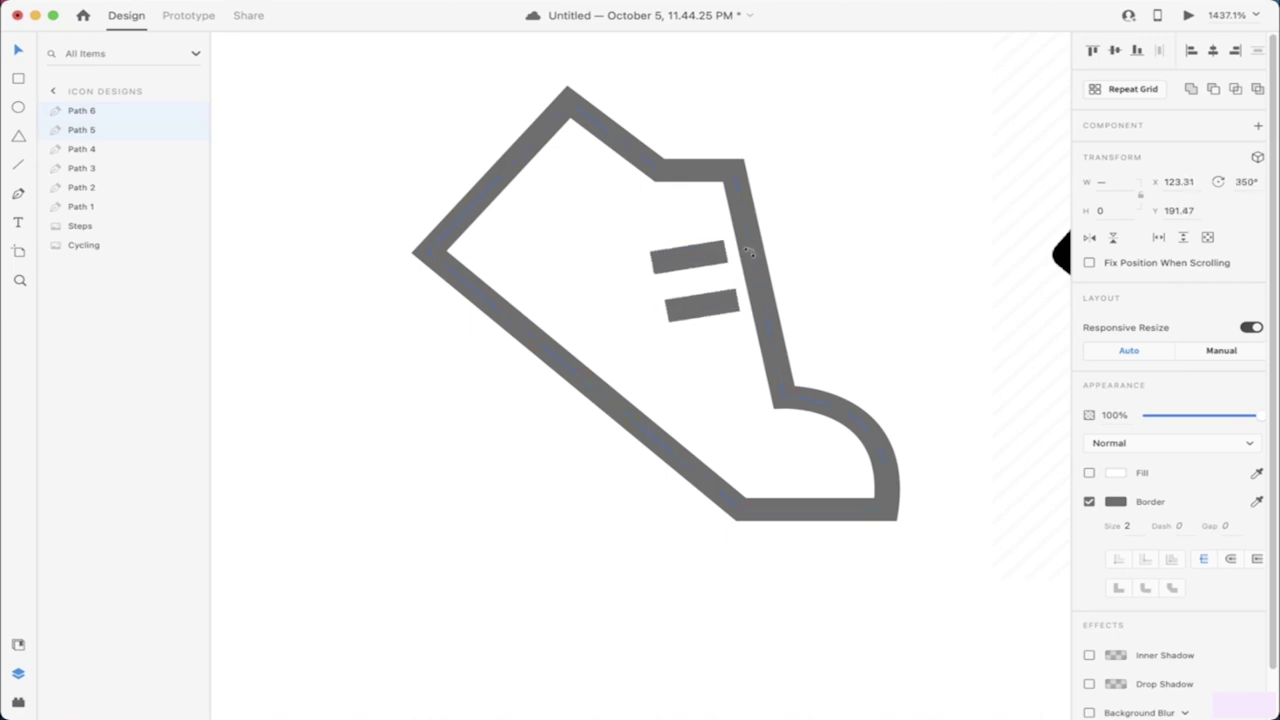
Step: Delete the black shoe reference image beside the traced shoe
click(806, 271)
scroll(806, 271, down, 5)
scroll(806, 271, up, 1)
scroll(806, 271, right, 1)
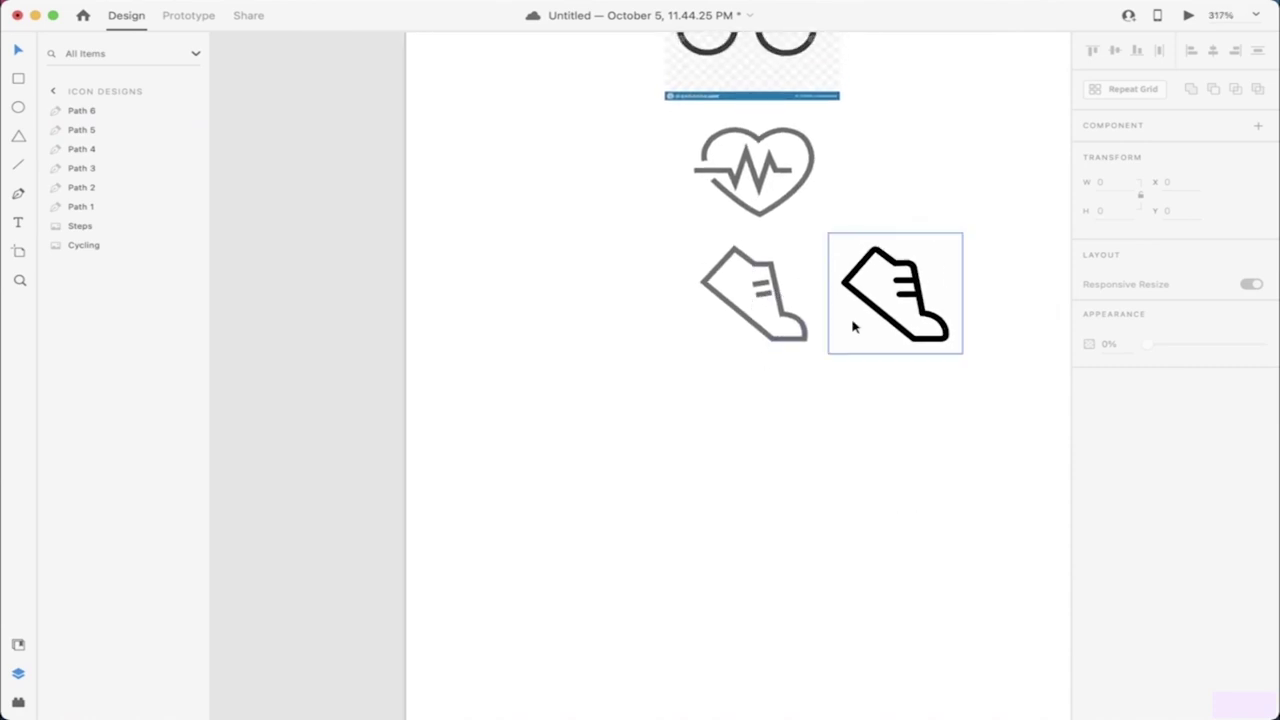
click(912, 292)
key(Delete)
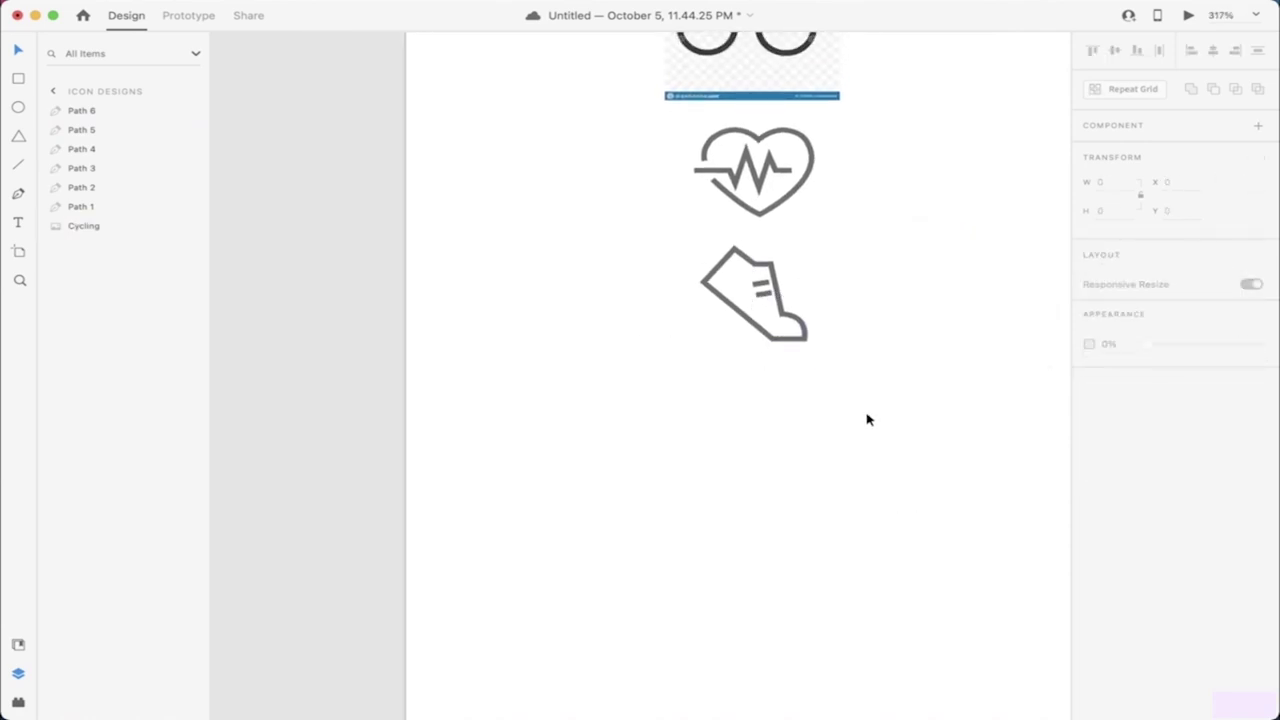
Step: Examine the open ends of the heart-rate icon's outline and compare its lines with the shoe icon
scroll(866, 420, up, 4)
scroll(866, 420, right, 1)
scroll(740, 370, up, 5)
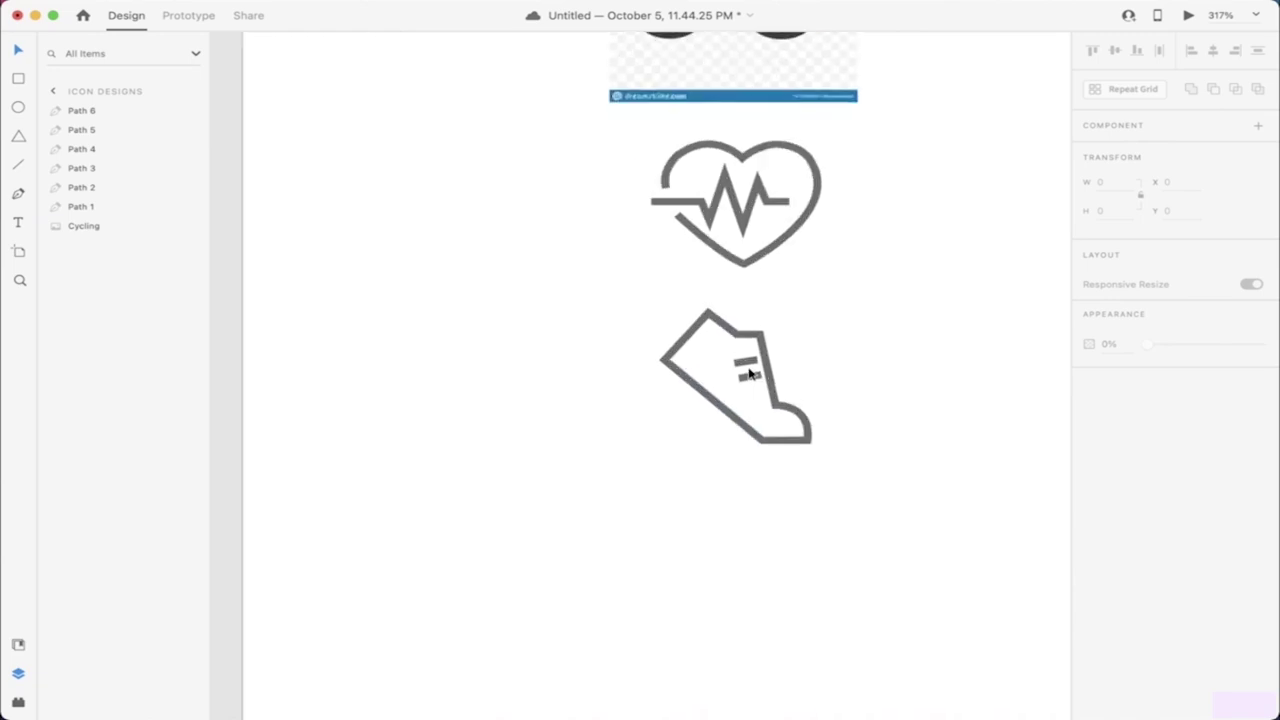
click(677, 206)
scroll(676, 205, up, 6)
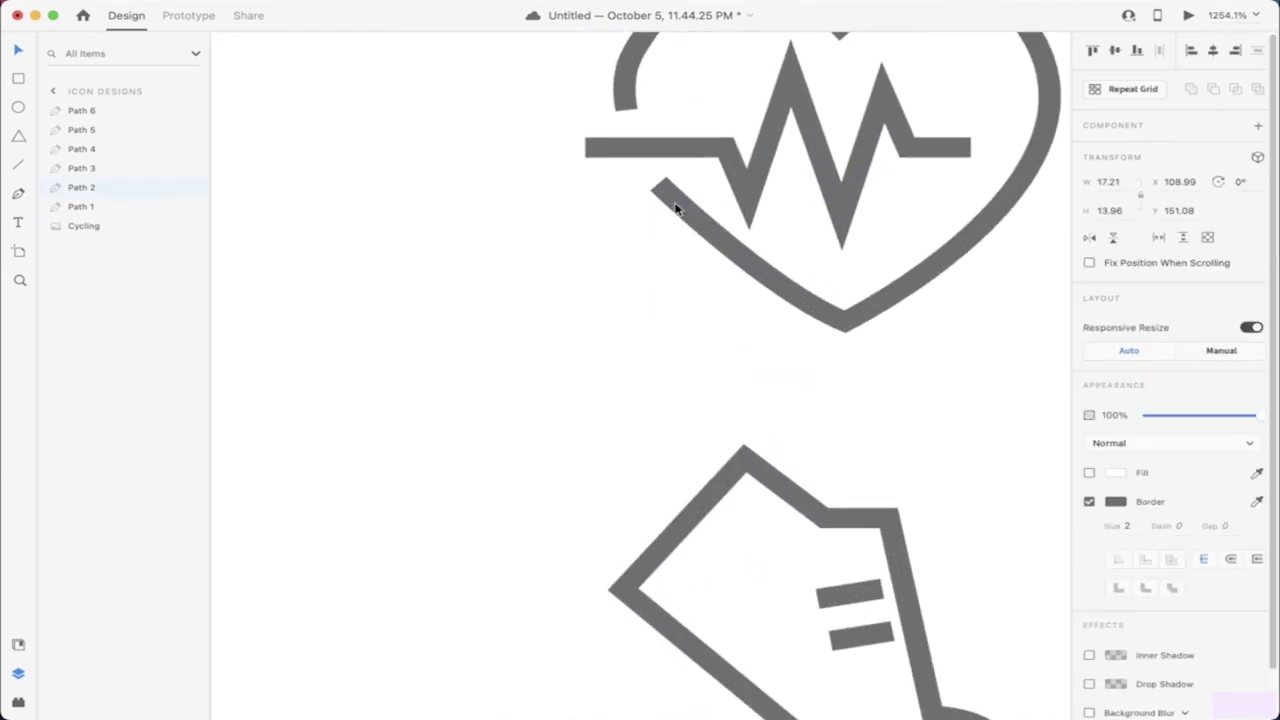
scroll(894, 508, down, 5)
scroll(966, 537, up, 2)
click(802, 519)
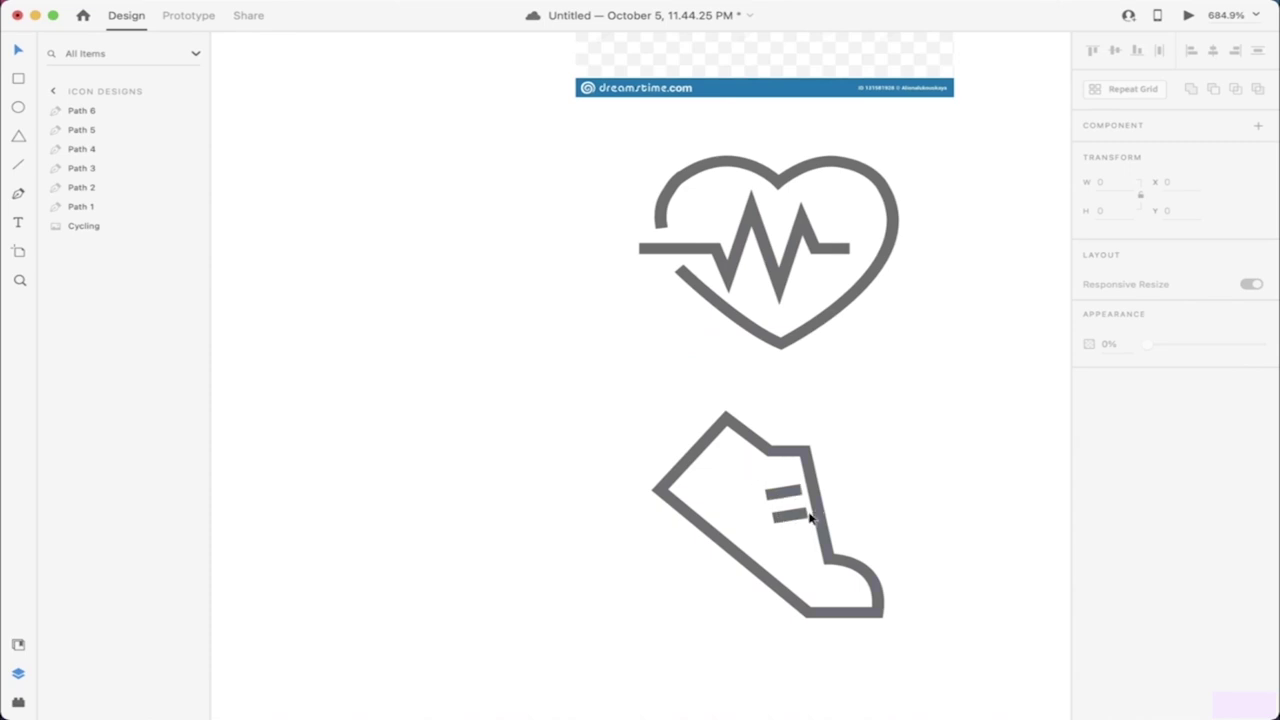
Step: Extend the heart outline's upper-left open end down toward the pulse line, to X 106.42, Y 144.87
click(659, 223)
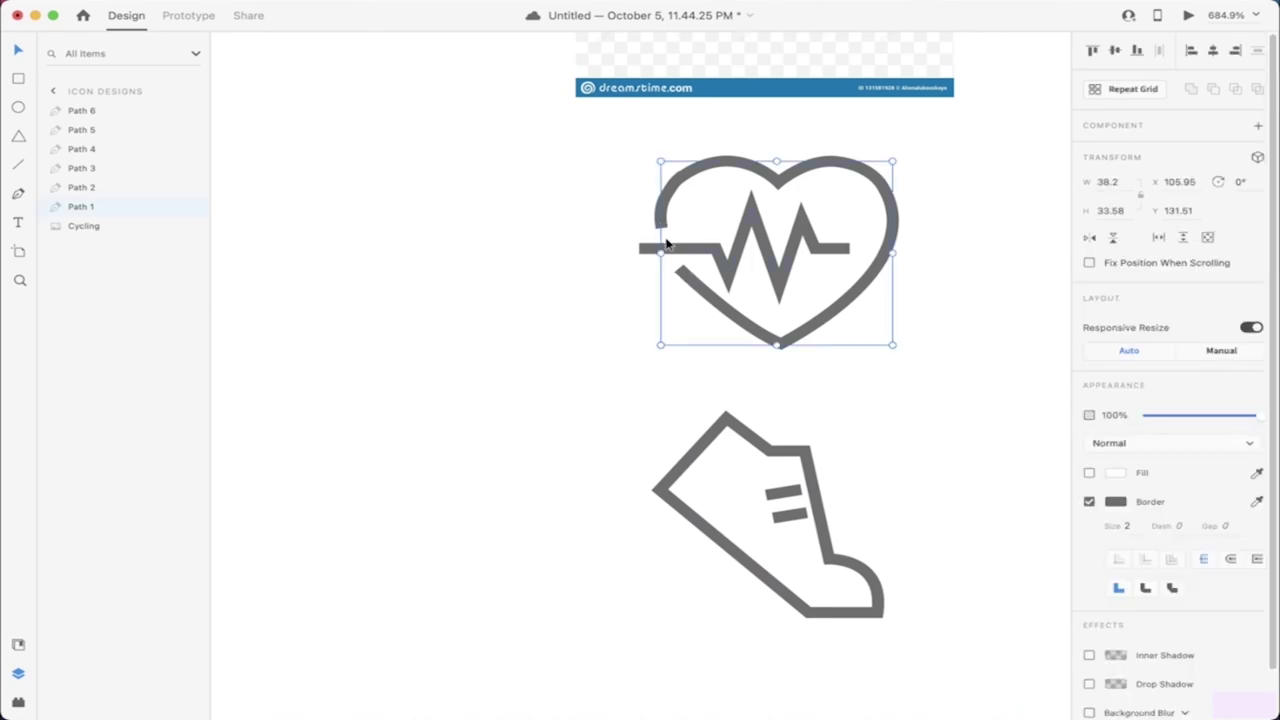
double_click(663, 223)
scroll(663, 223, up, 10)
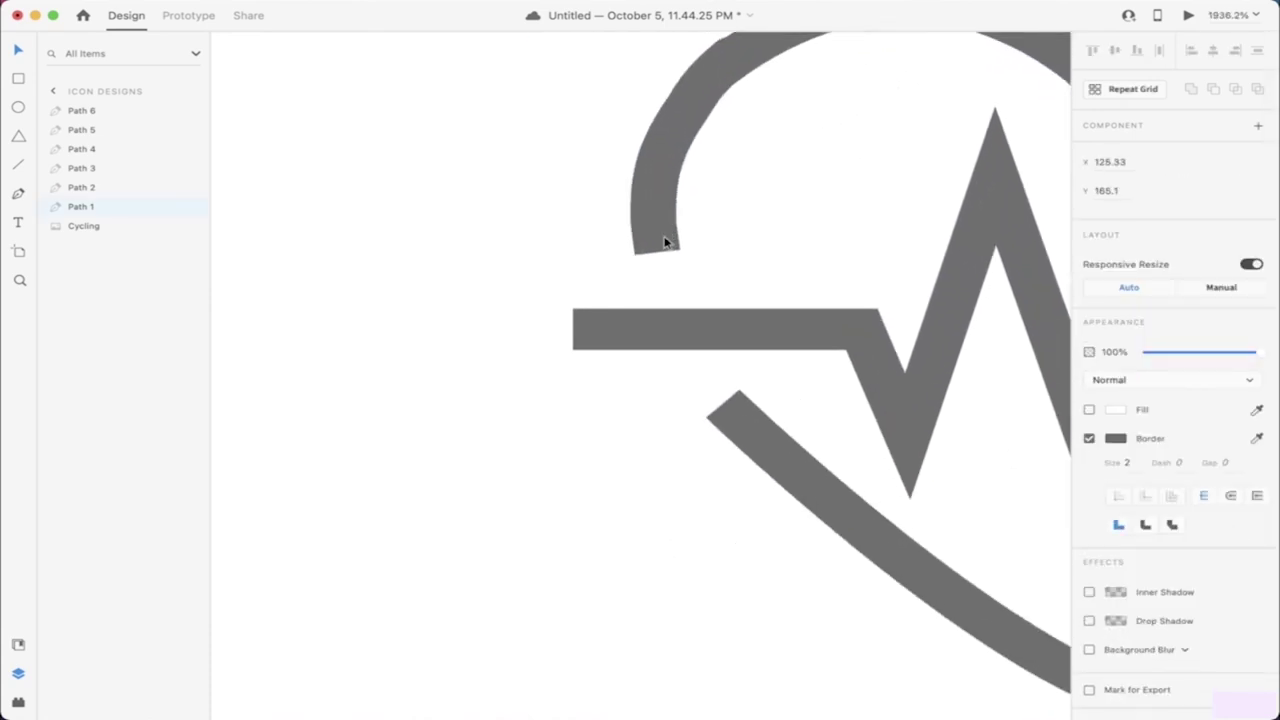
drag(657, 256, 668, 294)
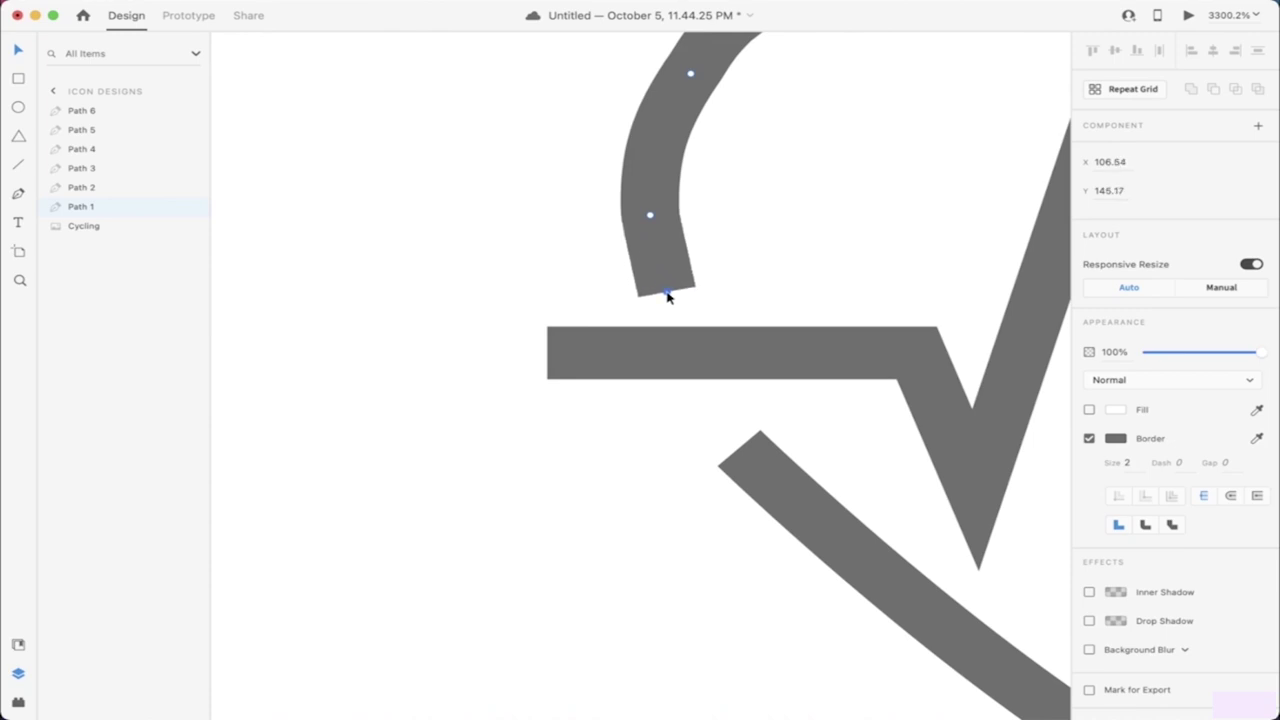
drag(668, 297, 665, 289)
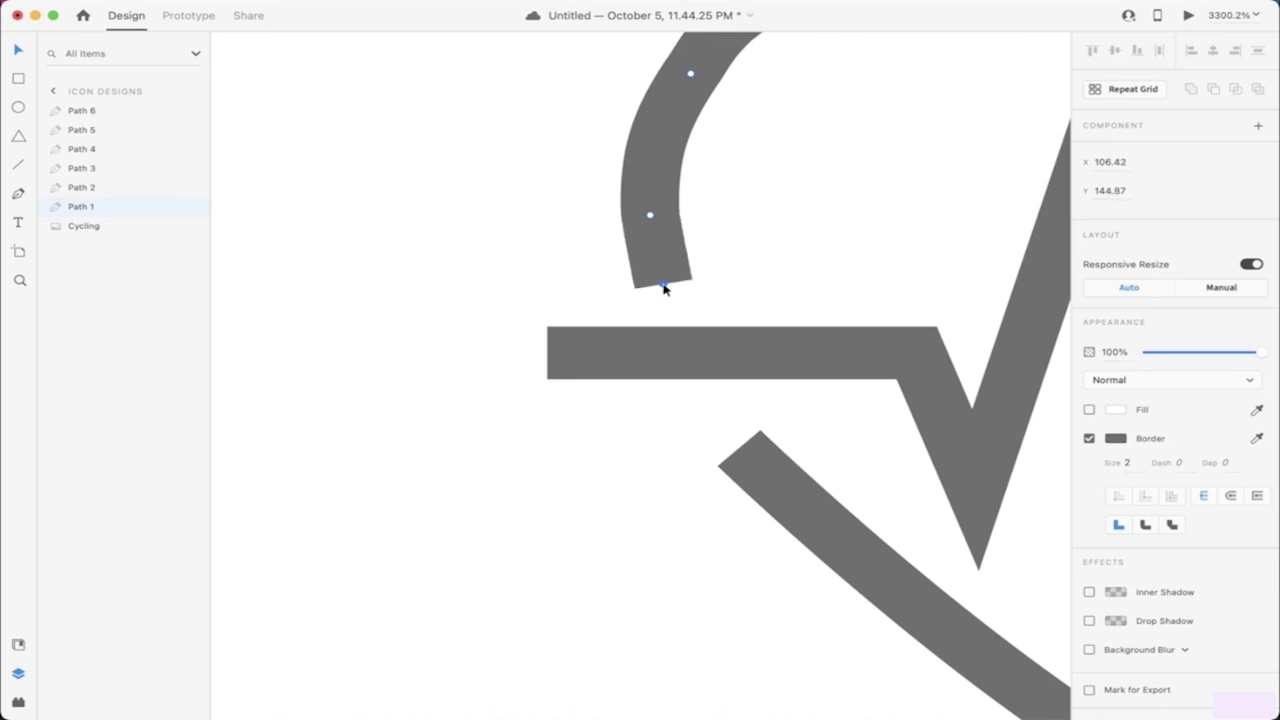
Step: Extend the open end of the lower-left heart line up toward the pulse line, to X 108.06, Y 150.04
click(777, 475)
double_click(745, 451)
drag(745, 451, 712, 425)
click(687, 480)
scroll(687, 480, down, 6)
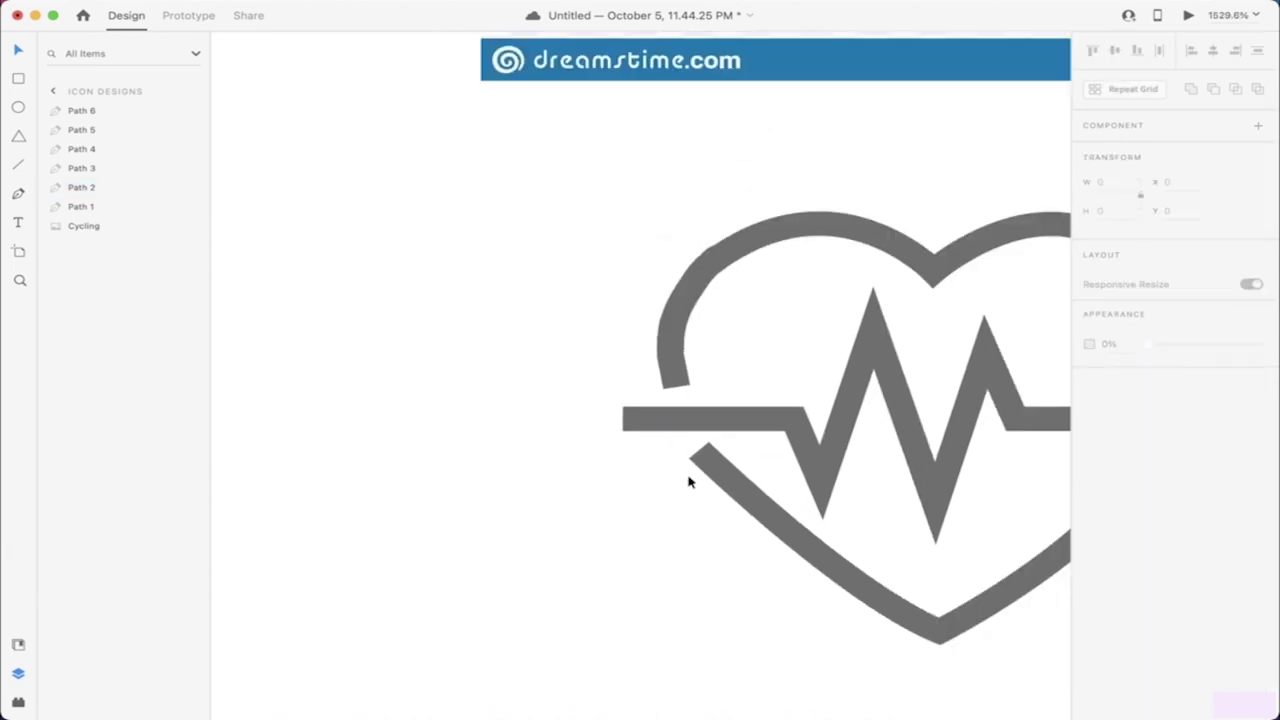
Step: Extend the pulse line's right end toward the heart outline, making the line 38.12 wide
scroll(688, 481, down, 5)
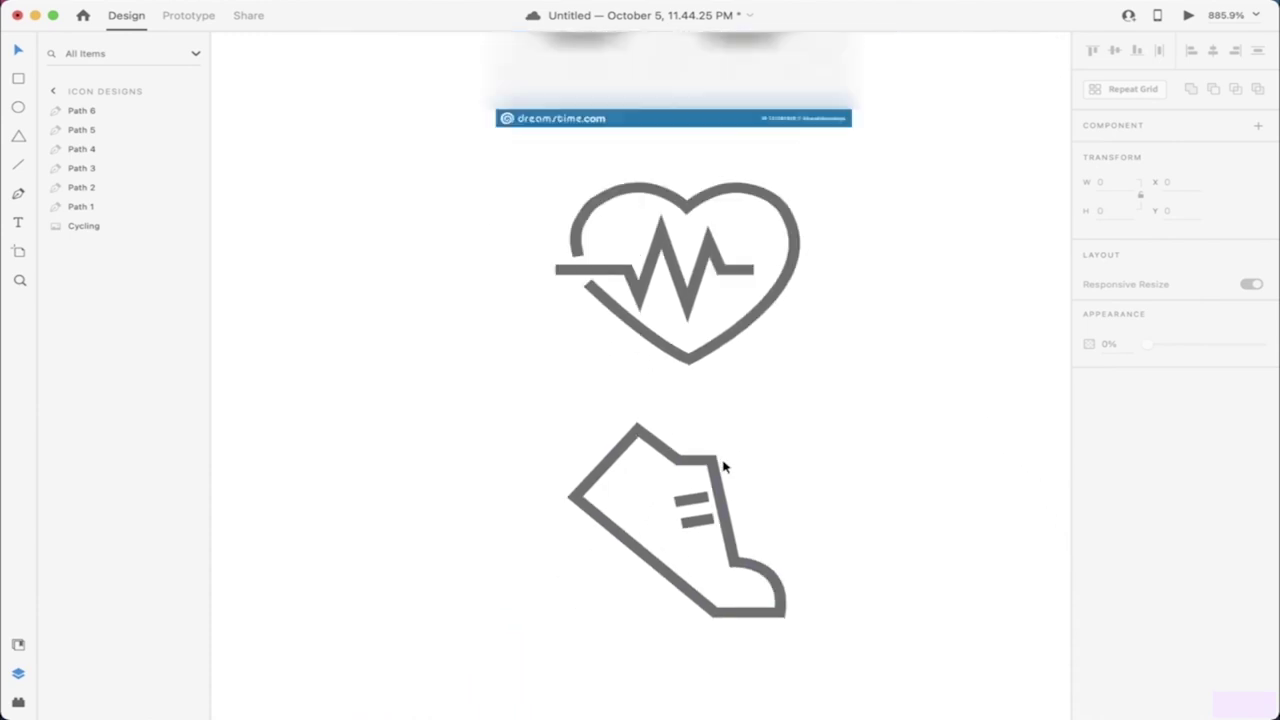
scroll(812, 472, down, 1)
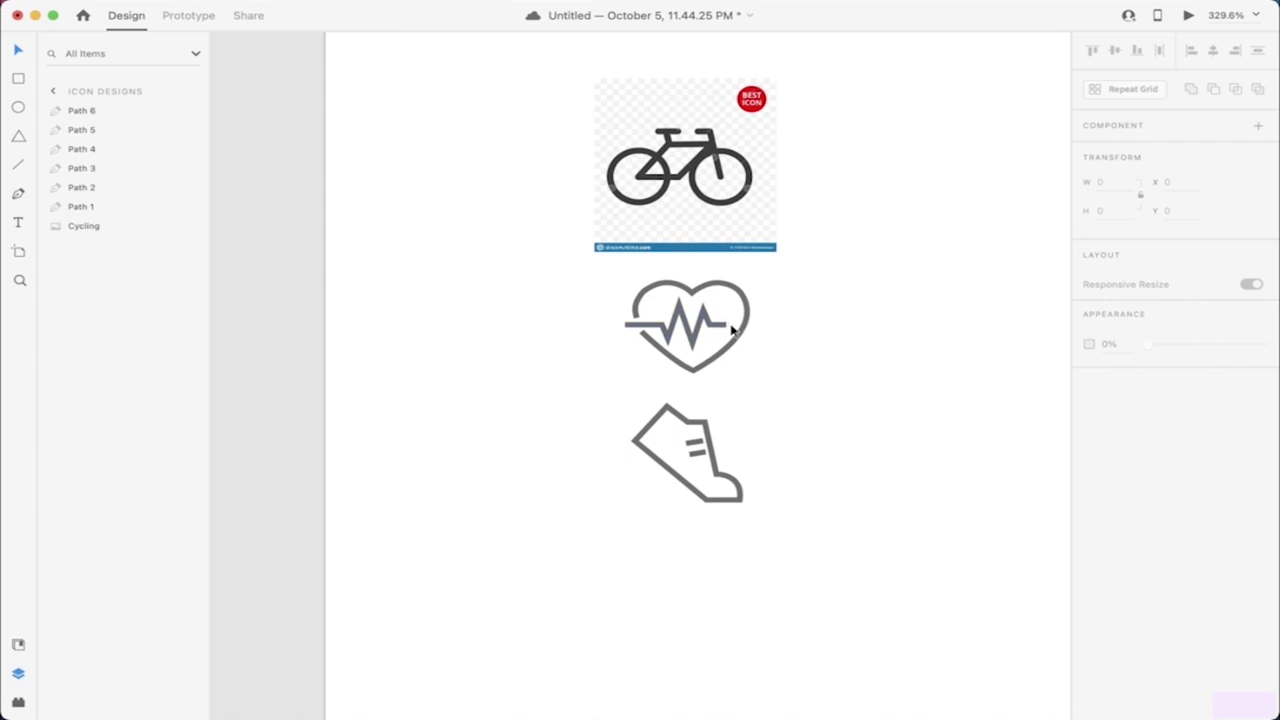
click(728, 330)
scroll(726, 330, up, 10)
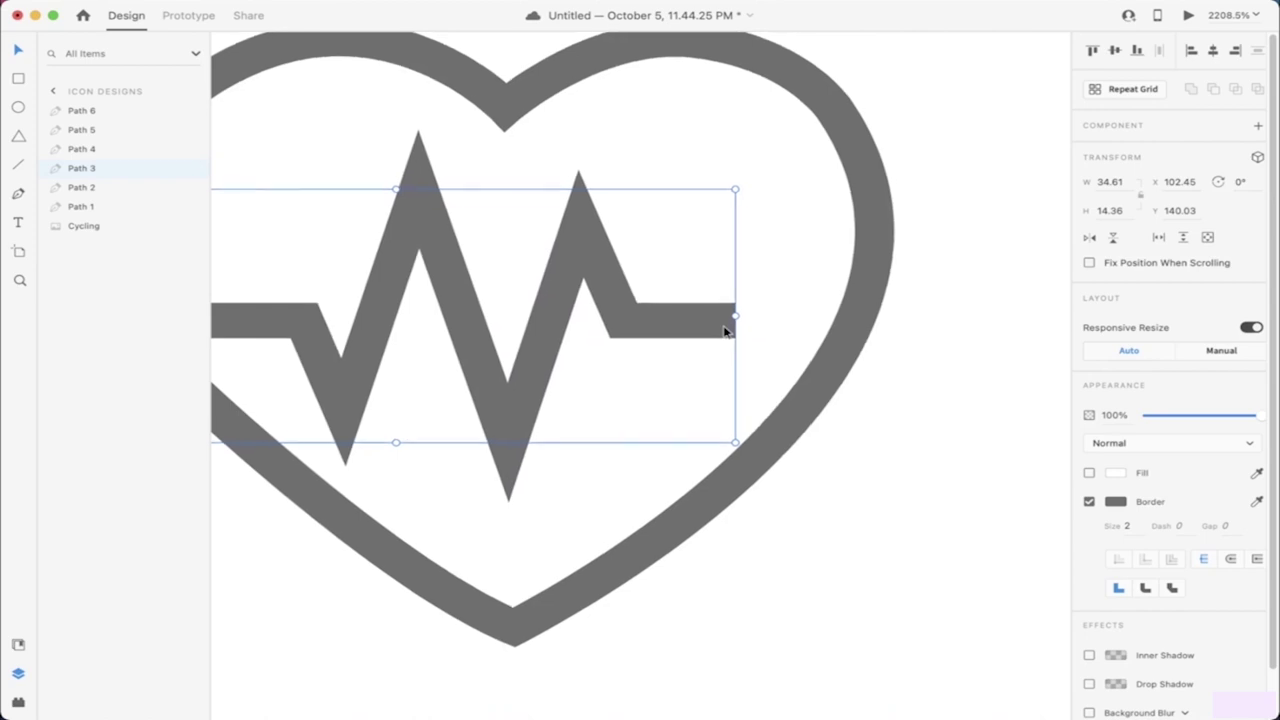
double_click(733, 324)
drag(736, 325, 805, 322)
key(Escape)
scroll(965, 401, down, 8)
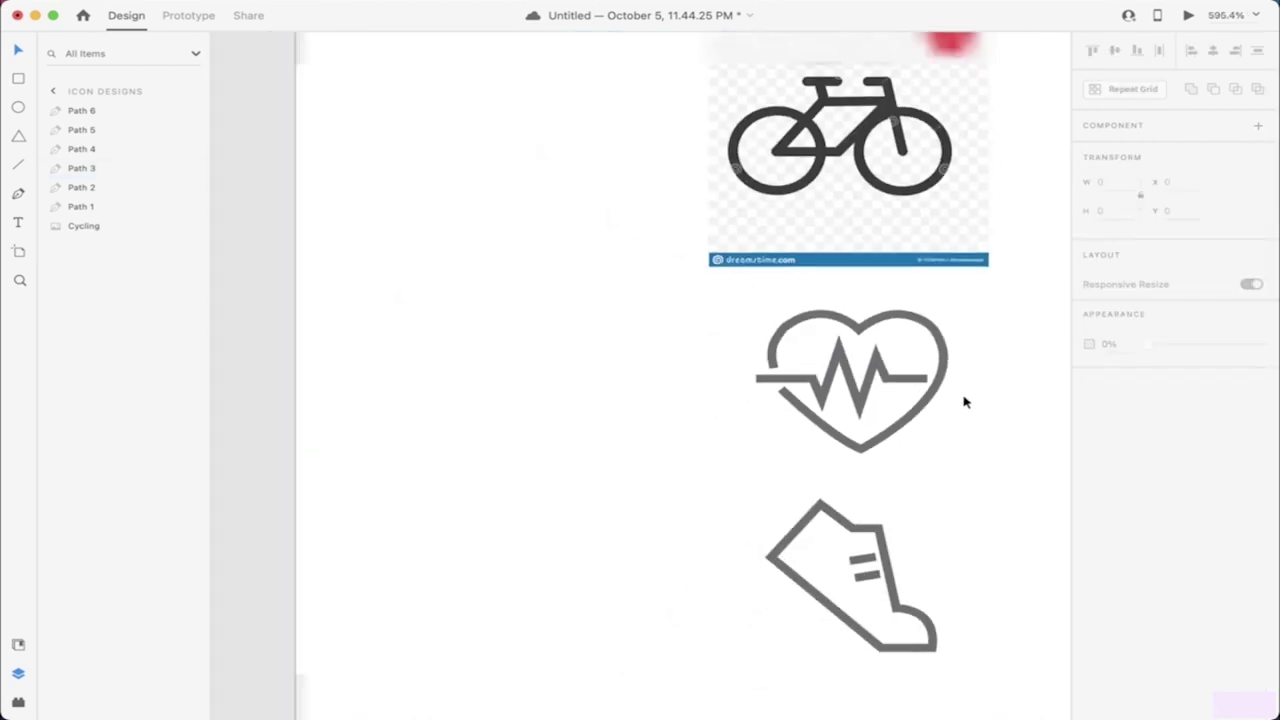
Step: Try extending the lower-left heart line's open end onto the pulse line, to X 106.68, Y 147.66
scroll(958, 427, up, 1)
scroll(958, 427, down, 3)
scroll(958, 427, right, 5)
scroll(958, 427, down, 2)
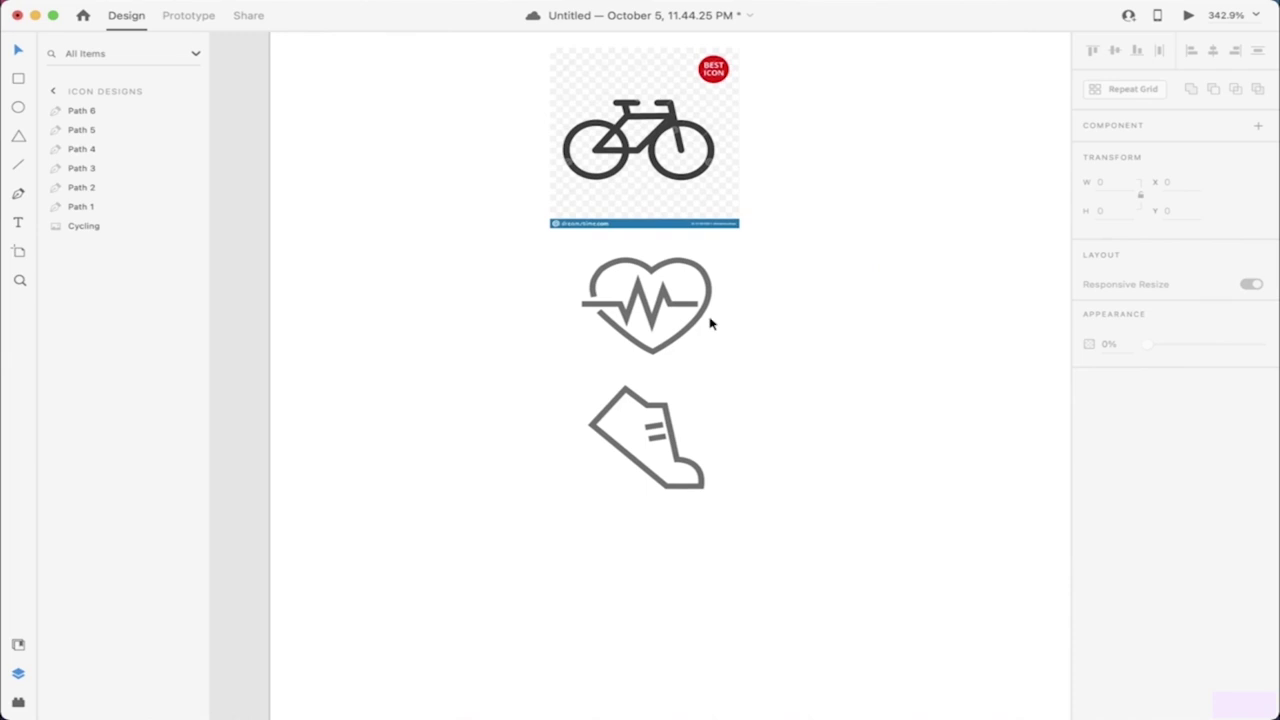
scroll(633, 342, up, 10)
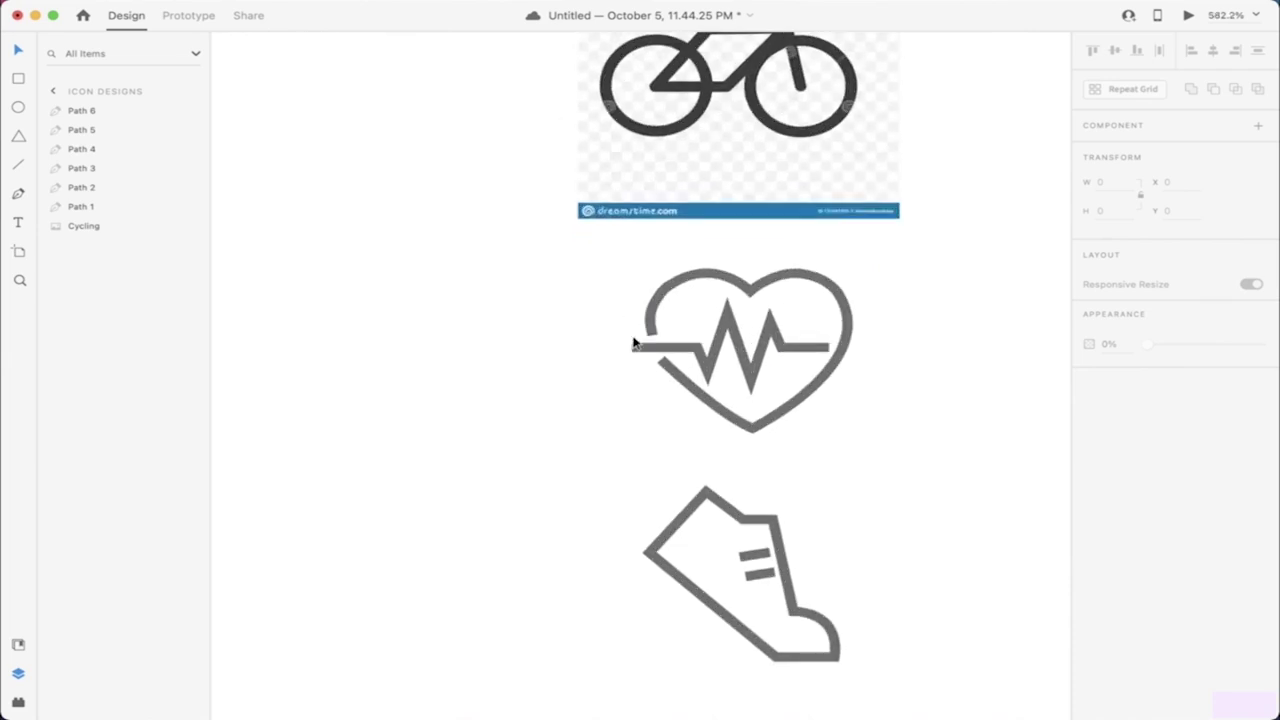
scroll(811, 446, down, 4)
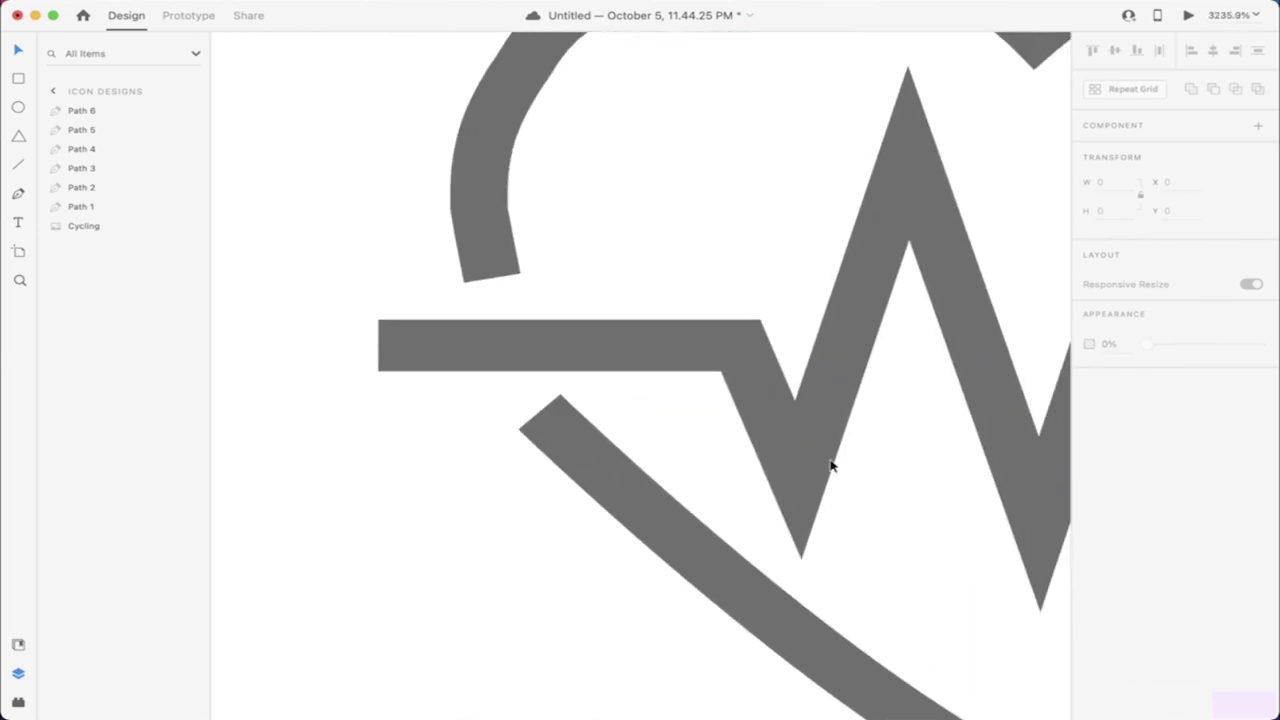
click(705, 460)
scroll(708, 459, up, 4)
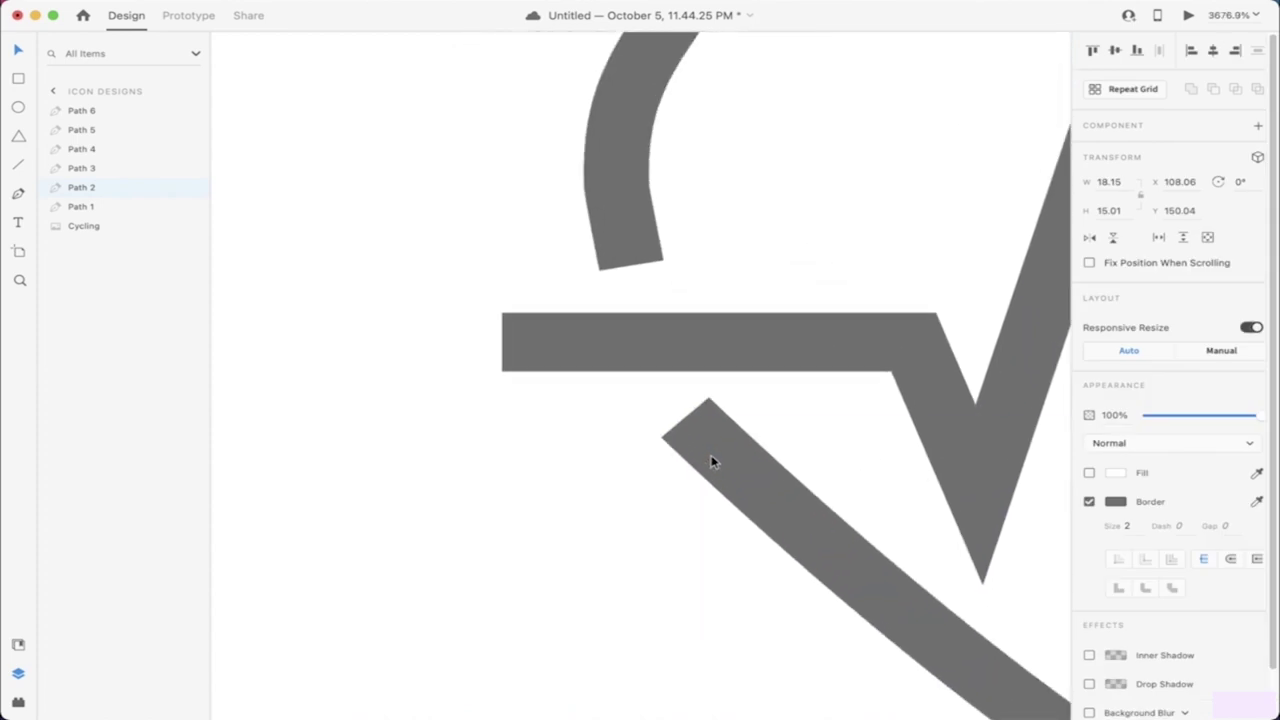
scroll(709, 440, down, 1)
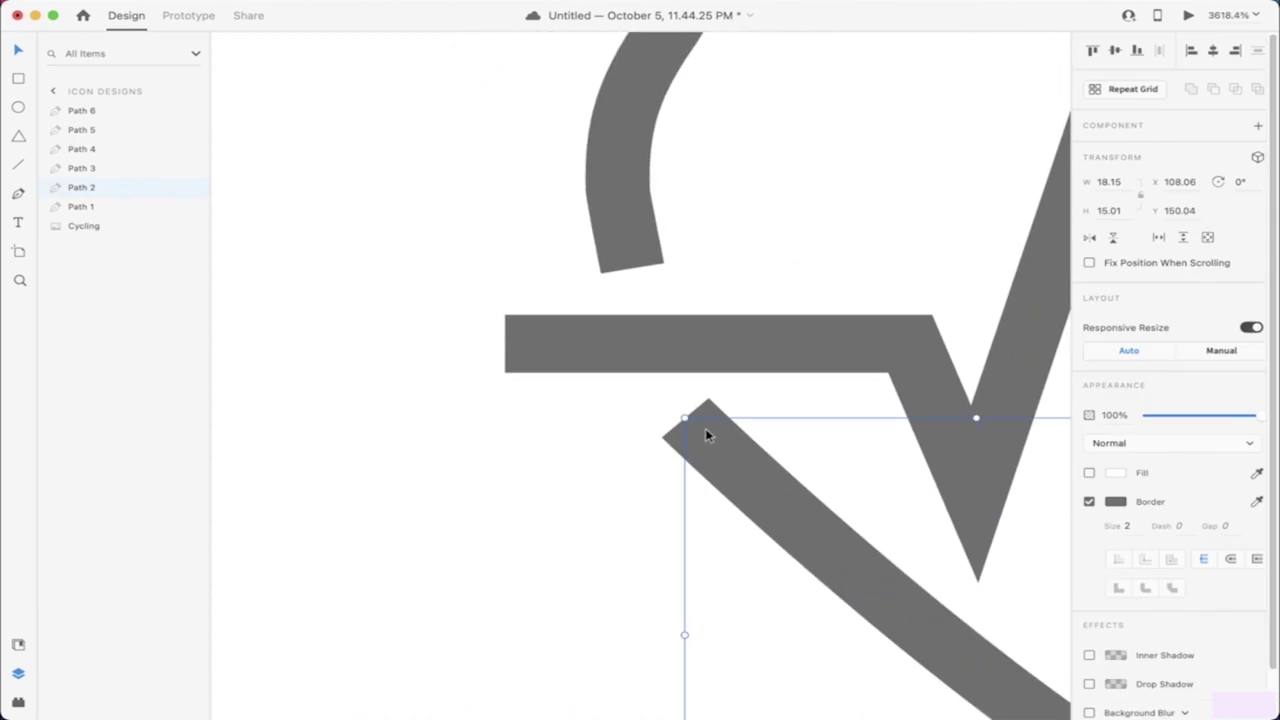
double_click(690, 427)
click(683, 417)
drag(683, 417, 619, 368)
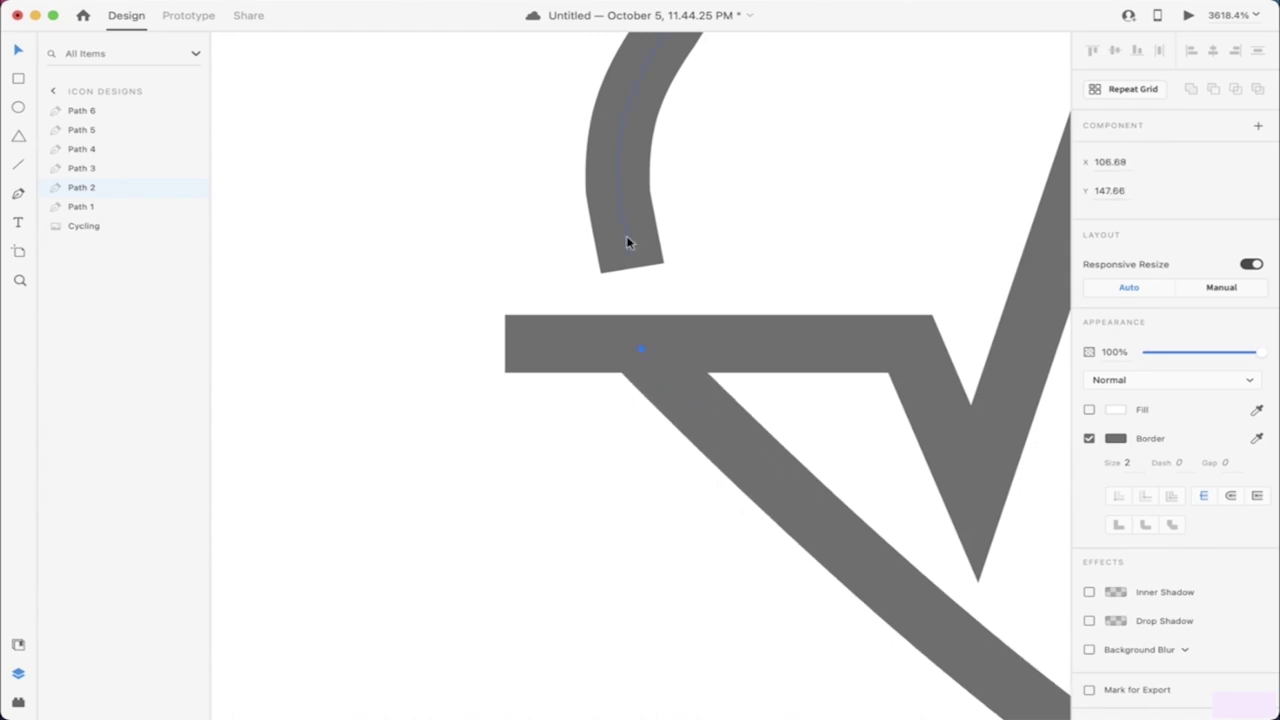
Step: Try extending the heart outline's left end to X 106.49, Y 146.9 and moving the anchor above it to X 106.13, Y 142.05
click(628, 262)
double_click(628, 262)
drag(631, 272, 644, 340)
drag(617, 192, 597, 192)
click(643, 334)
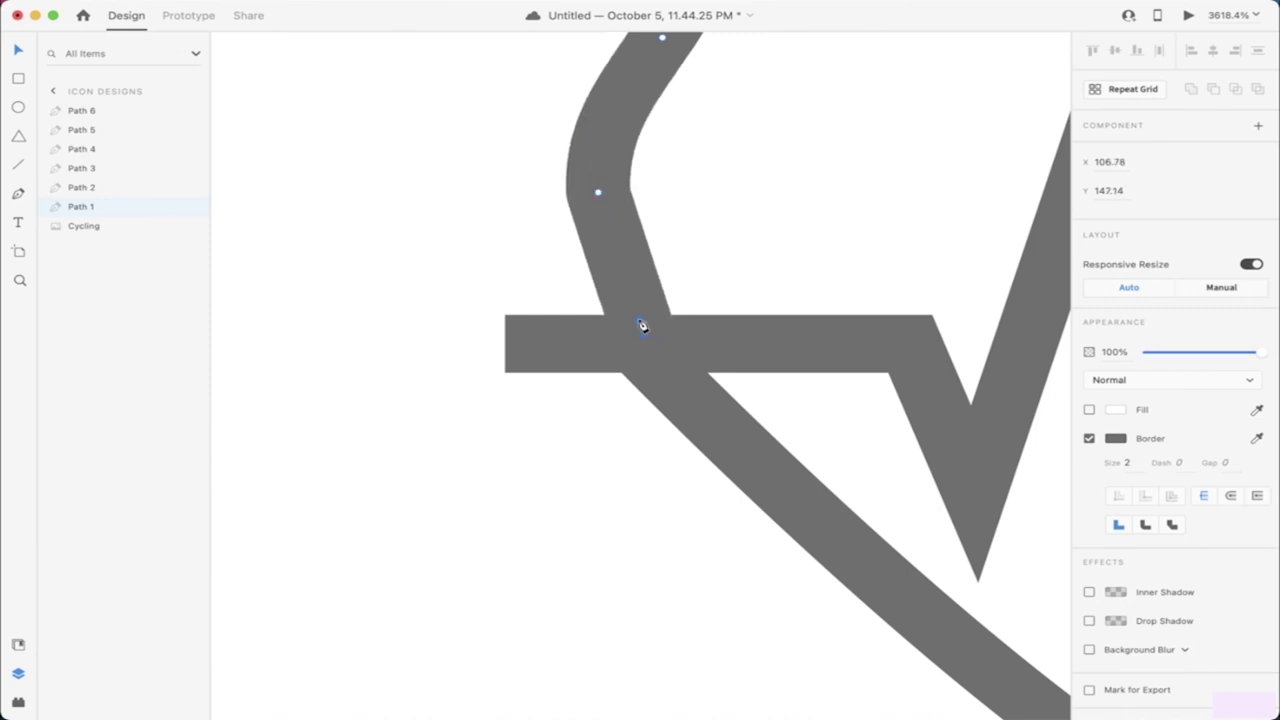
mouse_move(629, 317)
mouse_down()
mouse_move(605, 257)
mouse_move(639, 320)
mouse_up()
key(Delete)
mouse_move(648, 340)
mouse_down()
mouse_move(611, 331)
mouse_move(636, 329)
mouse_up()
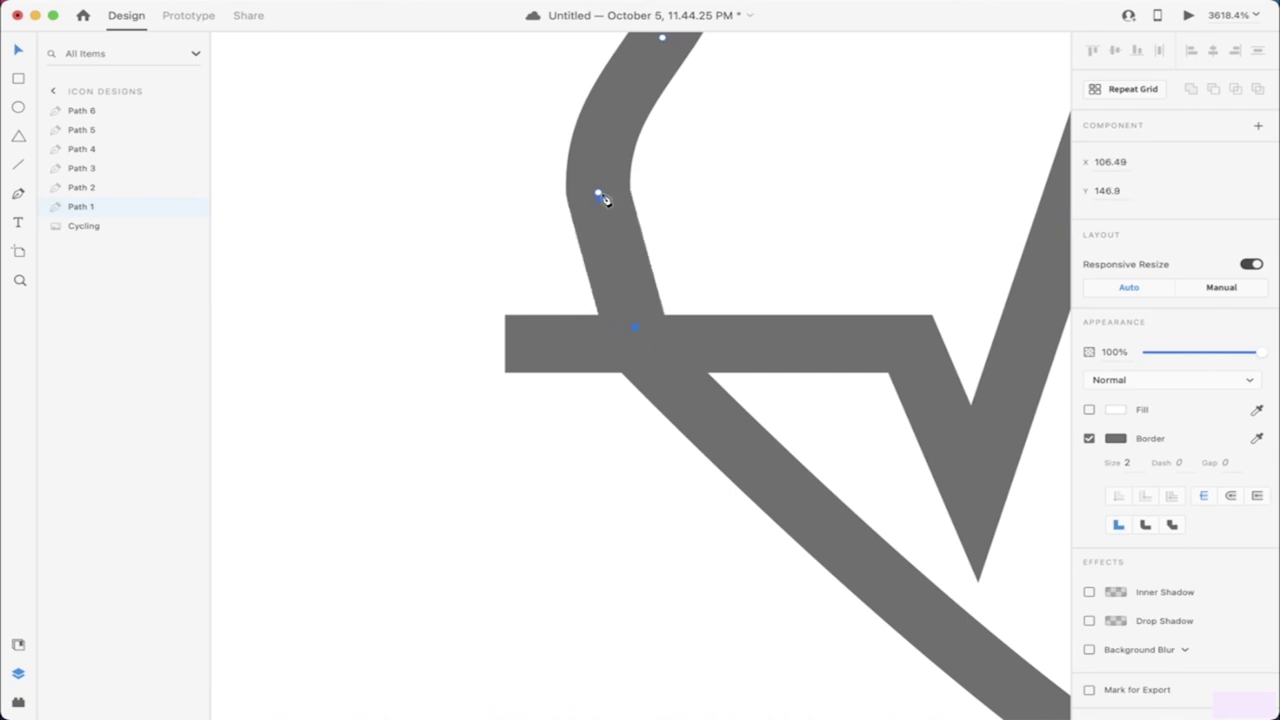
mouse_move(599, 192)
mouse_down()
mouse_move(590, 185)
mouse_move(626, 191)
mouse_up()
Step: Try bowing the lower-left heart line outward by pulling its bottom anchor's handle to X 108.81, Y 154.89
scroll(737, 200, down, 5)
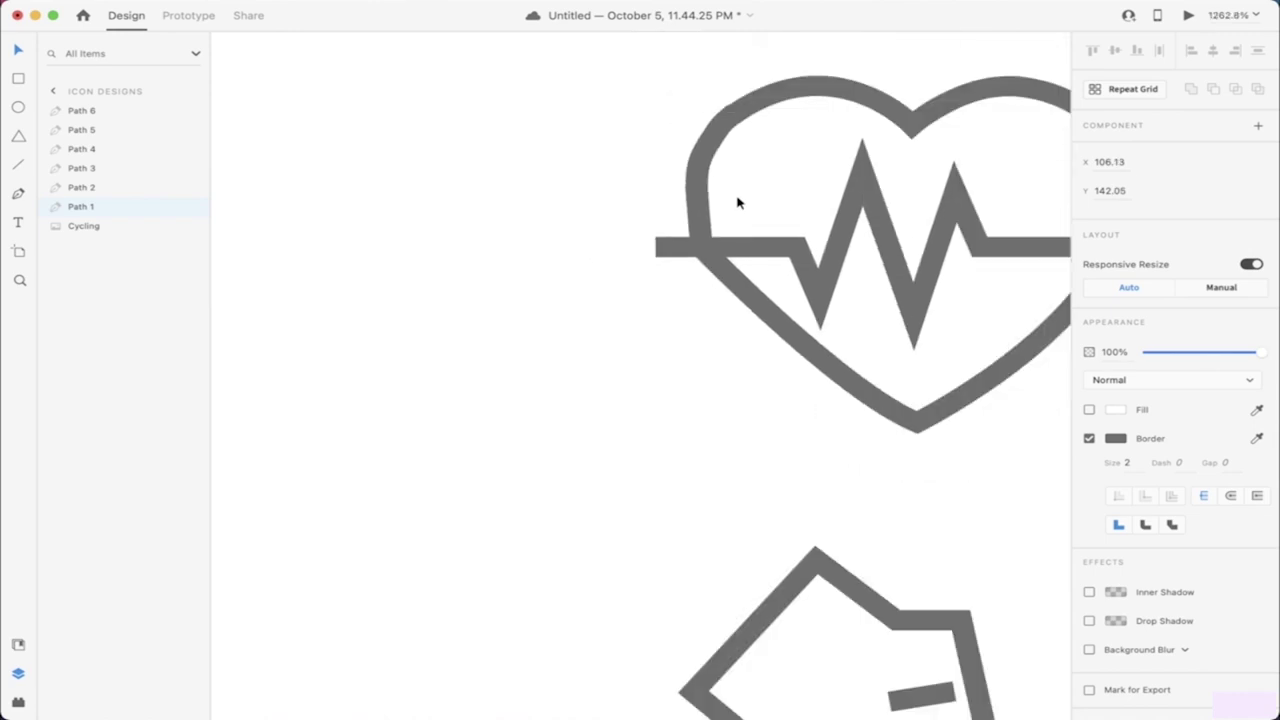
scroll(740, 209, down, 3)
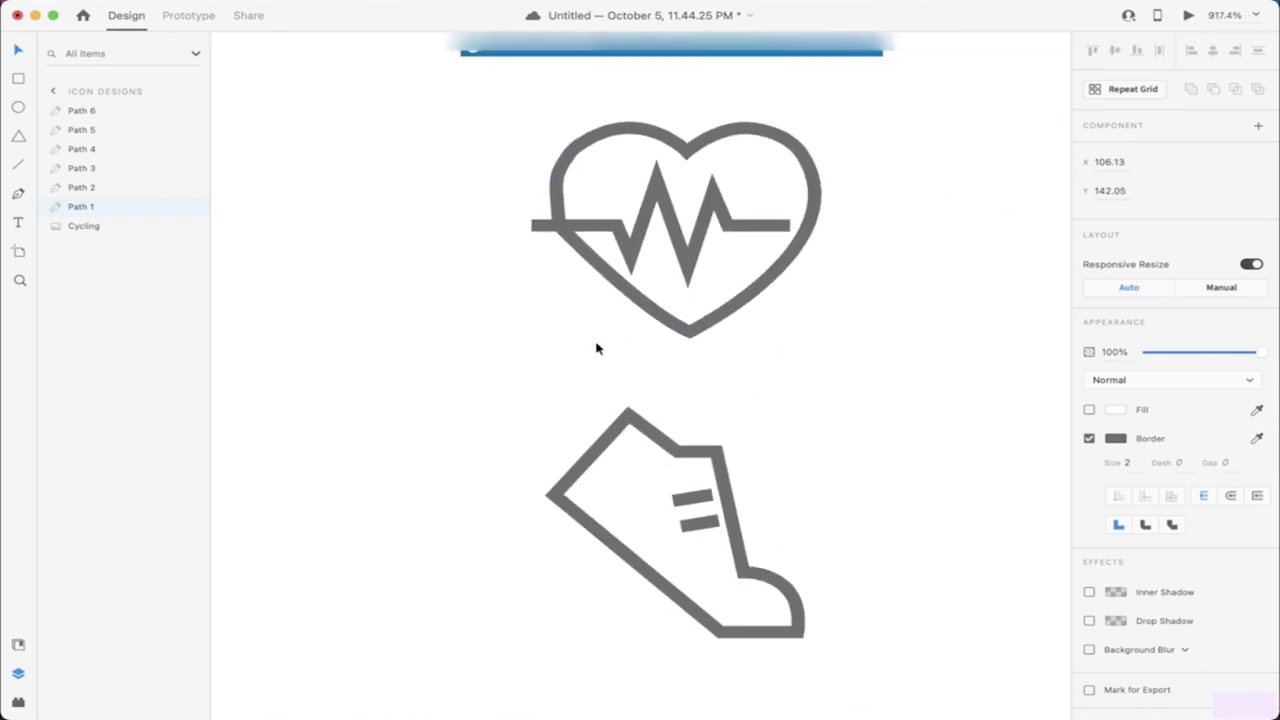
click(614, 287)
scroll(611, 292, up, 5)
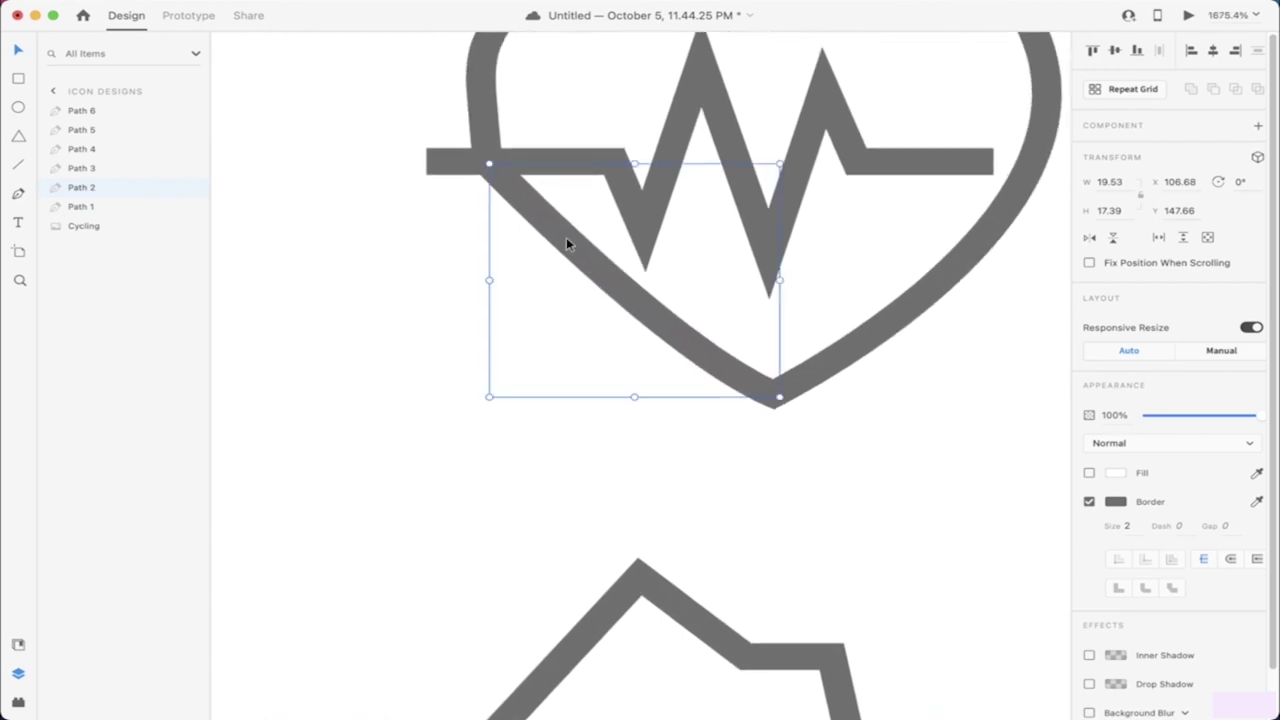
double_click(490, 166)
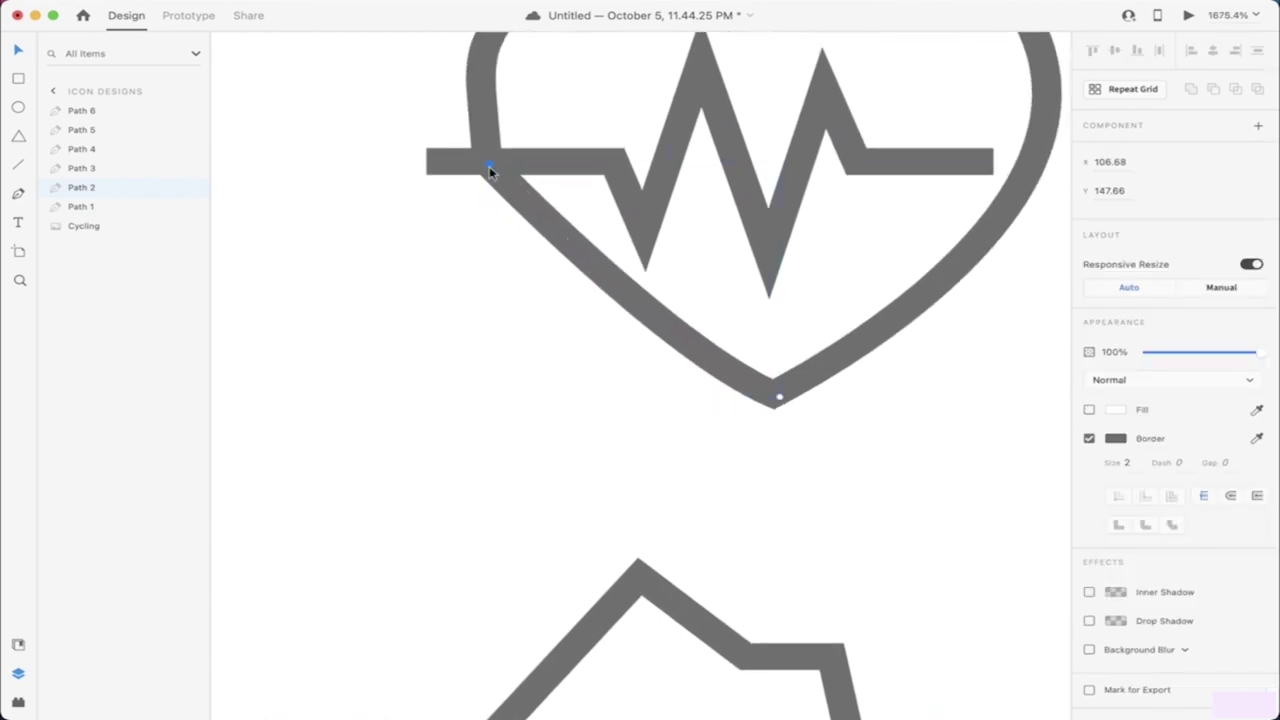
click(781, 396)
drag(677, 362, 597, 309)
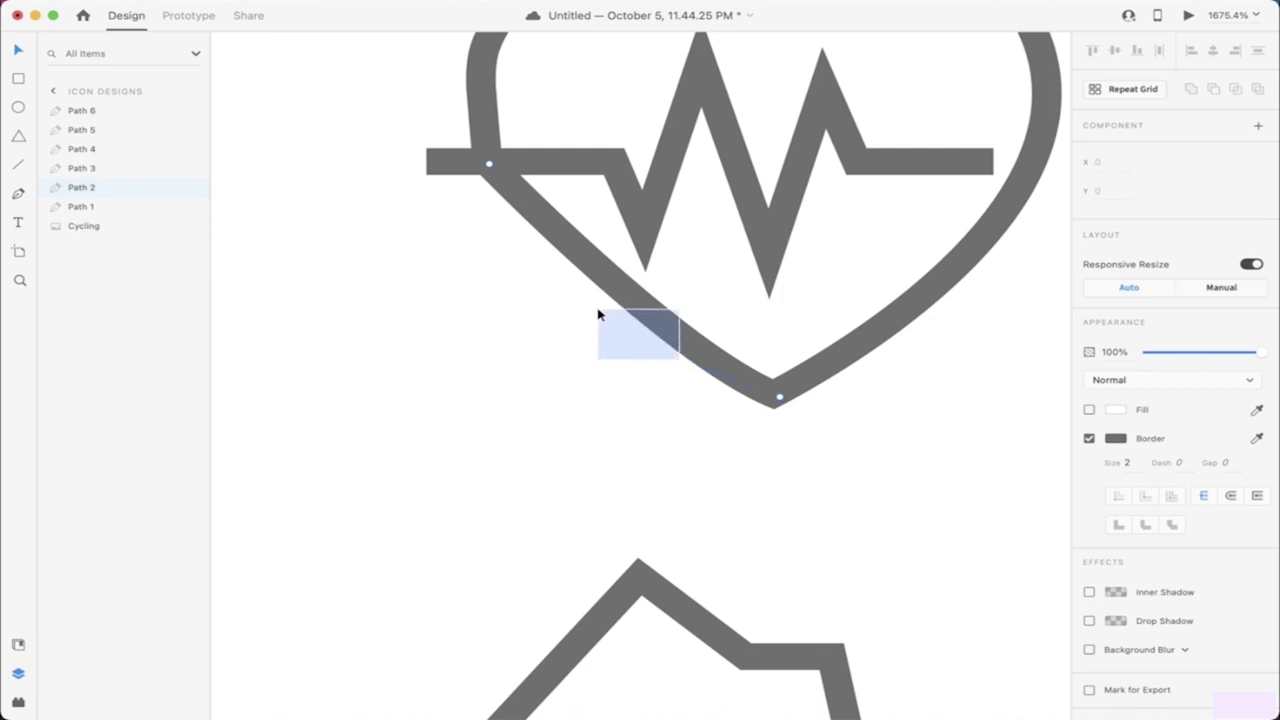
click(780, 400)
drag(680, 362, 521, 263)
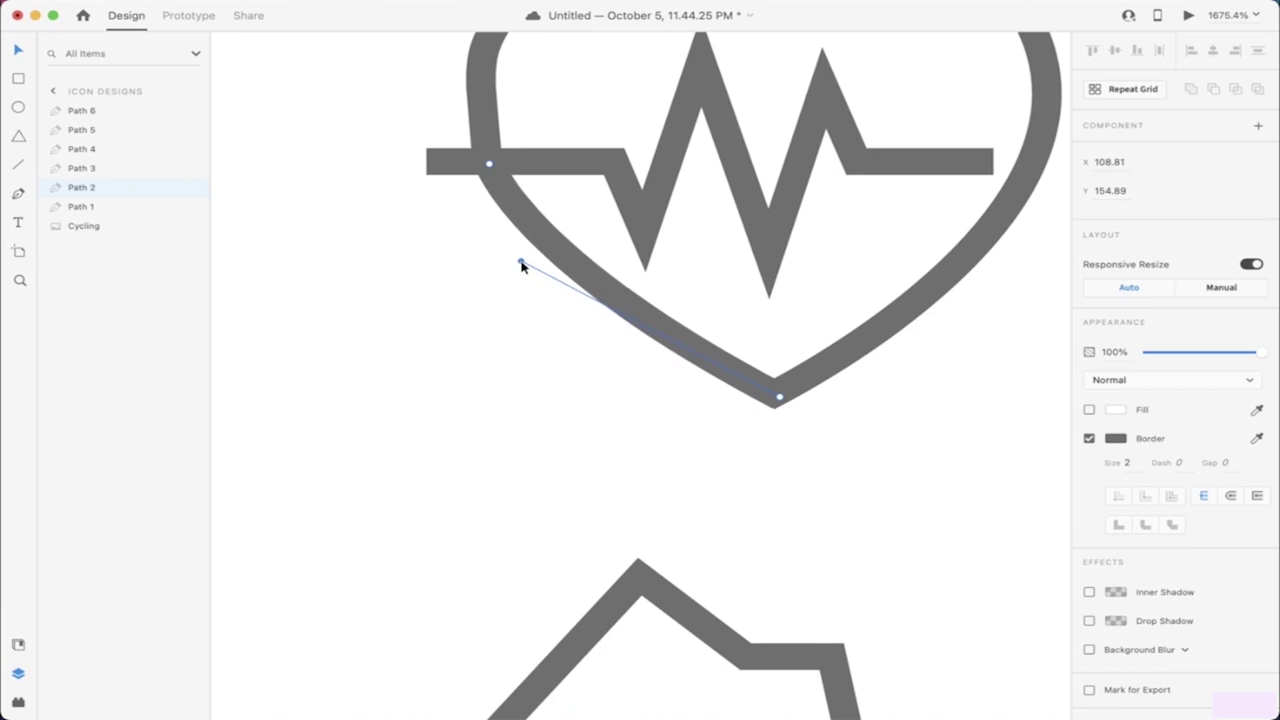
key(Escape)
click(447, 272)
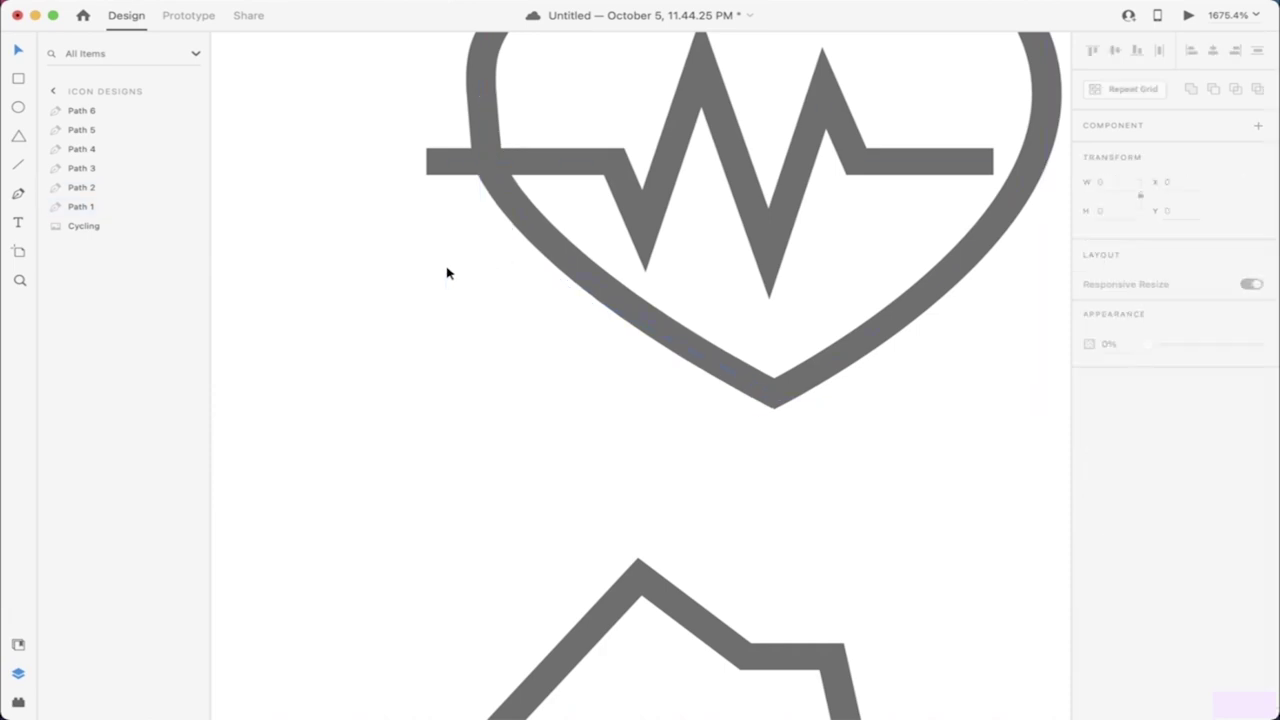
Step: Try bringing the pulse line to the front of all other paths
scroll(447, 272, down, 5)
click(489, 243)
right_click(489, 243)
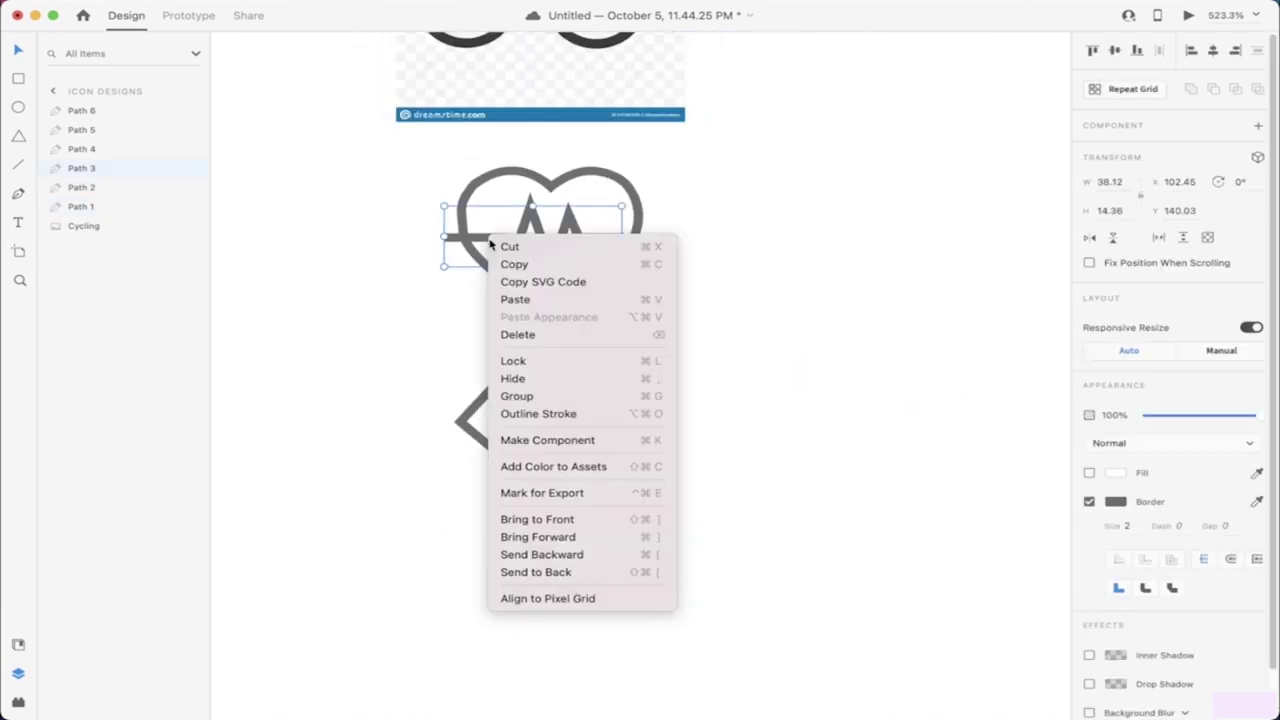
click(568, 519)
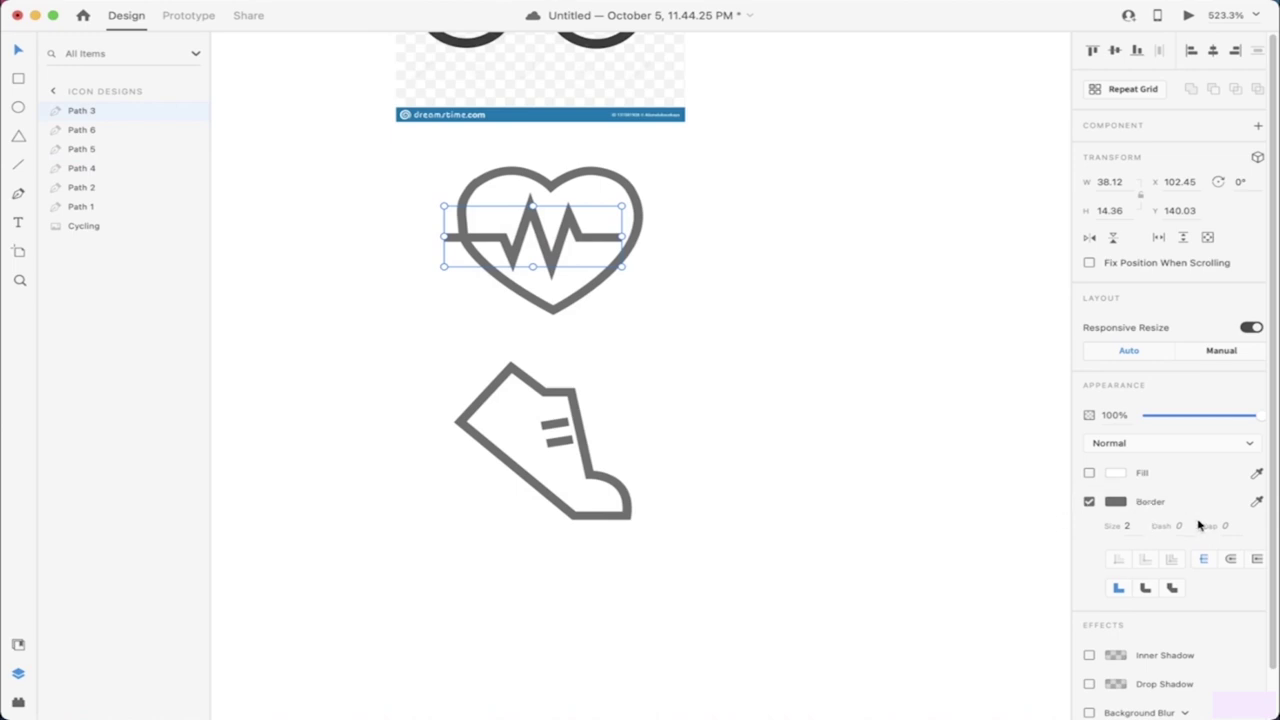
scroll(1150, 542, down, 1)
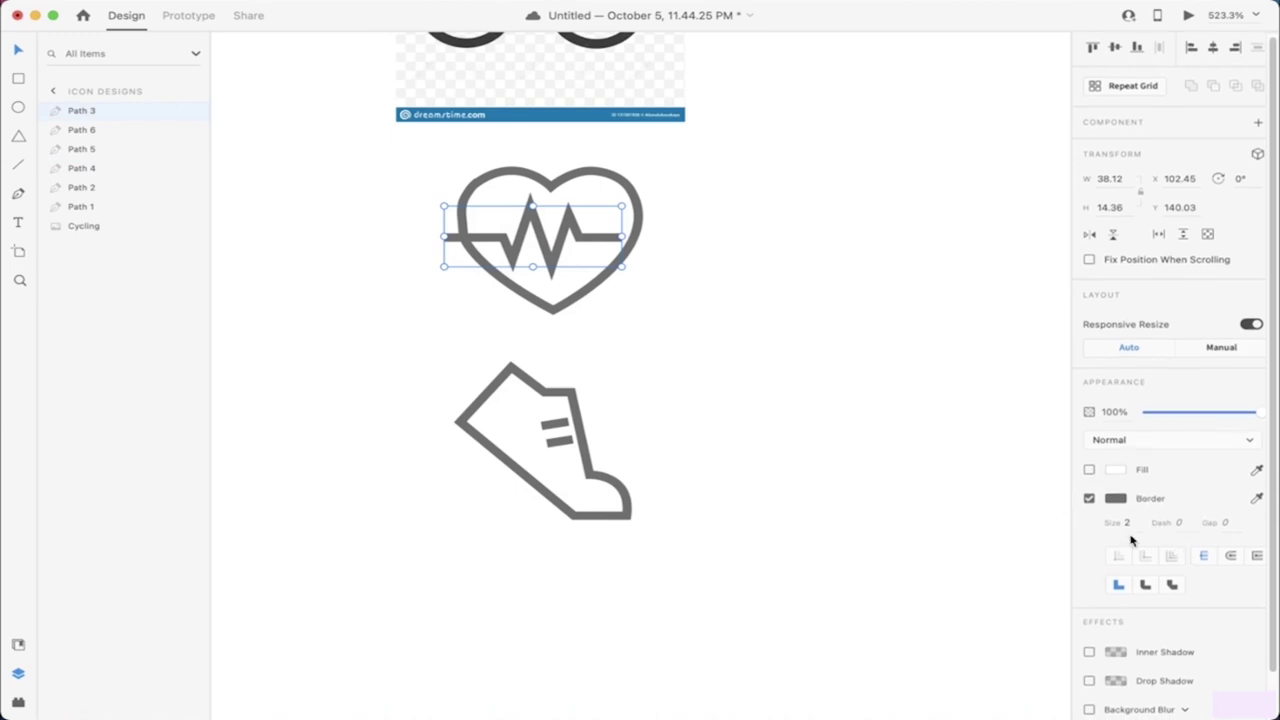
Step: Undo the pulse line's reordering, the lower line's curve and the closing of the heart's gap
click(460, 306)
click(460, 306)
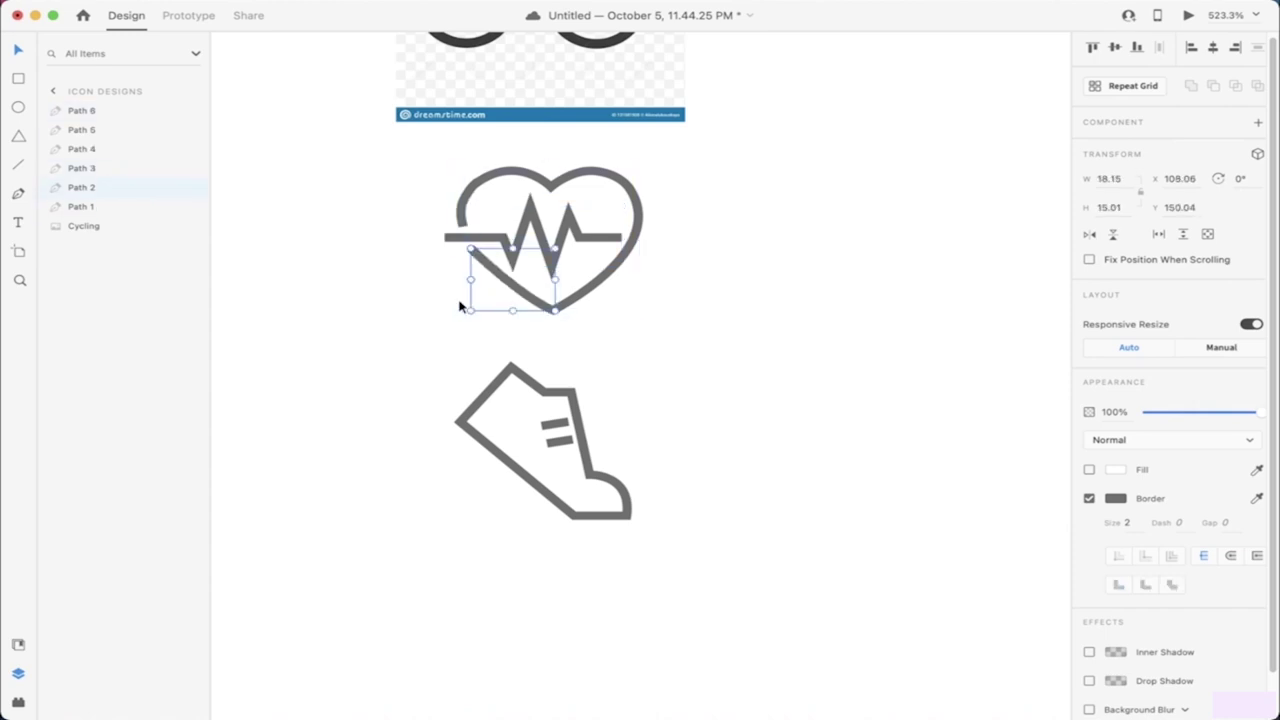
scroll(460, 309, down, 2)
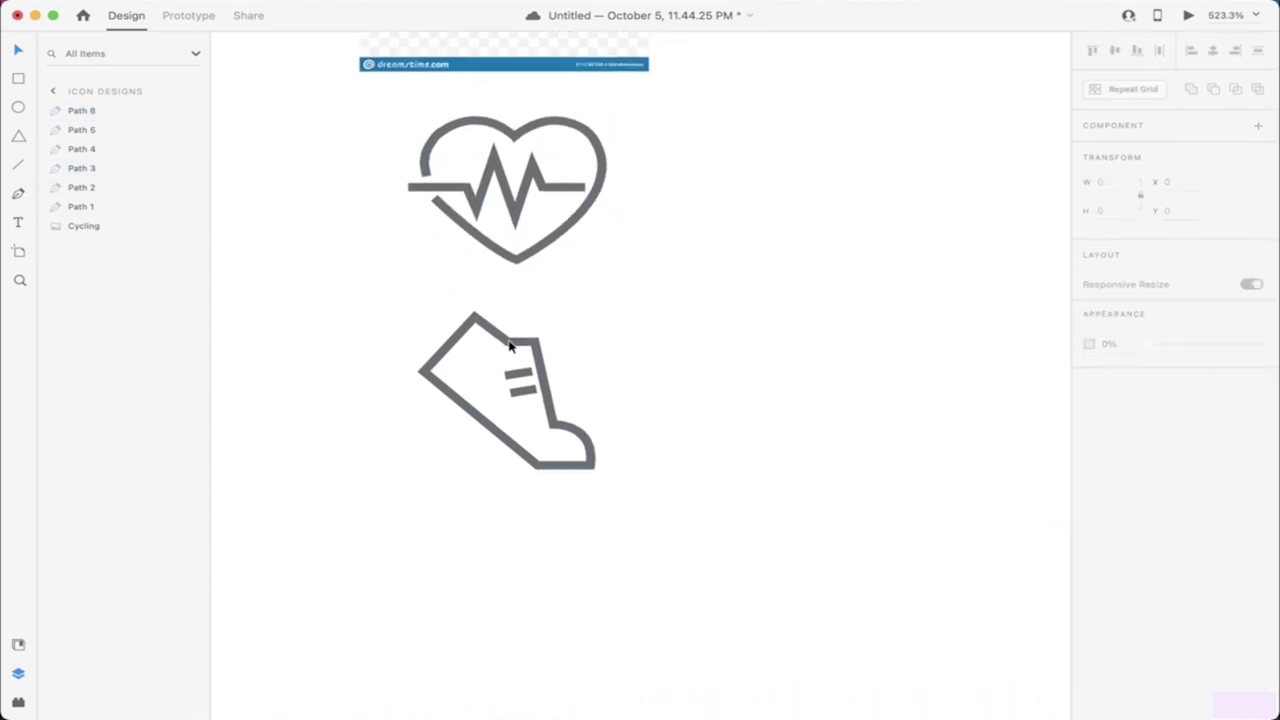
Step: Try lengthening the shoe's two lace lines until they meet the front edge of the shoe outline
click(551, 386)
scroll(538, 383, up, 2)
scroll(538, 378, up, 5)
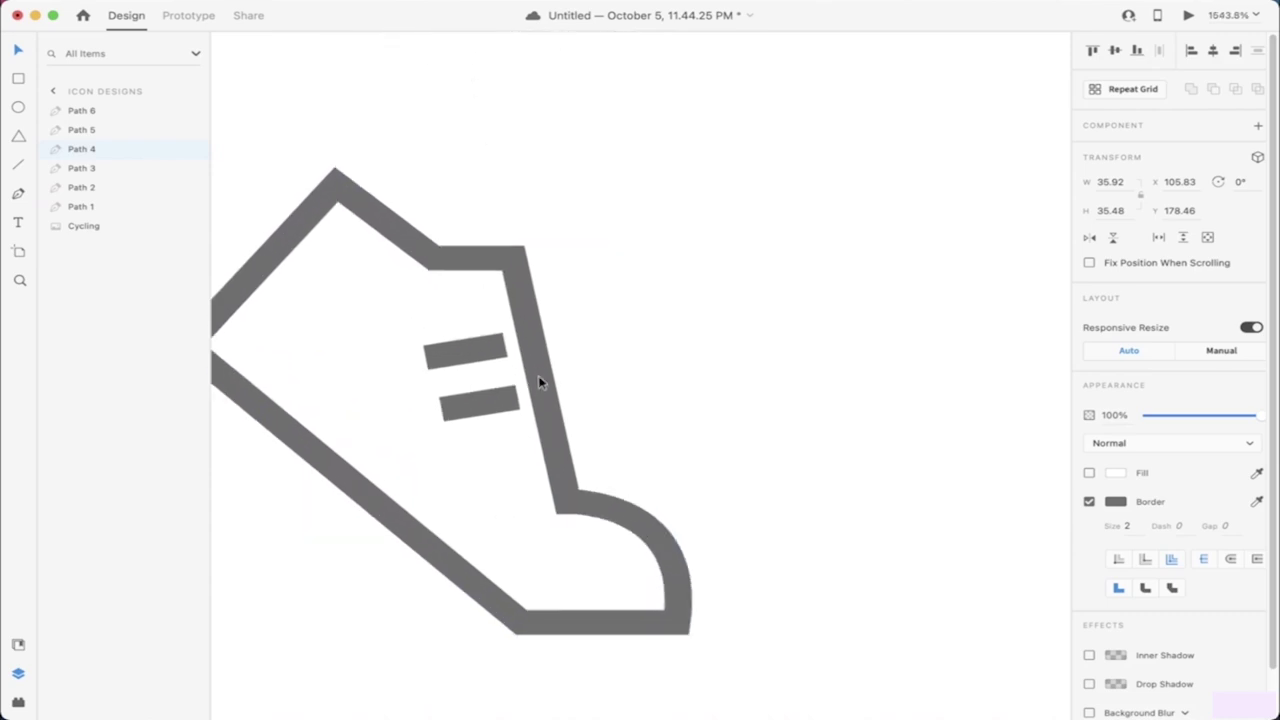
click(492, 360)
shift+click(505, 402)
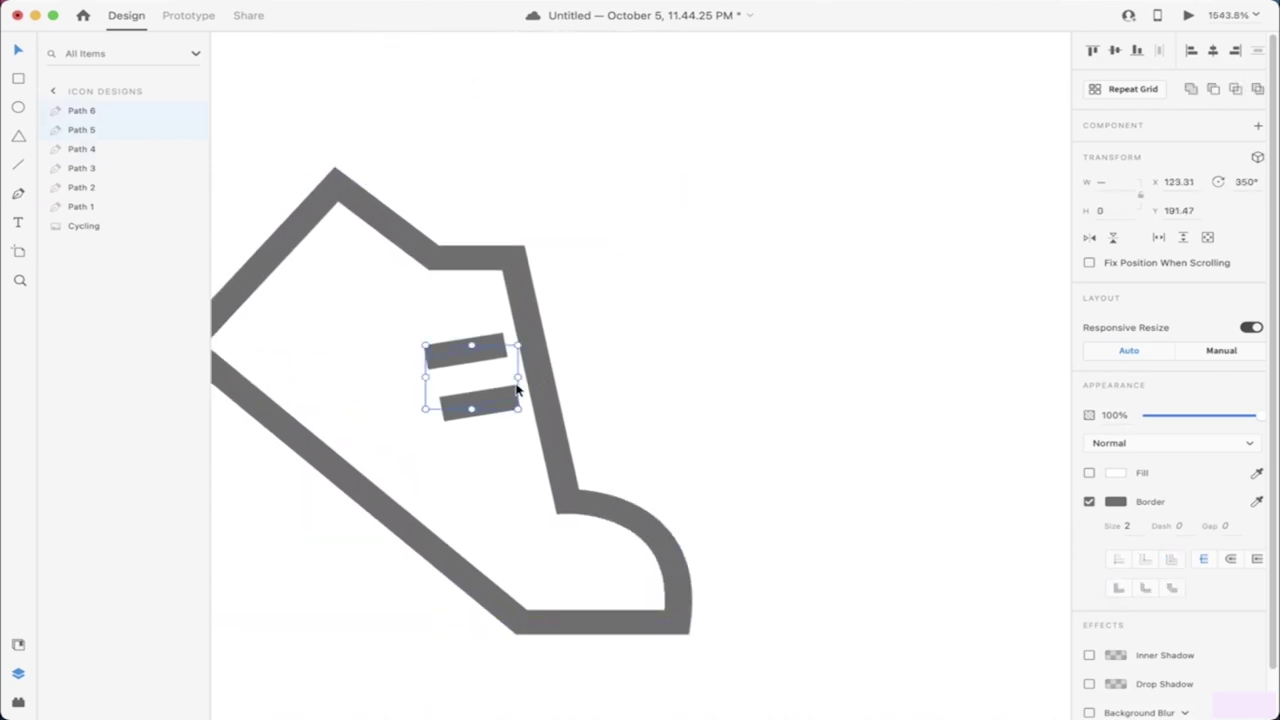
drag(528, 382, 571, 380)
click(571, 380)
click(560, 462)
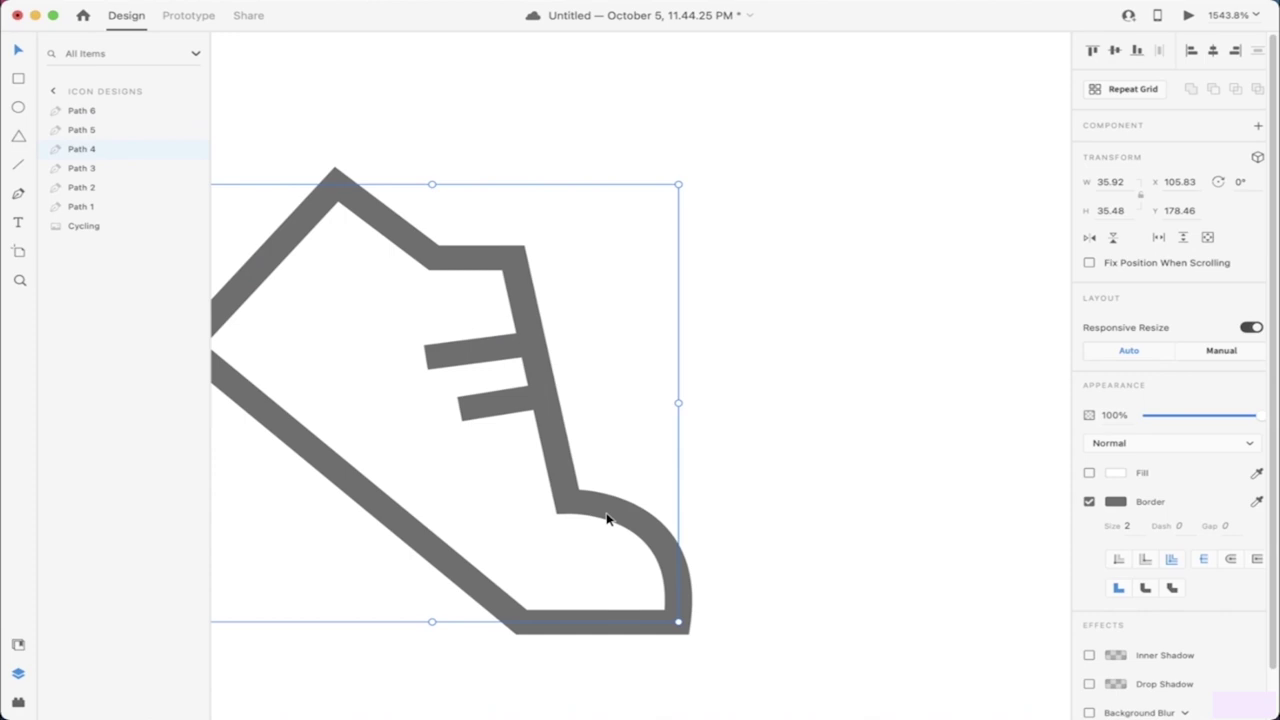
Step: Try overlaying a duplicate of the shoe outline, 34.28 wide and 33.86 high at X 106.83, Y 180.07, with a #FFFFFF border
key(super+d)
drag(681, 185, 656, 204)
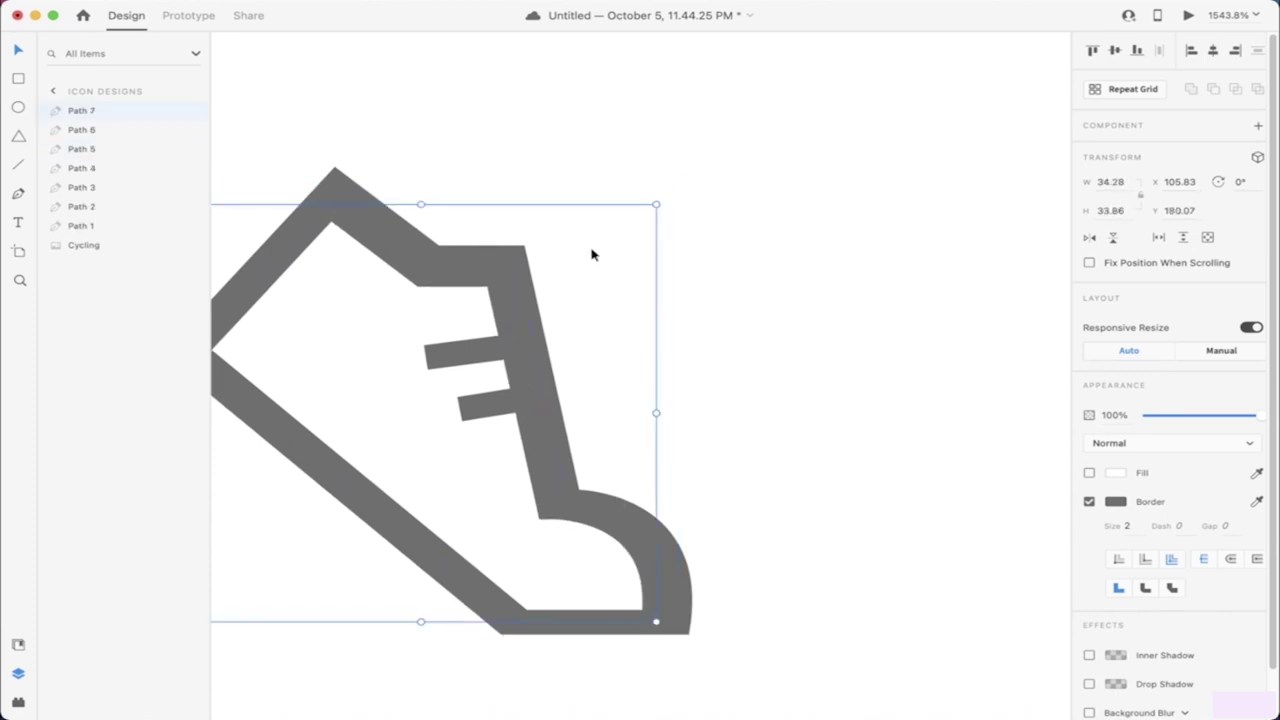
click(1115, 502)
drag(912, 458, 896, 401)
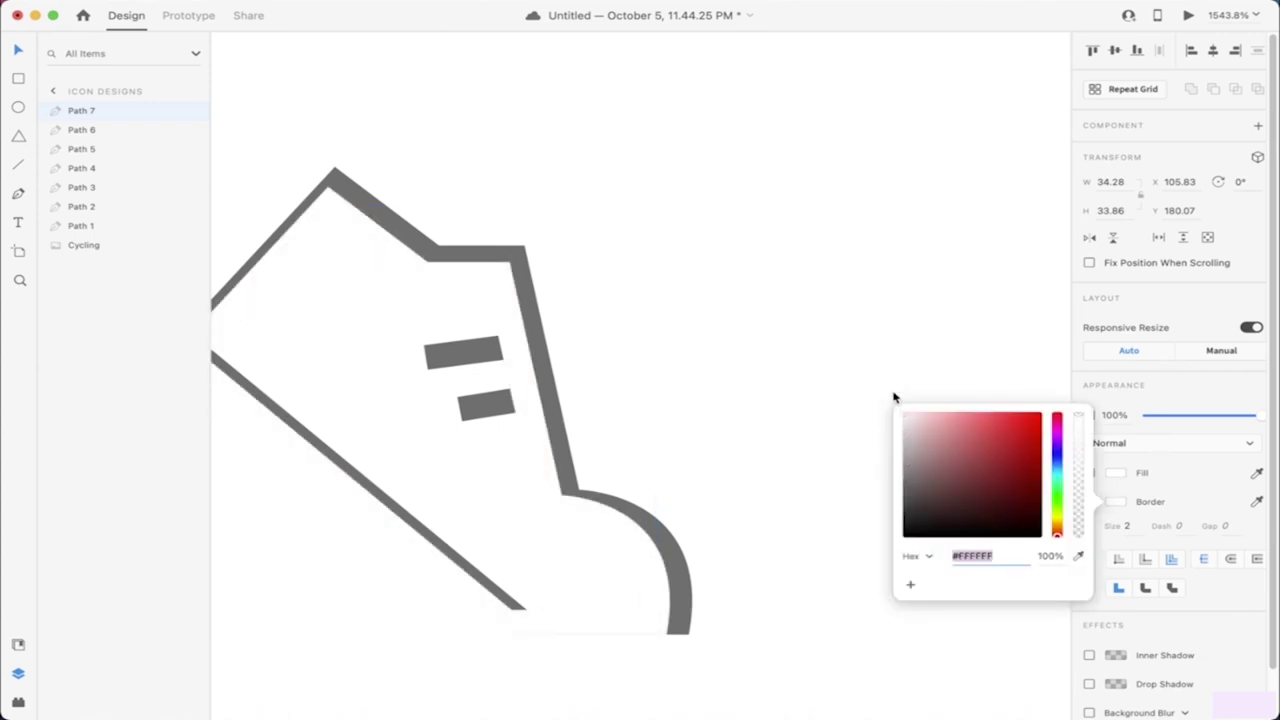
click(614, 623)
click(614, 622)
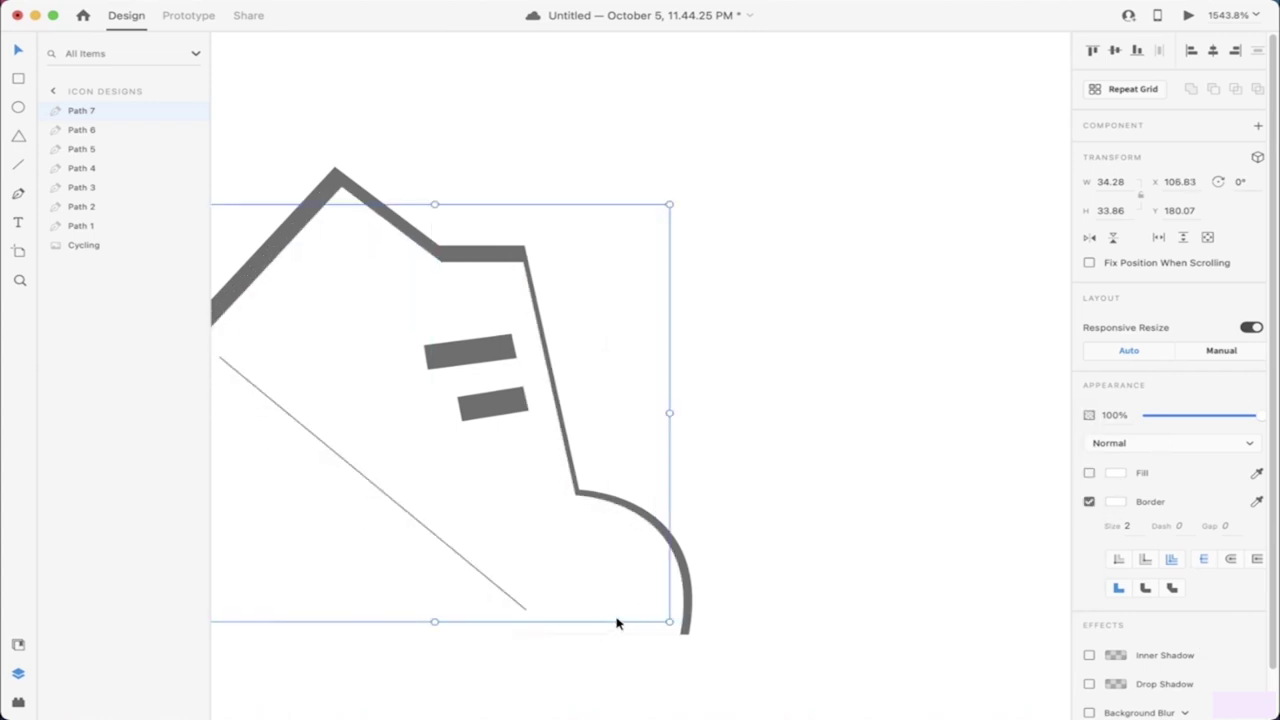
Step: Try sending the white outline copy to the back and placing both lace lines behind it
right_click(614, 621)
click(665, 676)
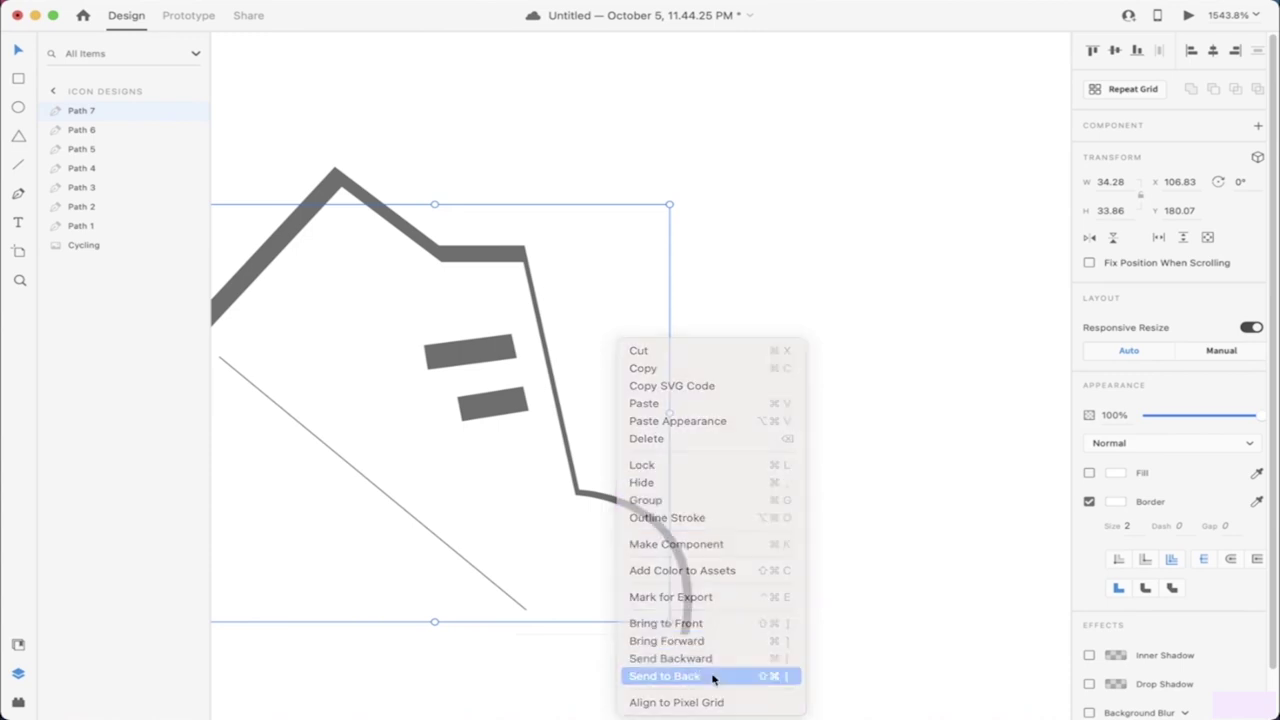
click(495, 418)
shift+click(482, 352)
right_click(482, 352)
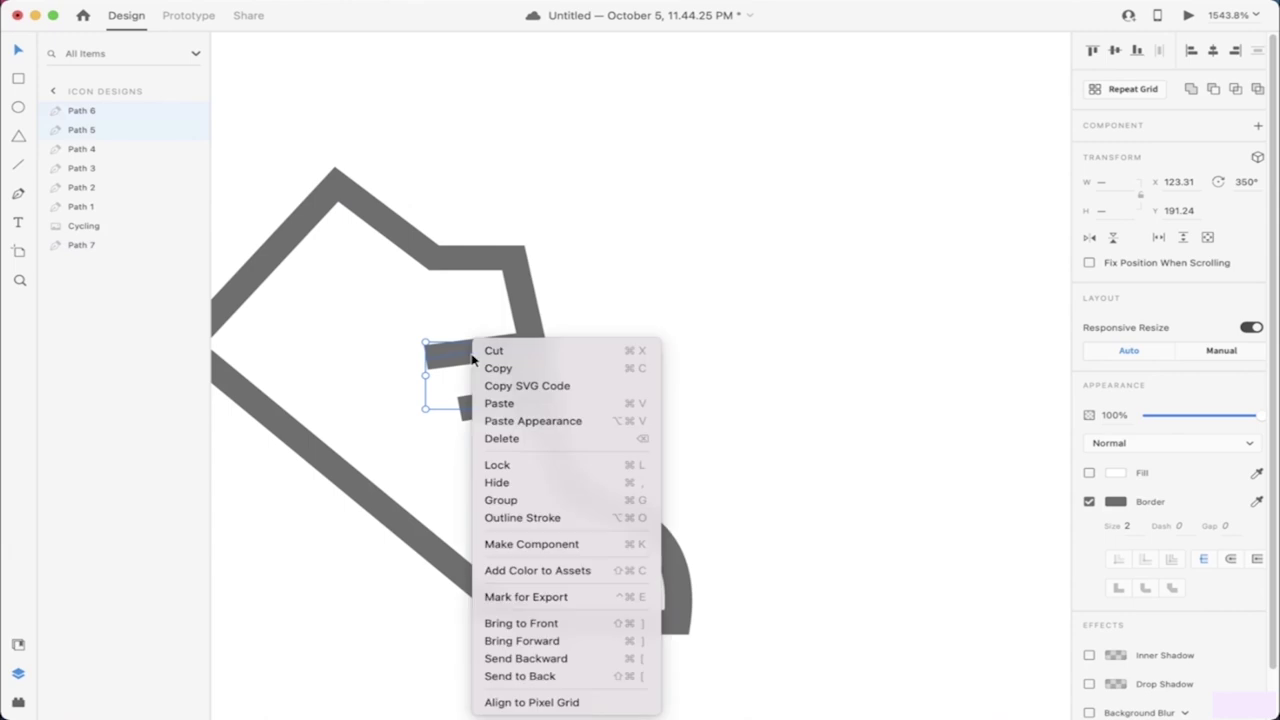
click(577, 677)
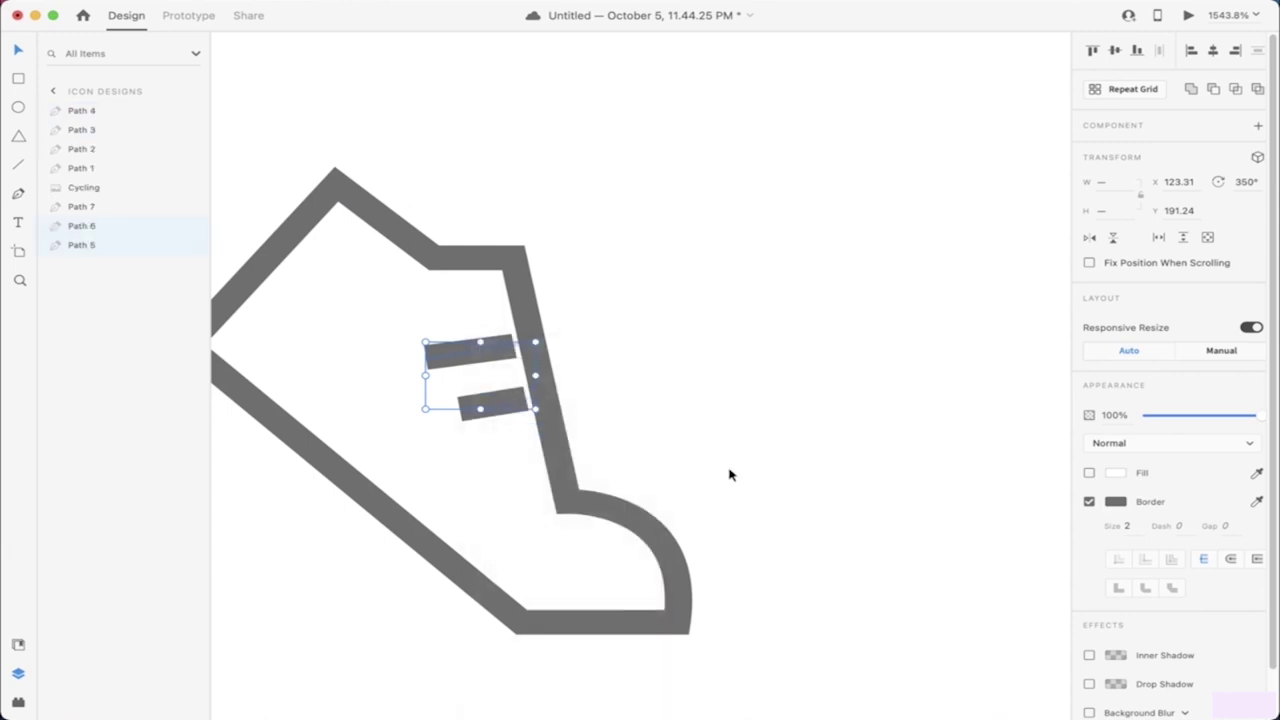
Step: Nudge the white outline copy repeatedly between X 106.83 and X 103.83 to compare how it cuts the lace lines
click(568, 456)
click(555, 460)
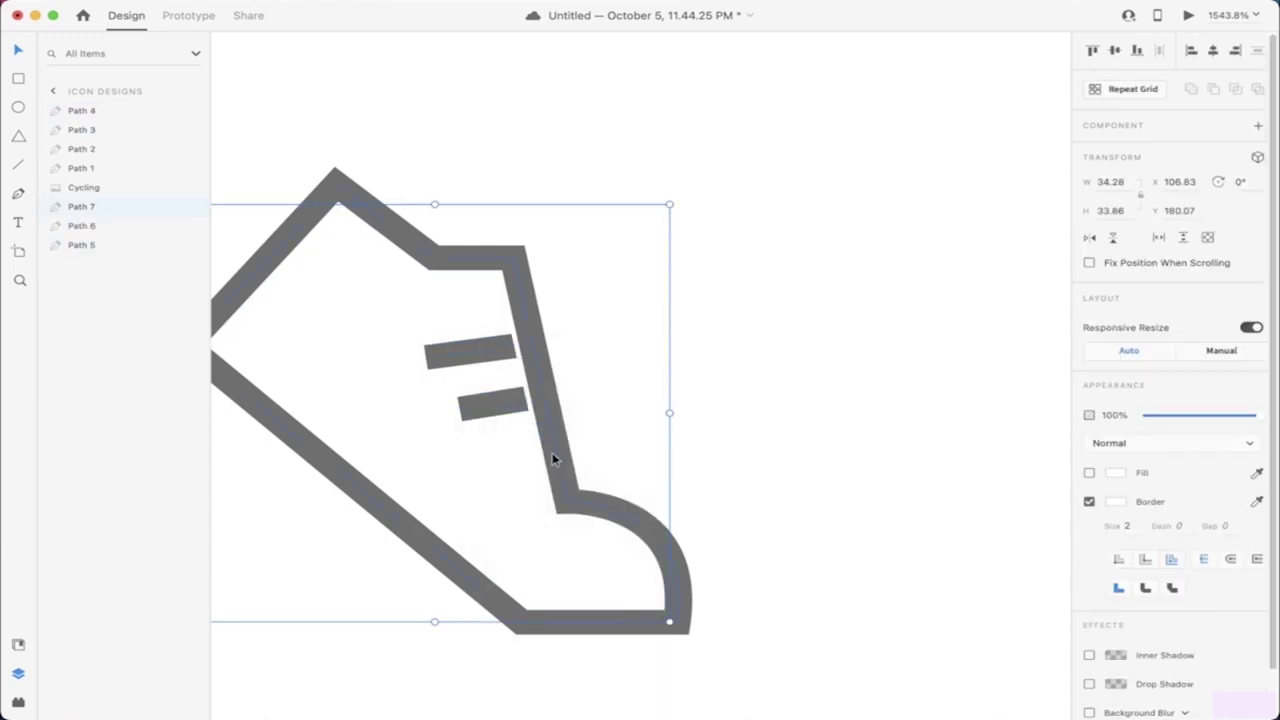
key(Left)
key(Left)
key(Left)
key(Right)
key(Right)
key(Right)
key(Left)
key(Left)
key(Left)
key(Right)
key(Right)
key(Right)
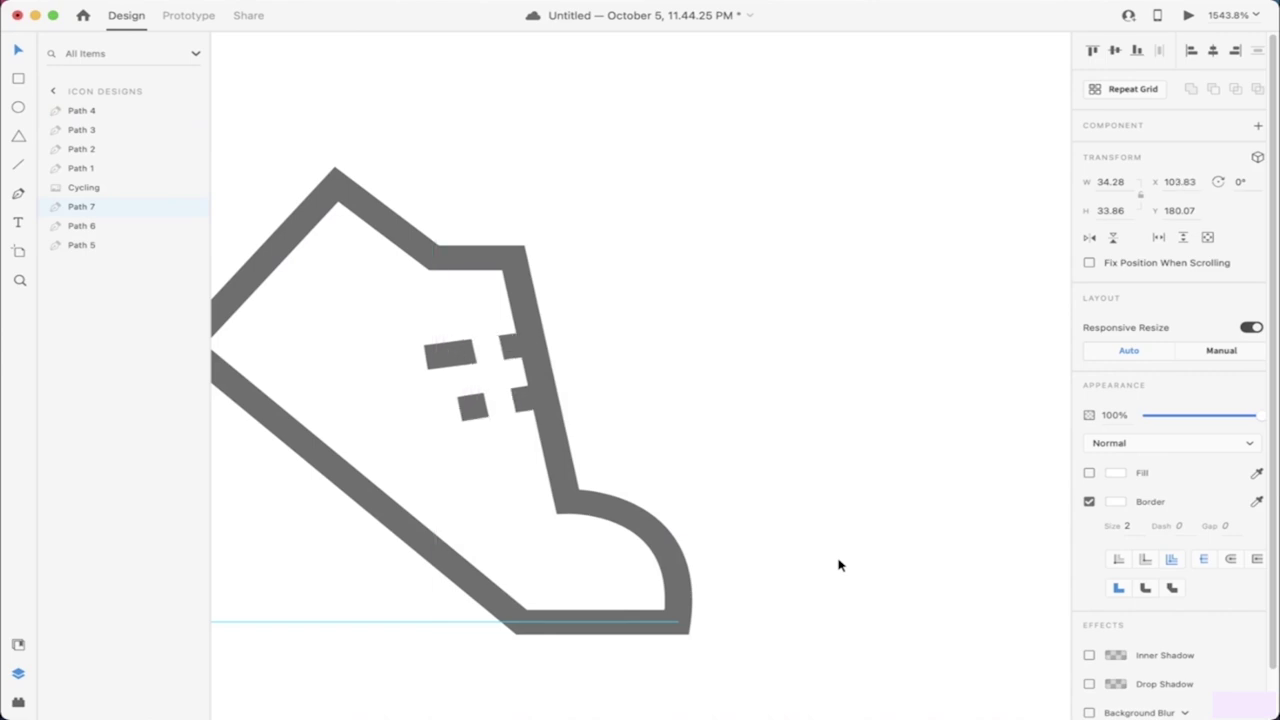
key(Left)
key(Left)
key(Left)
key(Right)
key(Right)
key(Right)
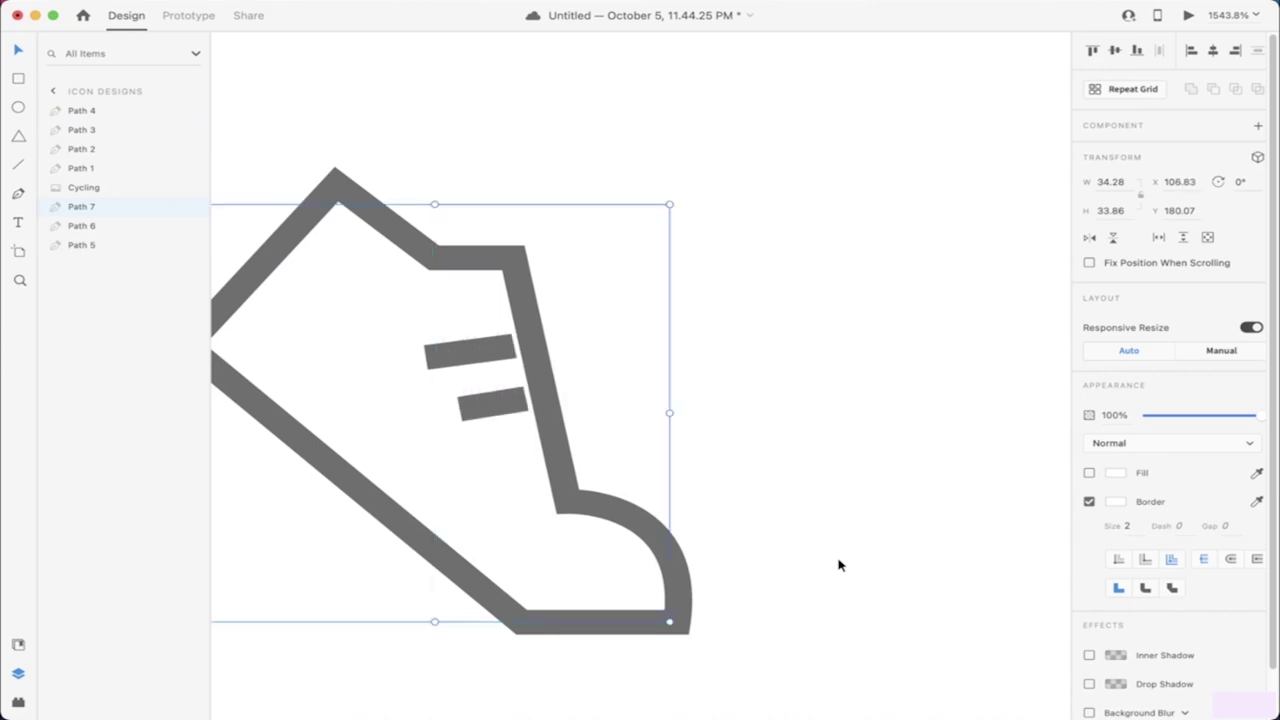
key(Left)
key(Right)
key(Left)
key(Right)
key(Left)
key(Right)
key(Left)
Step: Try deleting the white outline copy and compare the shoe with the heart and bicycle icons
key(Delete)
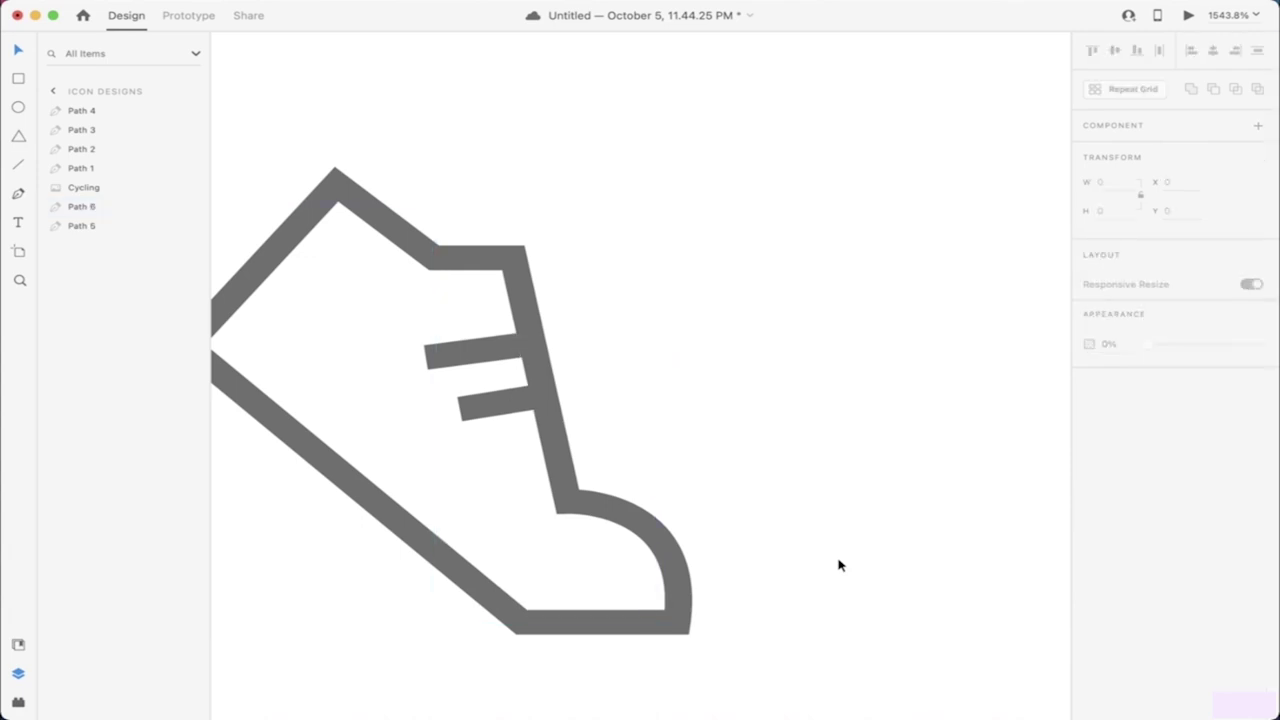
scroll(838, 565, down, 5)
scroll(838, 565, down, 3)
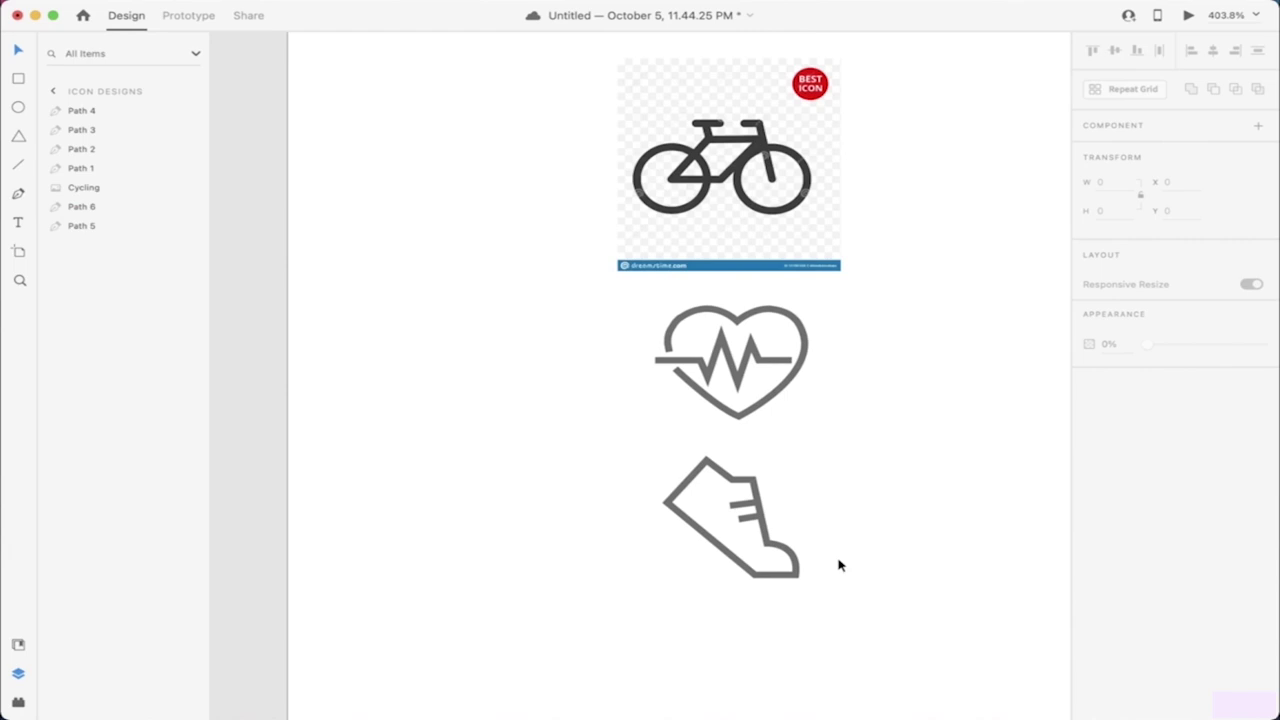
scroll(838, 565, down, 3)
Step: Undo the deletion, reordering, white border and duplication of the shoe outline copy
key(super+z)
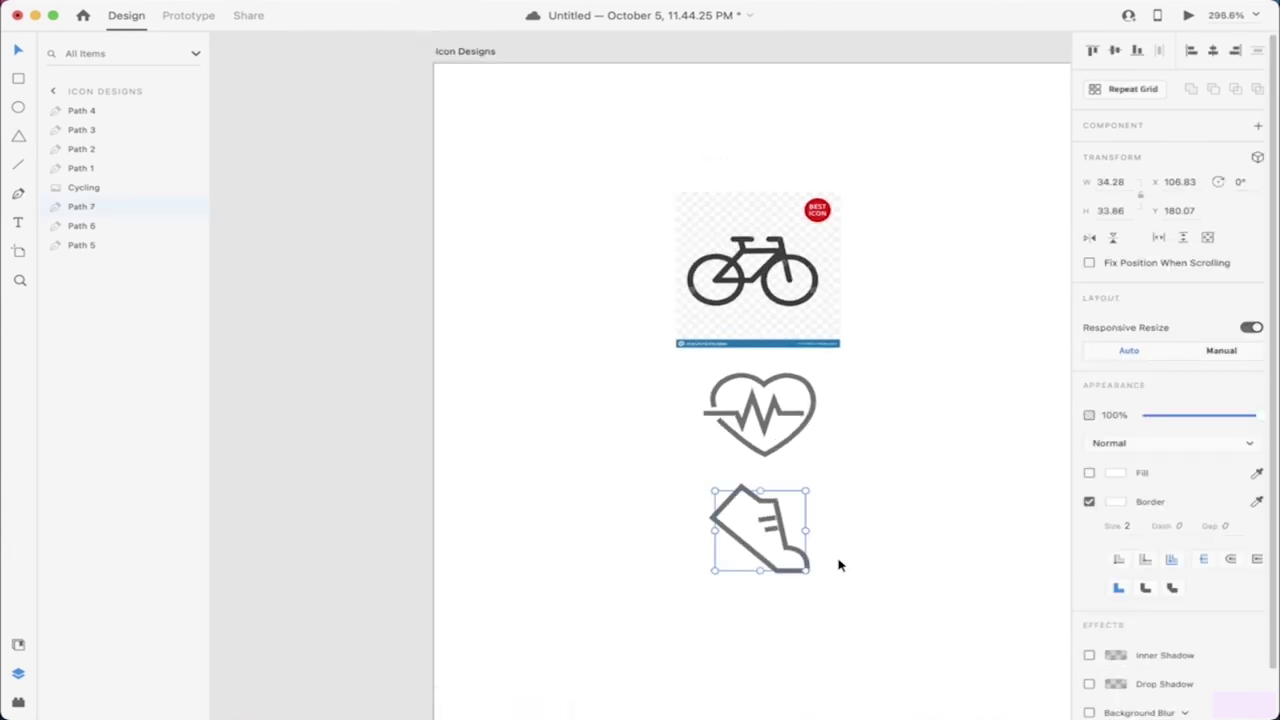
key(Left)
key(Left)
key(super+z)
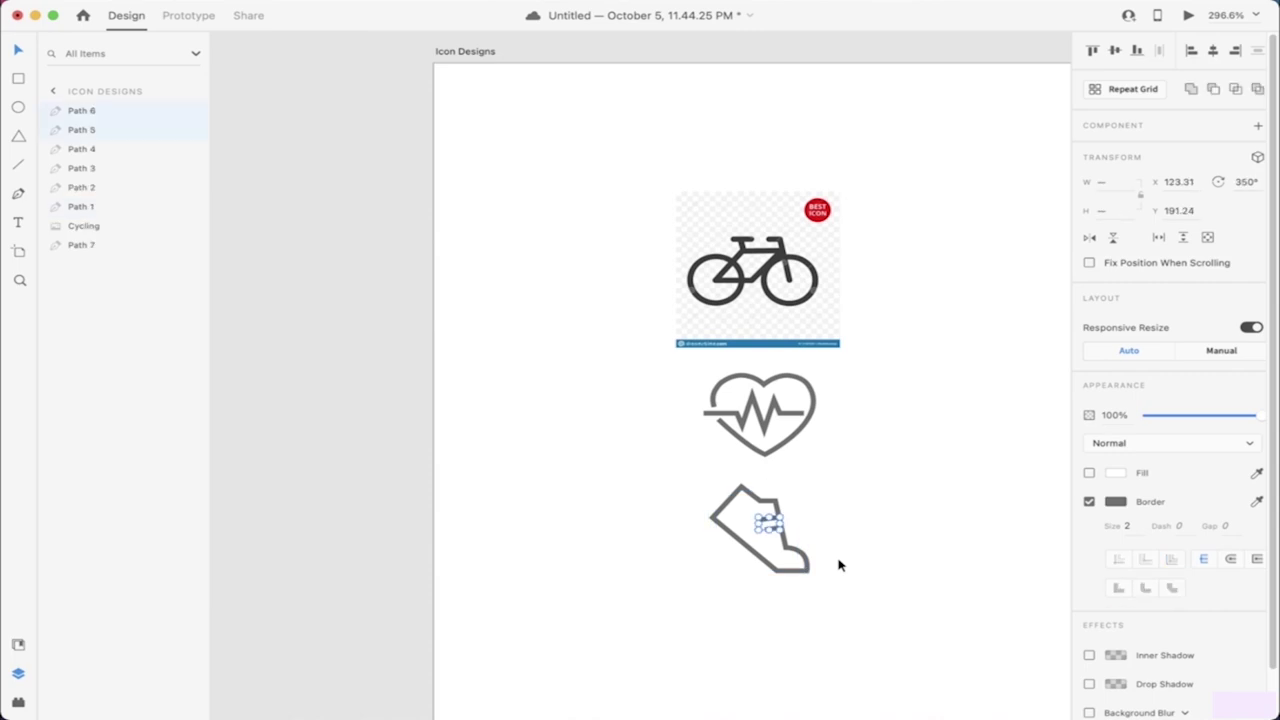
key(super+z)
key(super+z)
key(super+z)
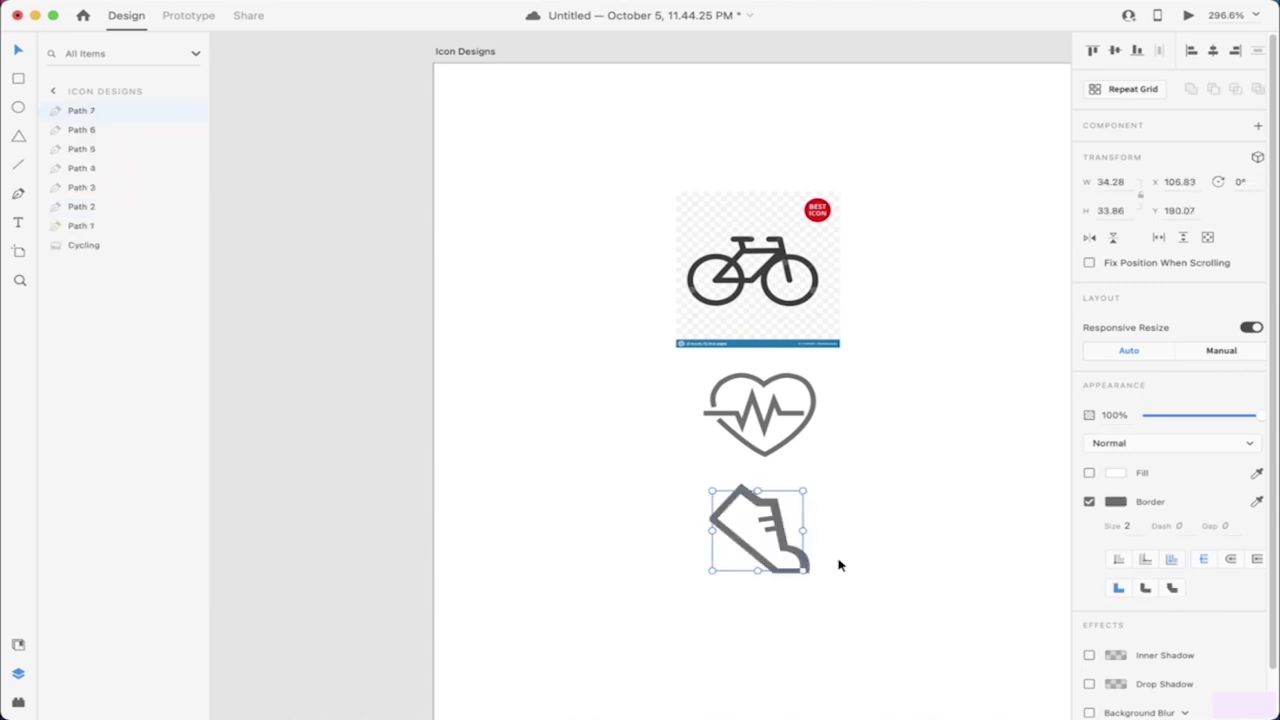
key(super+z)
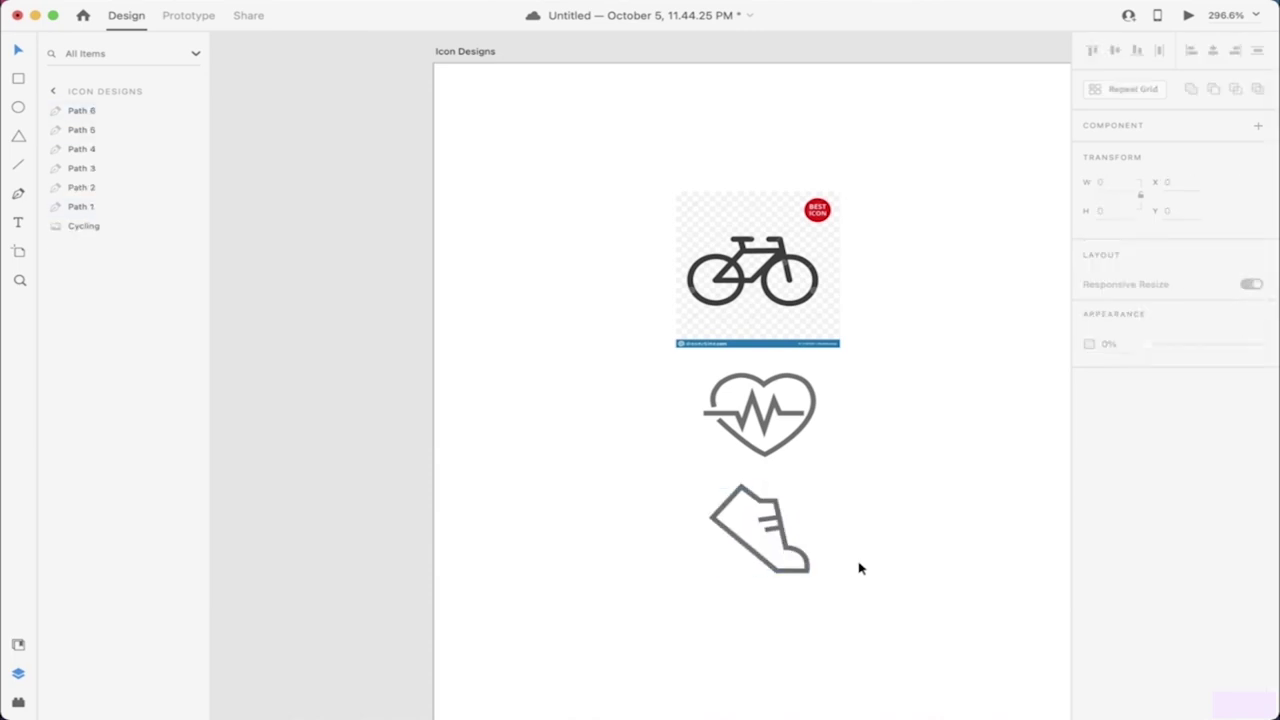
Step: Undo the lengthening of the shoe's lace lines and of the heart's pulse line, and clear the selection
key(super+z)
key(super+z)
key(super+z)
key(super+z)
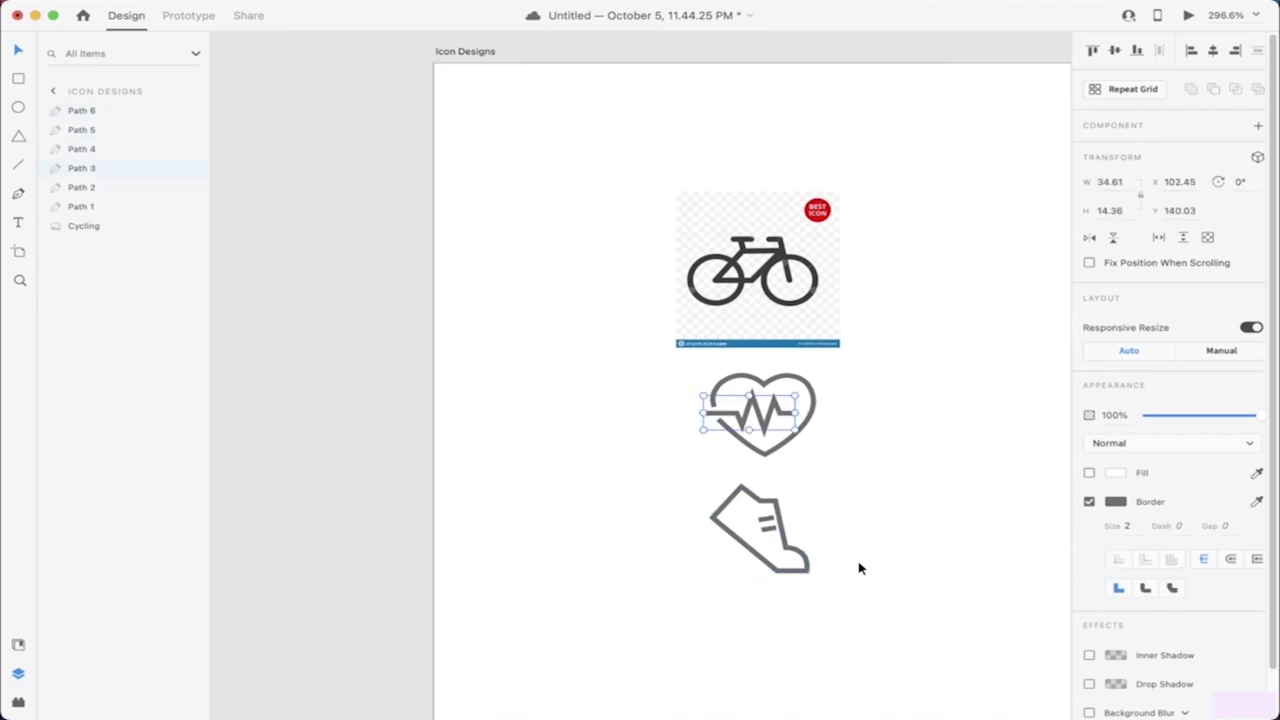
click(858, 568)
Step: Save the document
scroll(775, 498, right, 5)
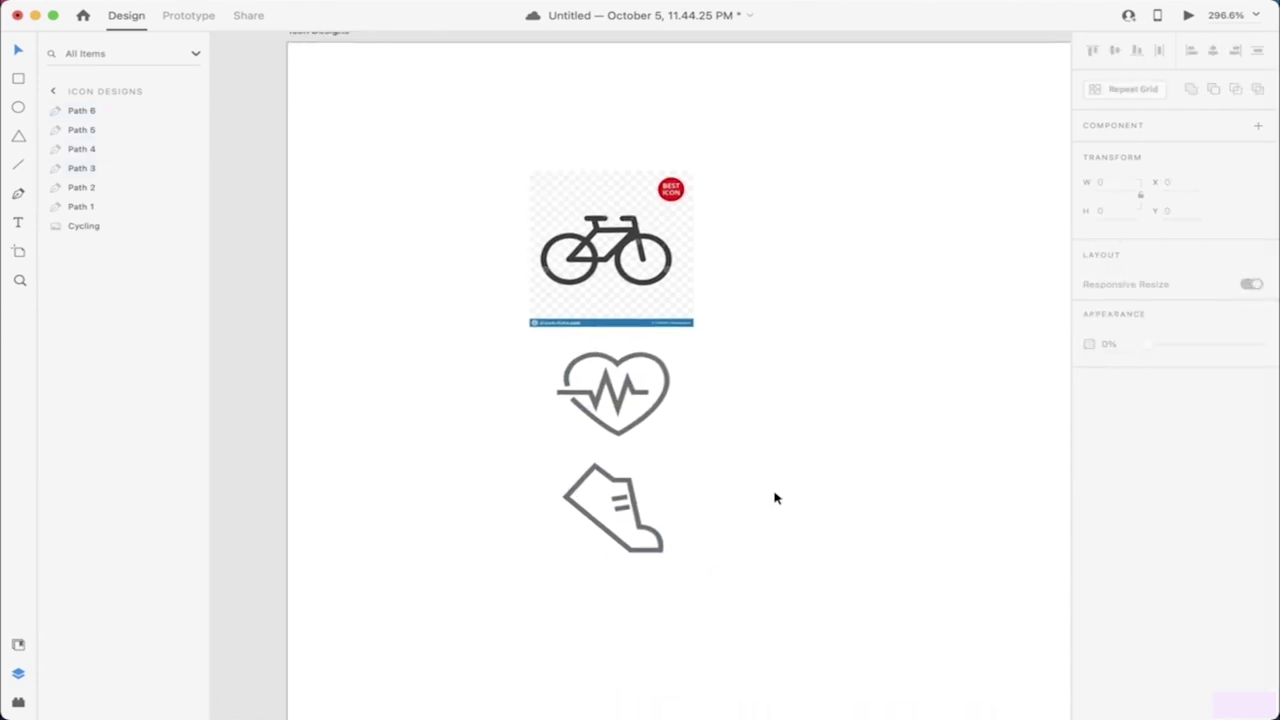
scroll(628, 312, up, 5)
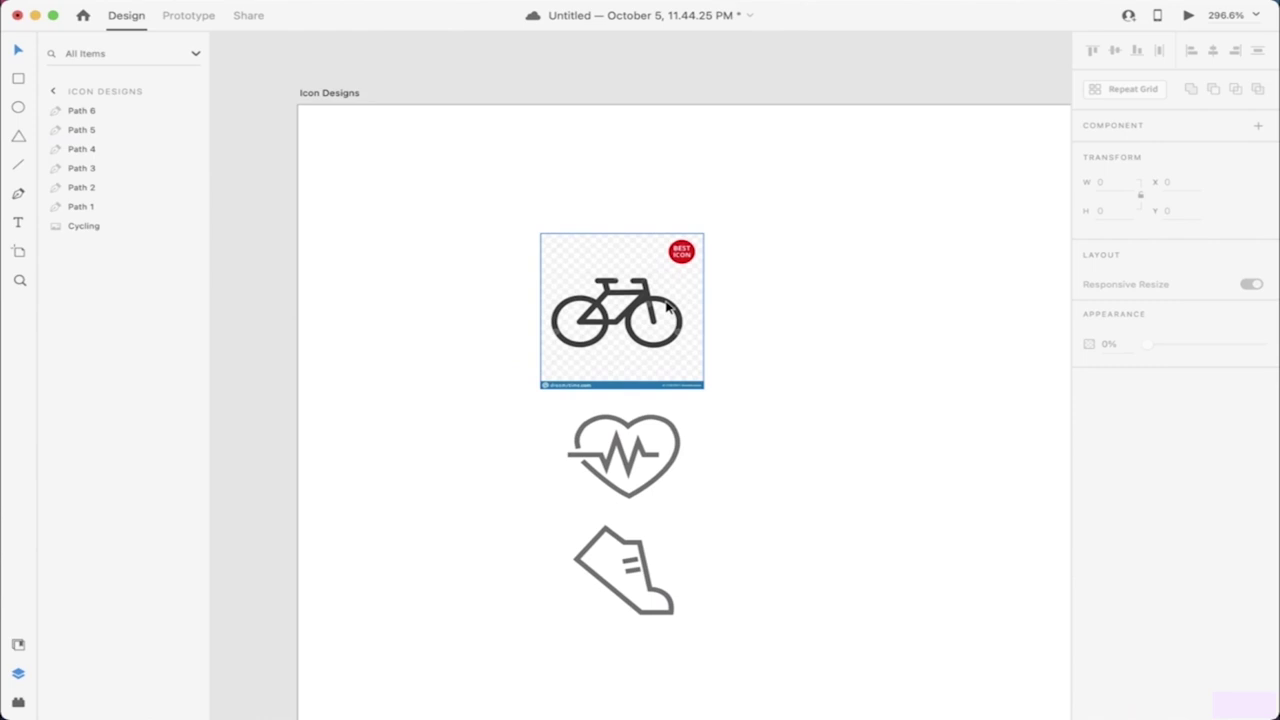
scroll(624, 309, up, 8)
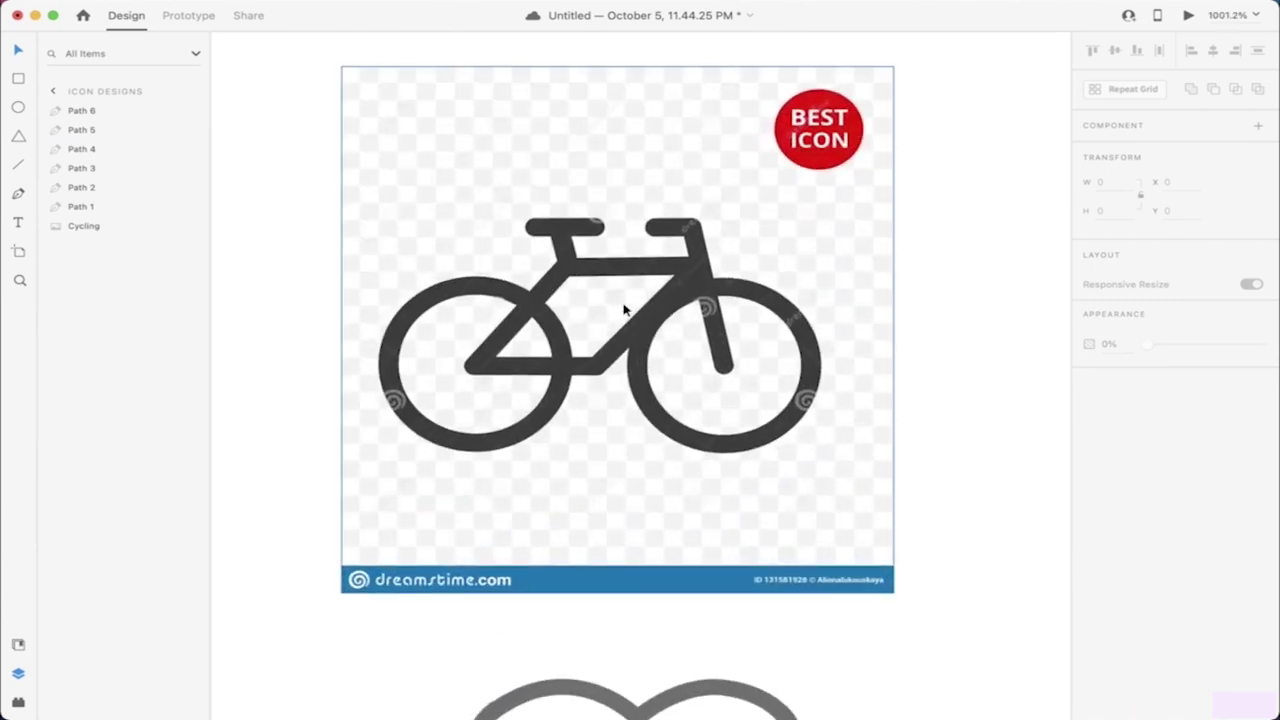
scroll(624, 309, down, 8)
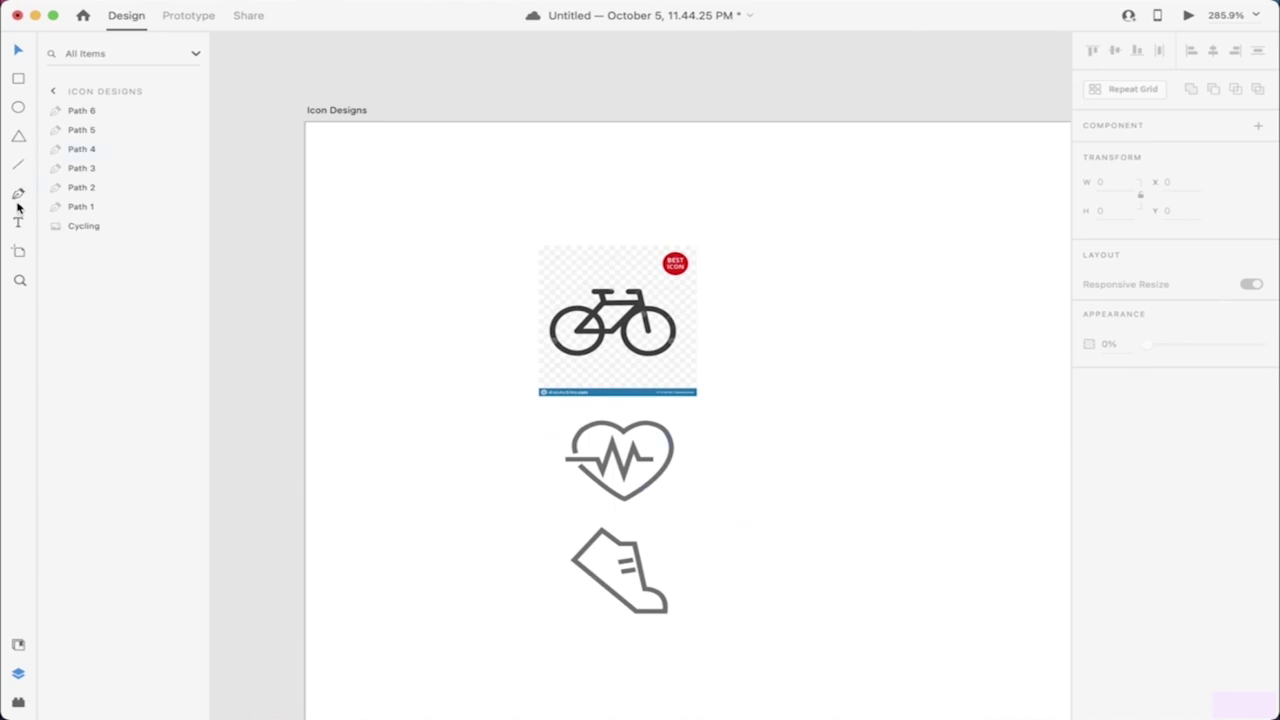
key(super+s)
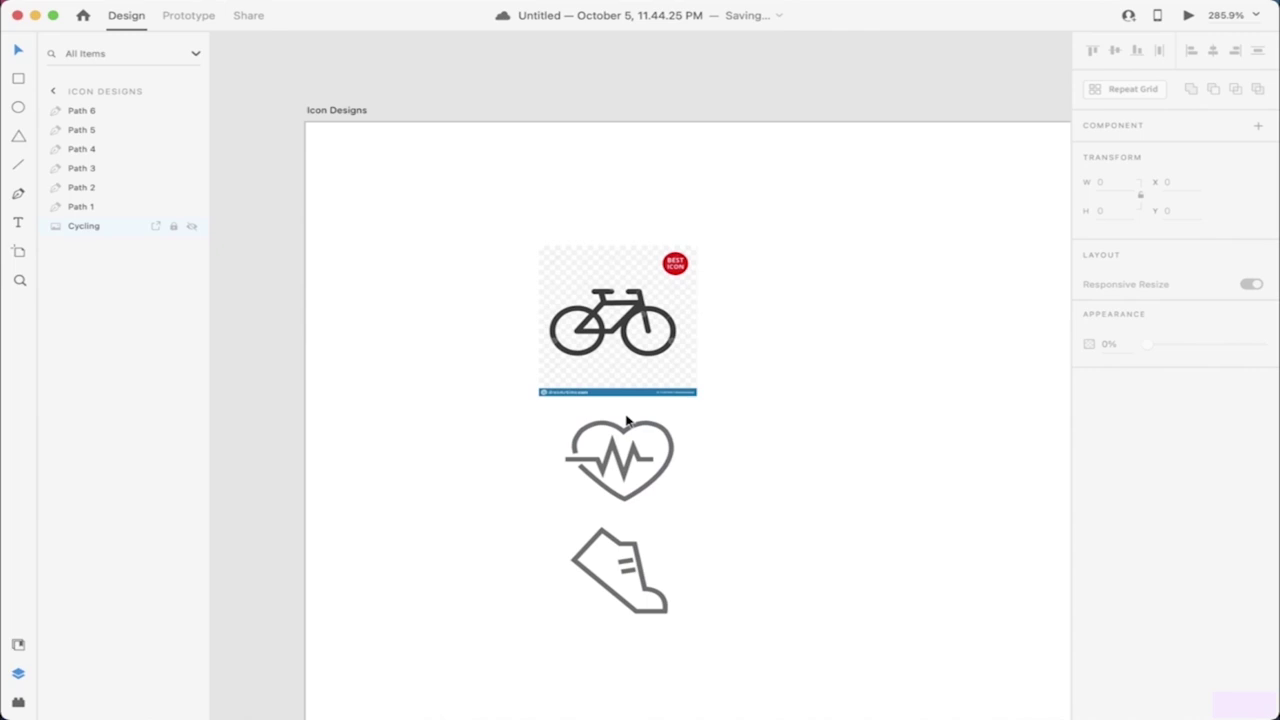
click(594, 369)
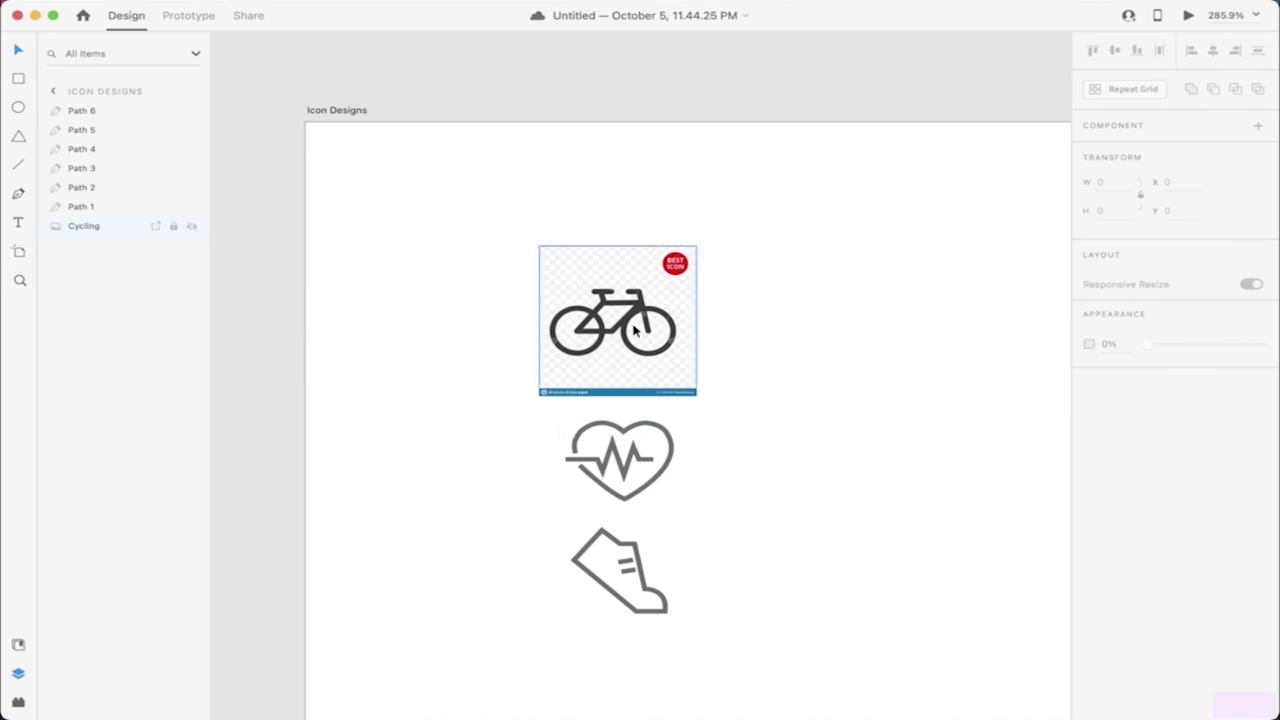
Step: Try drawing a rounded closed curve with the Pen tool beside the bicycle image, and undo it
scroll(667, 270, up, 6)
scroll(667, 270, down, 2)
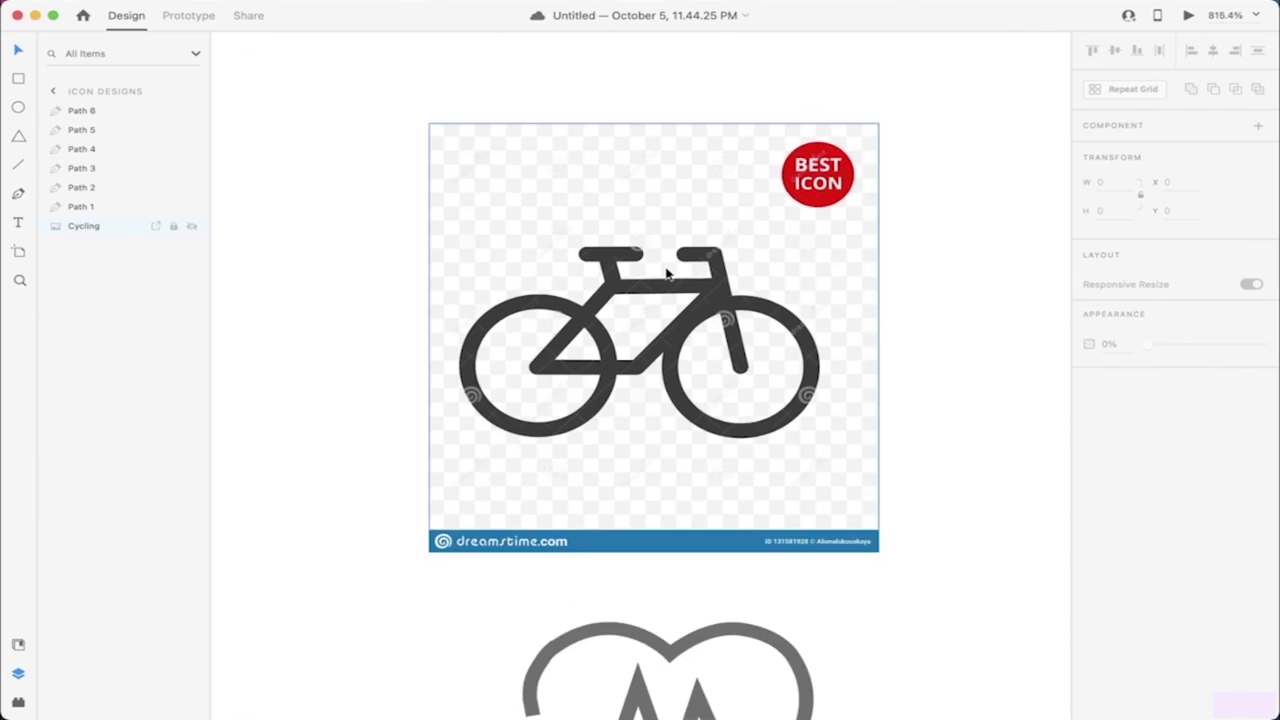
click(19, 195)
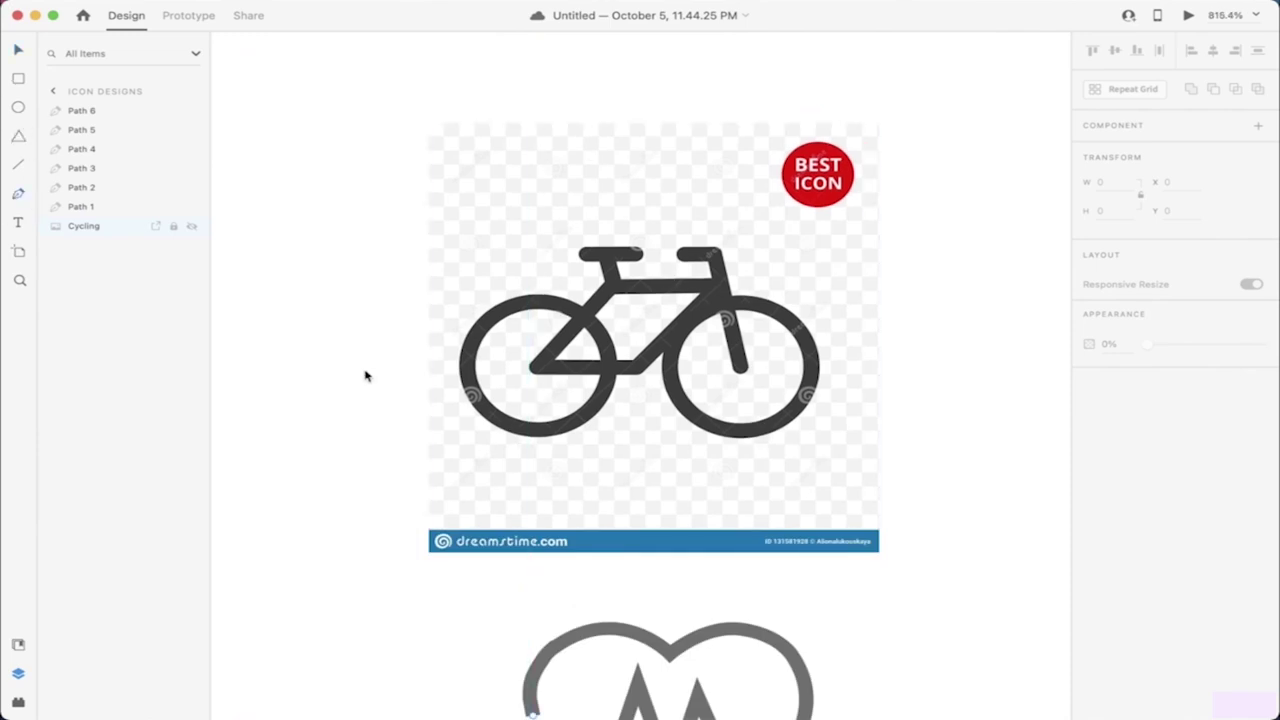
click(251, 302)
click(325, 290)
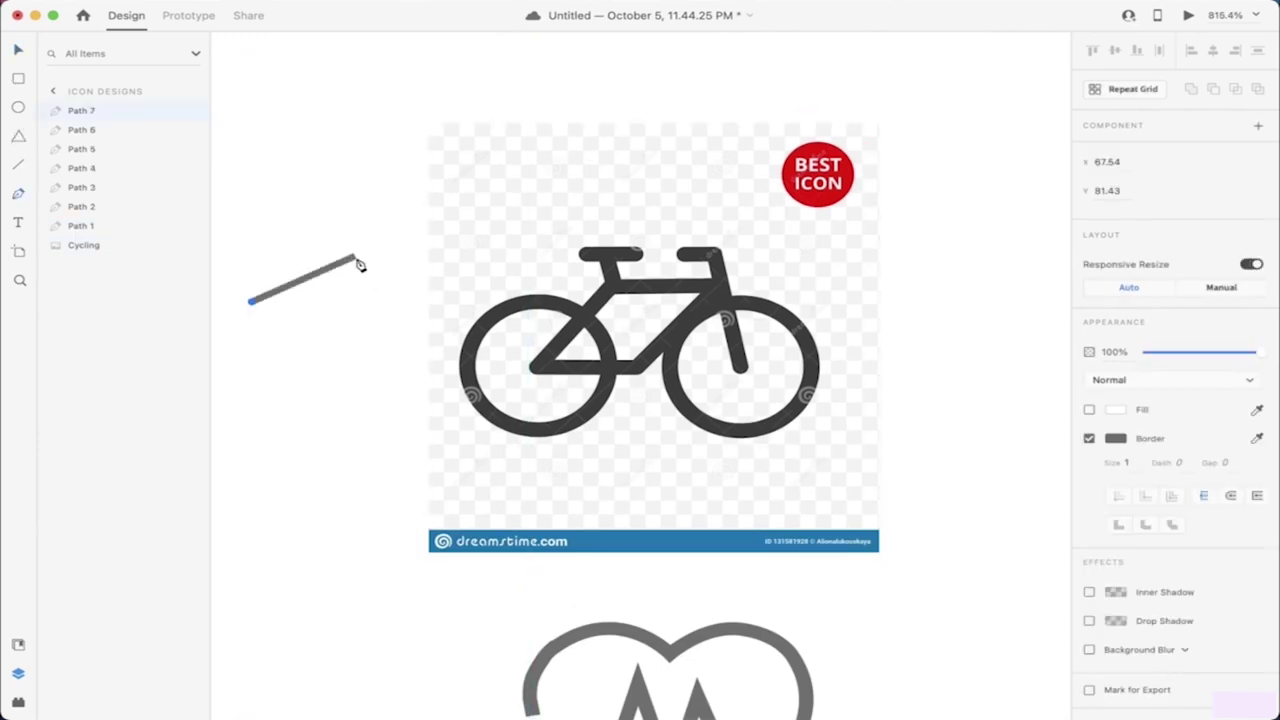
drag(340, 248, 410, 244)
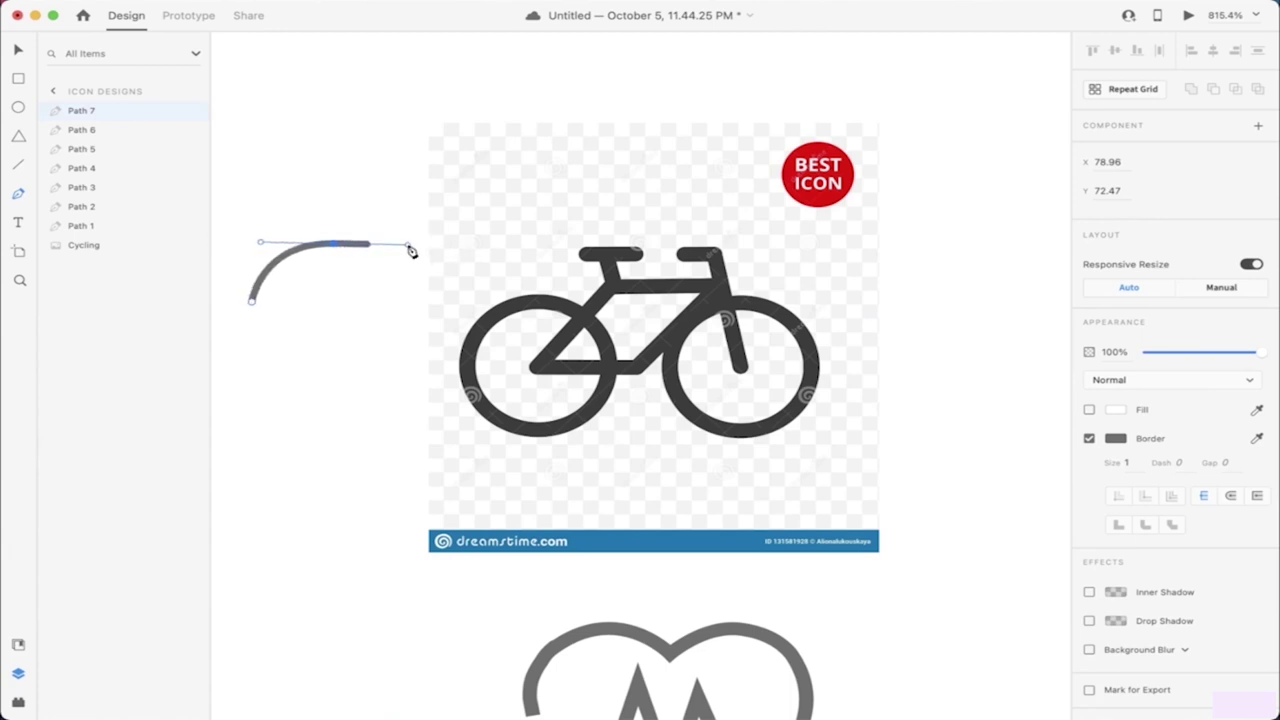
drag(400, 323, 380, 278)
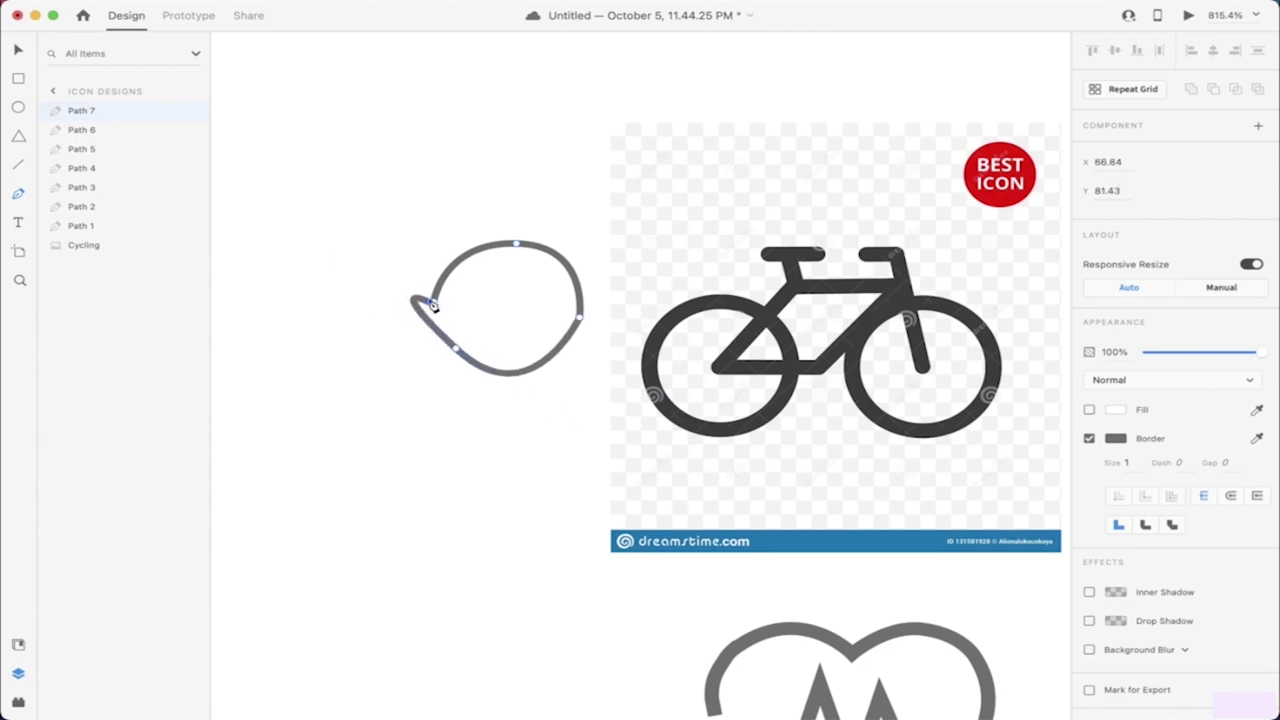
key(super+z)
key(super+z)
key(super+z)
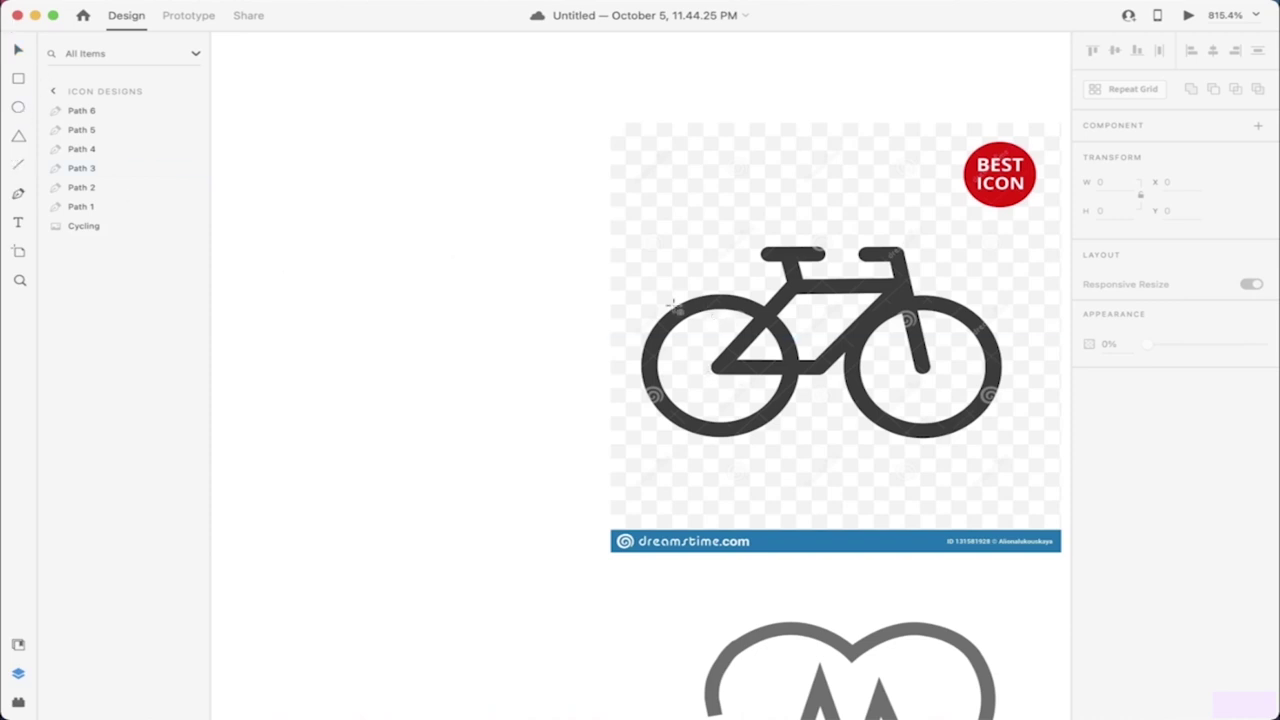
Step: Draw an unfilled 21 by 21 circle over the bicycle's left wheel at X 97, Y 81
drag(660, 308, 807, 437)
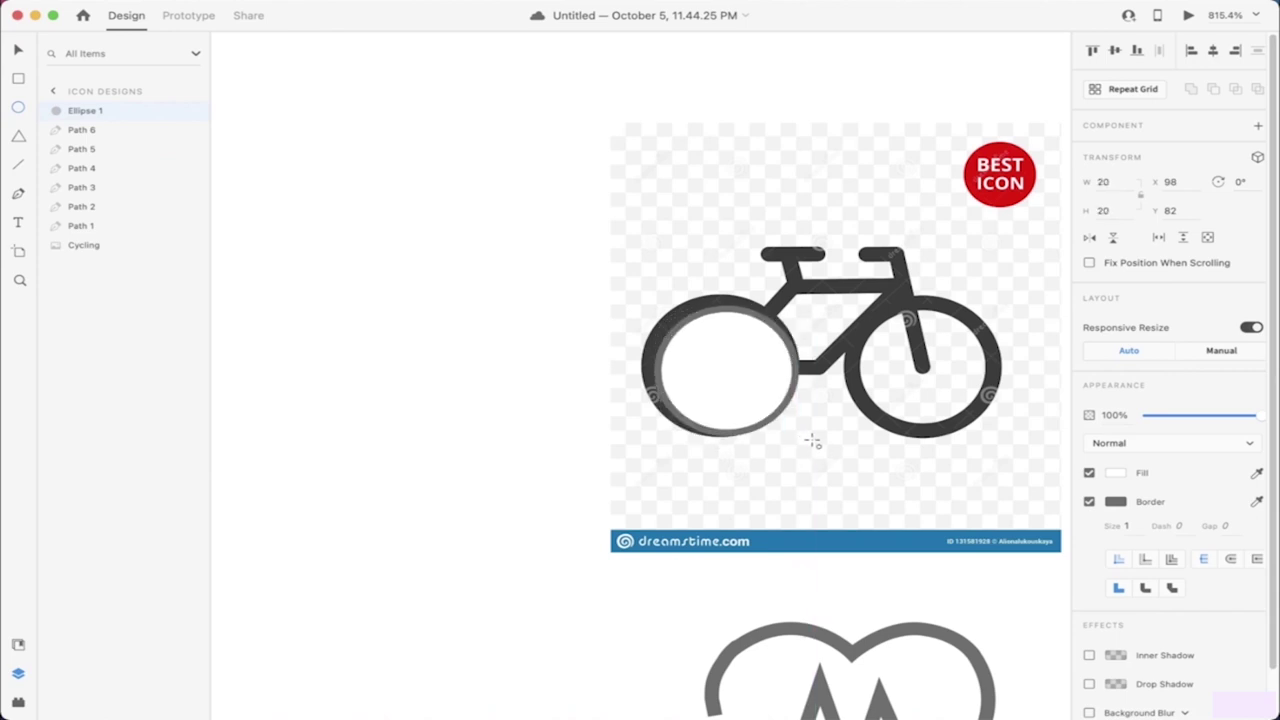
click(1089, 472)
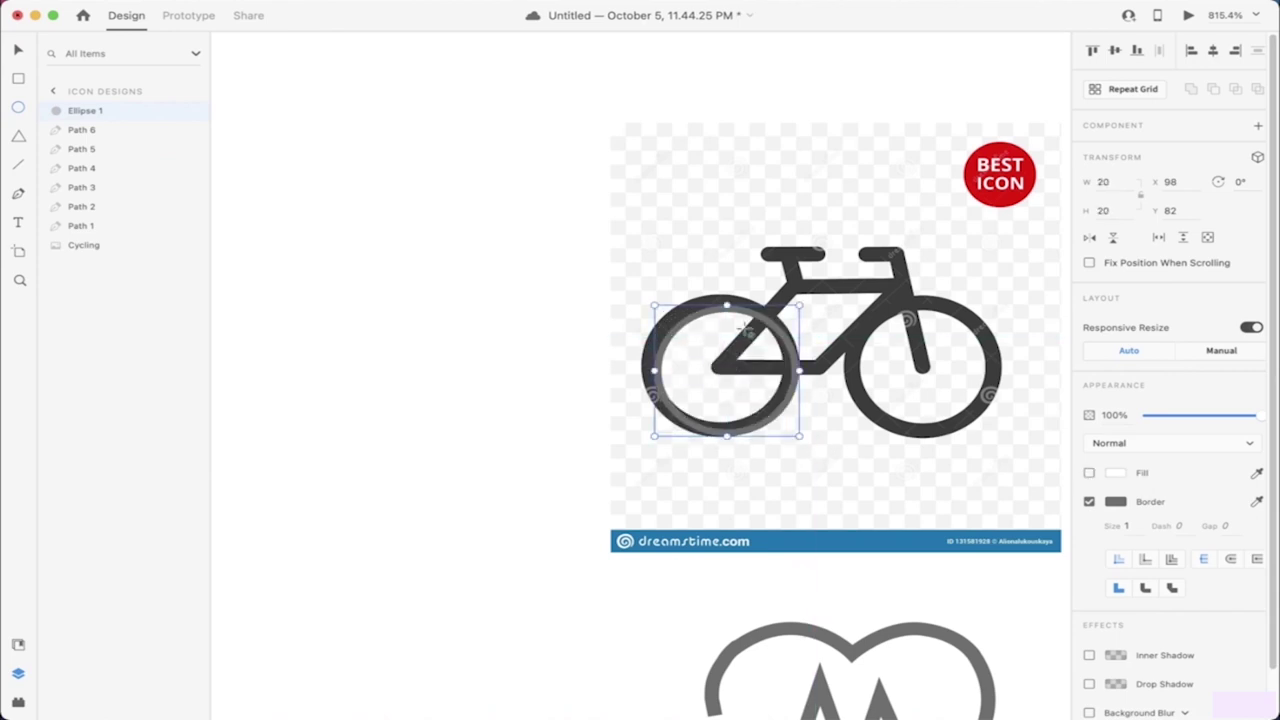
drag(744, 329, 745, 318)
drag(793, 430, 800, 436)
click(777, 337)
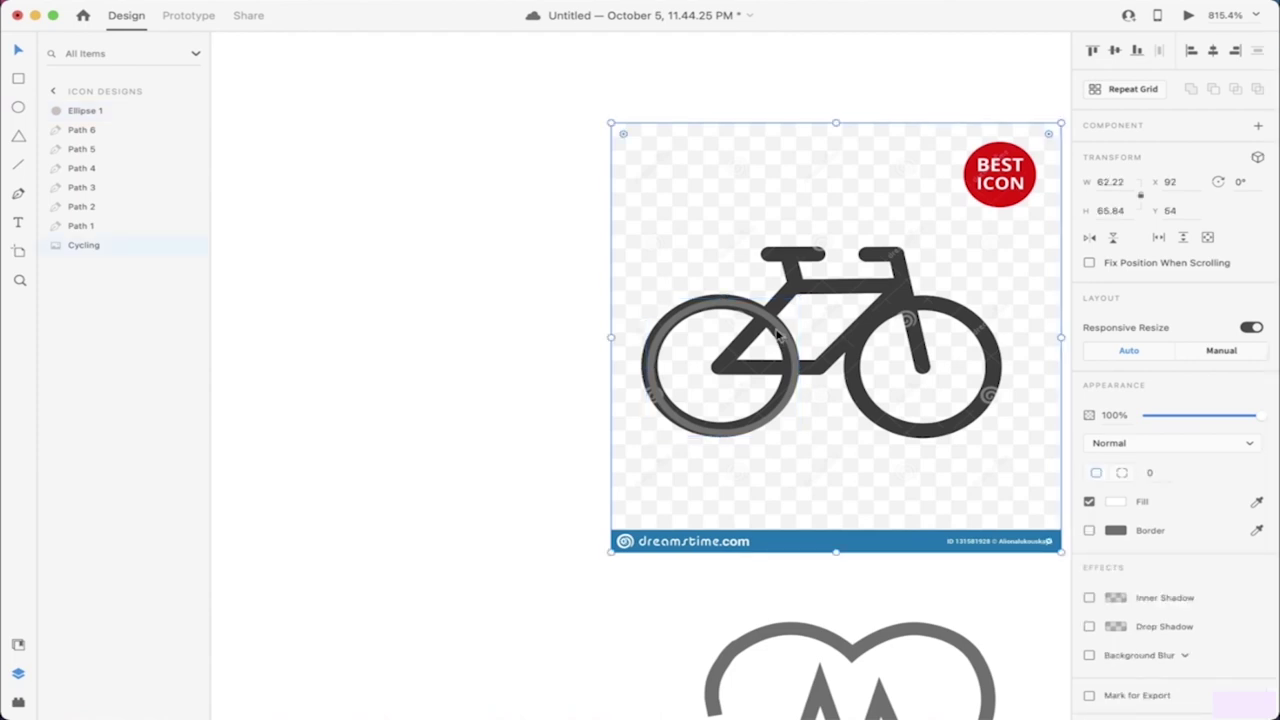
click(774, 331)
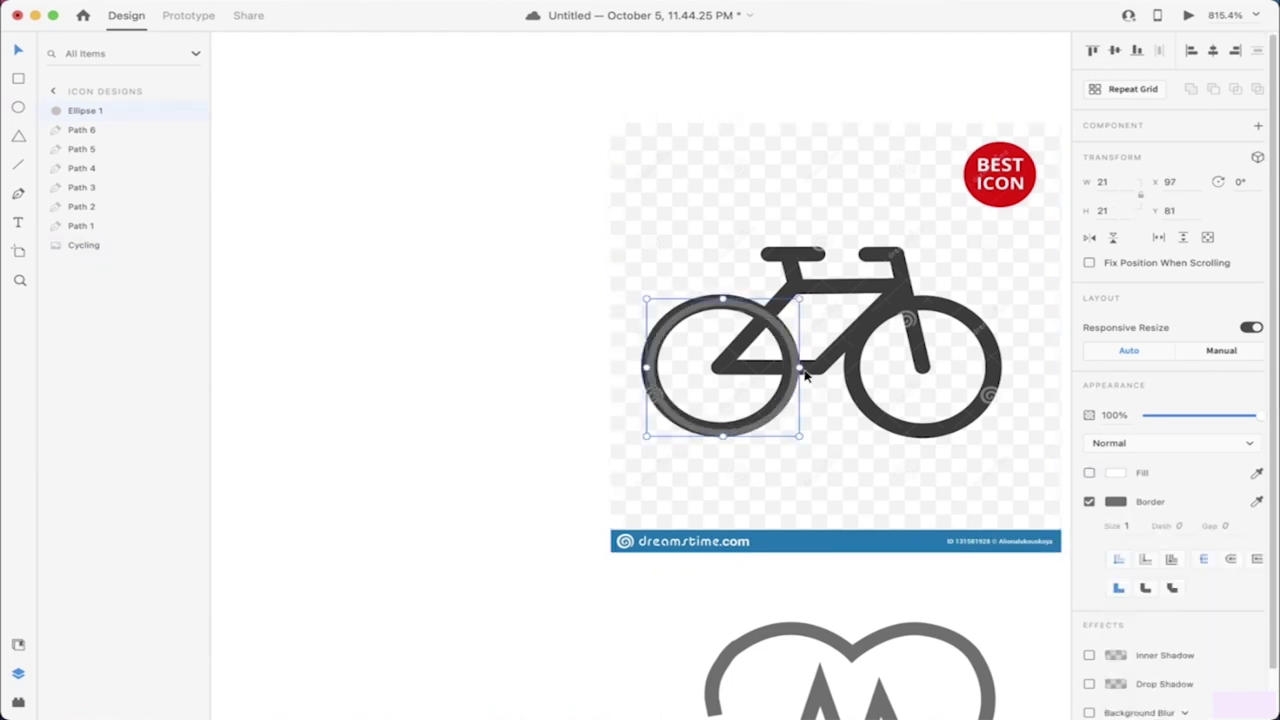
Step: Try to adjust the size of the circle over the bicycle's left wheel to fit the reference more closely
scroll(805, 360, up, 5)
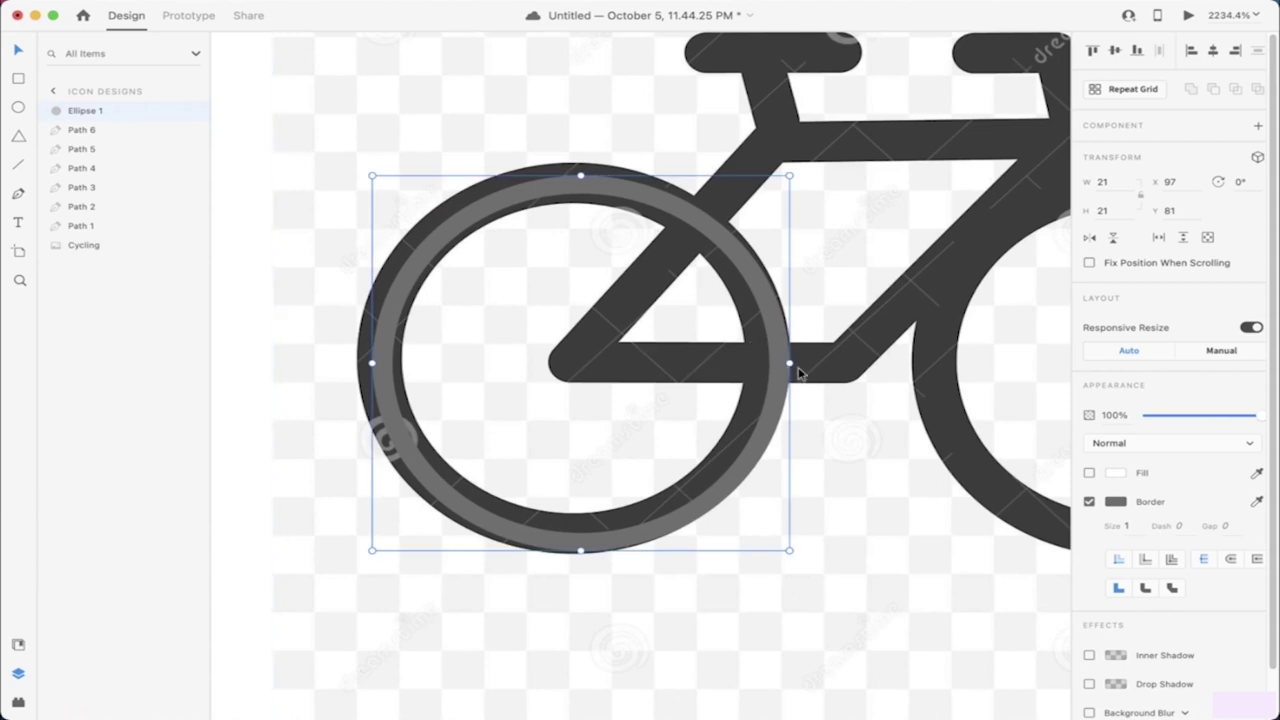
drag(790, 366, 790, 366)
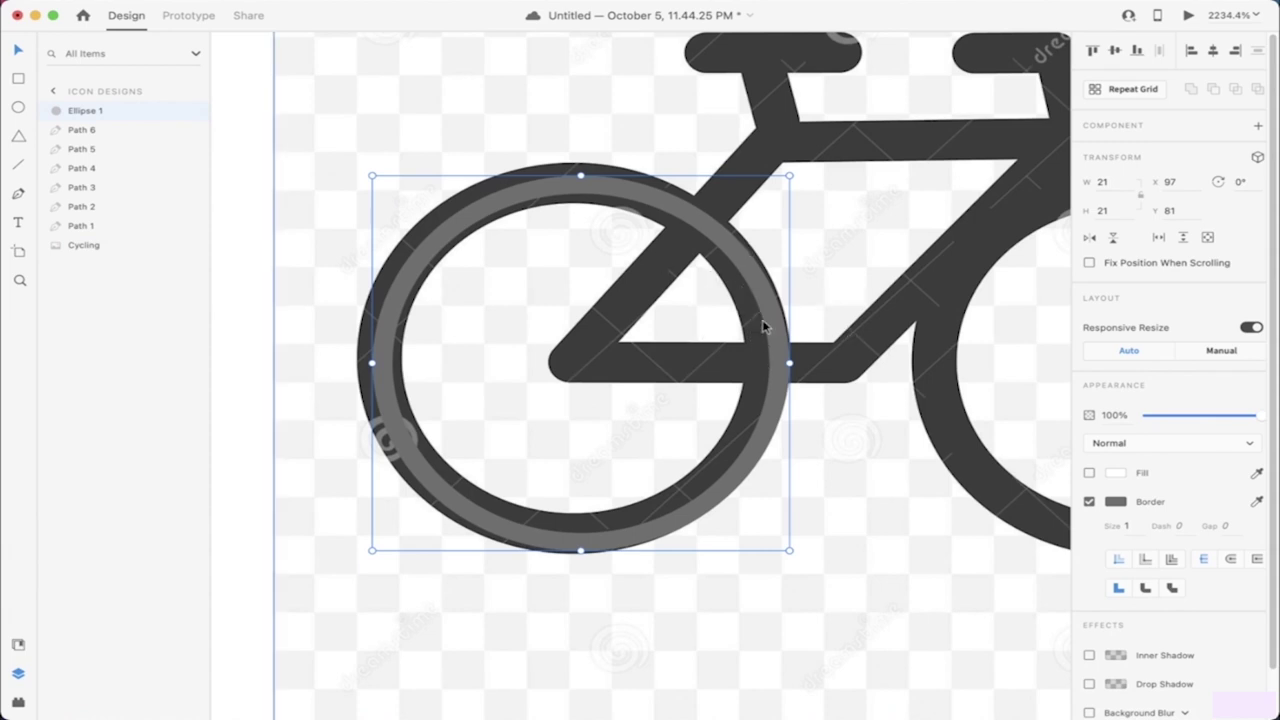
drag(790, 366, 790, 368)
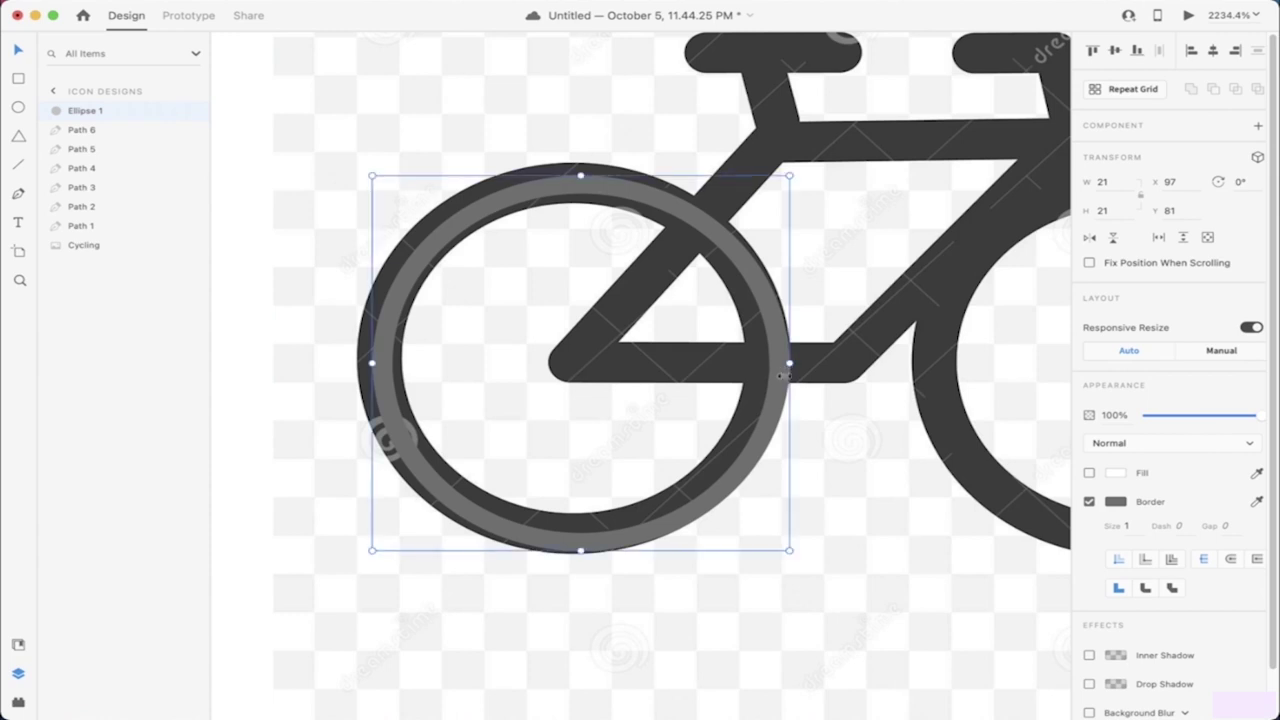
scroll(800, 558, up, 3)
scroll(767, 577, up, 3)
drag(780, 553, 789, 529)
scroll(834, 489, down, 5)
click(843, 485)
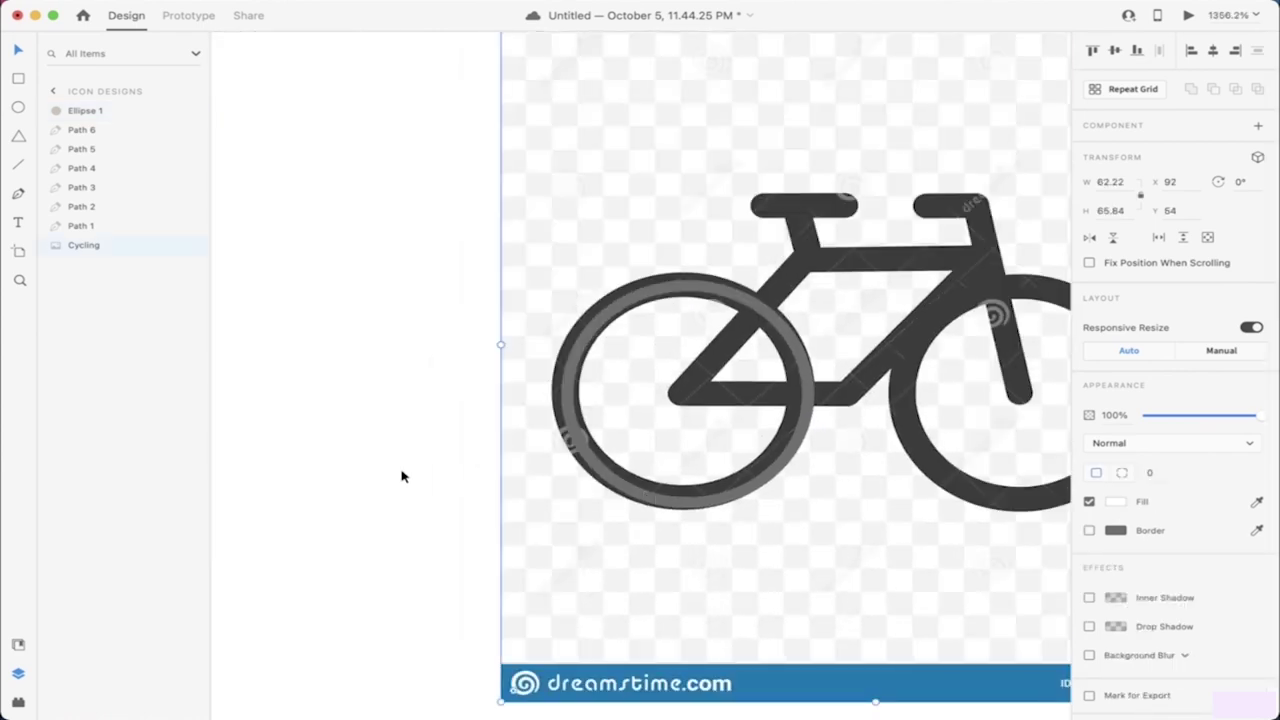
Step: Duplicate the left wheel's circle onto the bicycle's right wheel at X 125, Y 81
scroll(629, 514, right, 2)
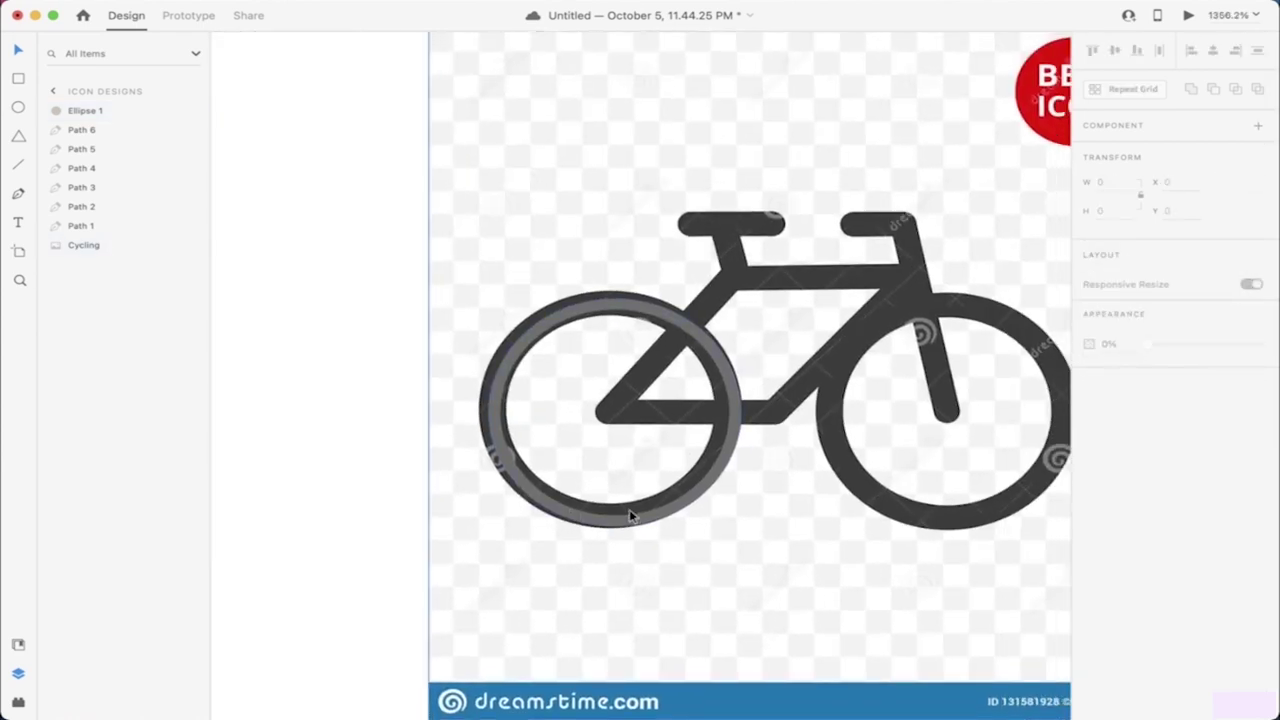
click(629, 514)
scroll(617, 525, right, 4)
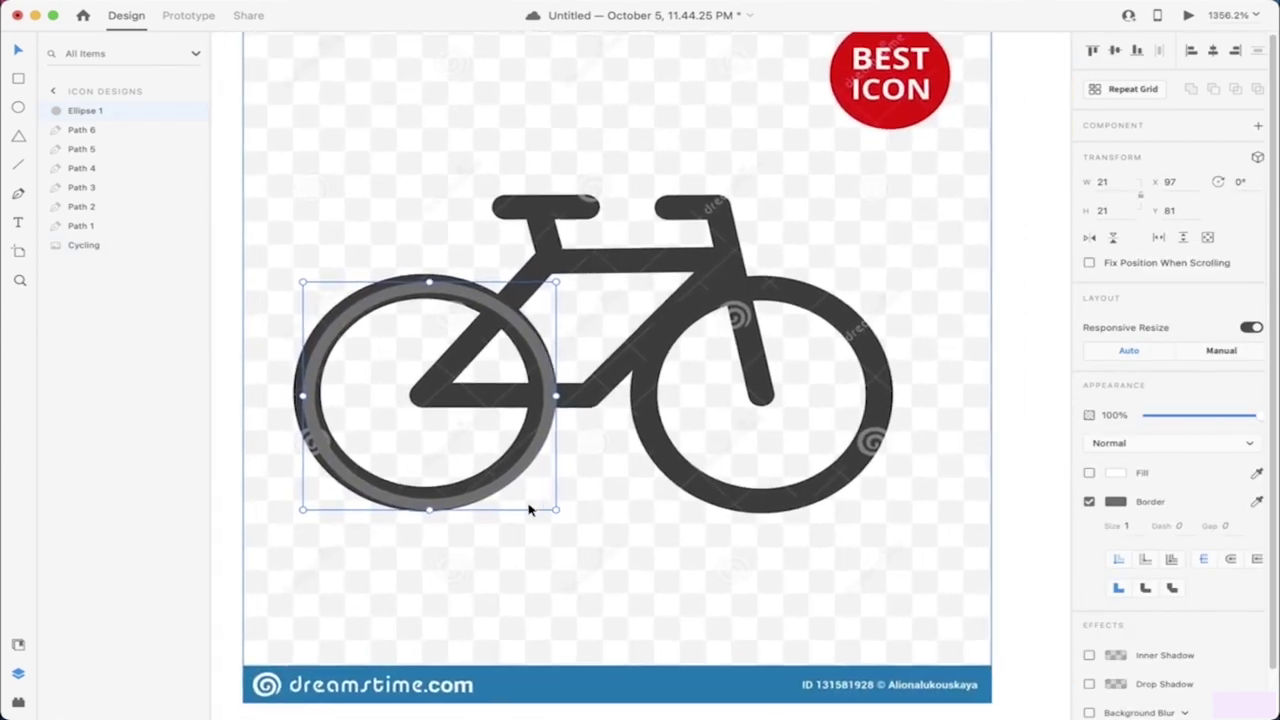
key(alt)
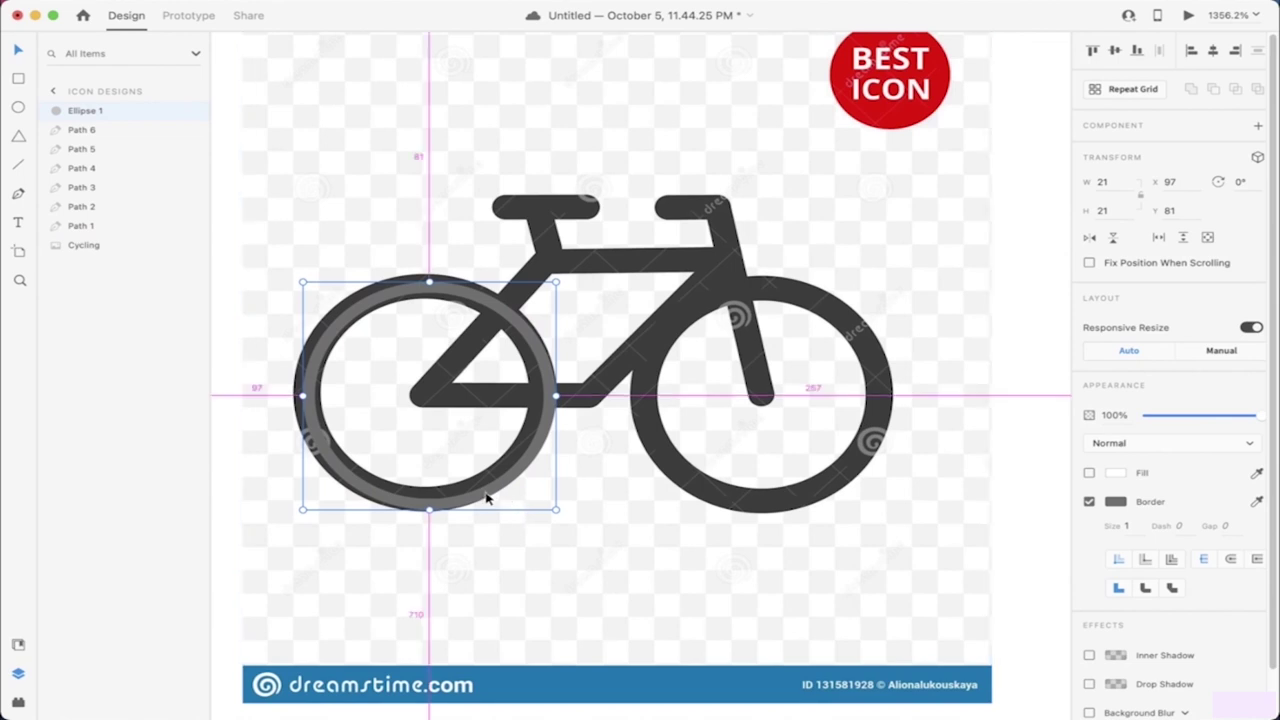
drag(485, 497, 816, 495)
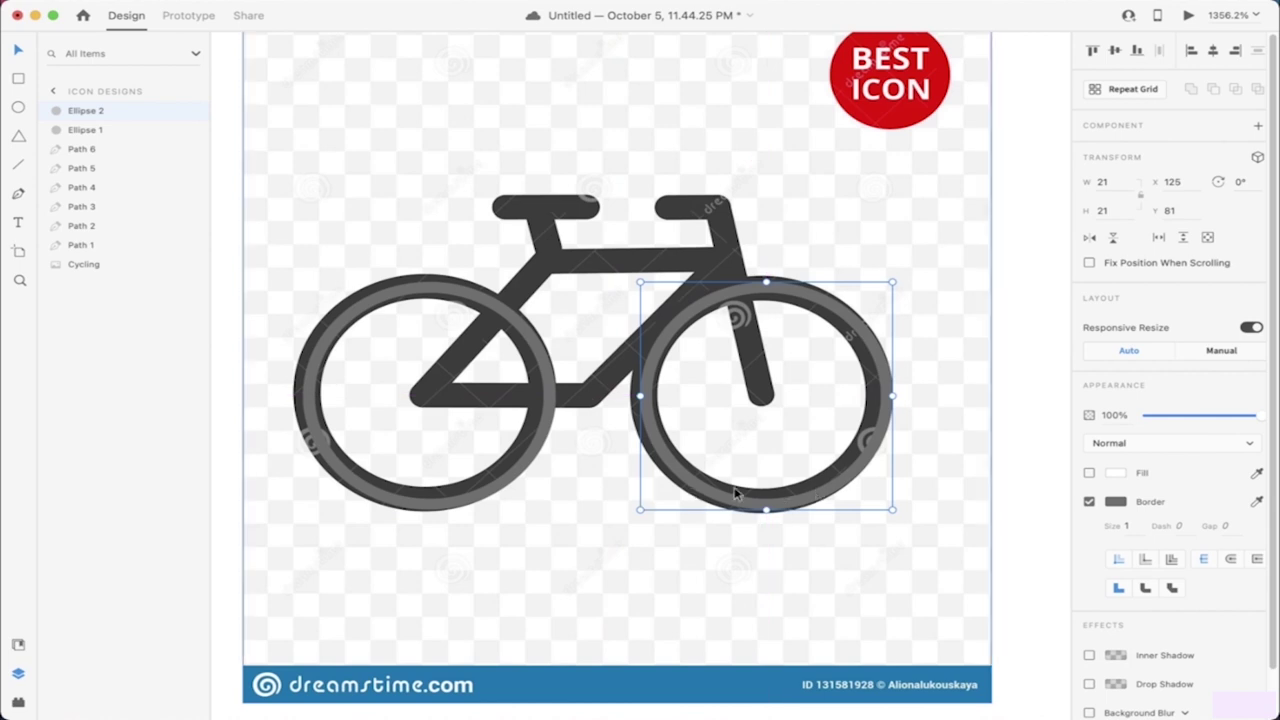
click(1023, 491)
drag(585, 560, 1080, 570)
key(super+z)
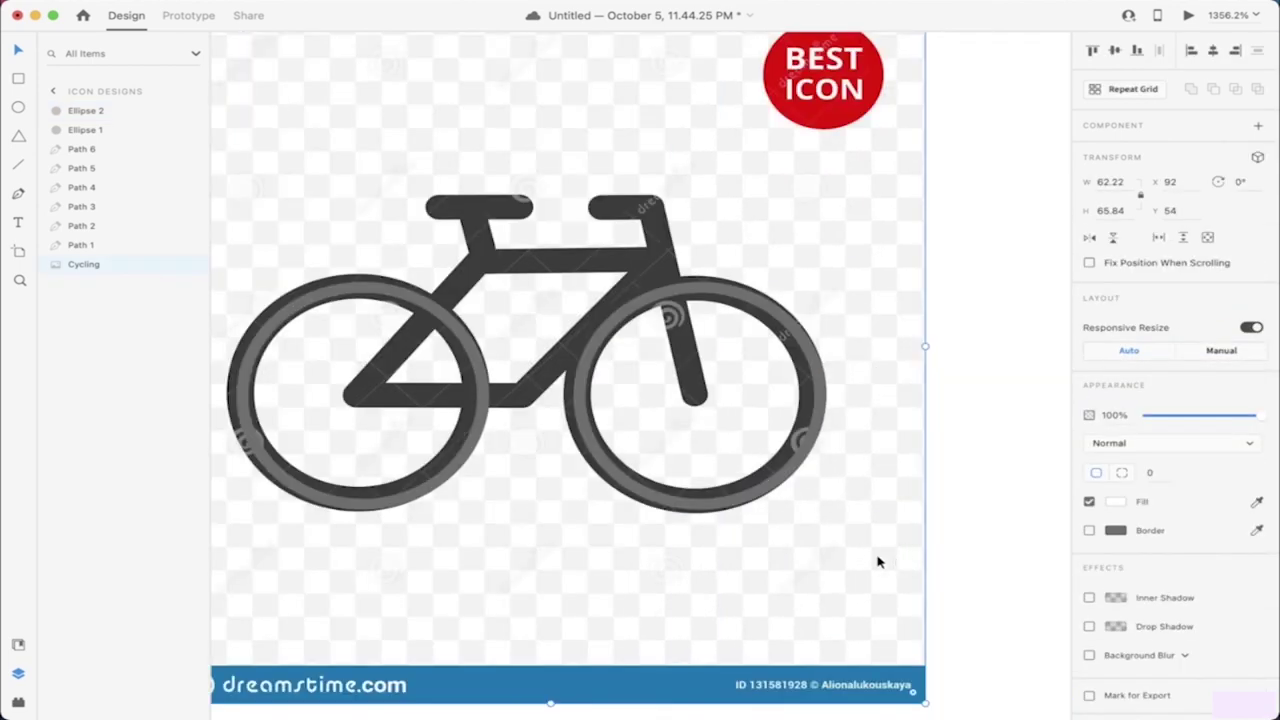
Step: Draw an open V-shaped path about 7.4 by 6.1 inside the left wheel, tracing the frame's rear corner with the Pen tool
scroll(986, 457, left, 3)
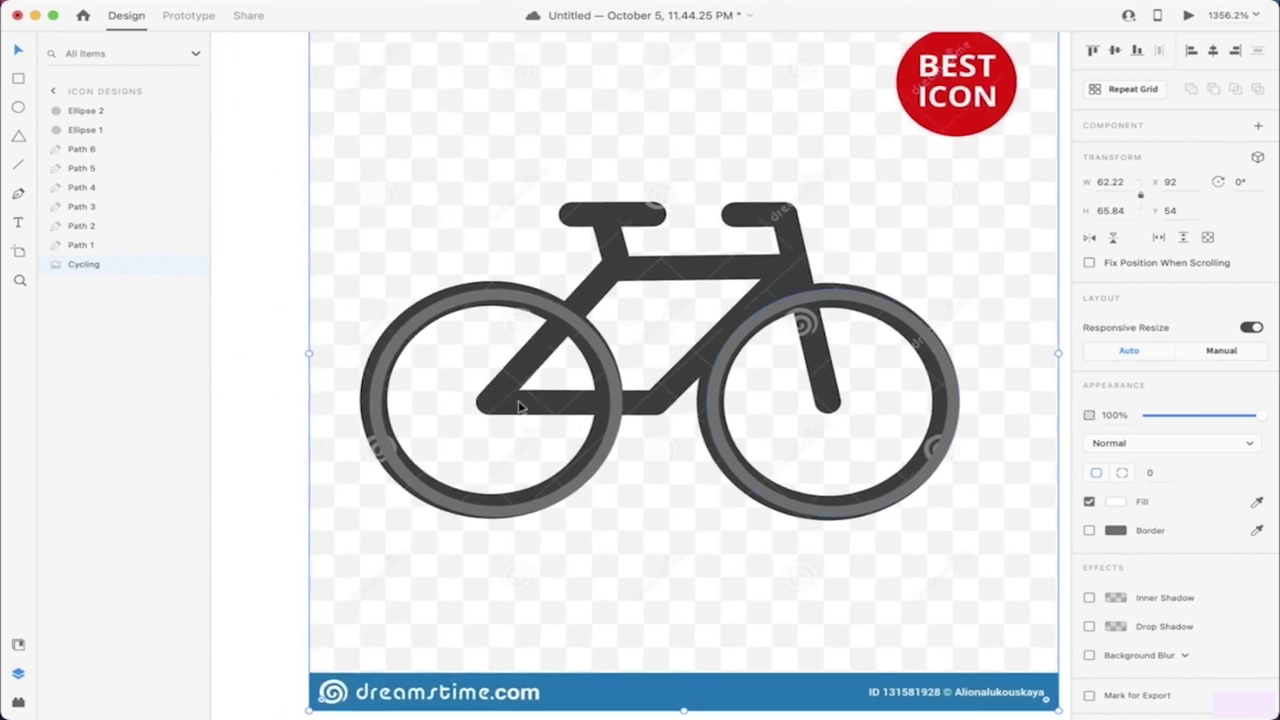
click(18, 194)
click(546, 338)
click(491, 405)
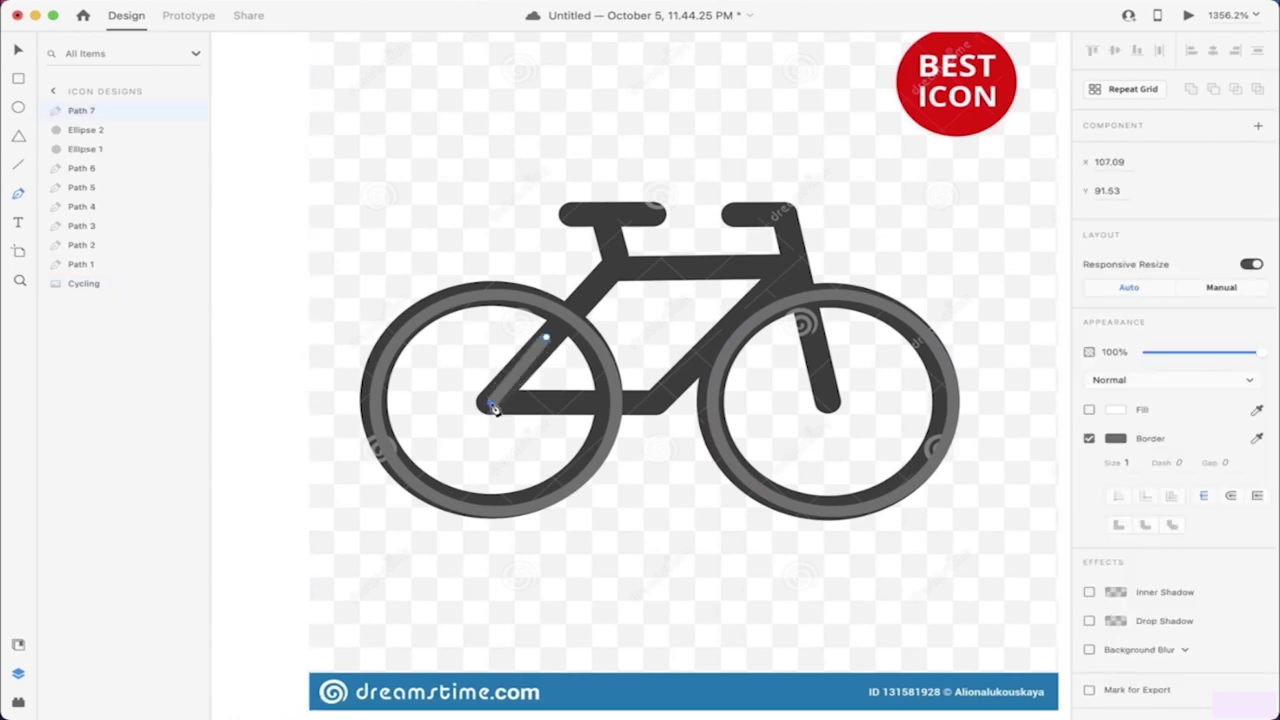
click(585, 407)
key(Escape)
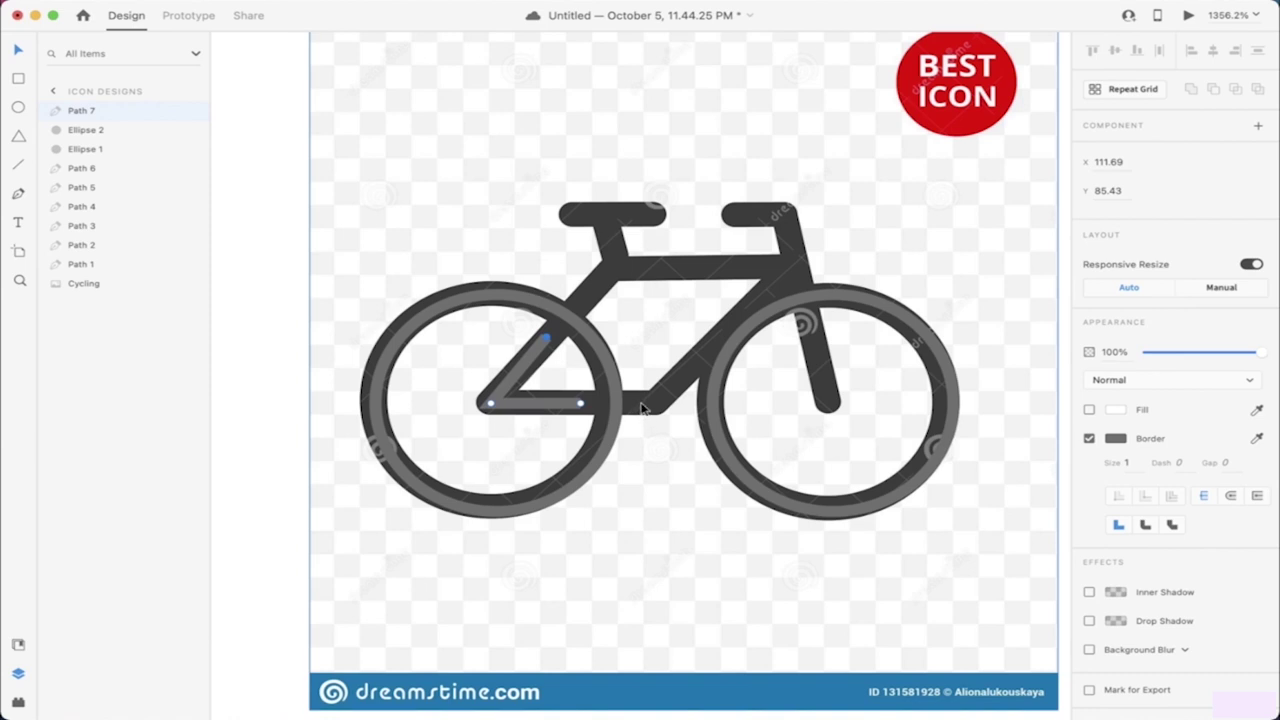
Step: Draw a bent open path about 4.8 by 3.6 between the wheels, tracing the lower frame corner and leaving gaps to both circles
key(p)
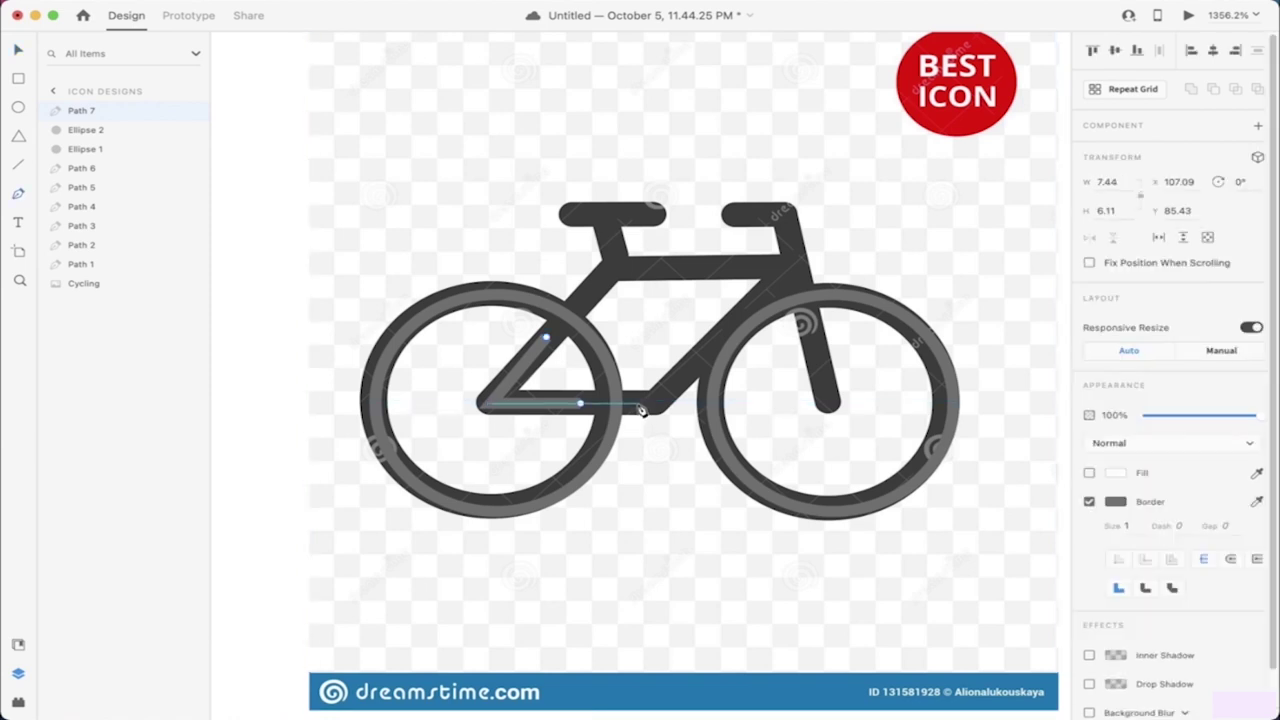
click(642, 406)
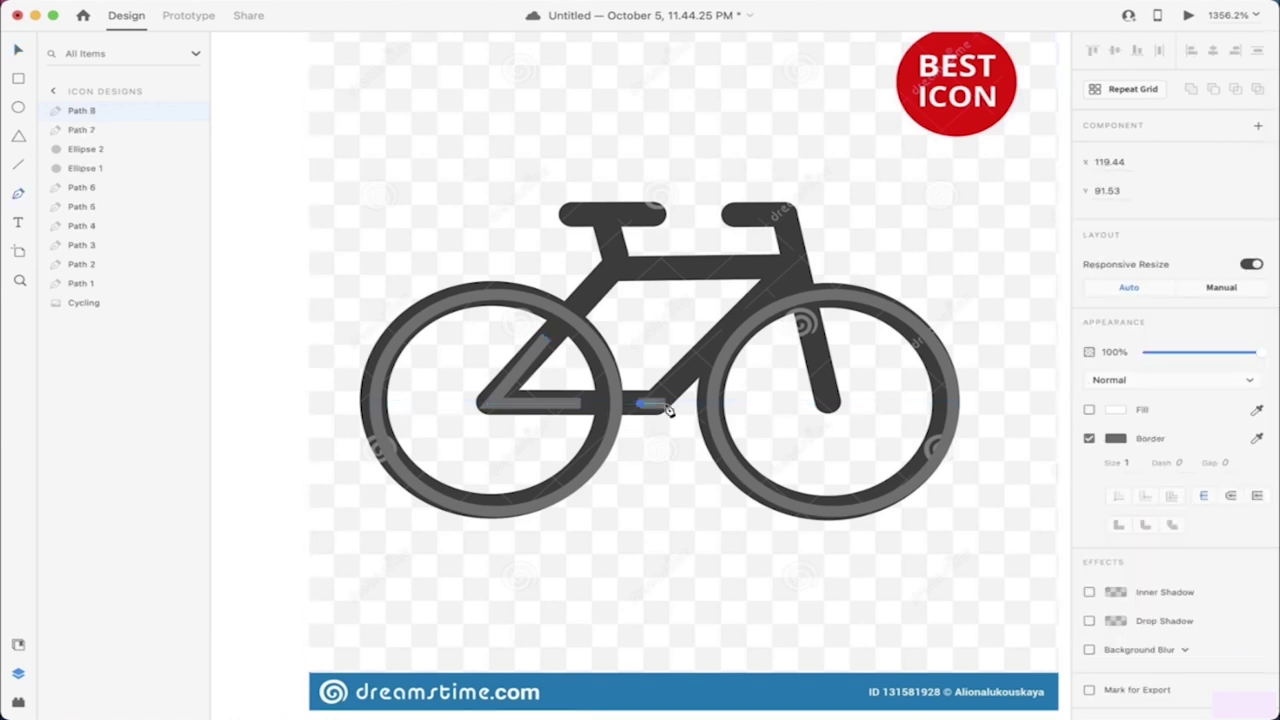
click(665, 405)
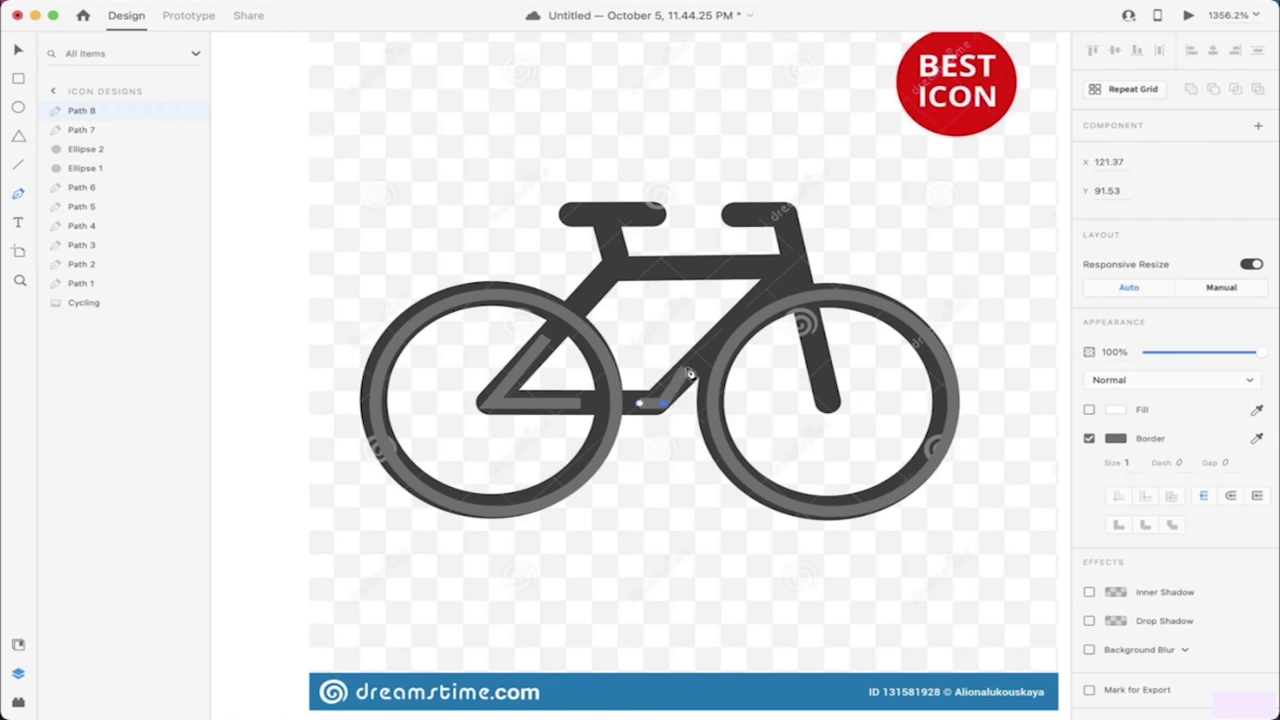
key(super+z)
click(656, 406)
click(698, 367)
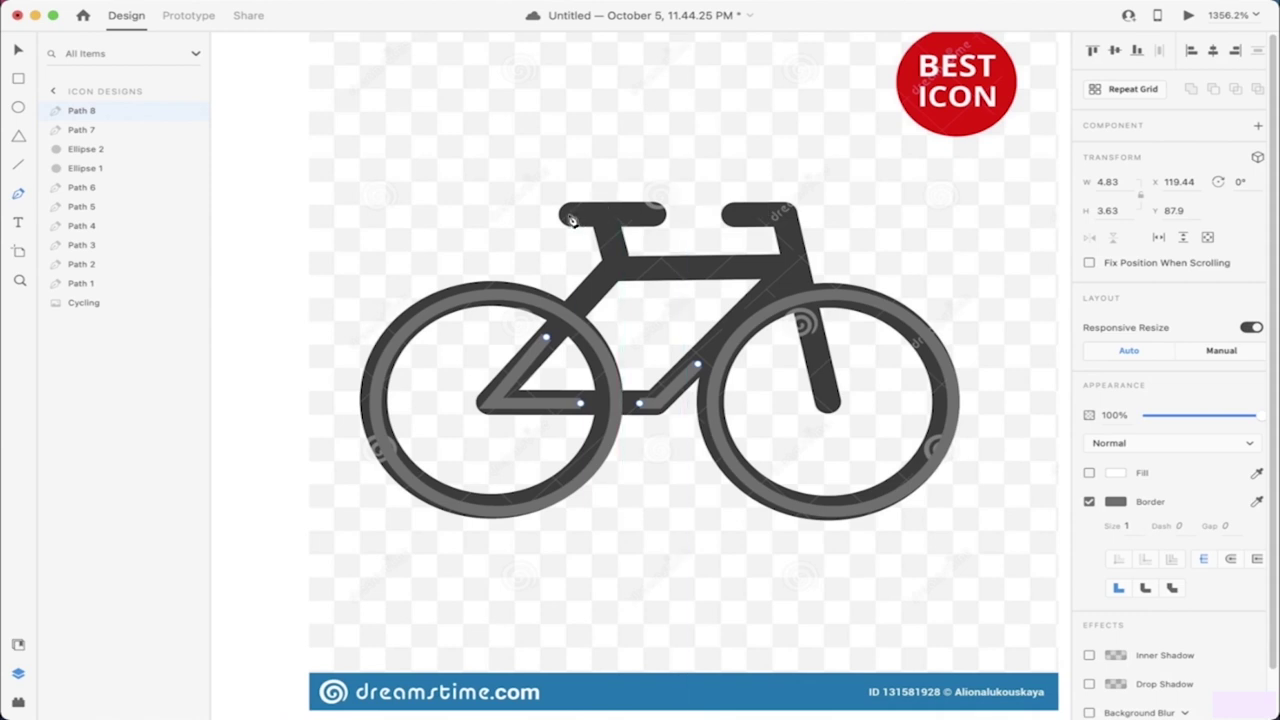
Step: Trace the saddle as a horizontal line and the seat post as a slanted line about 5.1 high down to the frame
click(569, 215)
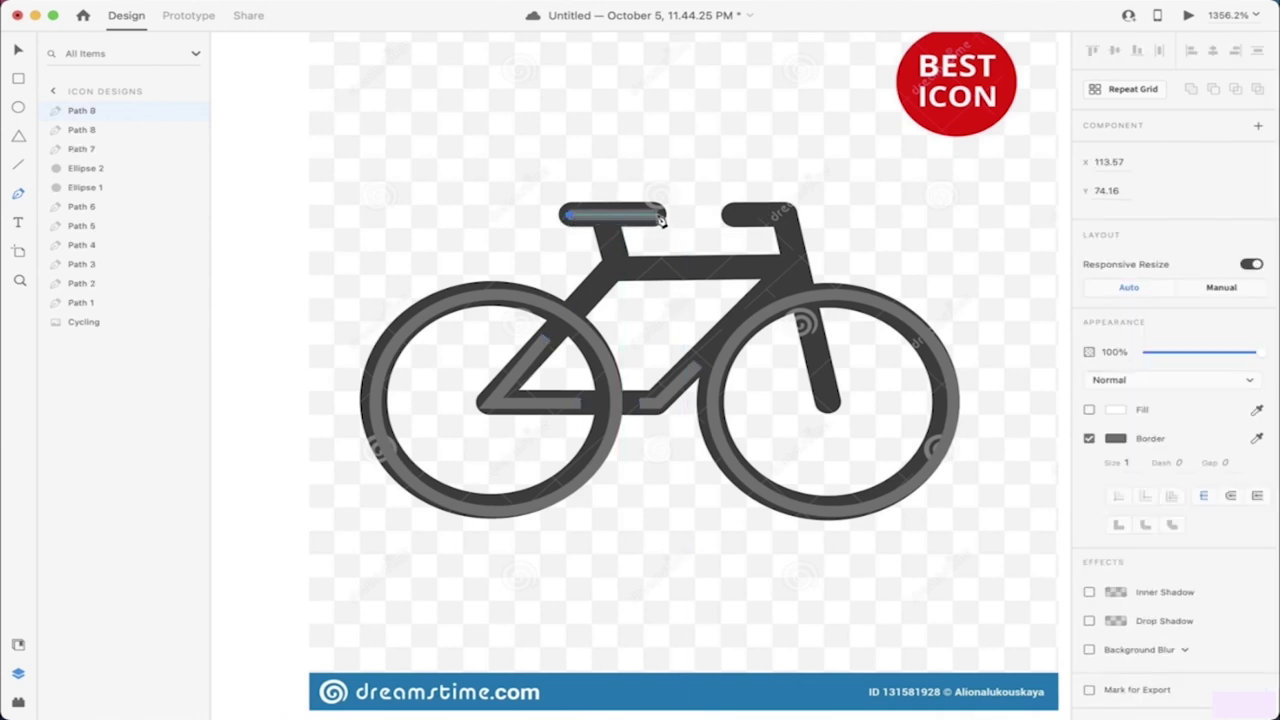
click(658, 216)
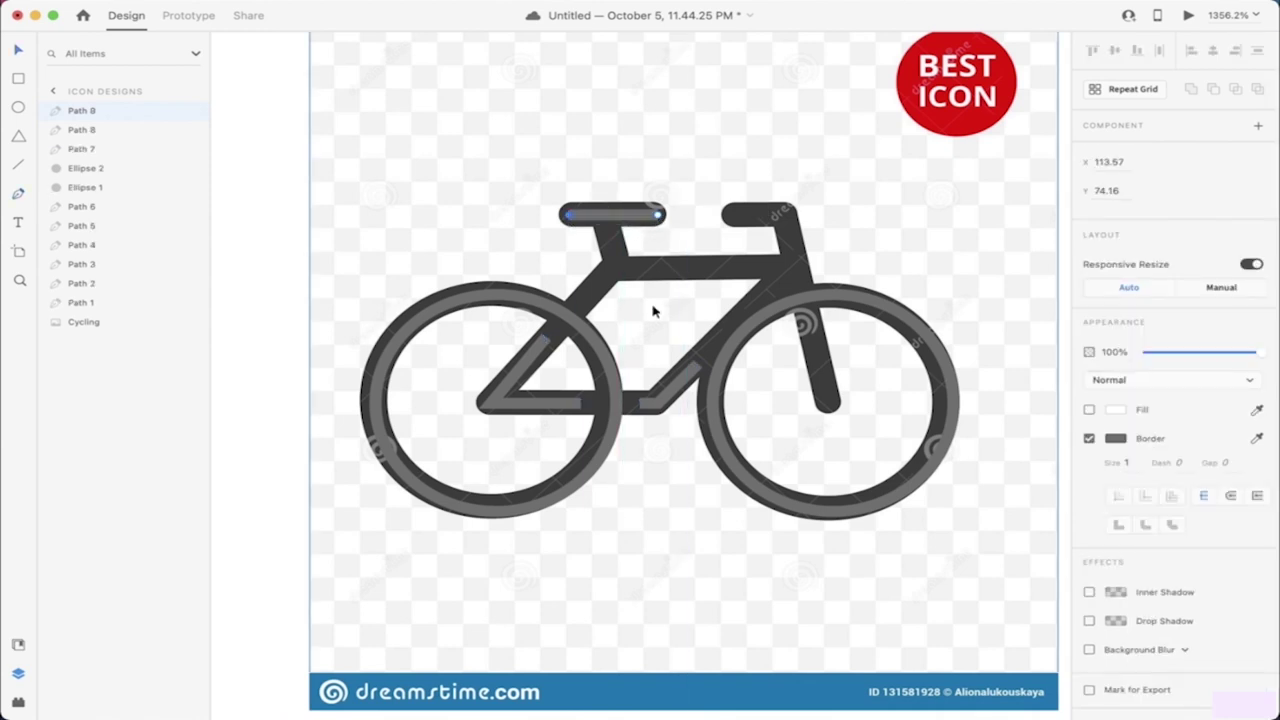
key(Escape)
click(609, 216)
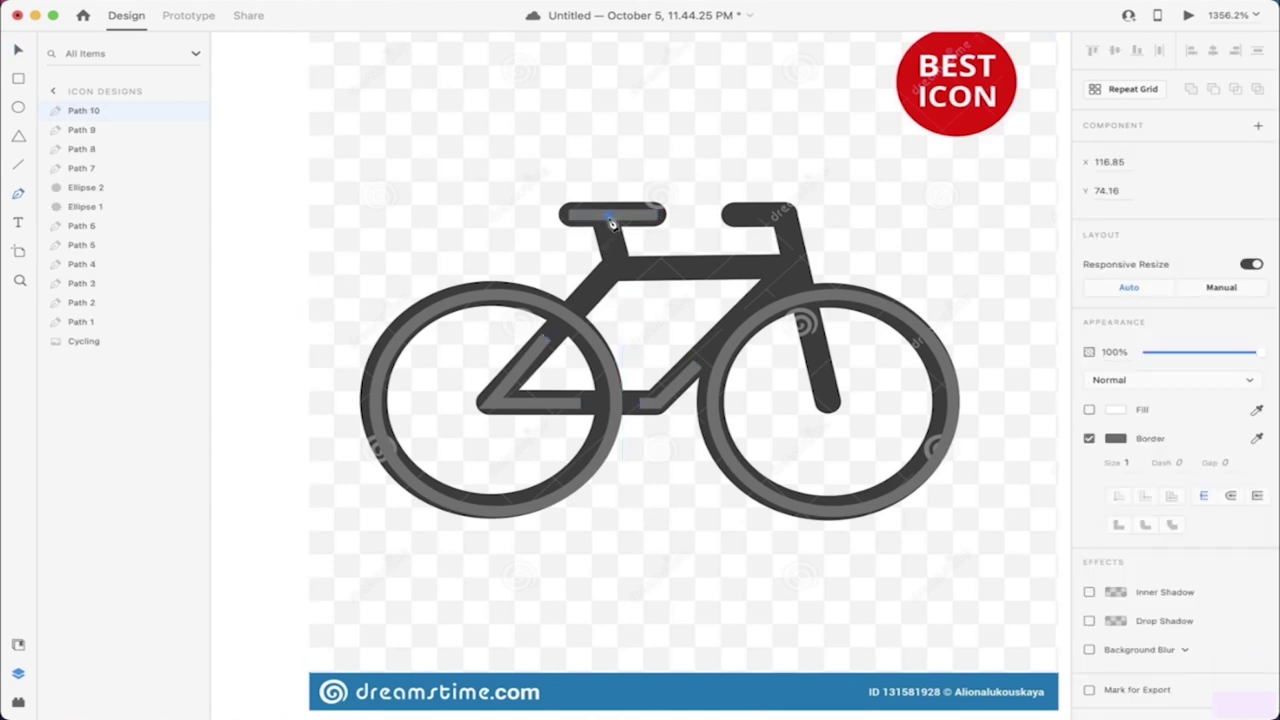
click(622, 272)
key(Escape)
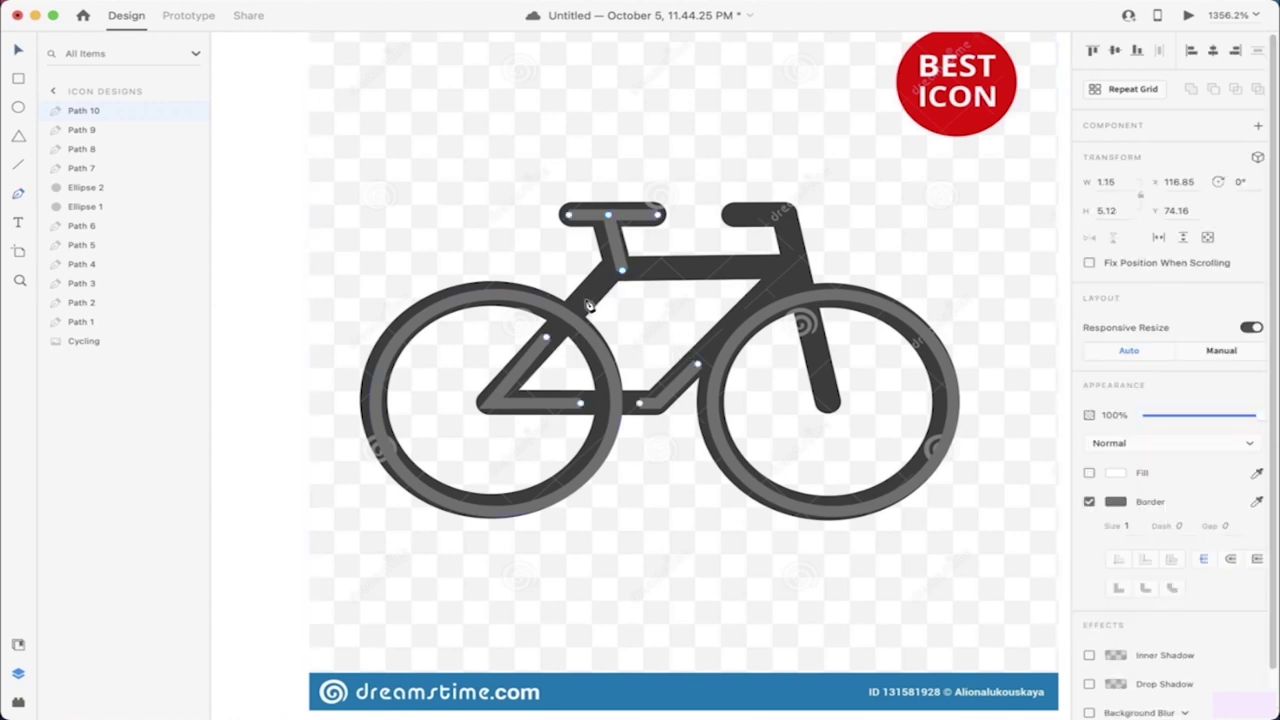
Step: Trace the upper frame, stem and handlebar as one open path about 18 by 8.3, and the front fork as a separate line inside the right wheel
click(581, 300)
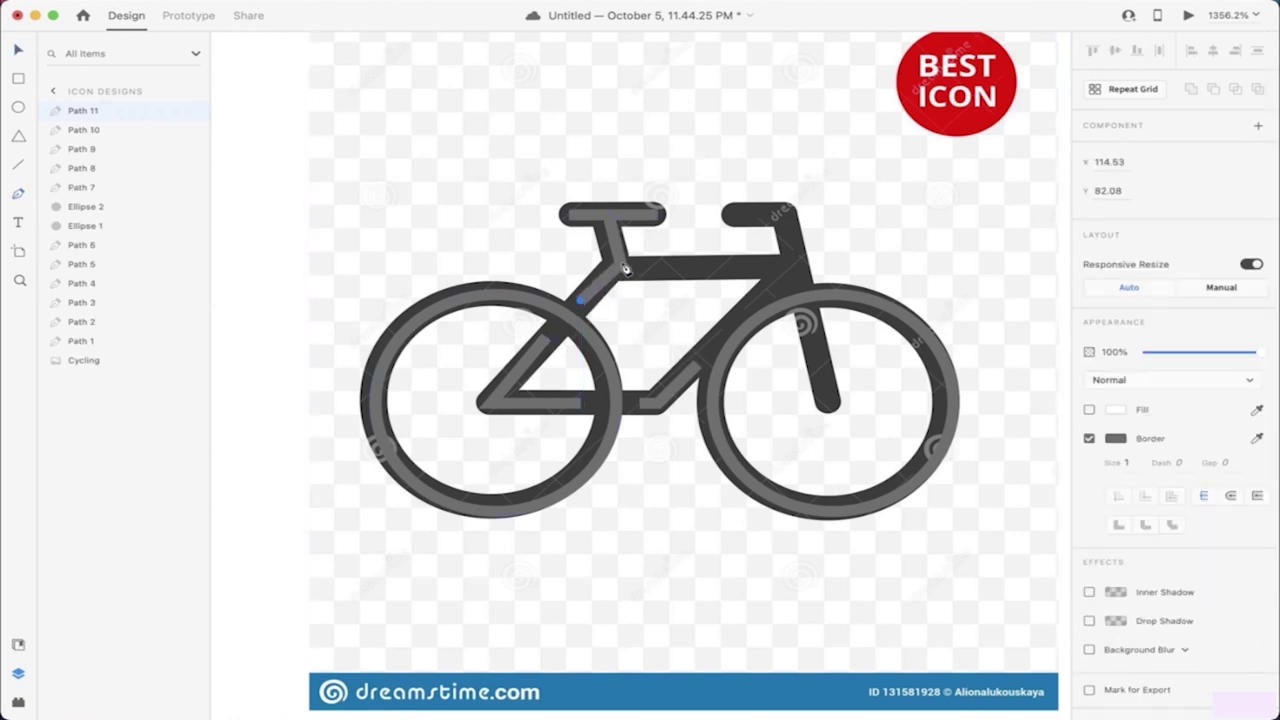
click(624, 266)
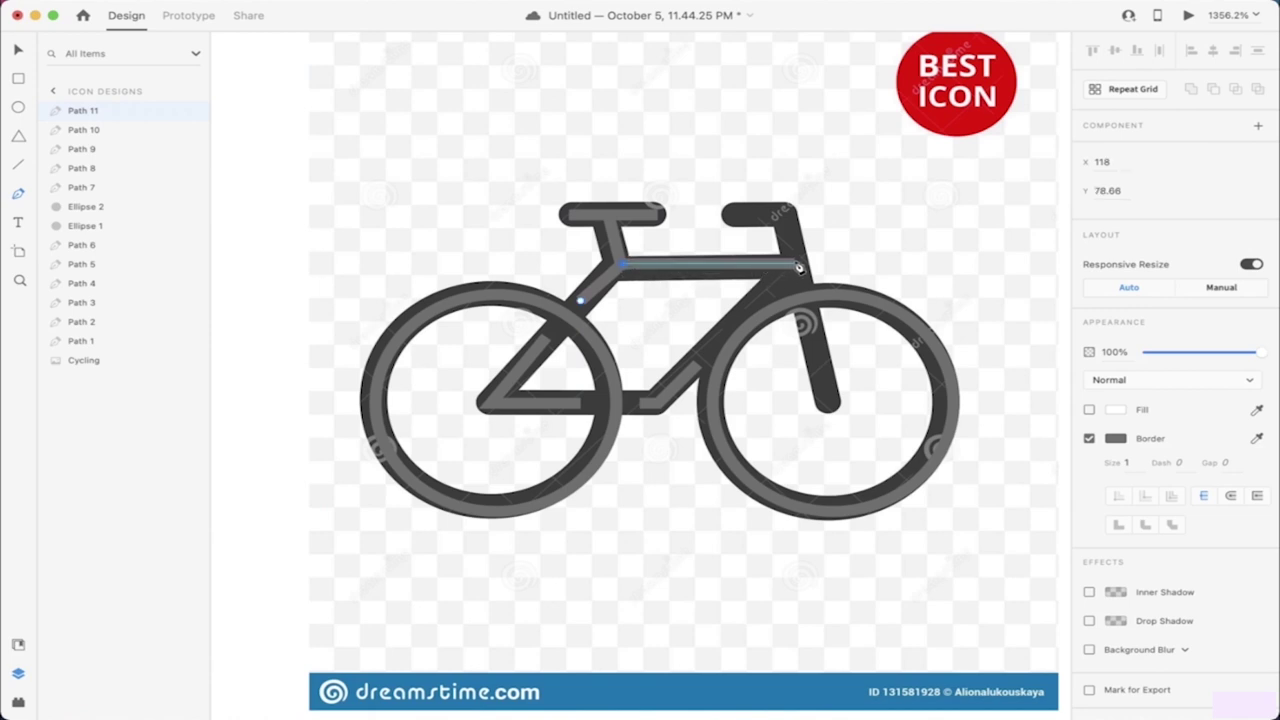
click(798, 264)
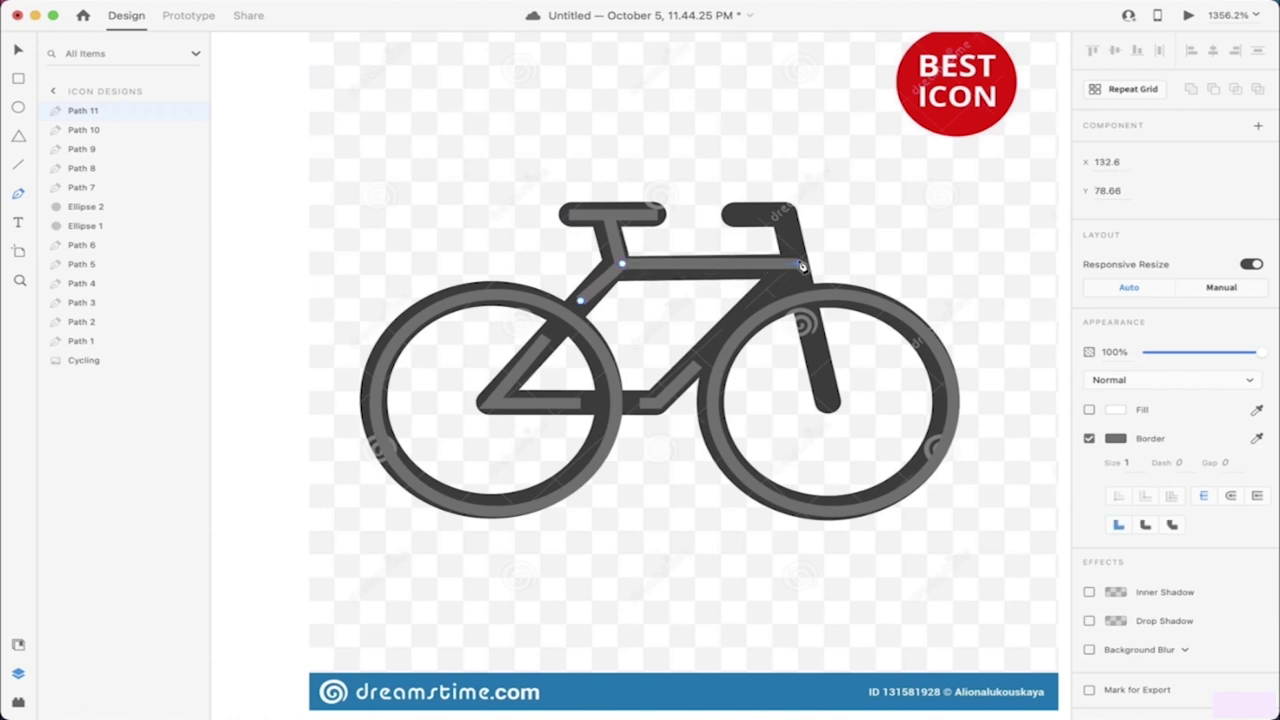
click(788, 213)
click(731, 215)
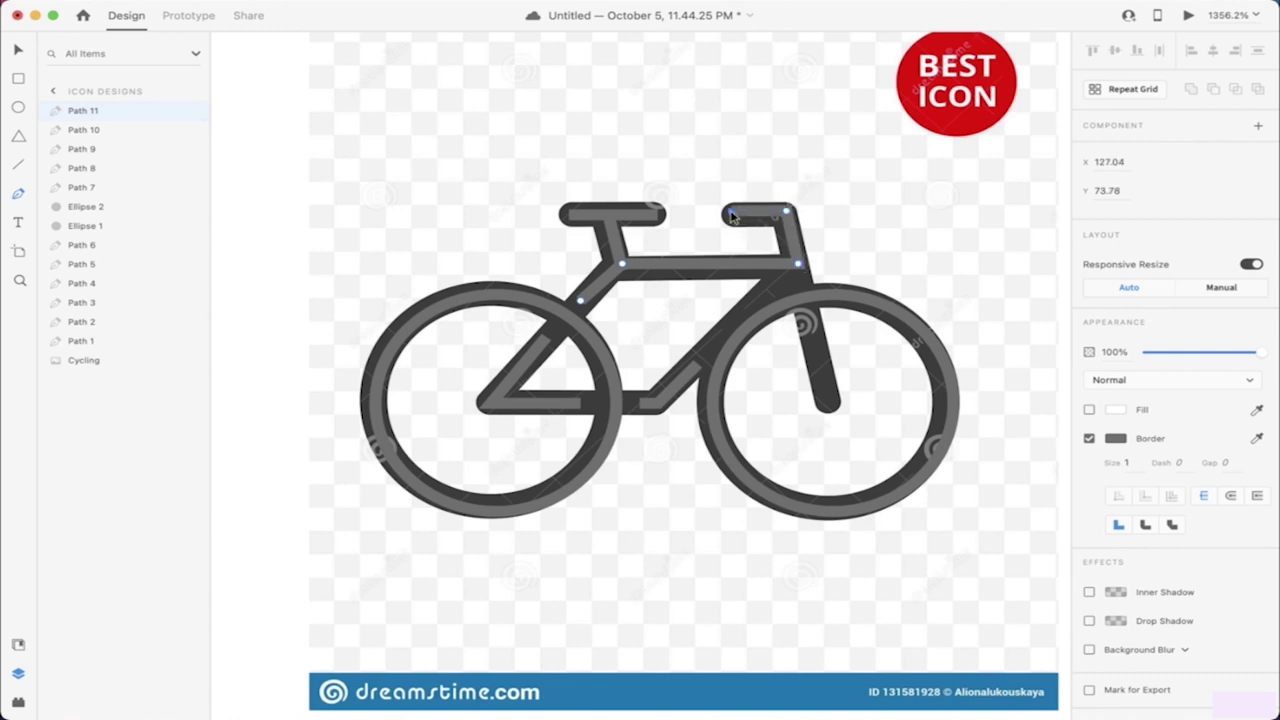
key(Escape)
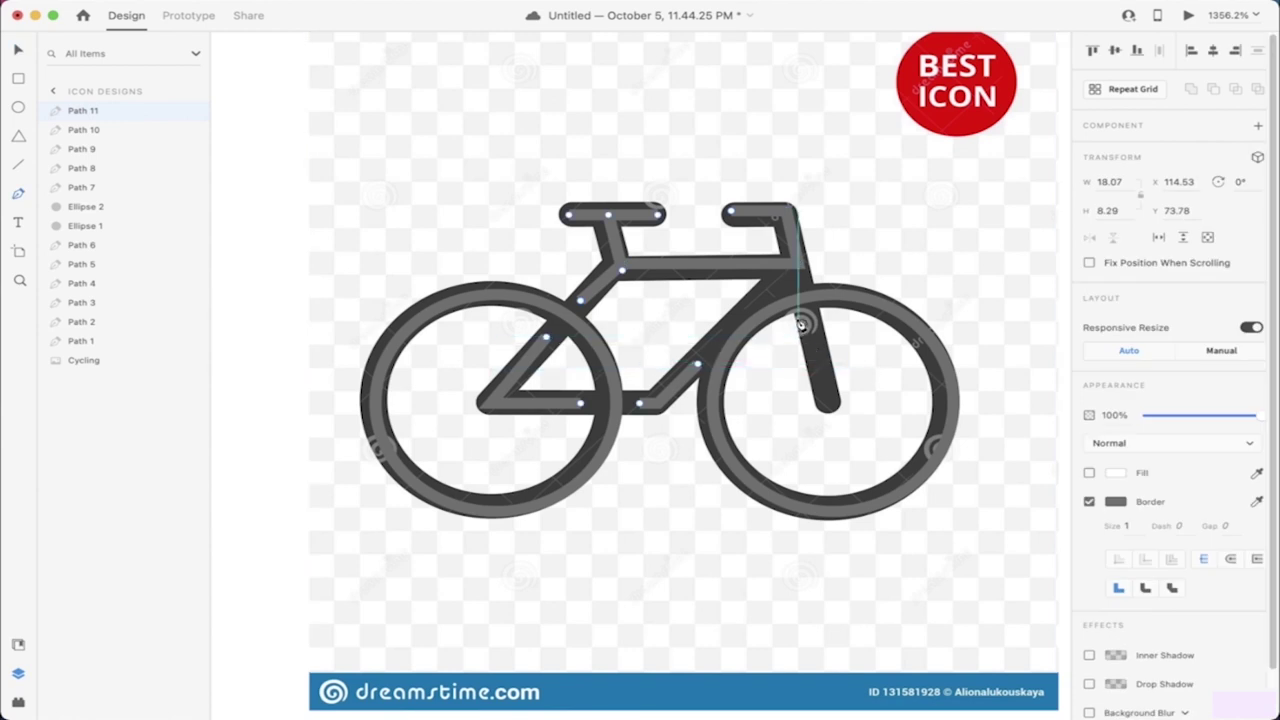
click(802, 323)
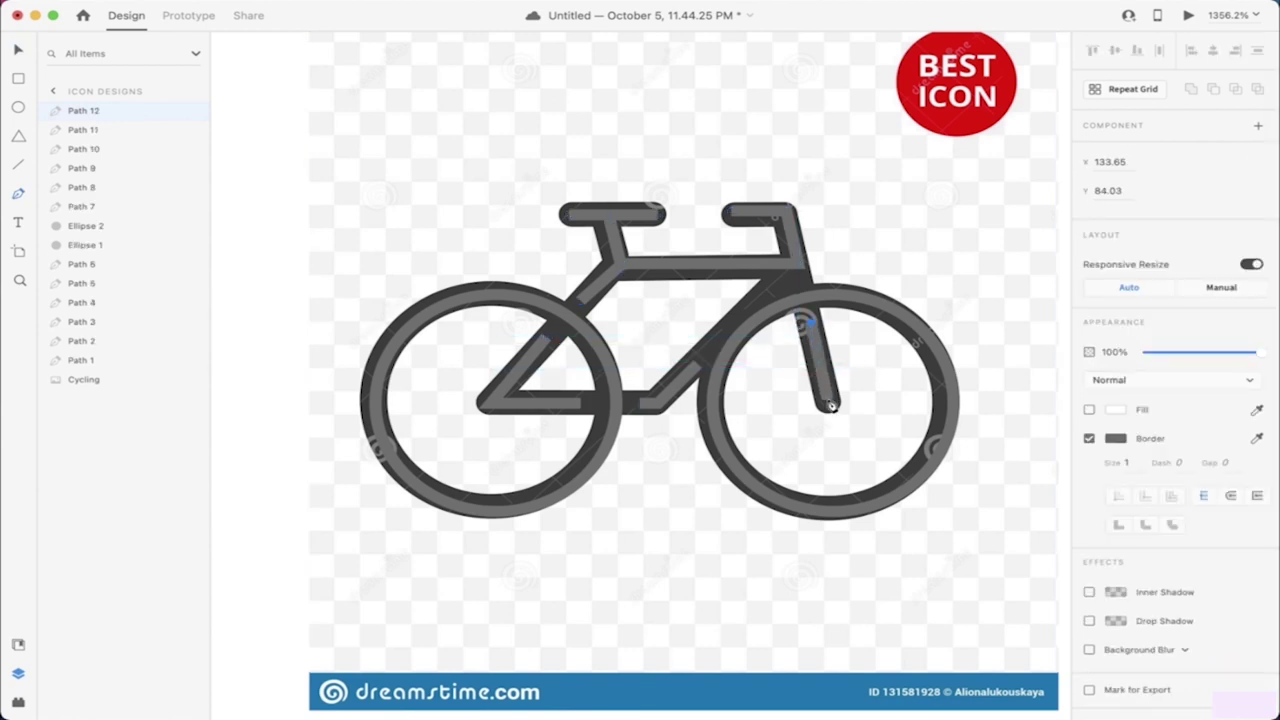
click(831, 404)
Step: Move the bicycle reference image off the traced lines to X 160, Y 53
scroll(726, 517, down, 5)
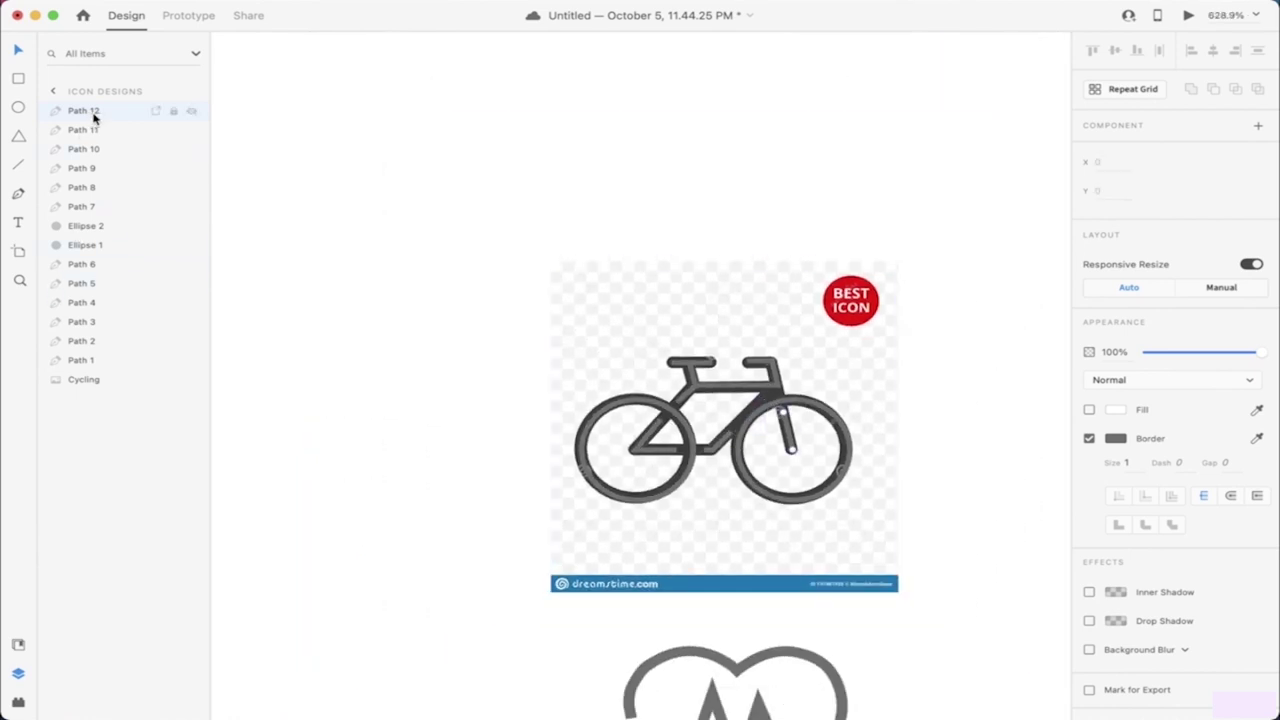
click(91, 381)
mouse_move(794, 334)
mouse_down()
mouse_move(1040, 338)
mouse_move(1046, 309)
mouse_move(966, 323)
mouse_move(1041, 322)
mouse_move(993, 318)
mouse_up()
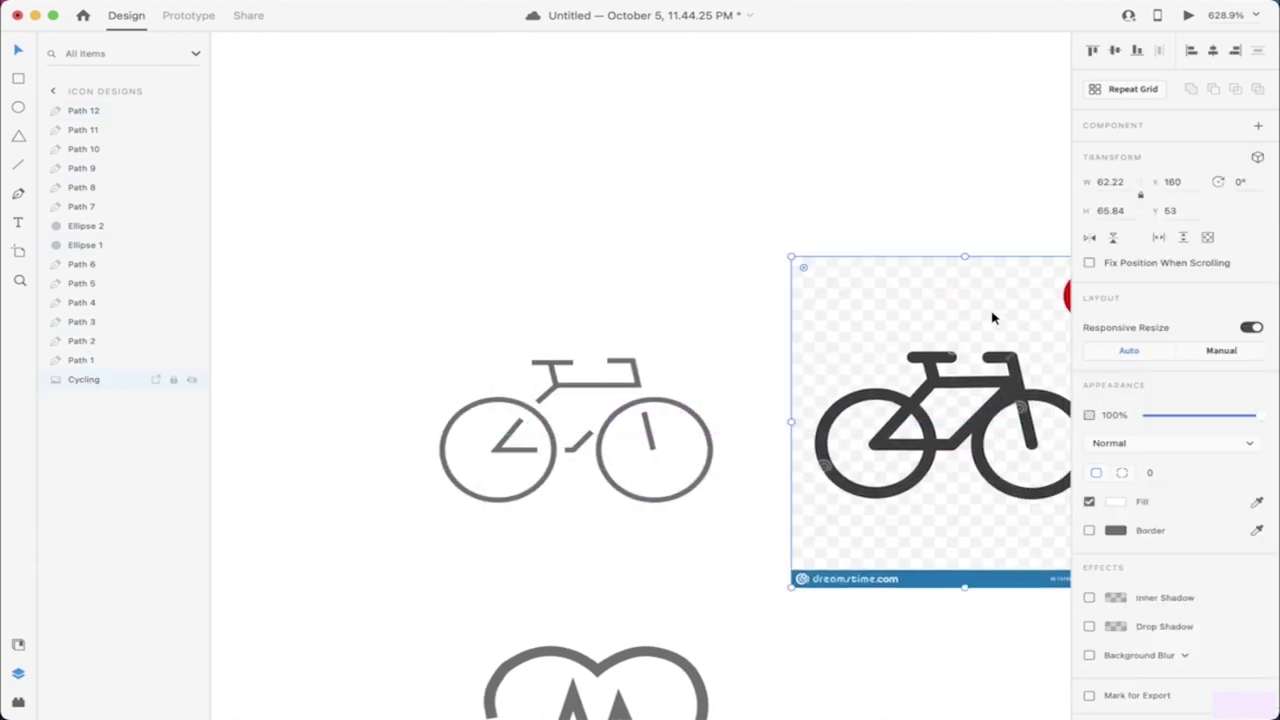
Step: Set the border size of all the traced bicycle lines and wheels to 2
scroll(993, 318, down, 6)
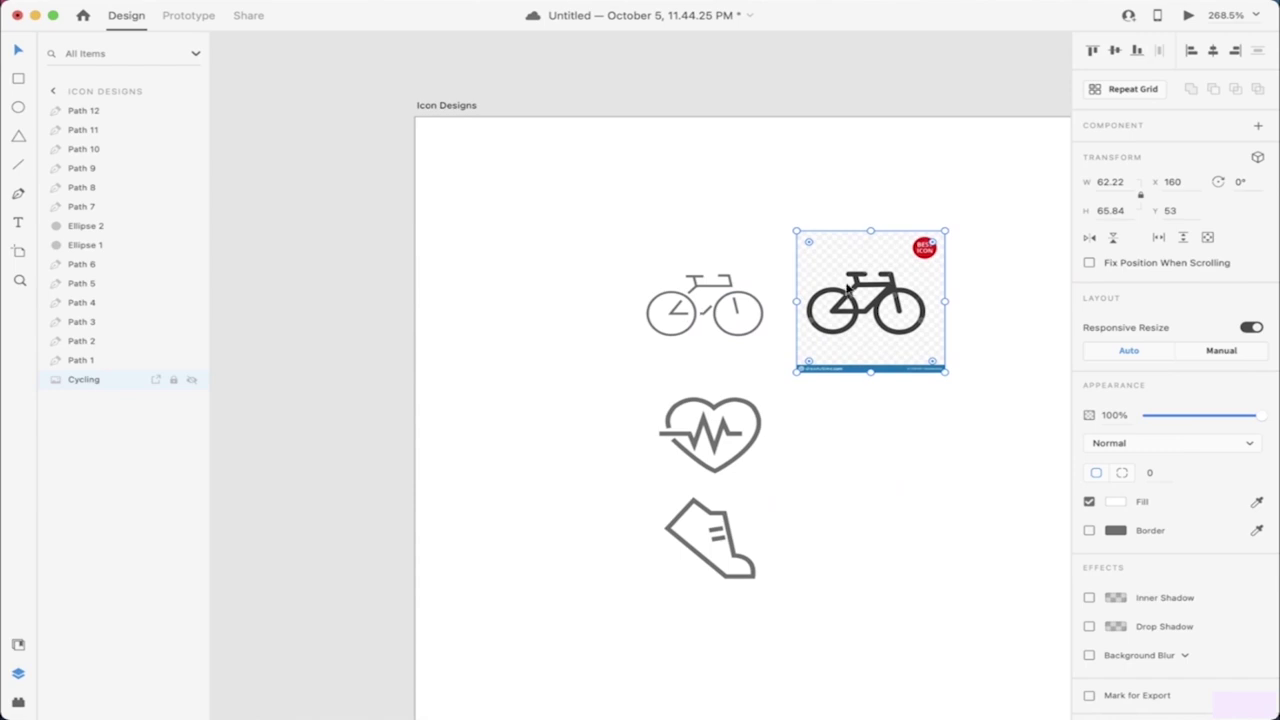
scroll(926, 313, up, 2)
drag(593, 360, 779, 252)
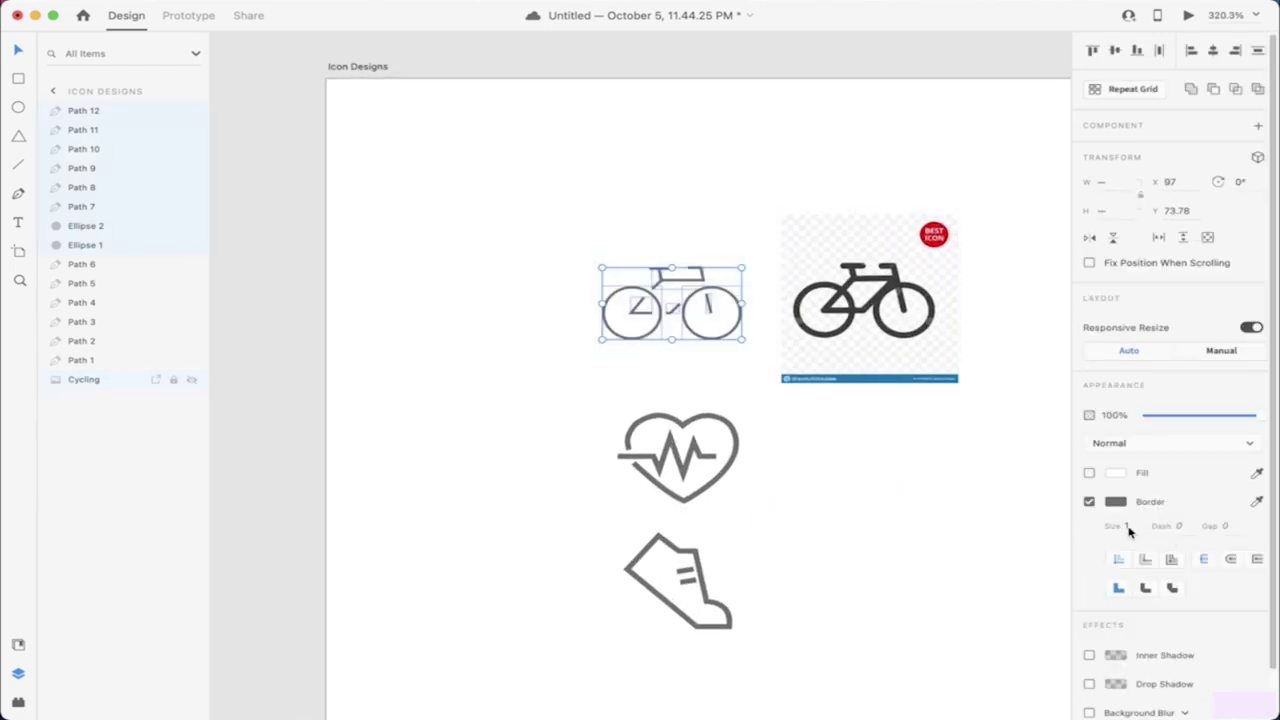
text(2)
key(Return)
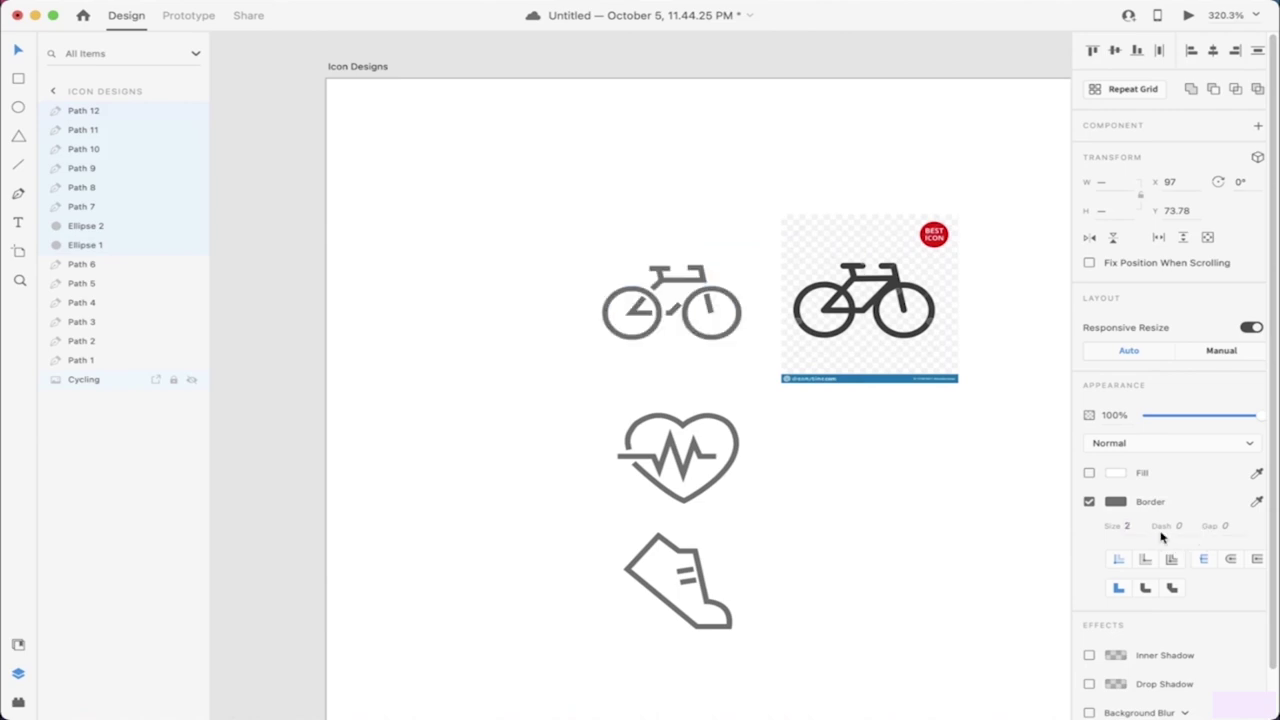
click(608, 383)
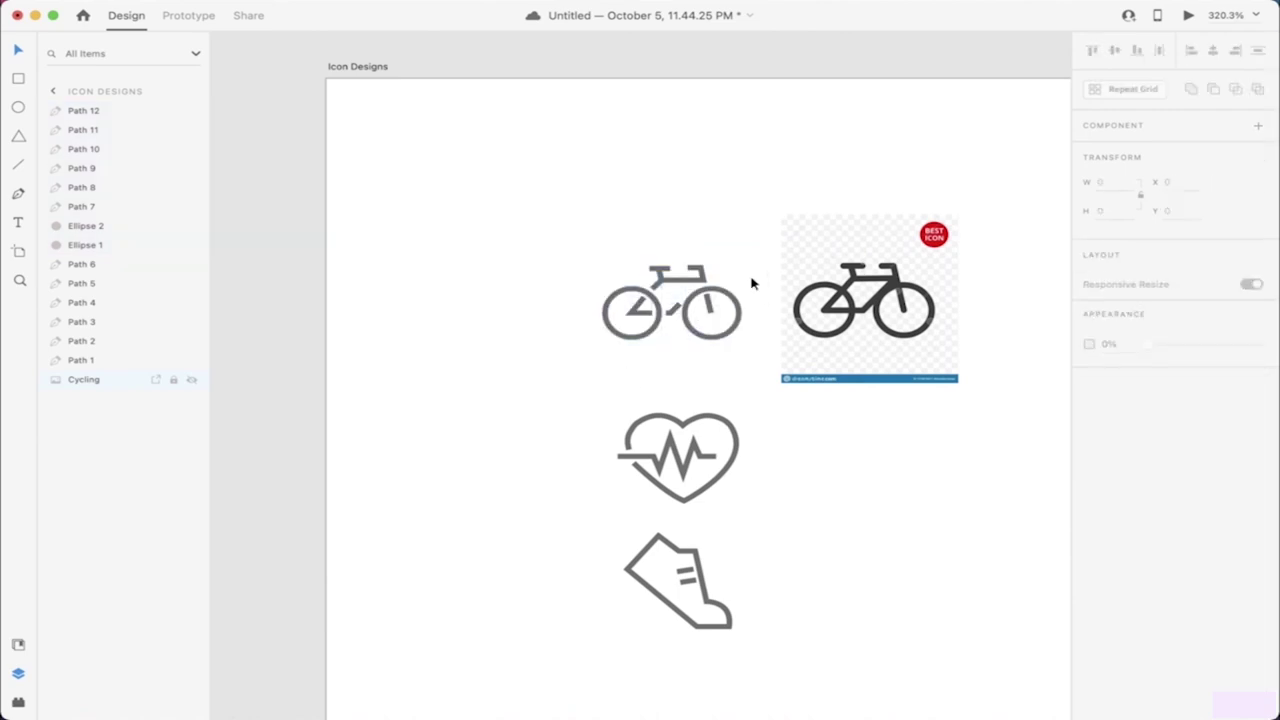
Step: Move the whole bicycle icon to X 102.75, Y 89.89, just above the heart icon, and select the reference image
drag(566, 250, 756, 390)
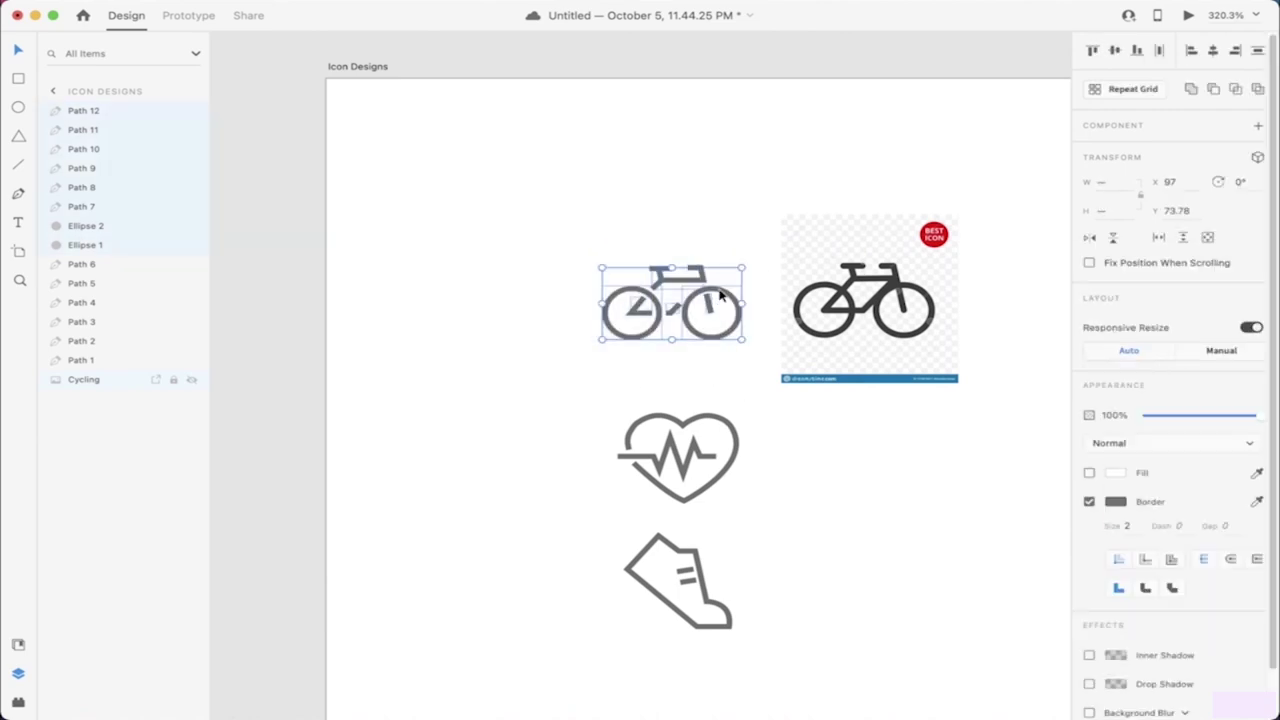
drag(722, 295, 737, 335)
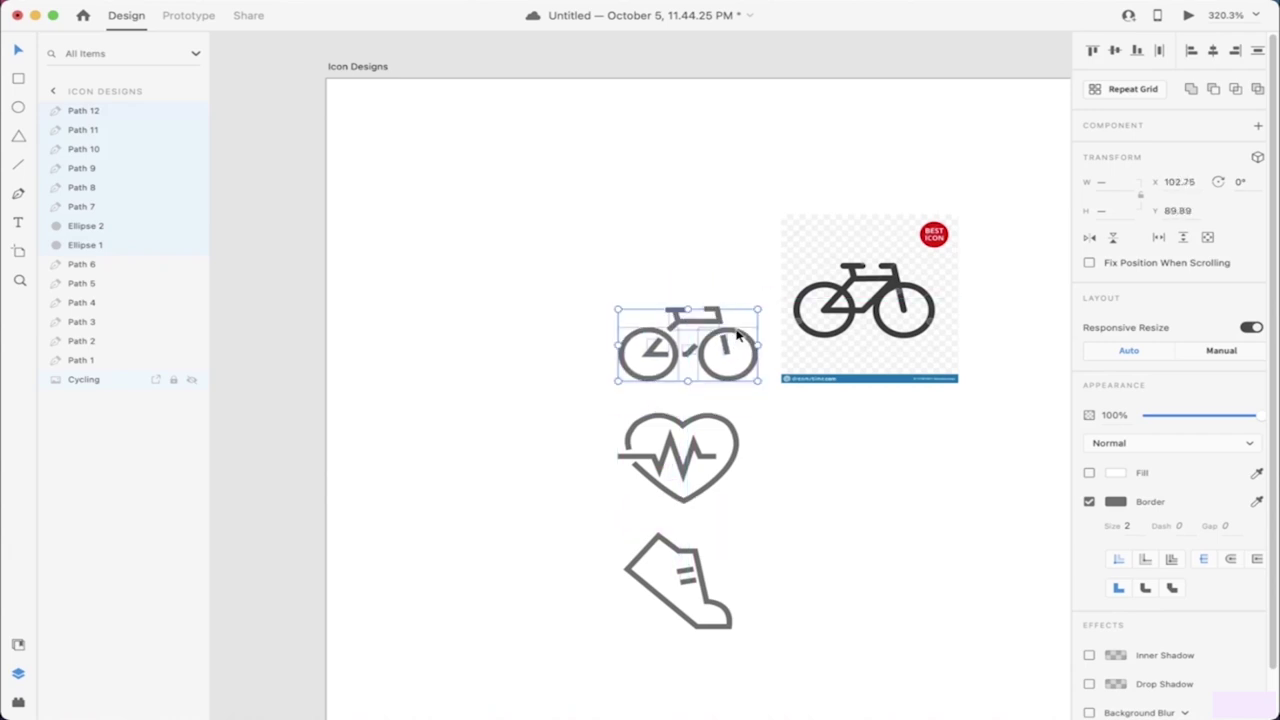
click(895, 417)
click(890, 365)
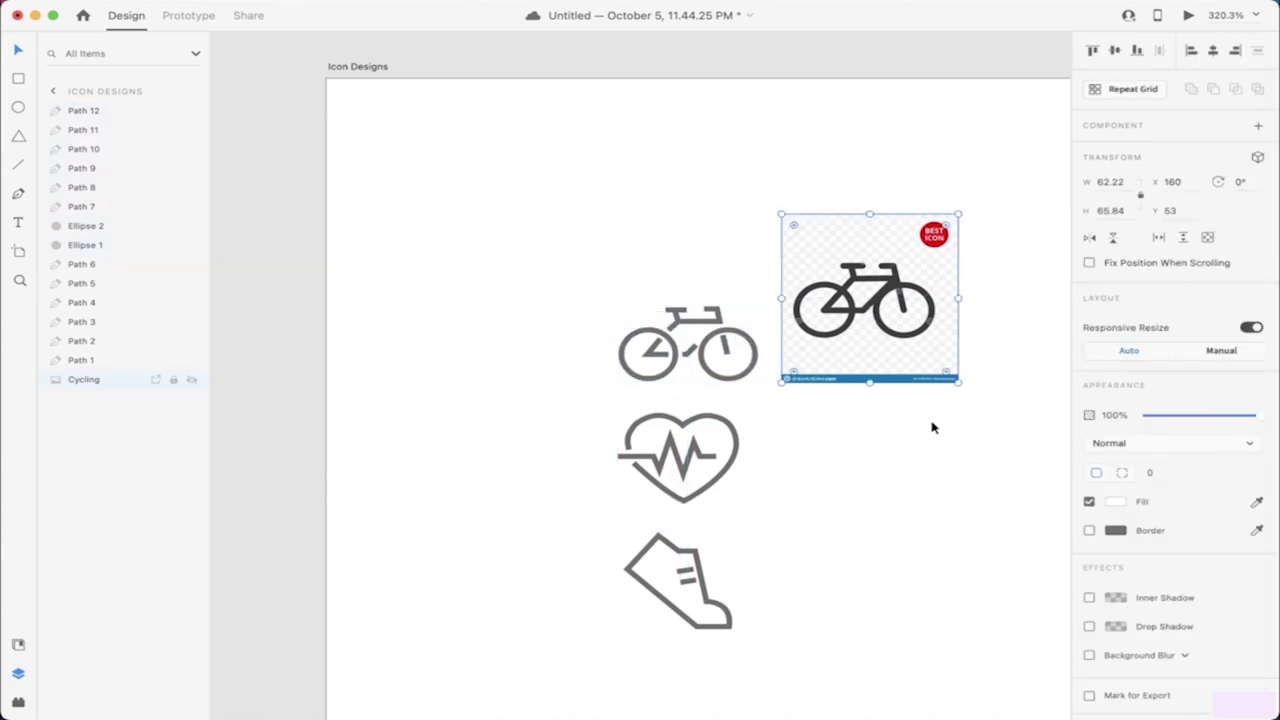
Step: Delete the bicycle reference image and the angled frame path inside the bicycle's left wheel
key(Delete)
scroll(822, 360, up, 5)
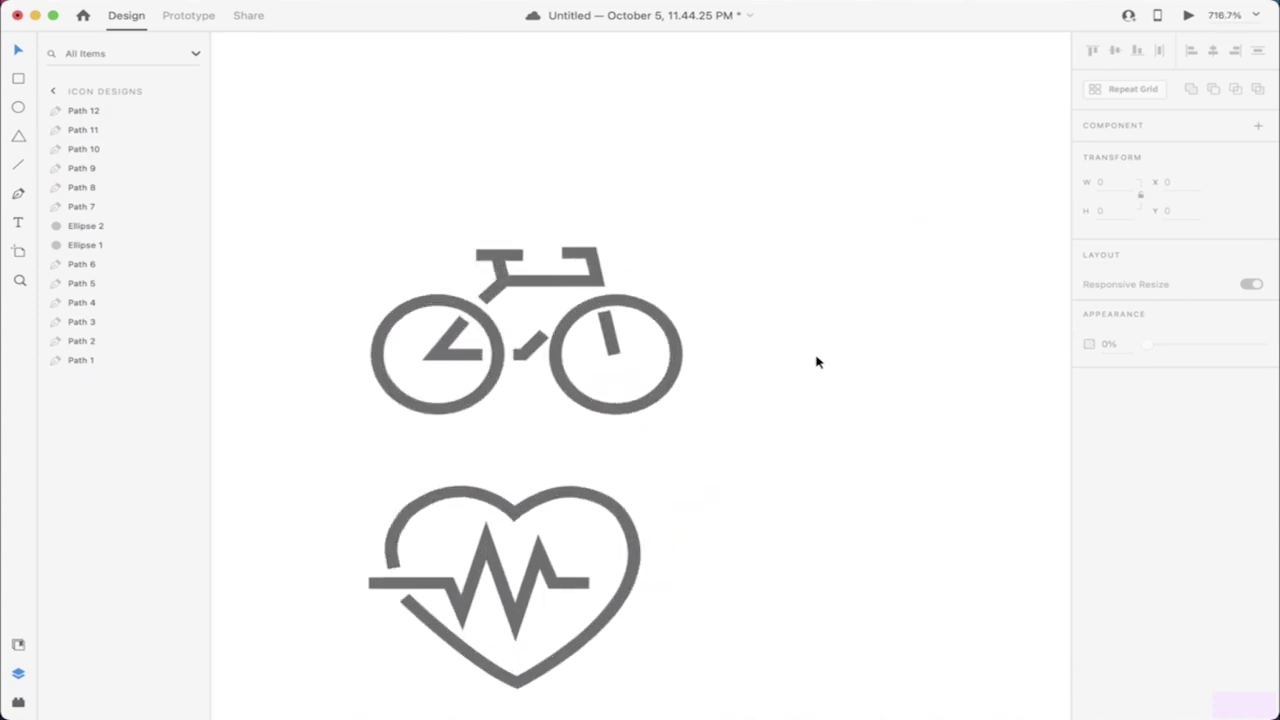
scroll(677, 394, up, 3)
click(562, 326)
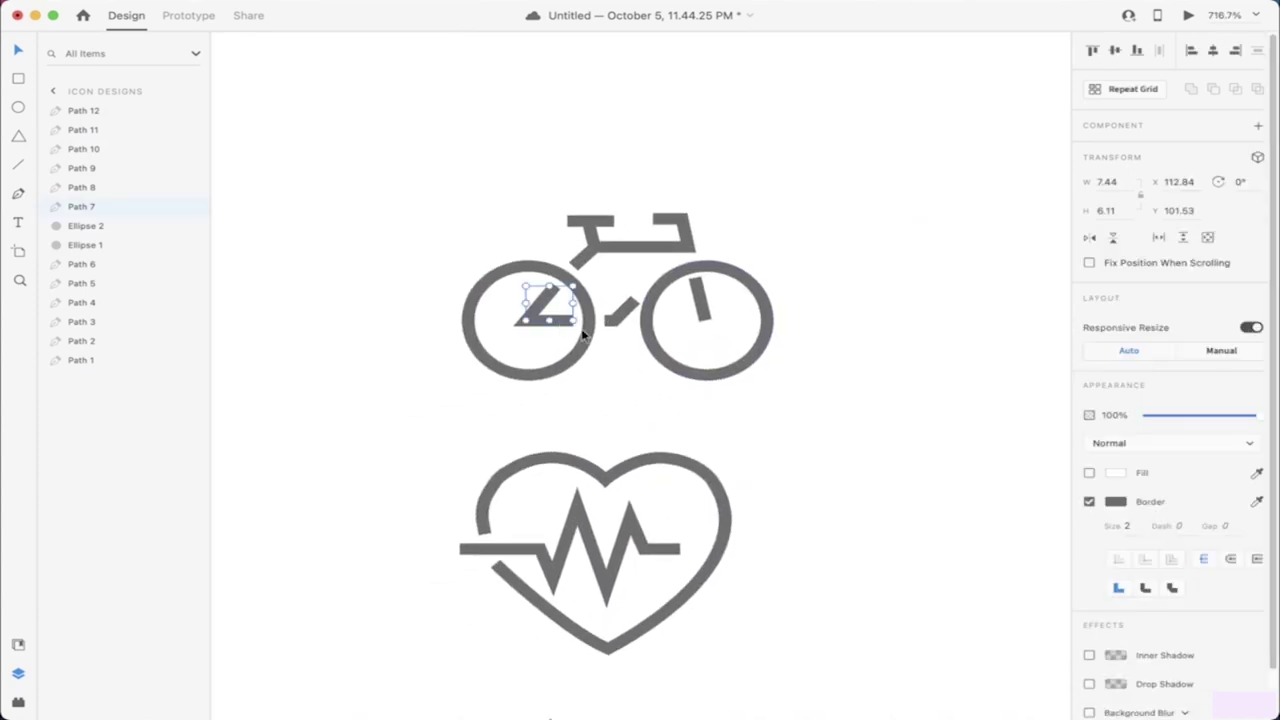
key(Delete)
Step: Copy the right wheel's fork line into the left wheel, rotated to 53° and placed at X 110.84, Y 101.92
click(706, 308)
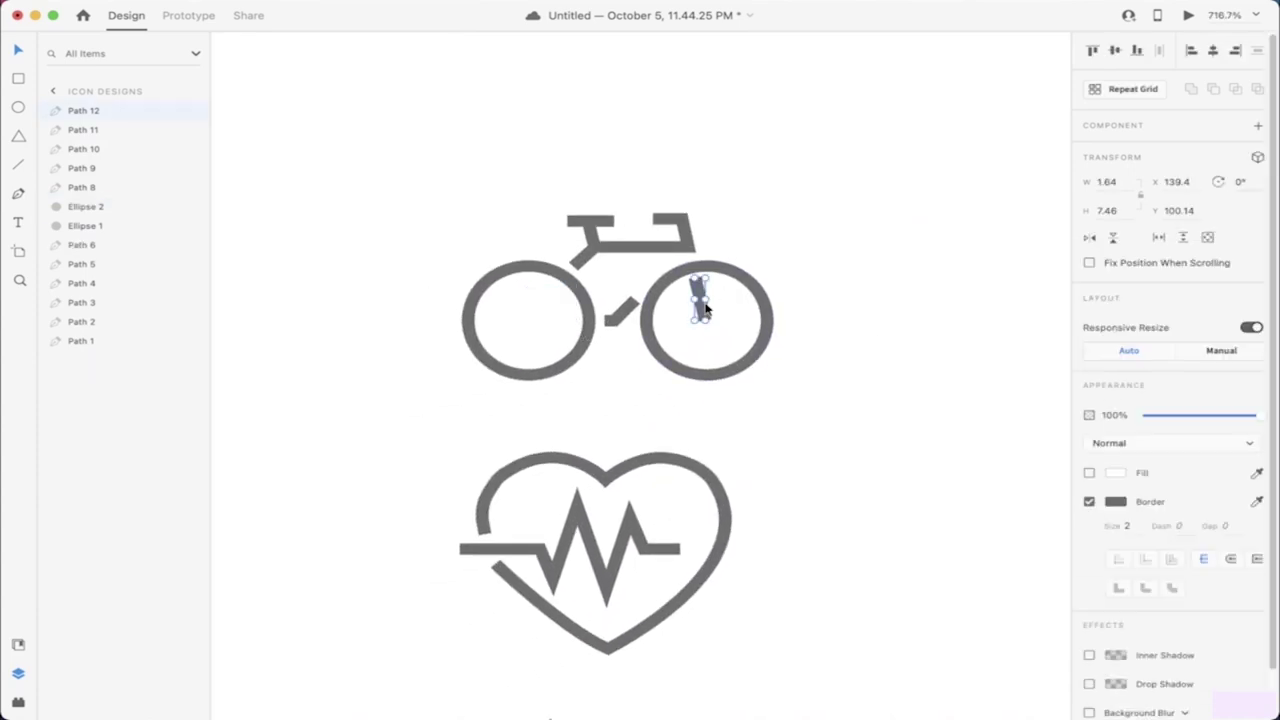
key(alt)
mouse_move(703, 312)
mouse_down()
mouse_move(551, 318)
mouse_move(568, 292)
mouse_move(565, 310)
mouse_up()
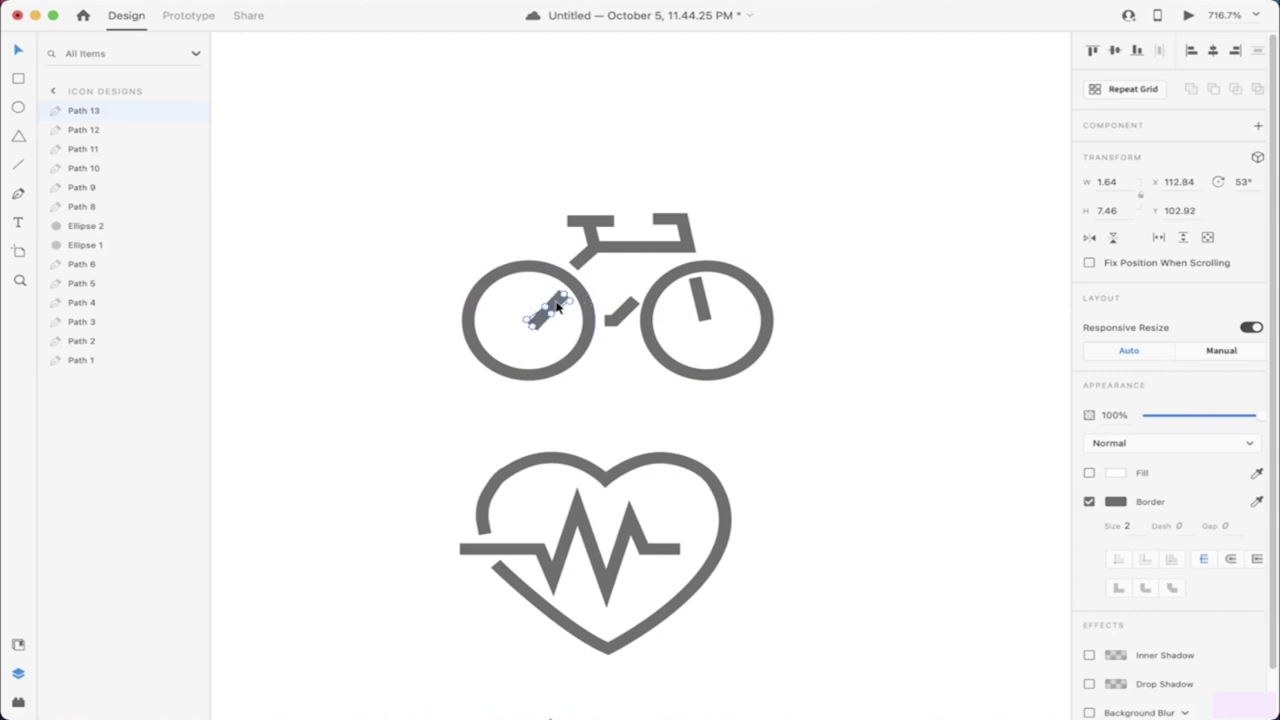
key(Left)
key(Left)
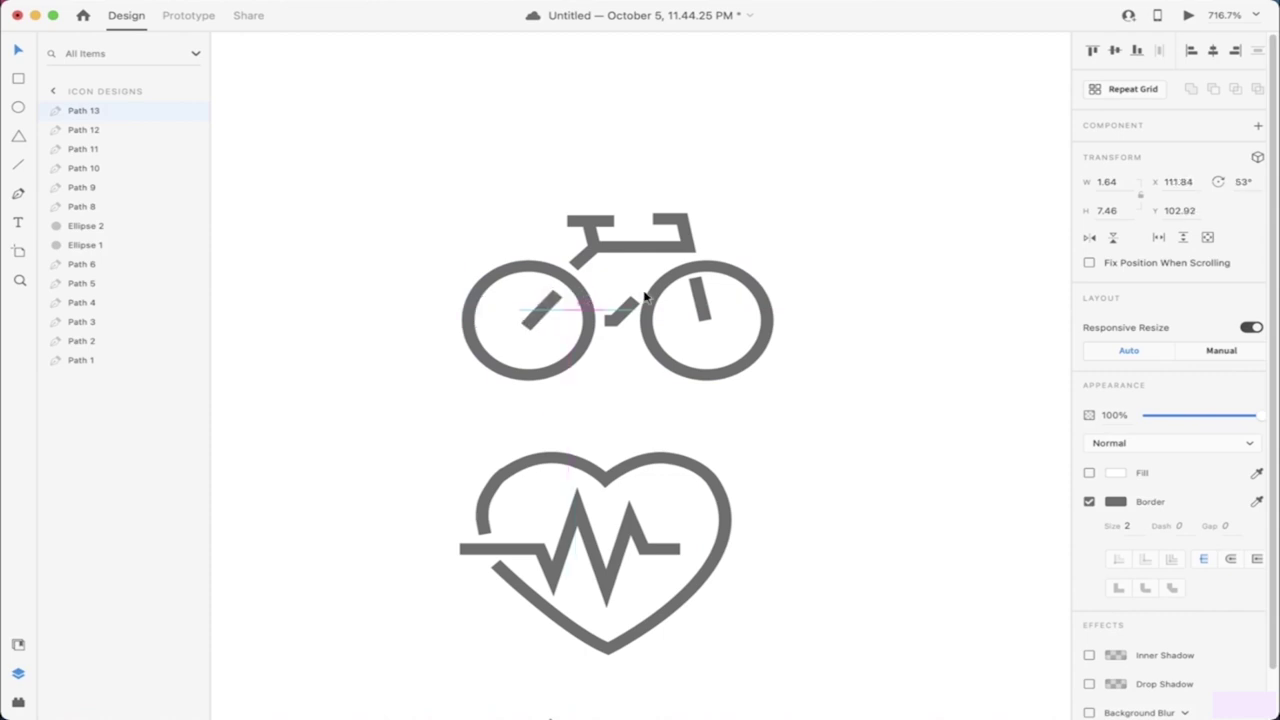
key(Up)
key(Right)
key(Left)
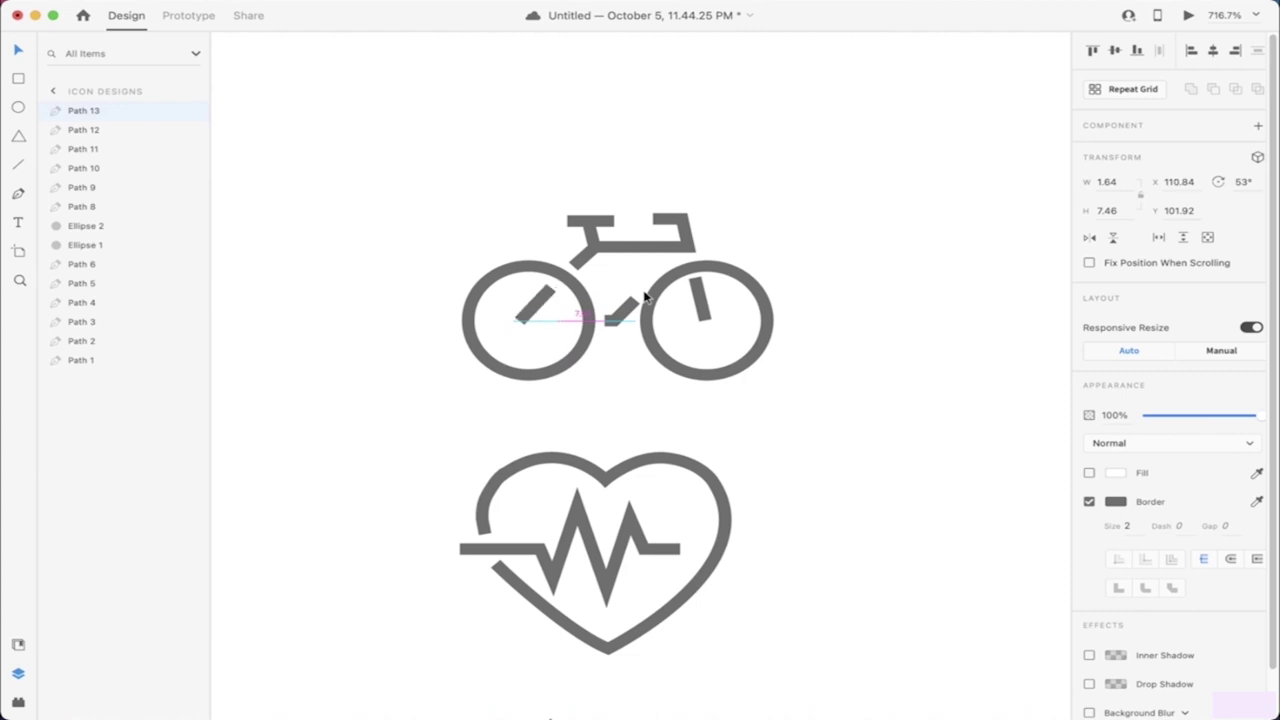
Step: Rotate the fork line inside the right wheel to -16°
click(886, 284)
click(703, 305)
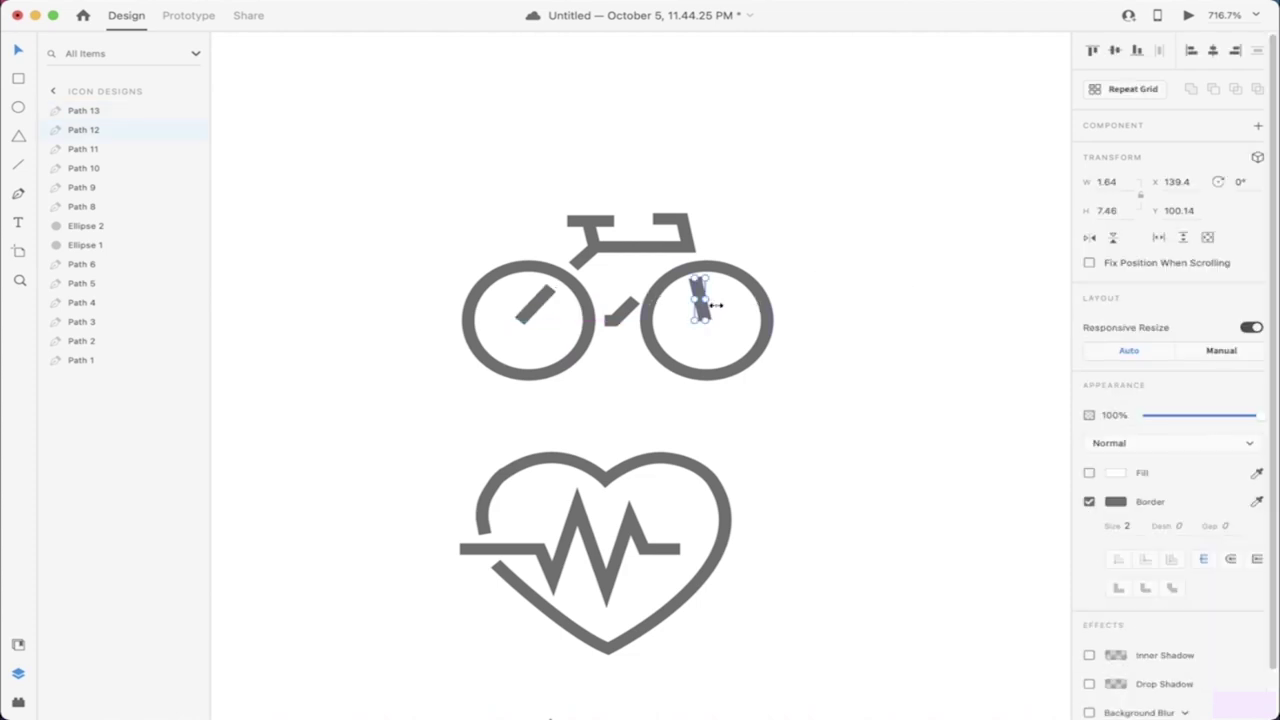
drag(713, 281, 706, 274)
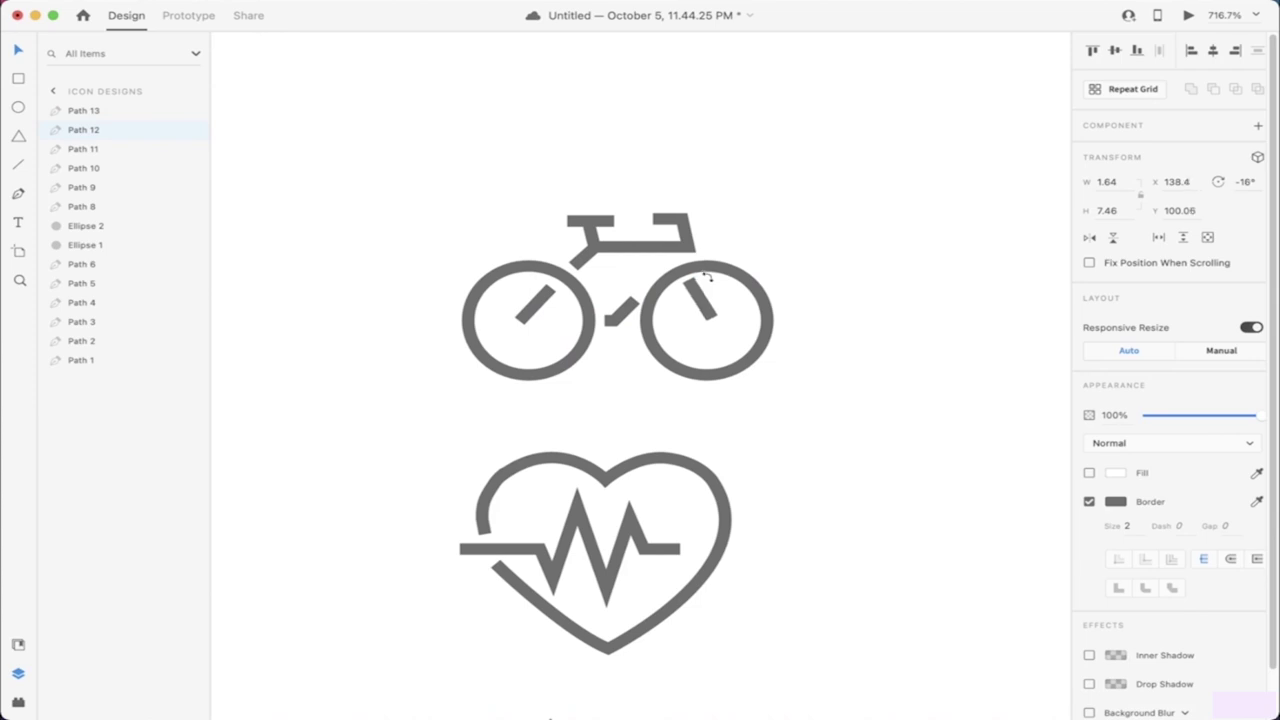
click(712, 222)
Step: Raise the handlebar's two upper anchor points by about 3 units to make the stem taller
click(689, 226)
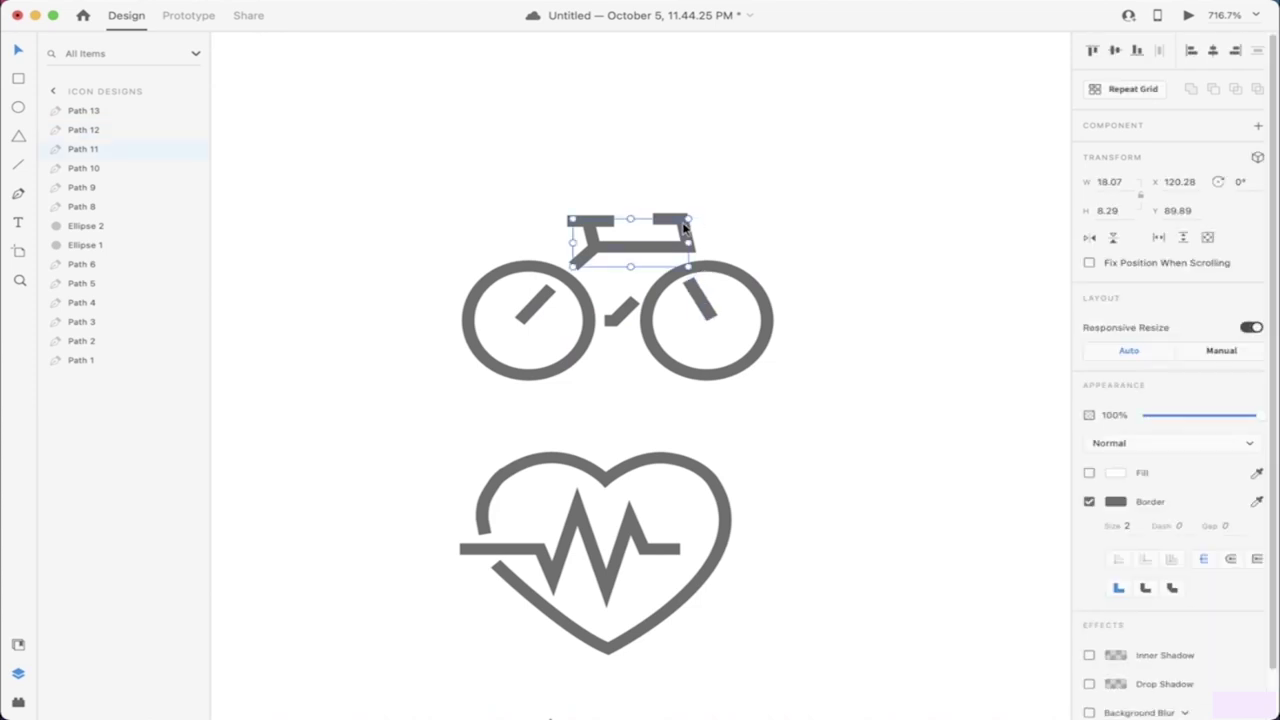
scroll(684, 224, up, 5)
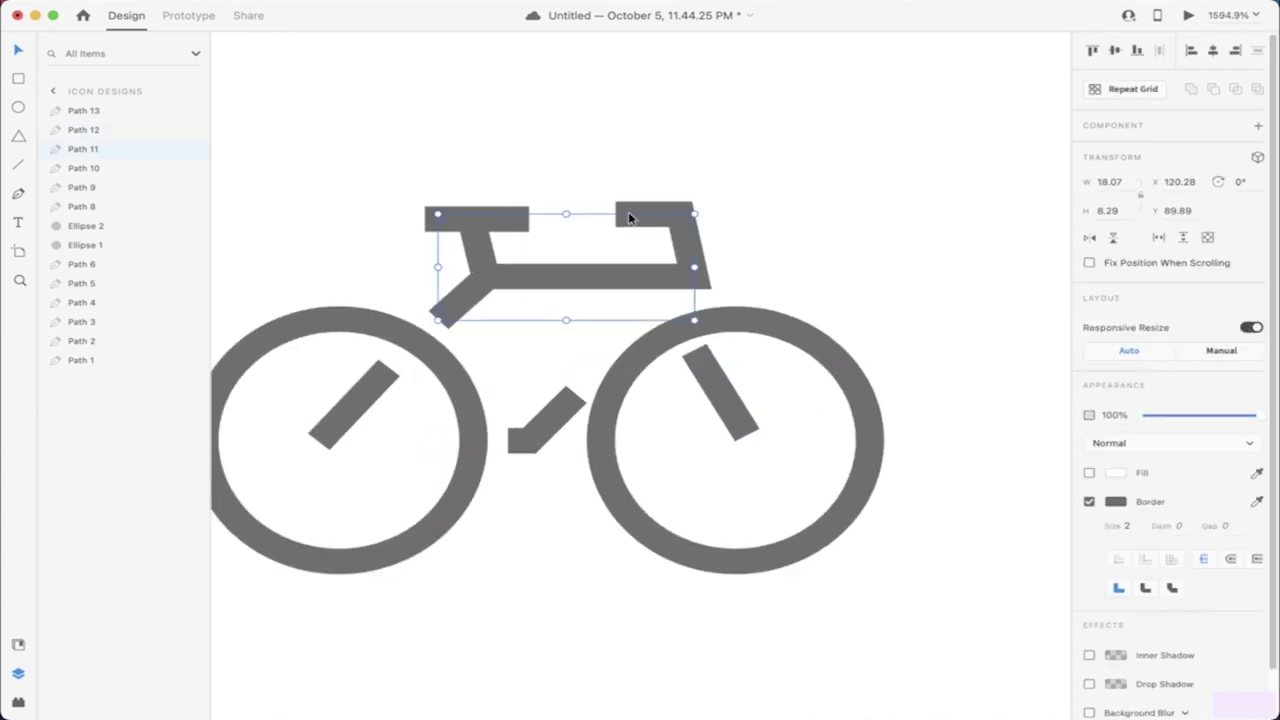
double_click(679, 220)
shift+click(680, 217)
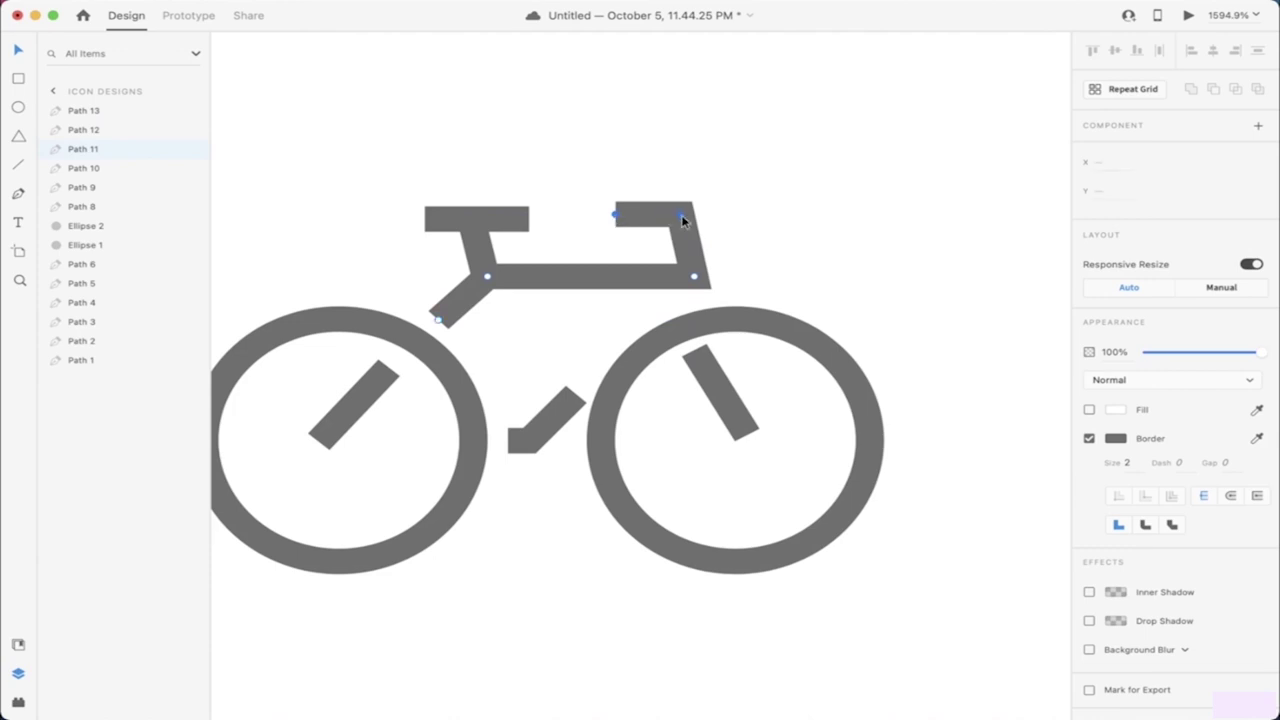
key(Up)
key(Up)
key(Up)
key(Up)
scroll(685, 222, down, 2)
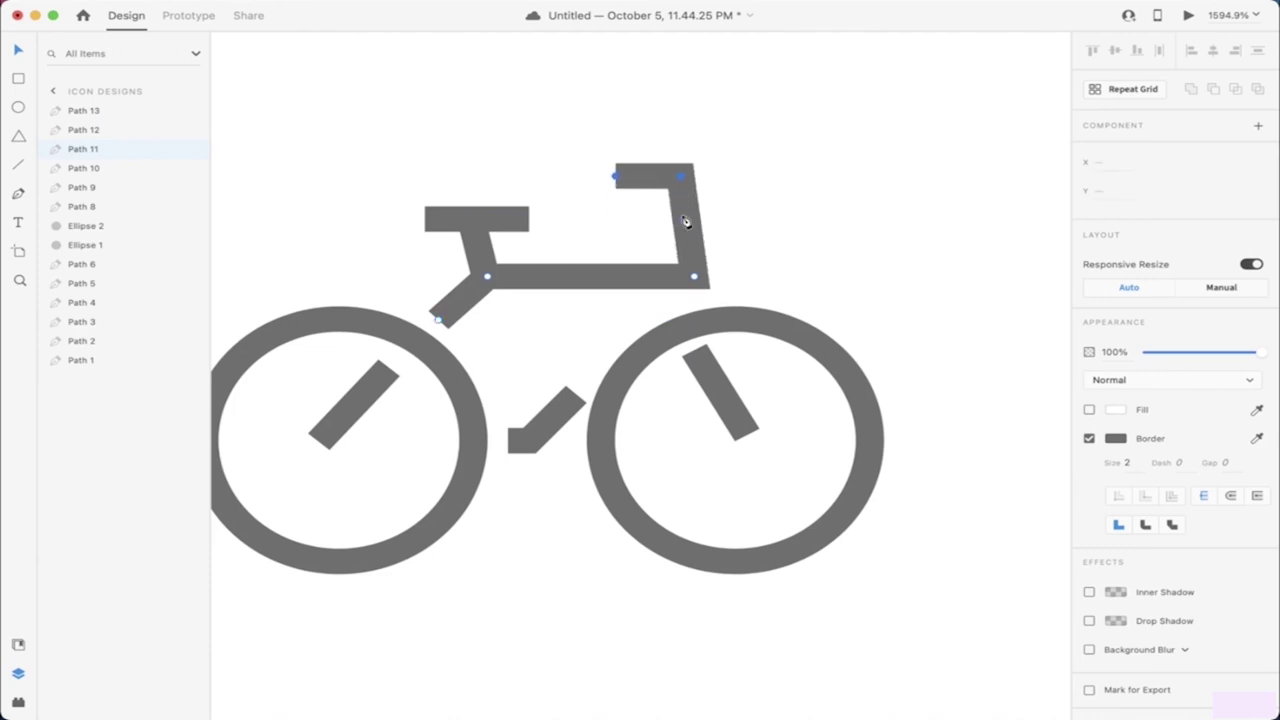
click(846, 243)
scroll(846, 243, down, 6)
scroll(842, 243, down, 4)
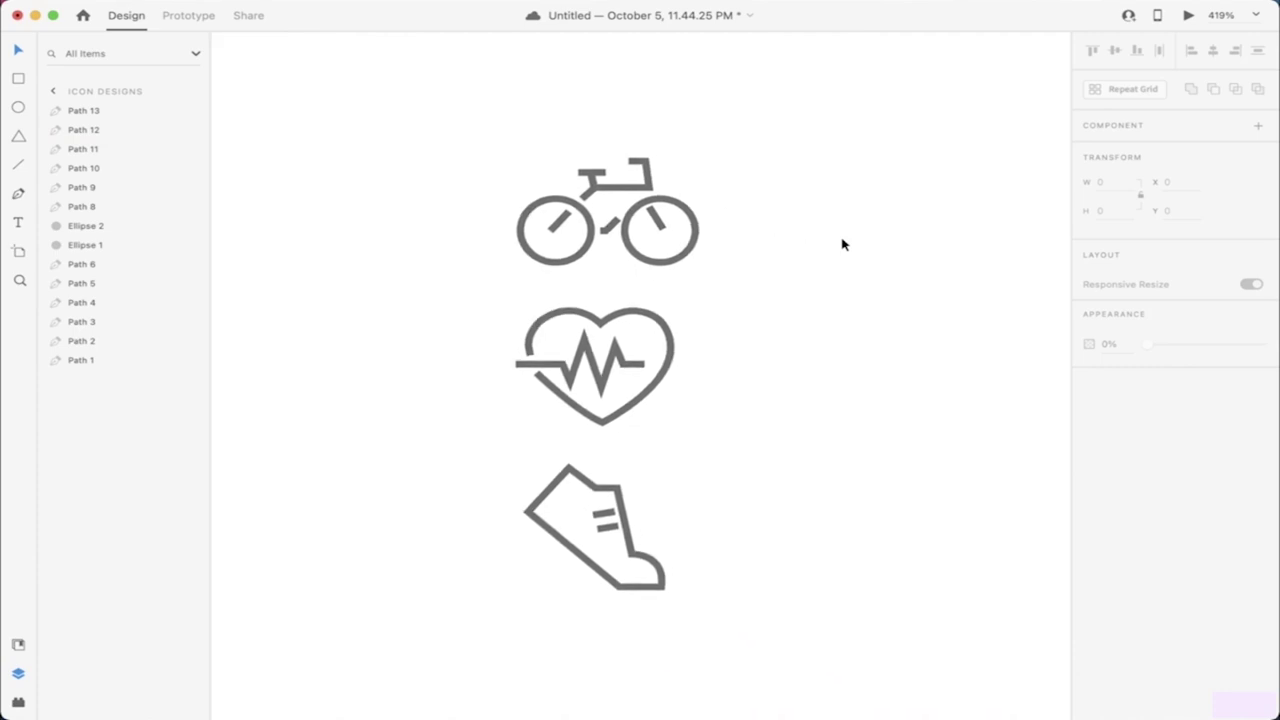
scroll(699, 255, up, 2)
scroll(699, 255, right, 2)
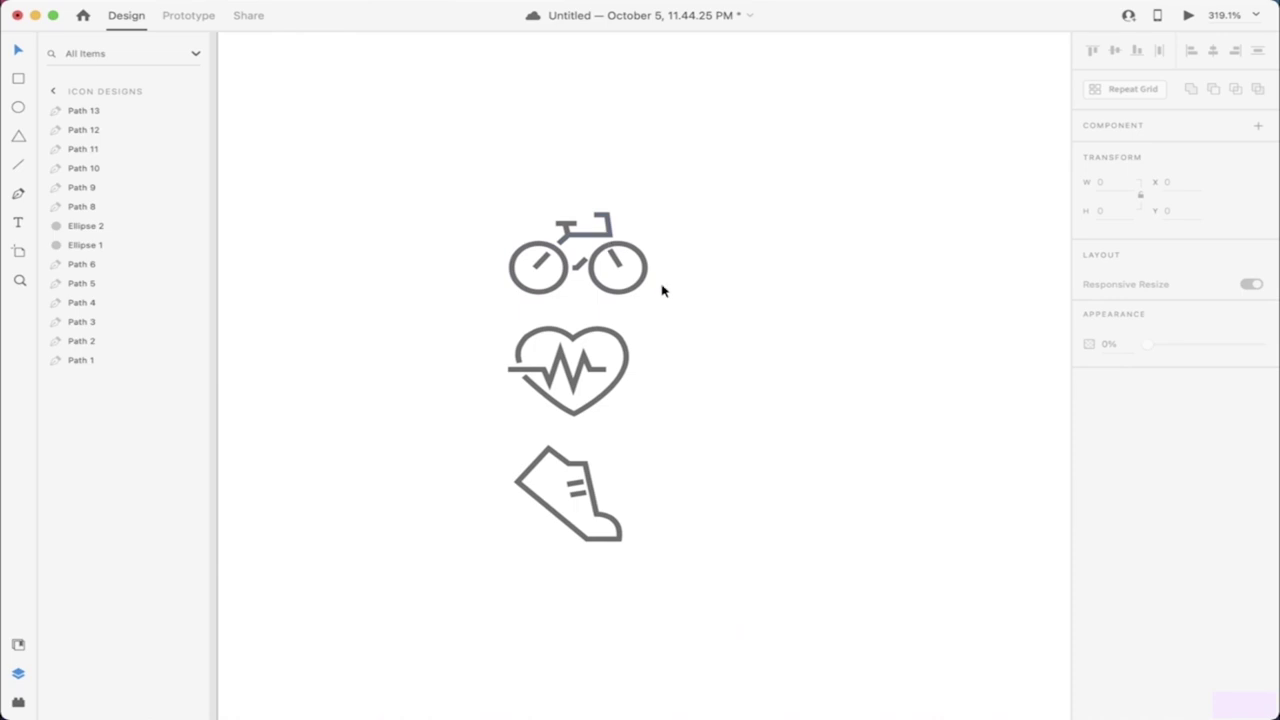
drag(452, 345, 686, 608)
click(649, 323)
drag(504, 309, 697, 206)
click(699, 228)
drag(411, 164, 694, 569)
click(697, 572)
Step: Save the document and draw a vertical line about 9.5 long from the bicycle's crossbar down to the pedal crank
key(cmd+s)
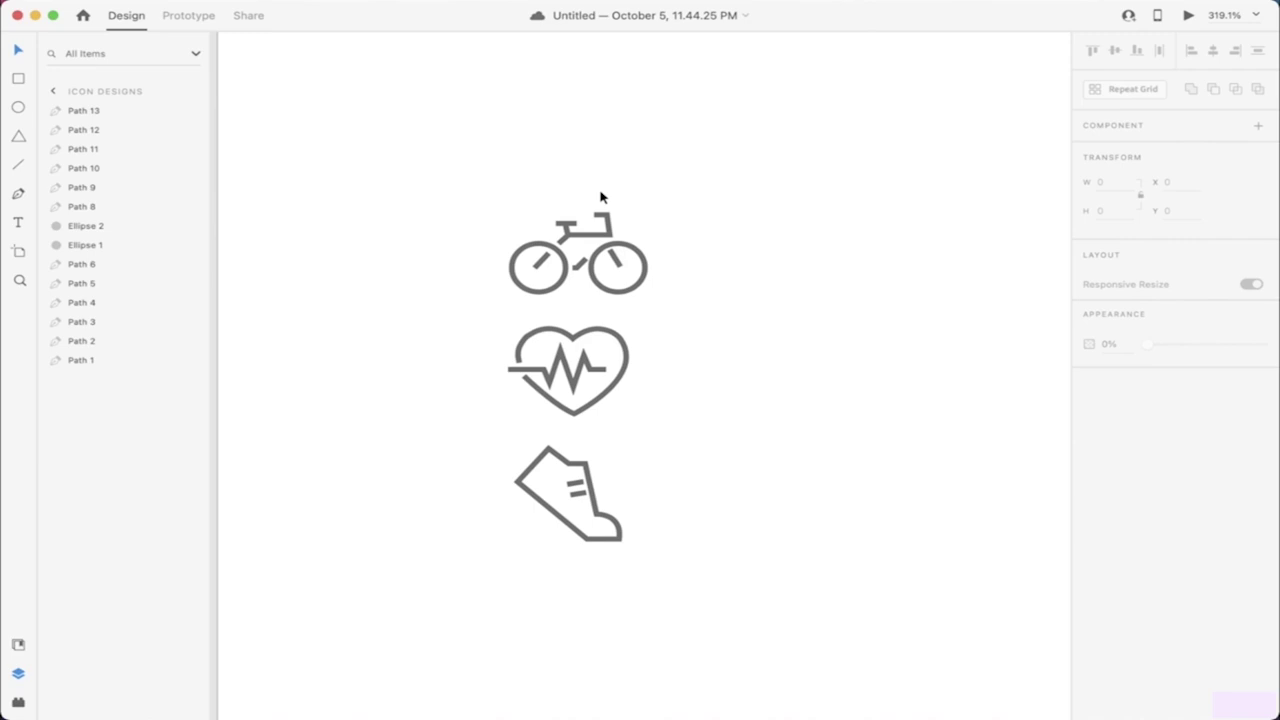
click(24, 194)
scroll(586, 251, up, 10)
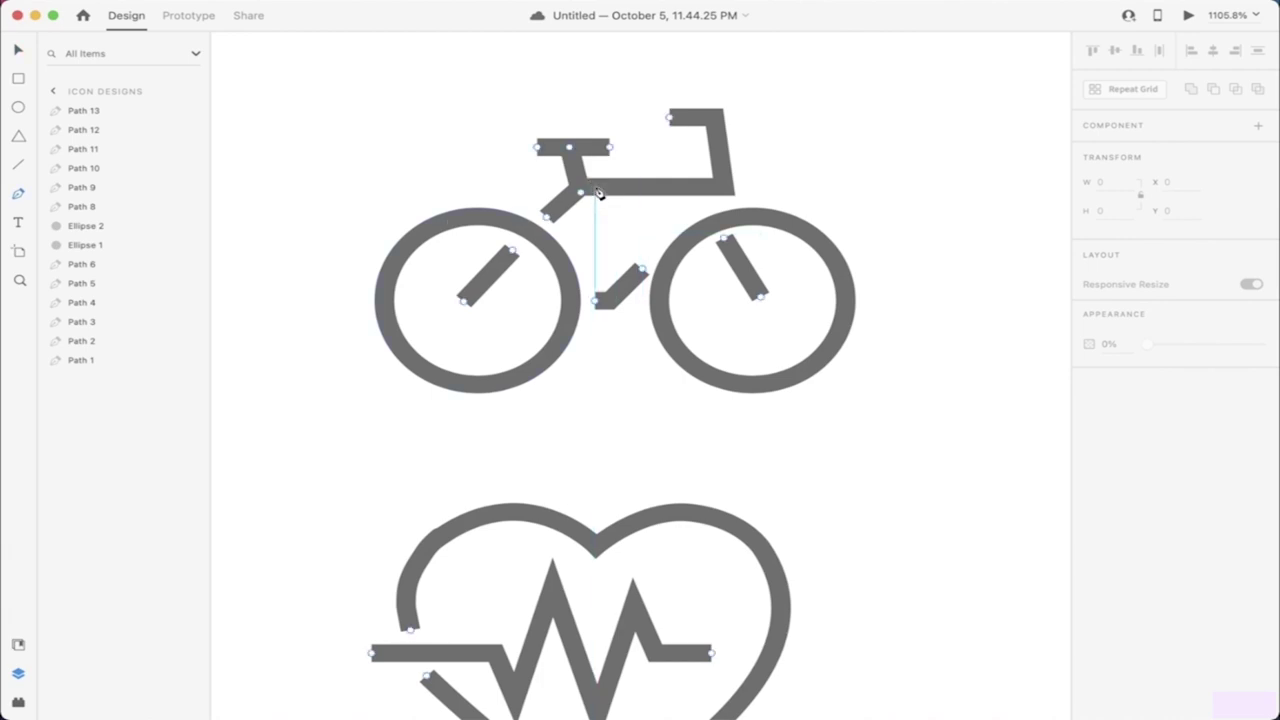
click(634, 188)
click(645, 278)
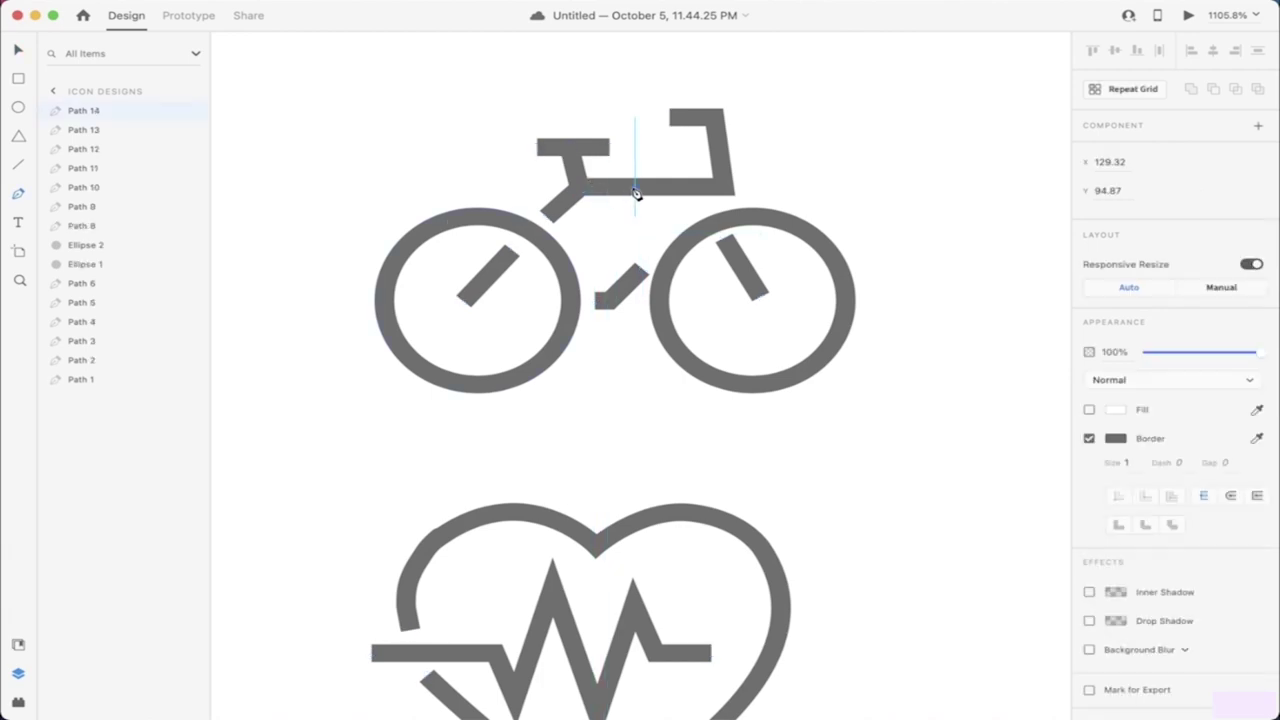
shift+click(645, 278)
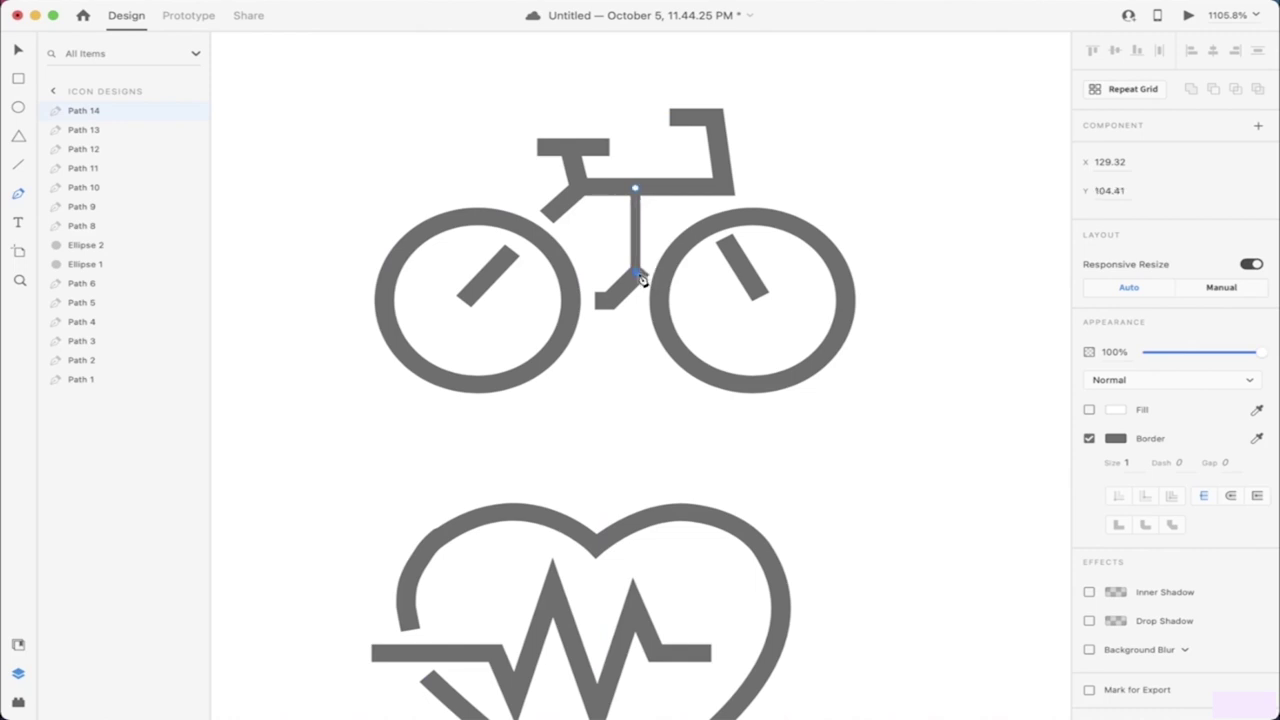
key(Escape)
Step: Set the border size of the new vertical frame line to 2
click(1134, 463)
text(2)
key(Return)
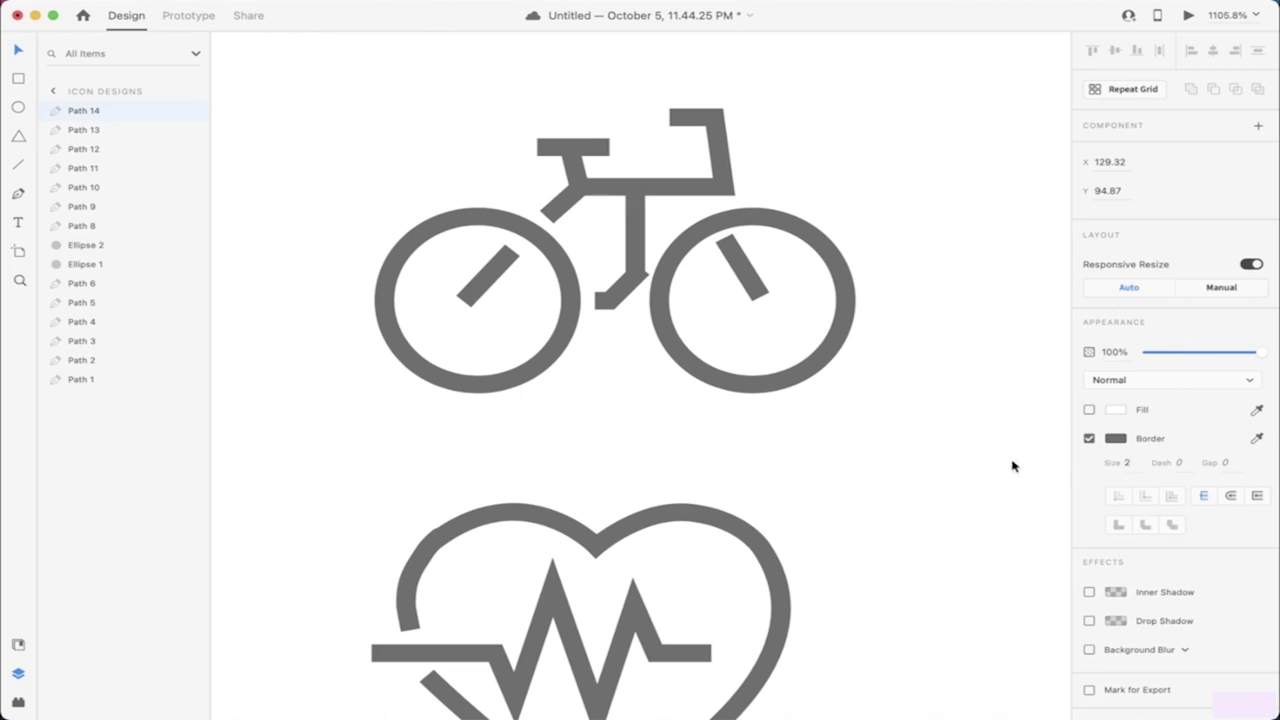
Step: Move the pedal crank path's upper end point to about X 129.5, Y 103.8 so it joins the vertical line cleanly
scroll(651, 263, up, 5)
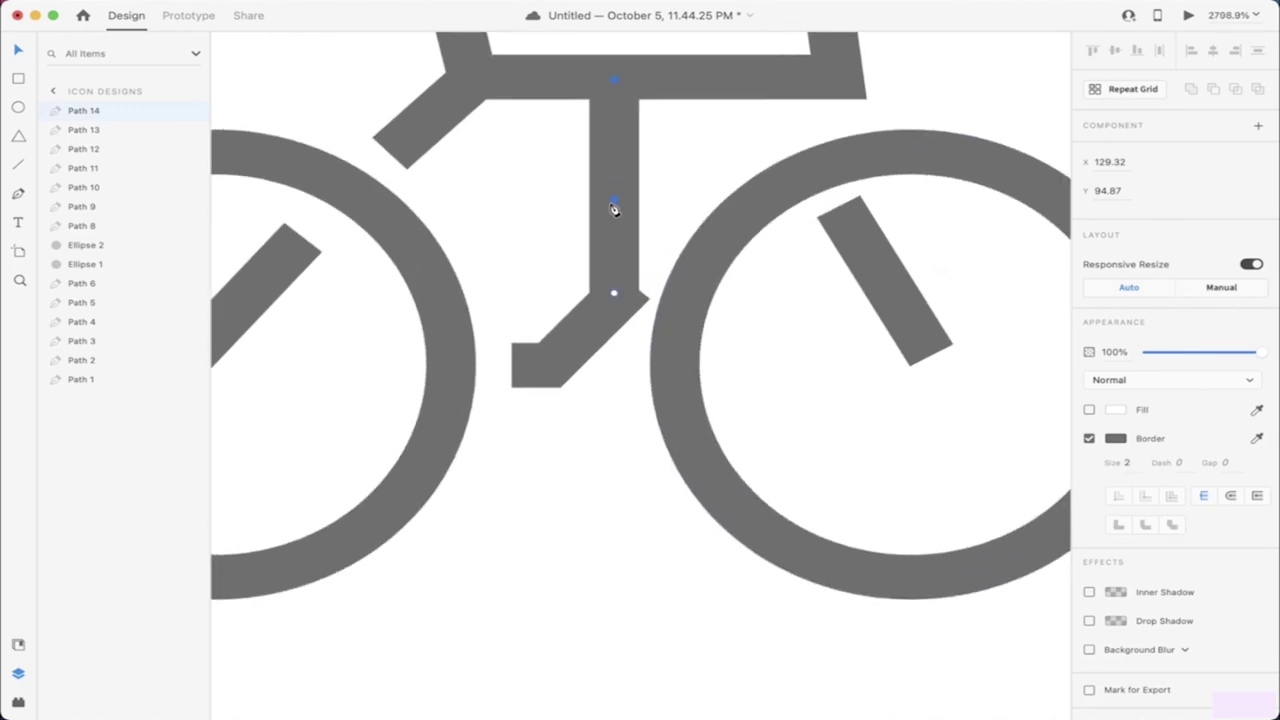
click(636, 440)
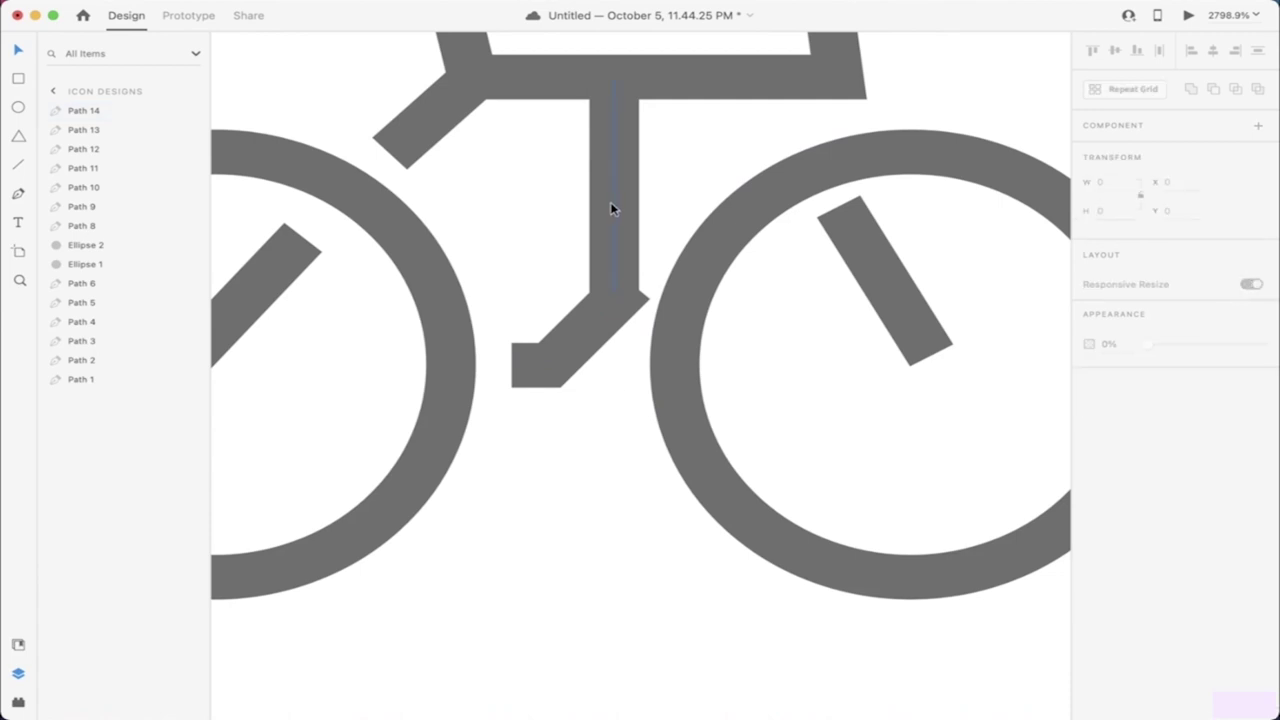
click(613, 208)
click(600, 310)
double_click(638, 302)
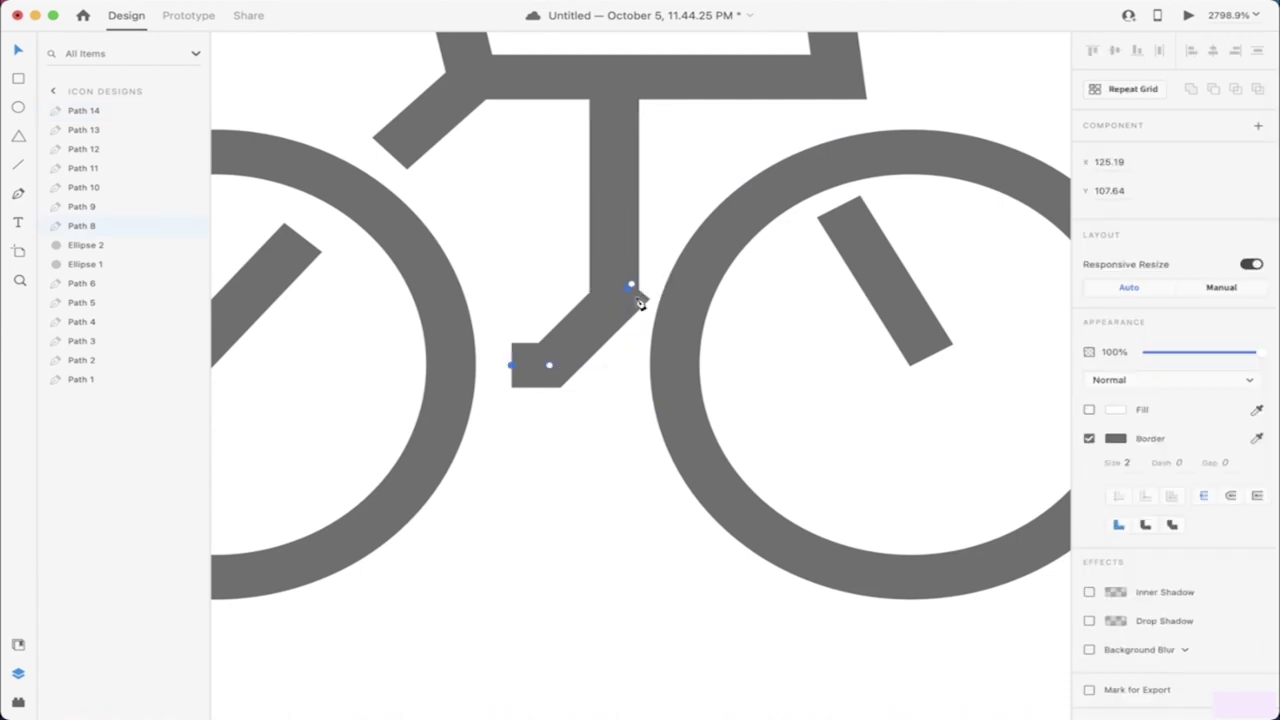
drag(636, 289, 619, 277)
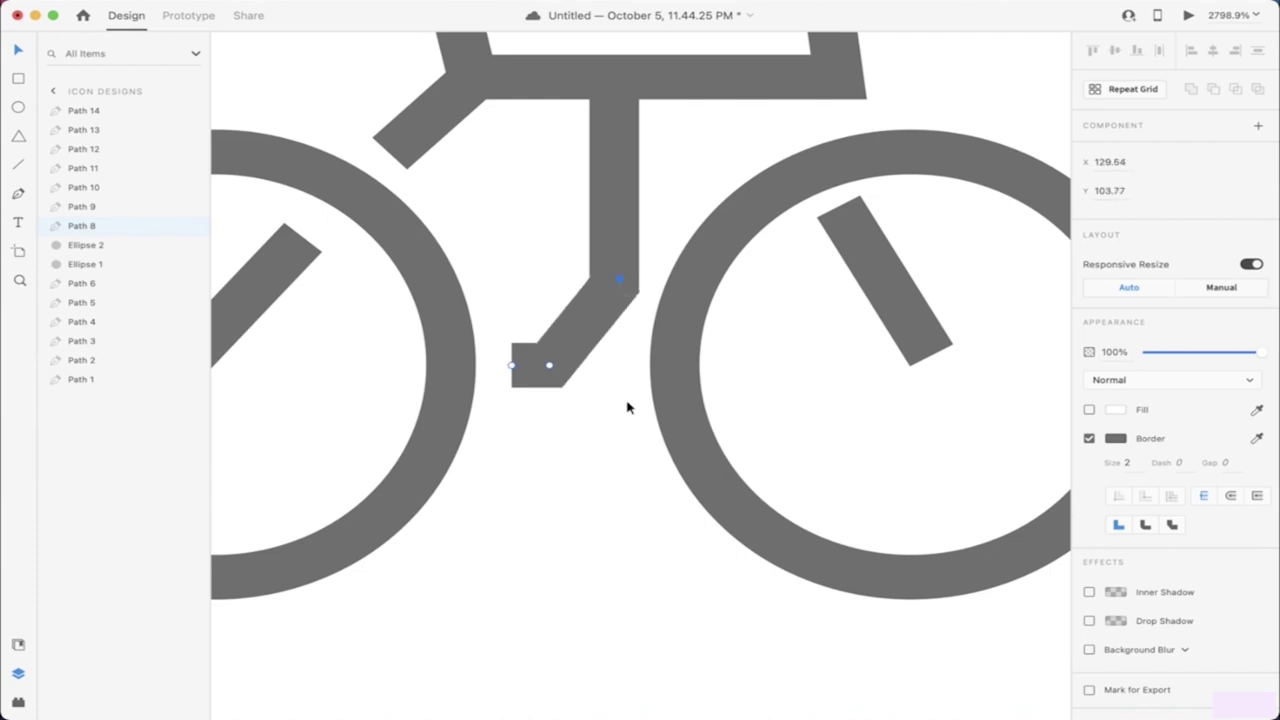
key(Escape)
key(Escape)
Step: Save the document with the completed bicycle icon
key(super+0)
scroll(829, 437, down, 3)
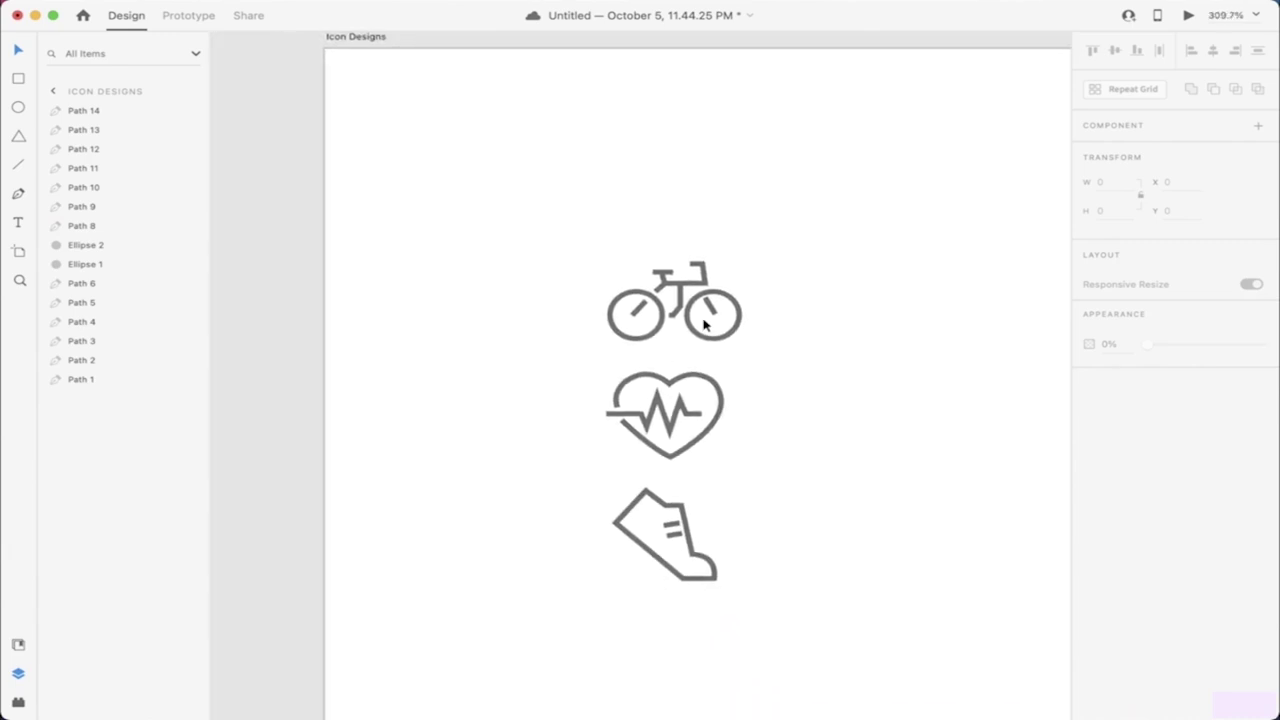
scroll(829, 348, up, 1)
scroll(820, 354, down, 2)
scroll(820, 354, right, 1)
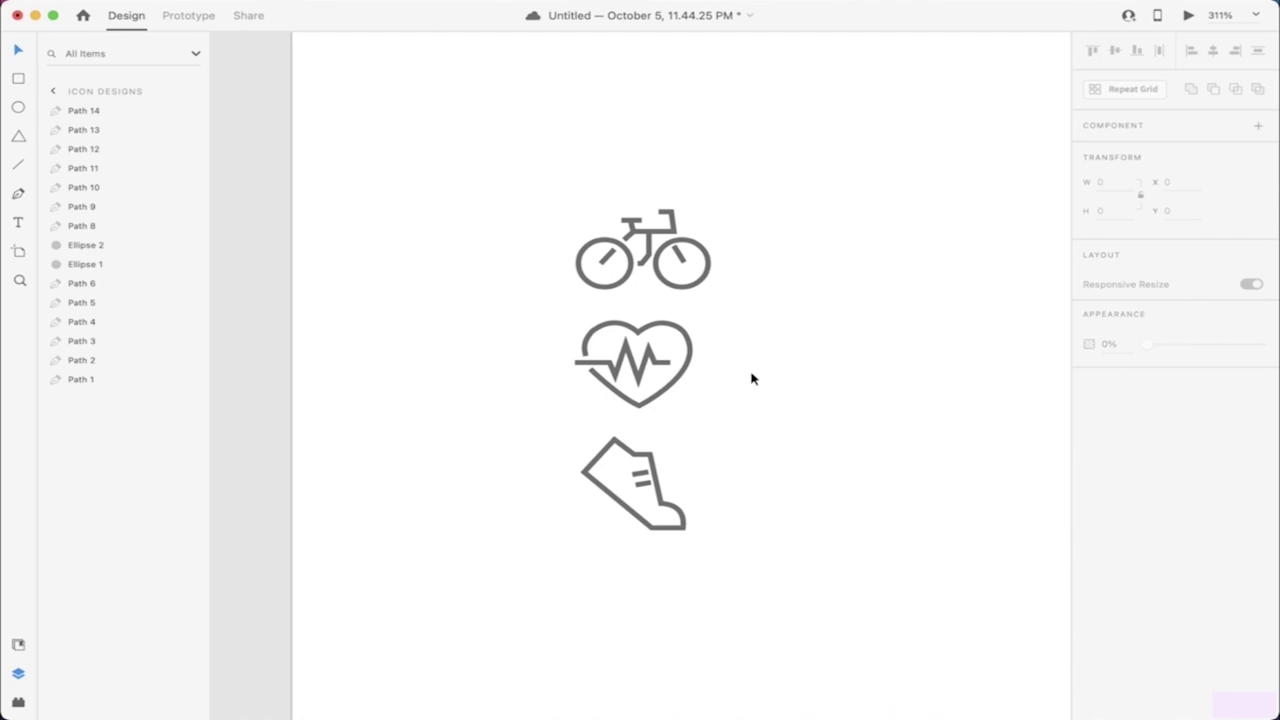
key(super+s)
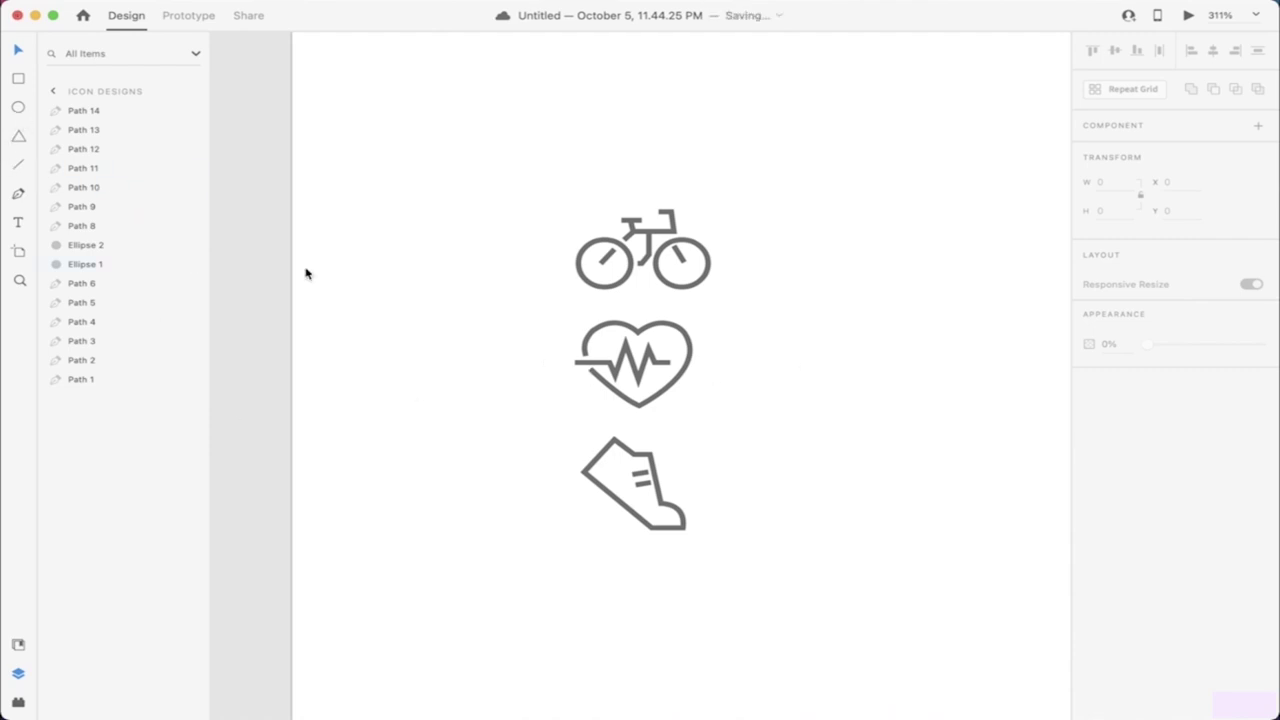
Step: Draw an 18 by 18 circle beside the heart icon at X 169, Y 132
click(19, 108)
scroll(774, 345, up, 5)
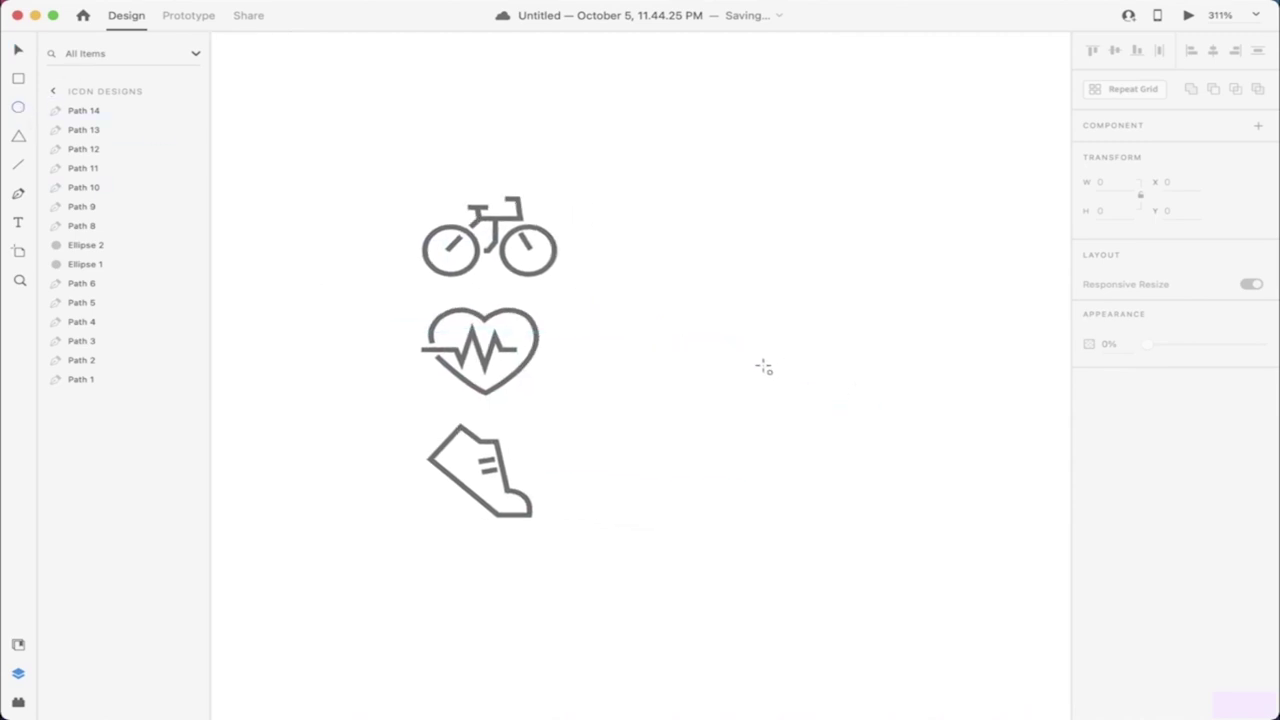
click(551, 294)
drag(616, 347, 634, 360)
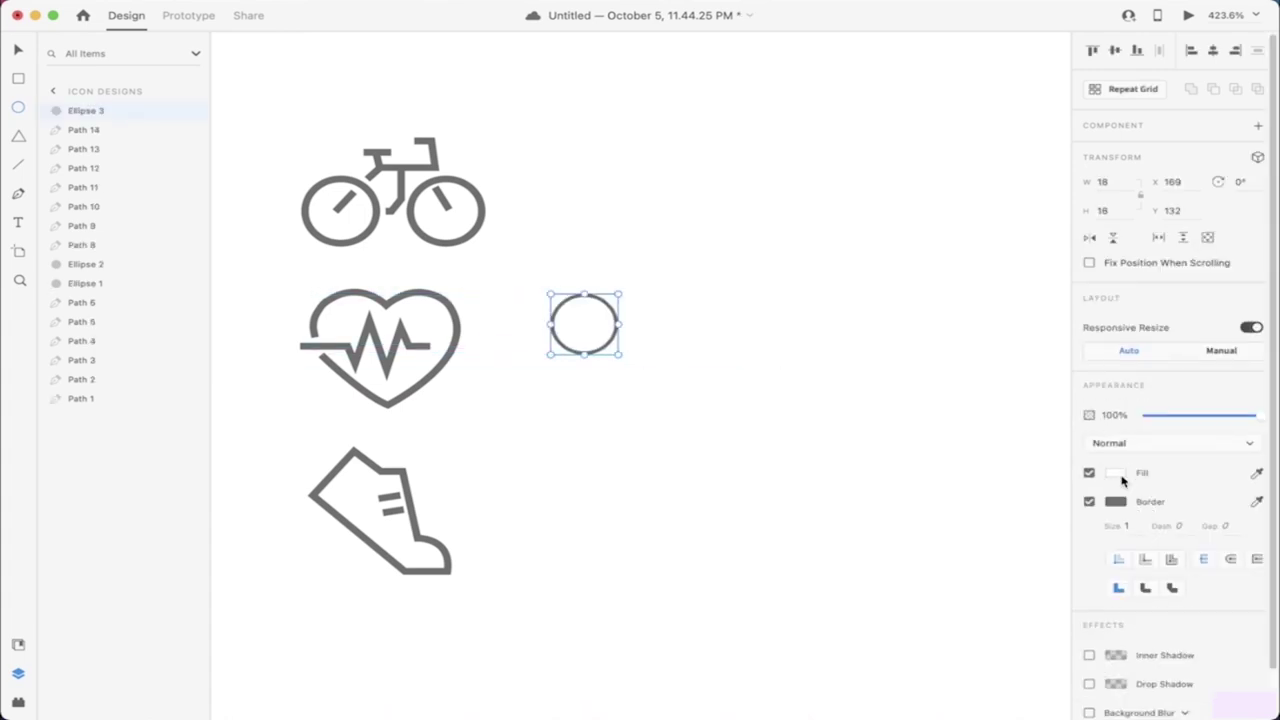
Step: Fill the new circle with its own border grey, #6B6B6B, by sampling the colour
click(1118, 478)
click(1079, 539)
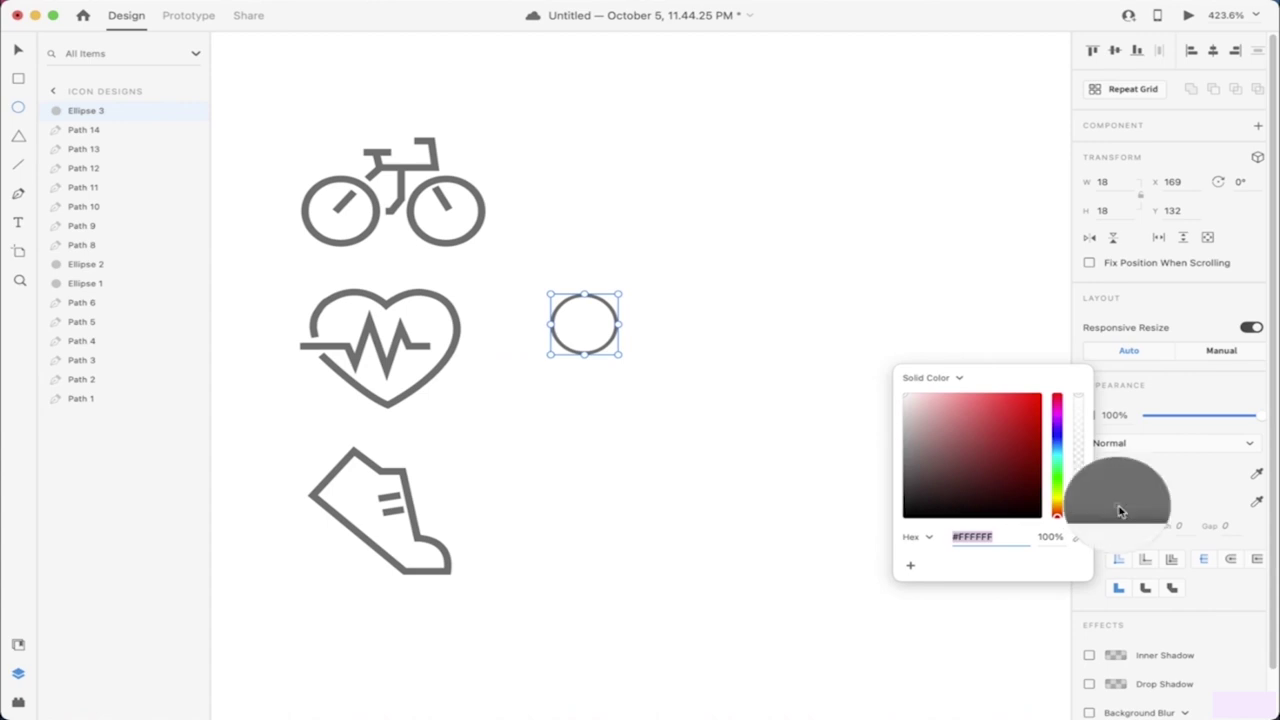
click(1116, 502)
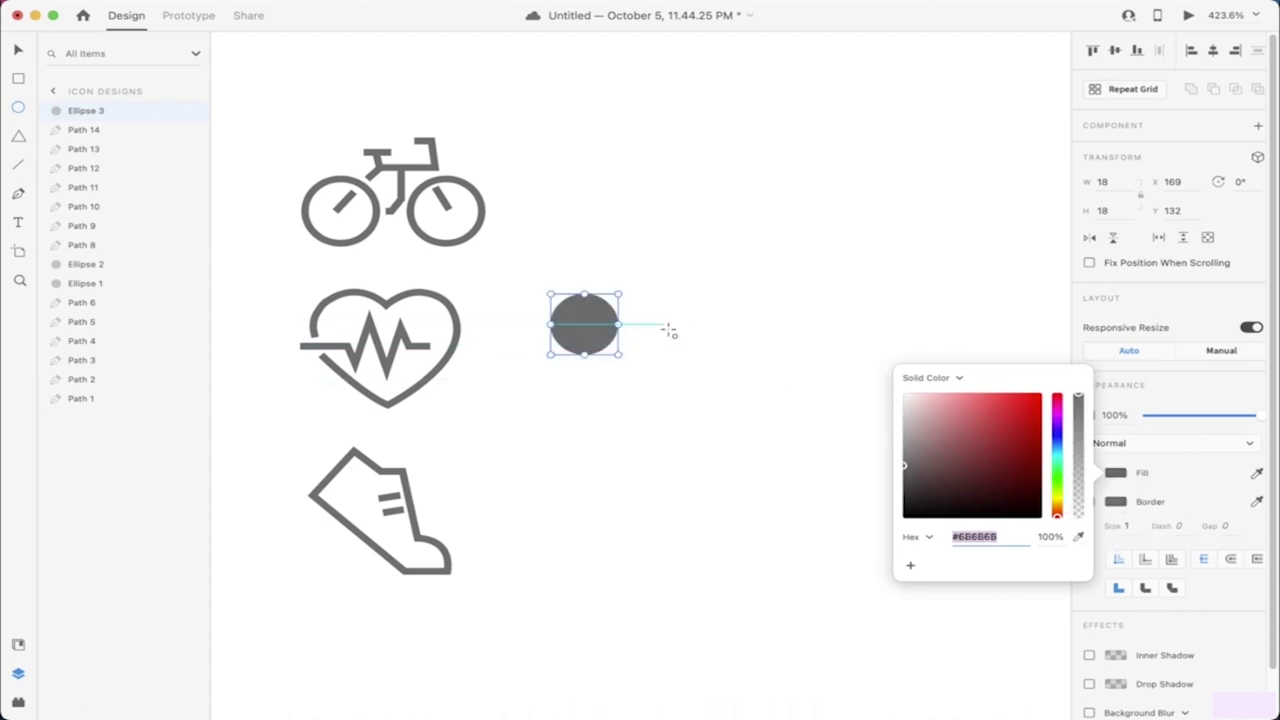
Step: Duplicate the filled circle so the copy touches it side by side at X 187, Y 132
text(v)
key(Escape)
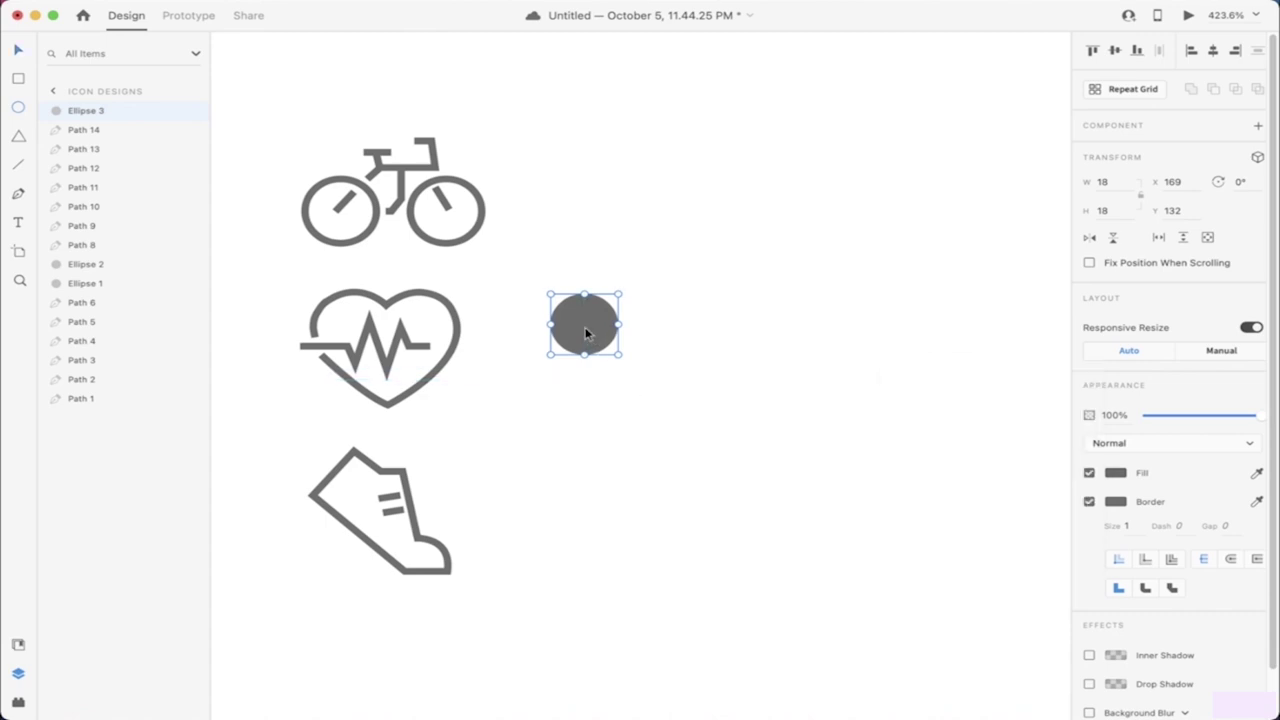
drag(590, 335, 655, 334)
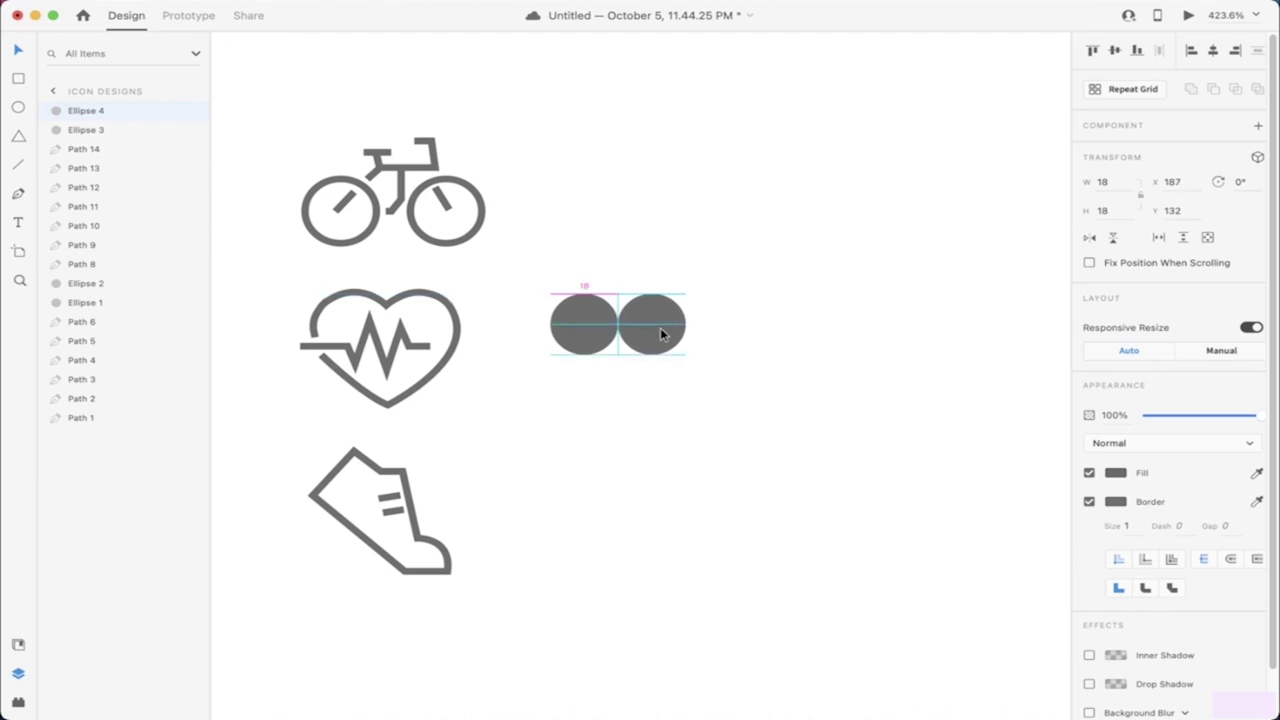
click(667, 418)
Step: Draw a 25 by 21 triangle below the two circles at X 177, Y 162 and fill it with the circles' grey
click(23, 142)
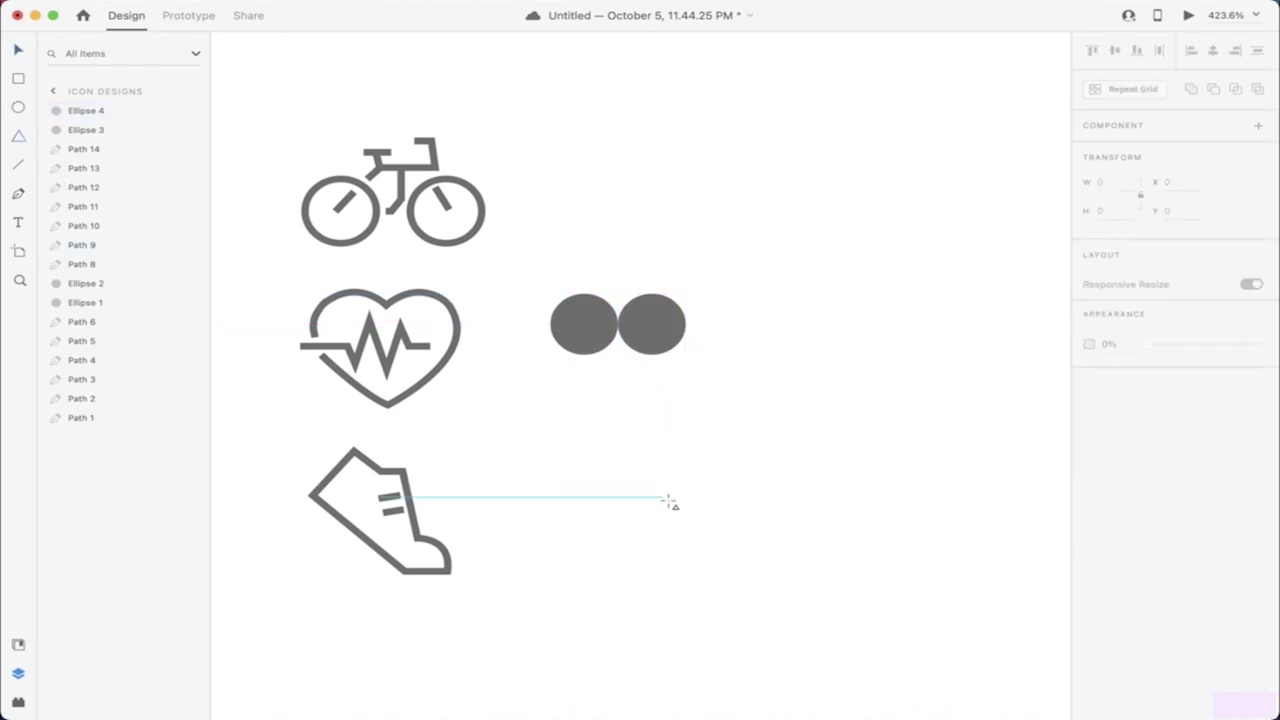
mouse_move(583, 400)
mouse_down()
mouse_move(683, 503)
mouse_move(672, 474)
mouse_move(680, 481)
mouse_up()
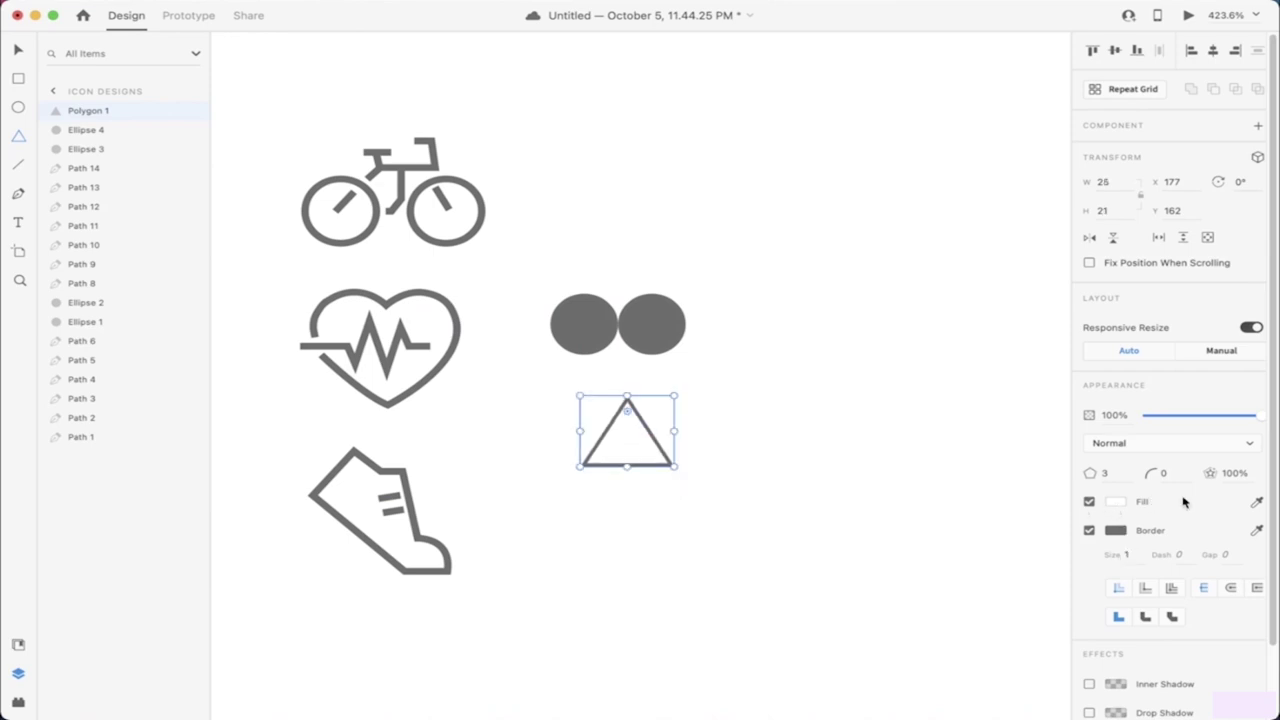
click(1258, 503)
click(640, 320)
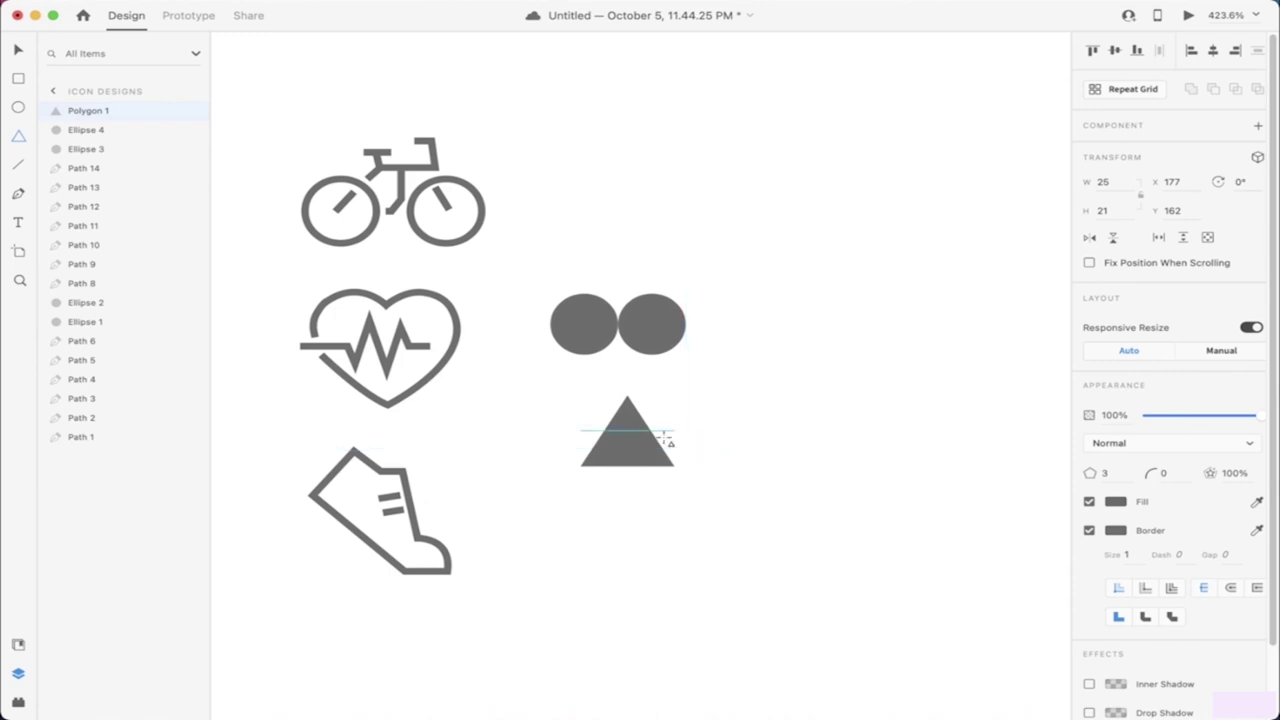
Step: Rotate the triangle 180° so it points down and move it up against the underside of the two circles
key(v)
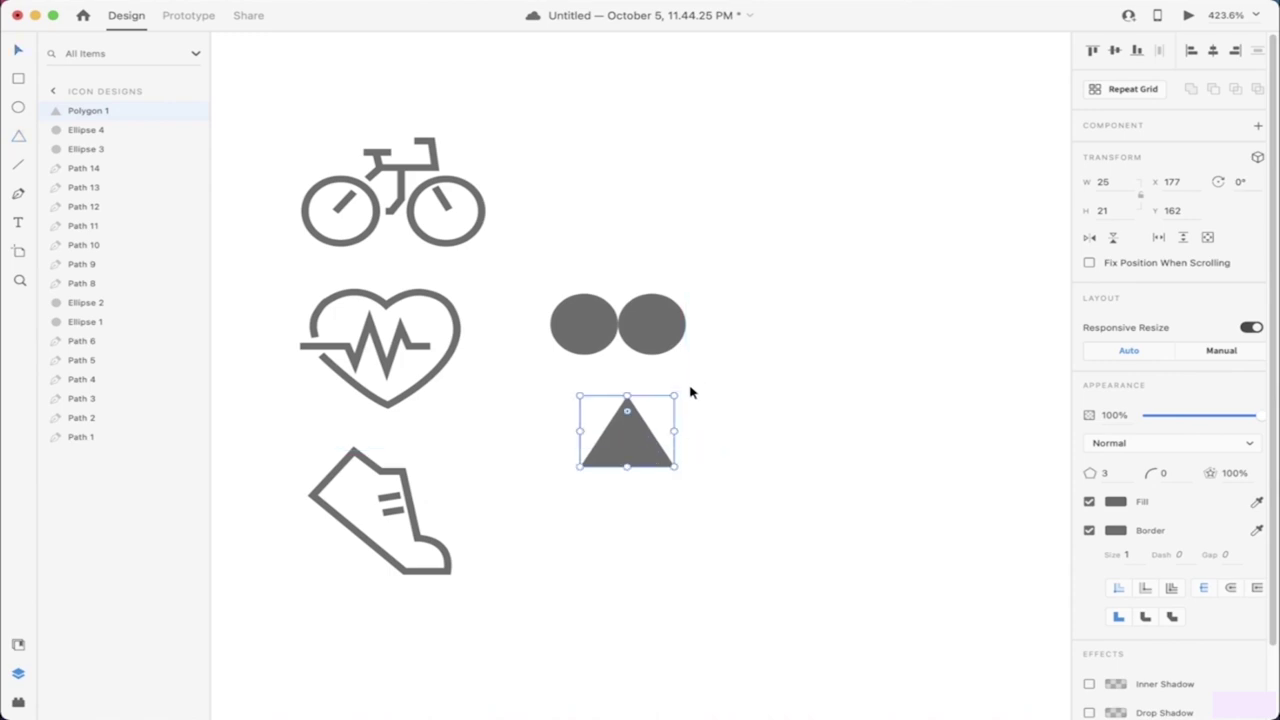
drag(679, 393, 556, 505)
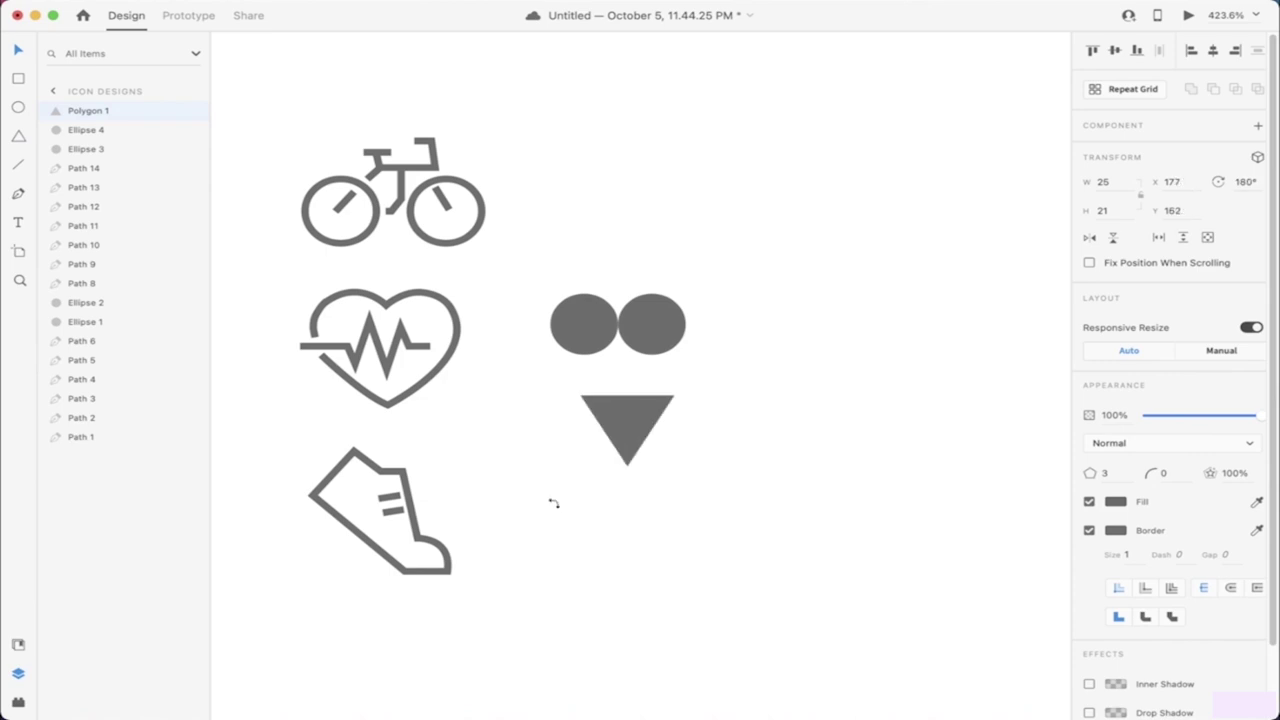
drag(610, 435, 663, 420)
drag(626, 380, 626, 373)
click(630, 322)
scroll(628, 324, up, 5)
Step: Adjust the two circles' positions and stretch the triangle to 33 by 29 at X 171, Y 143 to form a heart
click(530, 338)
drag(520, 341, 521, 341)
click(701, 335)
drag(701, 335, 702, 337)
click(596, 385)
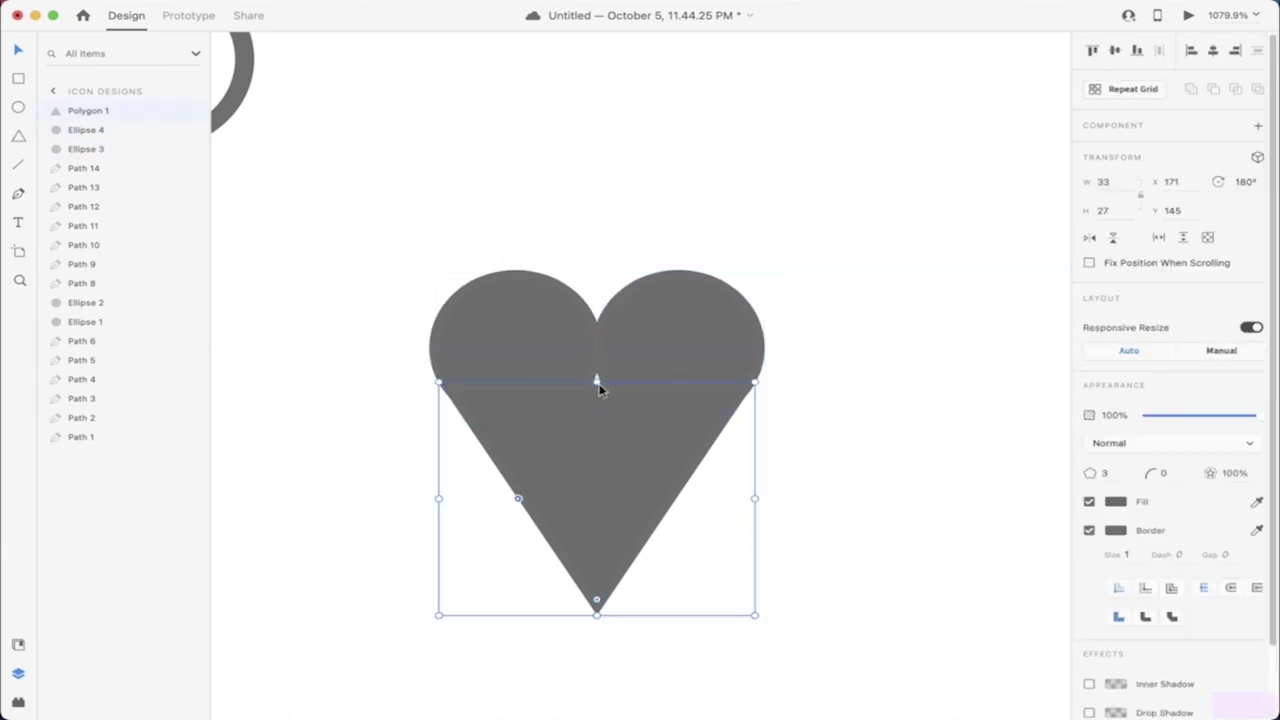
drag(597, 382, 600, 366)
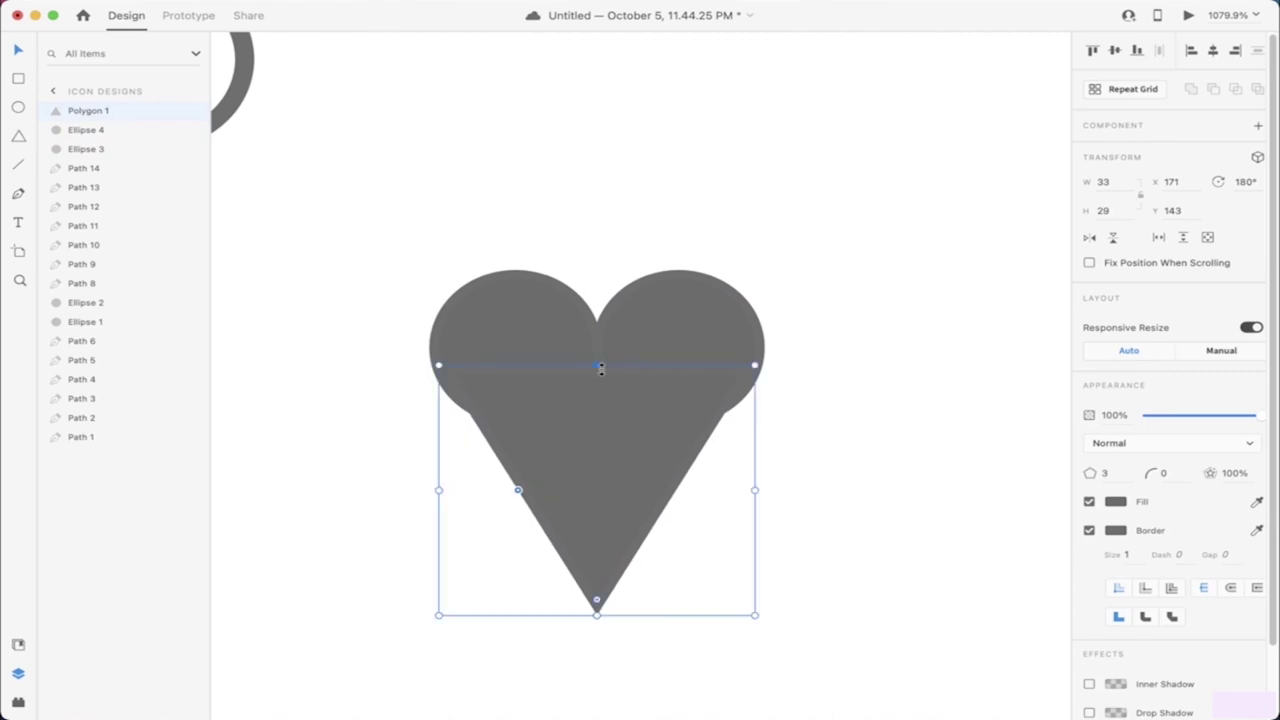
click(683, 325)
drag(683, 325, 690, 326)
Step: Edit the triangle's upper corner points onto the circles' outer edges, at X 171.03, Y 144.8 and X 203.9, Y 144.24
click(589, 443)
scroll(505, 440, up, 5)
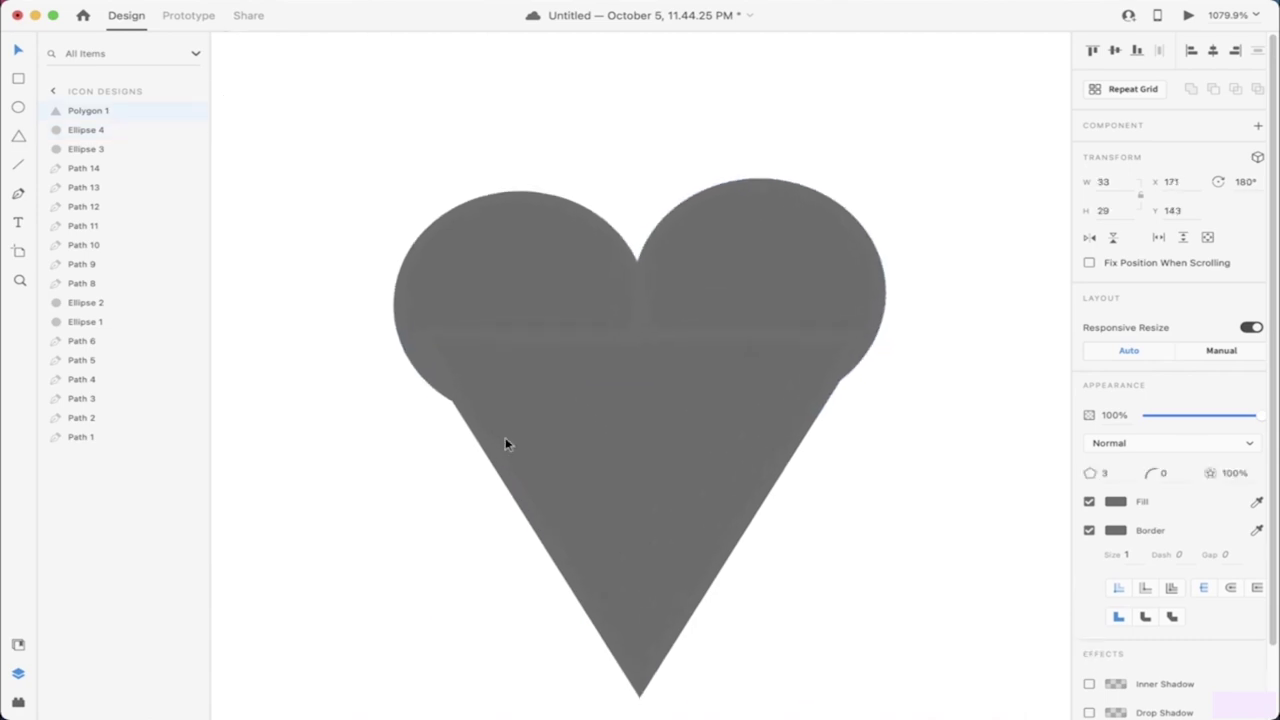
double_click(643, 488)
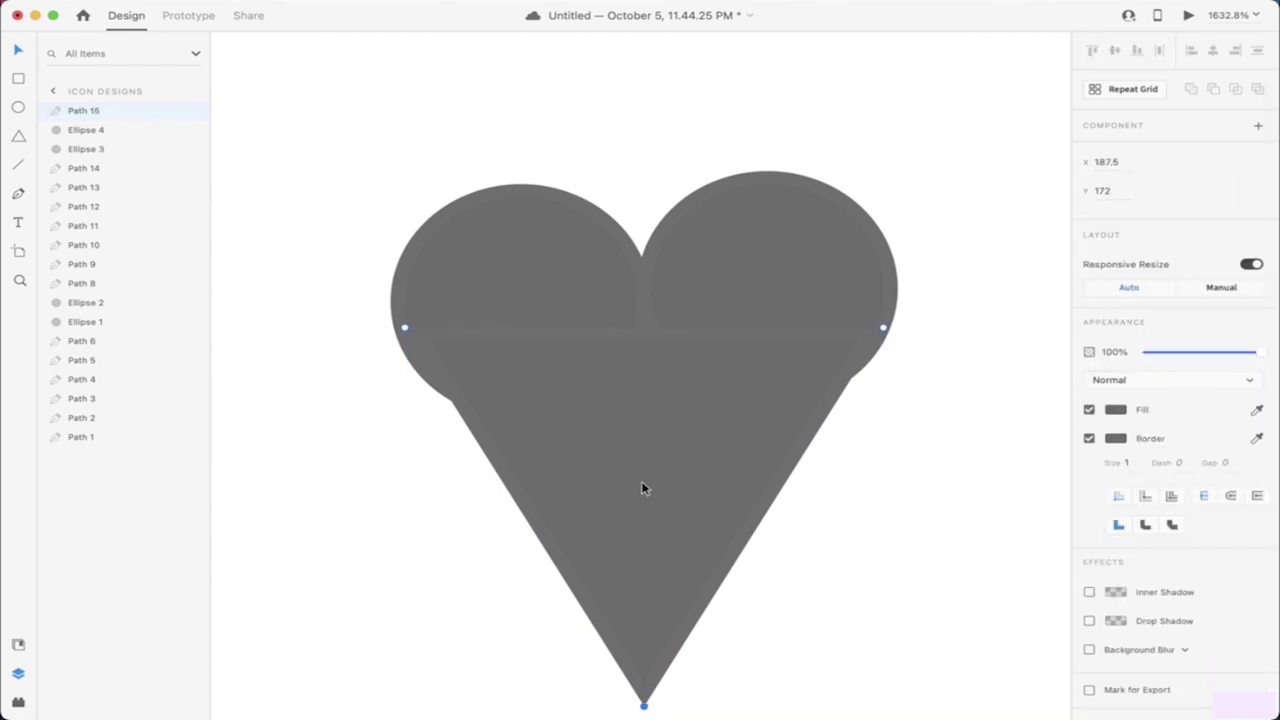
drag(405, 329, 406, 357)
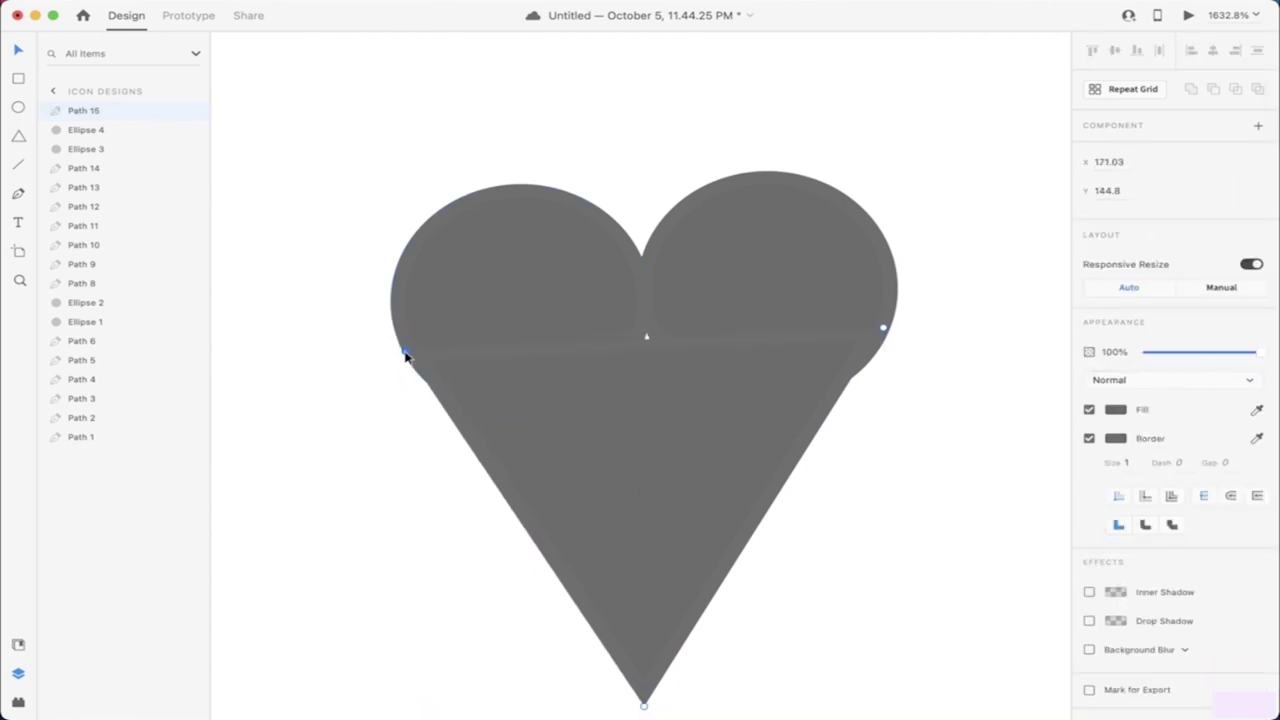
drag(884, 329, 882, 350)
click(923, 443)
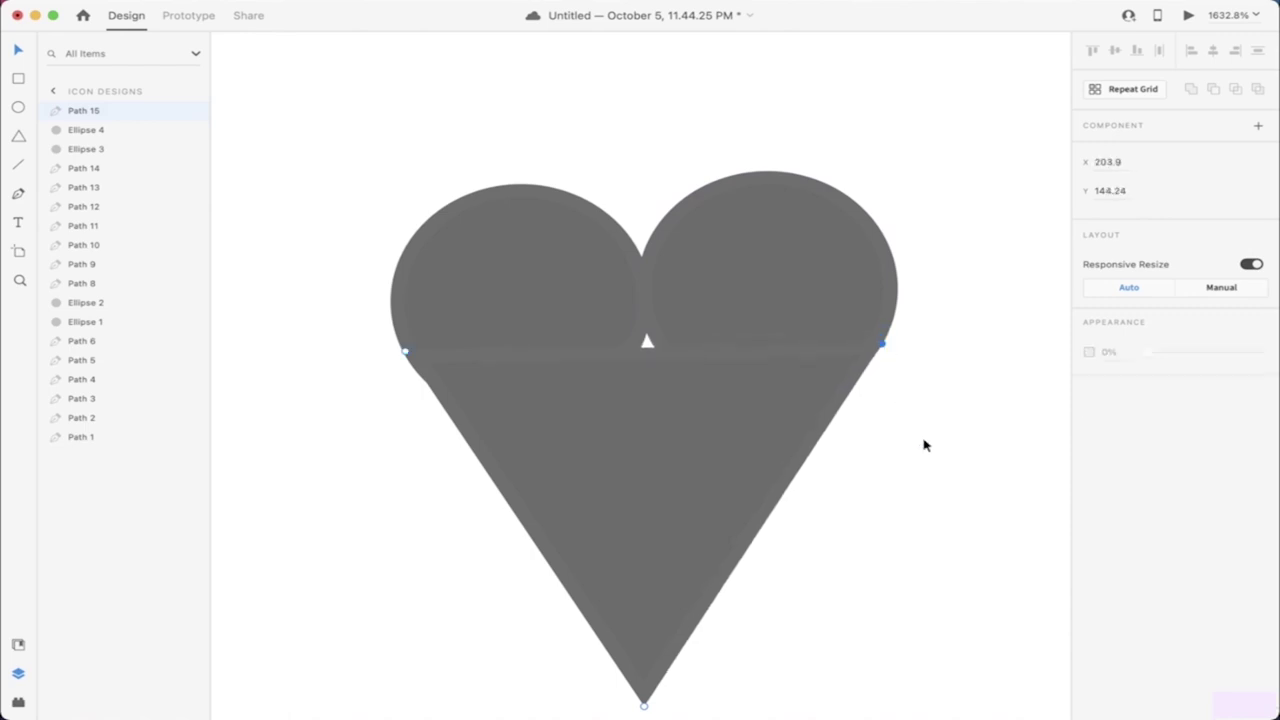
Step: Draw a small closed four-point pen shape over the white gap between the circles and fill it with the heart's grey
click(18, 194)
click(618, 321)
click(691, 321)
click(700, 394)
click(624, 394)
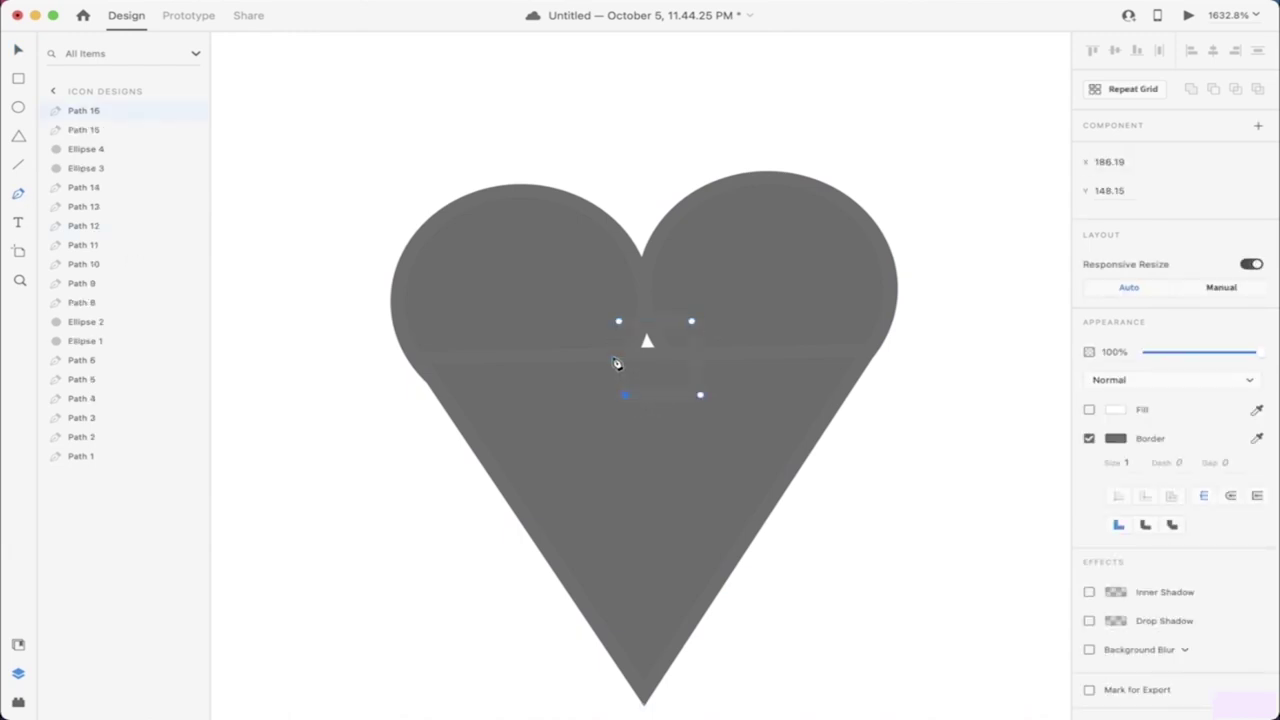
click(618, 321)
click(1089, 409)
click(1257, 410)
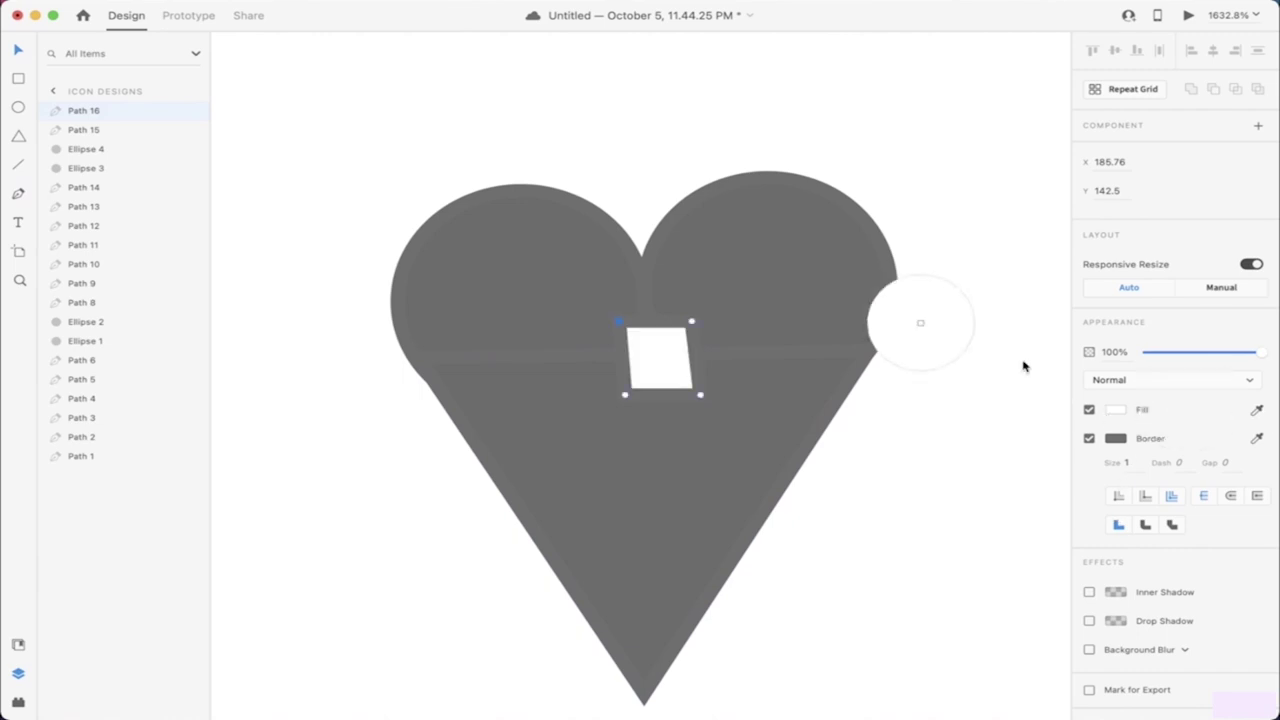
click(752, 254)
click(971, 400)
Step: Recolour all the filled heart's pieces together, setting the fill to #000000 and the border to black
scroll(977, 400, down, 10)
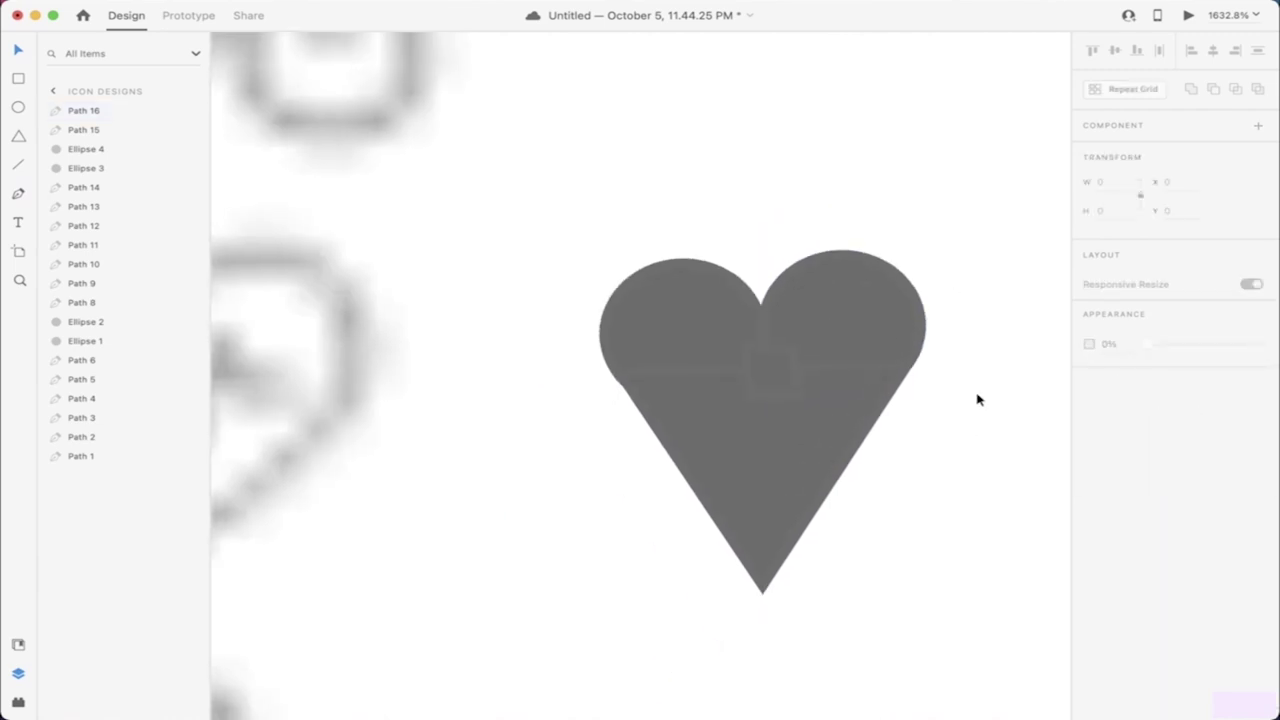
scroll(764, 480, right, 3)
drag(720, 442, 921, 268)
click(1116, 474)
drag(937, 480, 906, 519)
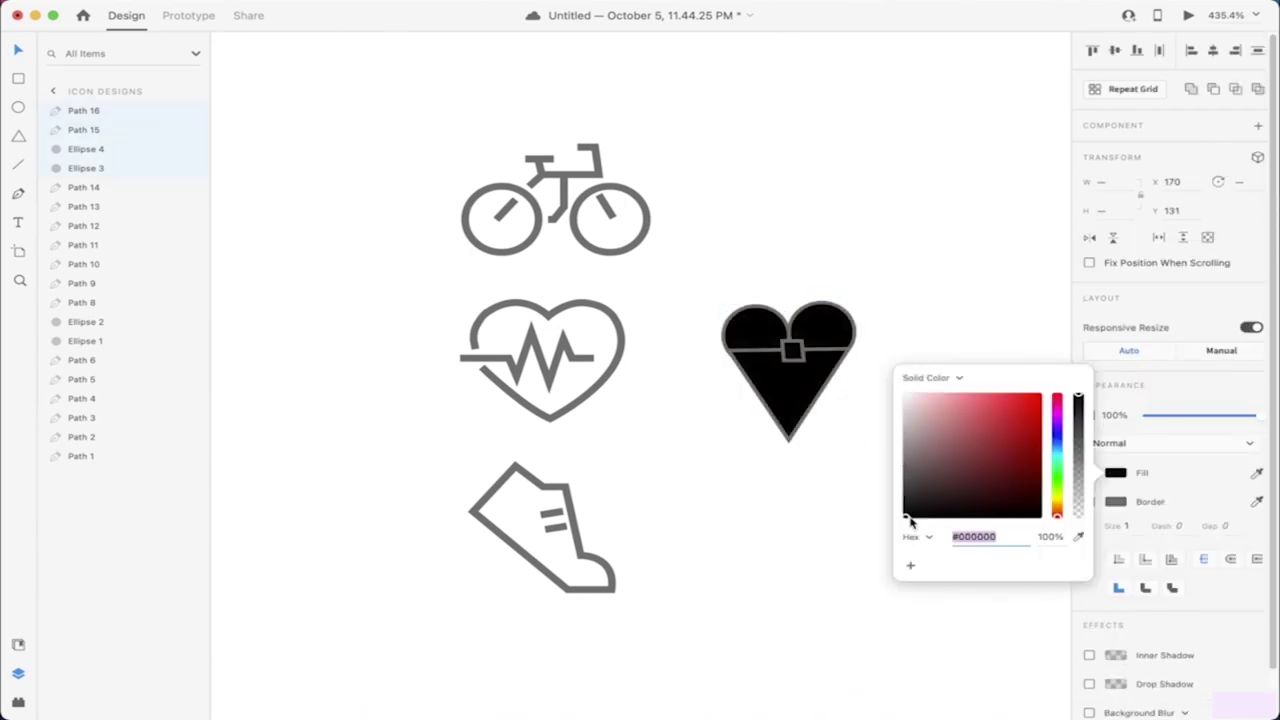
click(1116, 502)
drag(1000, 517, 960, 526)
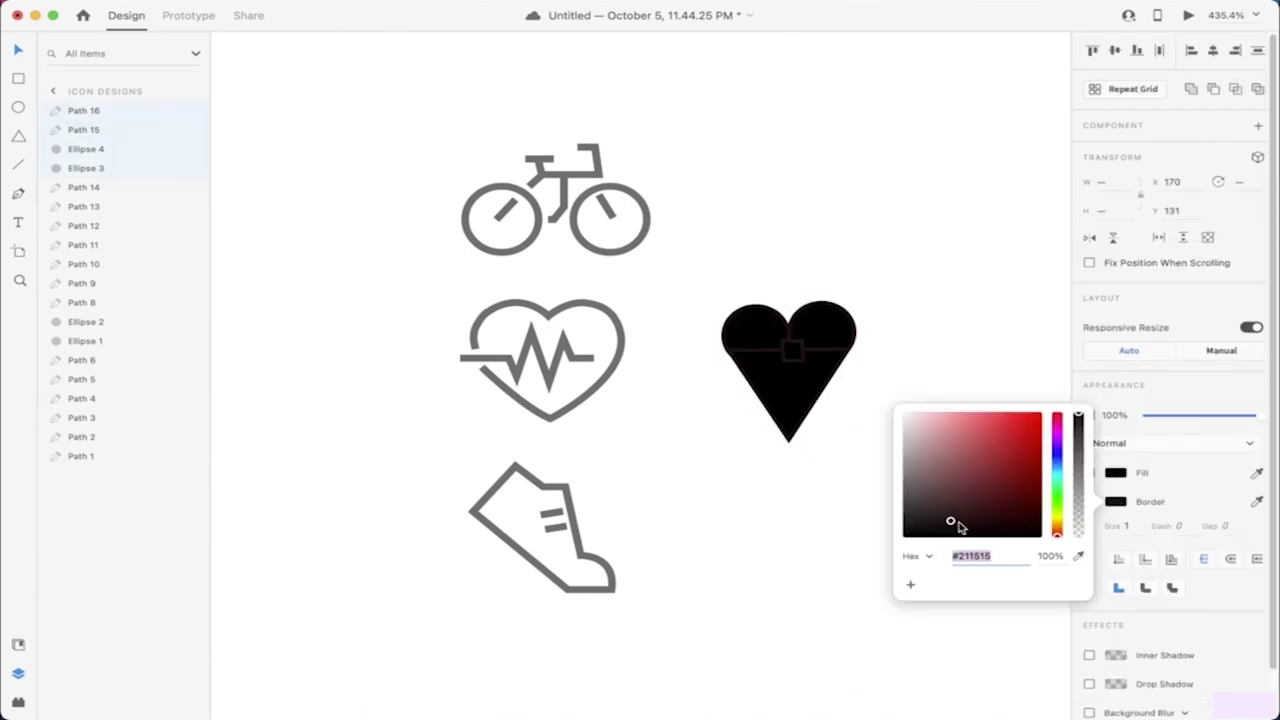
click(812, 548)
Step: Move the triangle's upper corner points closer to the circle edges, the left one at X 171.19 and the right at X 203.61, Y 144.79
scroll(840, 380, up, 10)
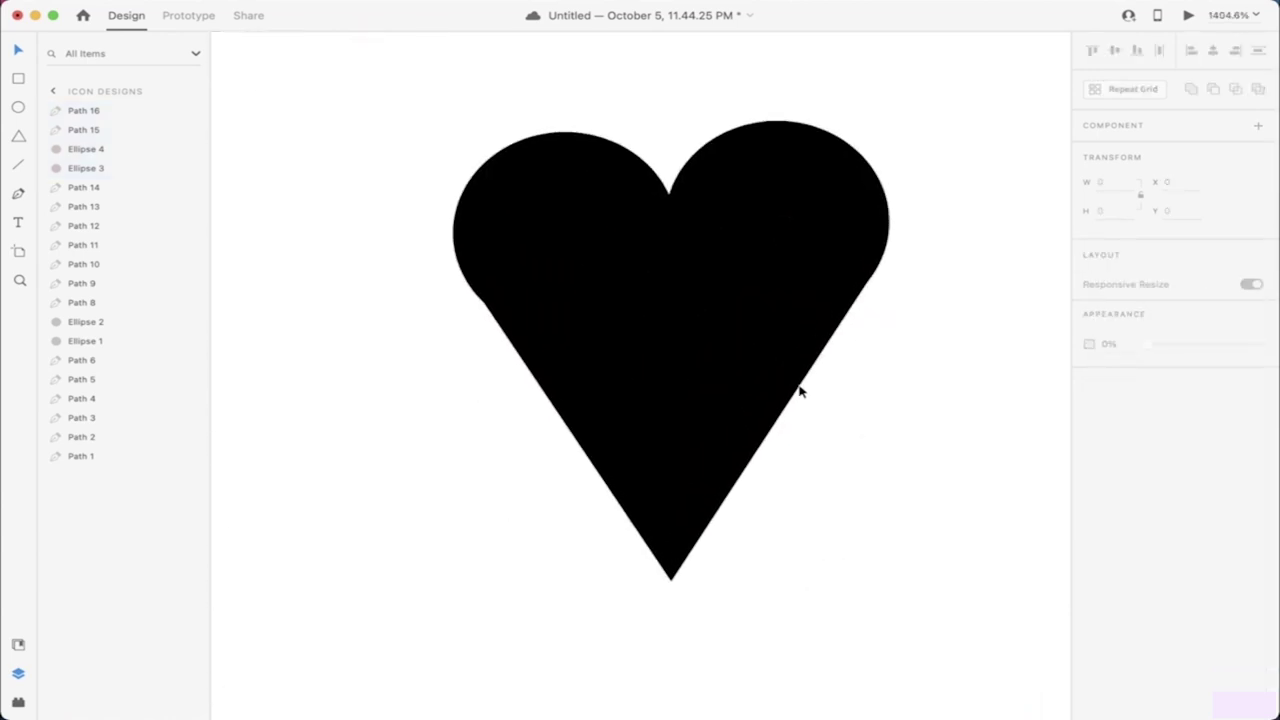
click(690, 364)
scroll(554, 286, down, 5)
scroll(589, 374, up, 2)
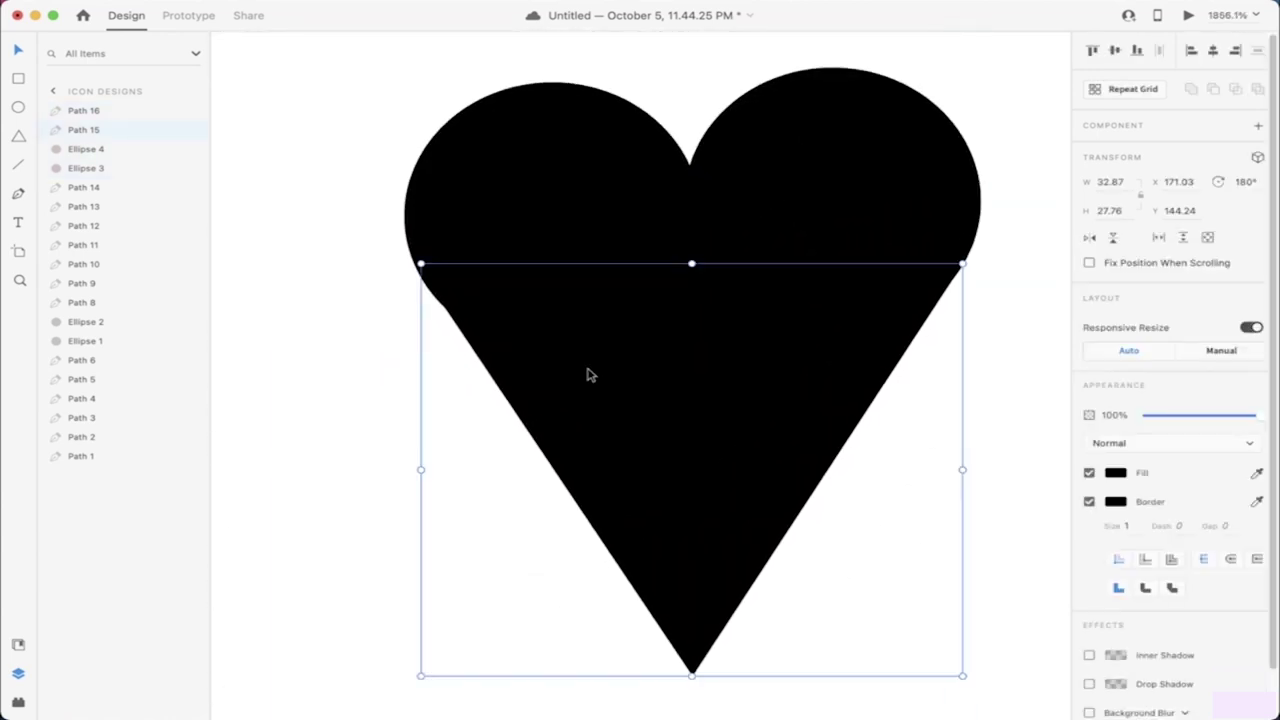
double_click(589, 374)
drag(423, 274, 424, 284)
click(434, 331)
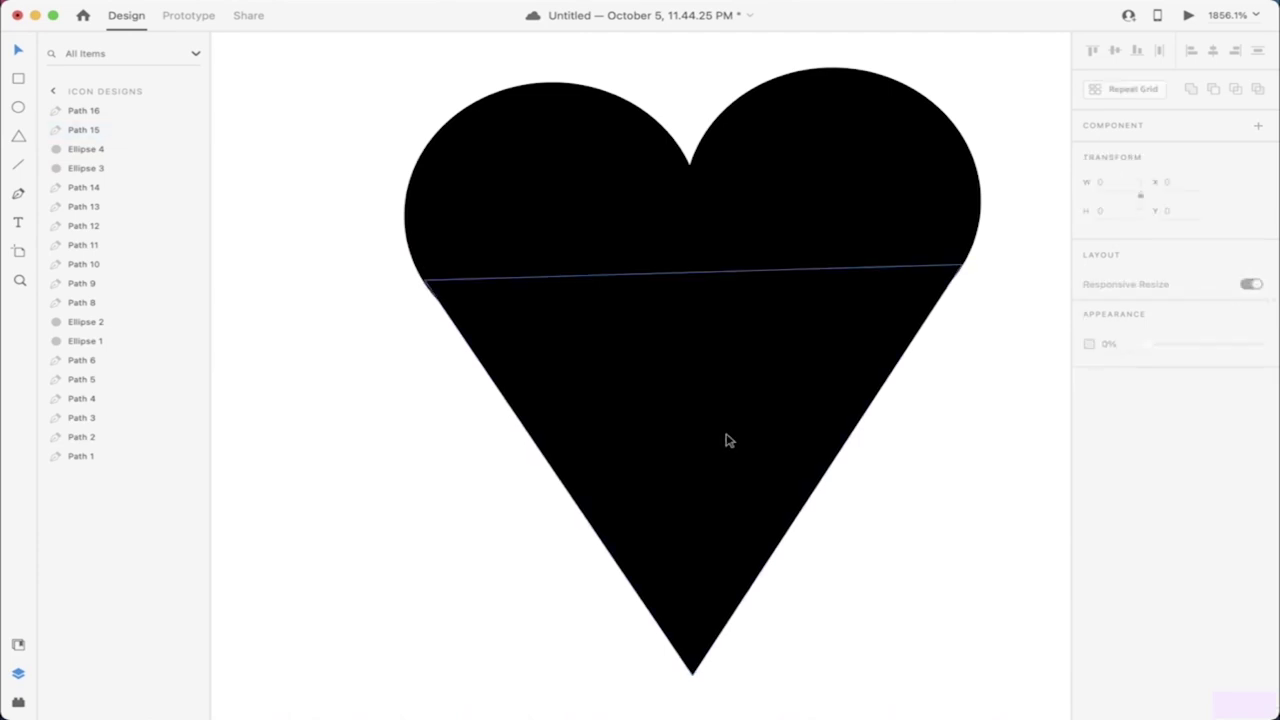
click(740, 440)
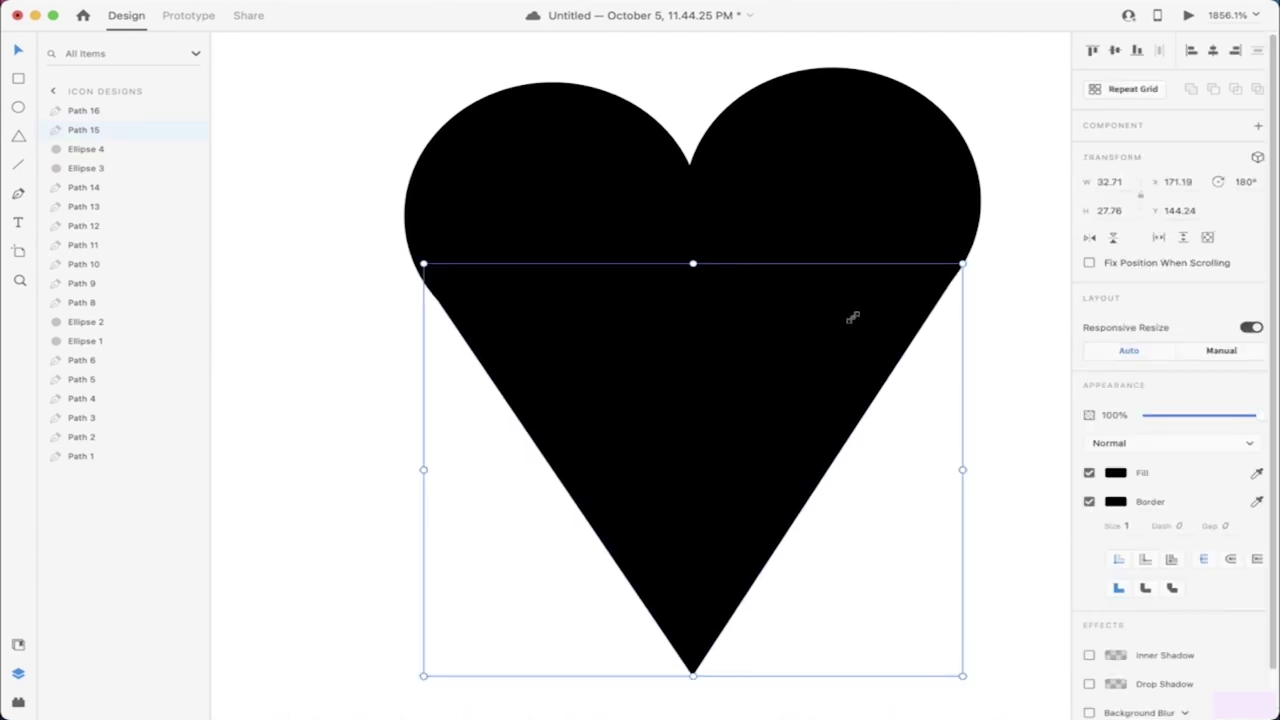
double_click(820, 366)
drag(963, 266, 958, 276)
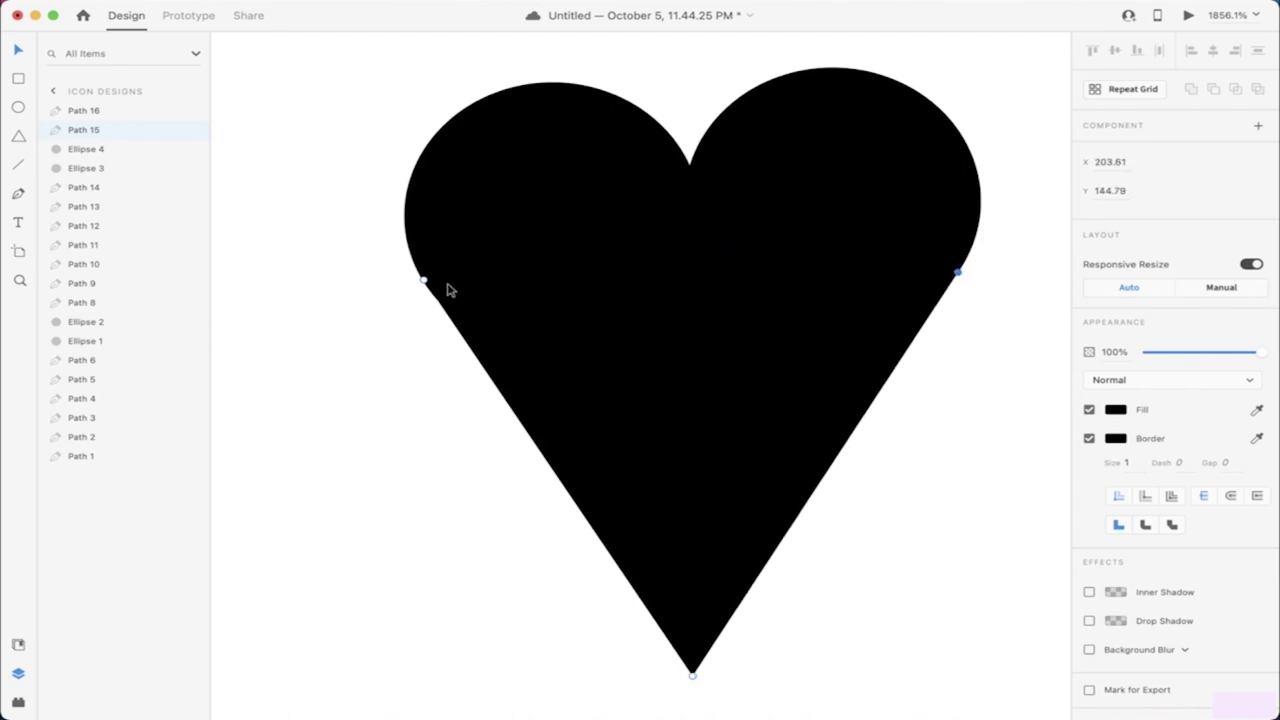
Step: Pull the triangle's upper-right corner out to X 207.56, Y 145.31 and move the right circle to X 191, Y 132
scroll(423, 331, down, 6)
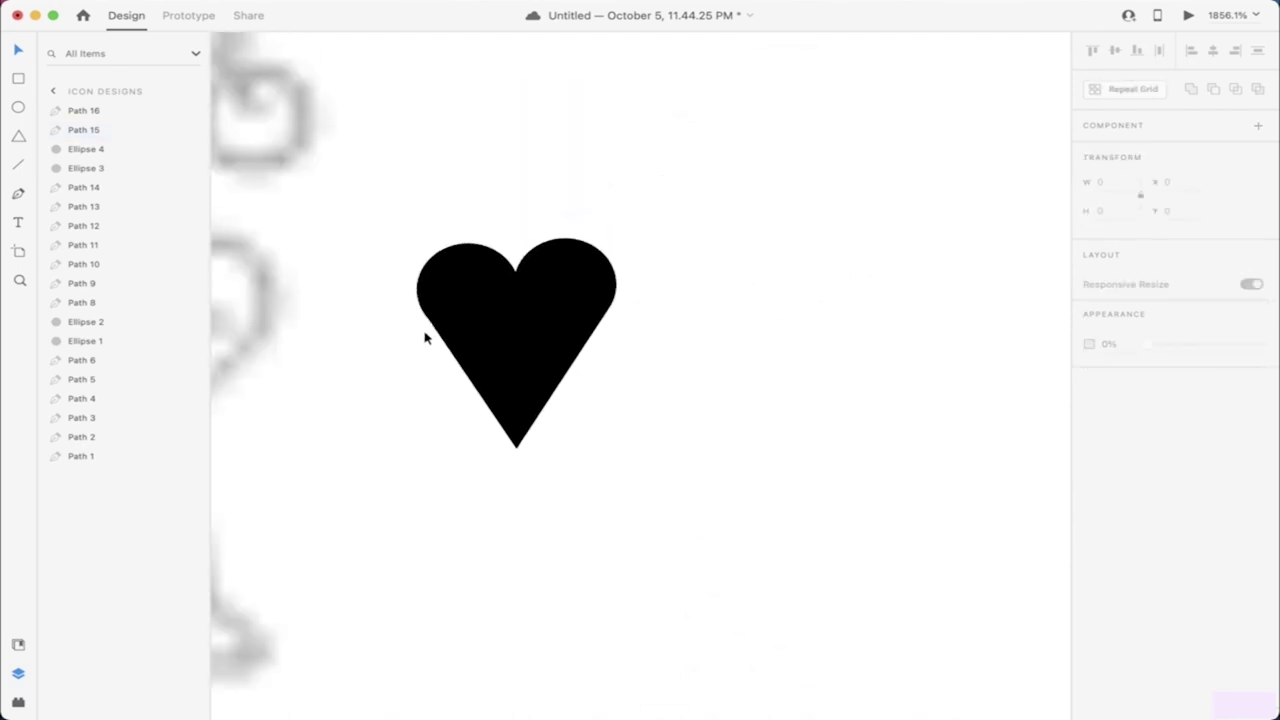
click(685, 335)
scroll(705, 312, up, 5)
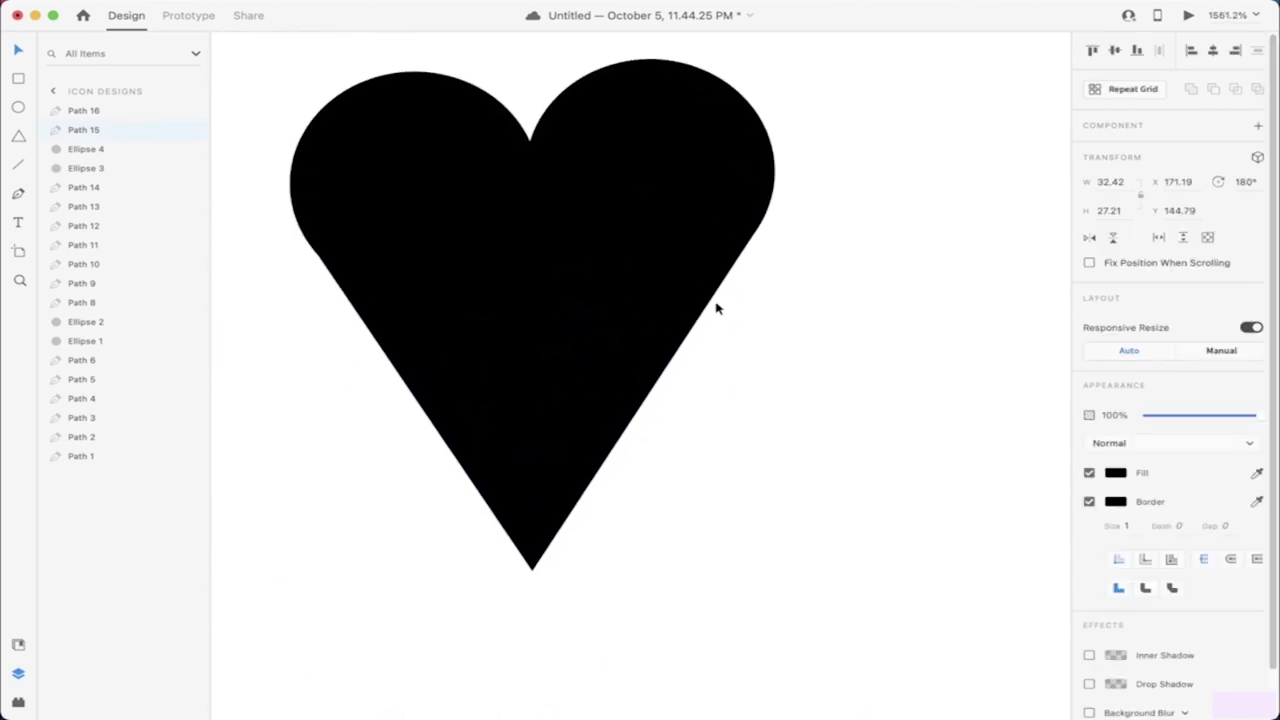
double_click(583, 303)
drag(755, 233, 809, 240)
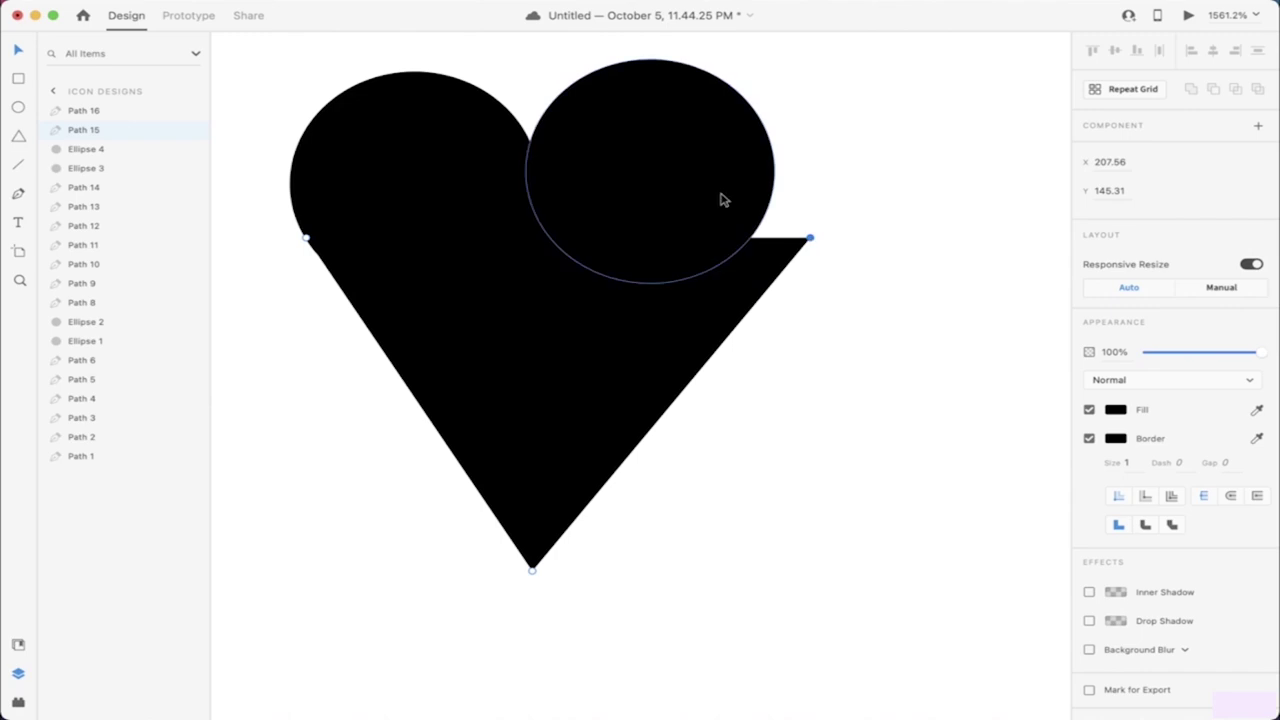
drag(686, 203, 737, 211)
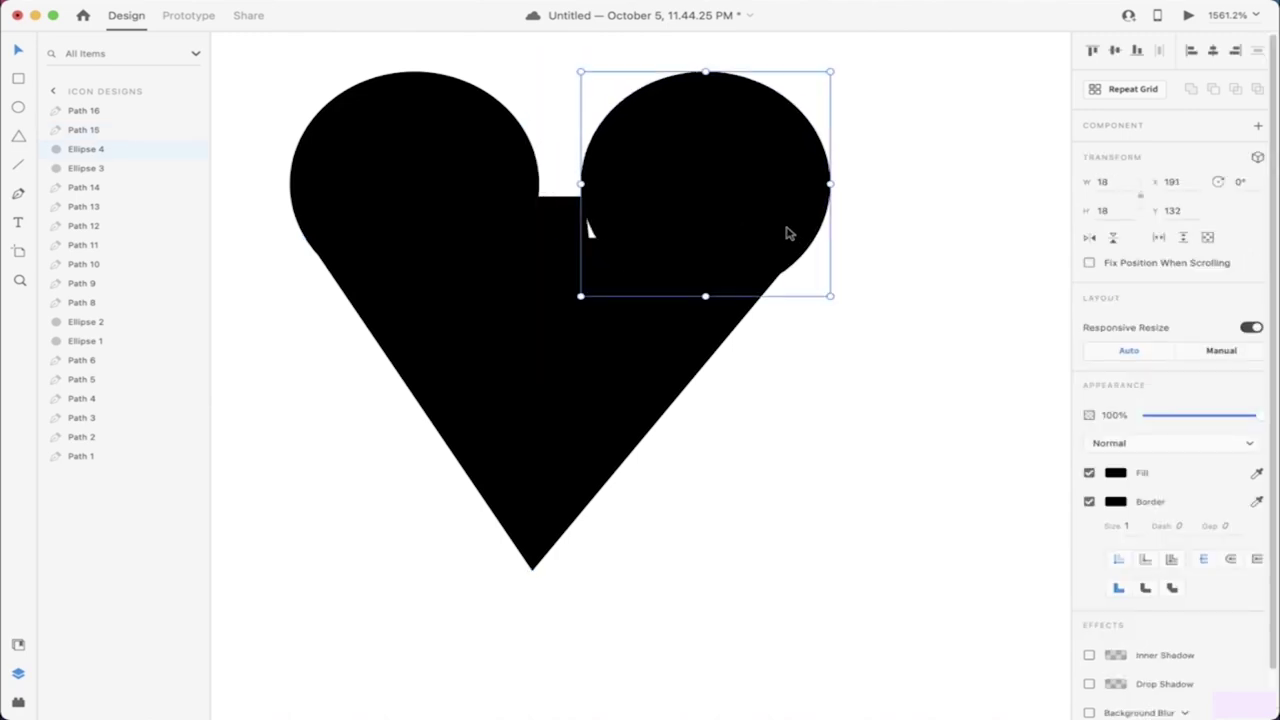
Step: Level the triangle's upper corner points at Y 145.88, with the right one at X 207.51 and the left at X 171.59
click(682, 344)
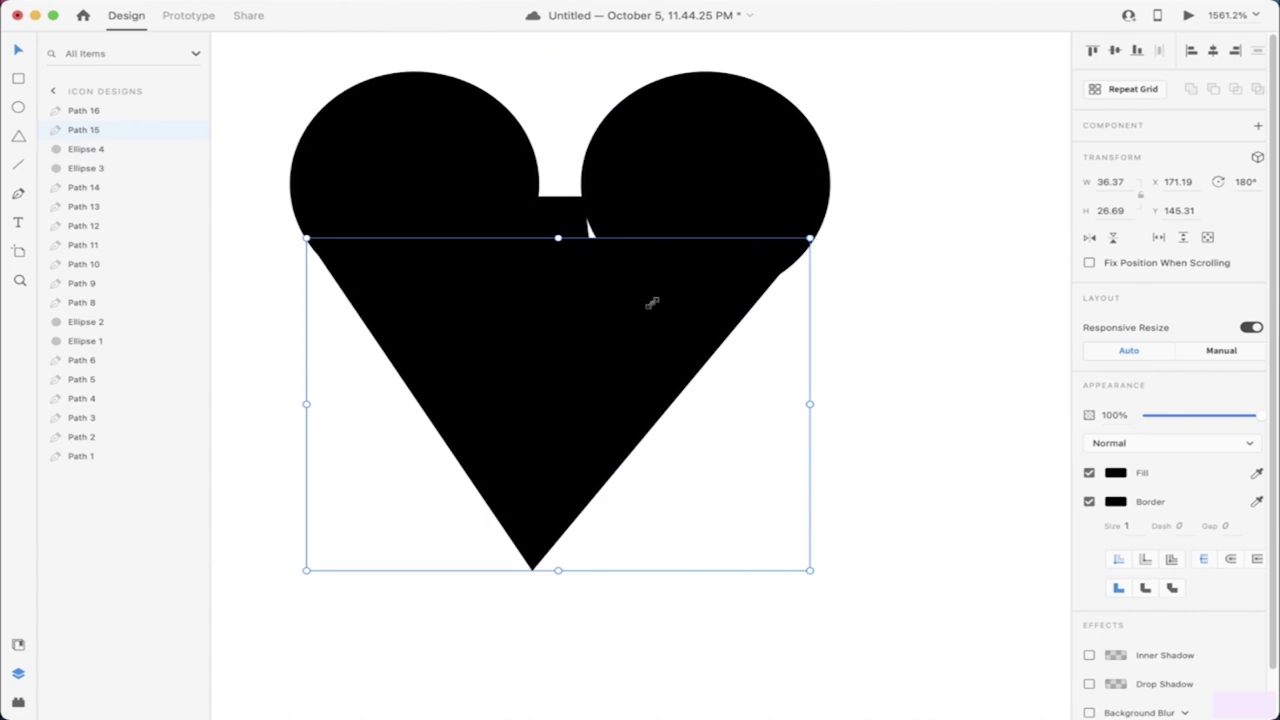
double_click(572, 380)
drag(812, 243, 811, 251)
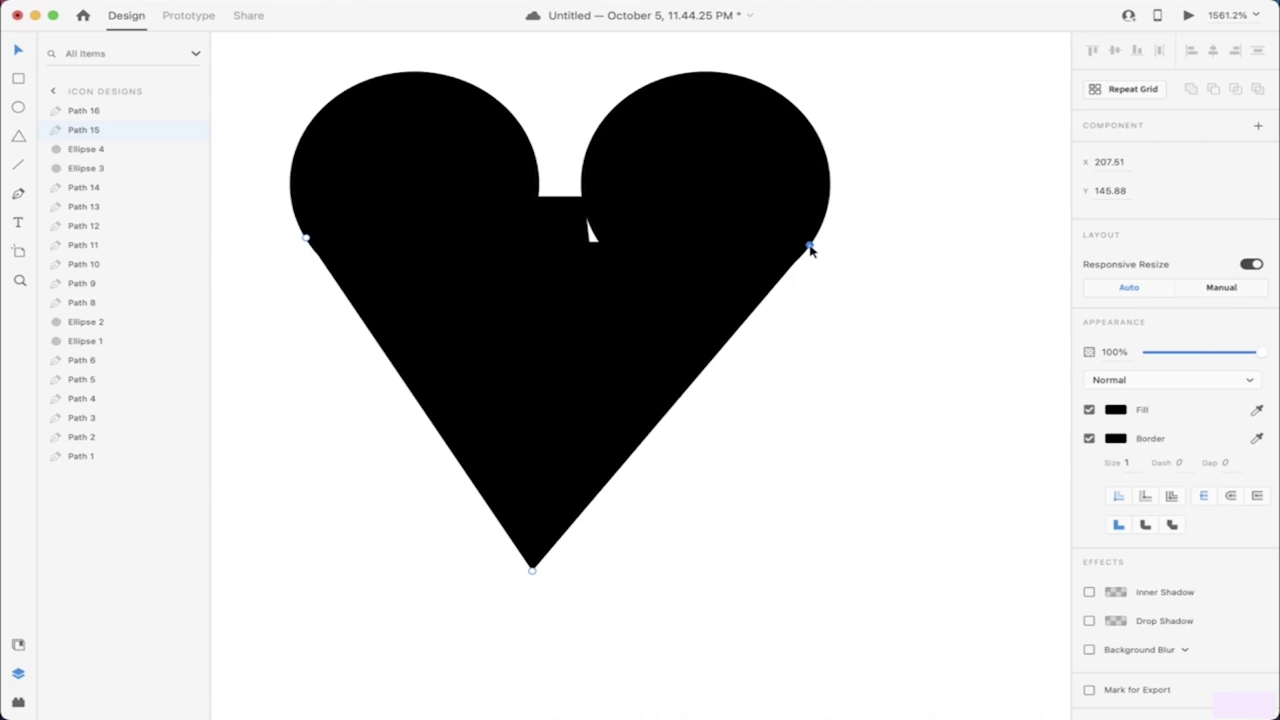
click(307, 241)
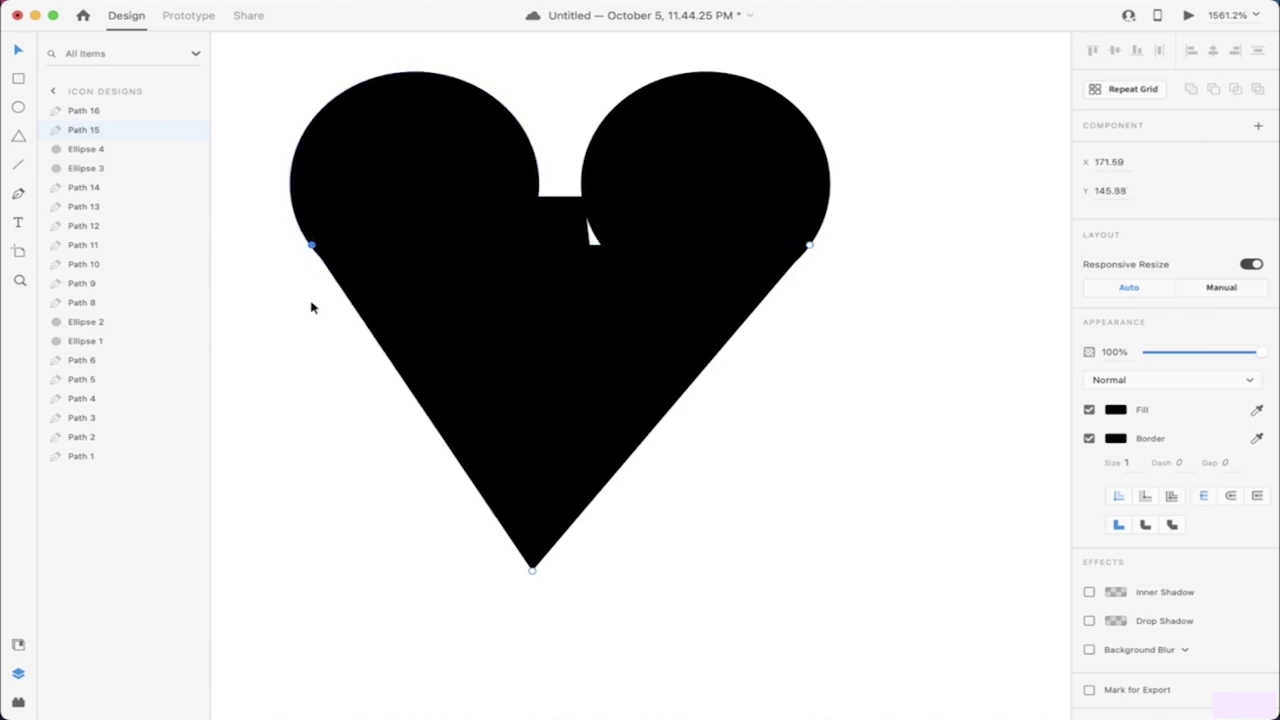
click(311, 306)
click(584, 245)
click(486, 180)
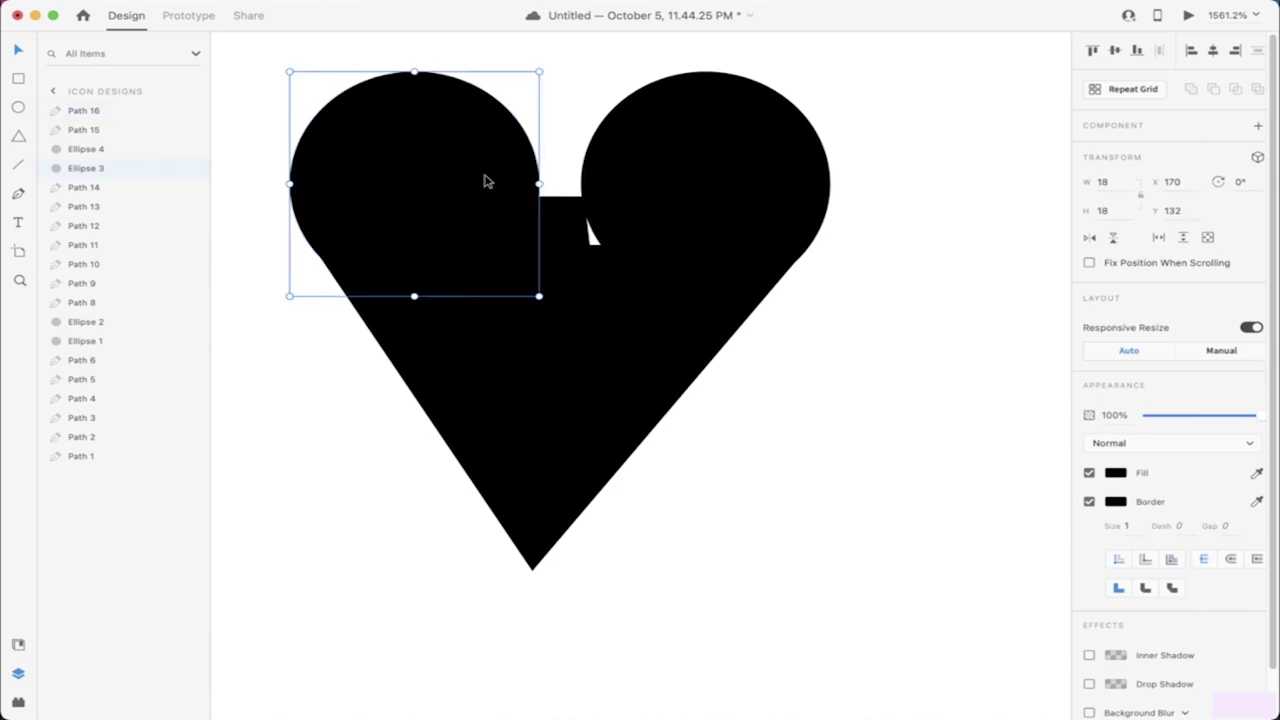
drag(549, 191, 580, 200)
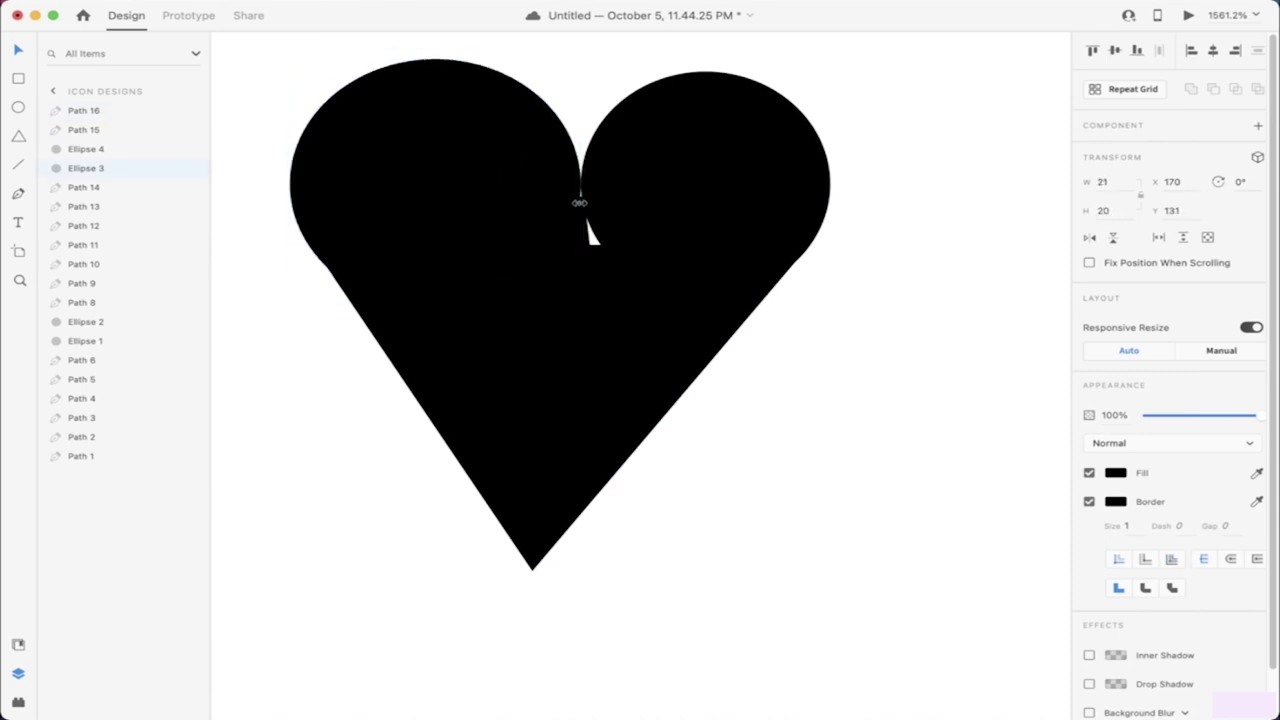
key(super+z)
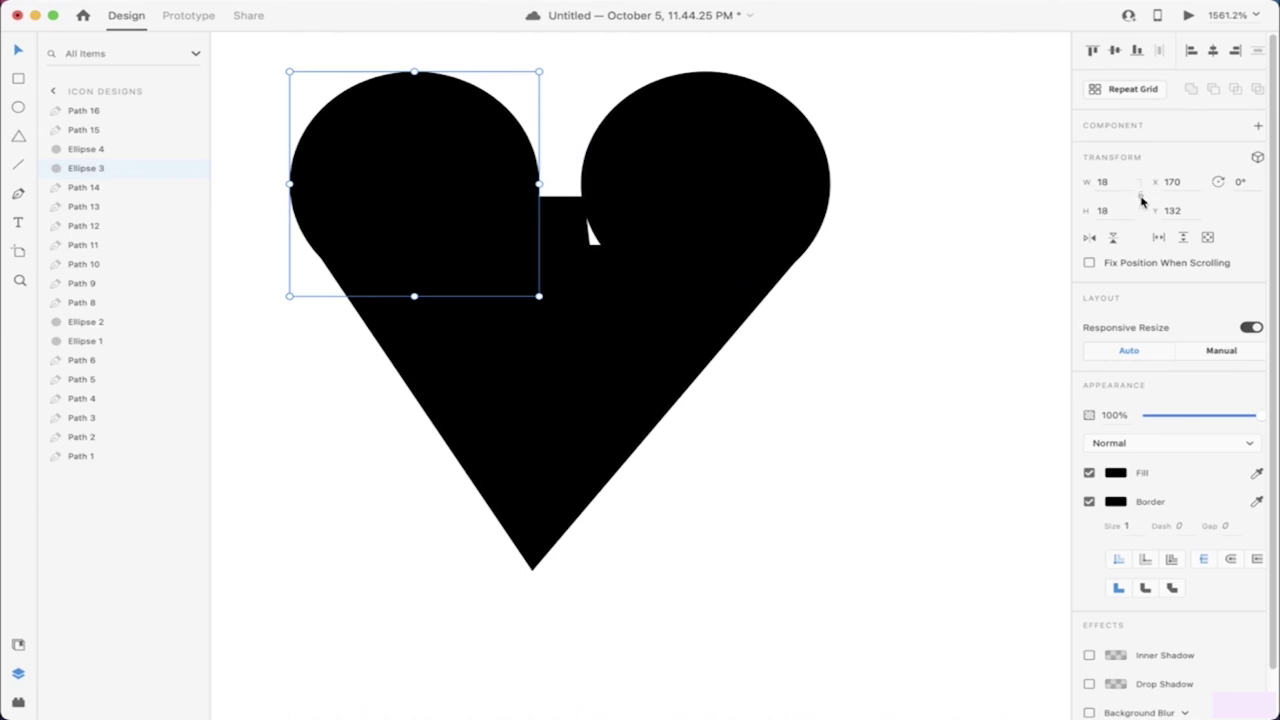
Step: Widen both circles inward at a height of 18 until they meet in the middle, the right one 20 wide at X 189
mouse_move(547, 186)
mouse_down()
mouse_move(578, 189)
mouse_move(557, 191)
mouse_up()
click(669, 191)
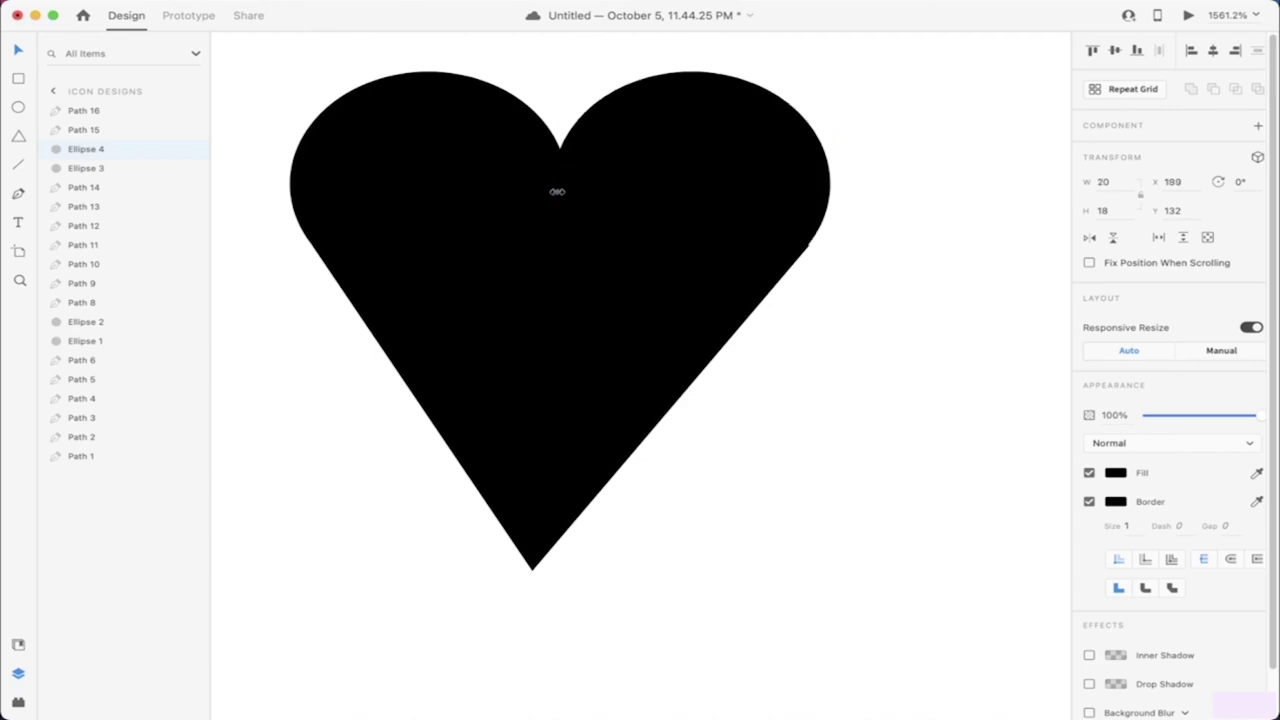
click(891, 414)
Step: Draw a straight vertical guide line 53 high through the black heart's notch at X 190.5, Y 125.5
scroll(891, 414, down, 5)
scroll(811, 389, up, 2)
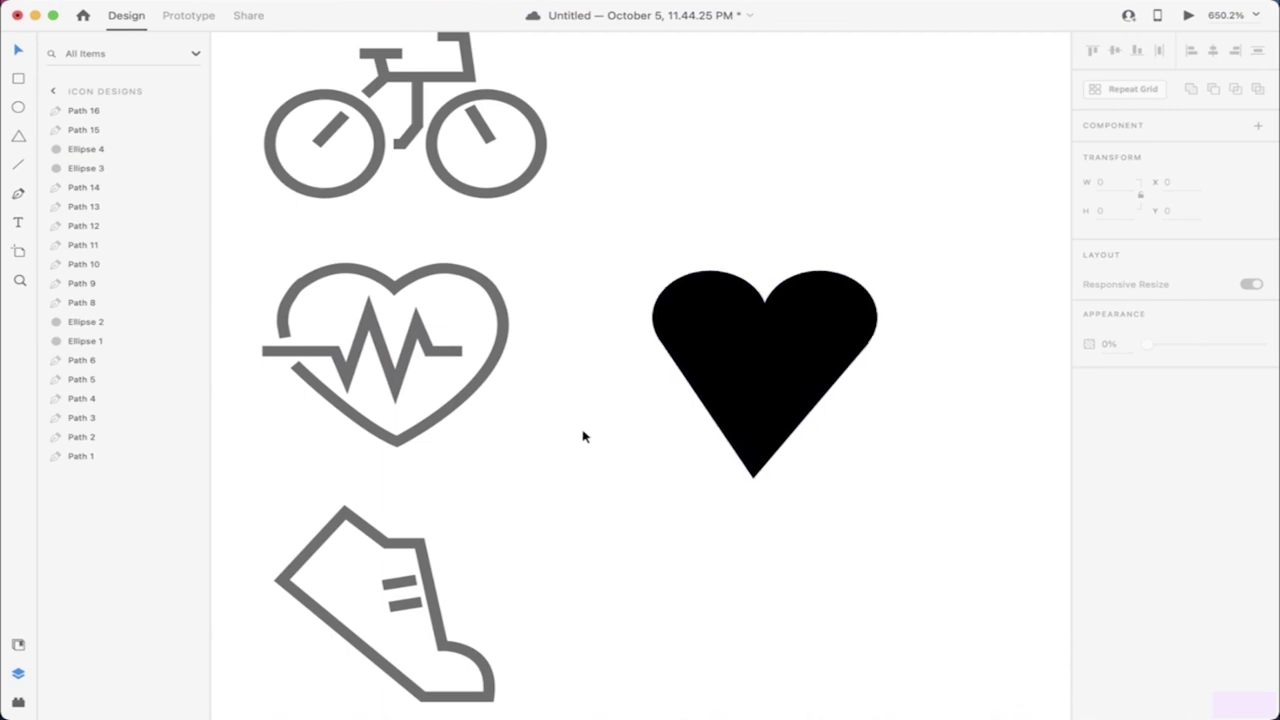
click(20, 166)
drag(765, 243, 760, 536)
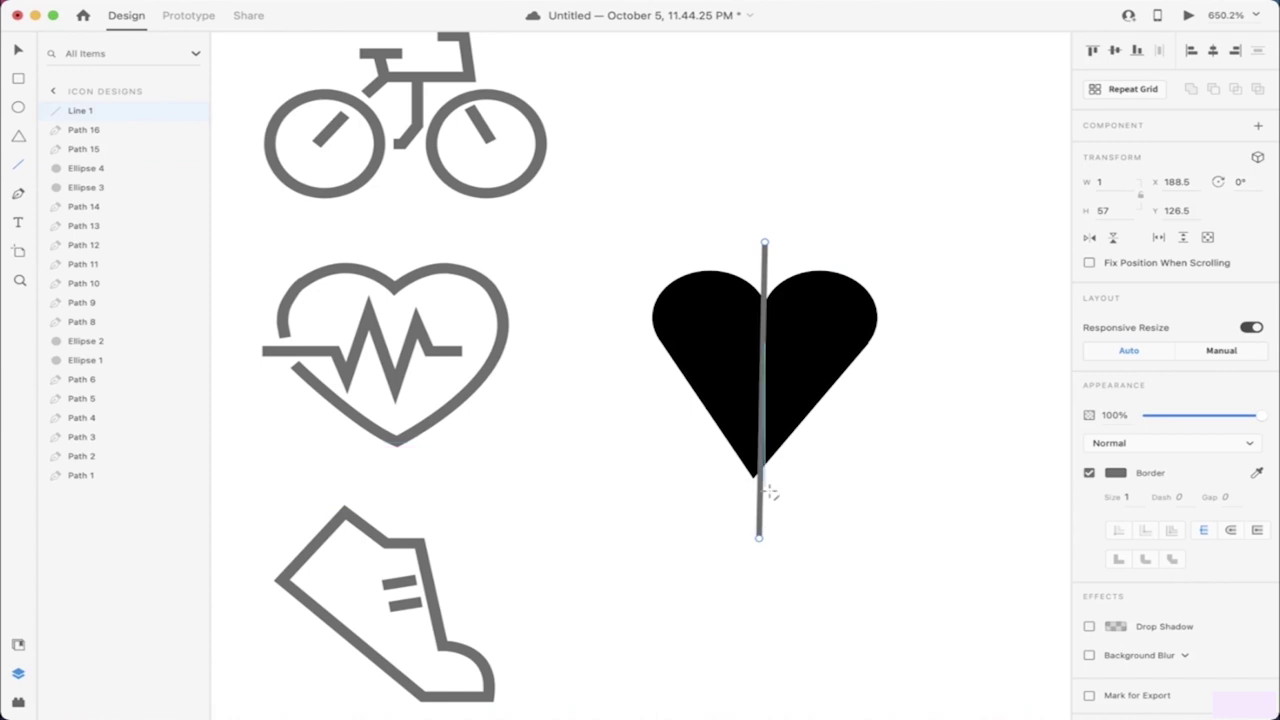
key(Delete)
drag(767, 364, 770, 240)
drag(767, 364, 772, 514)
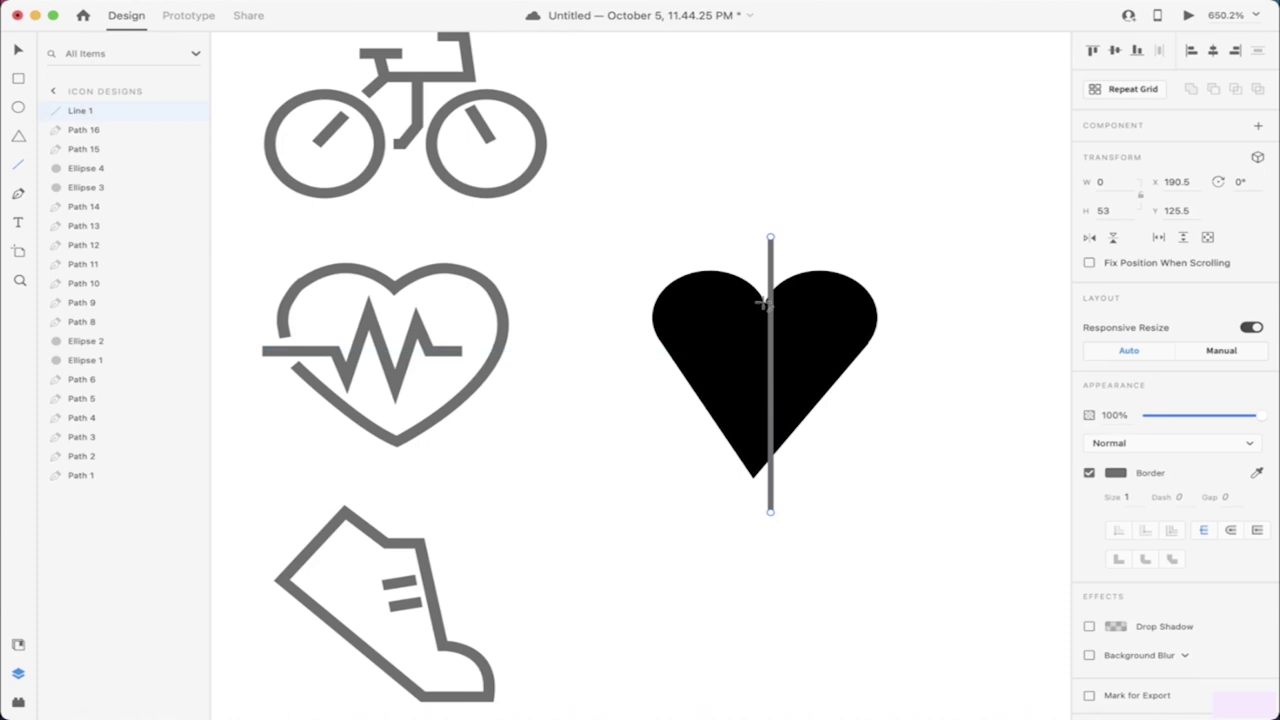
Step: Move the triangle's bottom point onto the vertical guide line, at X 189.49, Y 172.3
click(760, 472)
scroll(760, 472, up, 1)
scroll(760, 472, up, 3)
double_click(744, 448)
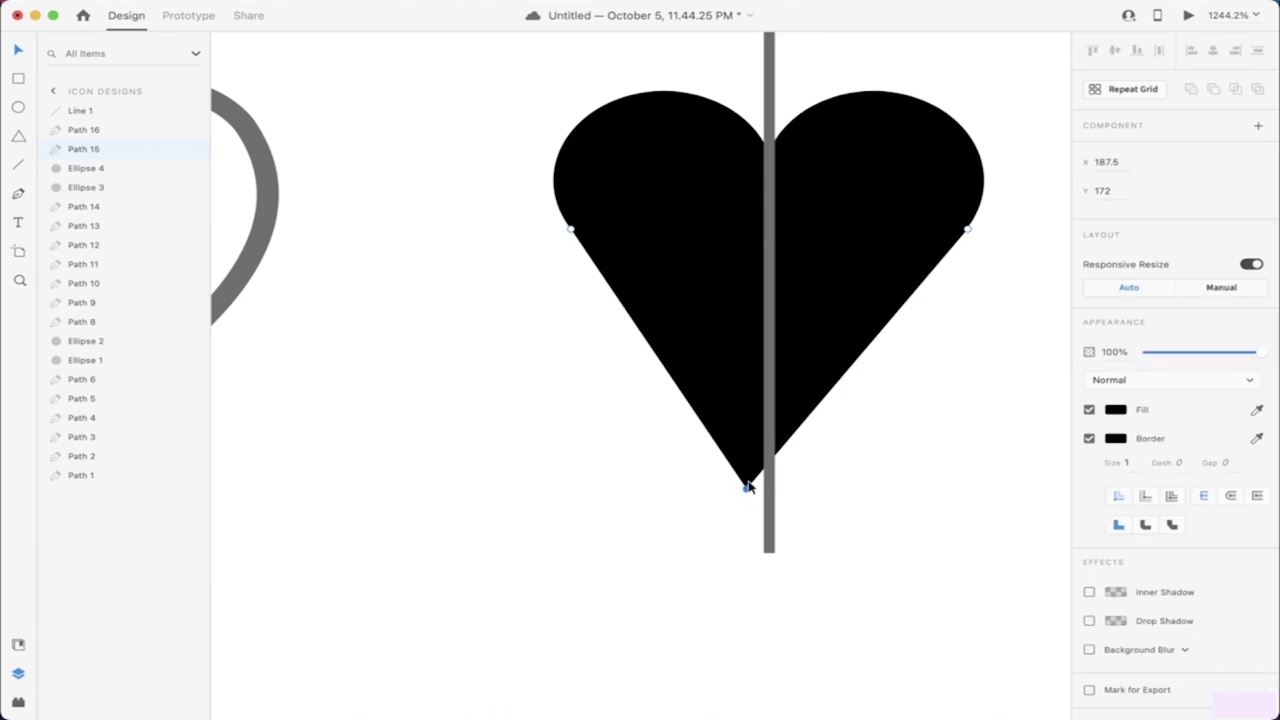
drag(747, 491, 768, 493)
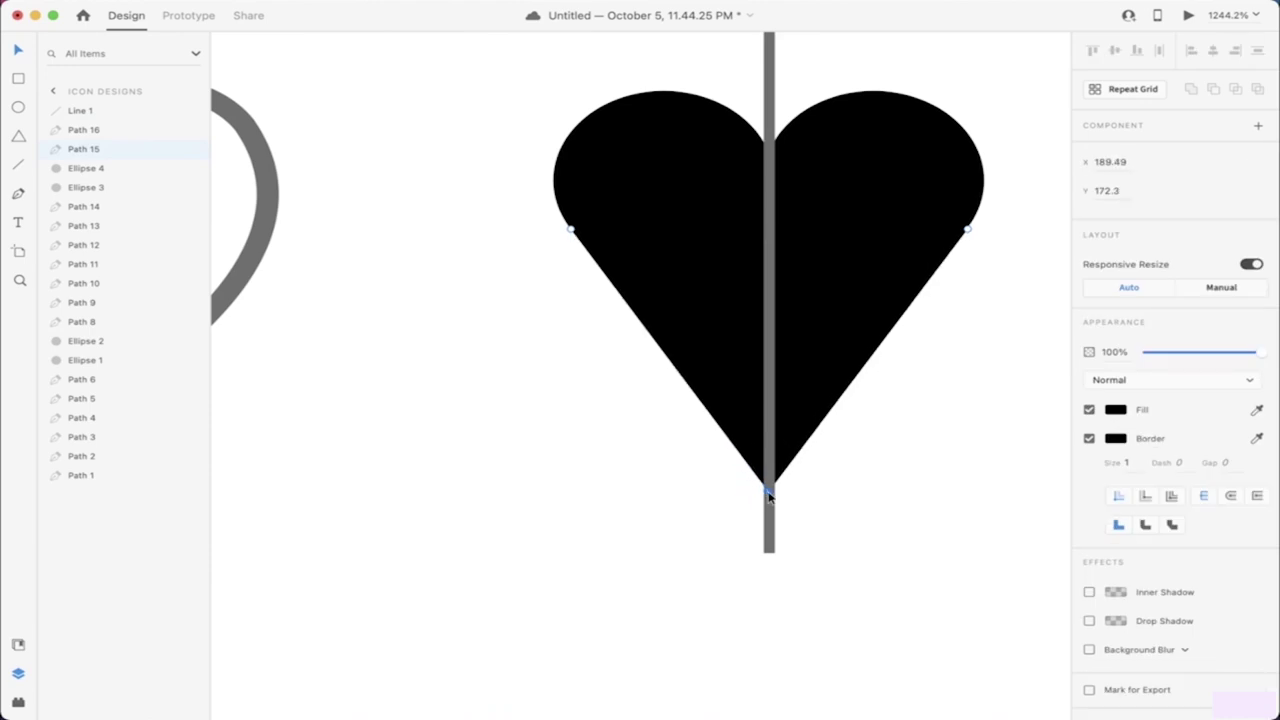
Step: Delete the vertical guide line from the heart
click(914, 511)
drag(772, 523, 460, 490)
key(Delete)
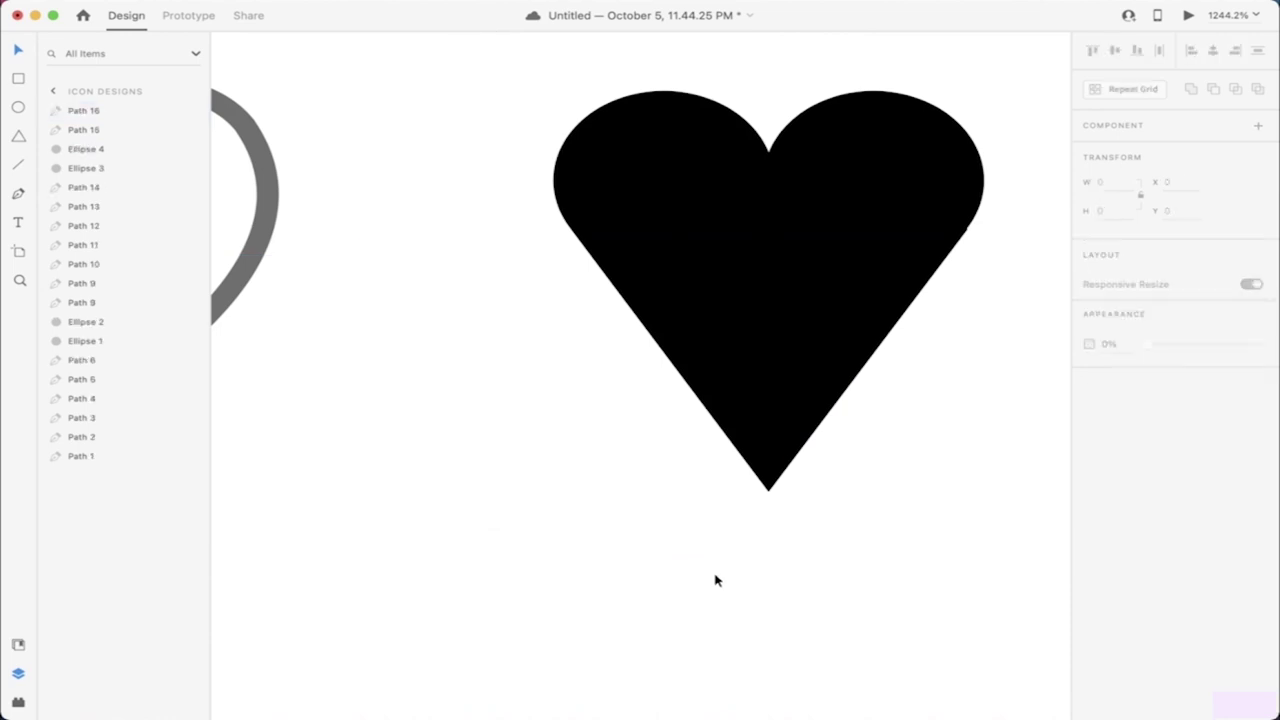
Step: Shorten the black heart's triangle by raising its bottom point to roughly the height of the line heart's tip
scroll(715, 580, down, 5)
click(764, 540)
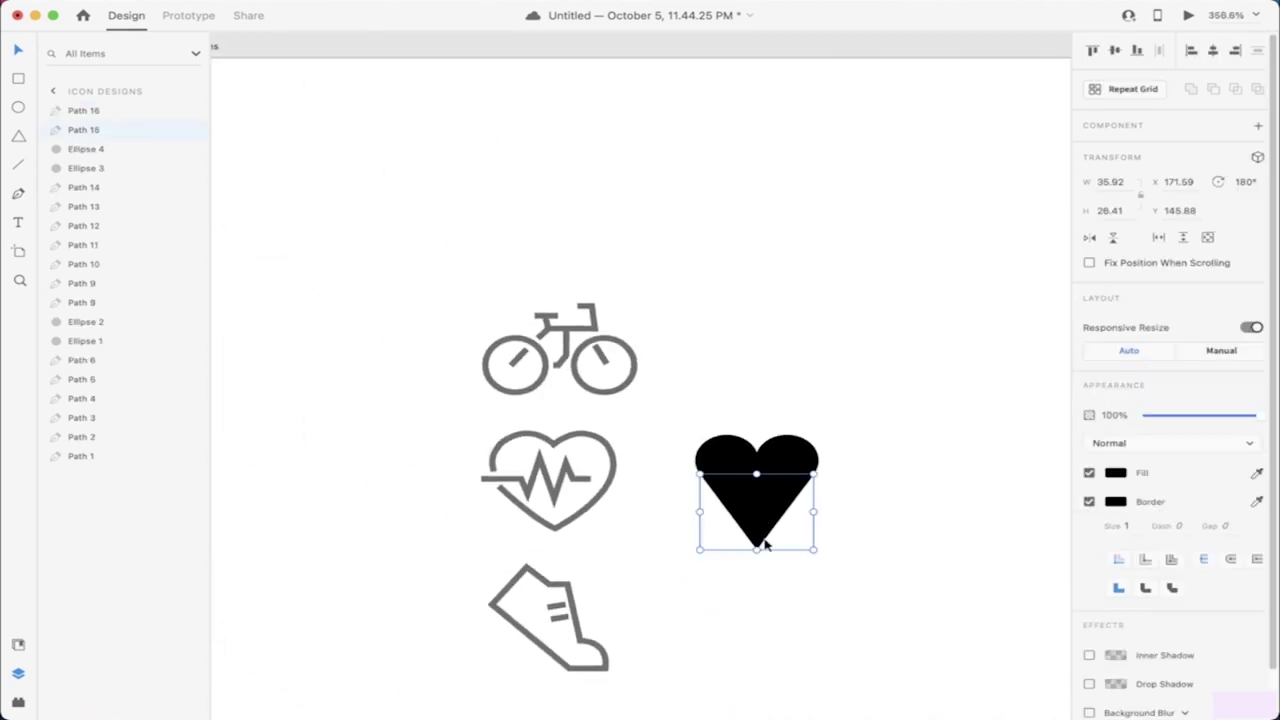
drag(760, 550, 765, 533)
click(691, 566)
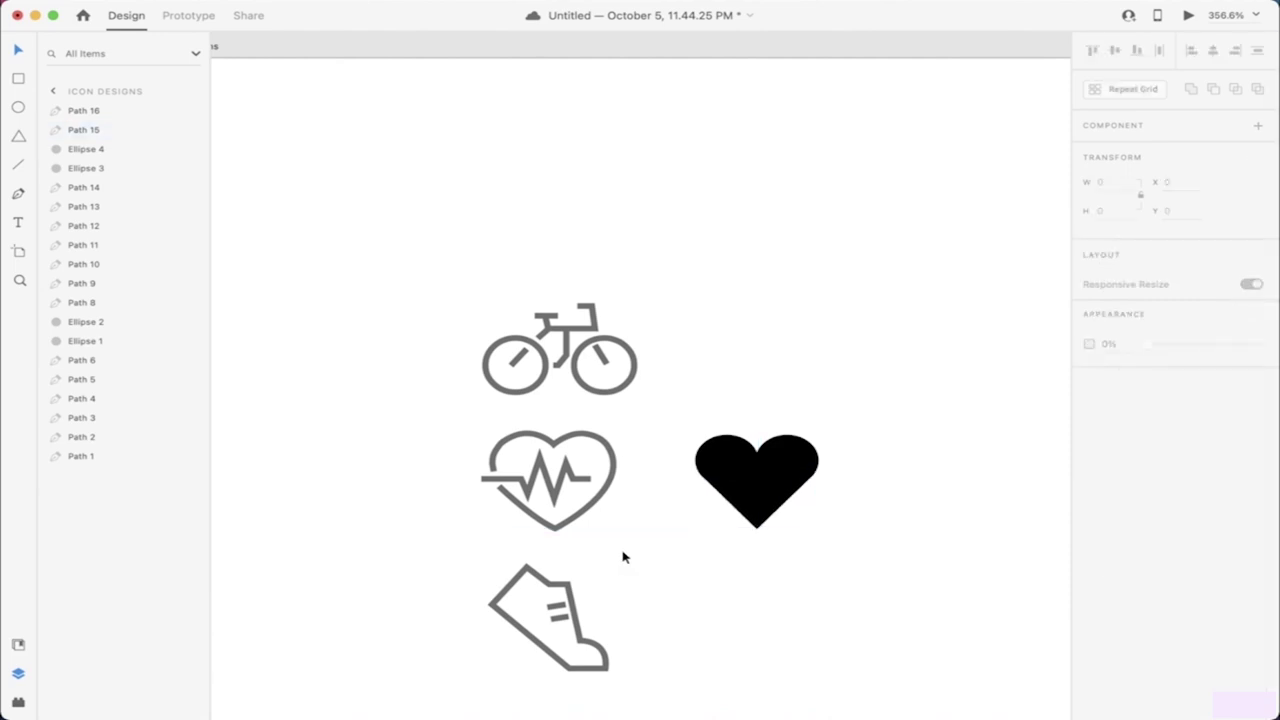
Step: Move all shapes of the black heart together closer to the heart-rate line icon, to about X 154, Y 130.66
drag(680, 566, 897, 397)
drag(786, 465, 736, 460)
click(811, 521)
scroll(750, 520, up, 3)
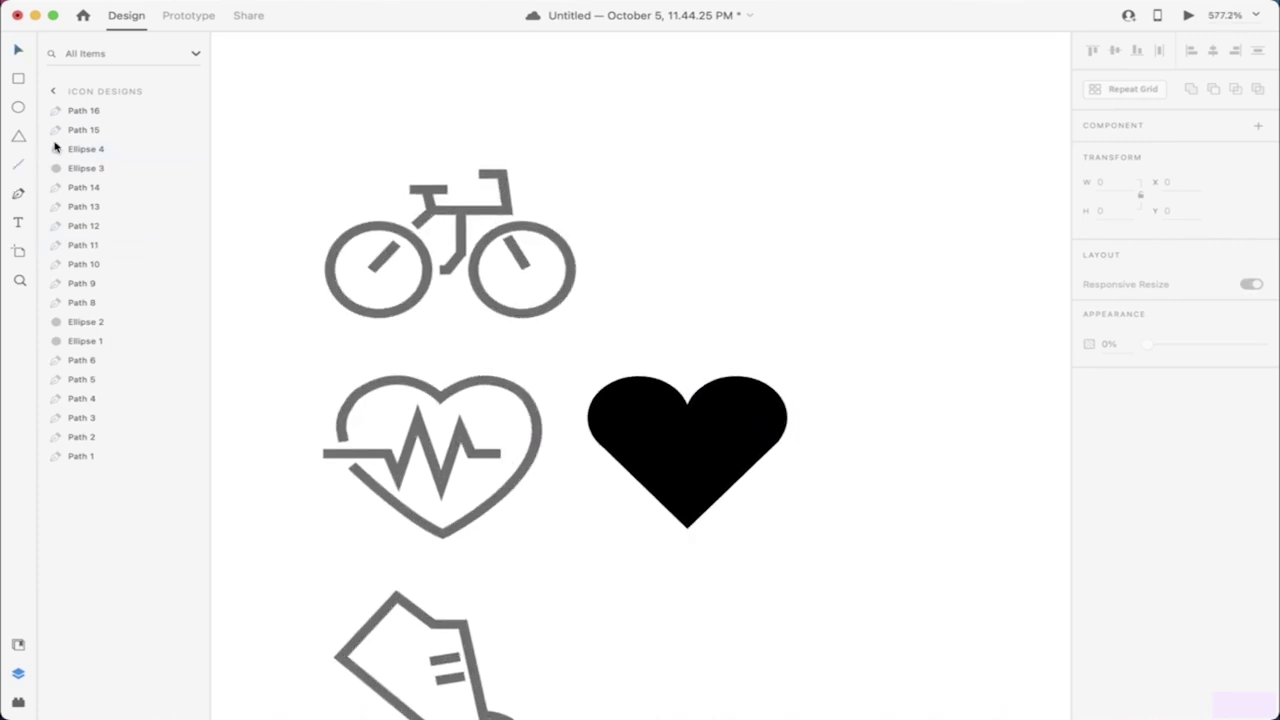
click(400, 467)
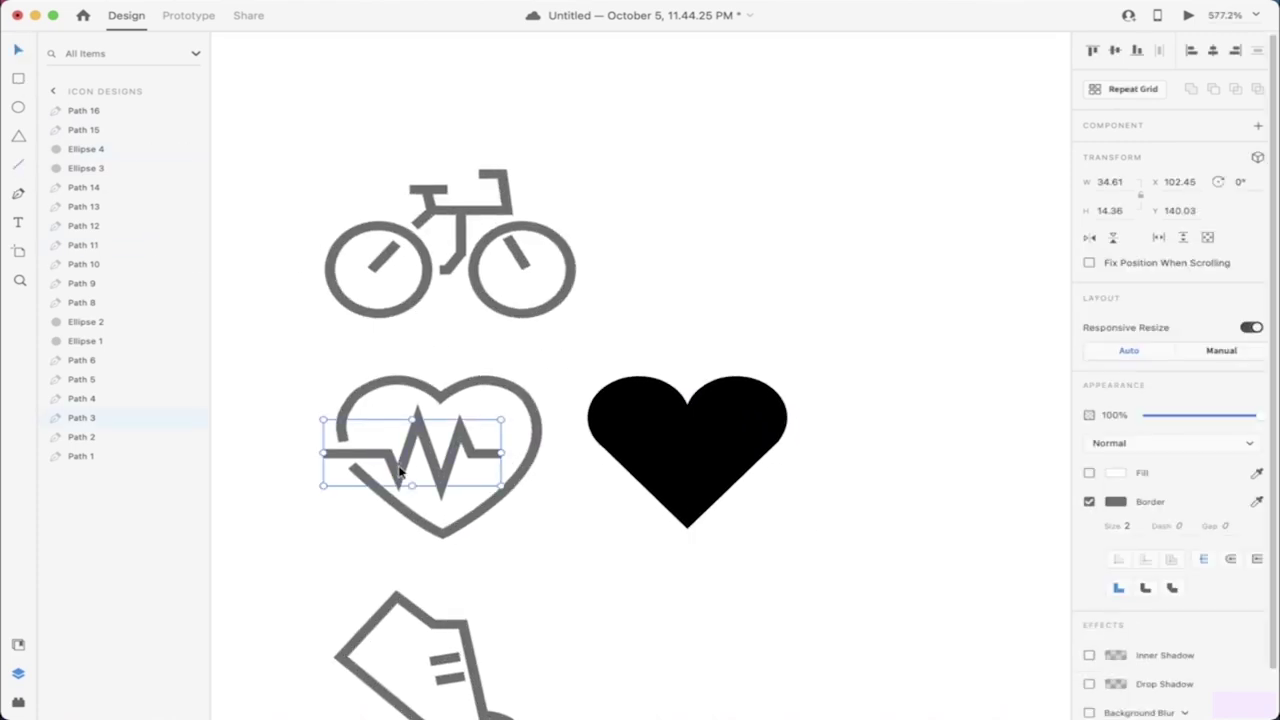
drag(400, 472, 607, 497)
right_click(607, 487)
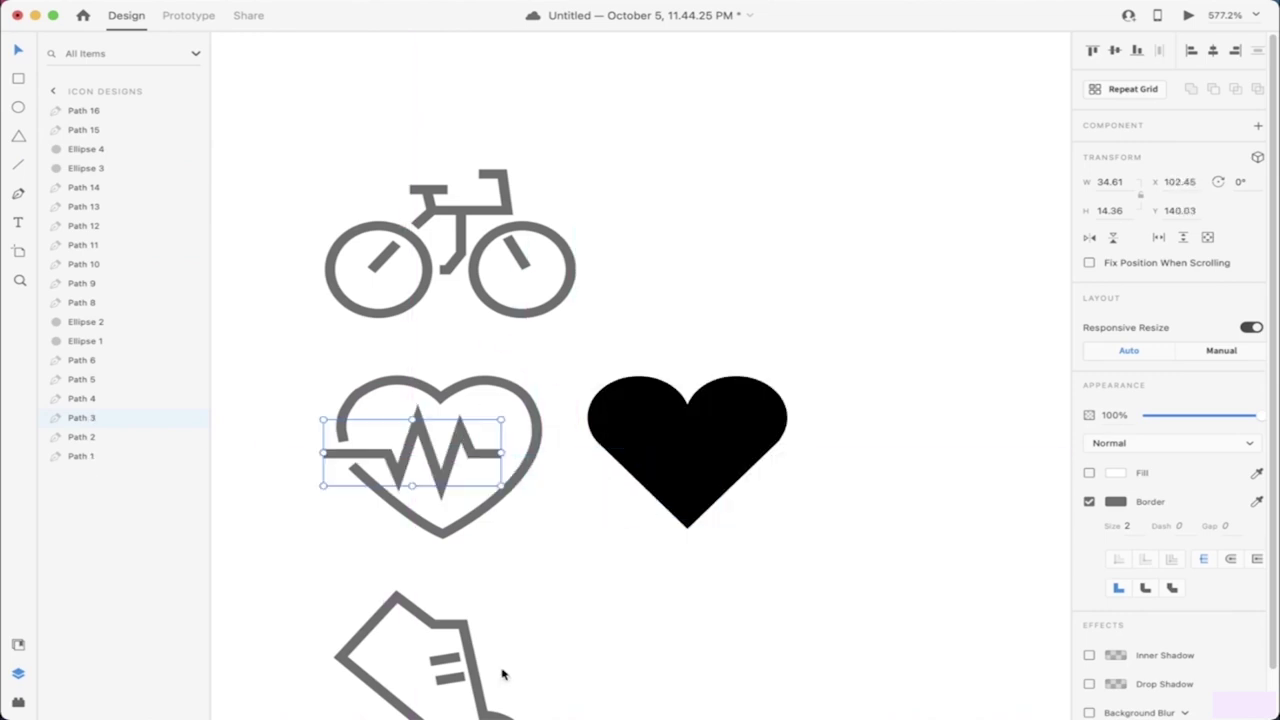
click(488, 637)
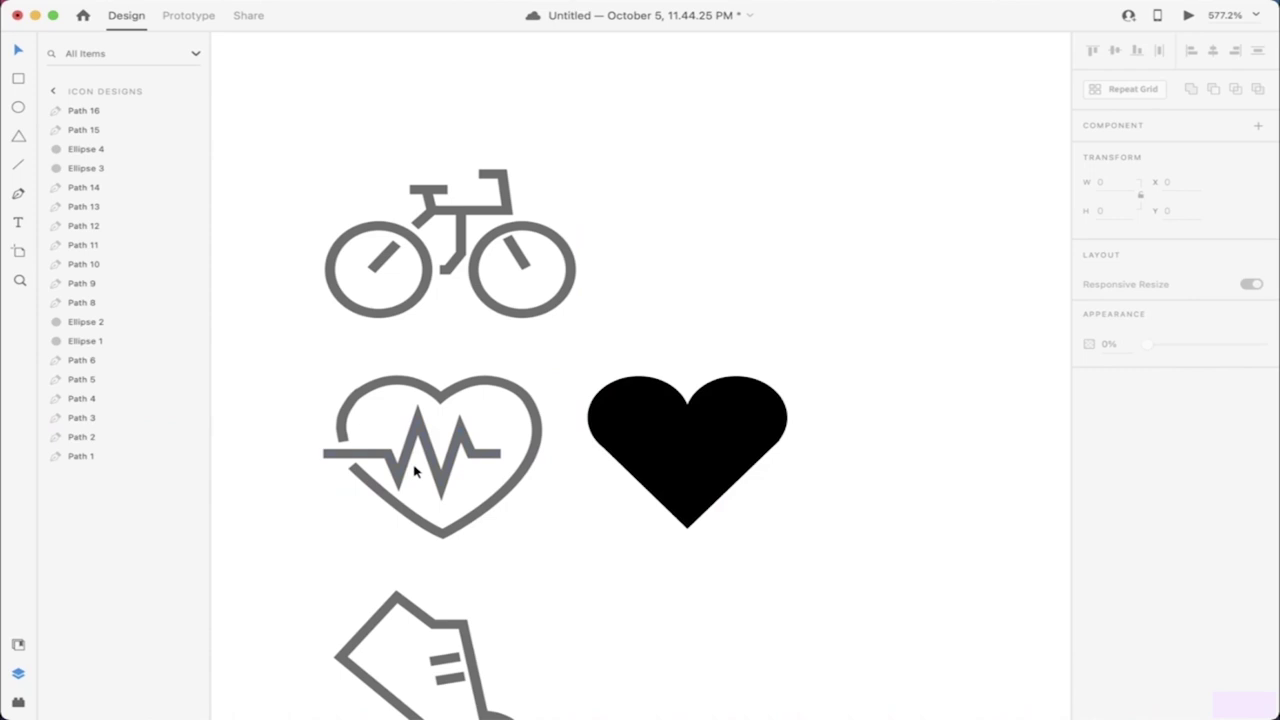
Step: Duplicate the heart-rate icon's pulse line onto the black heart at X 152.45, Y 140.03 and bring the copy to the front
drag(435, 475, 697, 472)
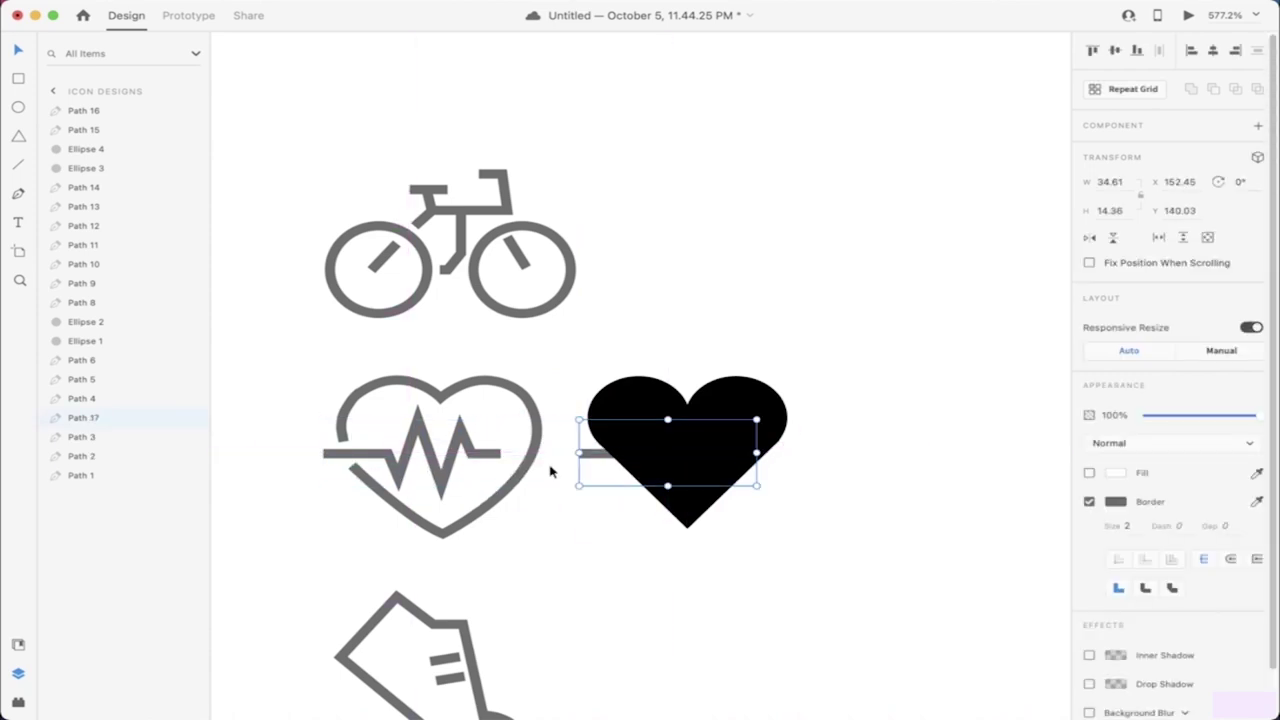
right_click(597, 458)
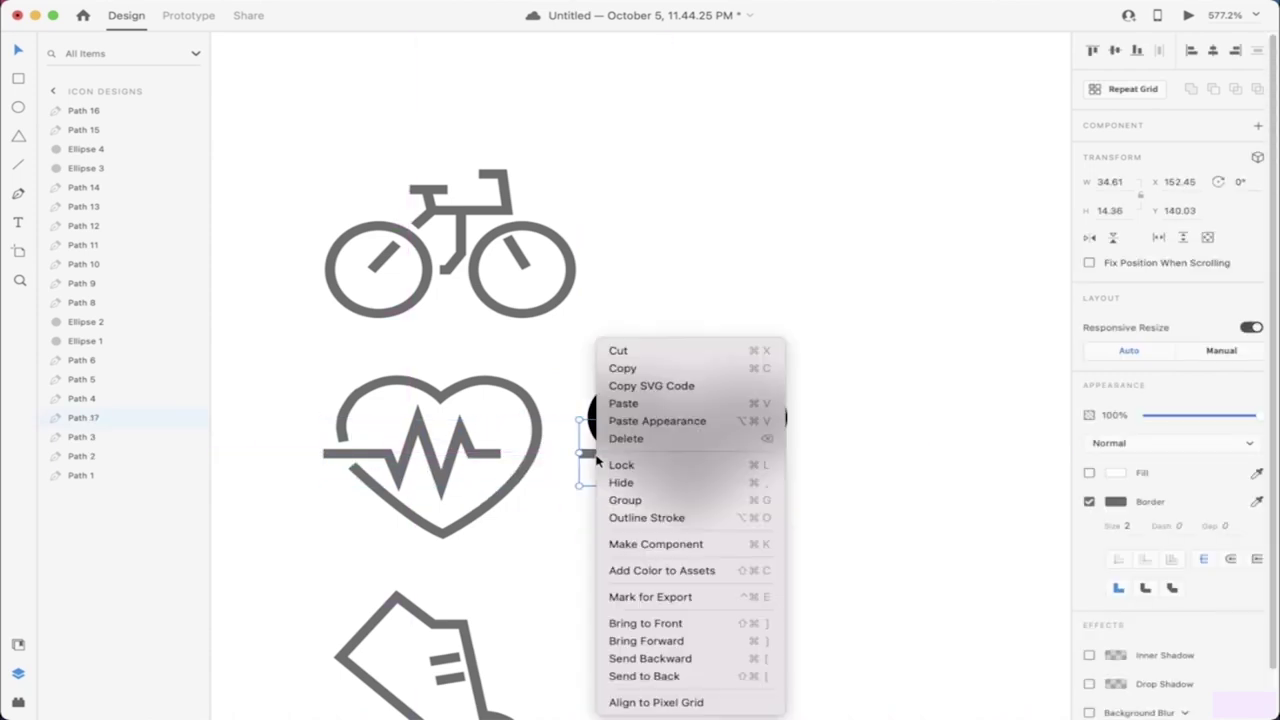
click(668, 626)
Step: Set the copied pulse line's border colour to white
click(1116, 474)
click(1122, 505)
click(1122, 505)
drag(1034, 508, 882, 388)
click(866, 367)
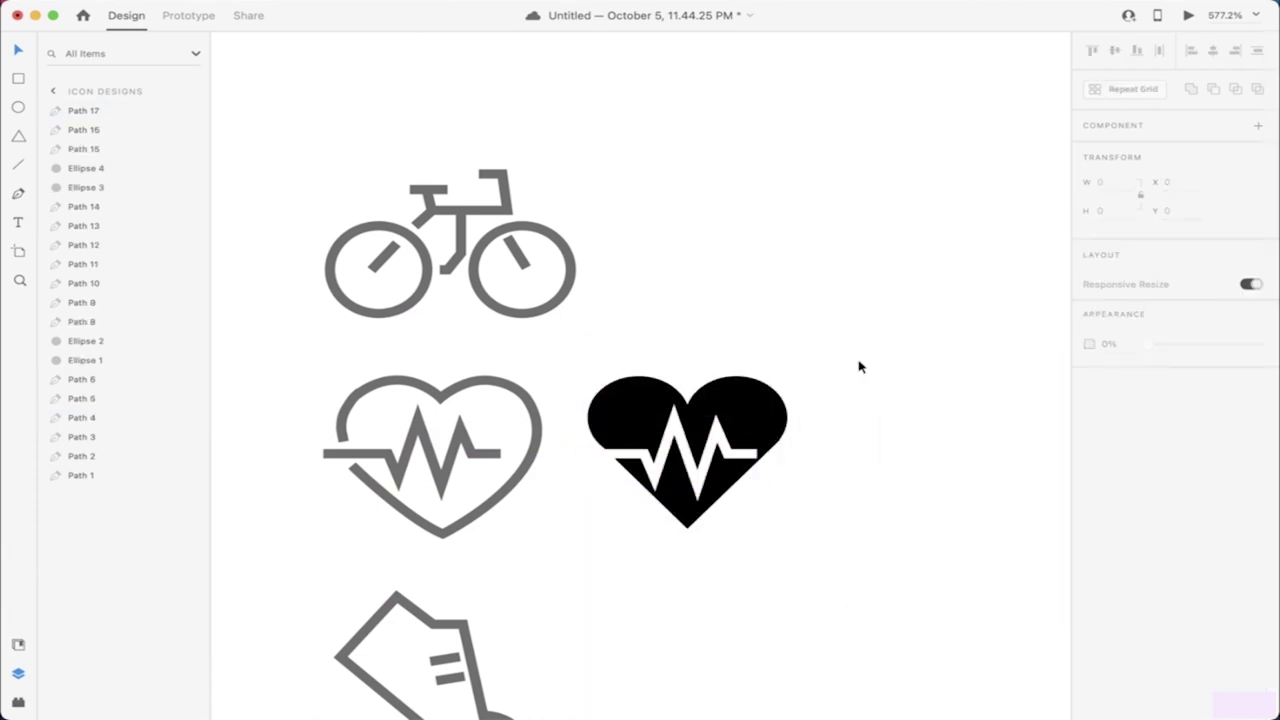
Step: Scale the white pulse line to about 30.91 by 12.83 and nudge it to X 154.75, Y 140.16
drag(588, 458, 585, 462)
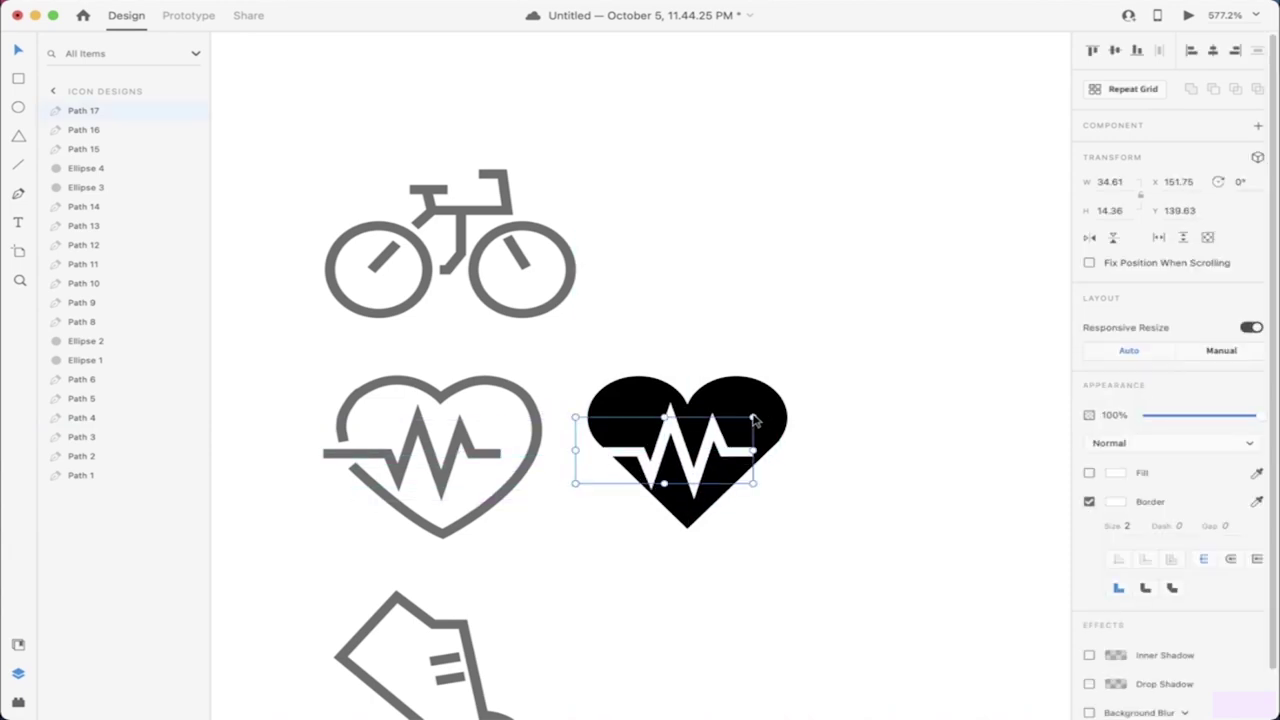
drag(752, 421, 741, 421)
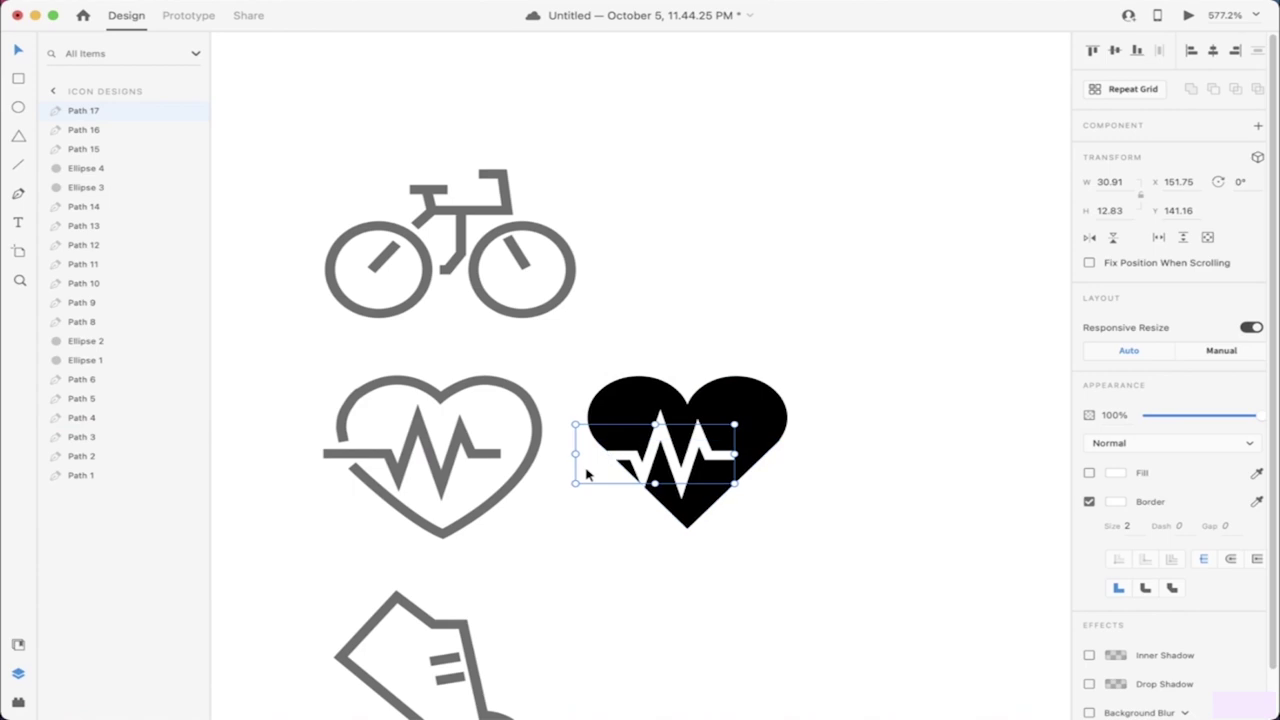
key(Right)
key(Right)
key(Right)
key(Up)
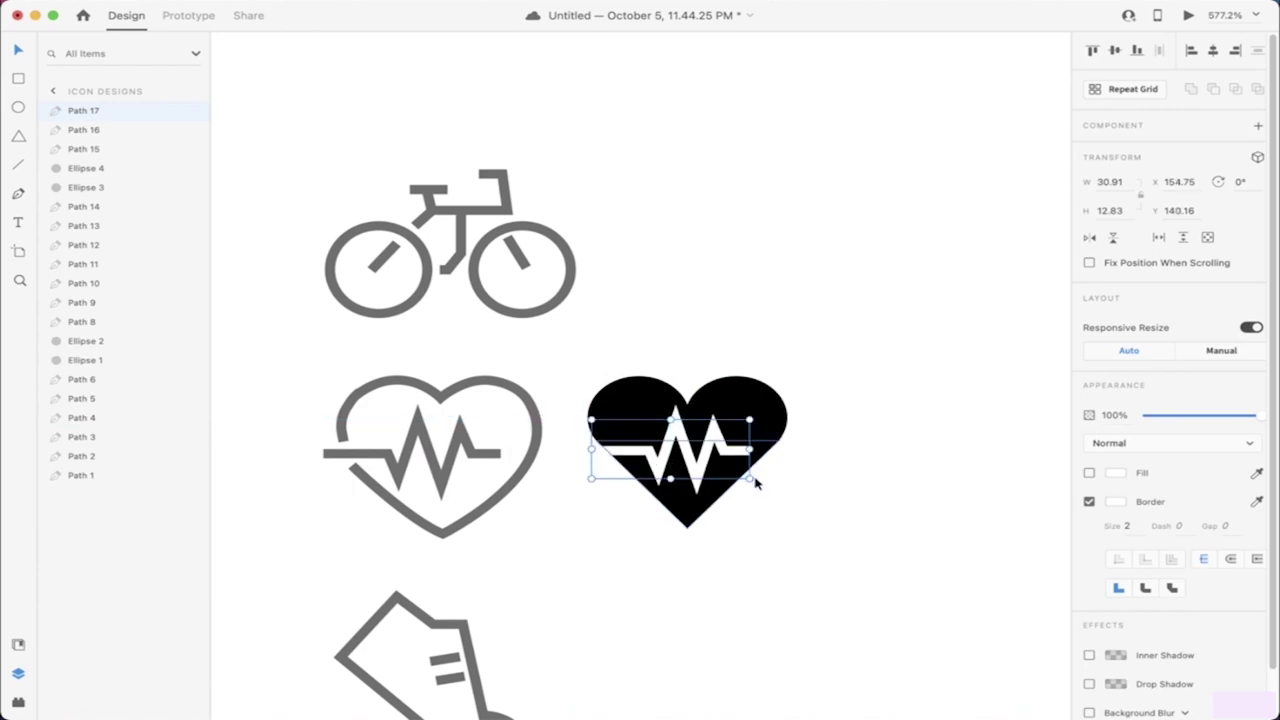
Step: Shrink the white pulse line further to about 26.84 by 11.14 and place it at X 155.75, Y 141.16
drag(751, 481, 733, 478)
key(super+z)
key(Left)
key(Down)
key(Down)
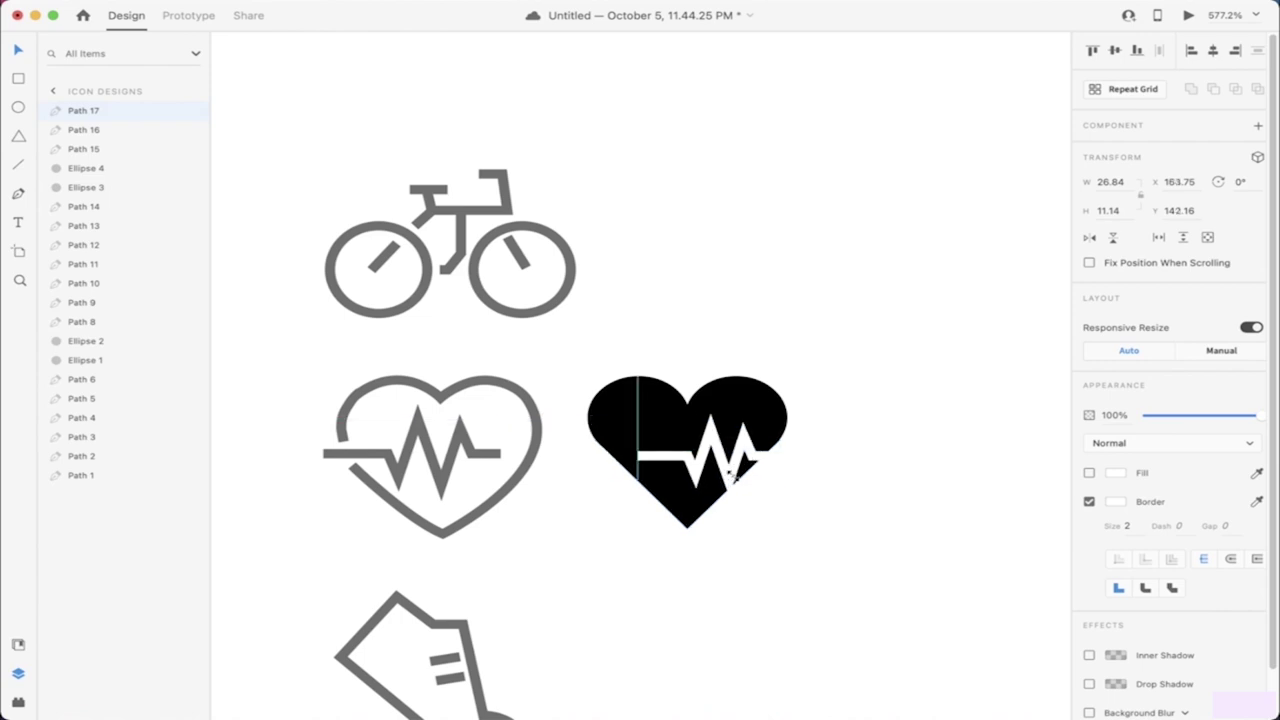
drag(733, 477, 739, 474)
click(849, 516)
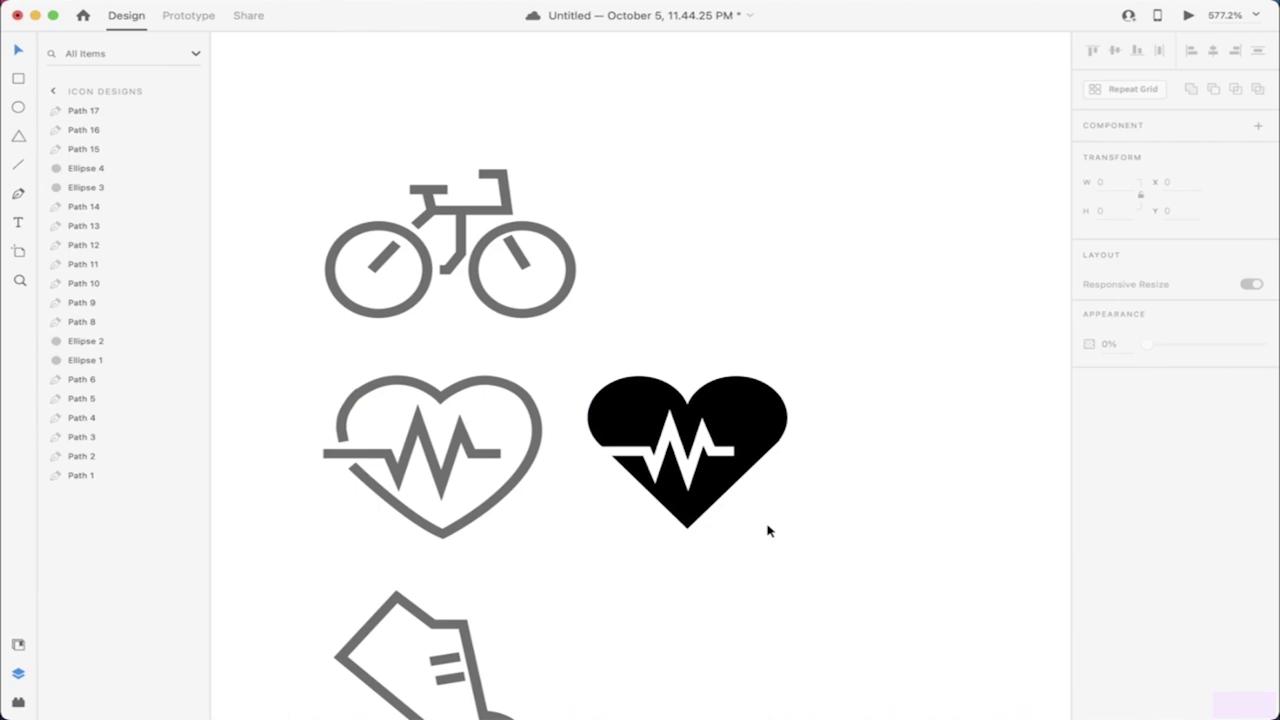
Step: Unite the black heart's two circles and triangle into one shape
click(655, 415)
shift+click(738, 413)
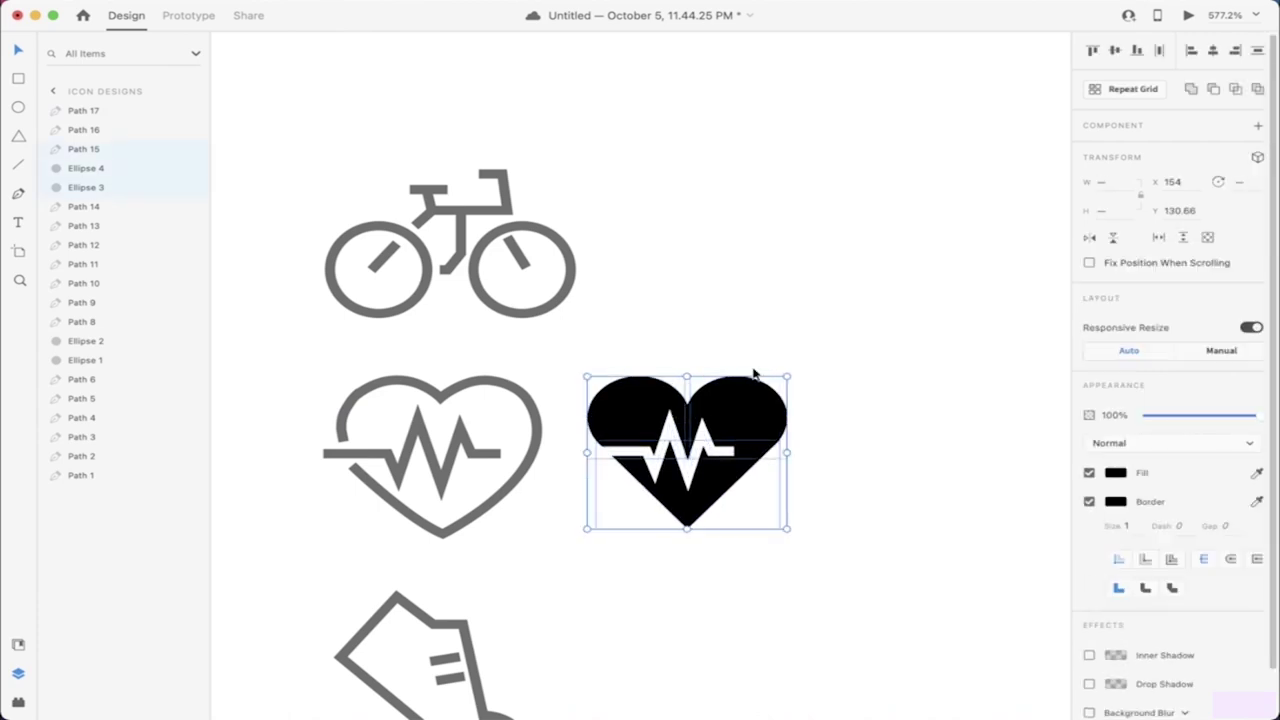
click(1191, 89)
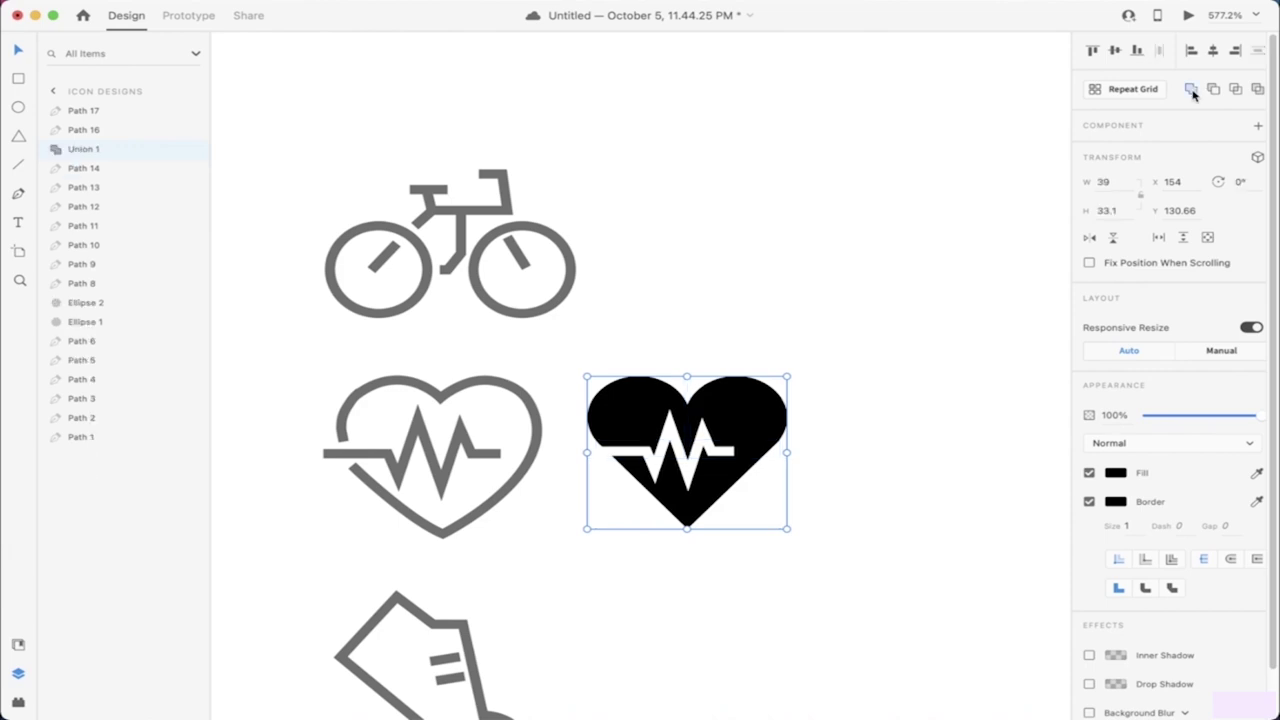
Step: Unite the remaining patch shape with the merged black heart
click(931, 229)
drag(700, 423, 735, 410)
shift+click(690, 440)
click(1191, 89)
click(911, 363)
click(743, 417)
drag(743, 417, 748, 386)
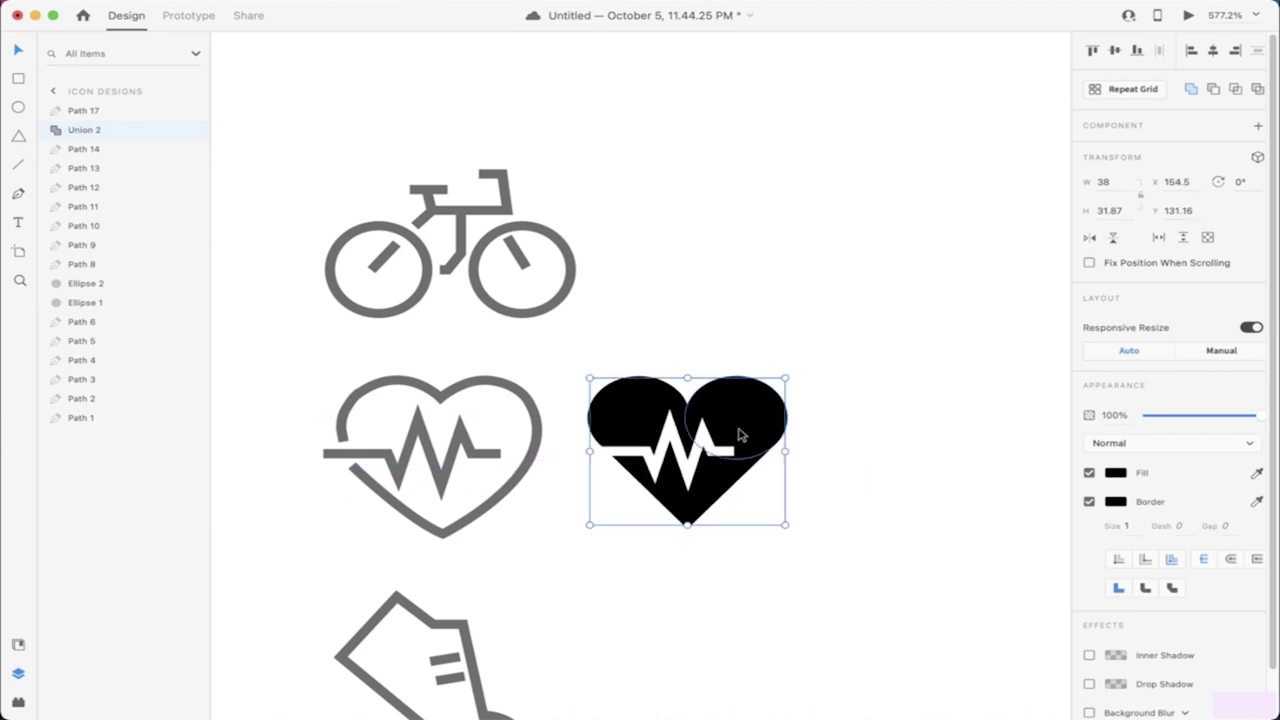
Step: Try combining the pulse line with the black heart using Subtract, Intersect, Exclude Overlap and Add, undoing each attempt
shift+click(629, 457)
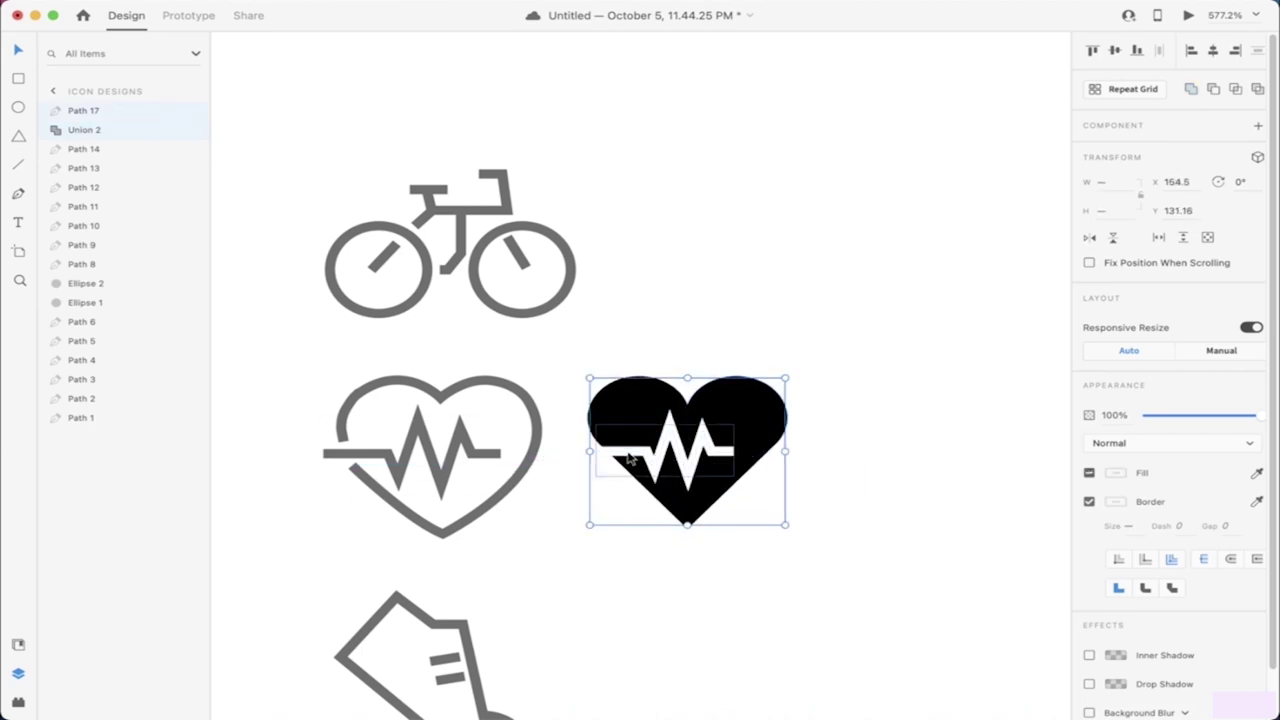
click(1213, 90)
key(super+z)
click(1235, 90)
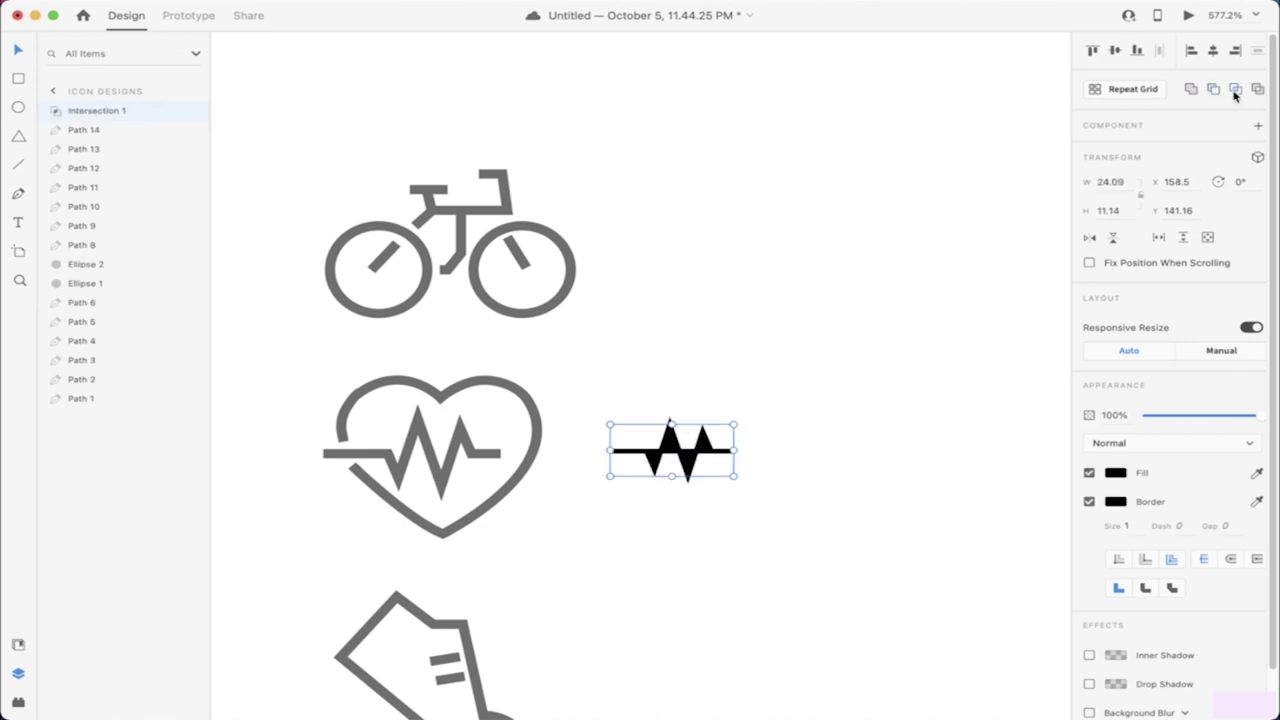
key(super+z)
click(1257, 90)
key(super+z)
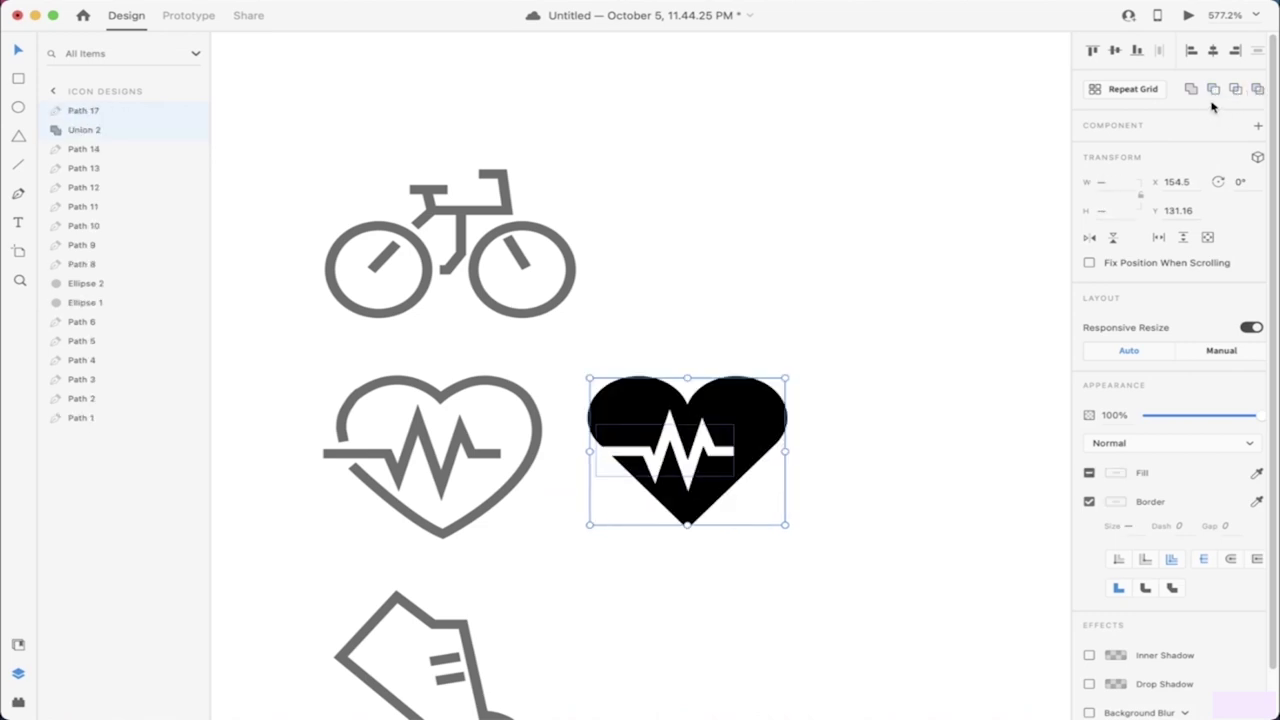
click(1198, 91)
key(super+z)
click(1213, 90)
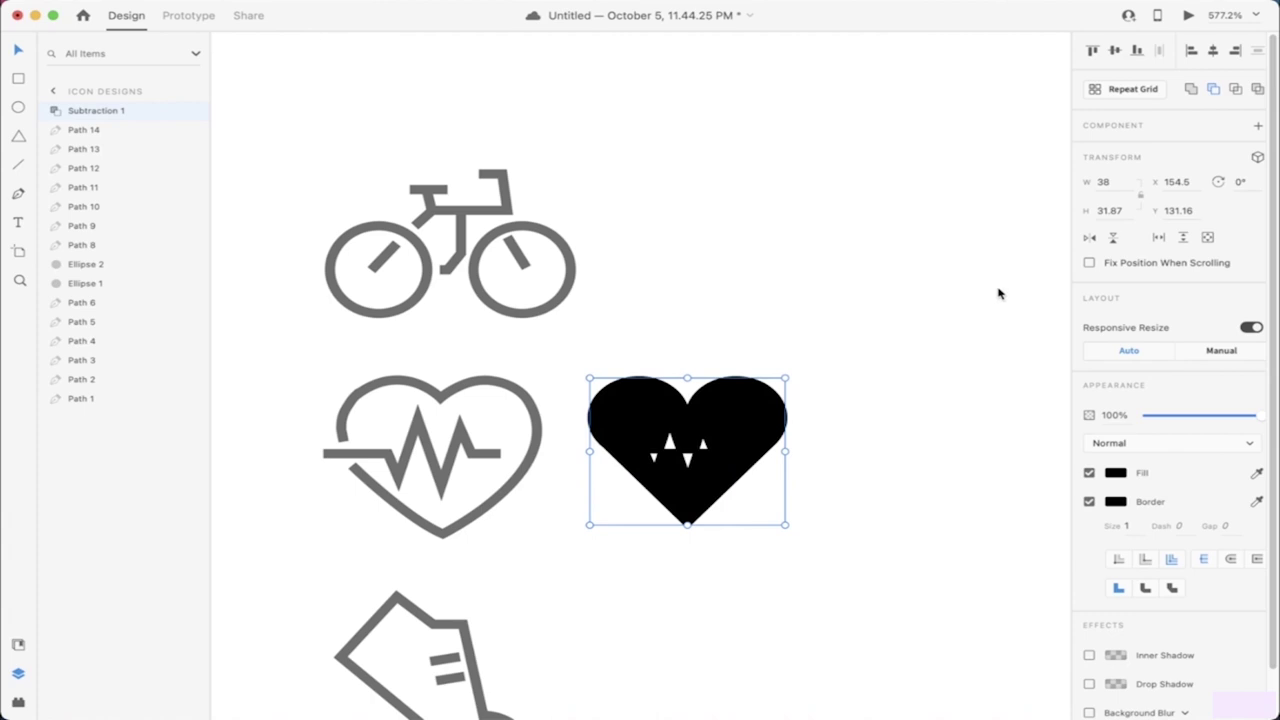
key(super+z)
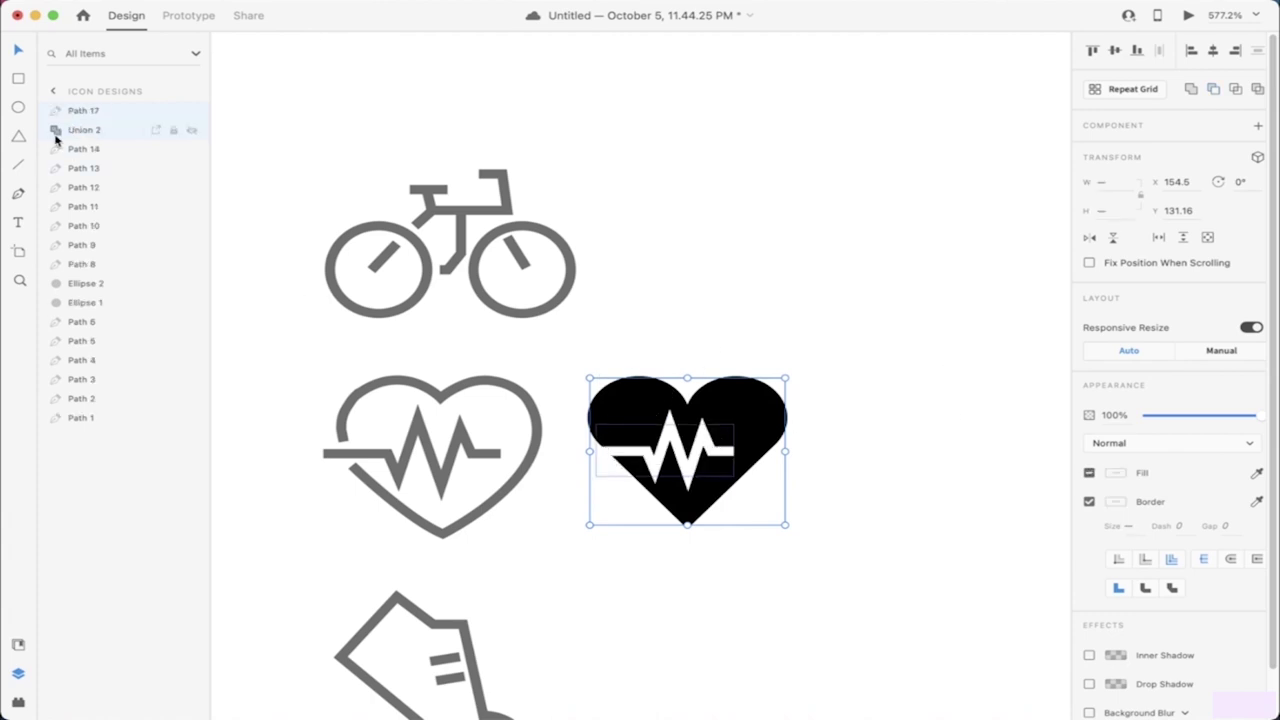
Step: Group the black heart with its white pulse line
click(826, 289)
click(757, 449)
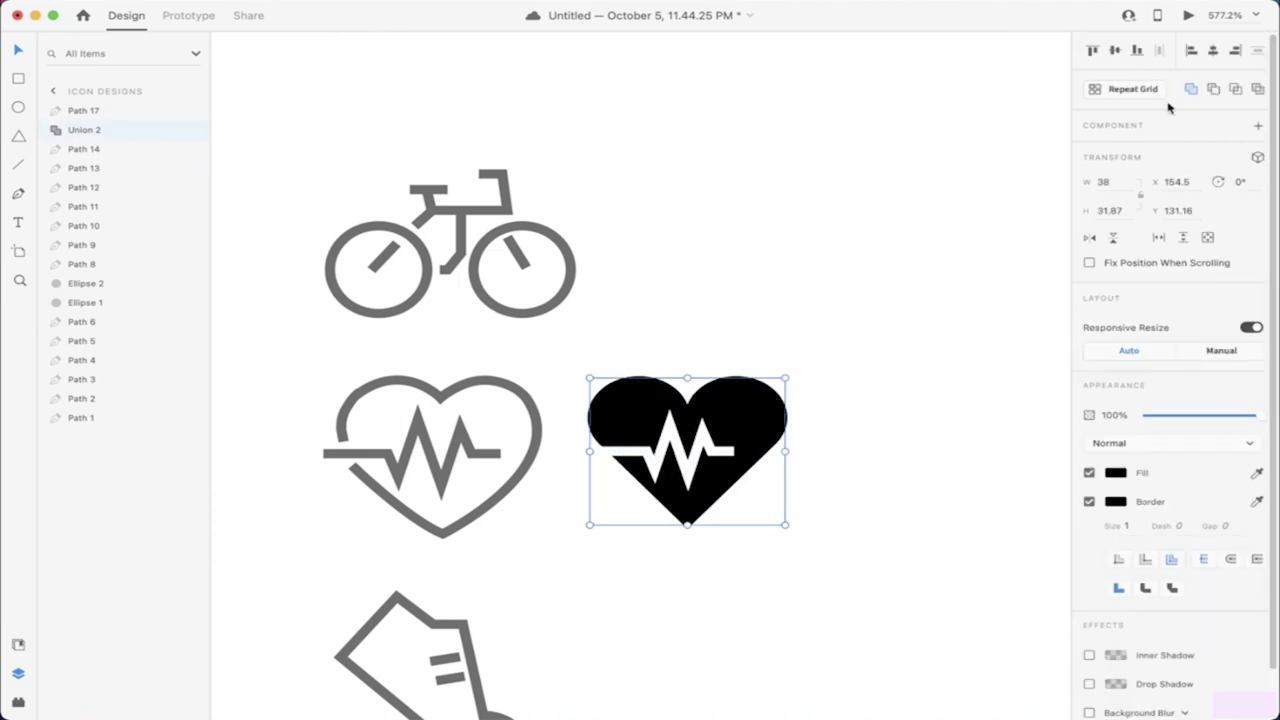
click(914, 276)
drag(554, 510, 810, 380)
right_click(725, 430)
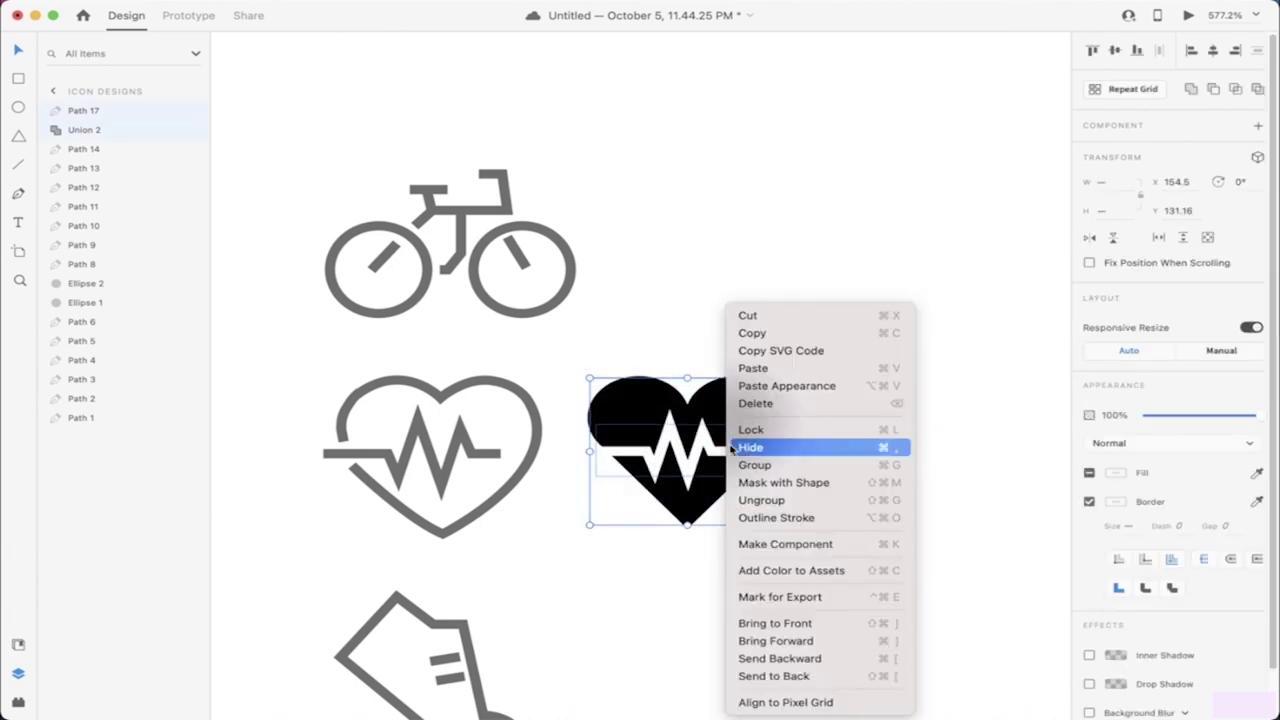
click(740, 468)
Step: Rename the new group as Heart
double_click(90, 112)
text(He)
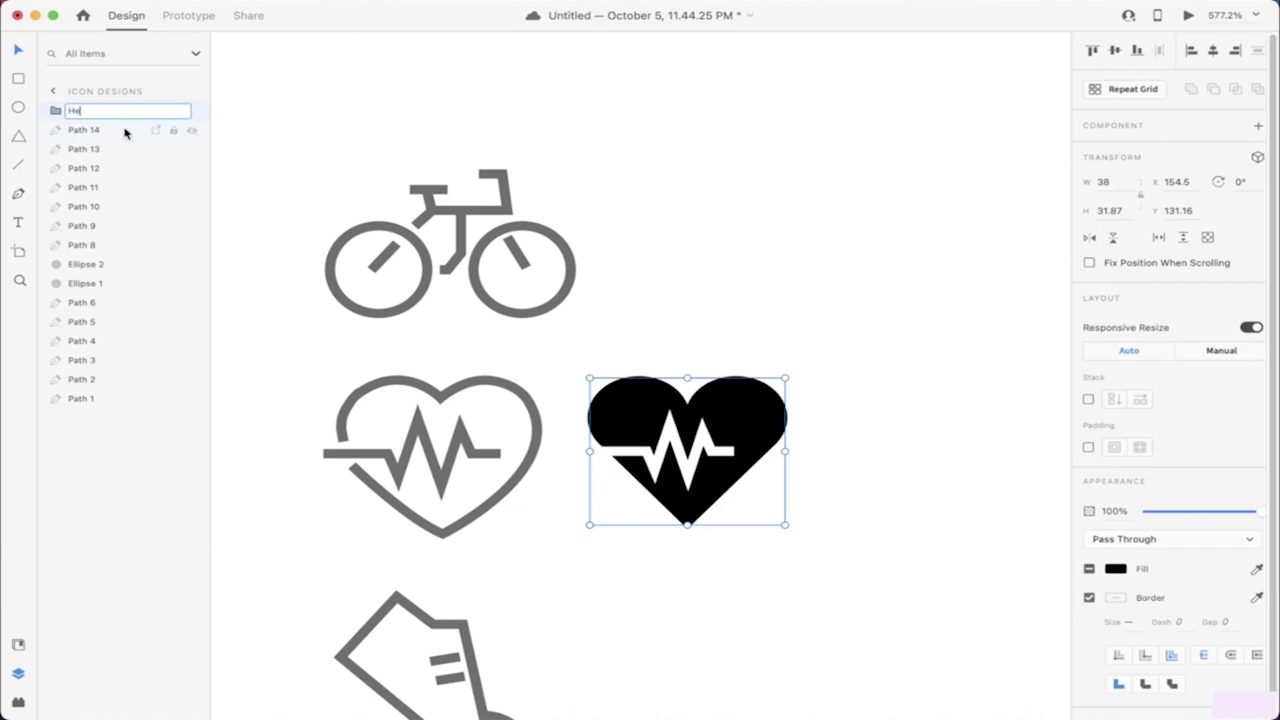
key(Return)
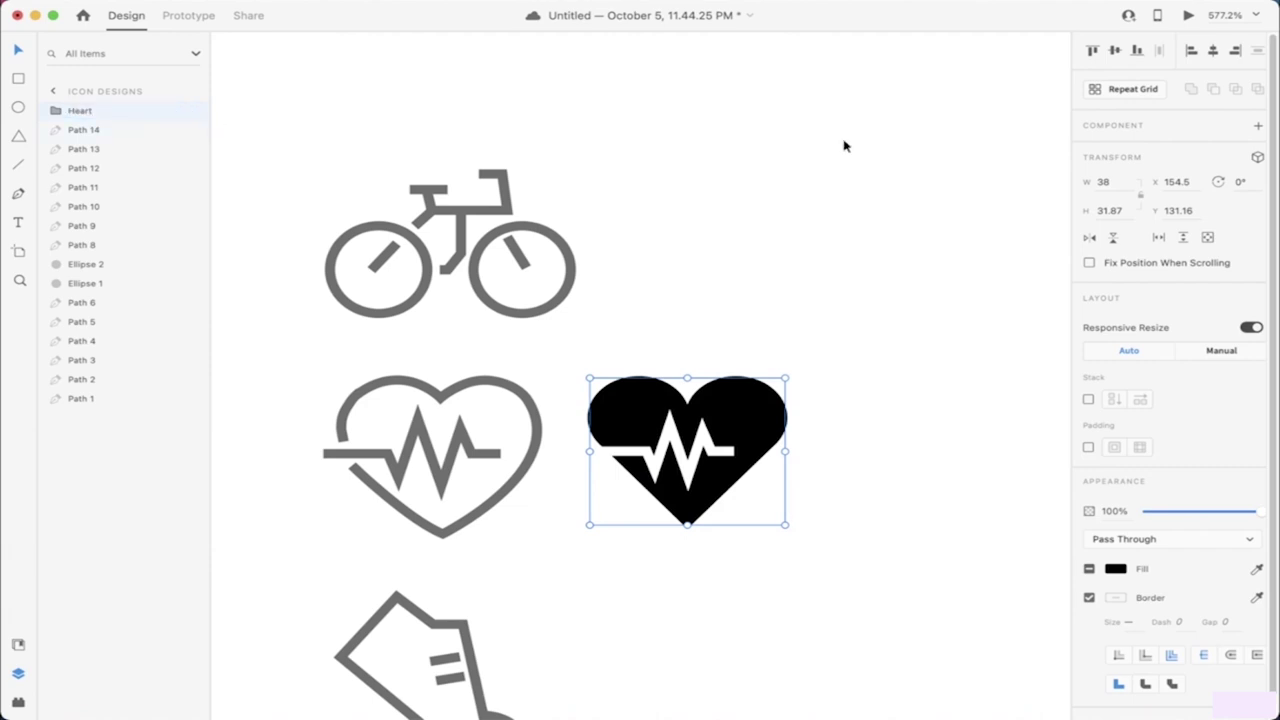
click(800, 205)
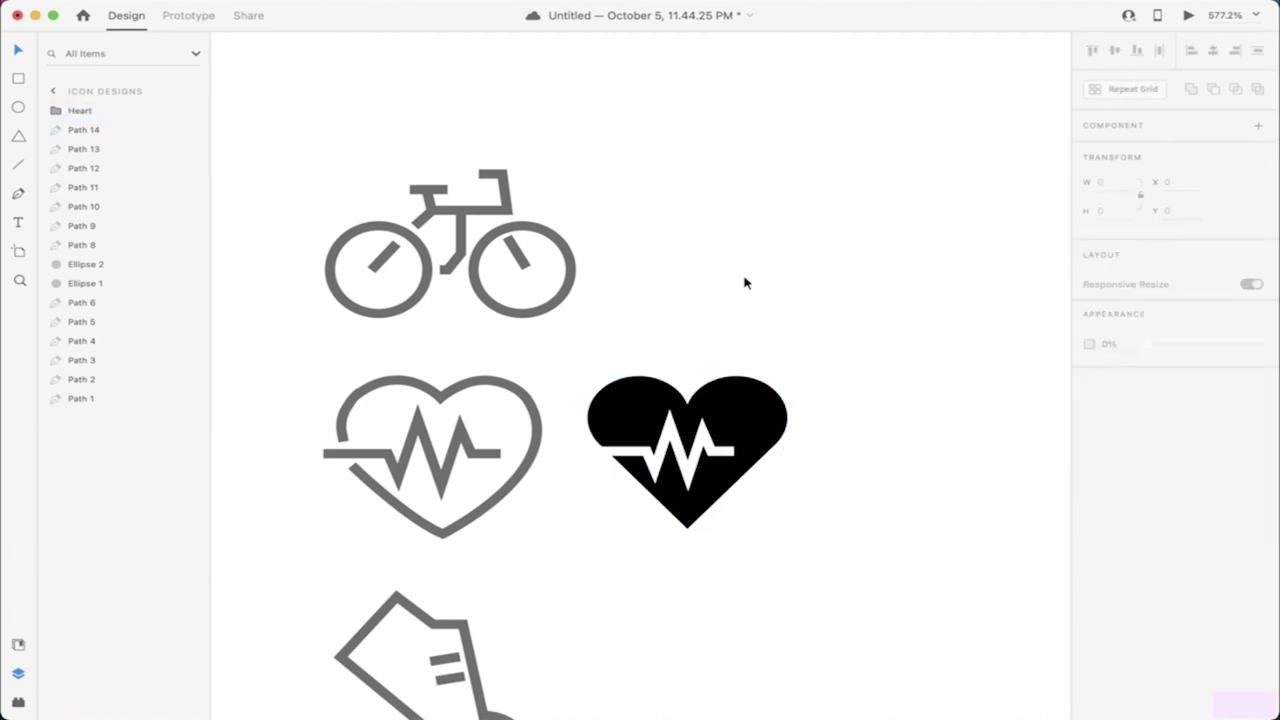
Step: Inspect the black shape inside the Heart group and view all the icons together on the artboard
click(680, 450)
double_click(758, 427)
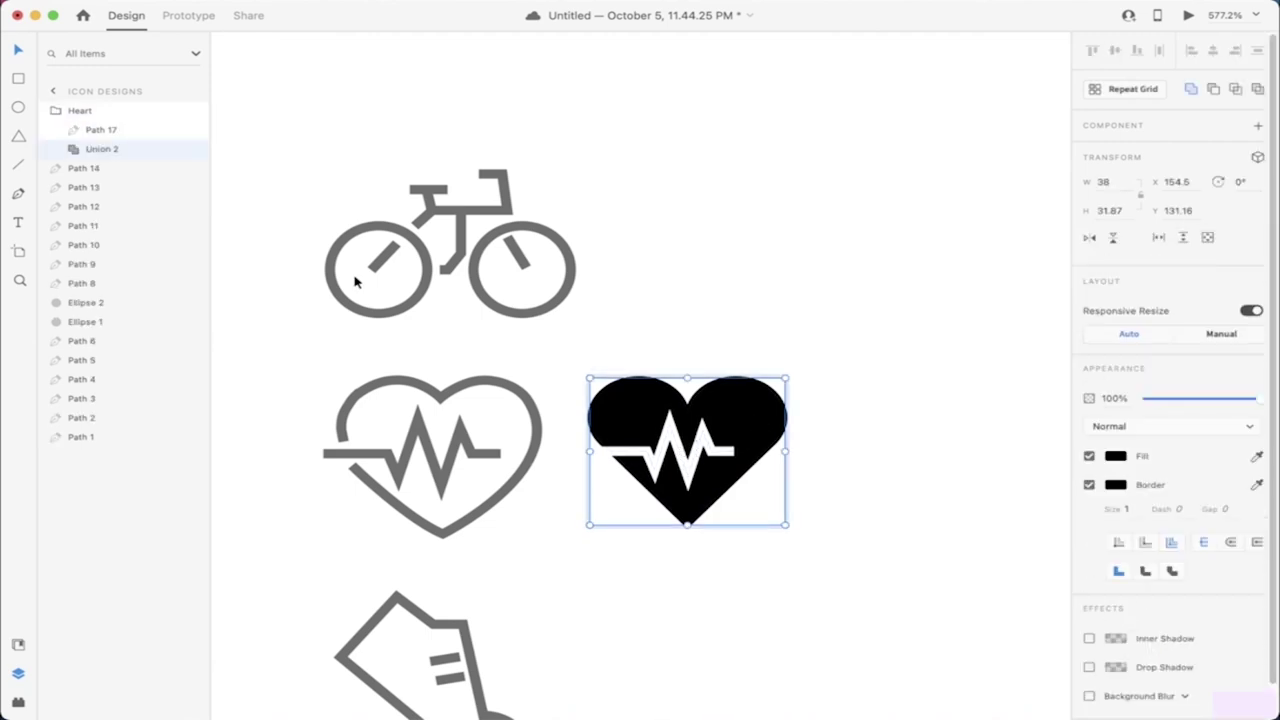
click(952, 373)
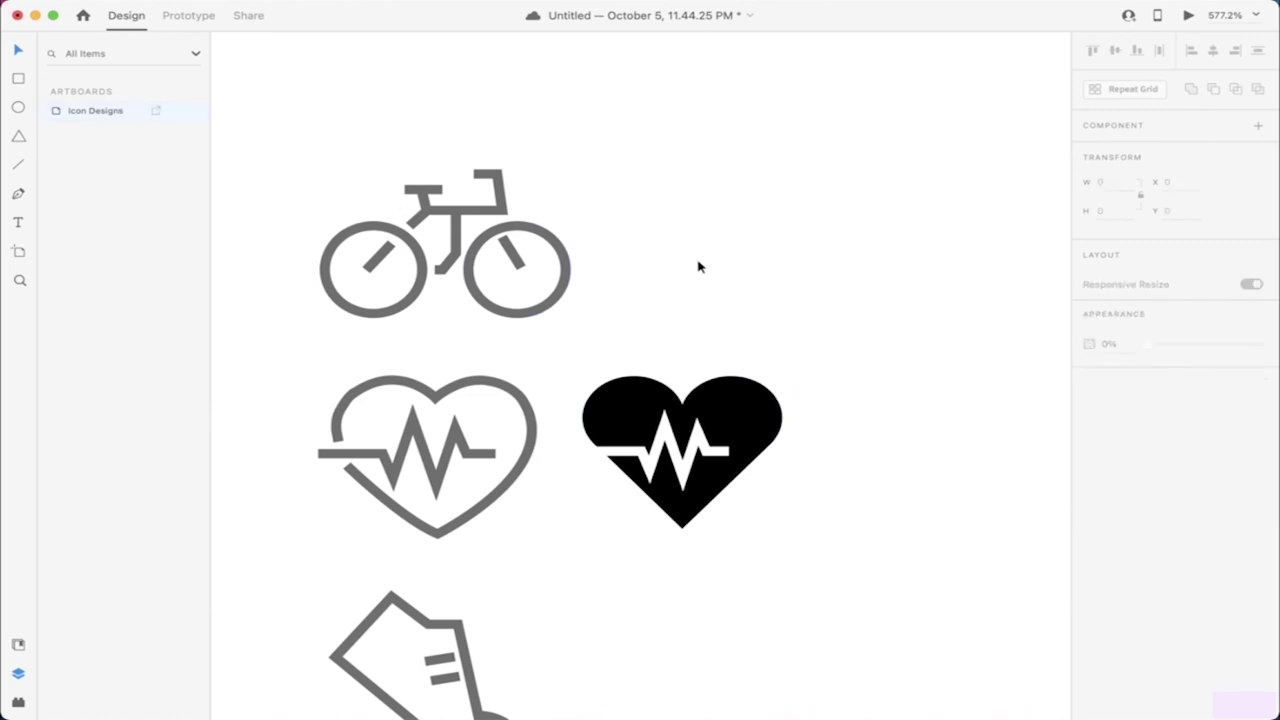
scroll(698, 266, down, 5)
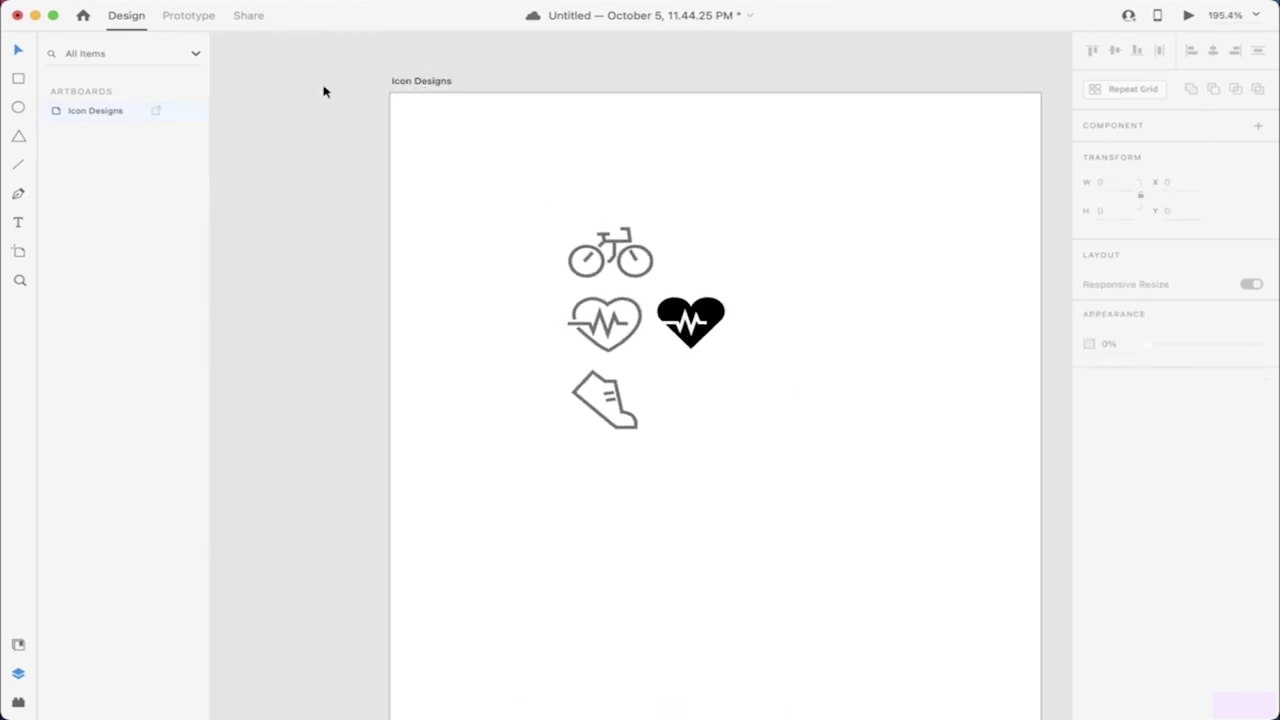
scroll(690, 320, up, 5)
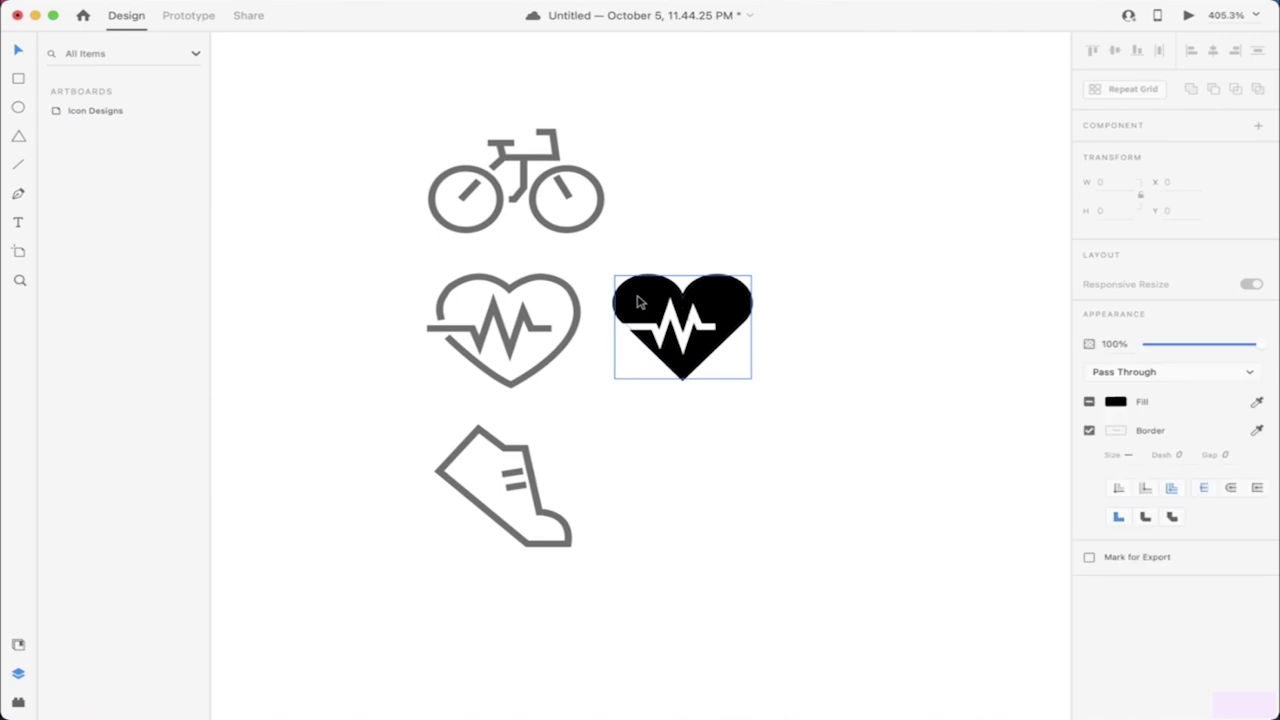
Step: Expand the Heart group and its united heart shape to examine the nested paths
click(640, 302)
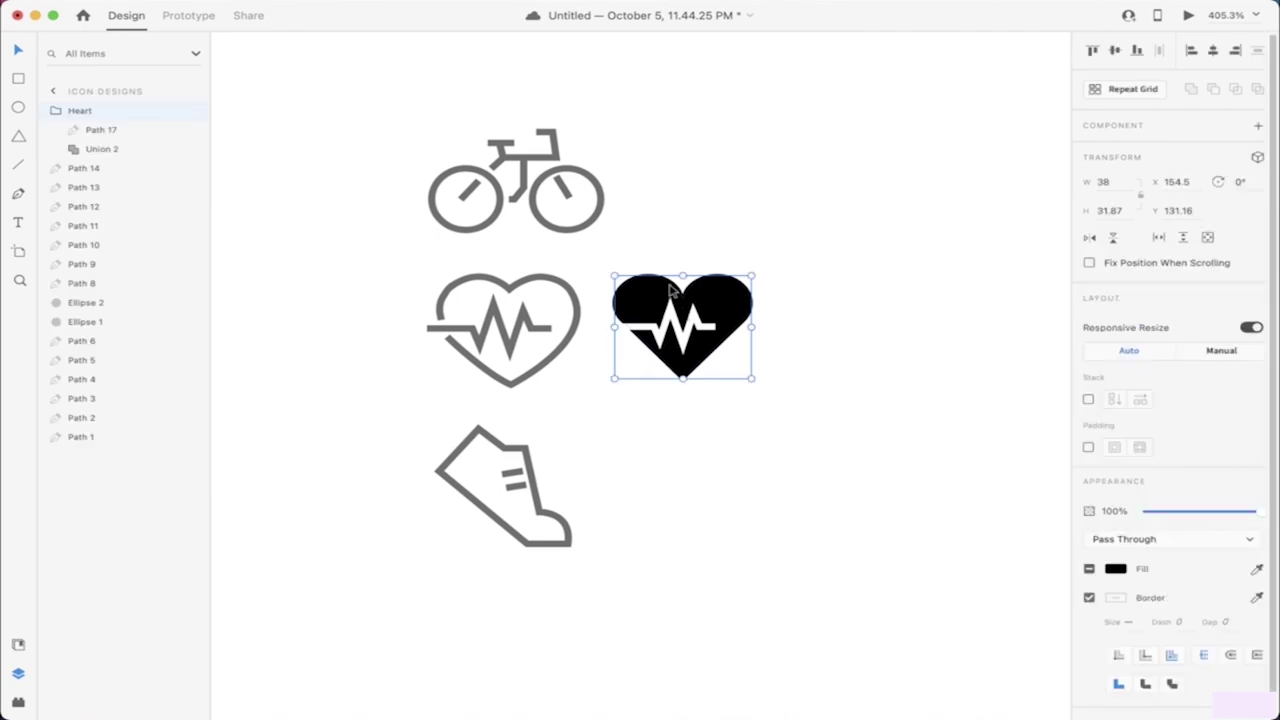
click(56, 113)
click(56, 113)
click(72, 136)
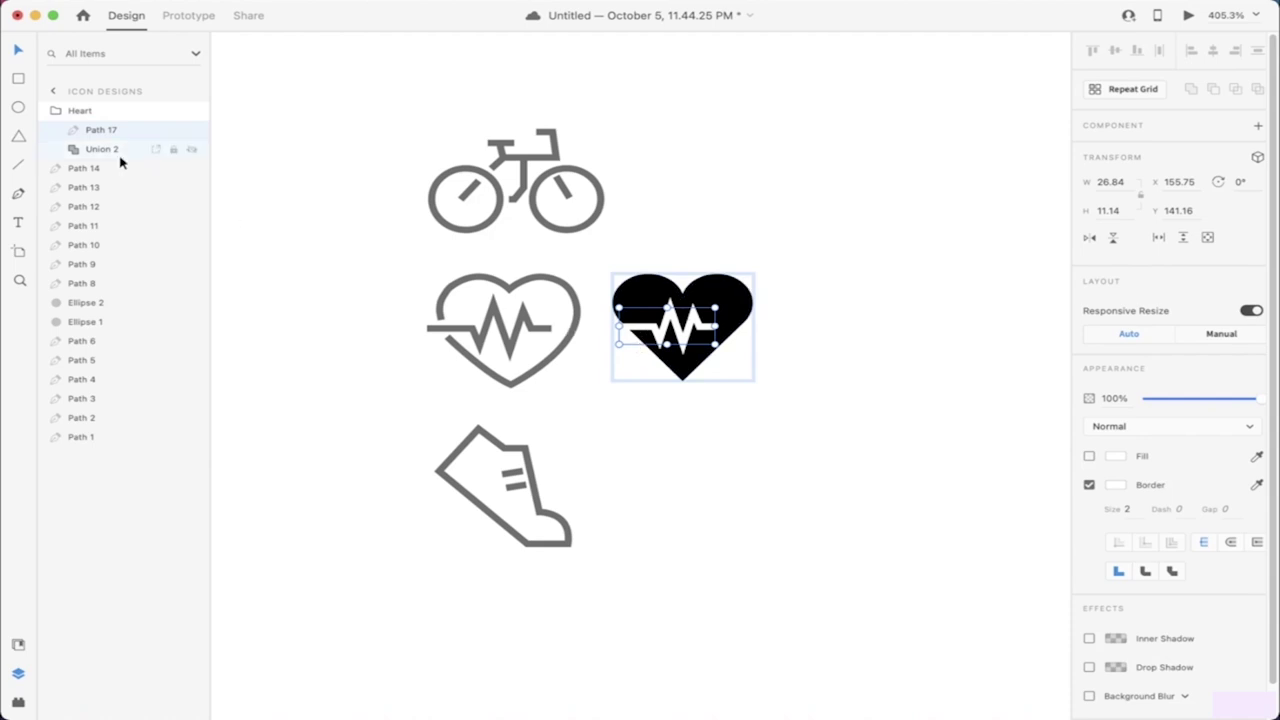
click(105, 150)
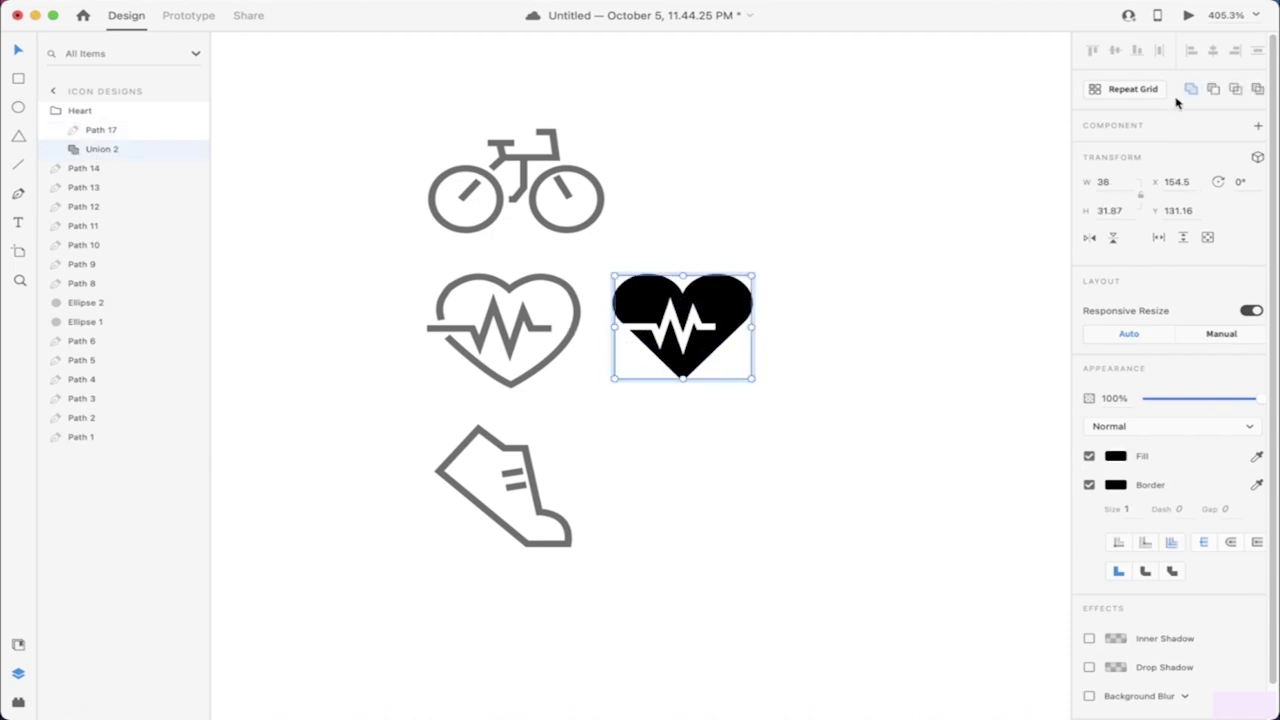
click(77, 152)
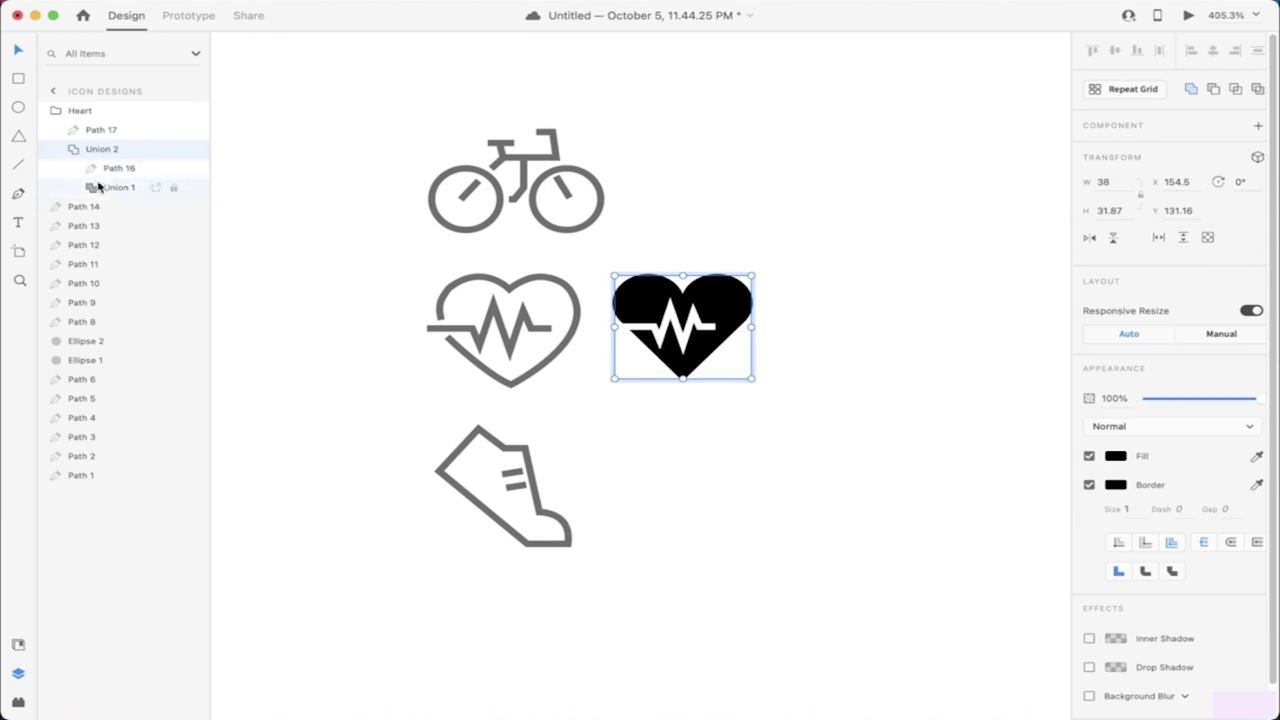
Step: Inside the Heart group, rename the white pulse line as Beats and the united black shape as Heart
click(93, 189)
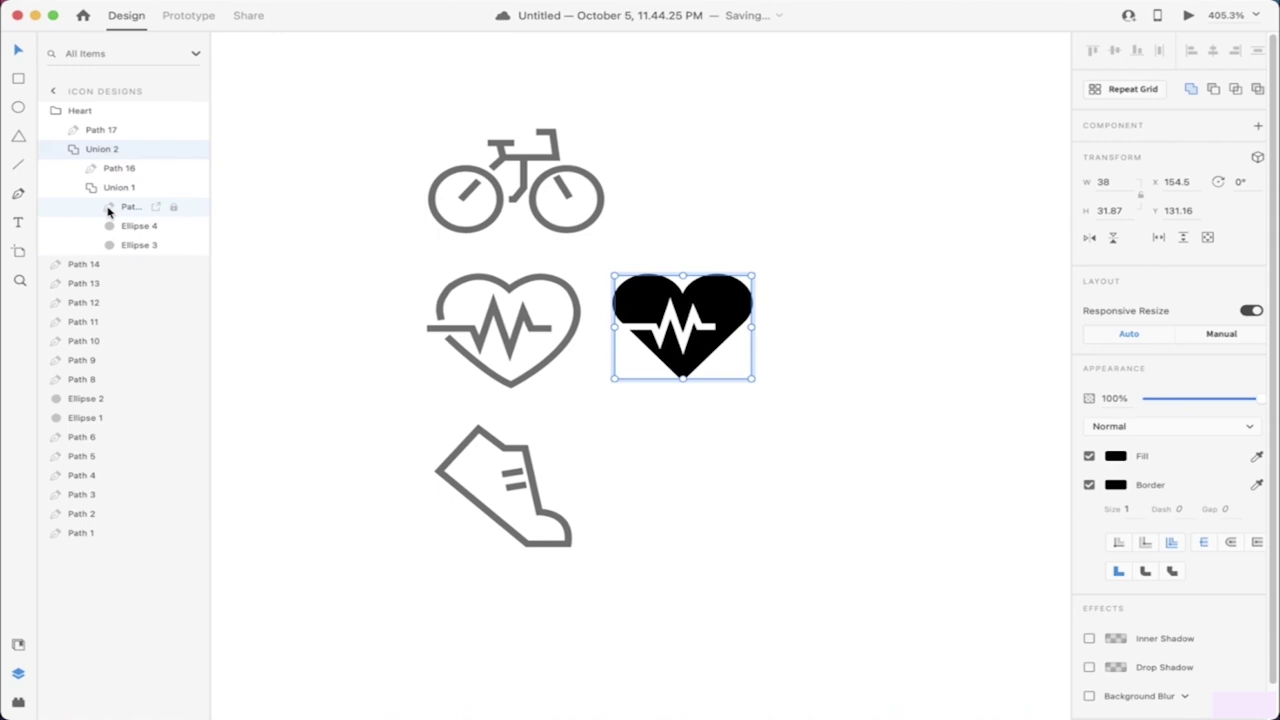
click(108, 169)
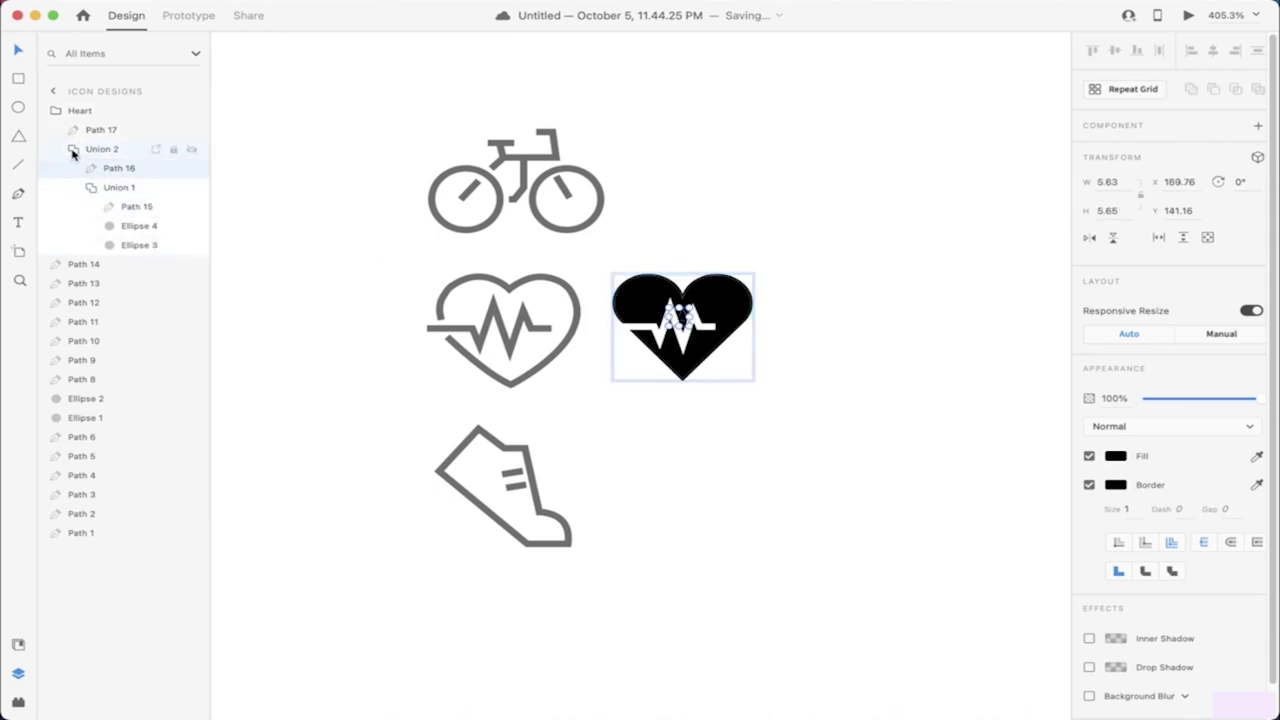
click(73, 151)
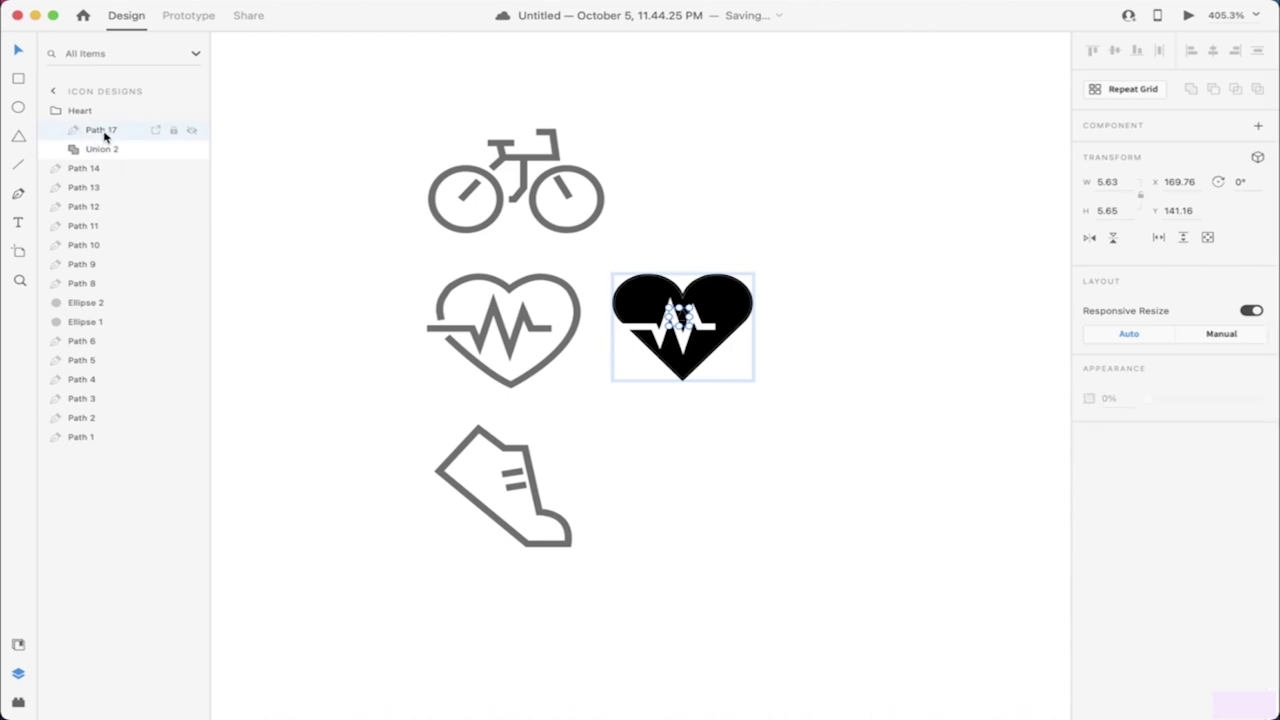
double_click(101, 132)
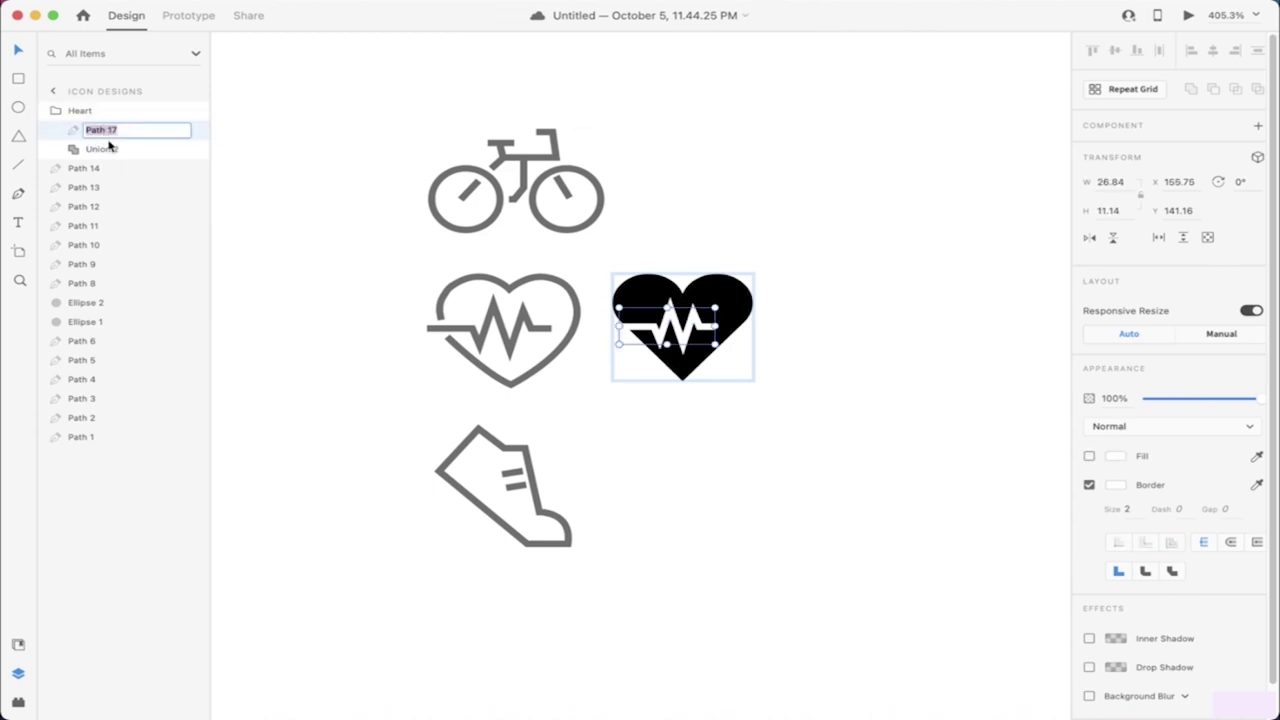
text(Beats)
key(Return)
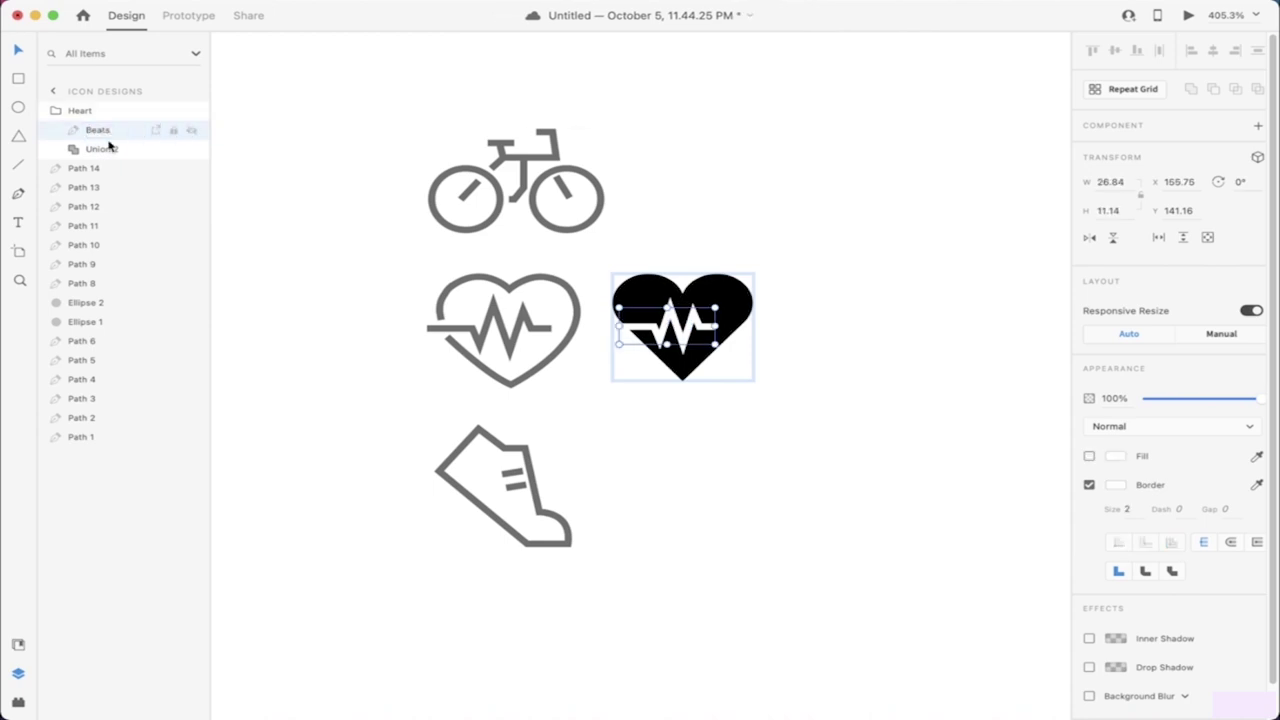
double_click(113, 151)
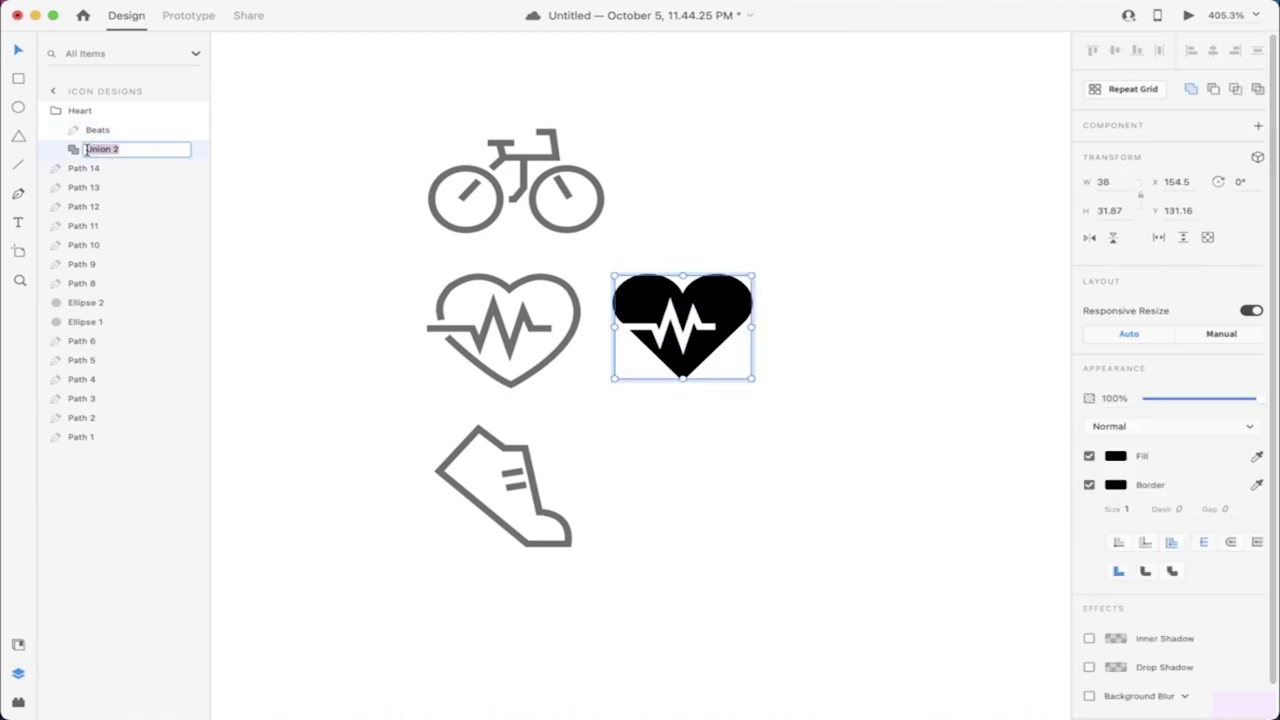
text(Heart)
key(Return)
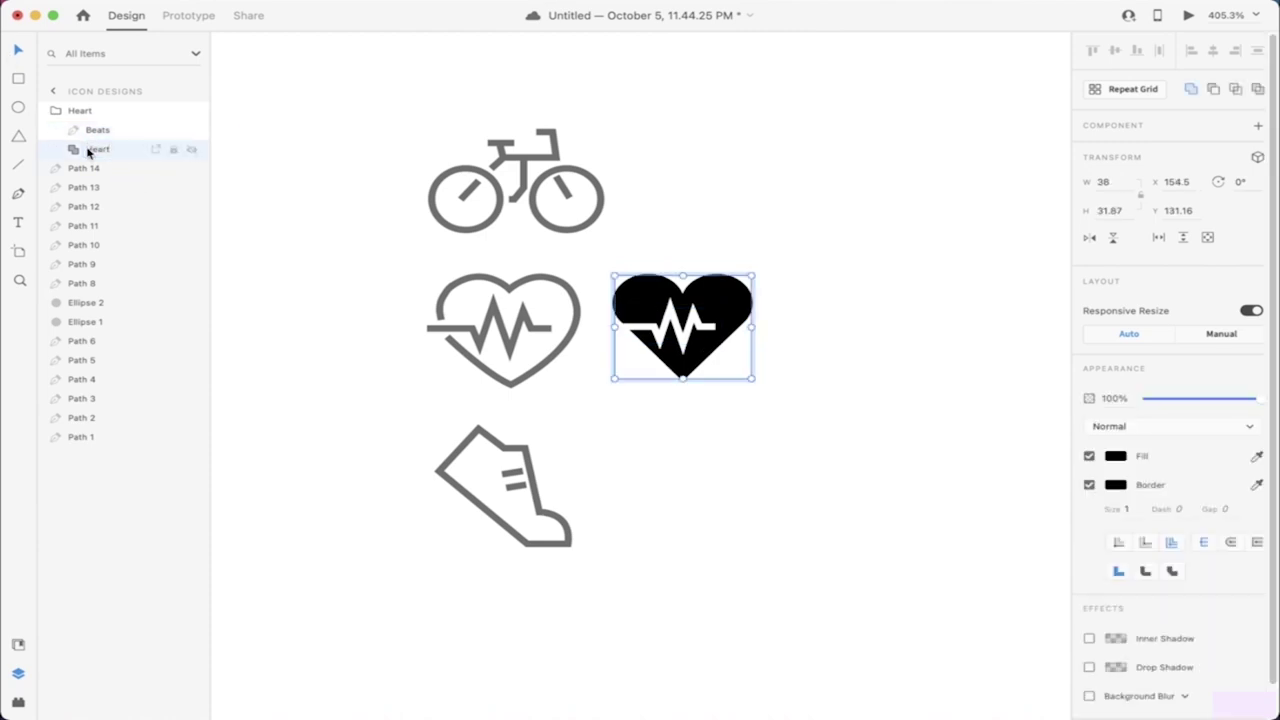
Step: Rename the small filler path nested in the united heart shape as Extra Square
click(74, 155)
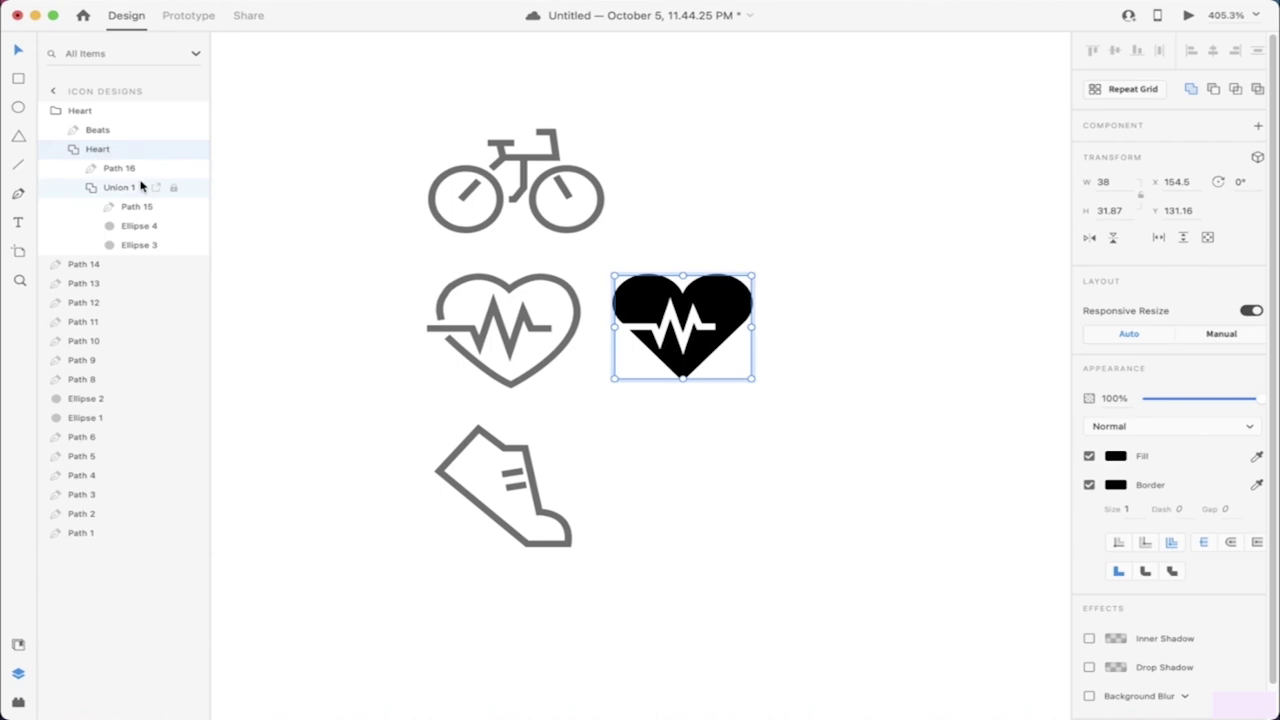
click(118, 169)
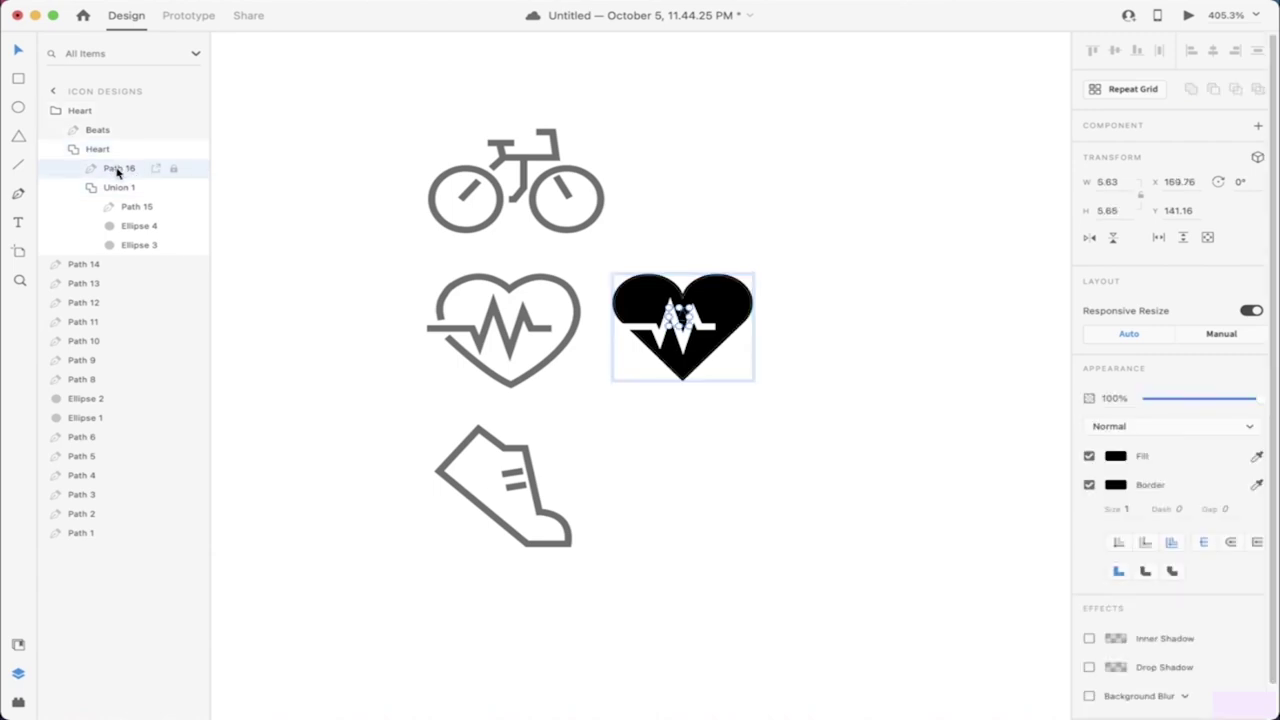
double_click(118, 170)
text(Ex)
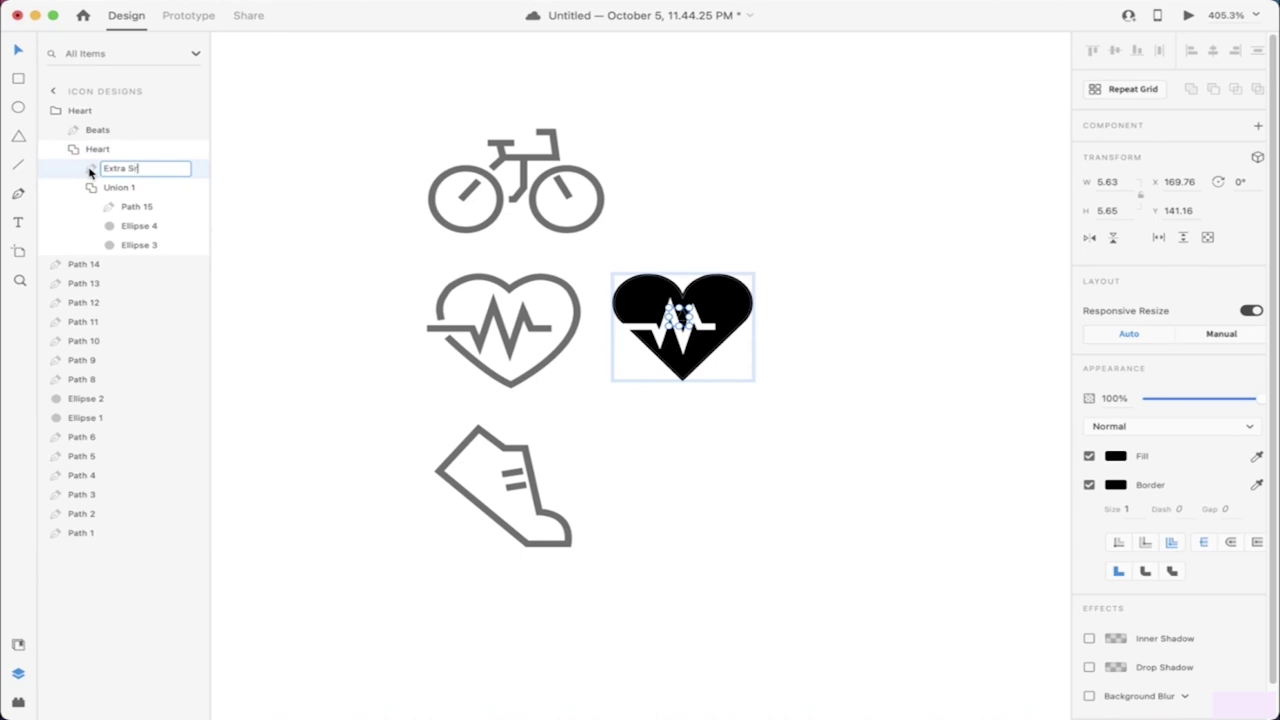
text(tra Square)
key(Return)
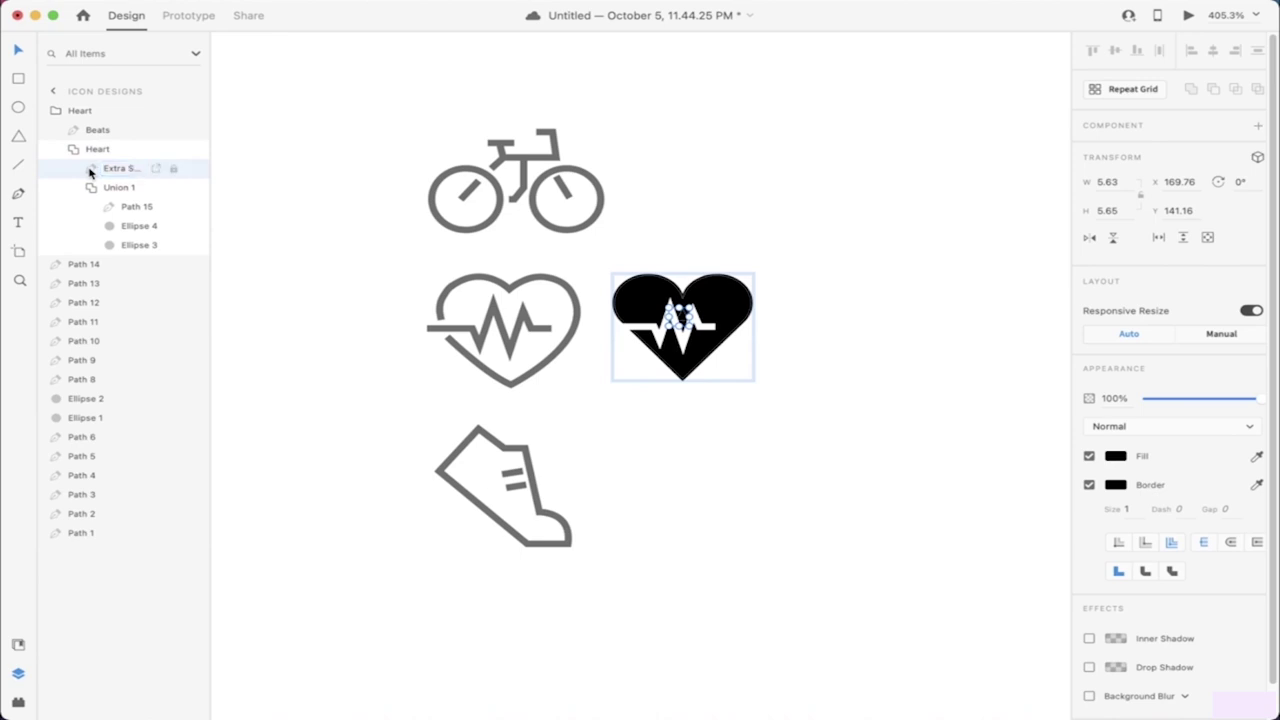
Step: Rename the inner union within the heart shape as Heart Shapes
click(118, 188)
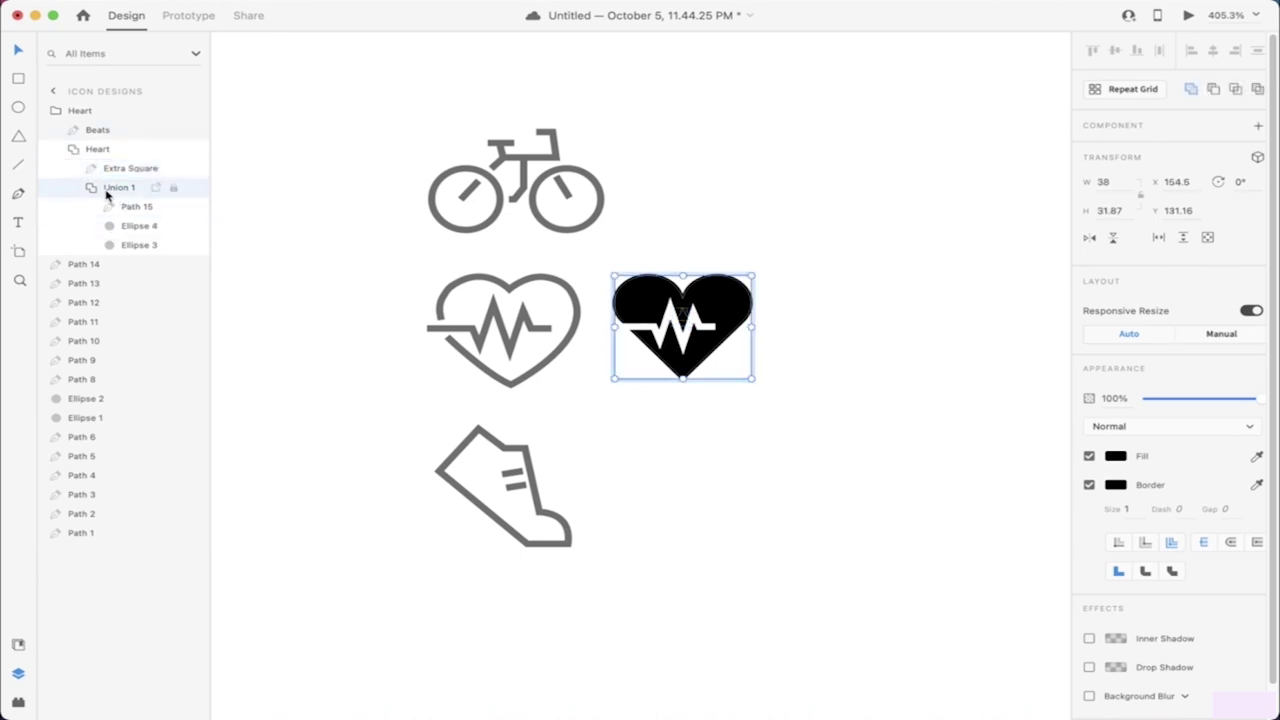
double_click(104, 192)
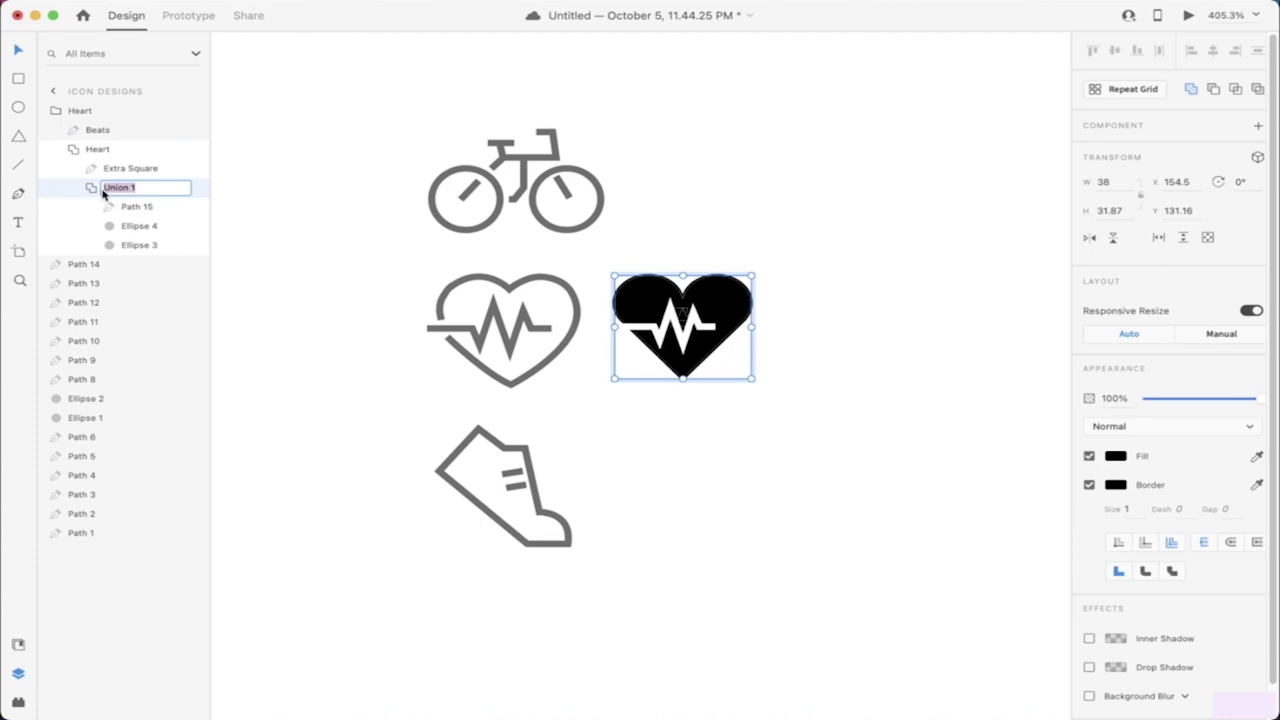
text(Heart S...)
key(Return)
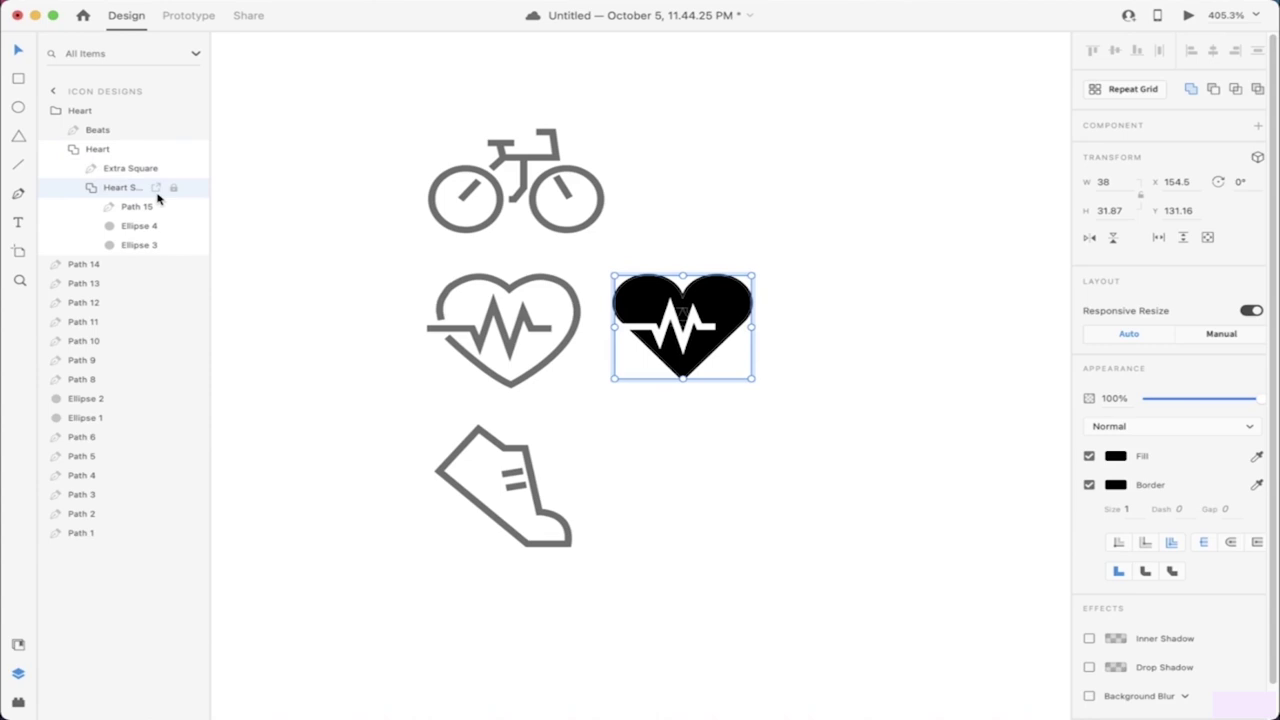
Step: Rename the path forming the heart's lower point as Triangle
double_click(134, 208)
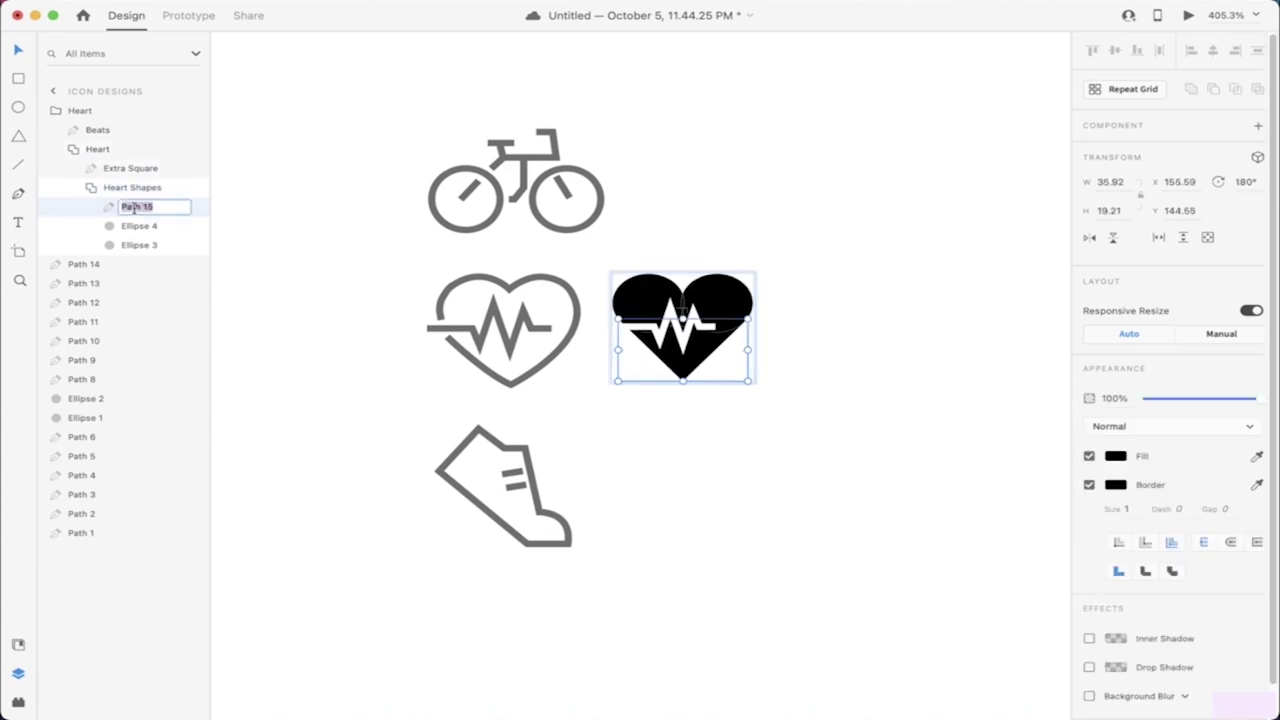
text(S)
text(riangle)
key(Return)
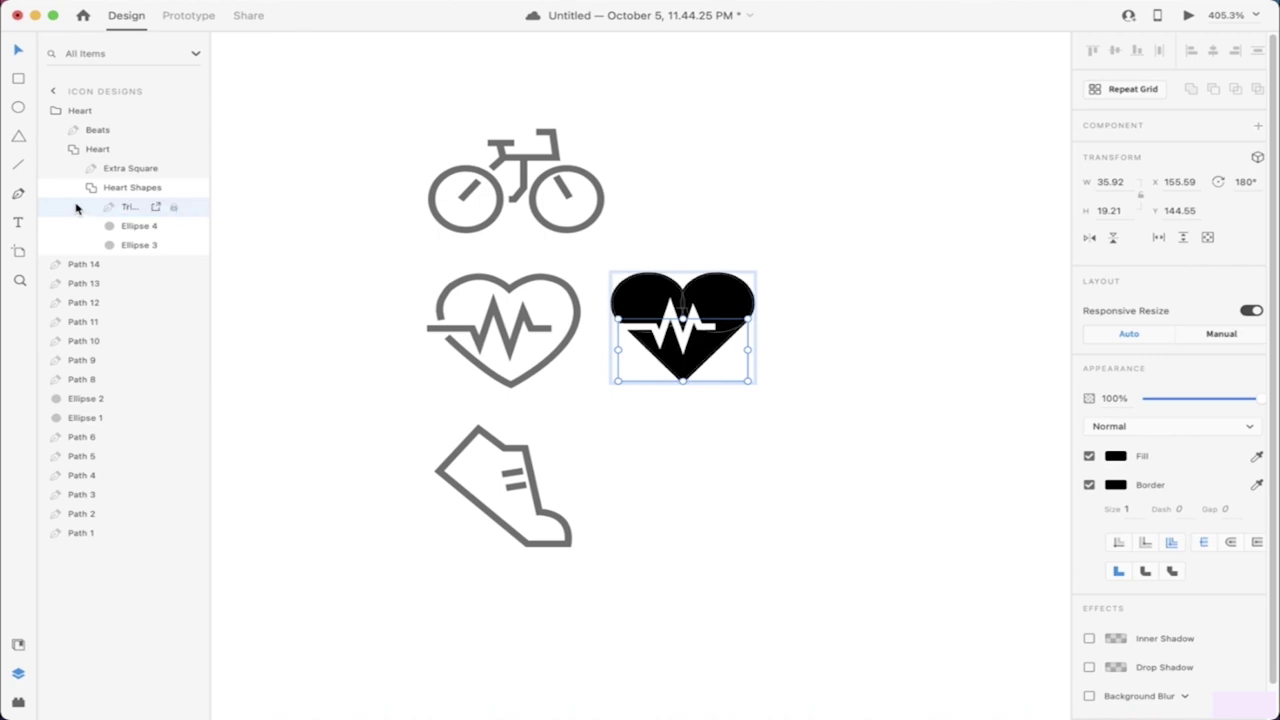
Step: Rename the heart's two ellipses as Circle R for the right lobe and Circle L for the left lobe
double_click(114, 226)
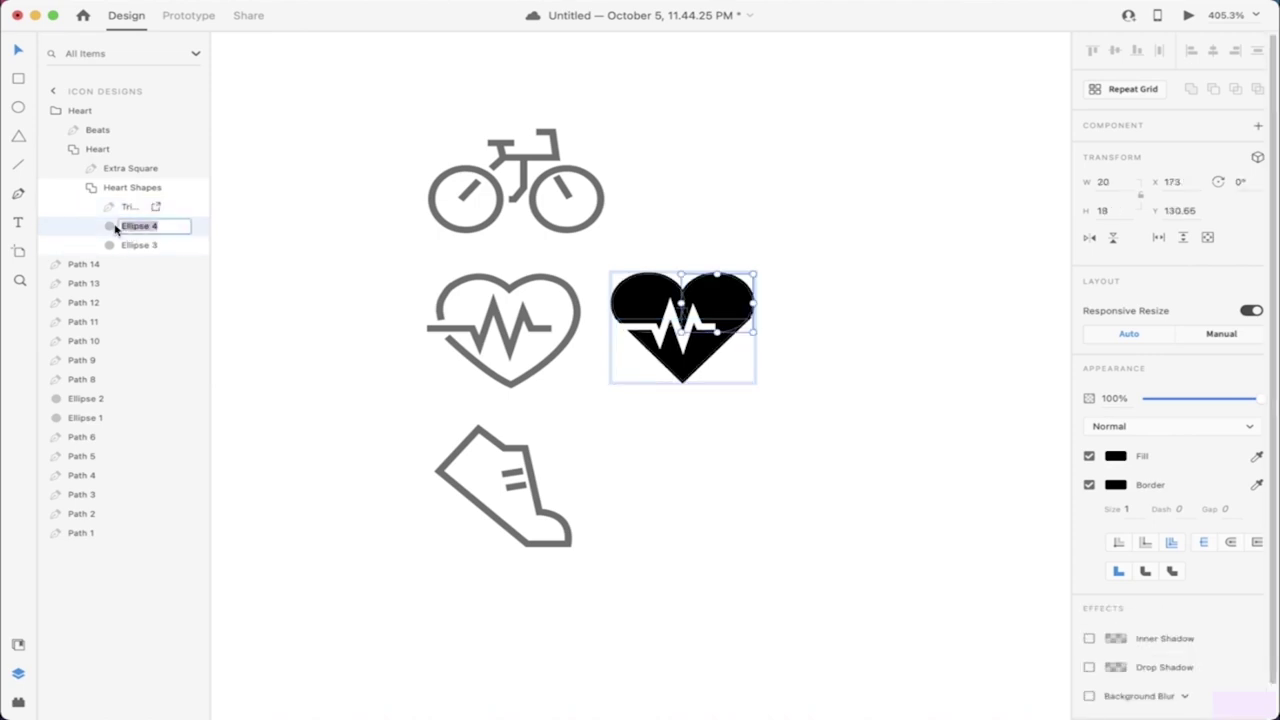
text(Circle)
key(Return)
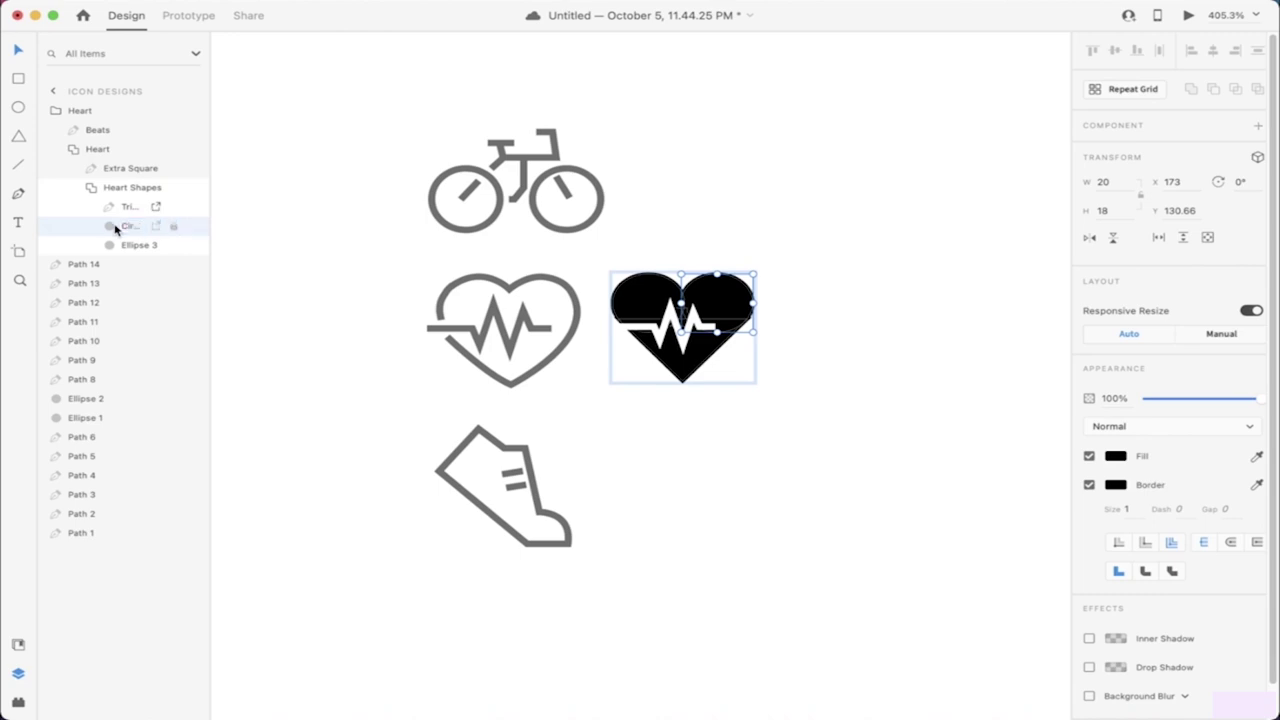
double_click(124, 246)
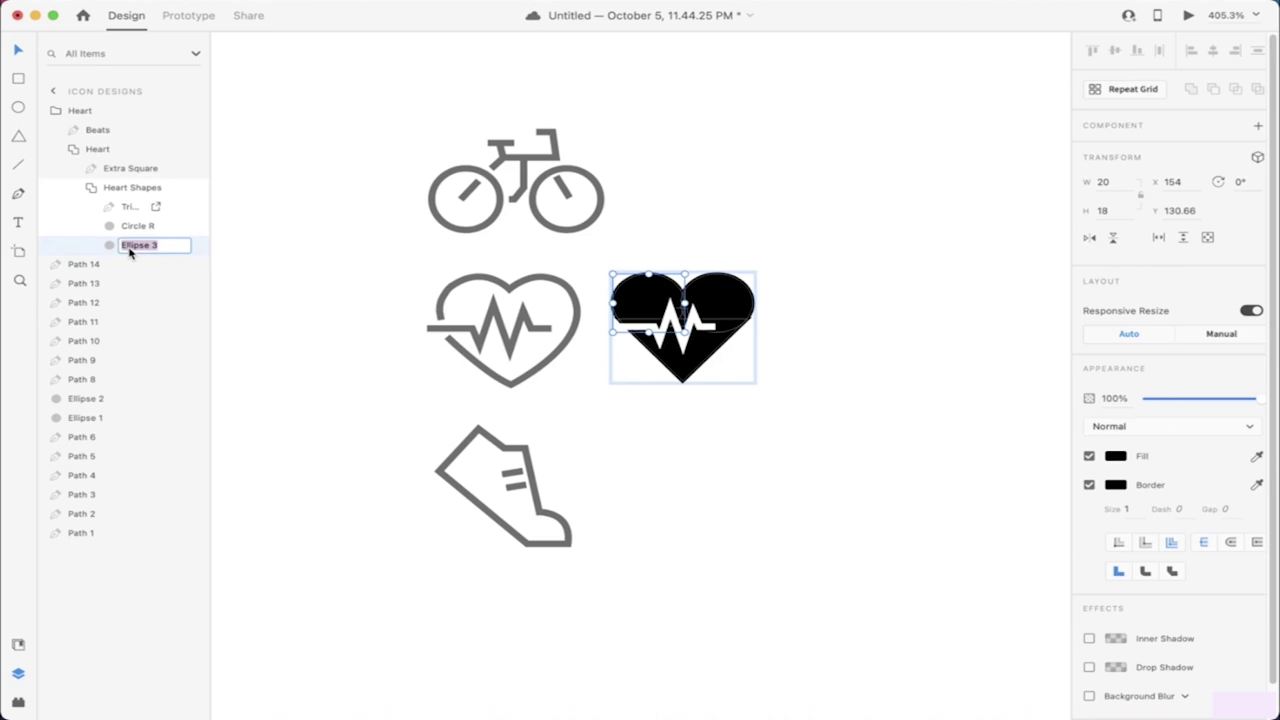
text(Circle L)
click(222, 253)
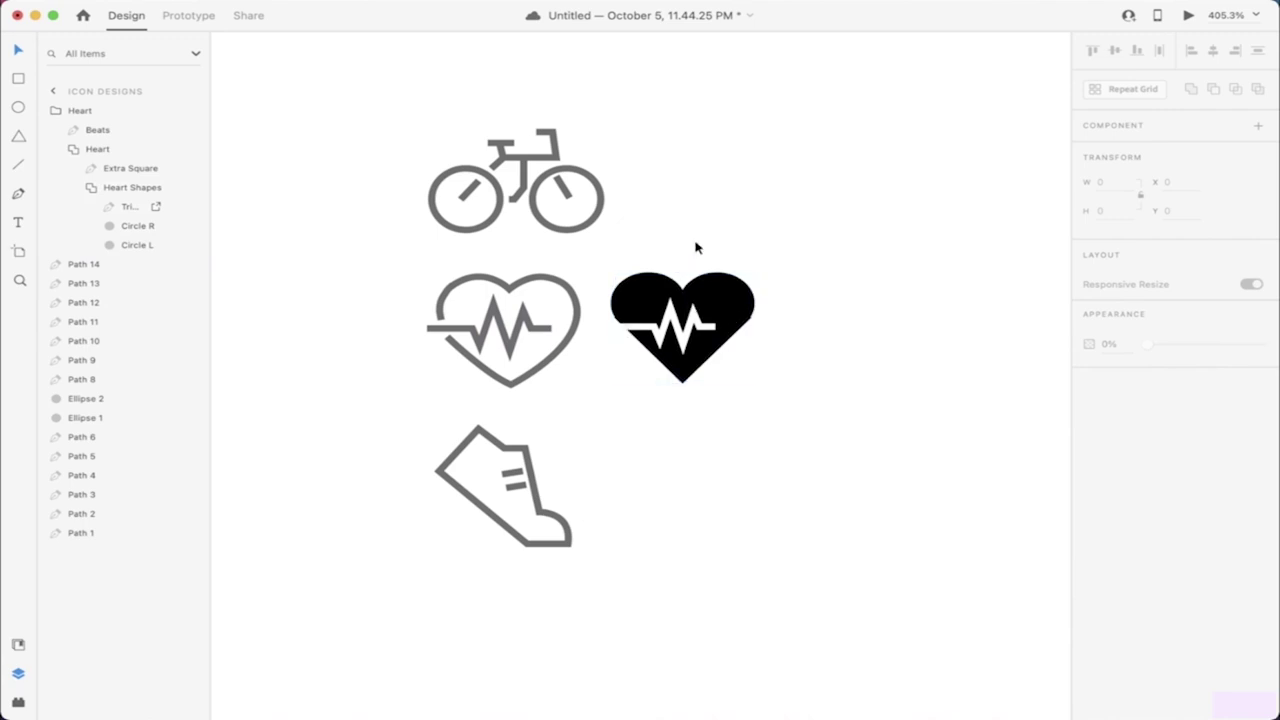
Step: Collapse the nested heart shapes and the whole Heart group in the layer list, and clear the selection
click(91, 188)
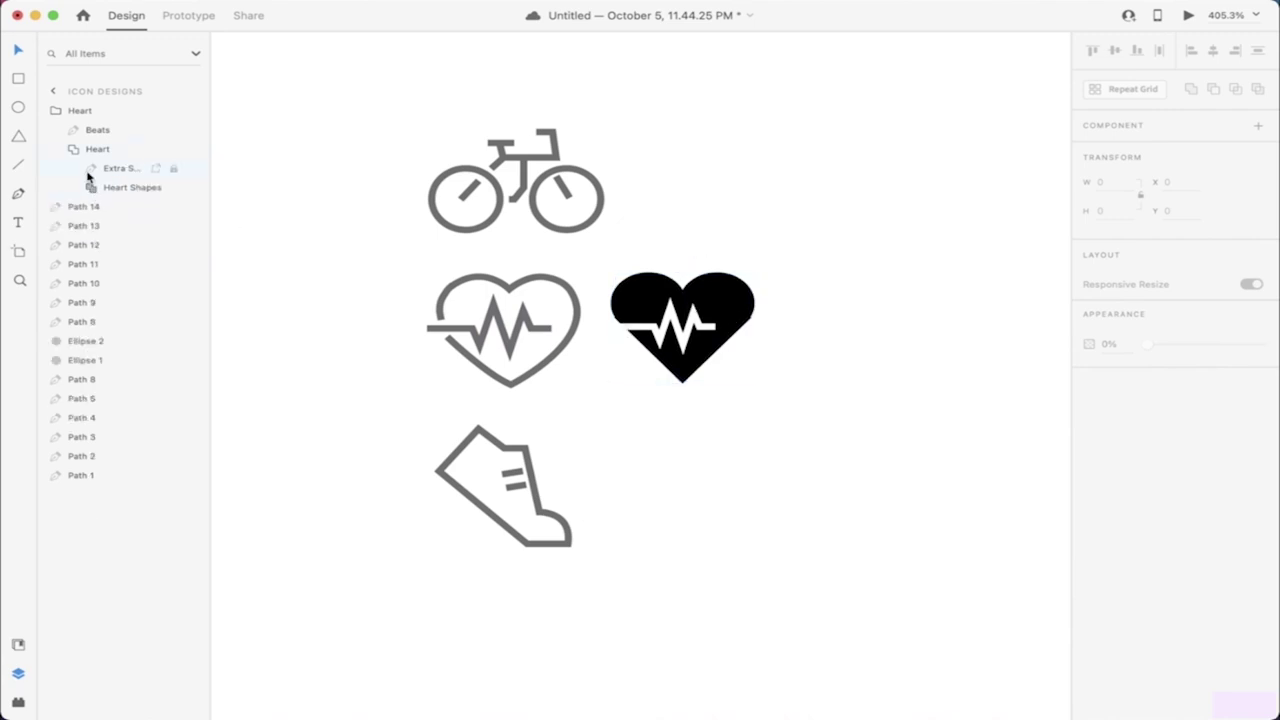
click(91, 174)
click(73, 148)
click(73, 131)
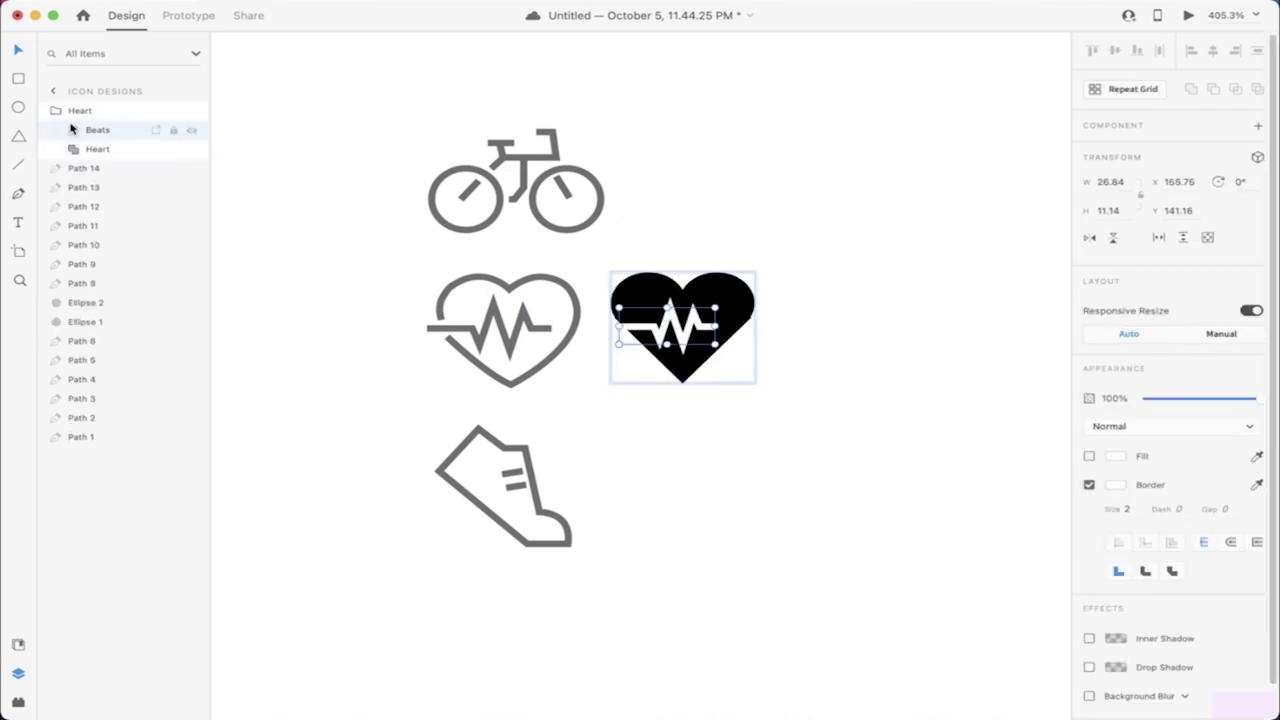
click(57, 113)
click(886, 523)
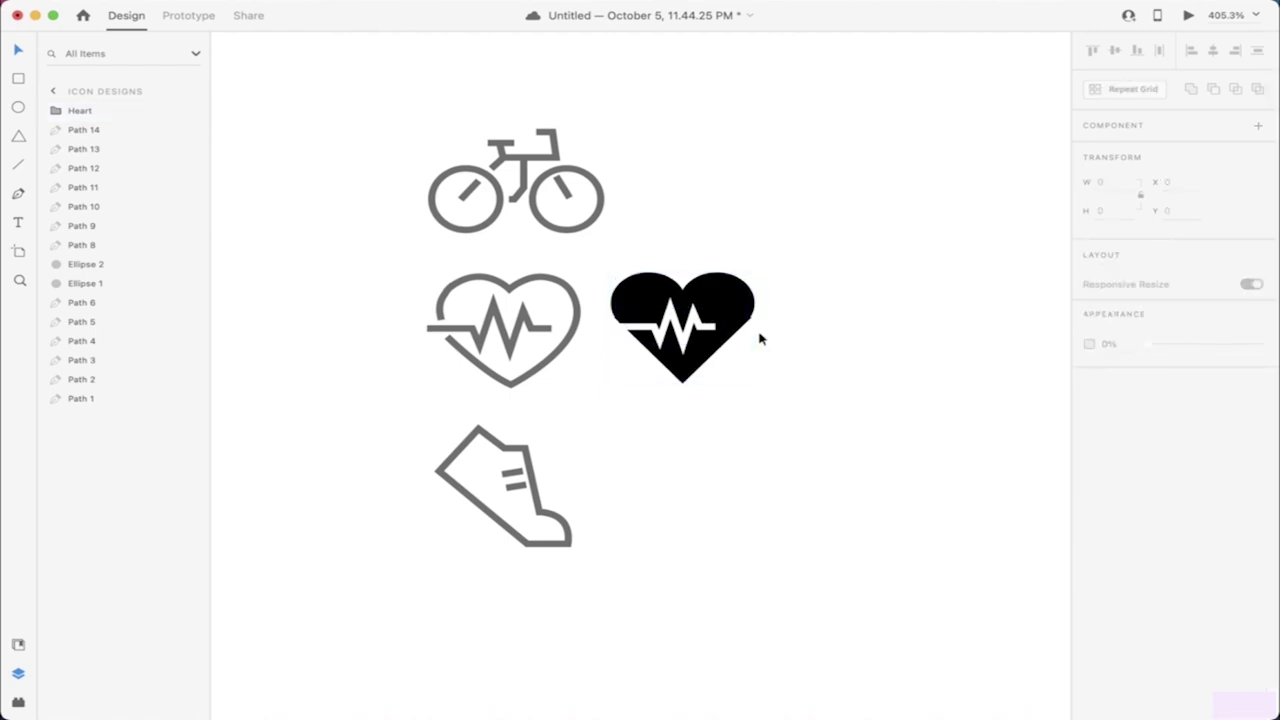
Step: Try moving the bicycle's frame path away from the rest of the icon, and undo the move
key(Escape)
scroll(692, 434, down, 1)
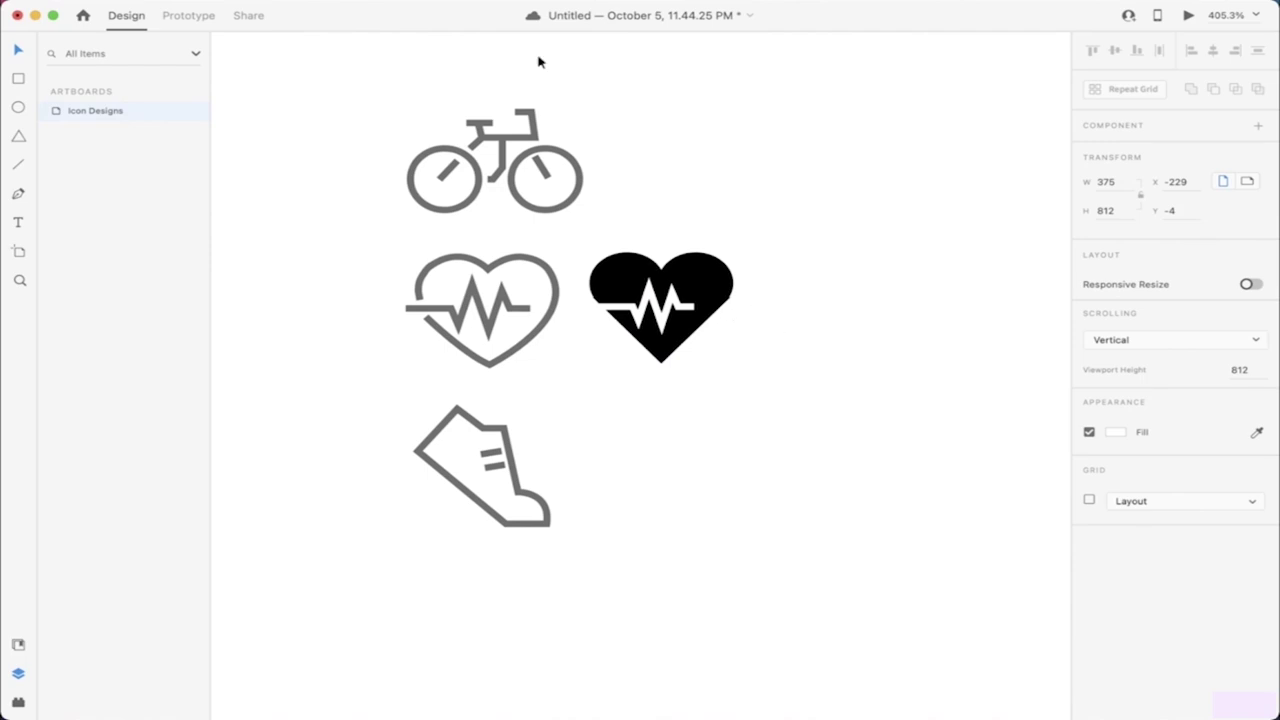
click(366, 89)
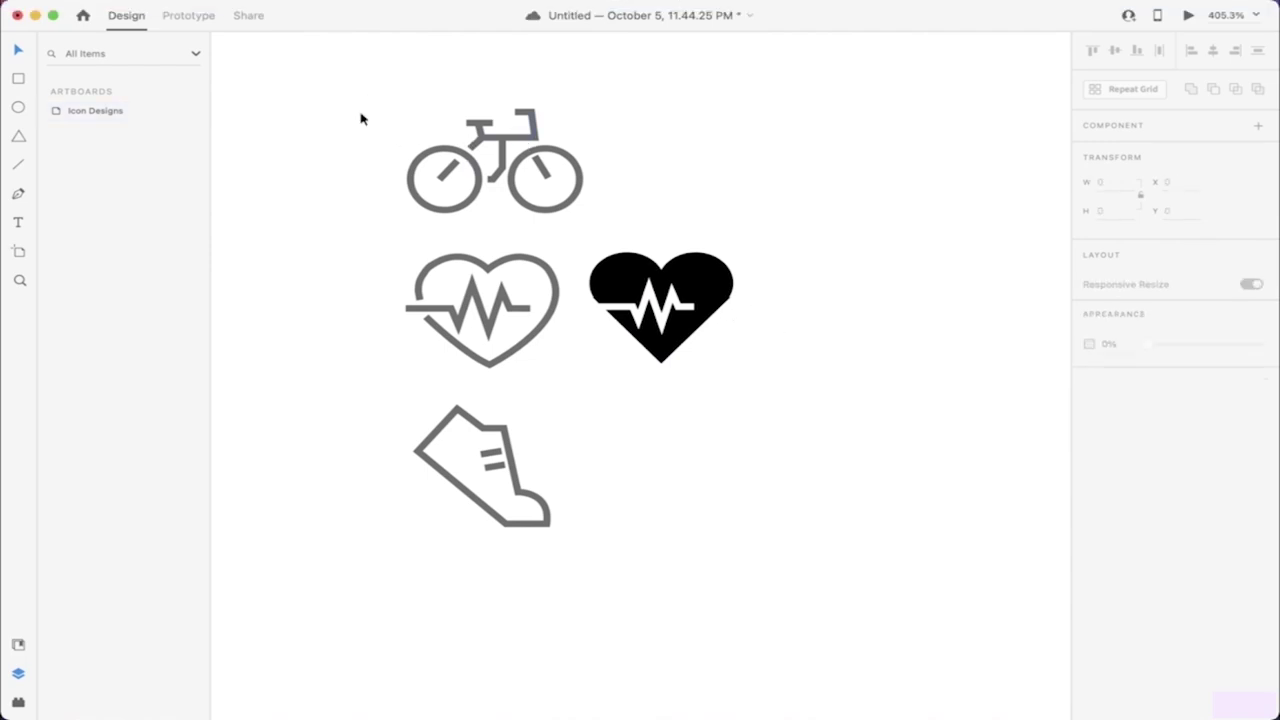
drag(507, 138, 655, 125)
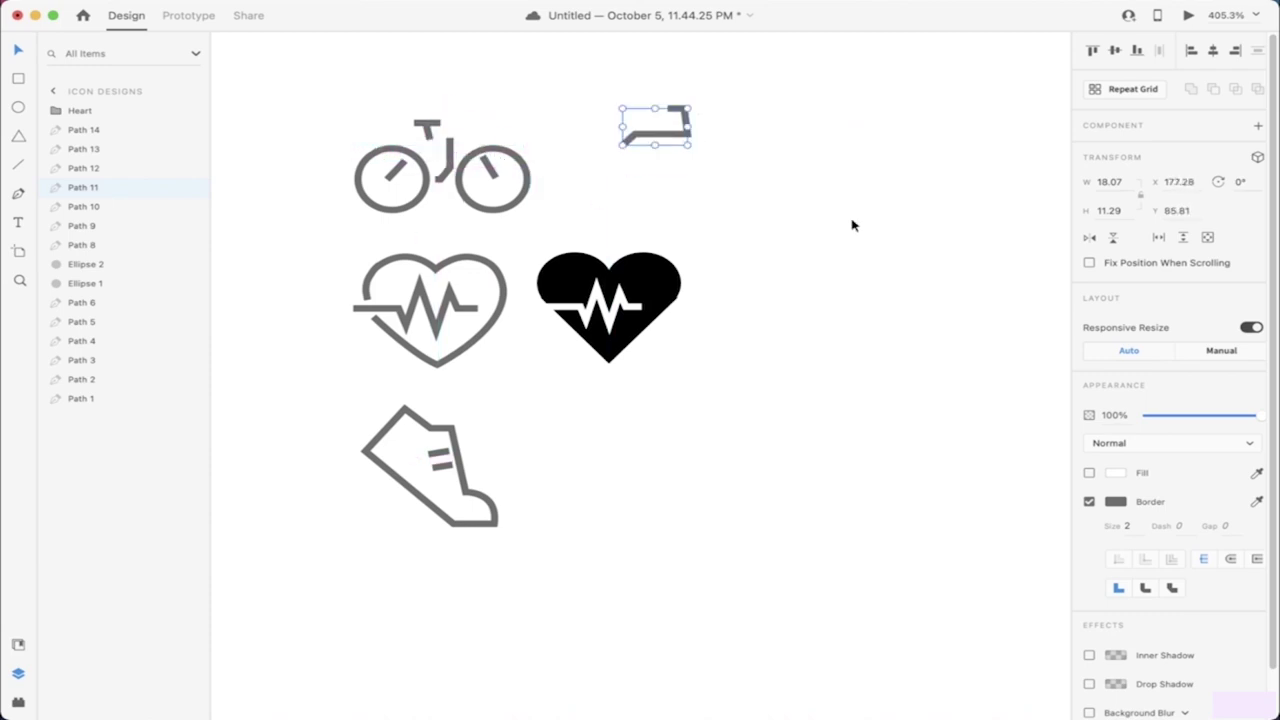
key(super+z)
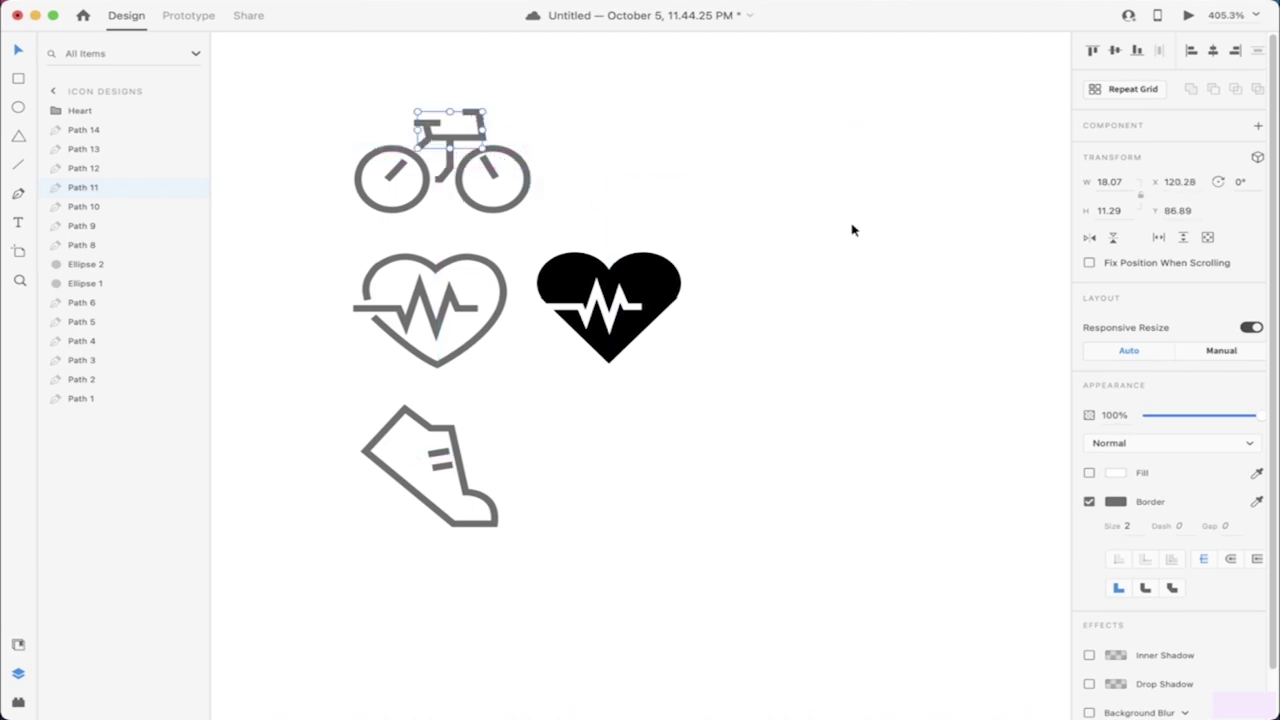
Step: Try moving all the bicycle's shapes together after selecting them as a whole, and undo the move
click(600, 145)
drag(302, 88, 605, 224)
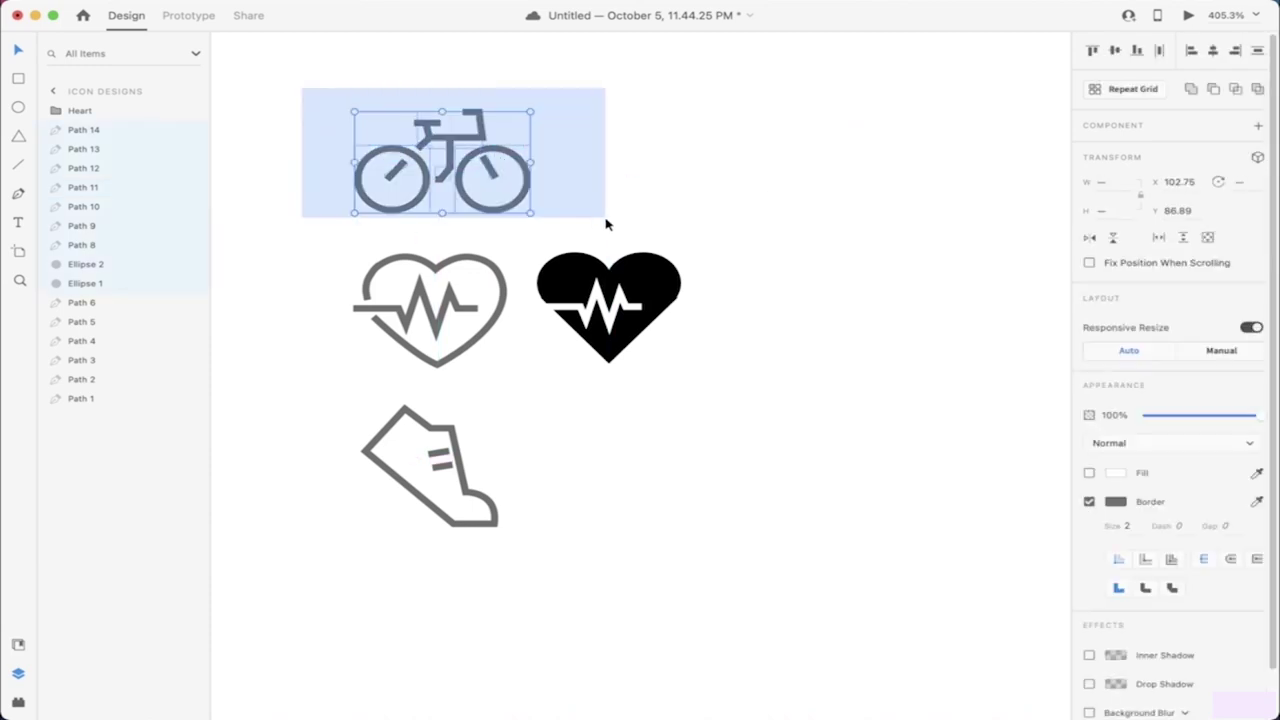
drag(497, 158, 658, 175)
key(super+z)
Step: Try selecting the bicycle icon with a selection marquee, and clear the selection
scroll(475, 198, left, 5)
scroll(475, 198, down, 1)
click(373, 223)
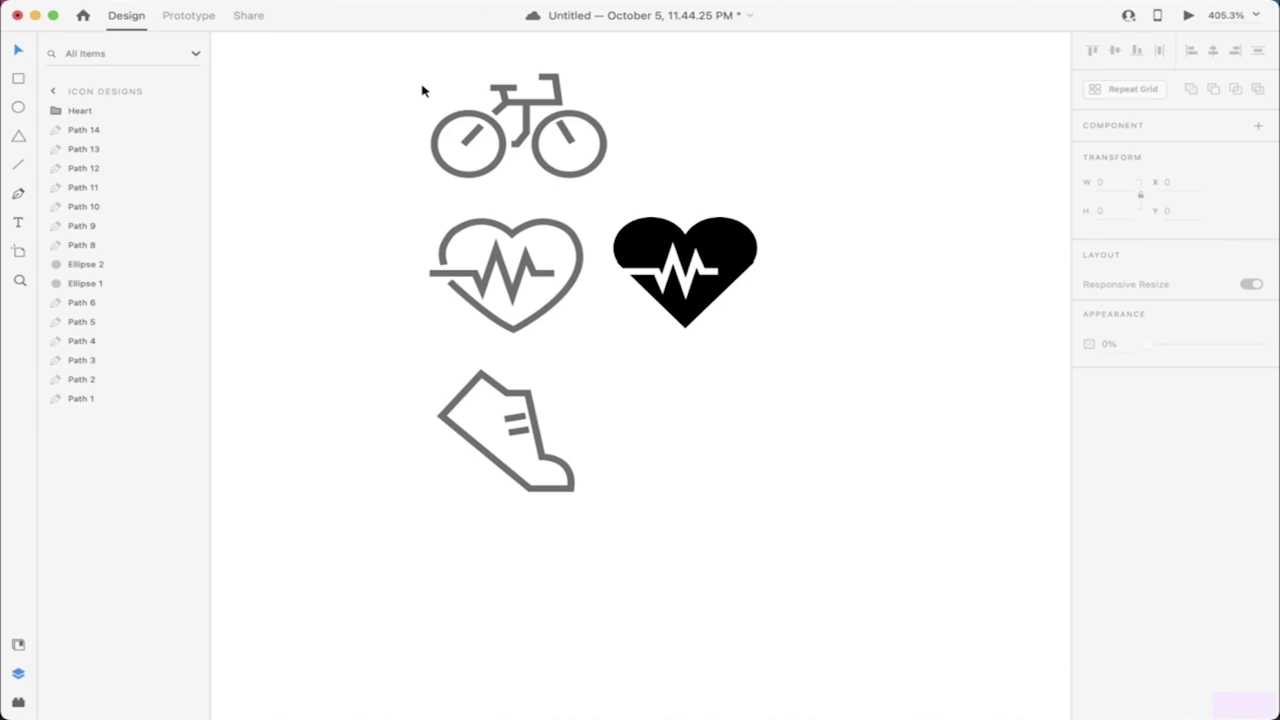
scroll(423, 74, up, 2)
scroll(423, 76, up, 2)
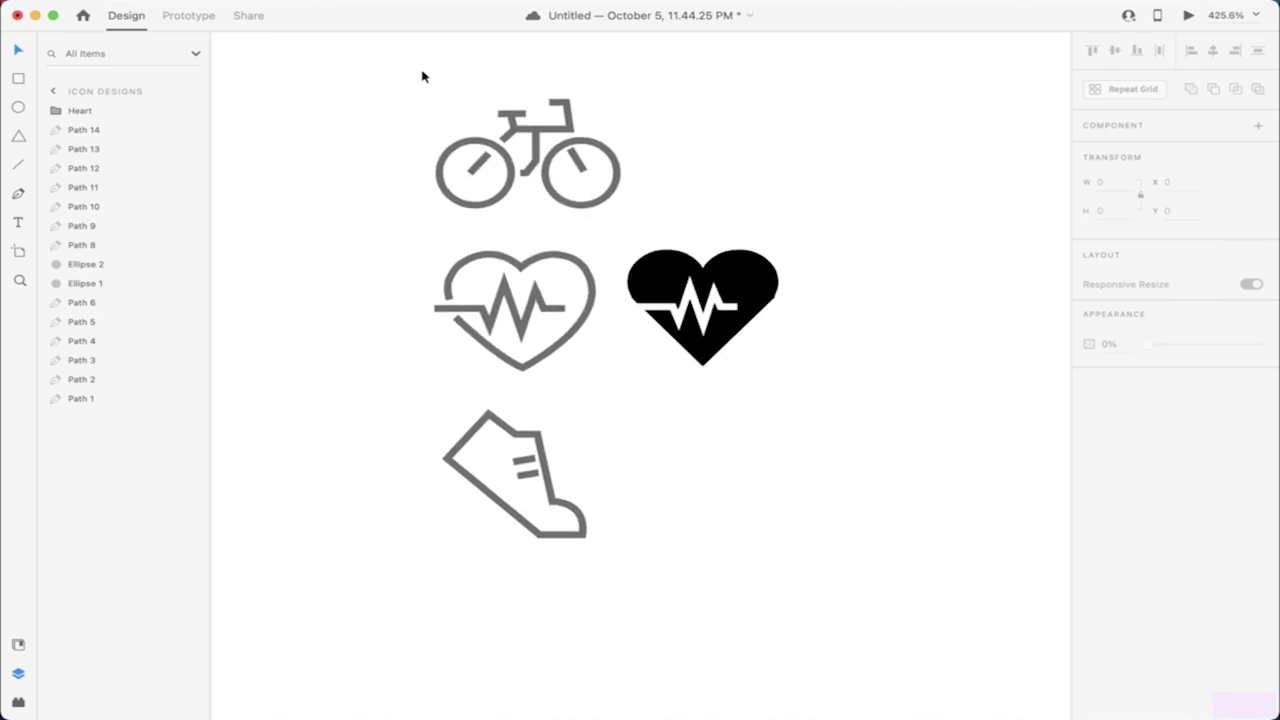
drag(415, 110, 680, 272)
drag(371, 113, 788, 344)
click(651, 163)
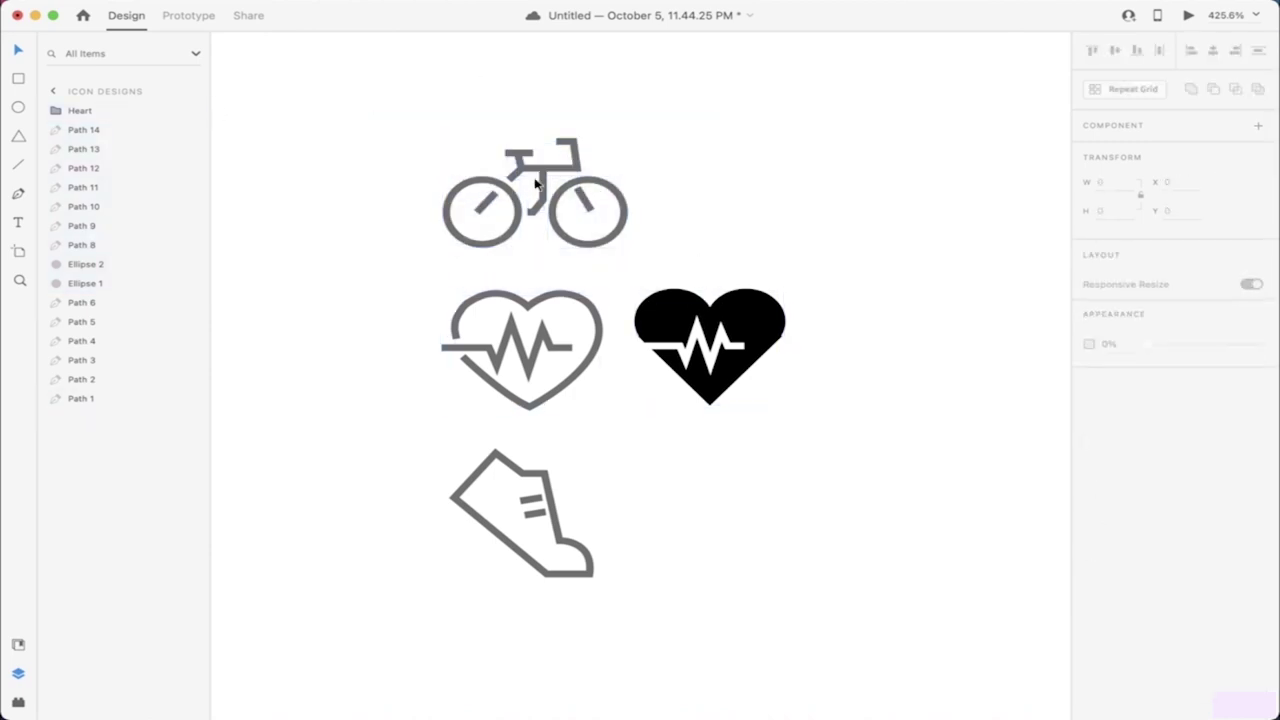
Step: Group all the bicycle's shapes from Ellipse 1 to Path 14, test moving the group, and undo the move
click(489, 188)
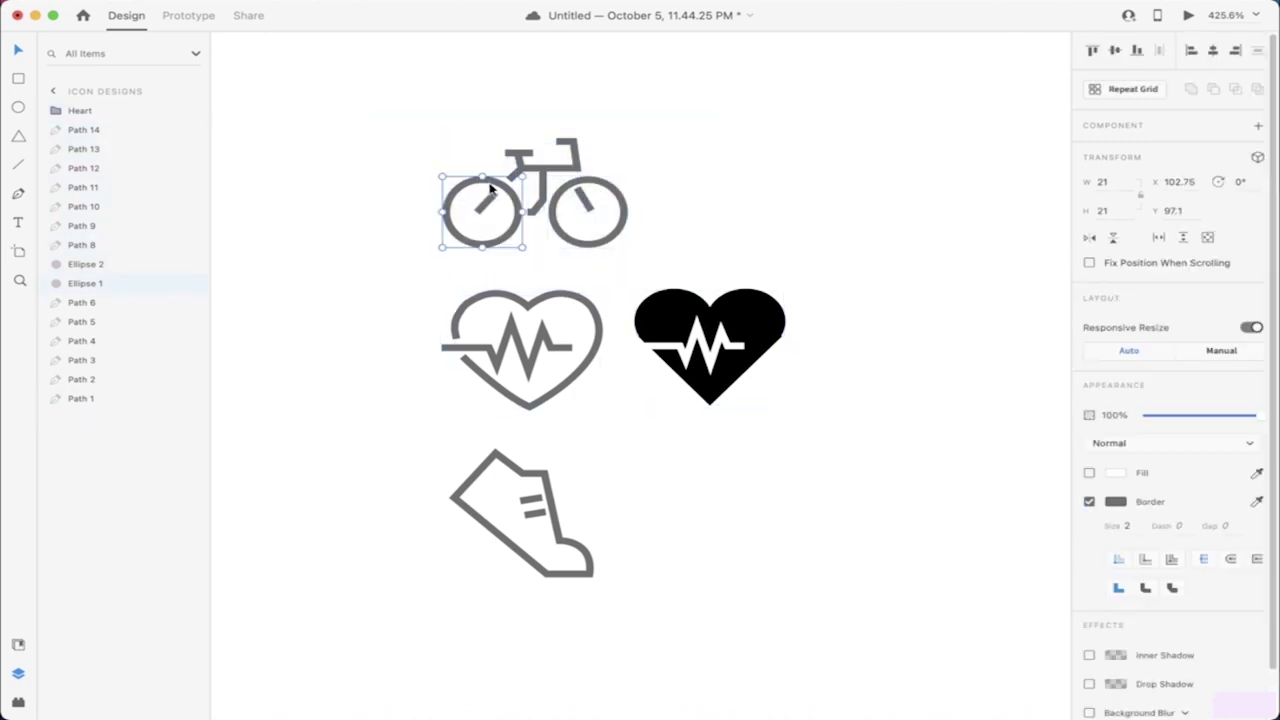
click(283, 277)
click(140, 284)
shift+click(114, 131)
drag(565, 170, 517, 152)
key(super+z)
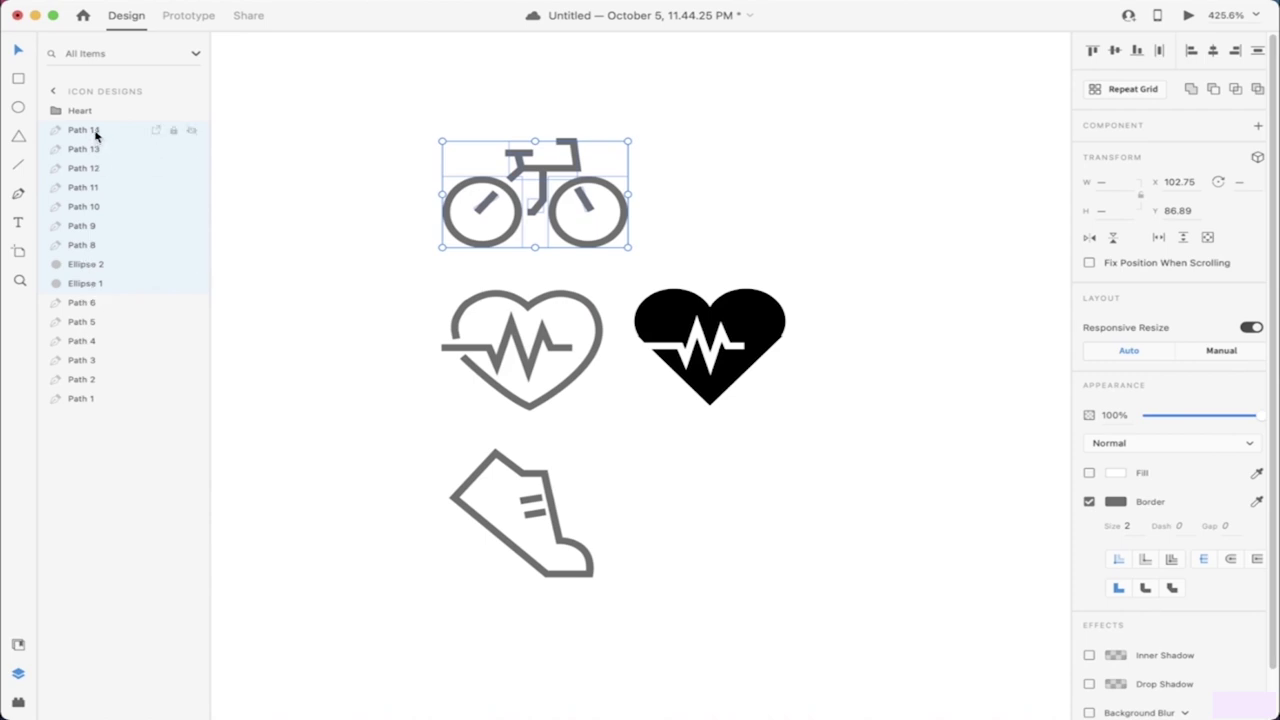
right_click(537, 172)
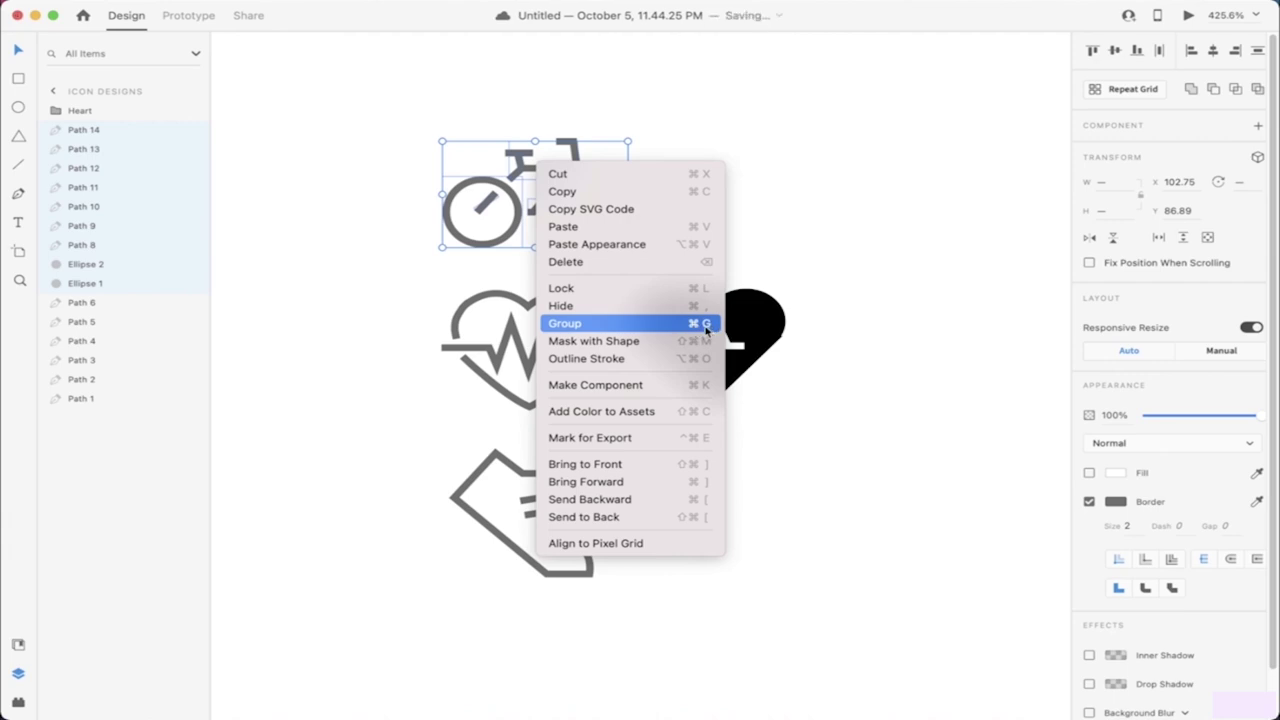
click(706, 325)
drag(547, 190, 510, 193)
key(super+z)
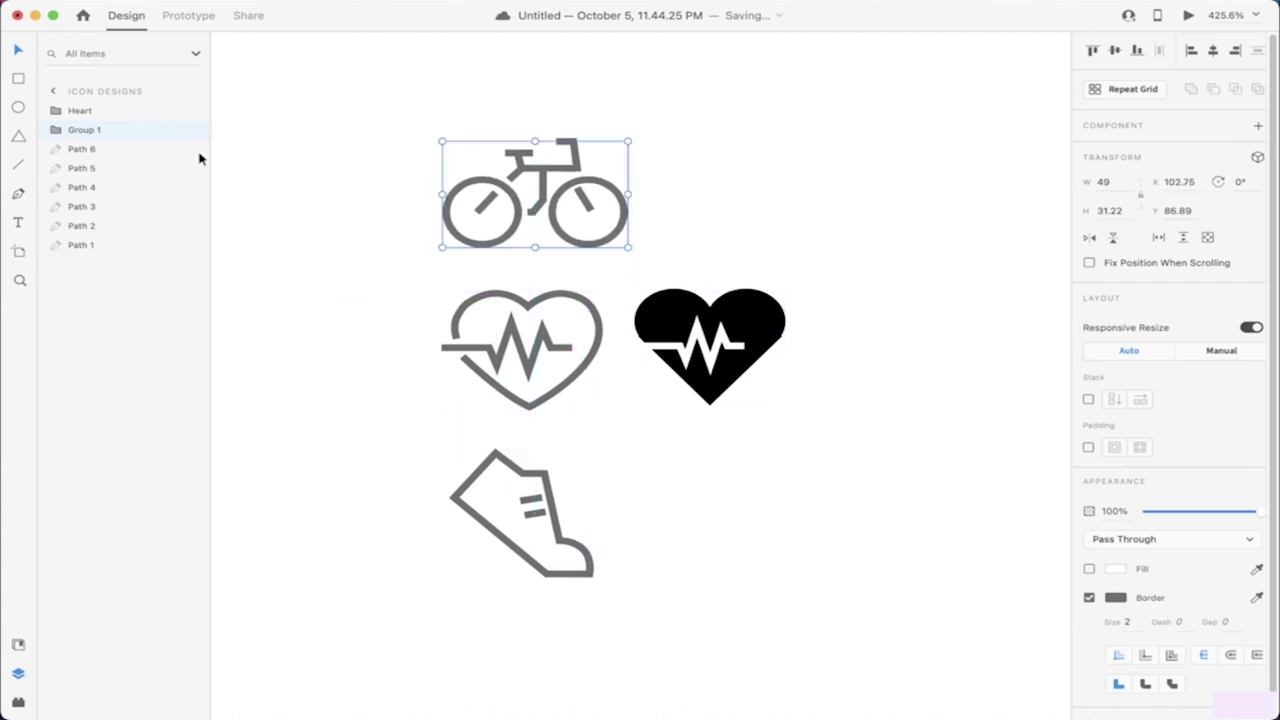
Step: Rename the grouped bicycle layer, Group 1, as Bicycle
double_click(72, 131)
text(B)
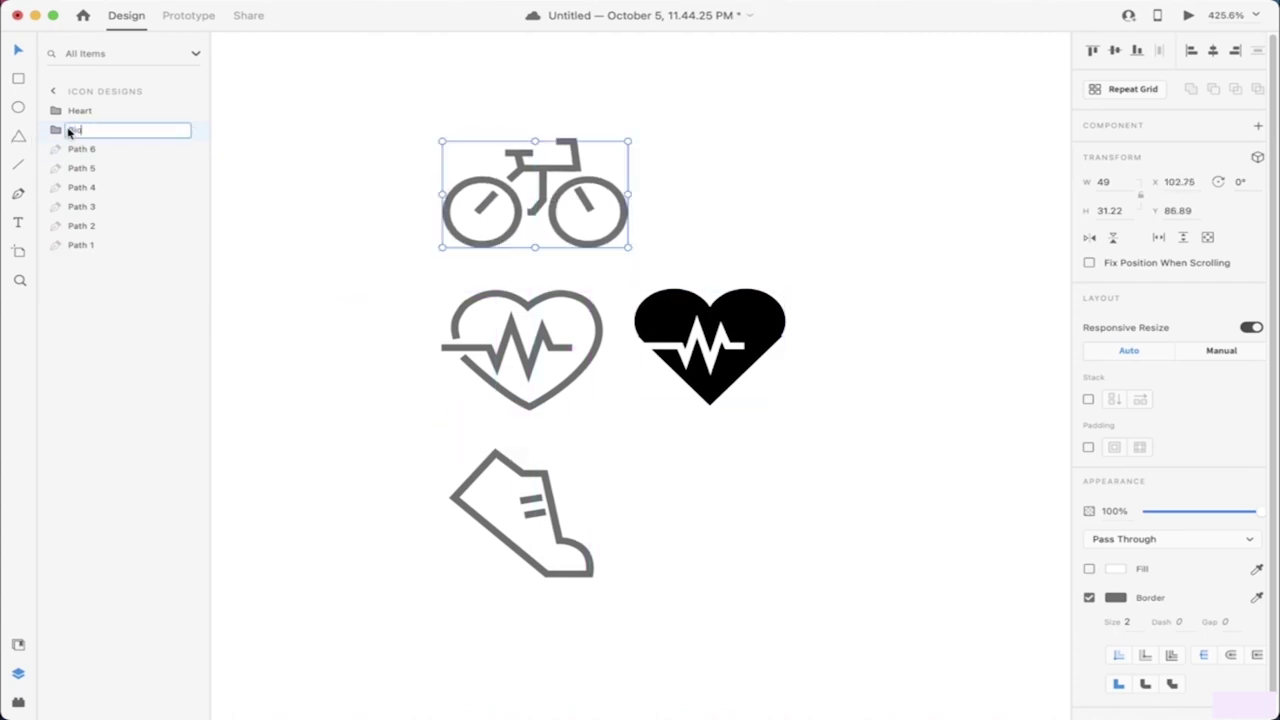
text(icycle)
key(Return)
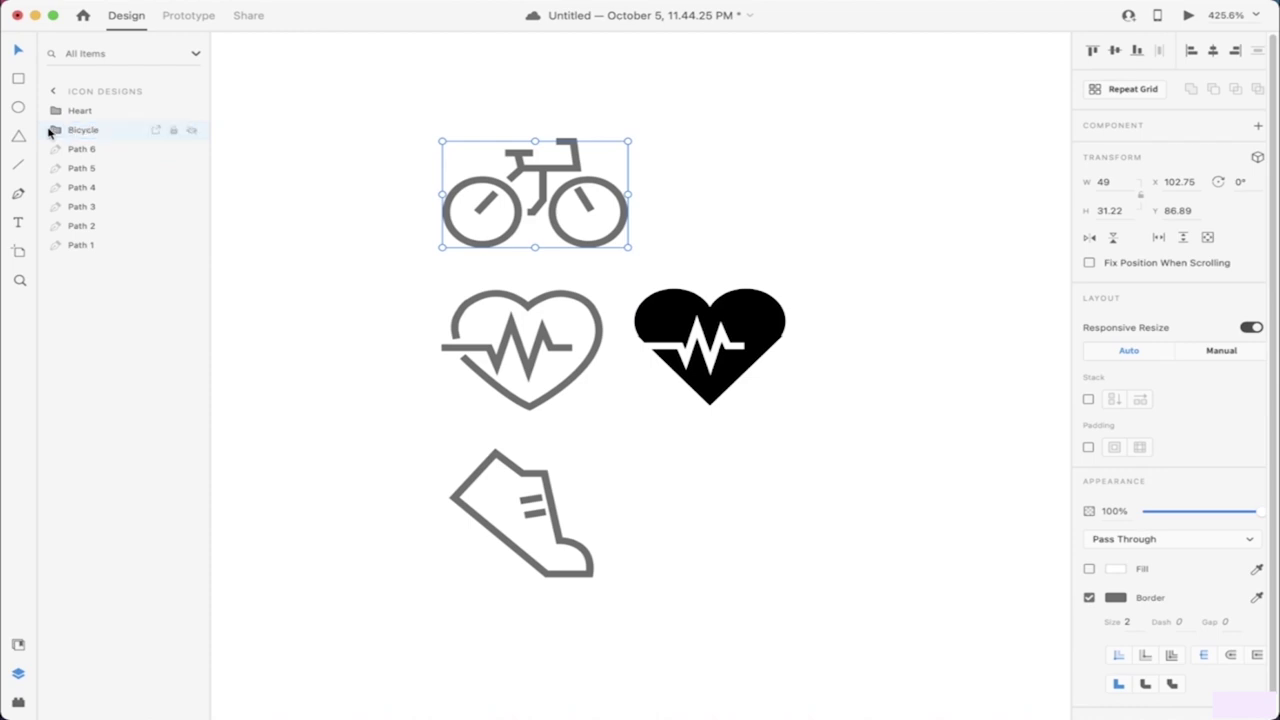
Step: Expand the Bicycle group and select its paths and ellipses one after another to identify which bicycle part each one is
click(53, 130)
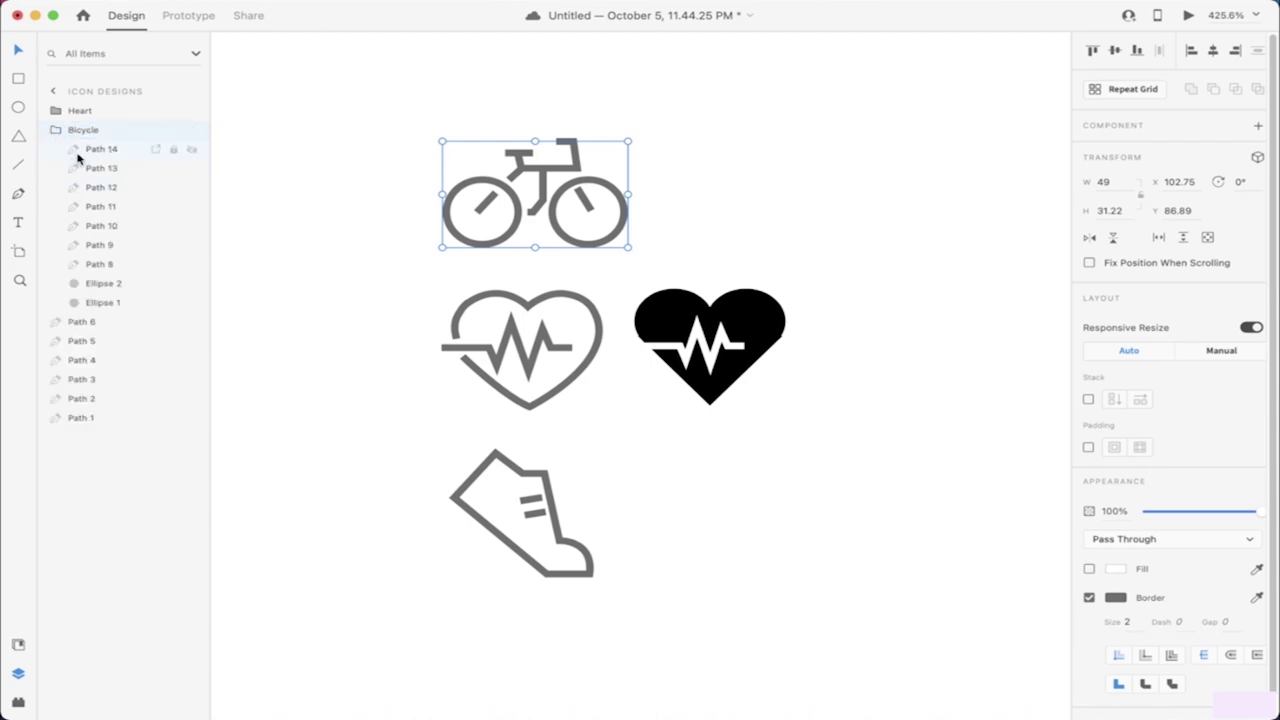
click(86, 168)
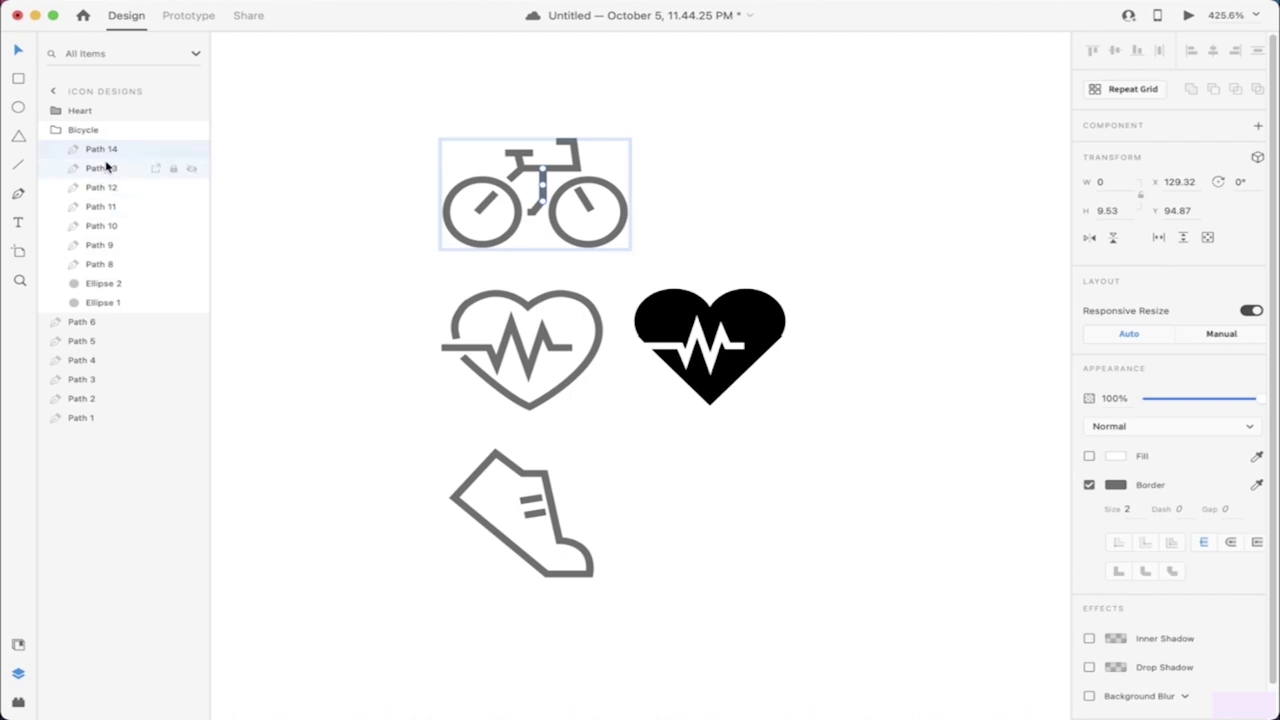
click(101, 188)
click(100, 206)
click(100, 225)
click(100, 245)
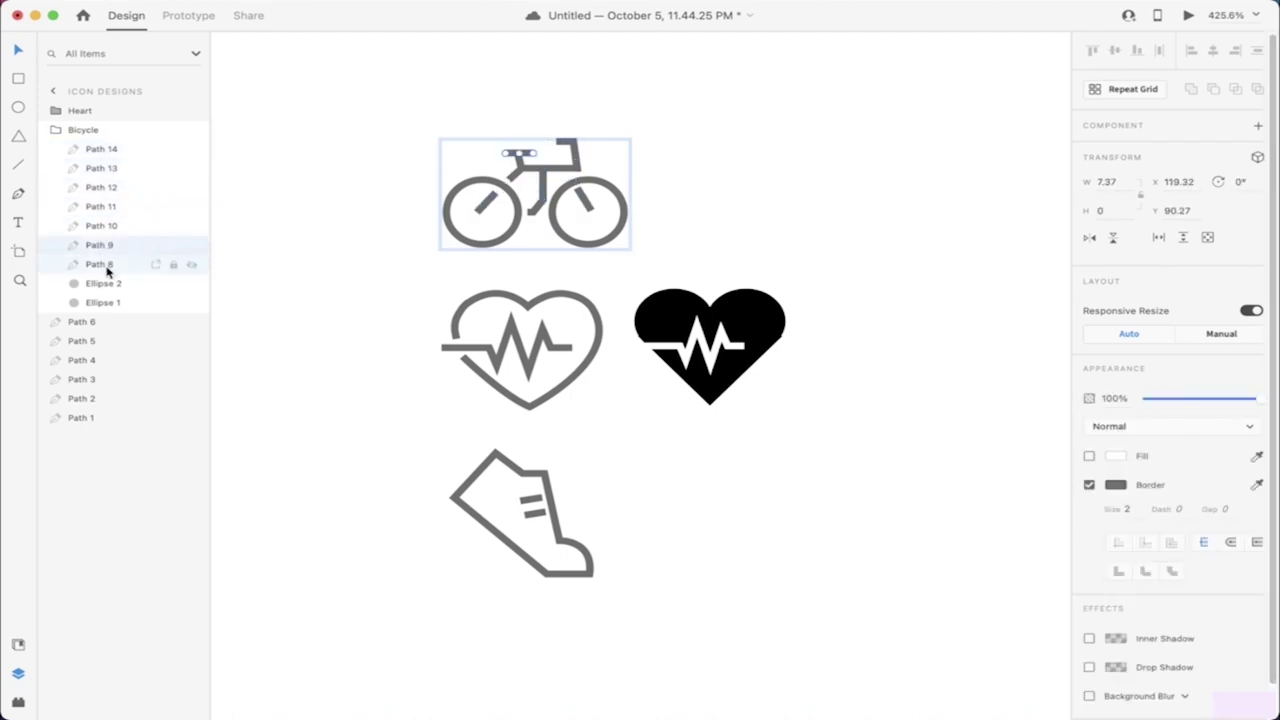
click(104, 264)
click(107, 284)
click(107, 302)
click(106, 285)
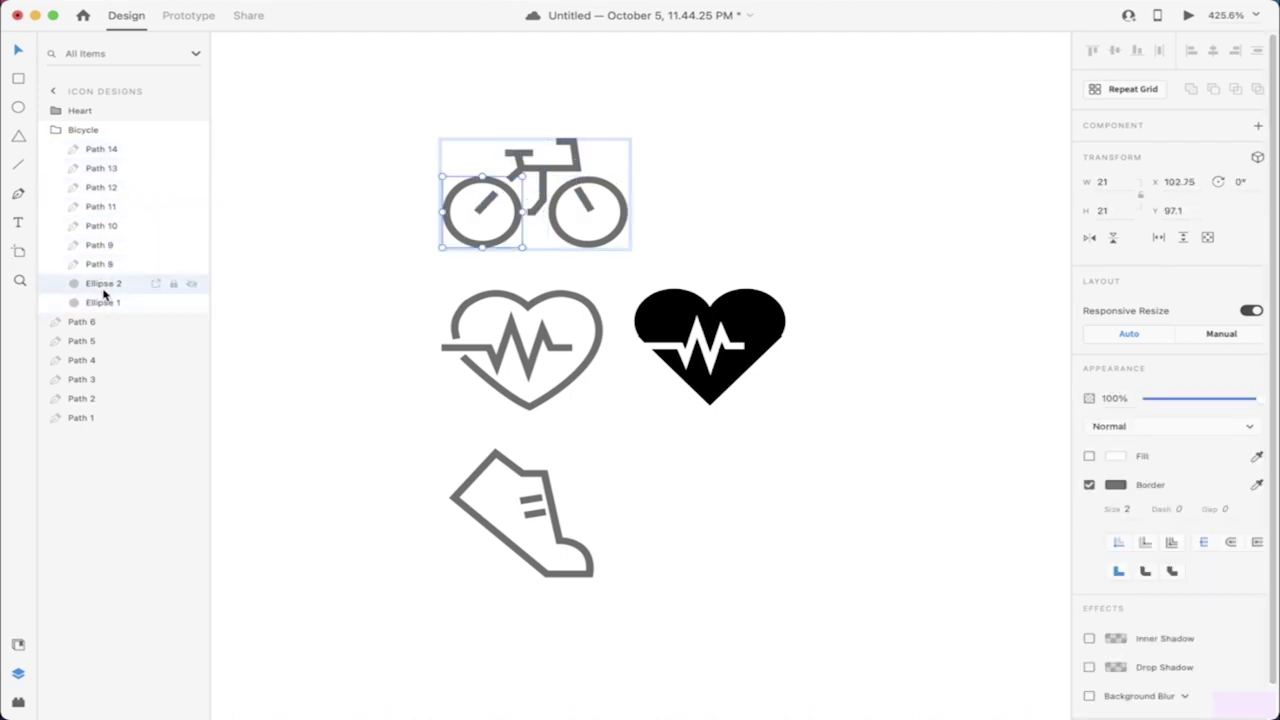
Step: Rename Path 14, the bicycle's vertical frame line, as Center Line
click(118, 152)
double_click(118, 152)
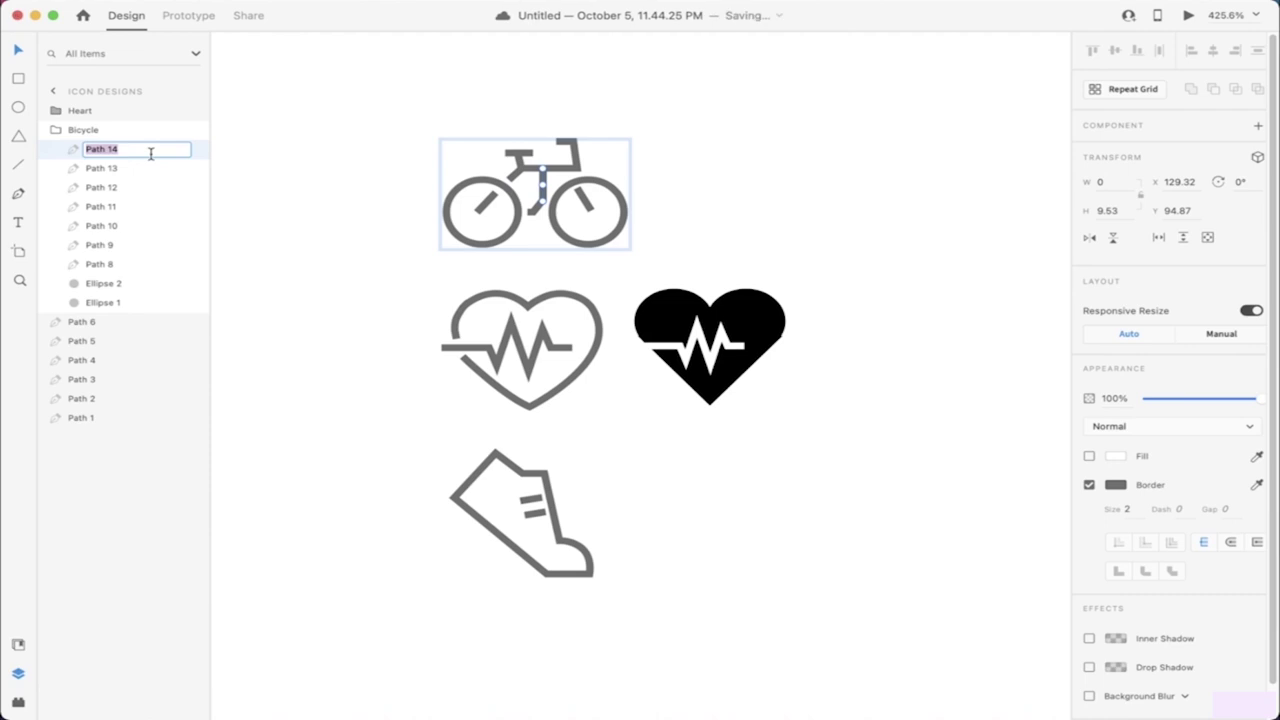
text(Center Line)
key(Return)
Step: Rename the two spoke lines, Path 13 and Path 12, as Wheel Line L and Wheel Line R
double_click(103, 169)
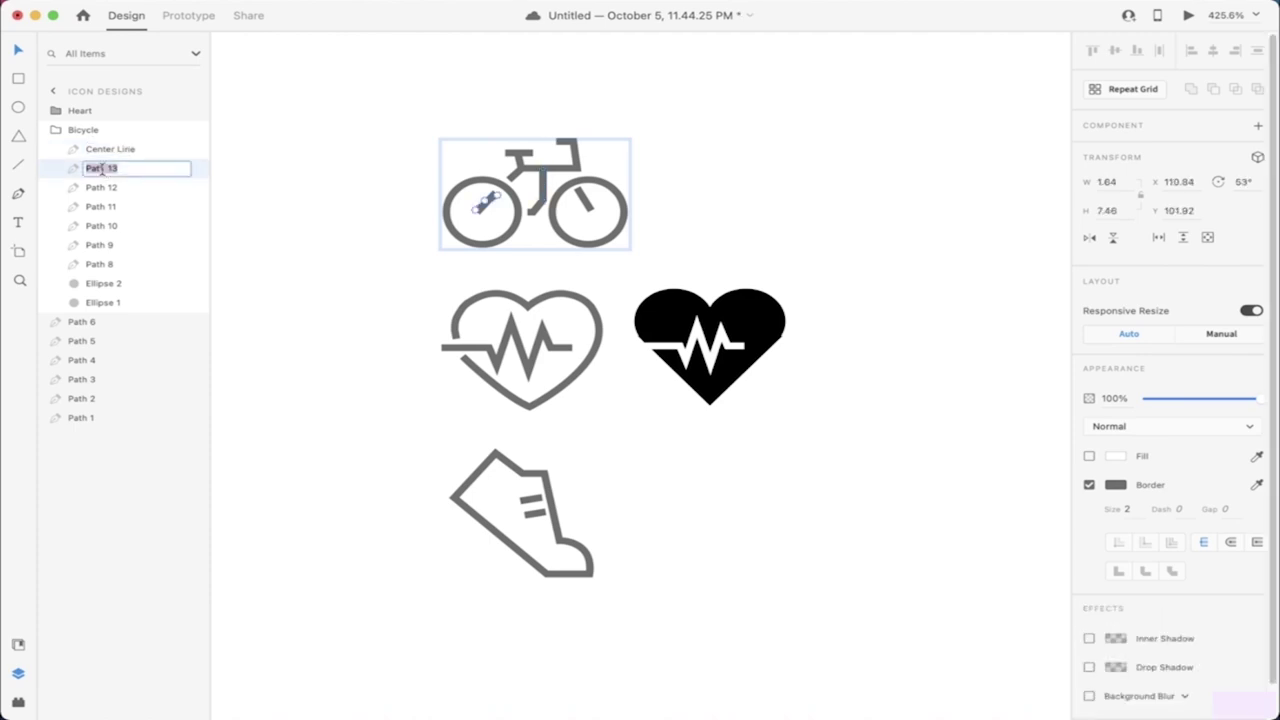
text(Wheel Line L)
key(Return)
click(90, 196)
double_click(90, 193)
text(Wheel)
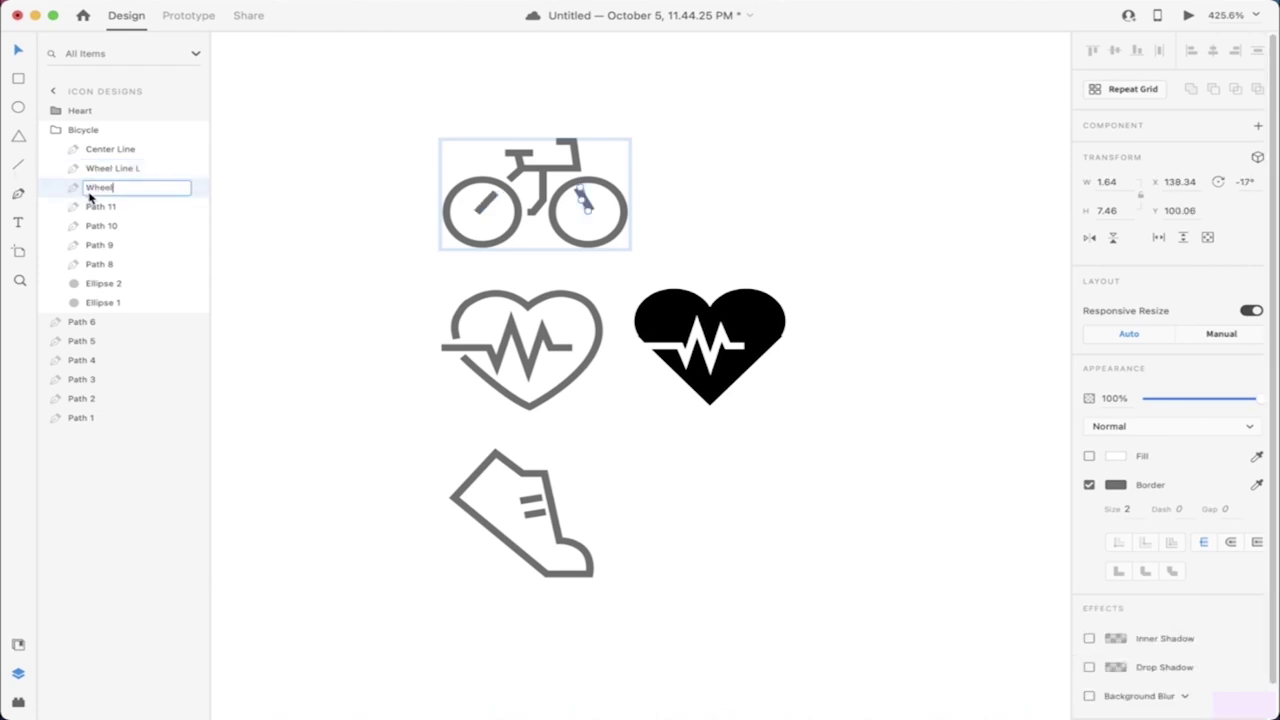
text( Line R)
key(Return)
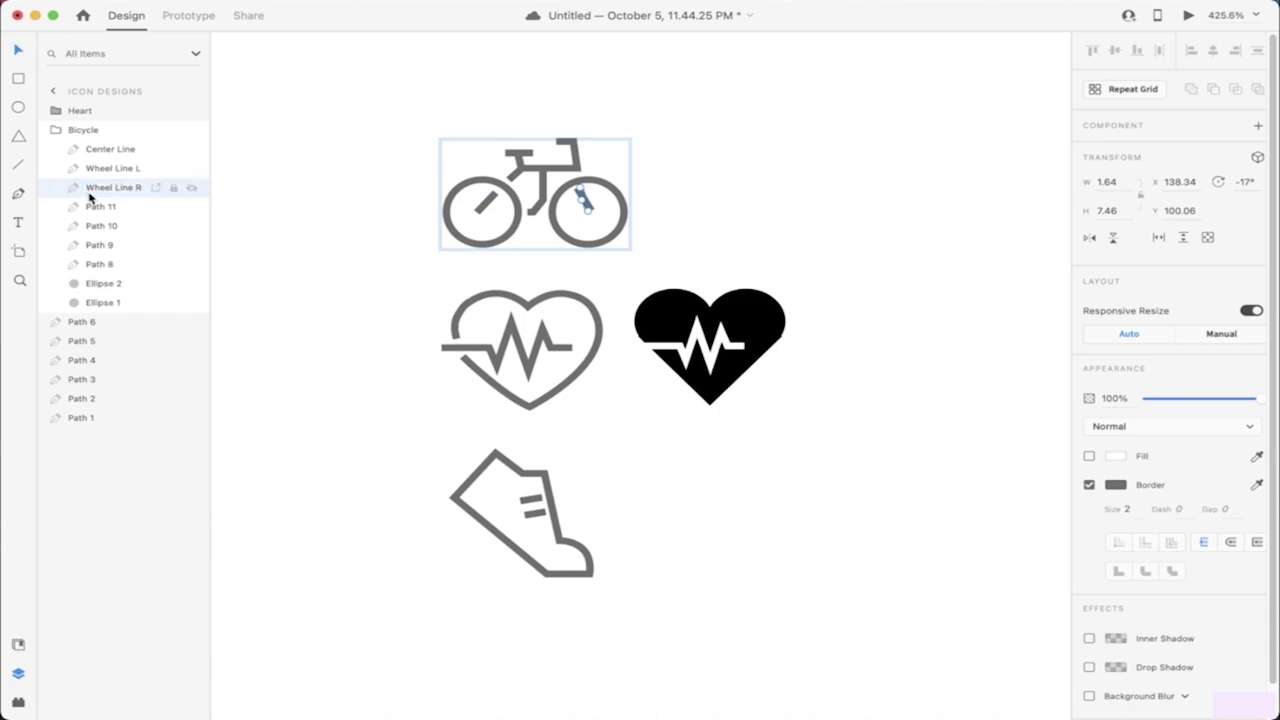
Step: Rename Path 11, the bicycle's upper frame and handlebar path, as Upper Center
click(105, 208)
double_click(110, 208)
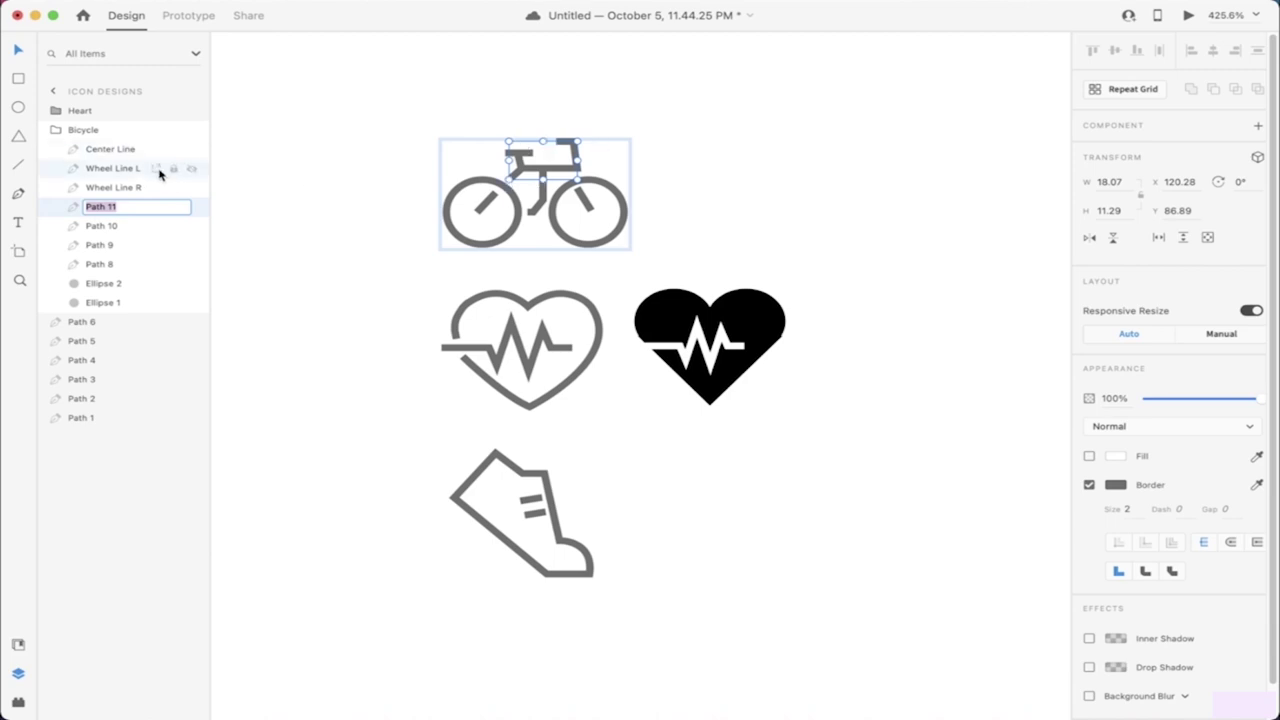
text(Upper Center)
key(Return)
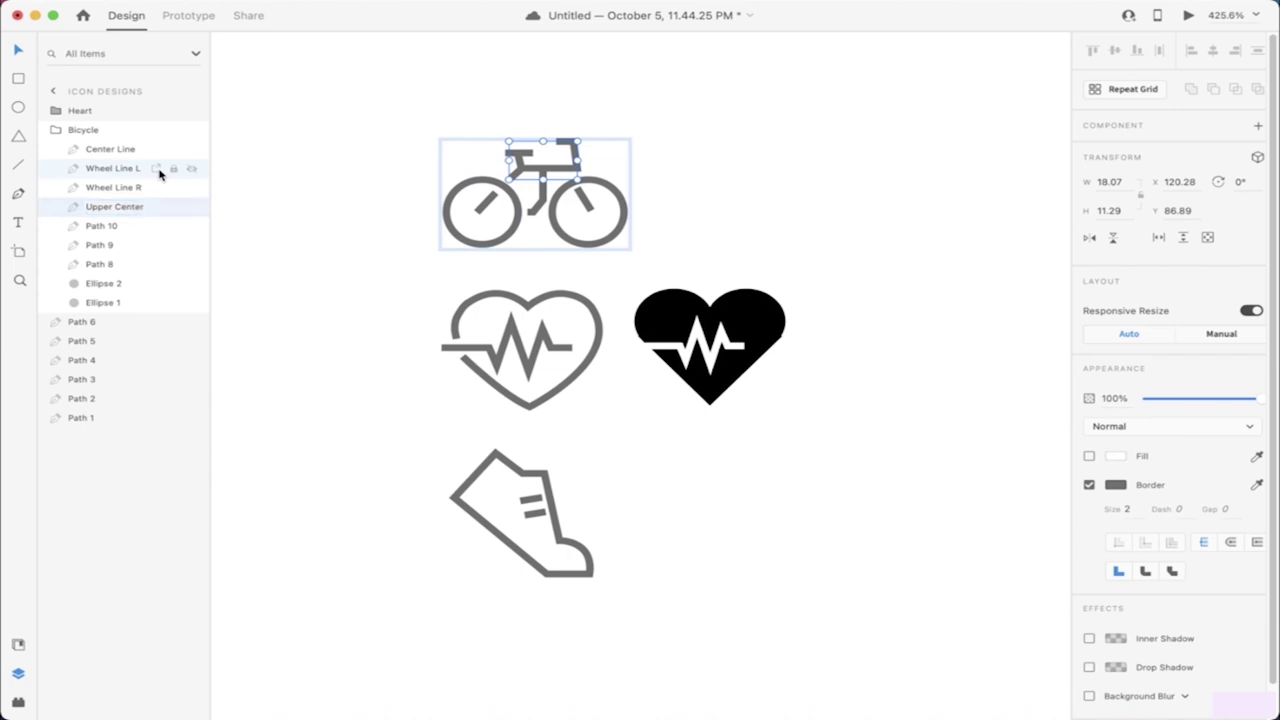
Step: Rename Path 10 as Seat Support and Path 9 as Seat in the Bicycle group
click(111, 228)
double_click(110, 228)
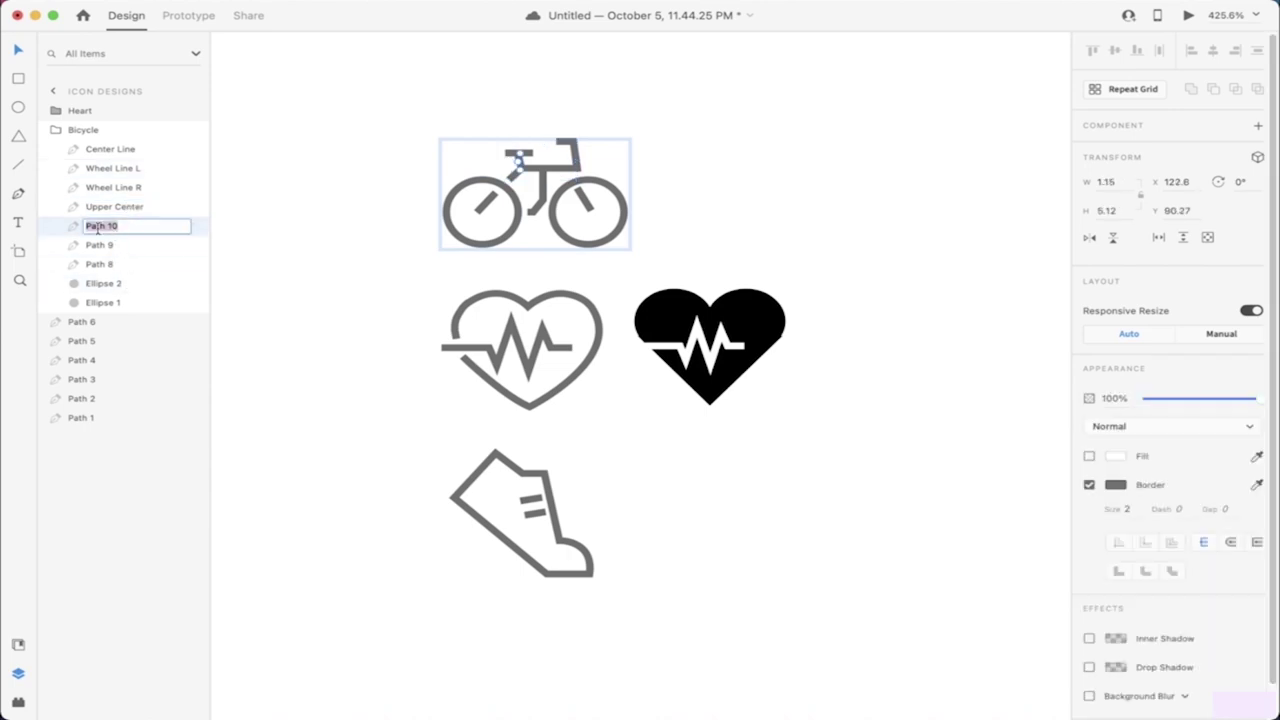
text(Seat)
text(Support)
key(Return)
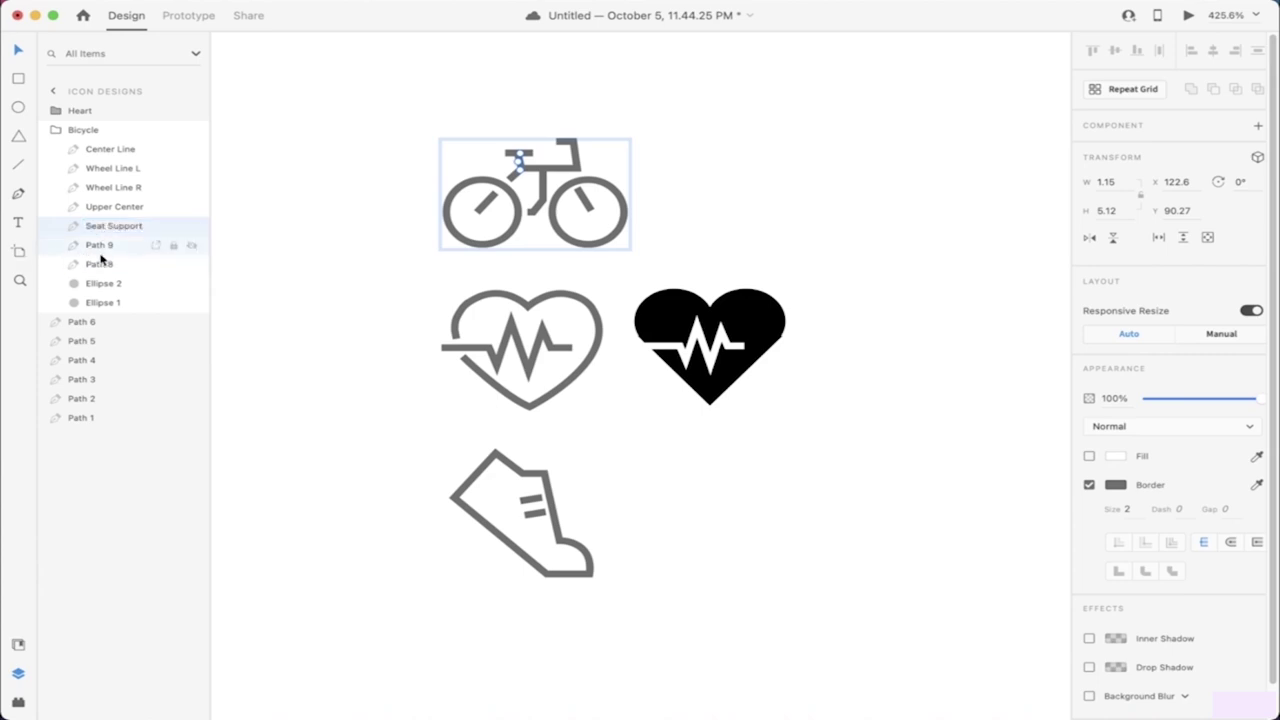
click(101, 250)
double_click(104, 246)
text(Seat)
key(Return)
Step: Rename Path 8, the small path between the wheels, as Pedal
double_click(93, 264)
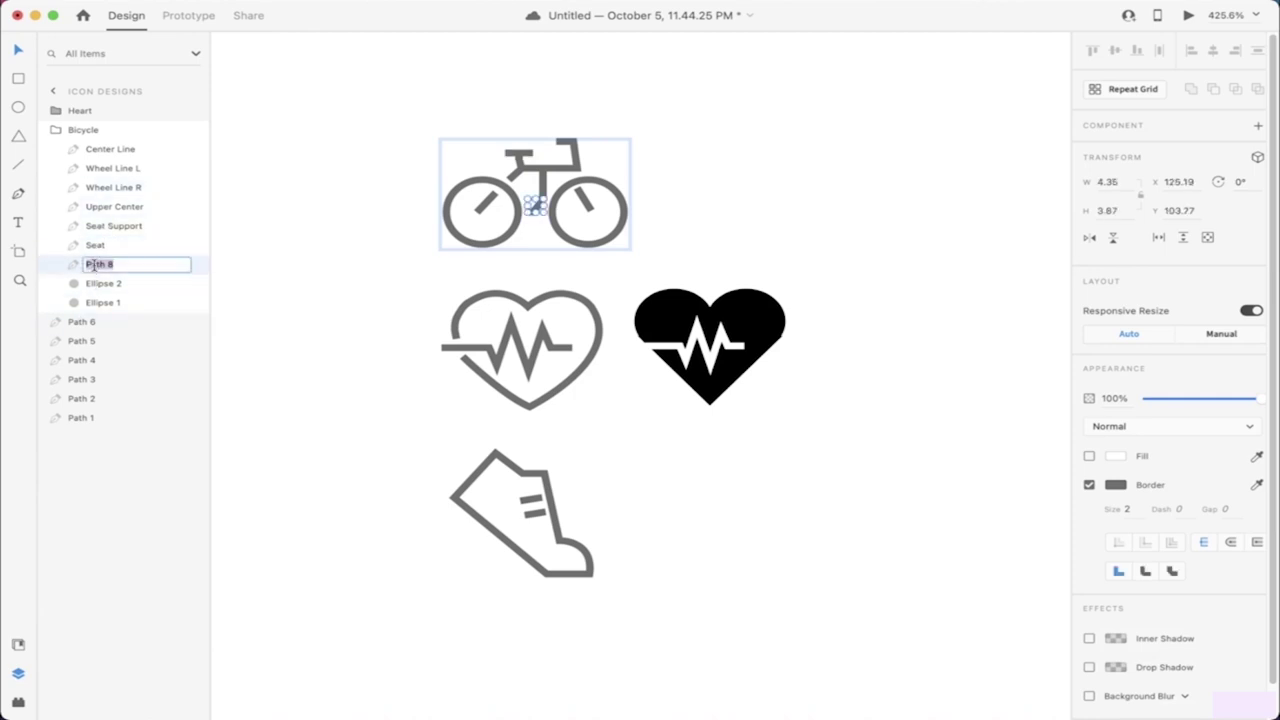
text(Pedal)
key(Return)
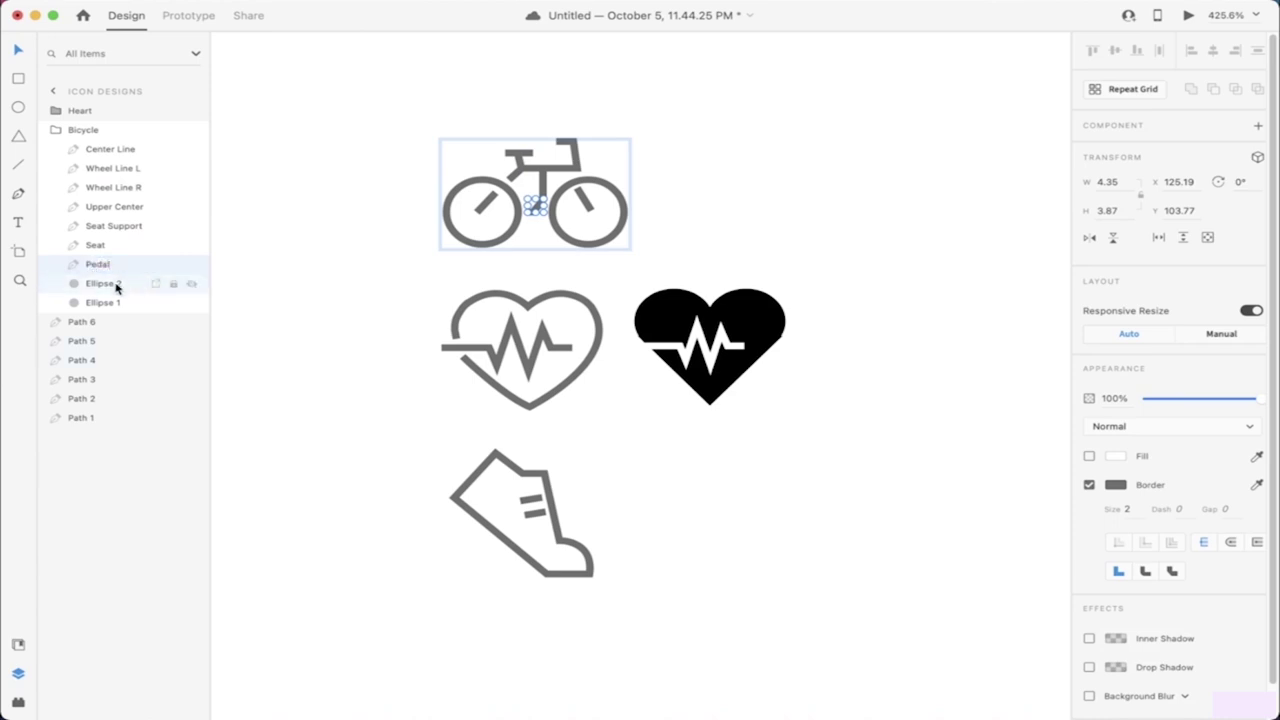
Step: Rename the wheel circles, Ellipse 2 as Wheel R and Ellipse 1 as Wheel L, and clear the selection
double_click(114, 284)
text(W)
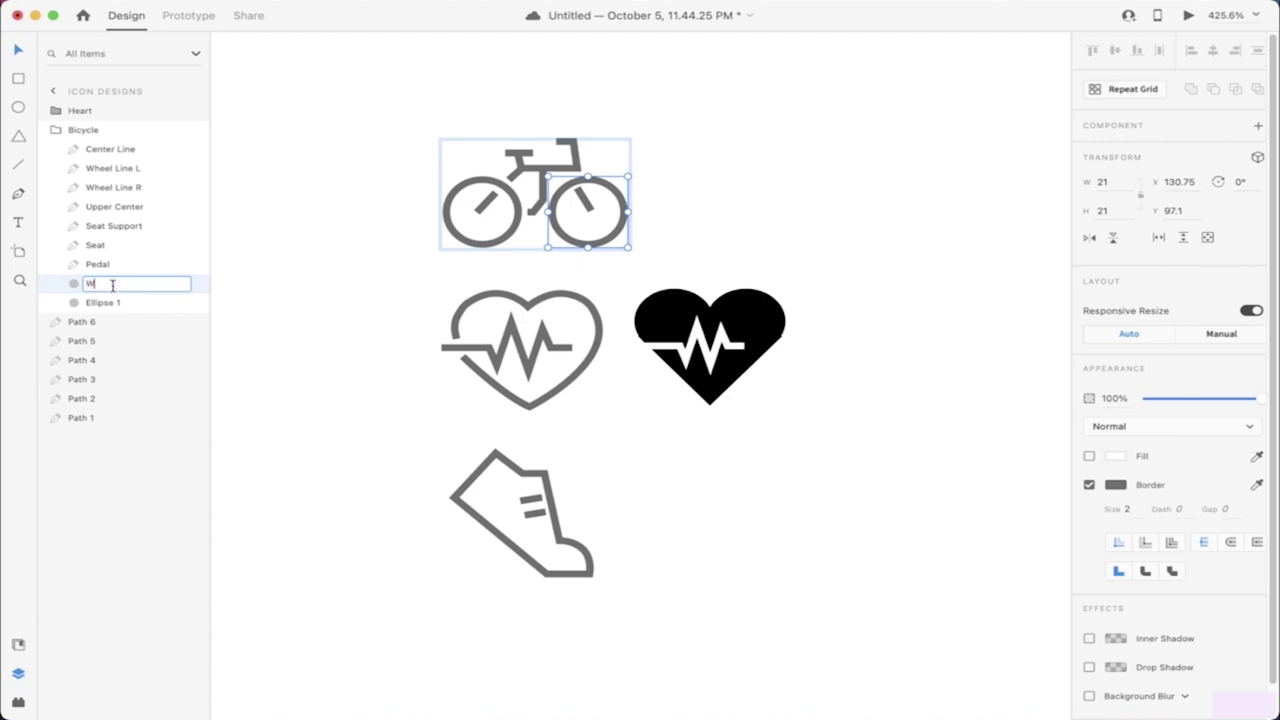
text(heel R)
key(Return)
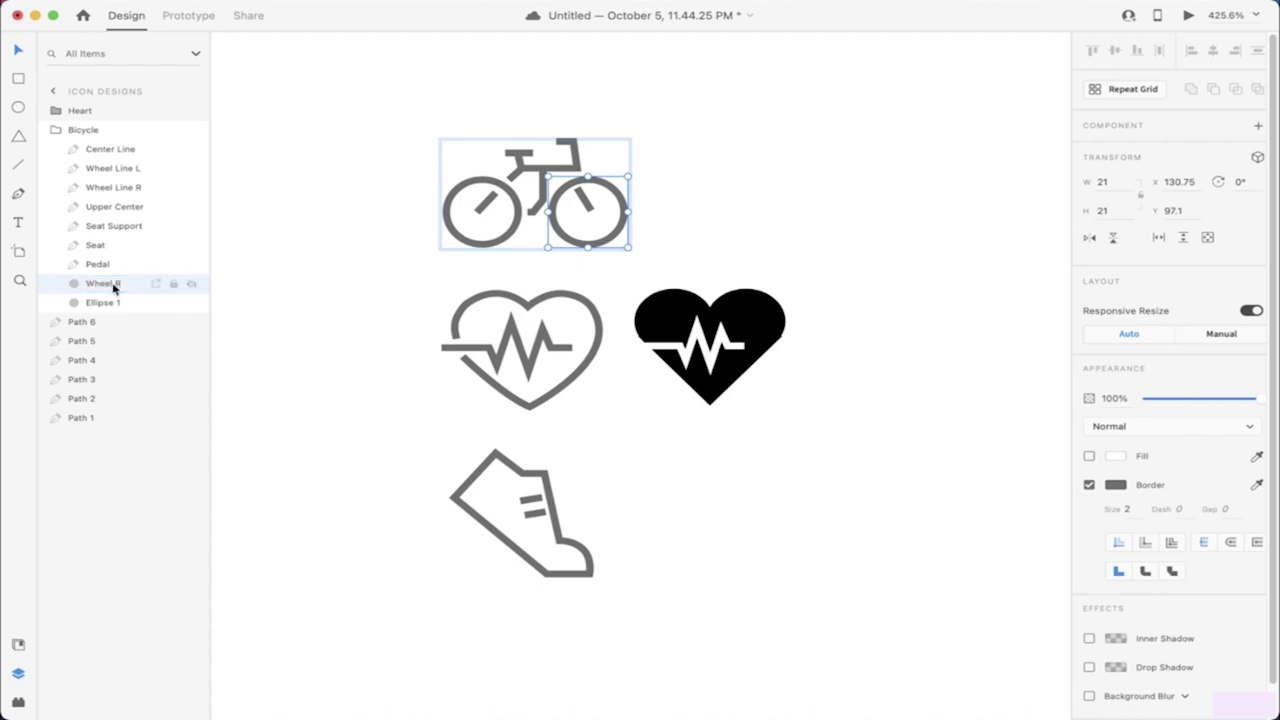
double_click(110, 303)
text(Wheel L)
key(Return)
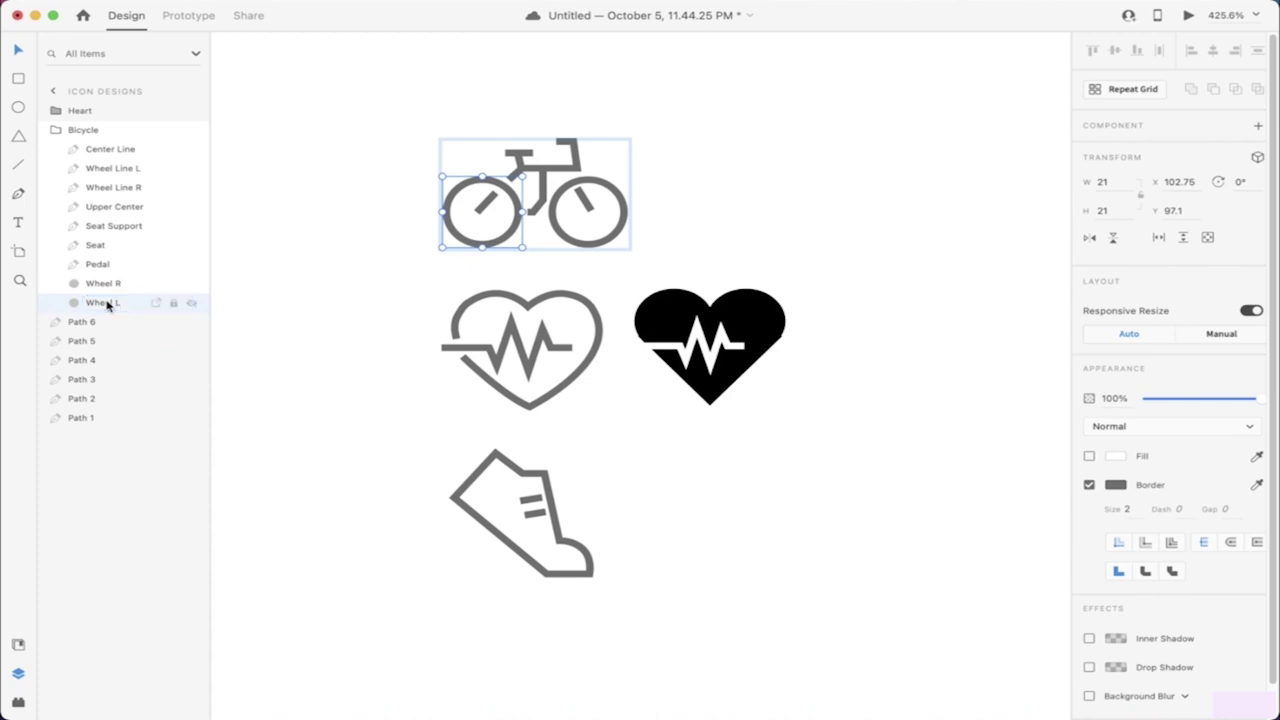
click(327, 327)
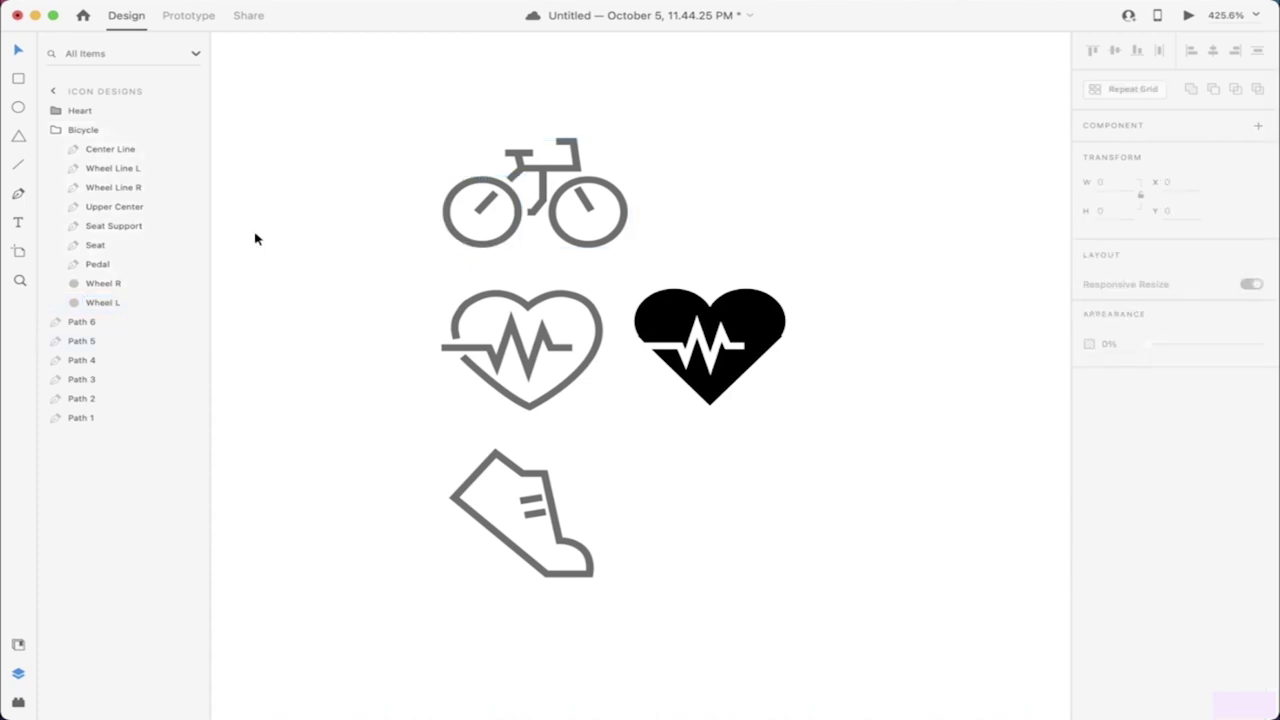
Step: Test moving the whole Bicycle group up and to the left, collapse its layers, and move it back above the outlined heart
click(60, 131)
drag(500, 182, 462, 172)
click(58, 131)
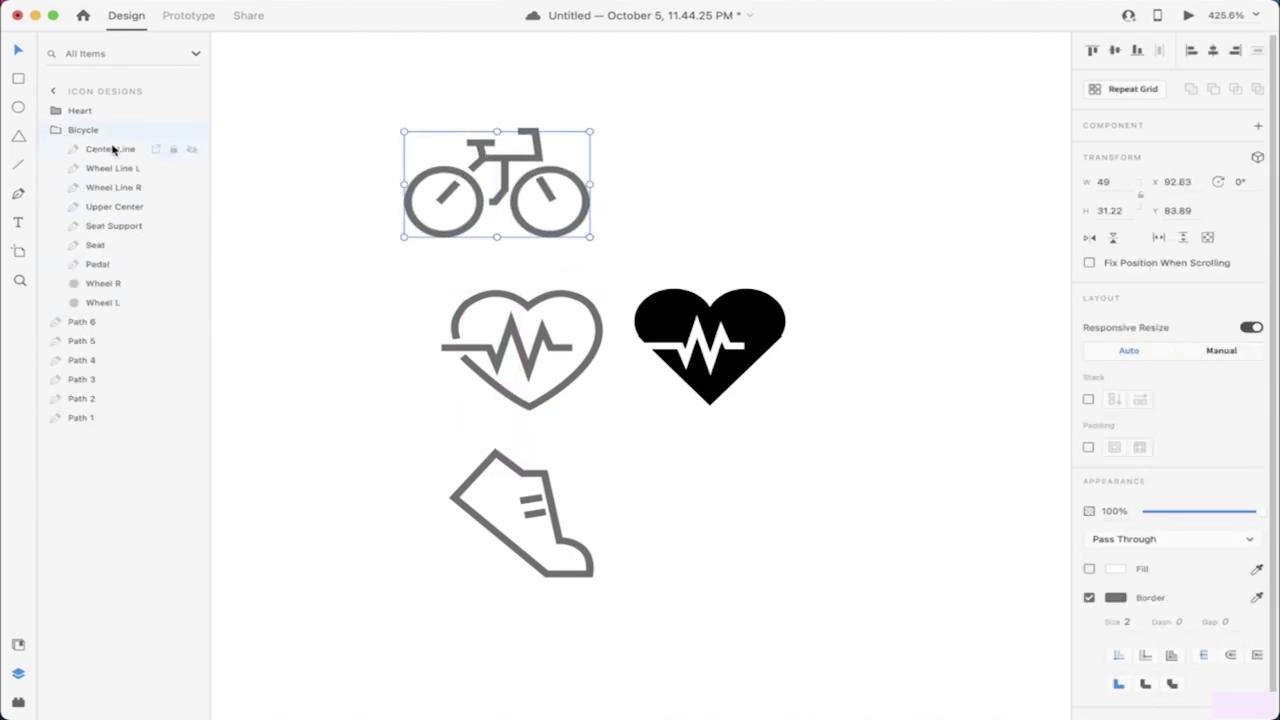
click(107, 250)
click(392, 346)
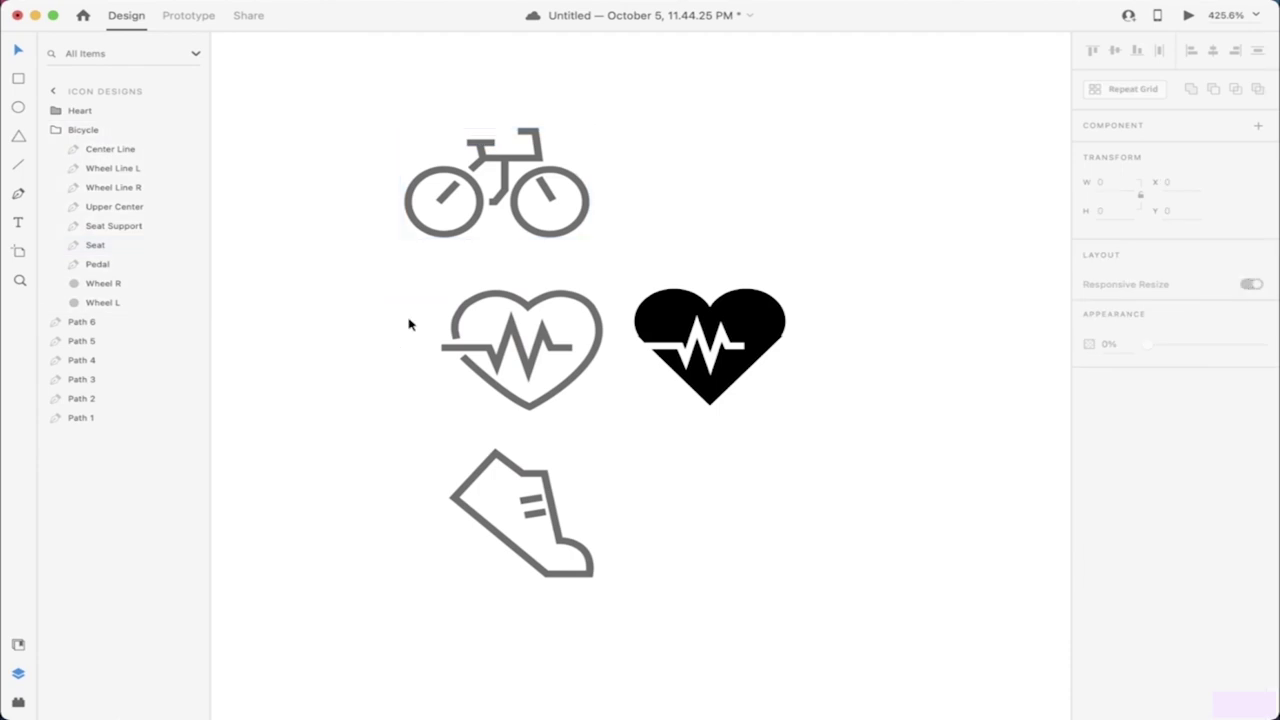
click(55, 136)
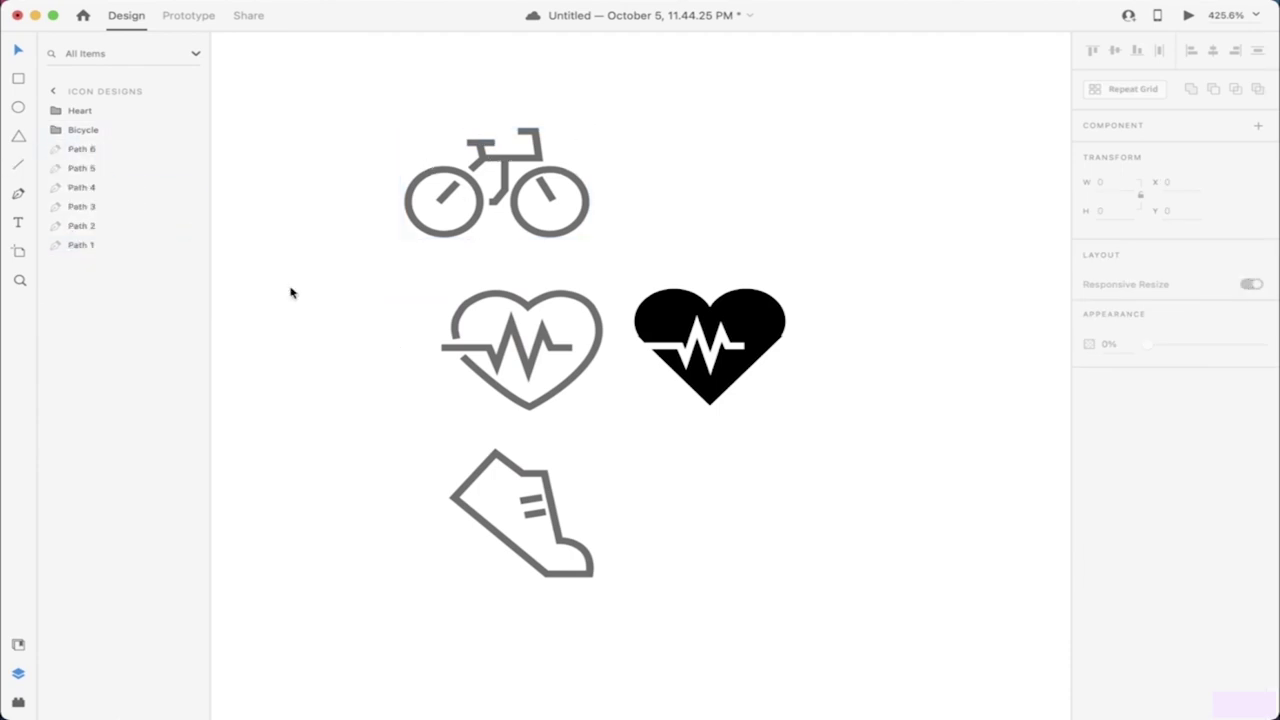
drag(494, 186, 533, 196)
click(790, 245)
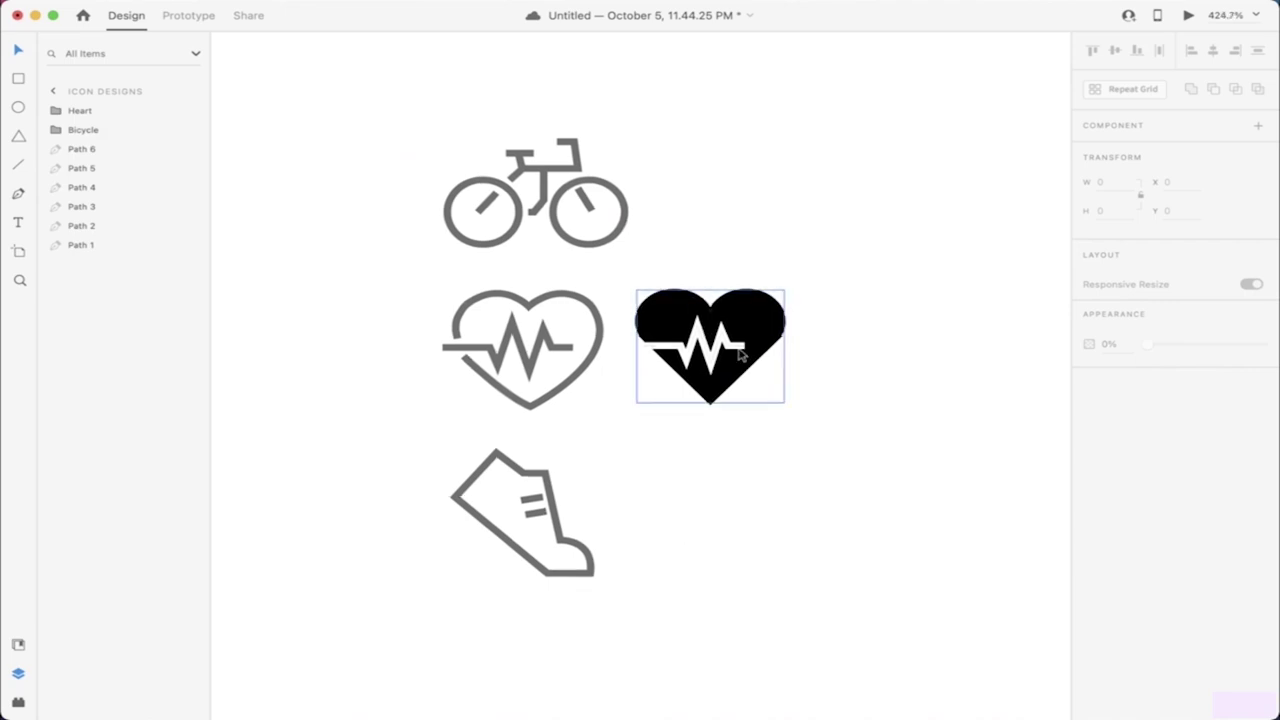
Step: Duplicate the shoe outline beside the original, below the solid heart, and fill the copy with #080505
click(580, 550)
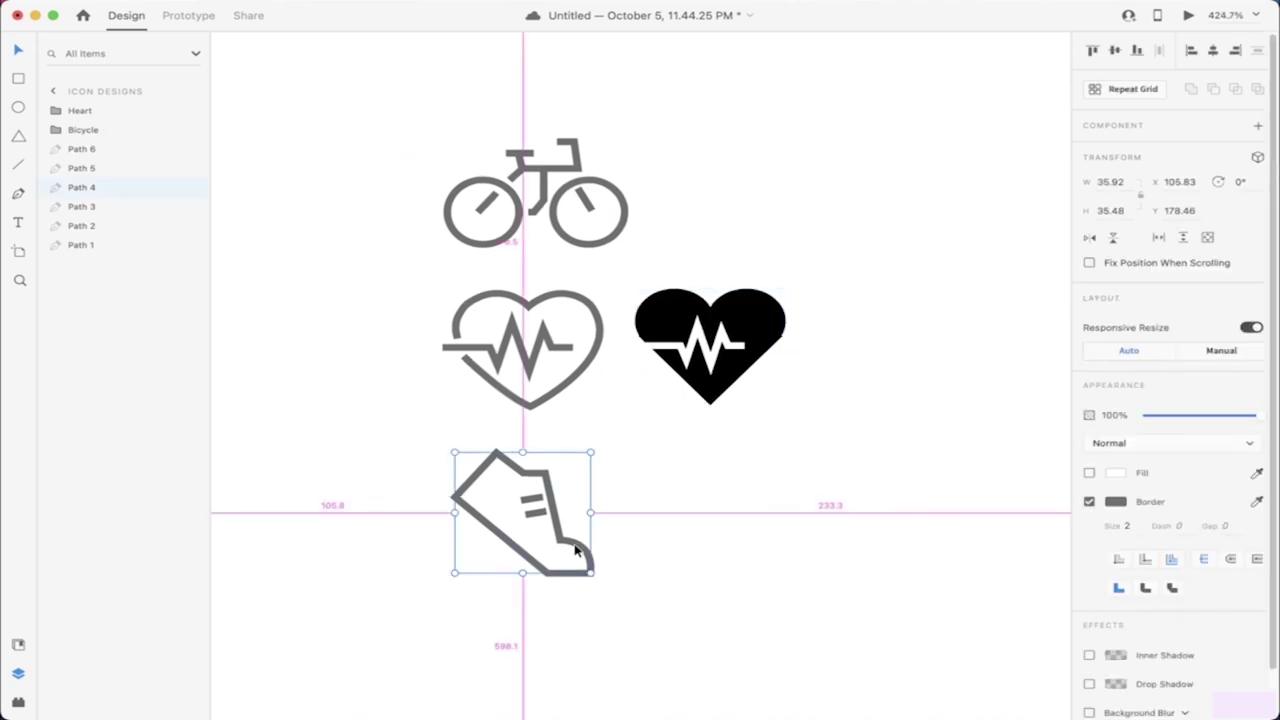
drag(578, 550, 760, 551)
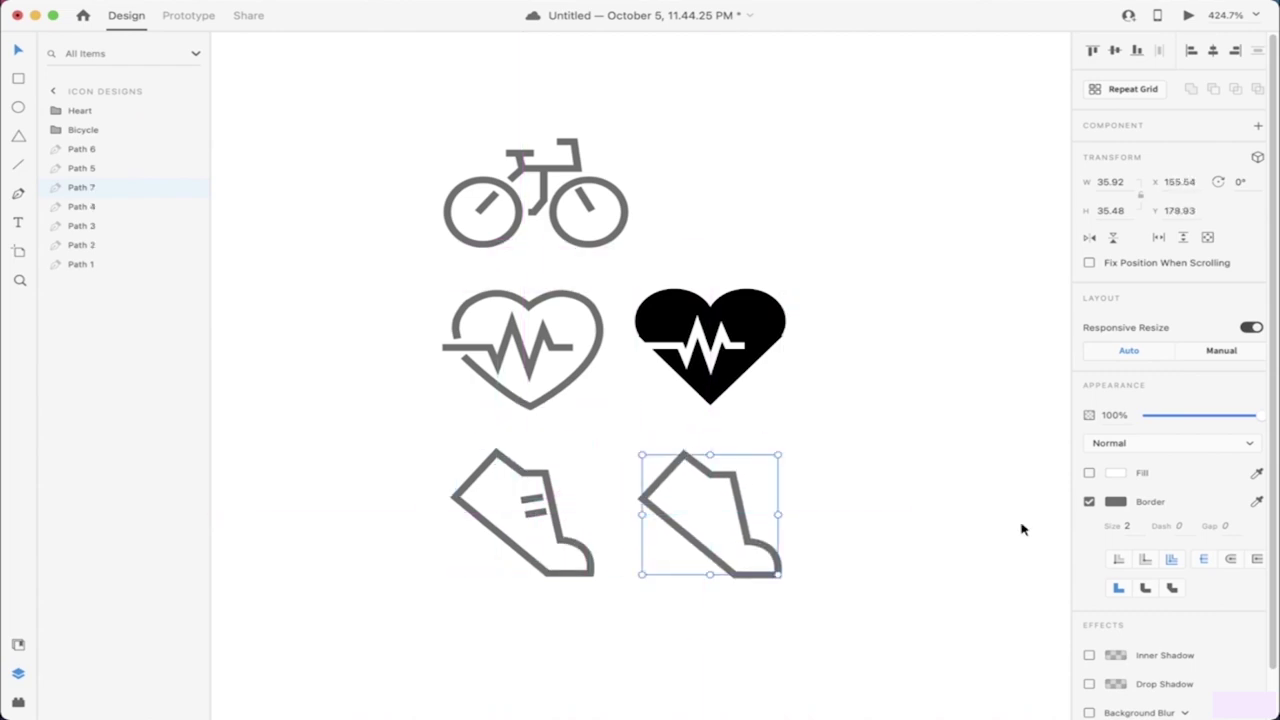
click(1089, 472)
click(1122, 474)
click(957, 514)
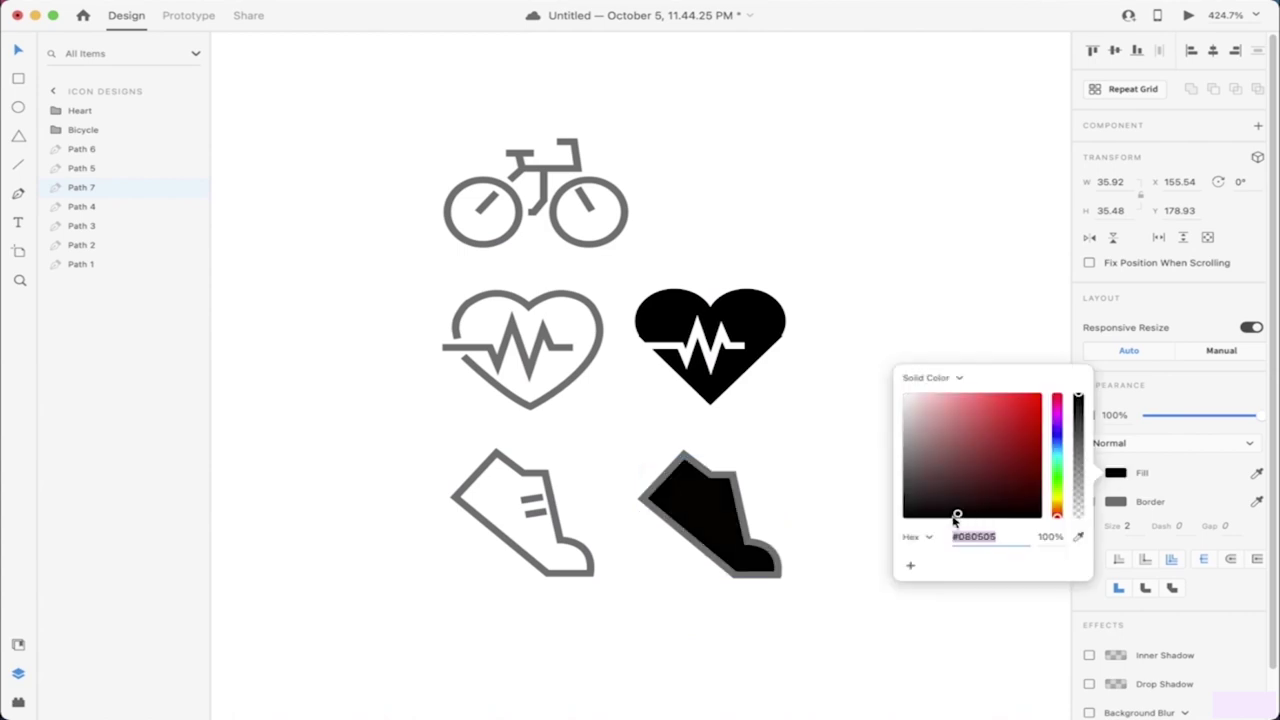
Step: Set the filled shoe copy's border to black and clear the selection
click(1122, 502)
click(943, 531)
click(823, 585)
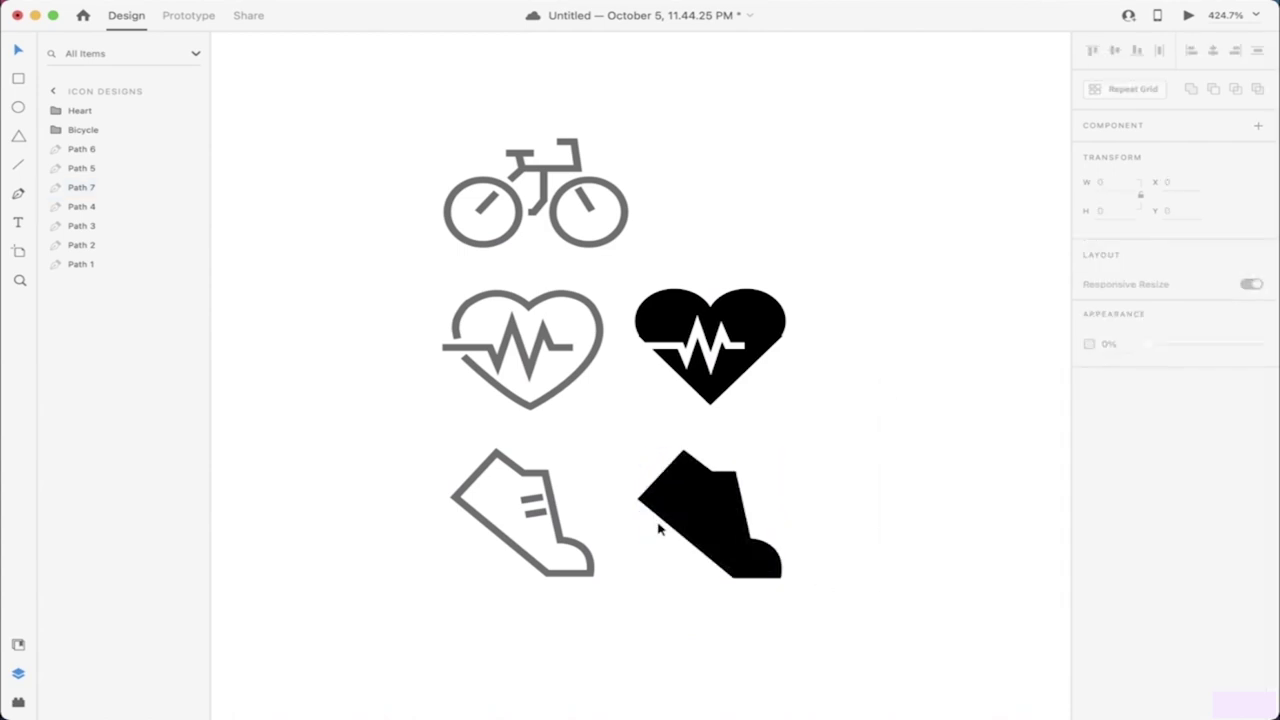
click(680, 508)
click(597, 592)
Step: Duplicate the outlined shoe's two lace lines, place the copies on the solid shoe's front edge, and make their borders white
click(541, 514)
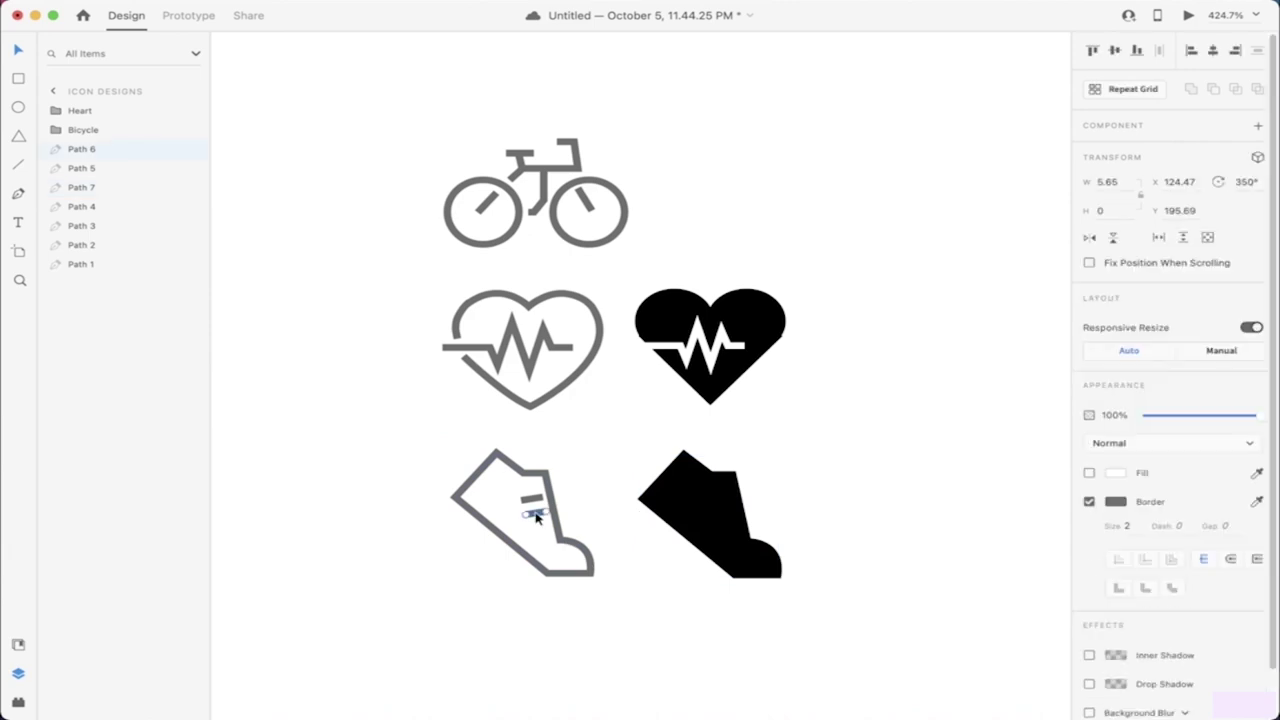
shift+click(532, 505)
key(super+d)
scroll(557, 520, up, 5)
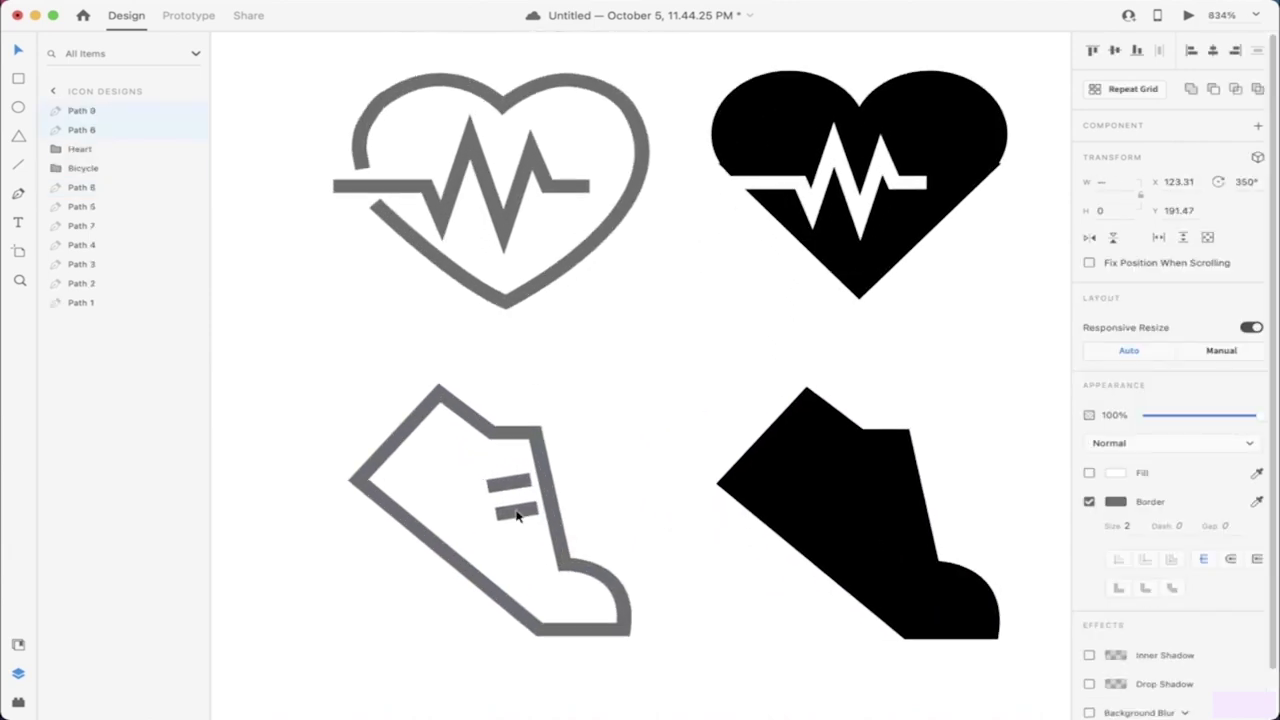
drag(520, 510, 918, 504)
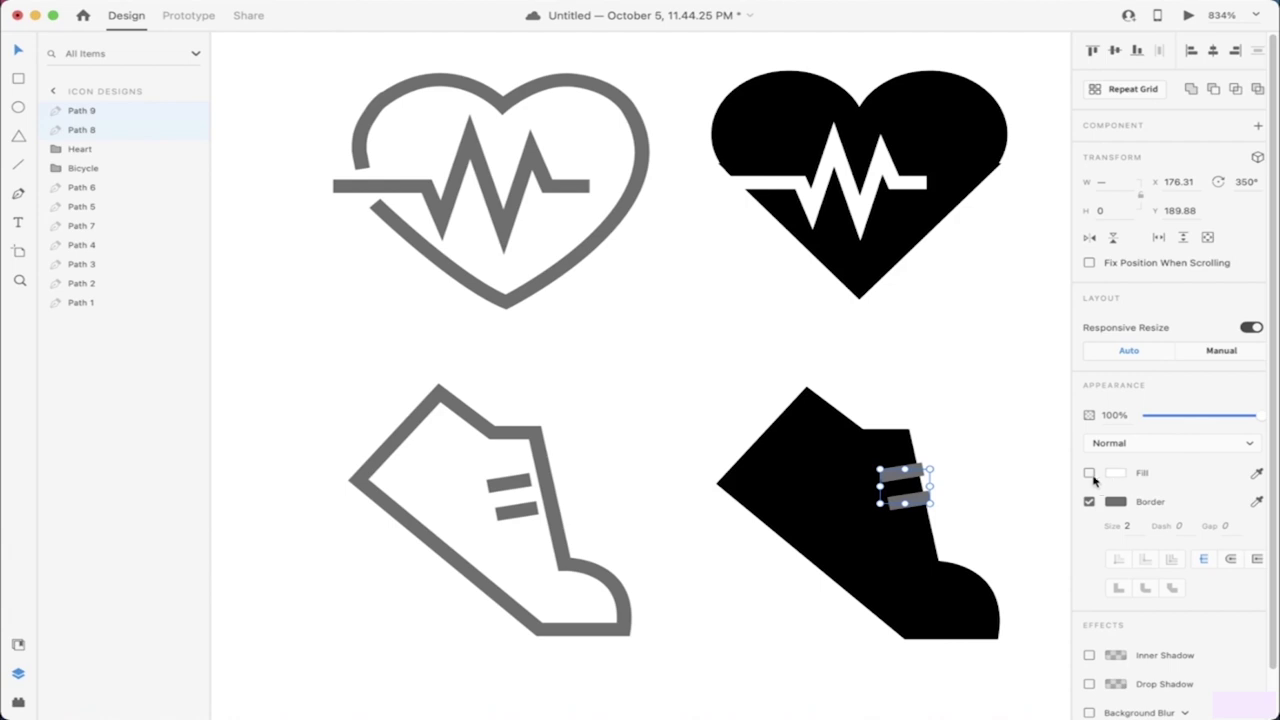
click(1112, 502)
click(993, 376)
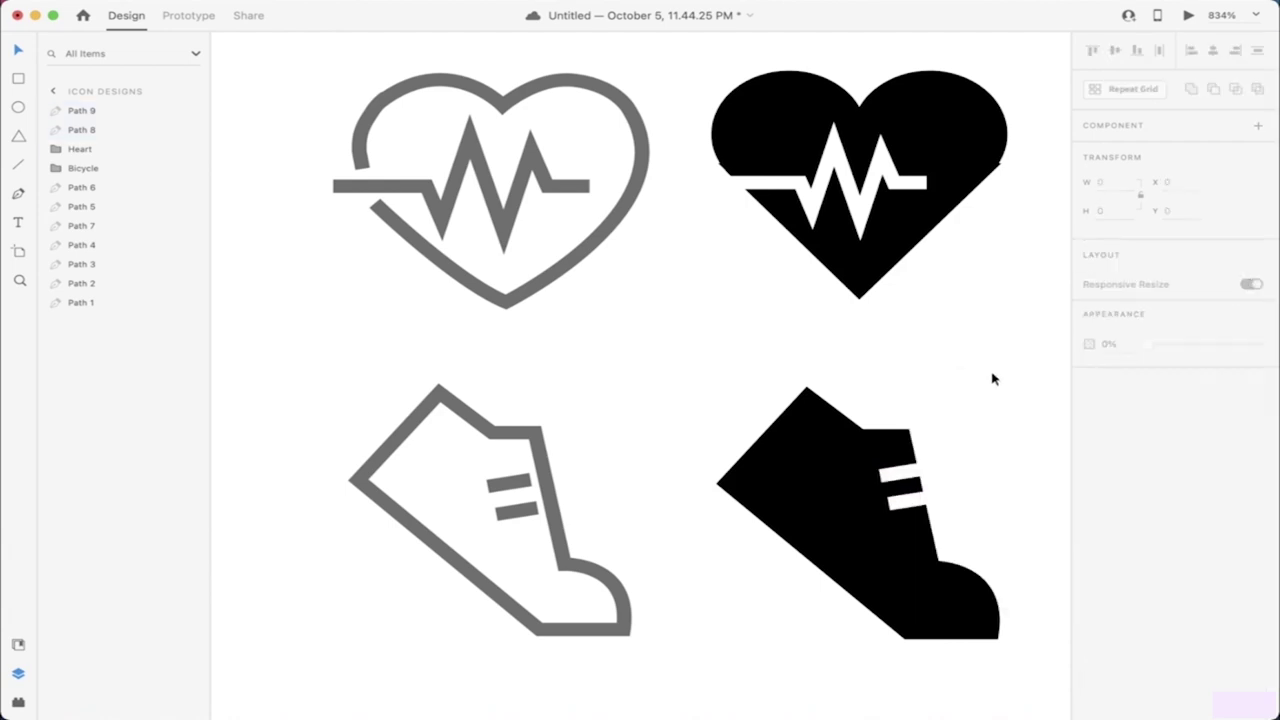
Step: Save the document with all the bicycle, heart and shoe icons in view
scroll(994, 392, down, 5)
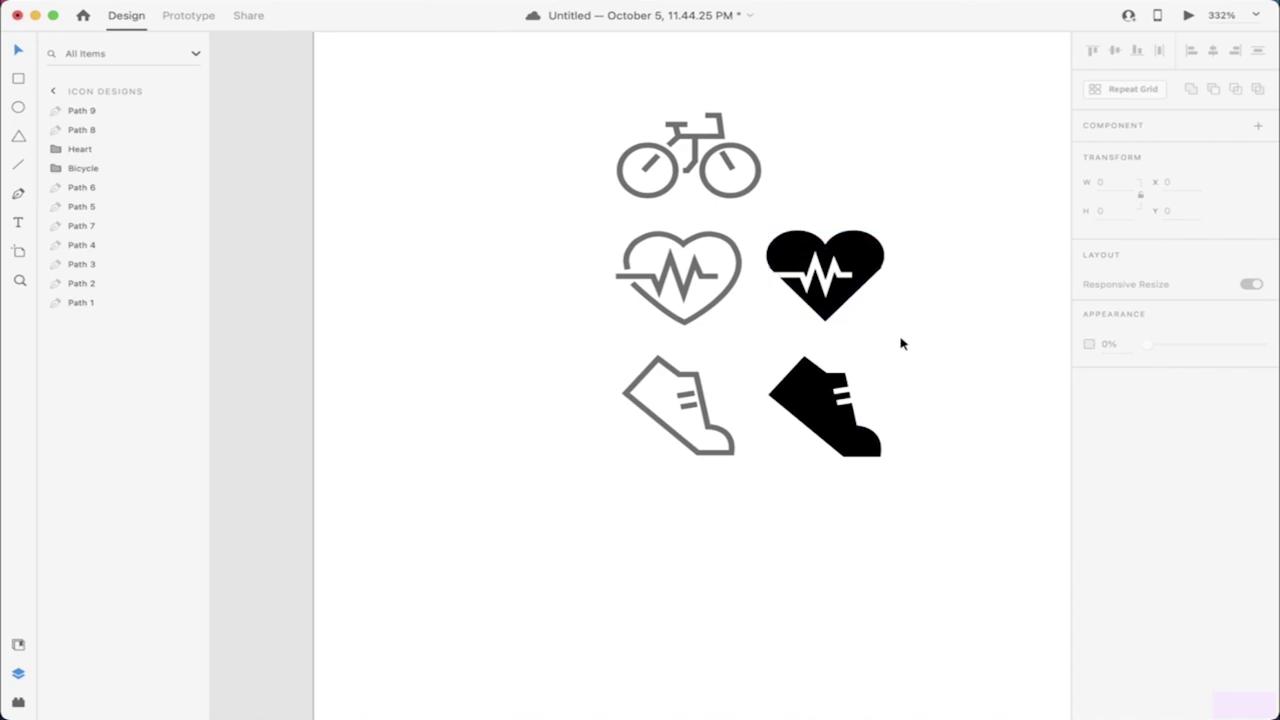
scroll(805, 471, right, 2)
scroll(800, 472, right, 5)
scroll(800, 472, up, 2)
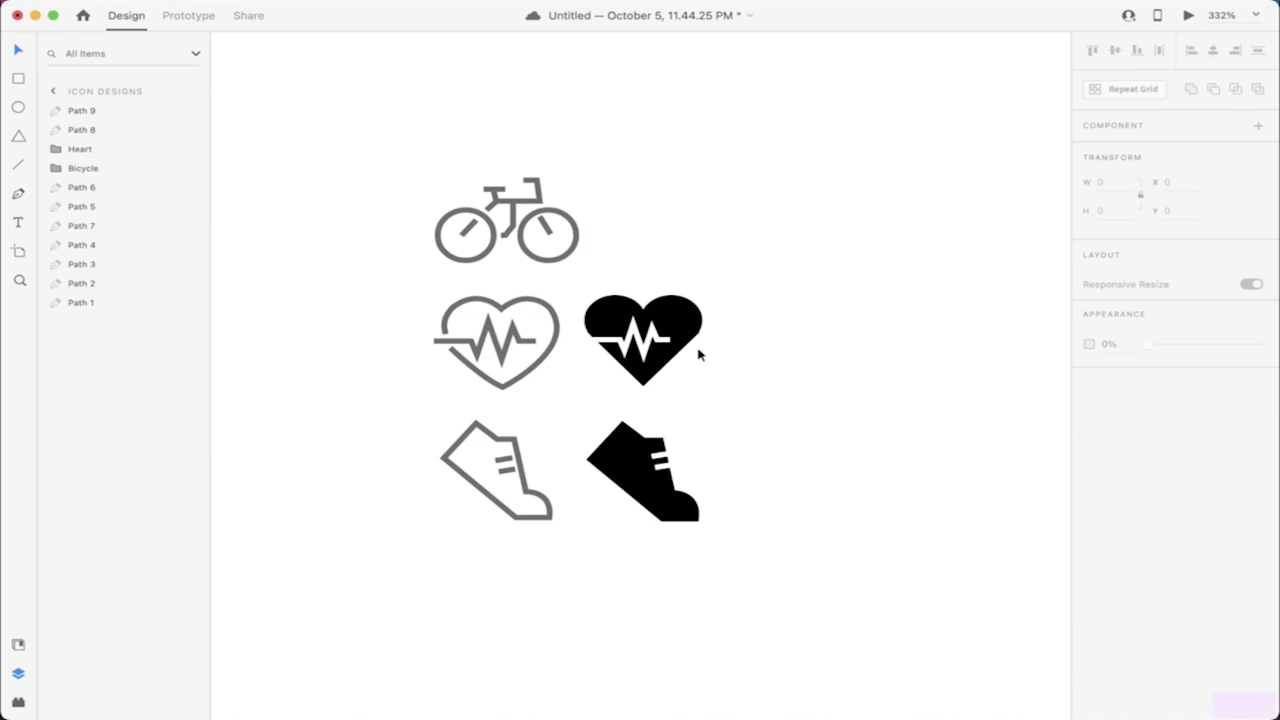
key(cmd+s)
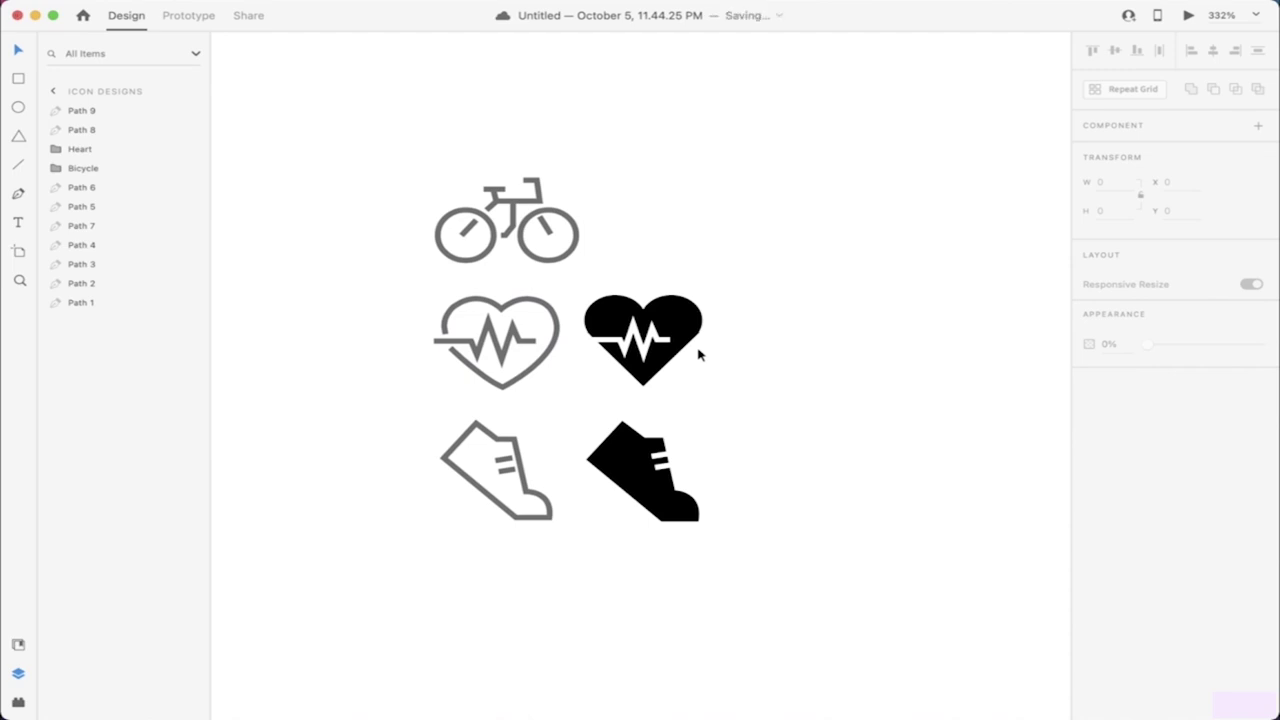
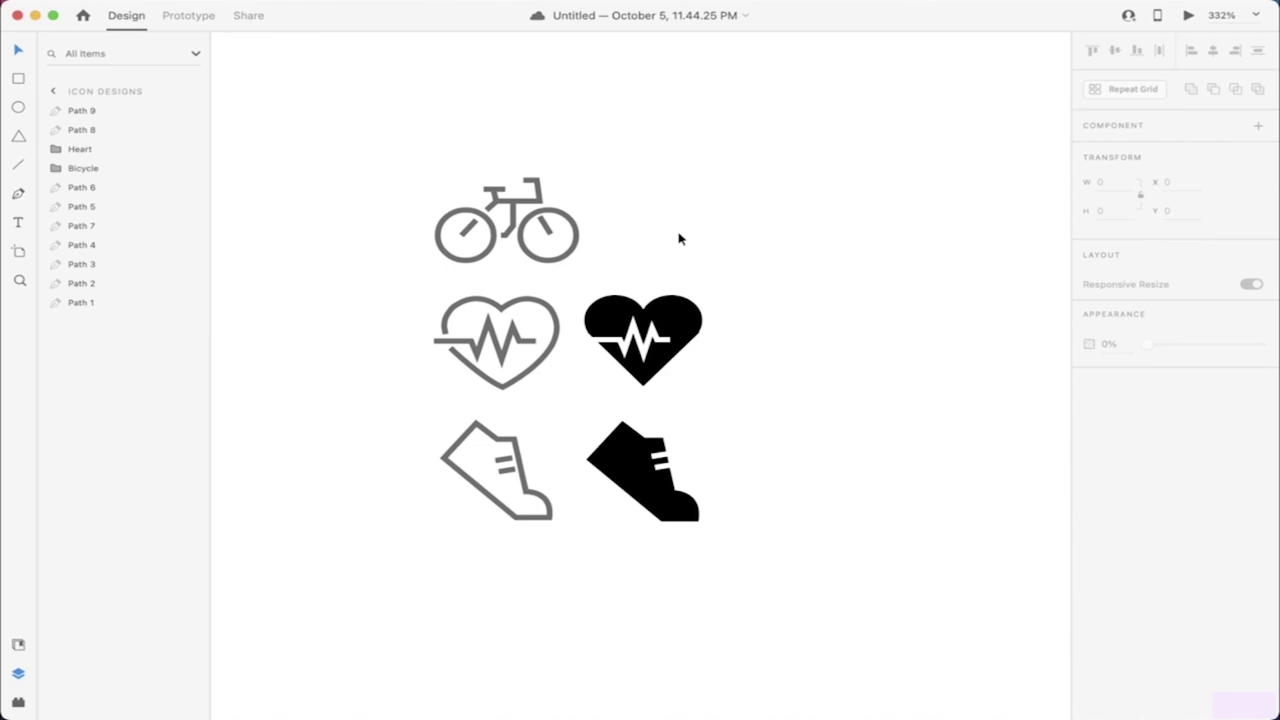
Step: Examine the solid heart's nested layers down to the triangle within Heart Shapes, and clear the selection
scroll(720, 397, up, 5)
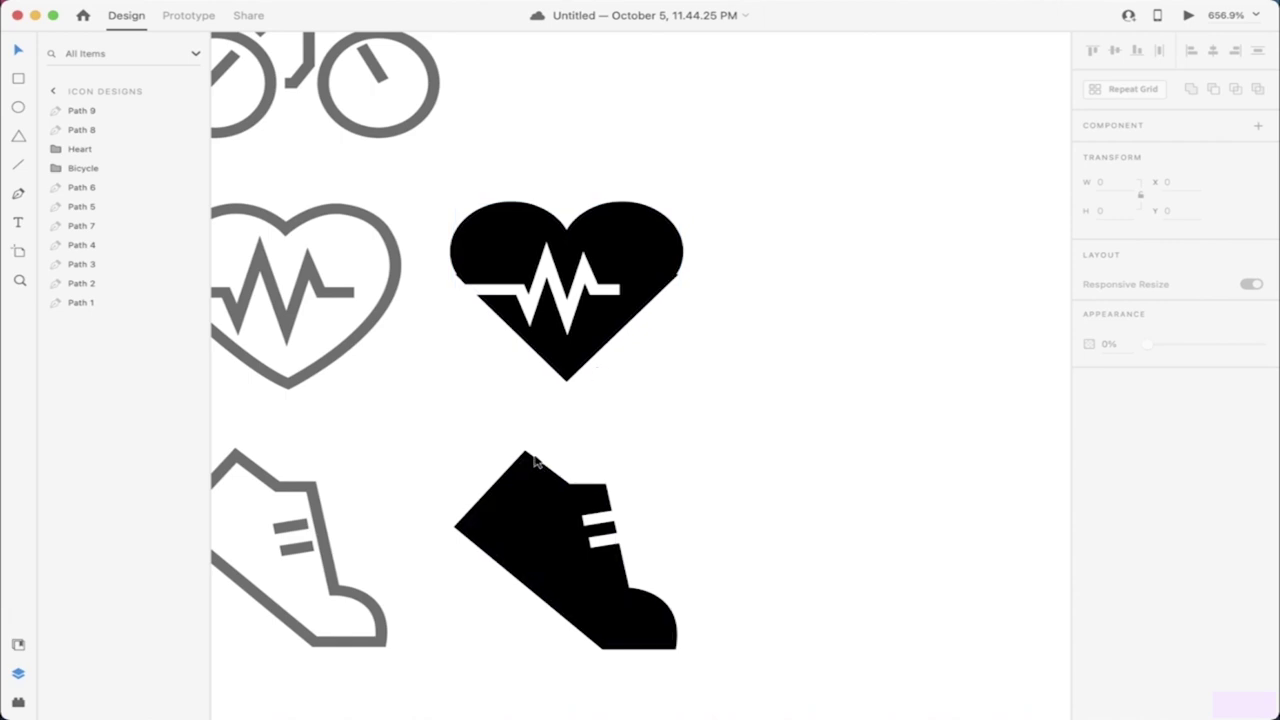
click(505, 330)
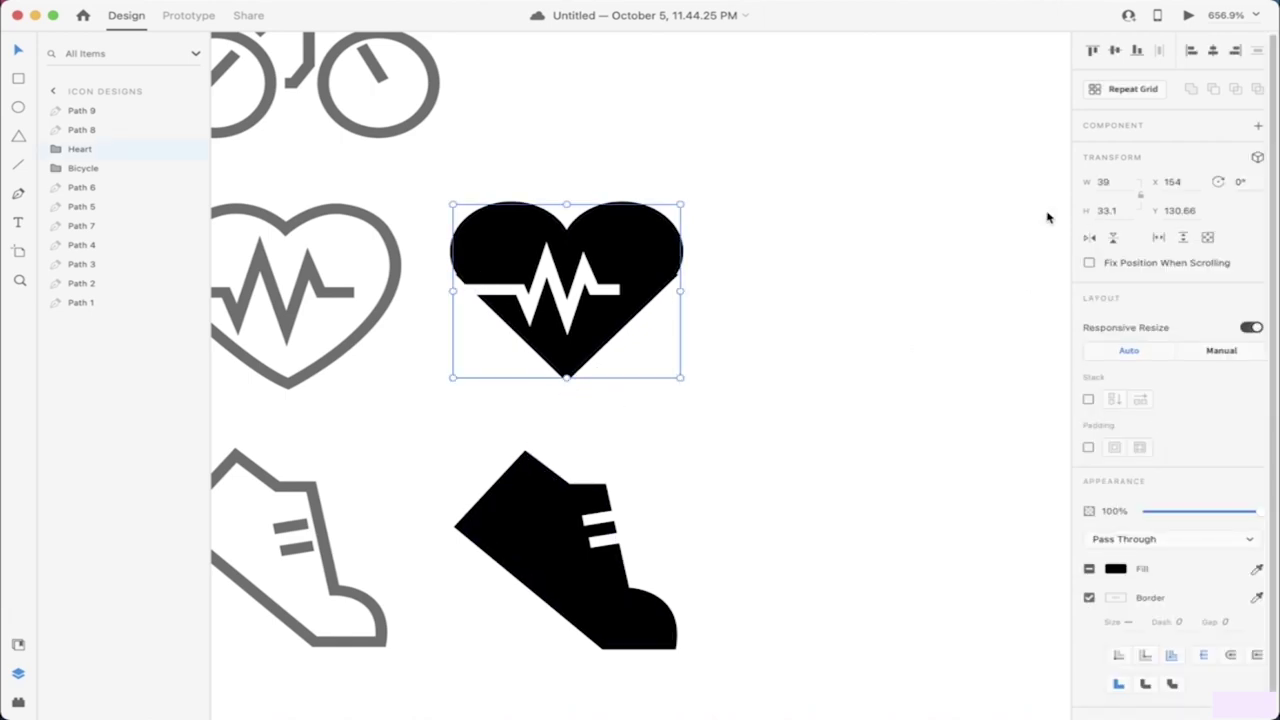
double_click(573, 350)
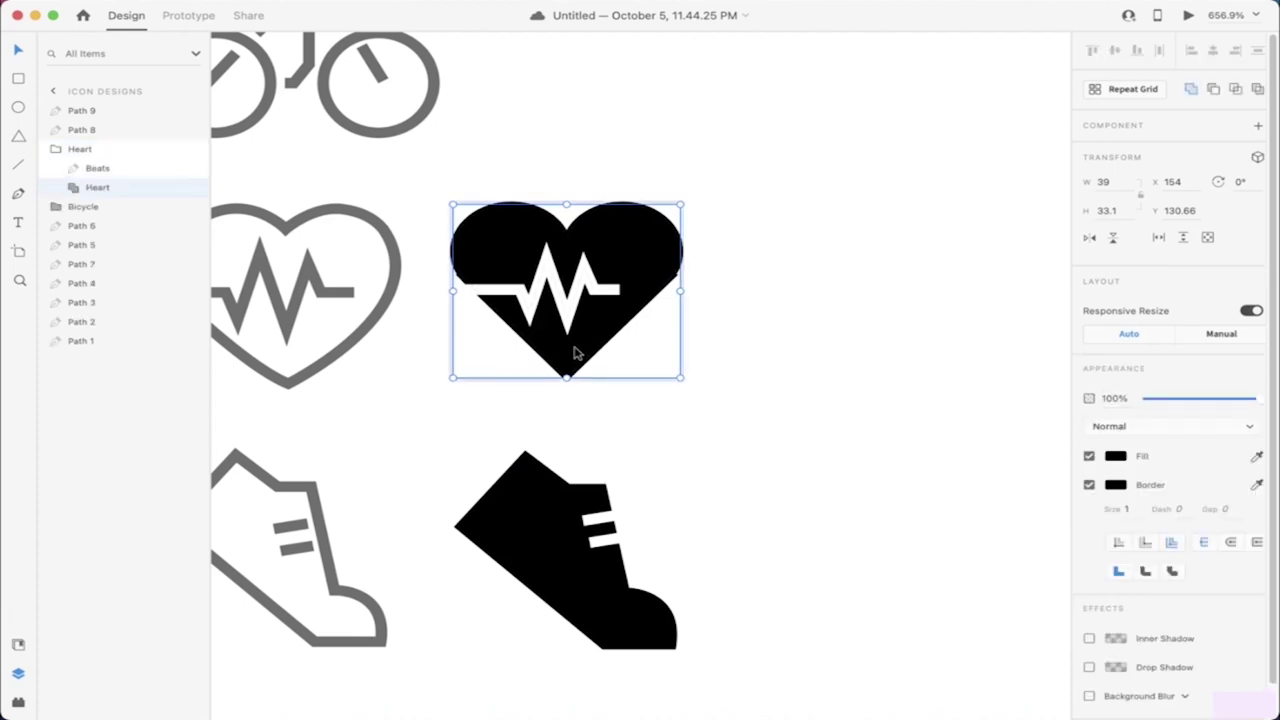
double_click(574, 360)
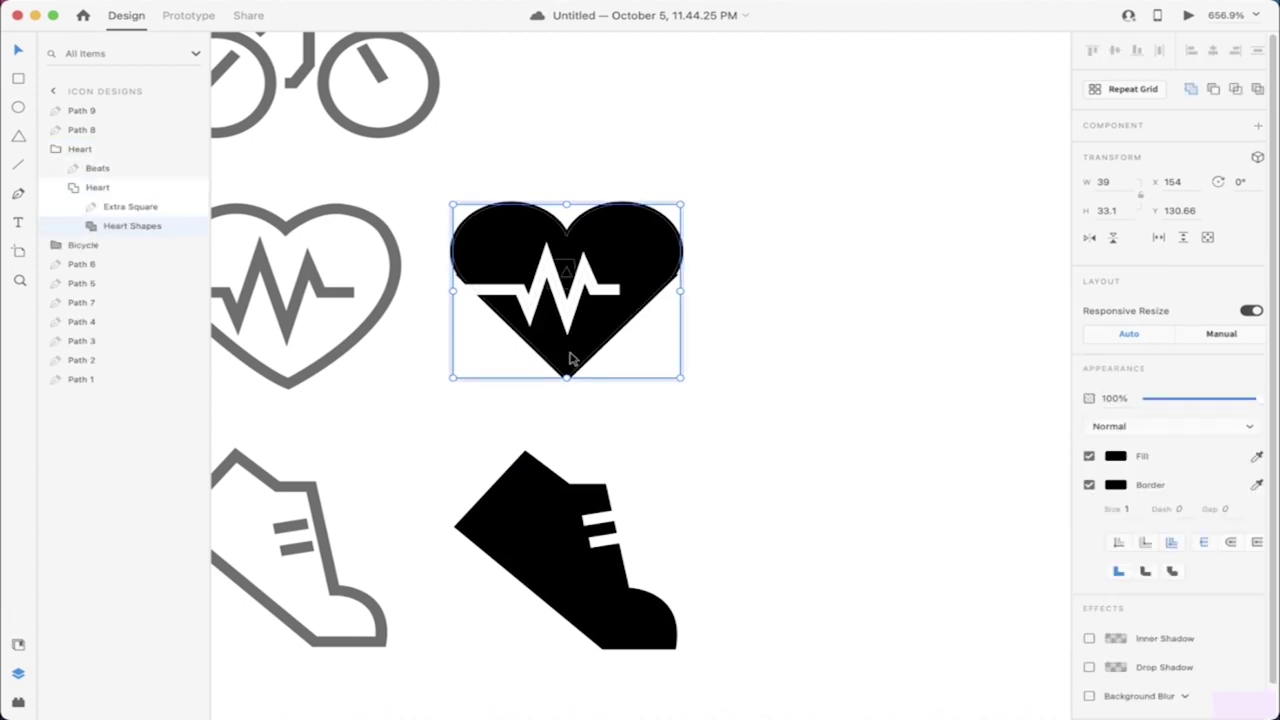
click(92, 228)
click(122, 248)
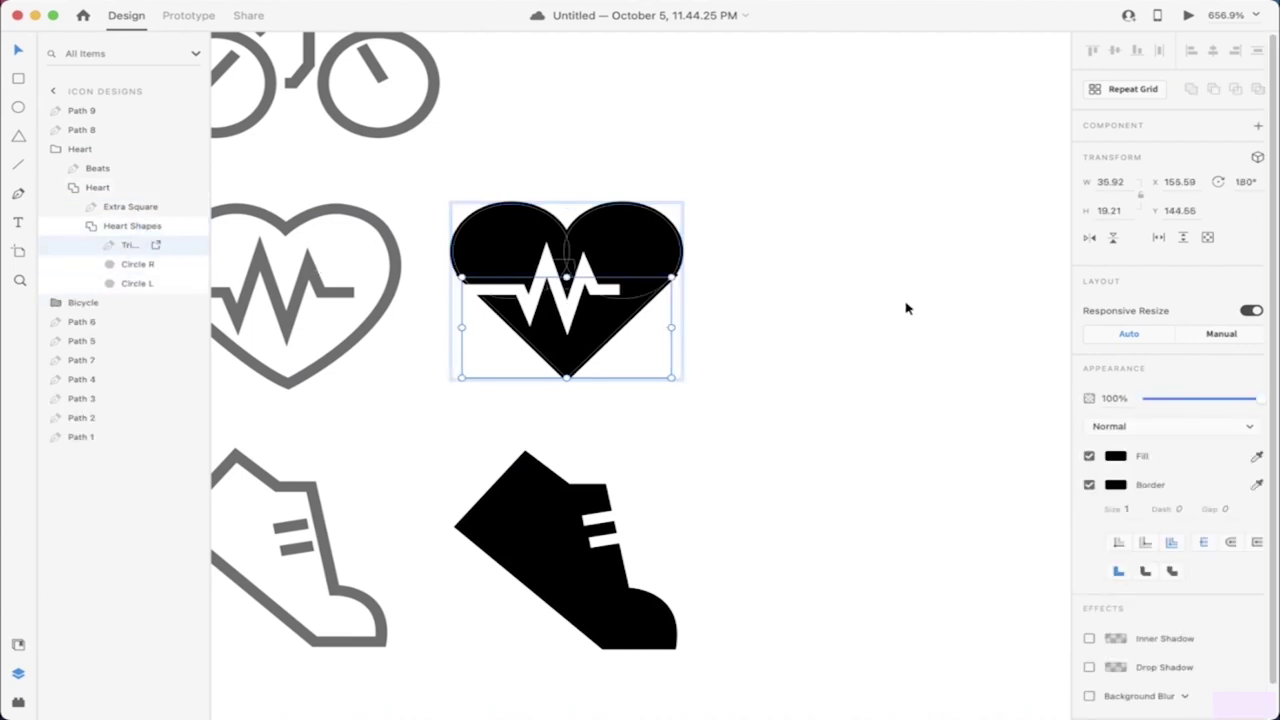
click(776, 470)
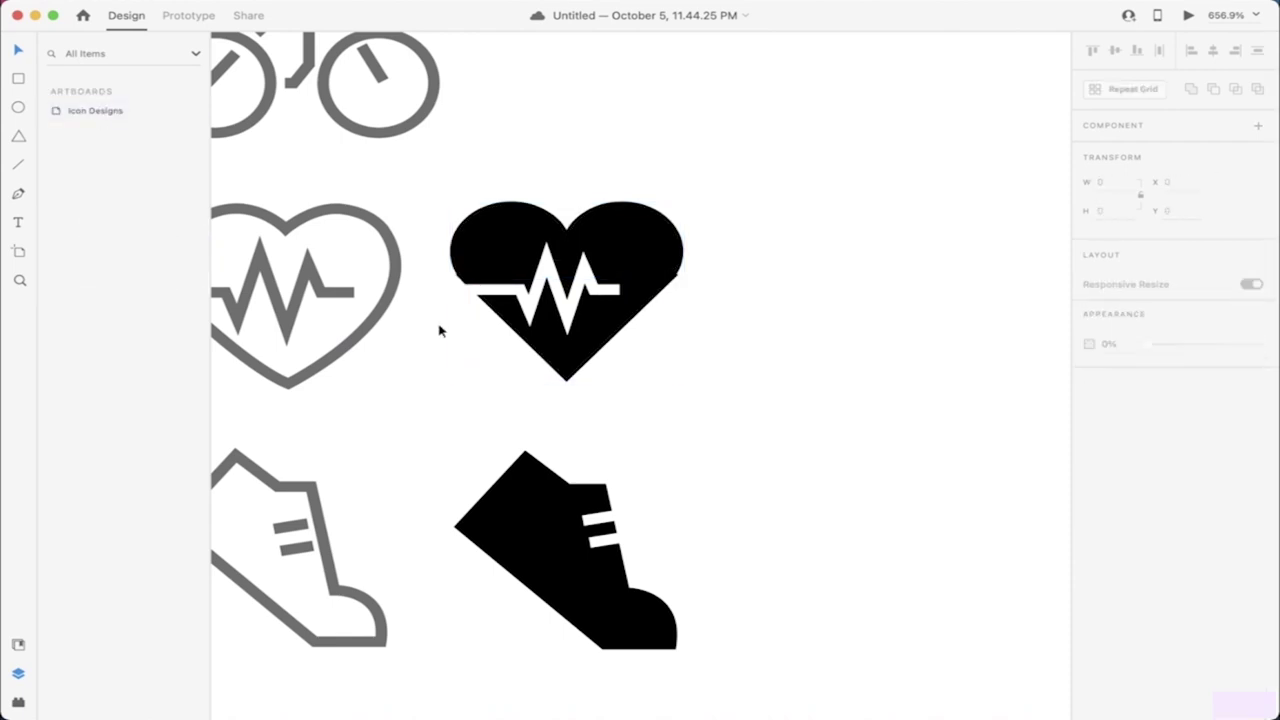
scroll(816, 196, down, 3)
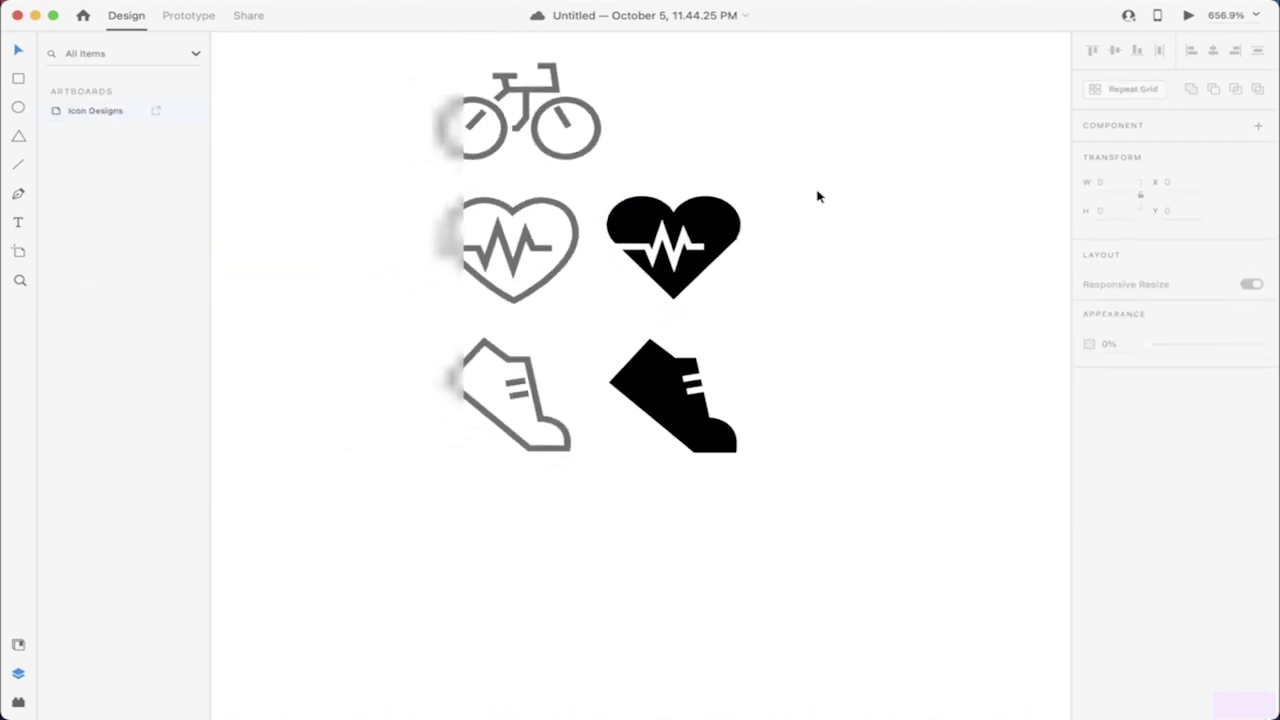
scroll(812, 208, up, 3)
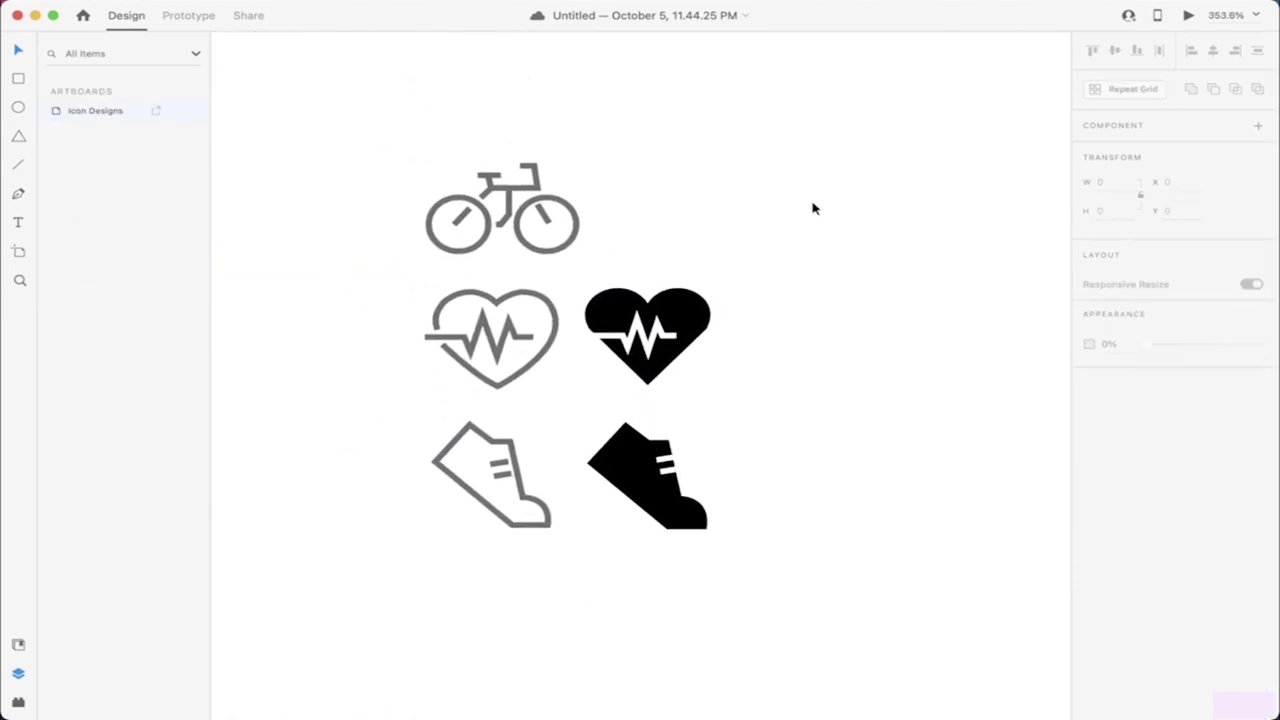